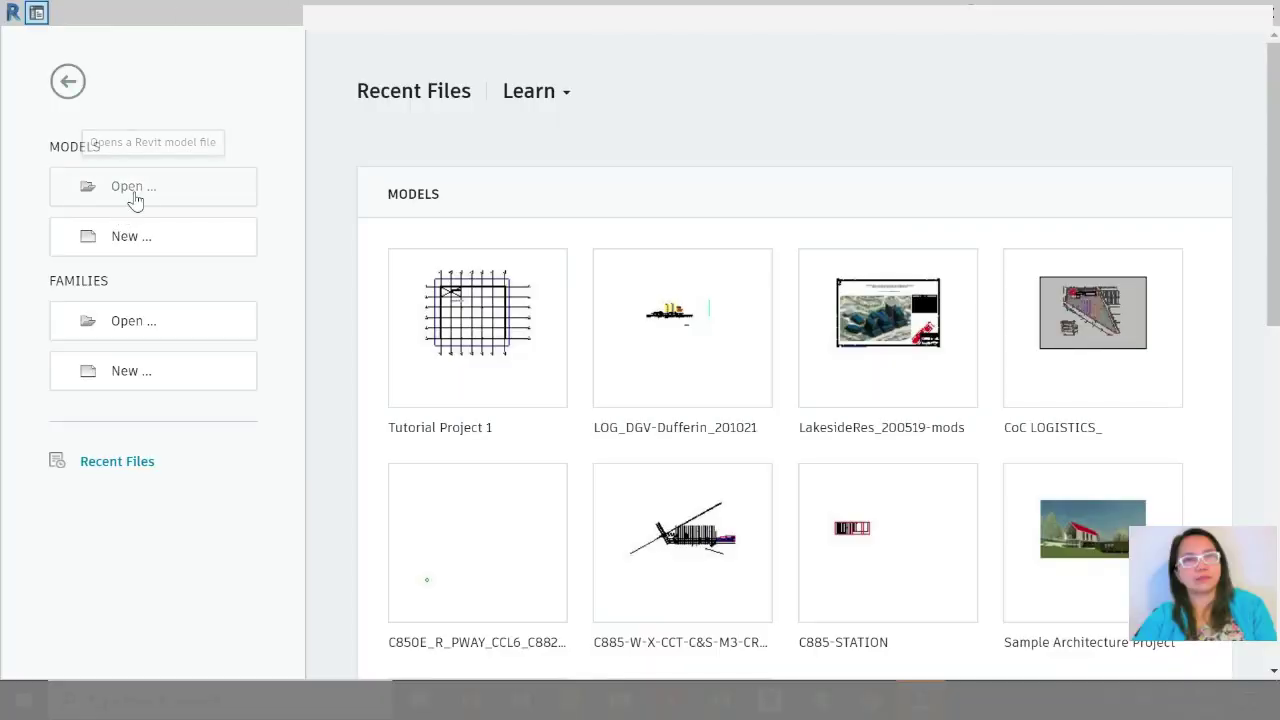
# Step: Create a new project from the Construction Template
pyautogui.click(133, 240)
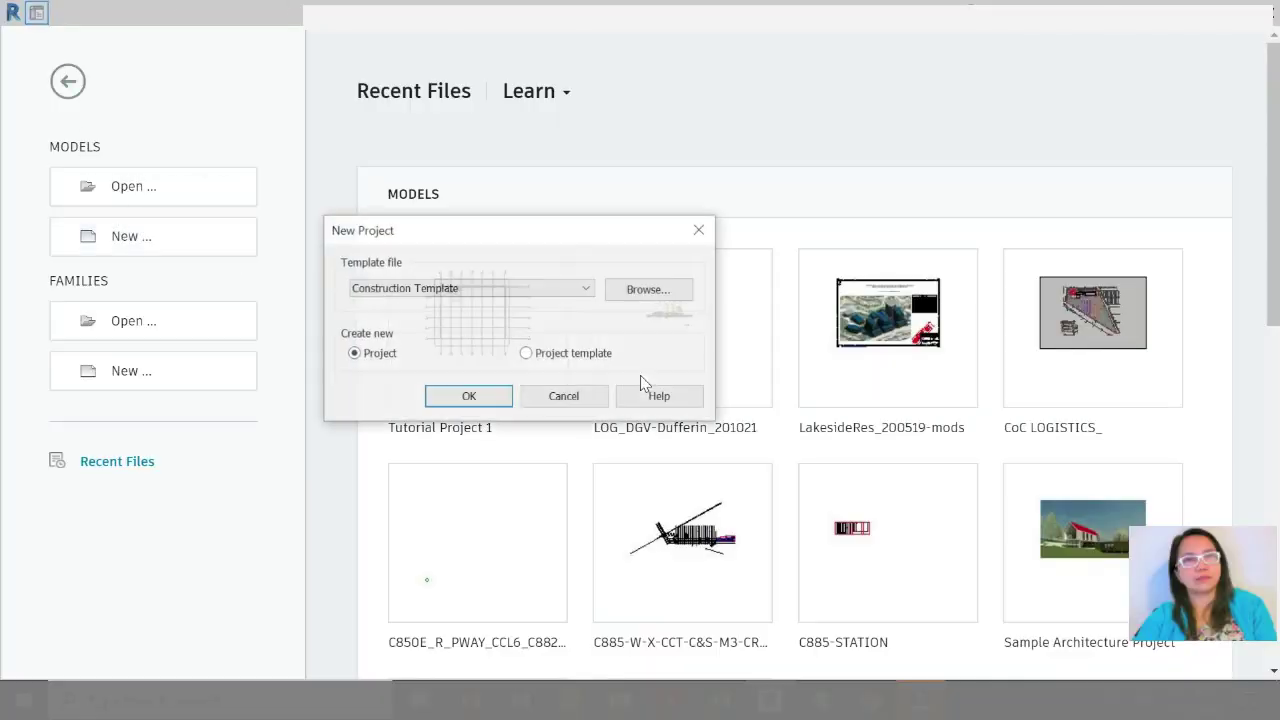
pyautogui.click(466, 398)
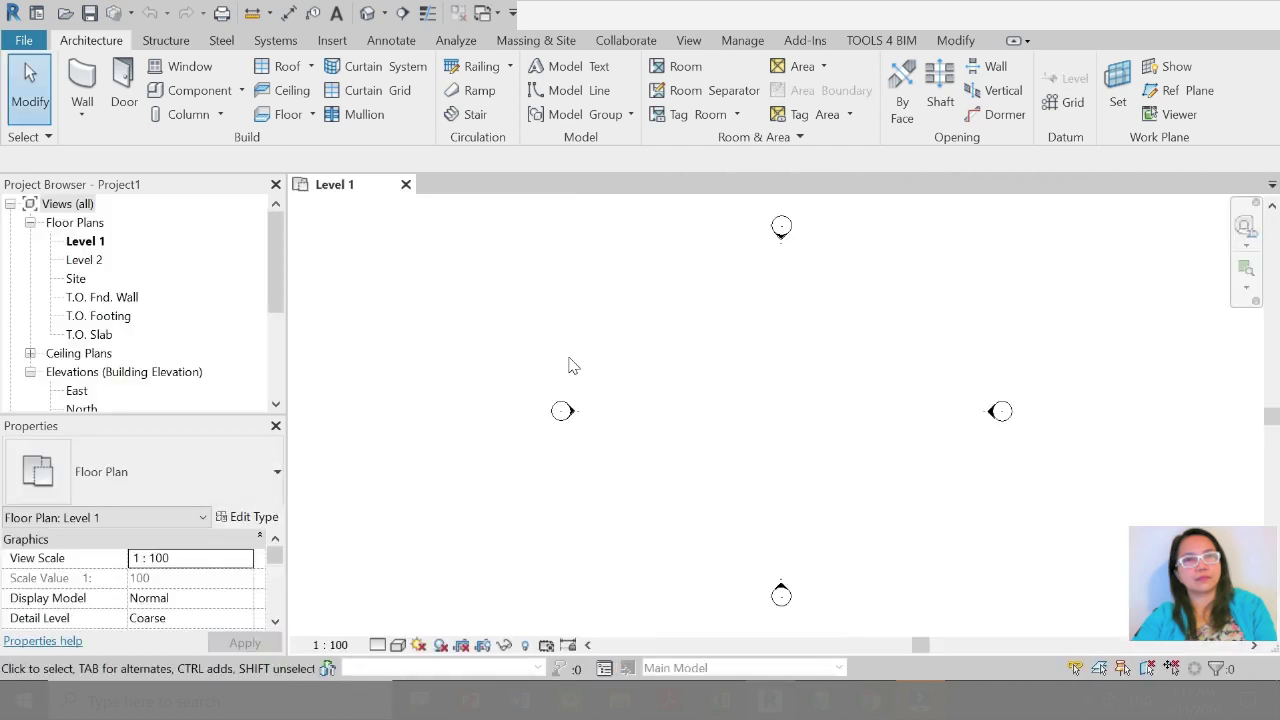
# Step: Hide the Elevations annotation category in the Level 1 plan's visibility settings
pyautogui.press('v')
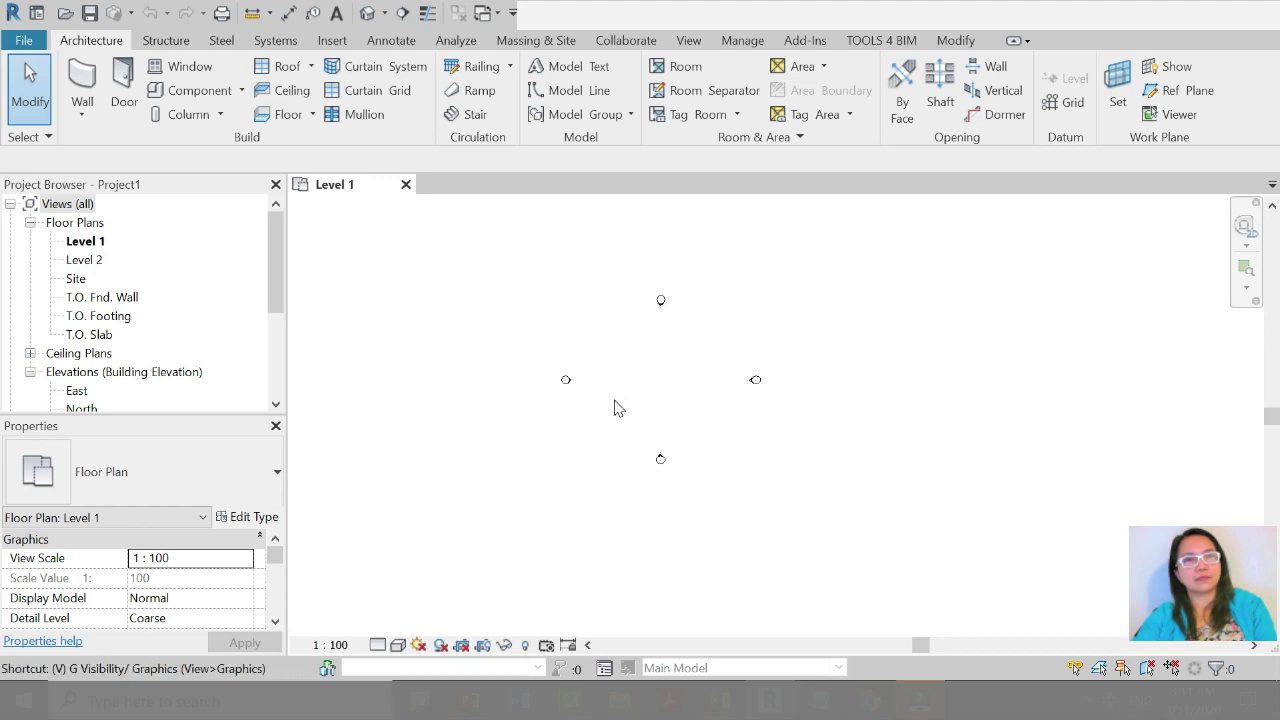
pyautogui.press('g')
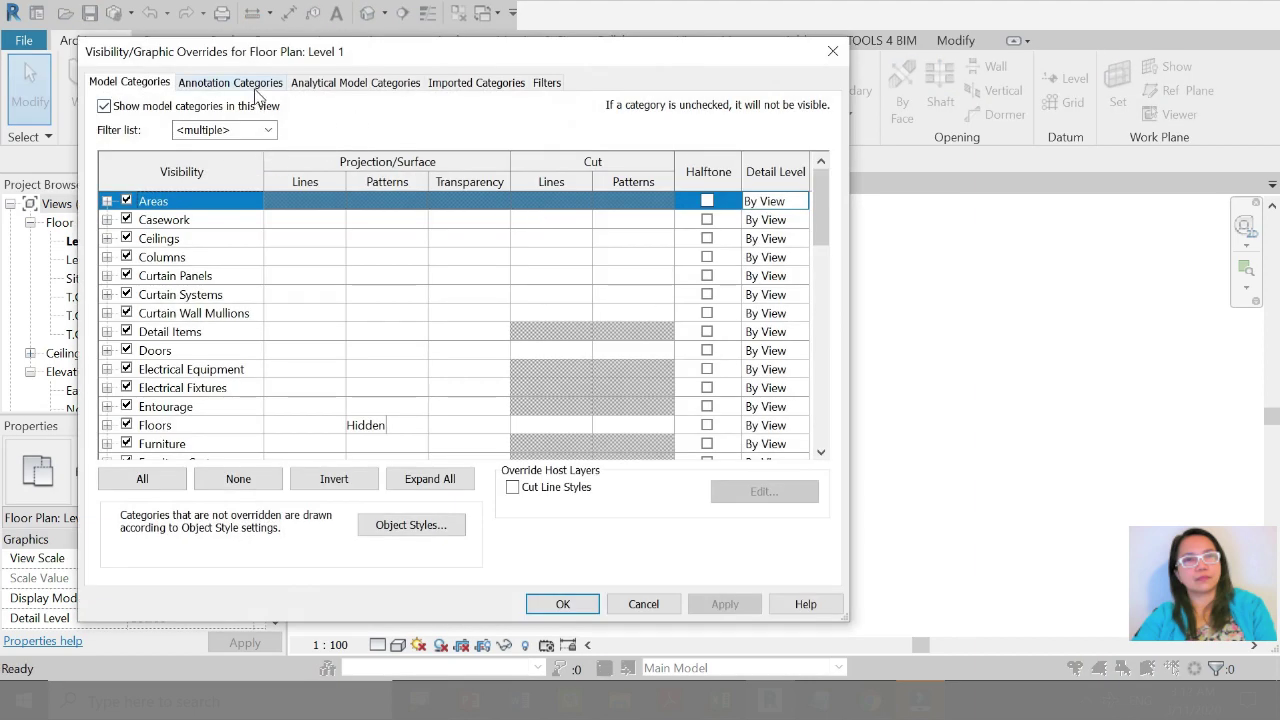
pyautogui.click(256, 87)
pyautogui.click(198, 369)
pyautogui.scroll(-6, 198, 369)
pyautogui.click(185, 423)
pyautogui.scroll(-1, 170, 395)
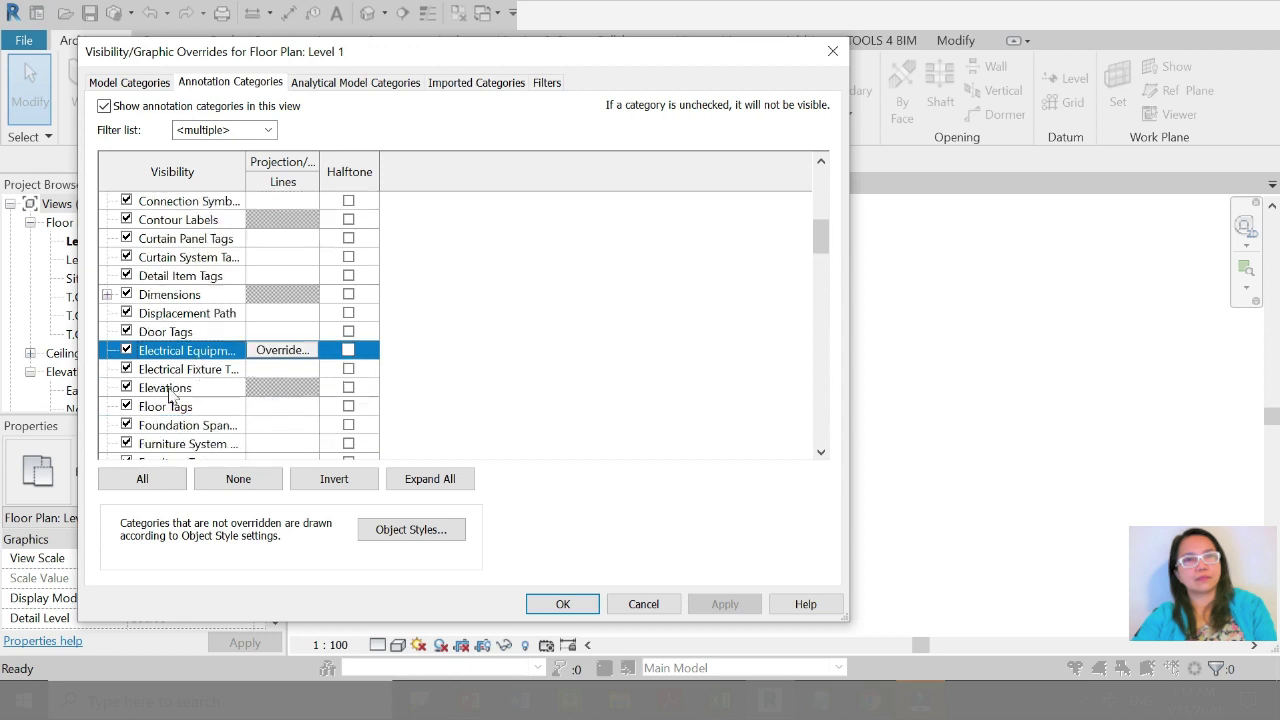
pyautogui.click(126, 388)
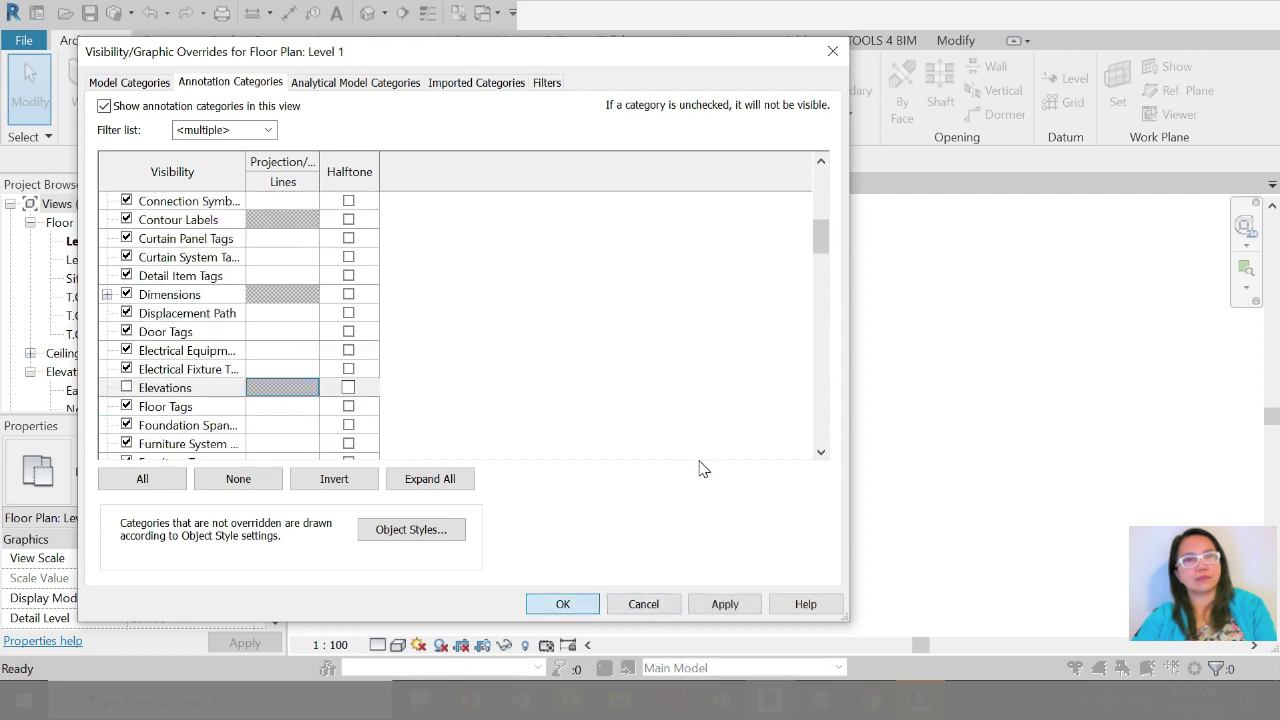
pyautogui.click(563, 604)
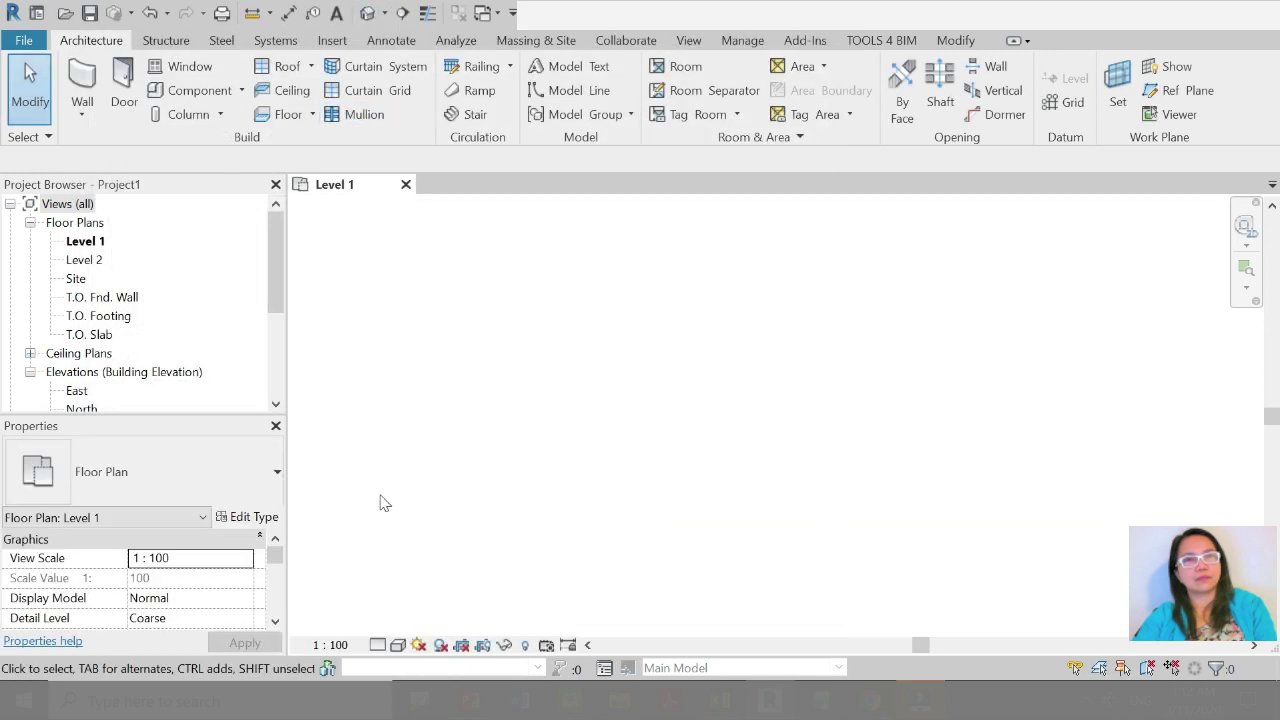
# Step: Open the Site plan and hide its Elevations annotation category as well
pyautogui.click(75, 279)
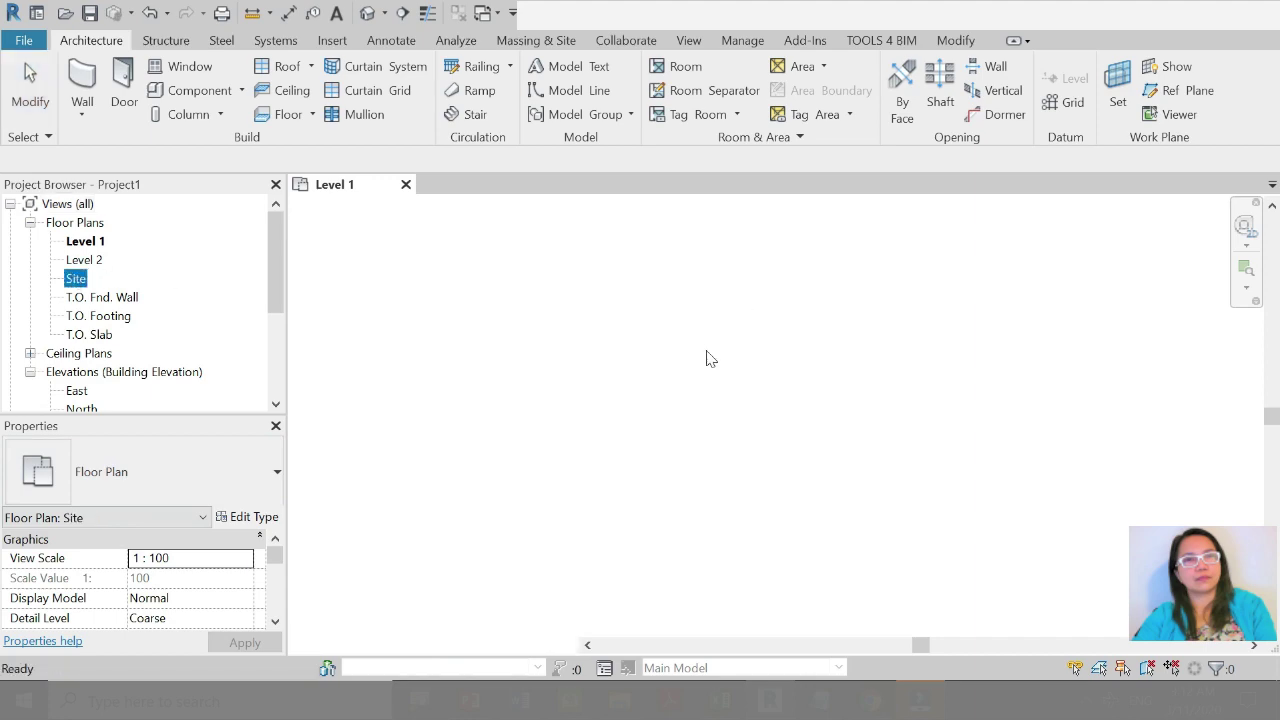
pyautogui.press('v')
pyautogui.press('g')
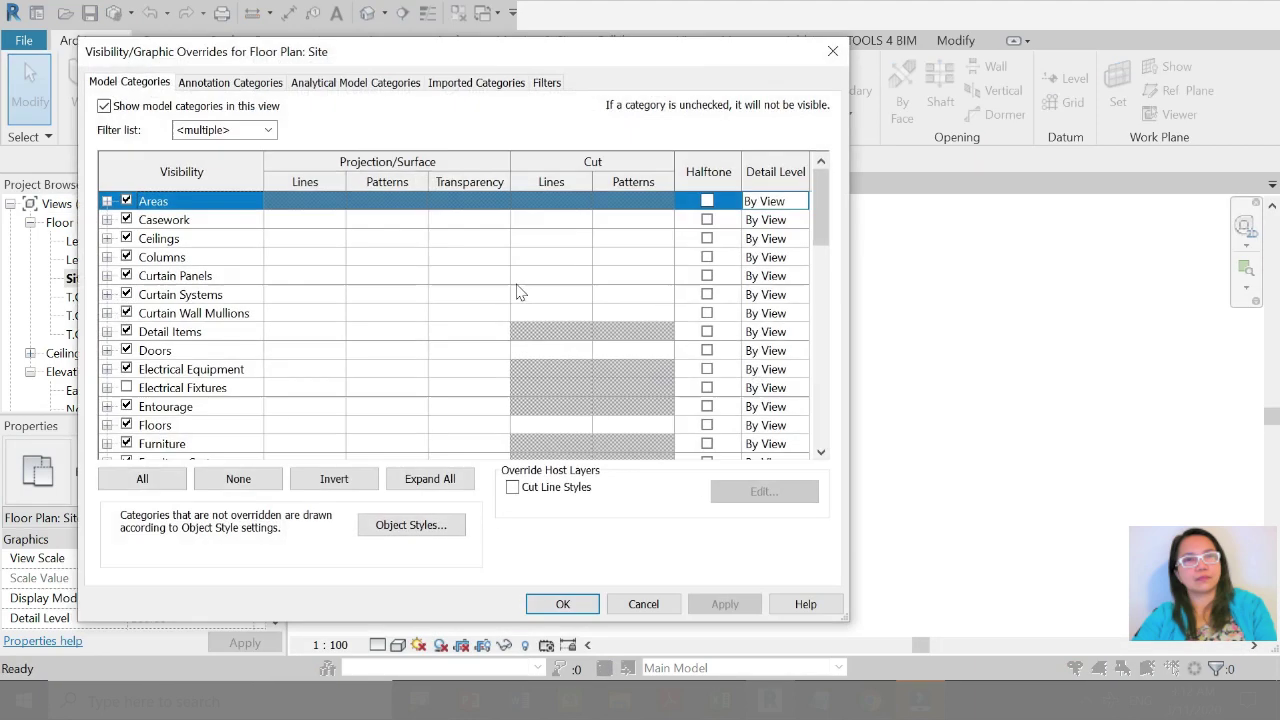
pyautogui.click(230, 82)
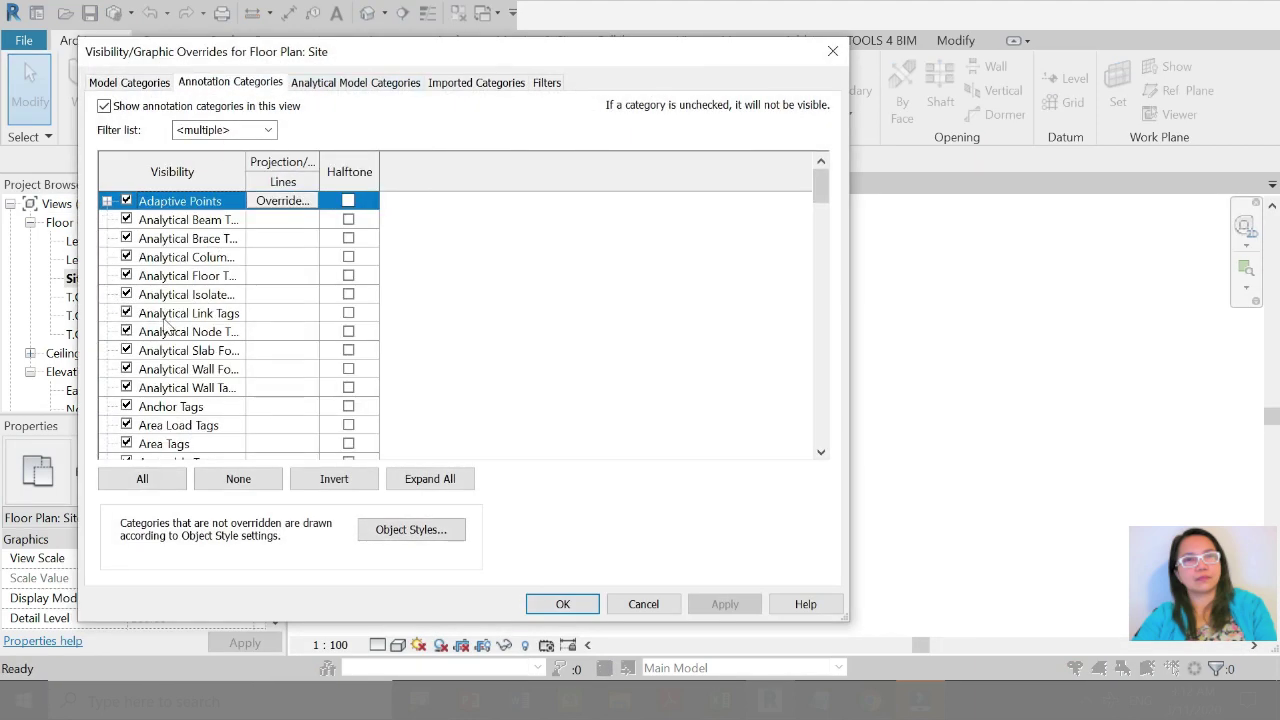
pyautogui.scroll(-8, 170, 335)
pyautogui.scroll(-2, 175, 360)
pyautogui.click(127, 369)
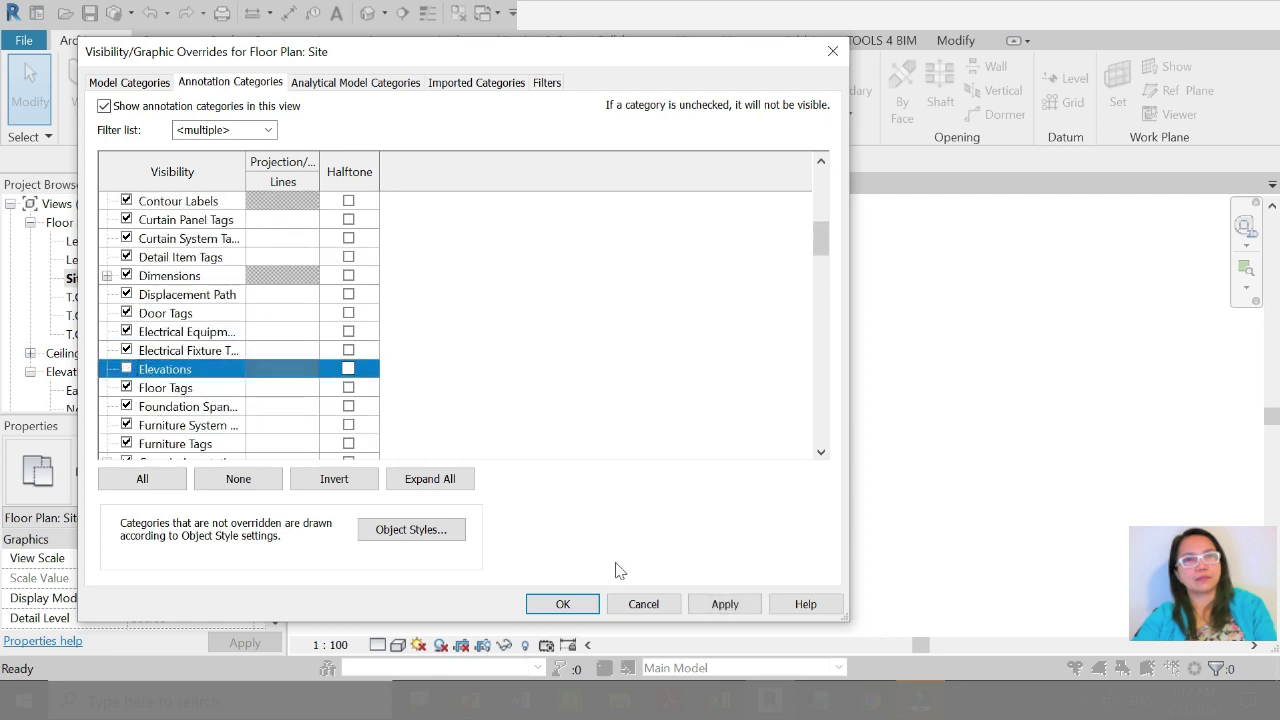
pyautogui.click(563, 604)
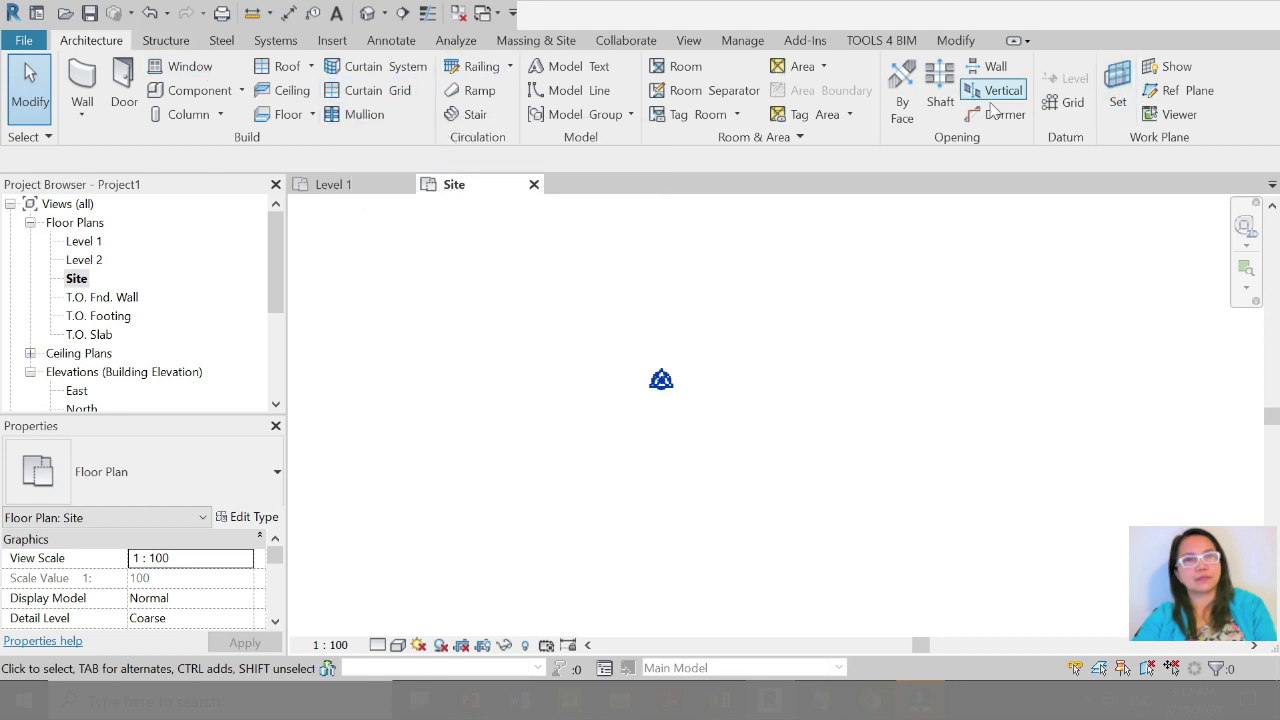
# Step: Draw vertical grid 1 downward from the survey point
pyautogui.click(1072, 104)
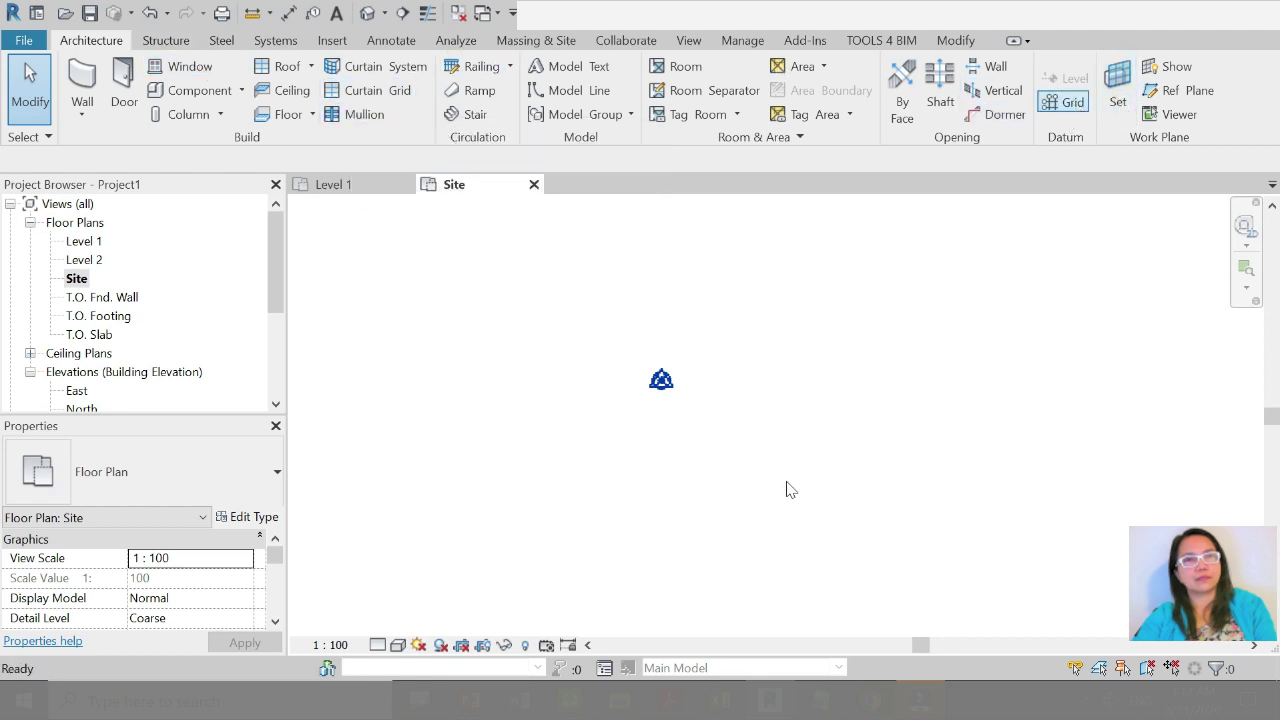
pyautogui.click(661, 380)
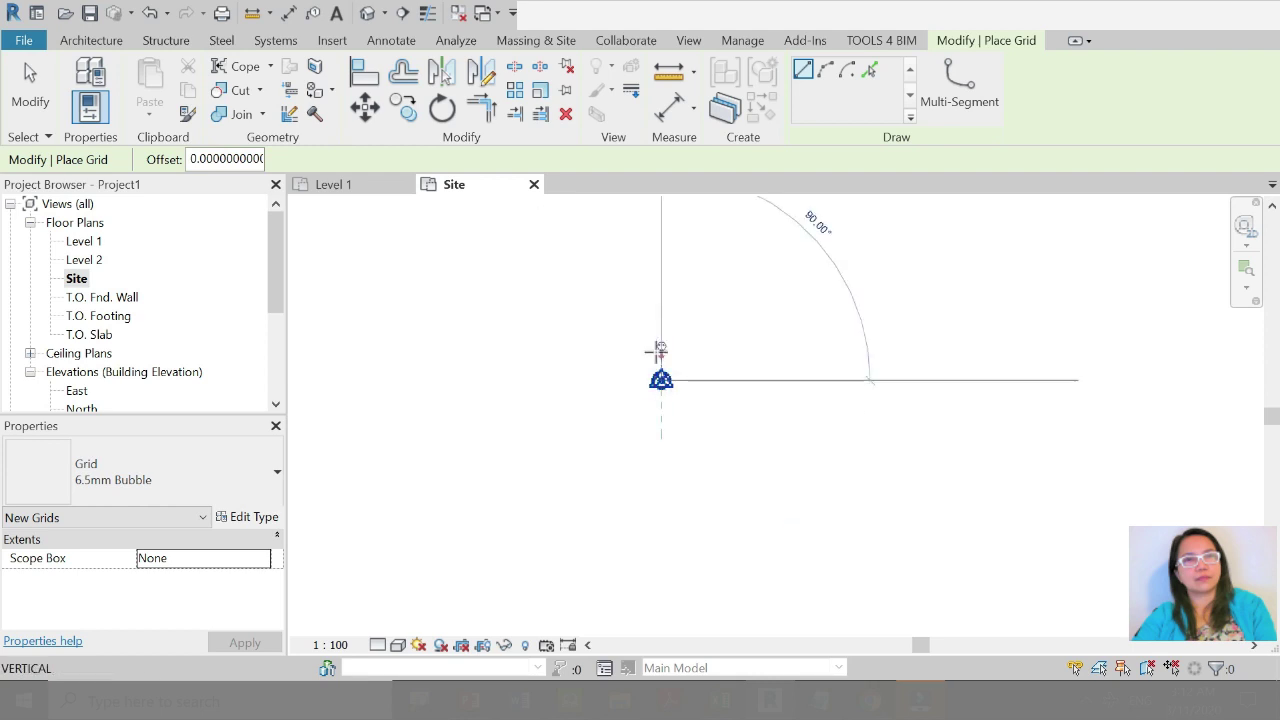
pyautogui.click(658, 598)
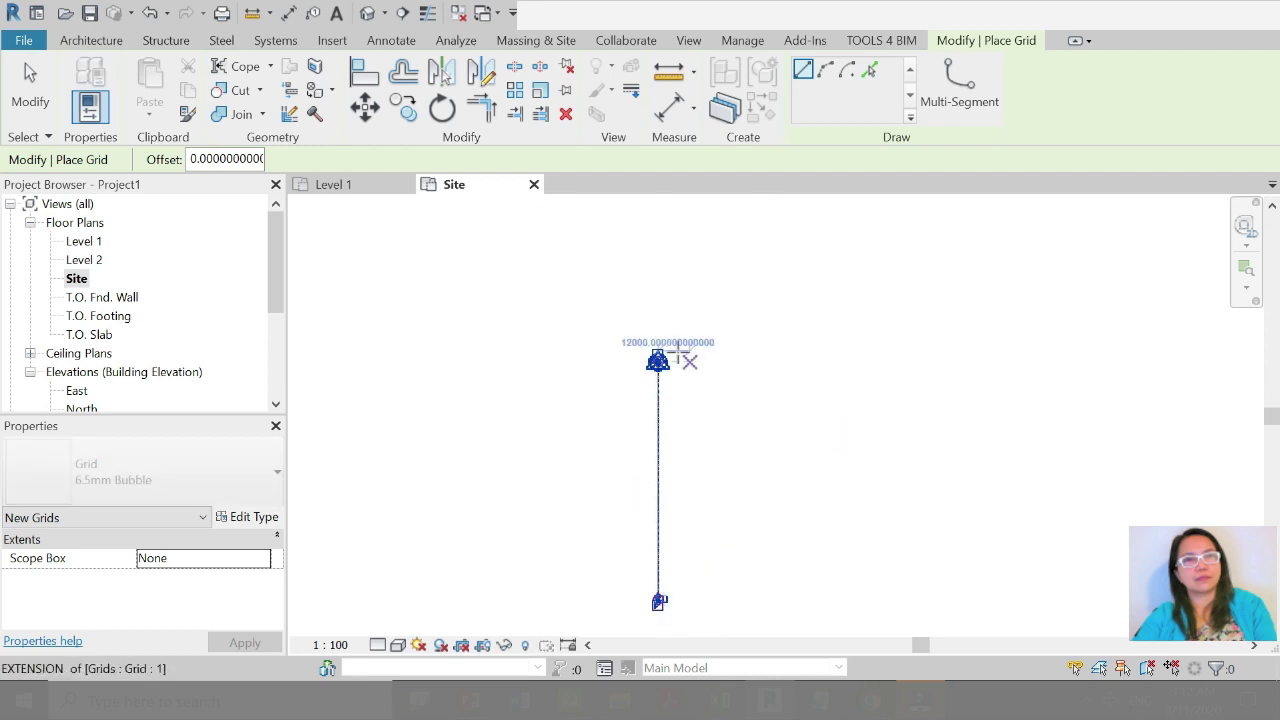
pyautogui.moveTo(686, 349); pyautogui.dragTo(478, 499, button='middle')
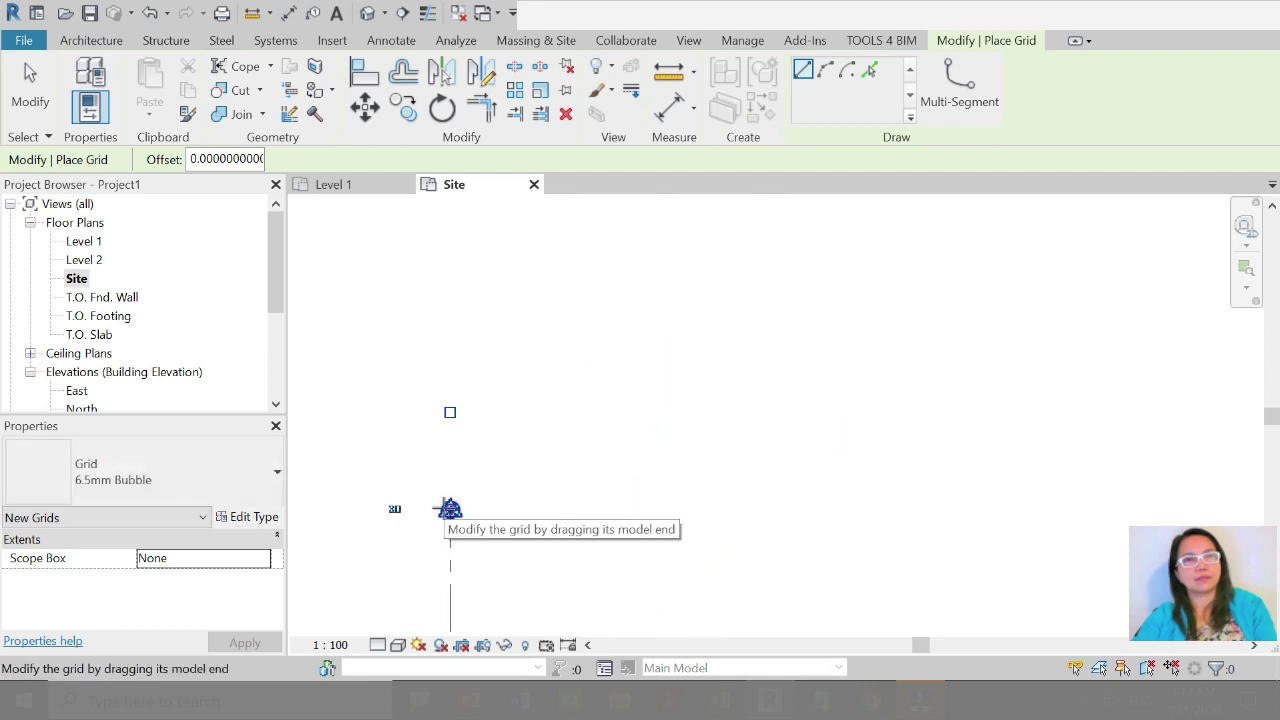
pyautogui.scroll(-2, 440, 490)
pyautogui.press('Escape')
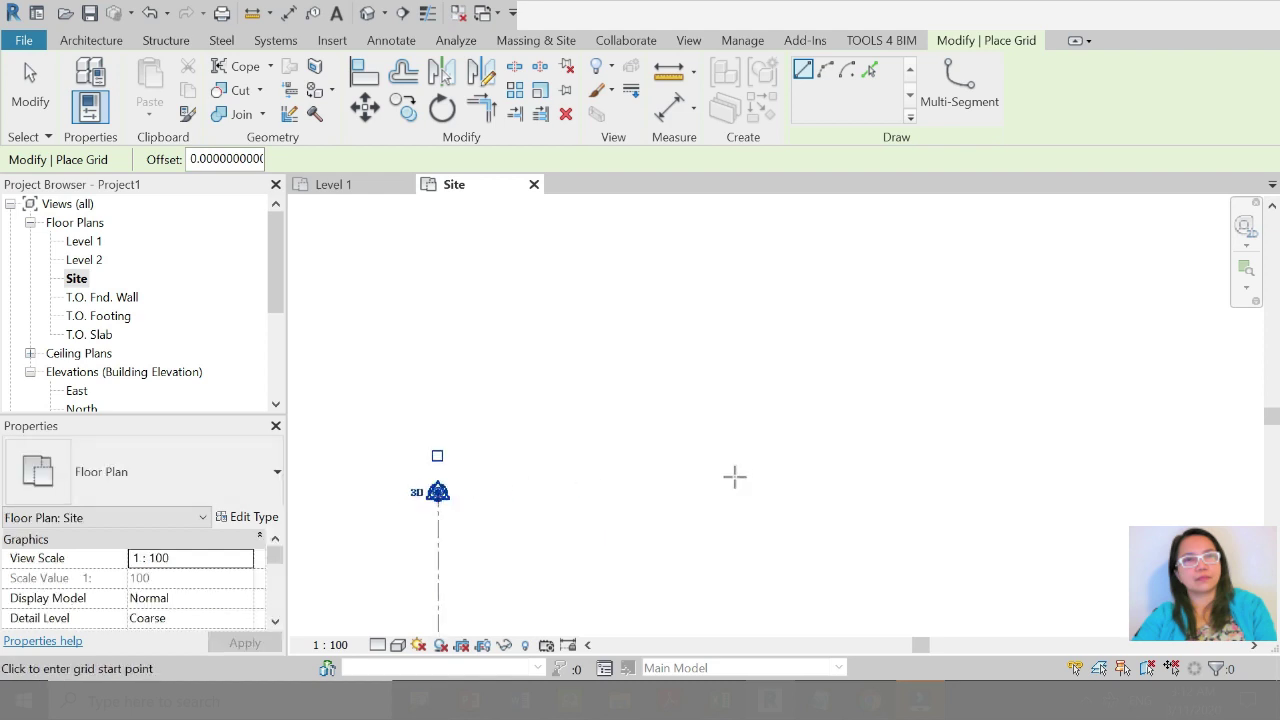
pyautogui.moveTo(681, 491); pyautogui.dragTo(691, 411, button='middle')
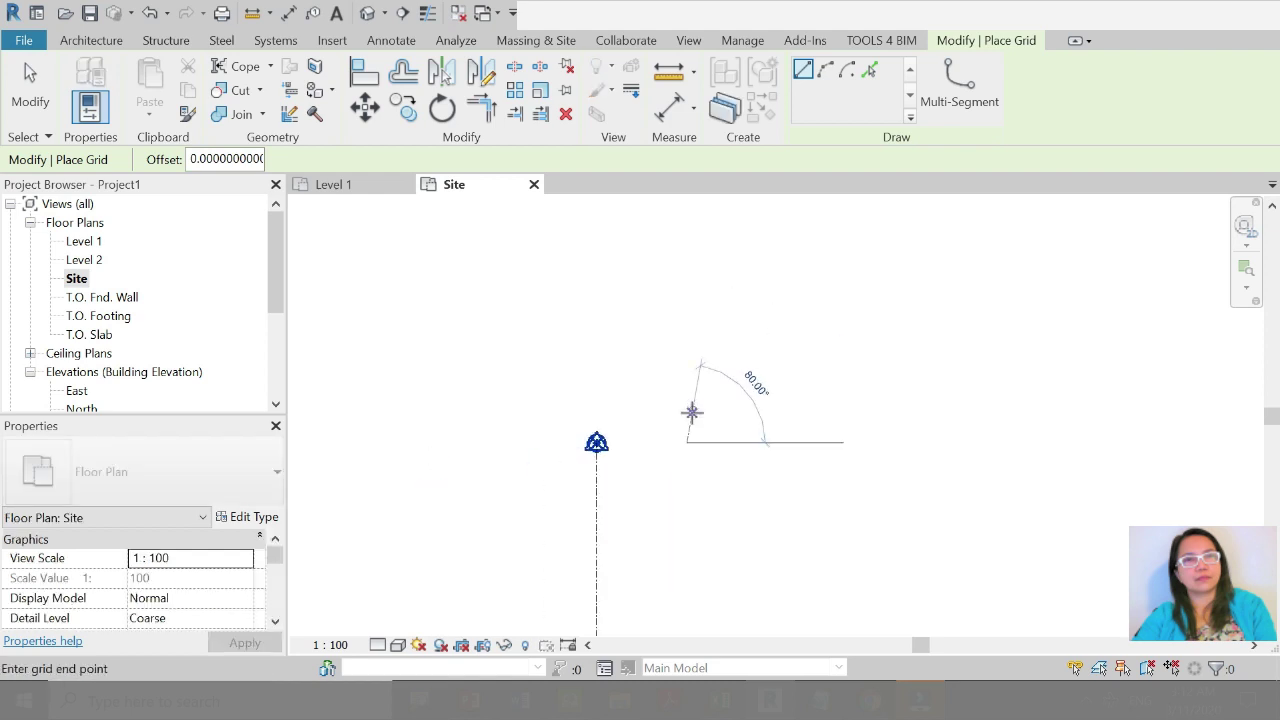
pyautogui.press('Escape')
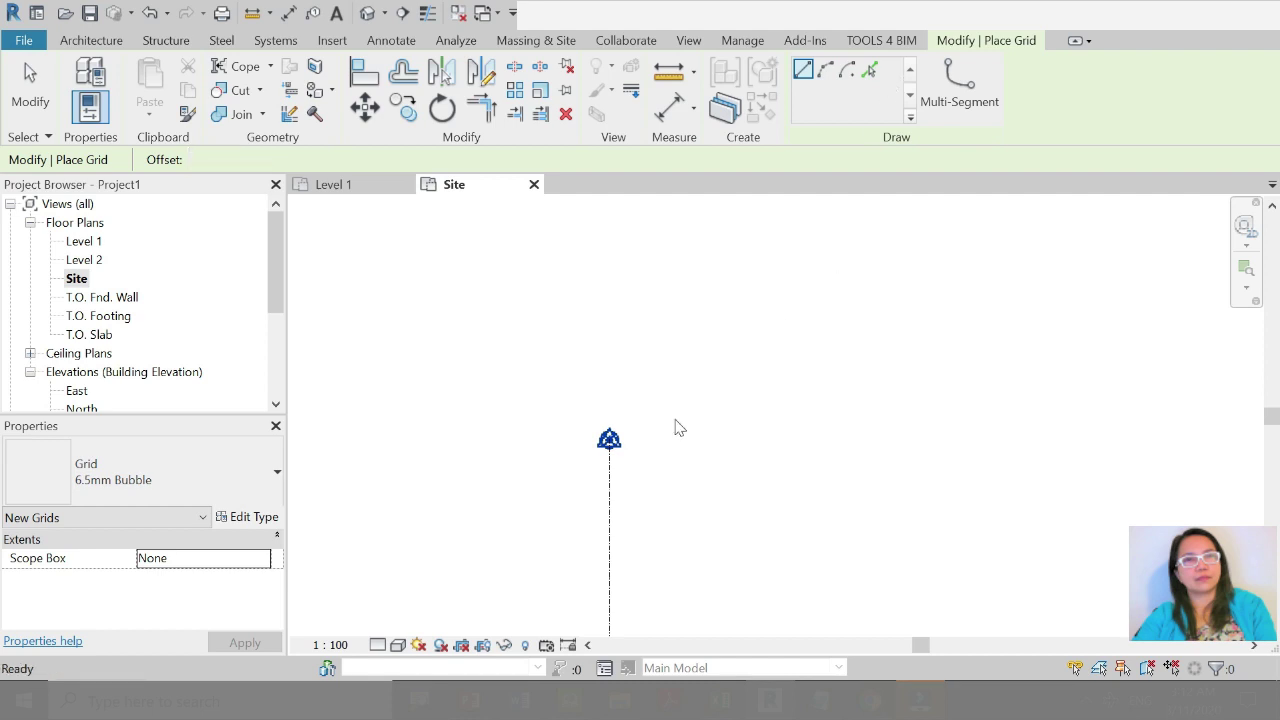
pyautogui.press('Escape')
# Step: Draw horizontal grid 2 to the right from grid 1's bubble
pyautogui.rightClick(753, 357)
pyautogui.click(800, 393)
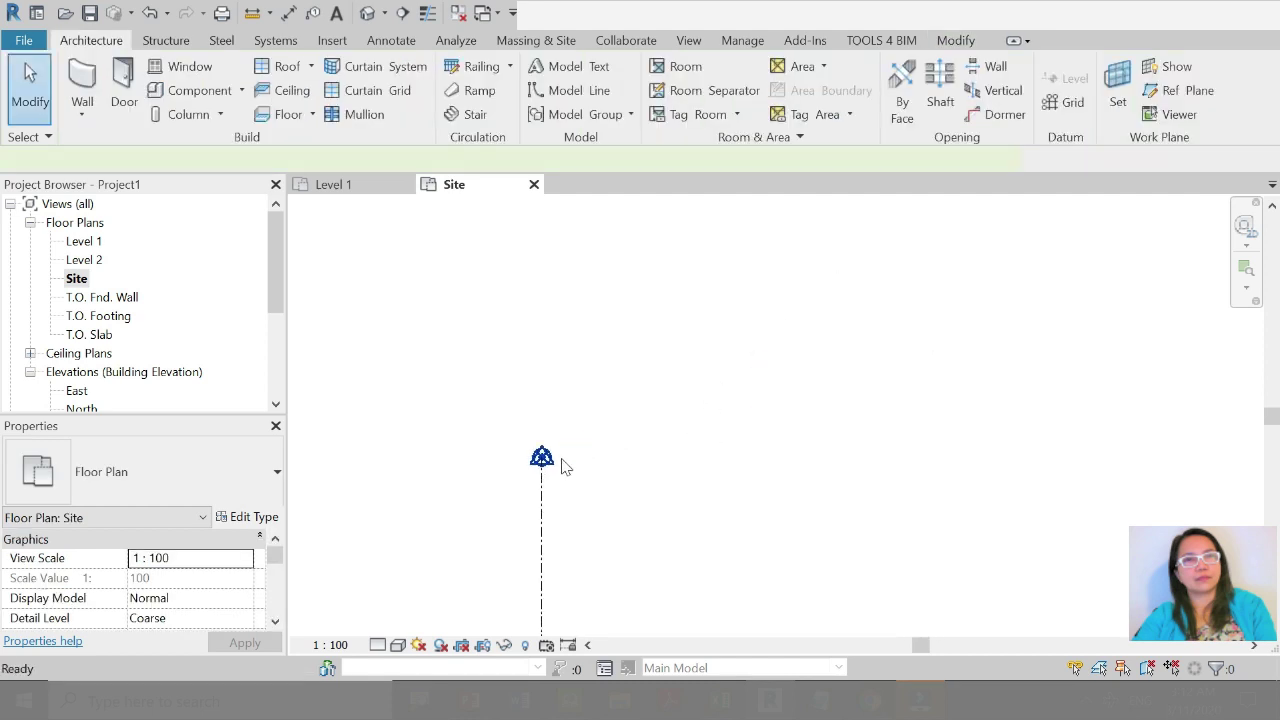
pyautogui.click(541, 456)
pyautogui.click(898, 455)
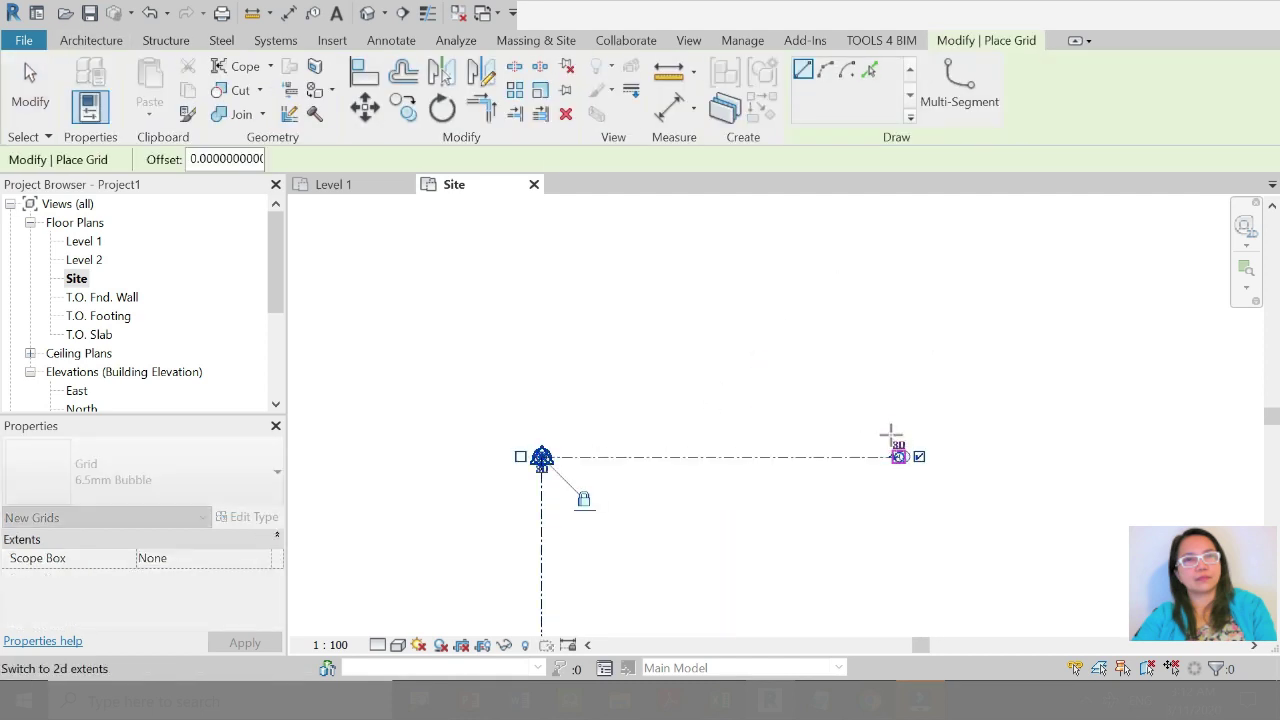
pyautogui.scroll(5, 920, 457)
pyautogui.press('Escape')
pyautogui.press('Escape')
pyautogui.scroll(-4, 898, 272)
pyautogui.scroll(-3, 898, 272)
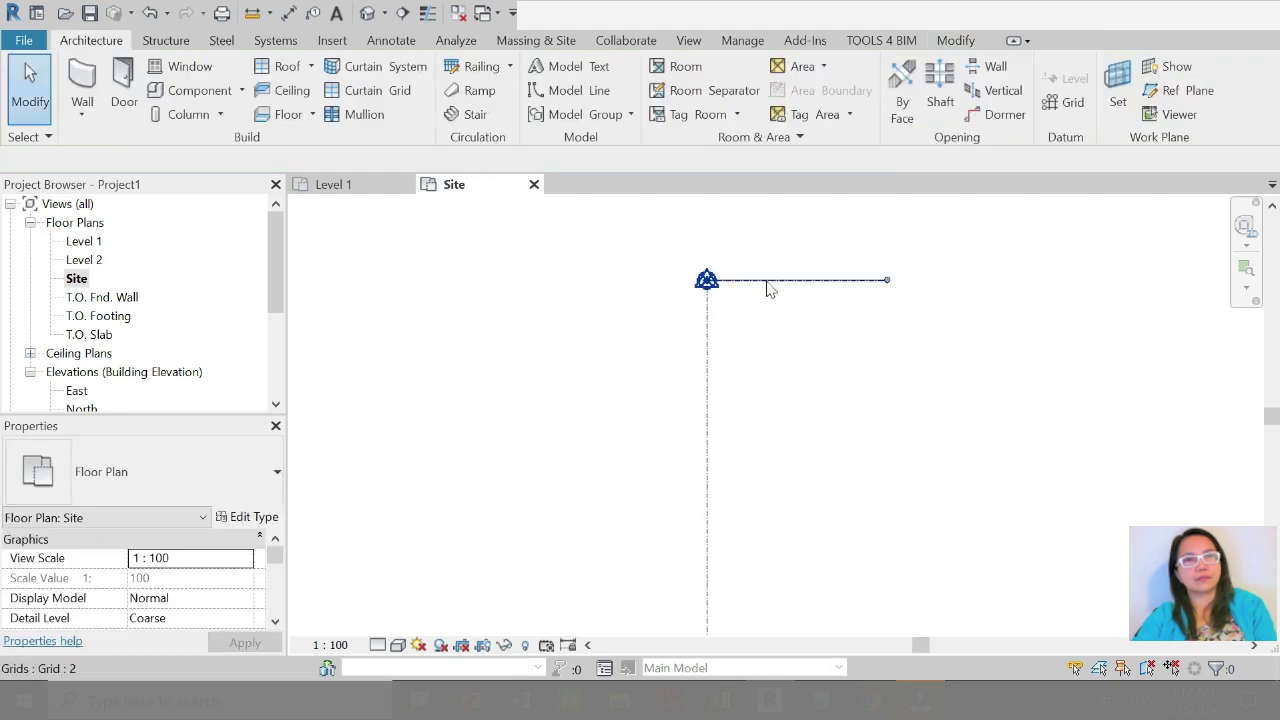
# Step: Extend grid 2's left end and grid 1's top end so the grids cross
pyautogui.click(727, 286)
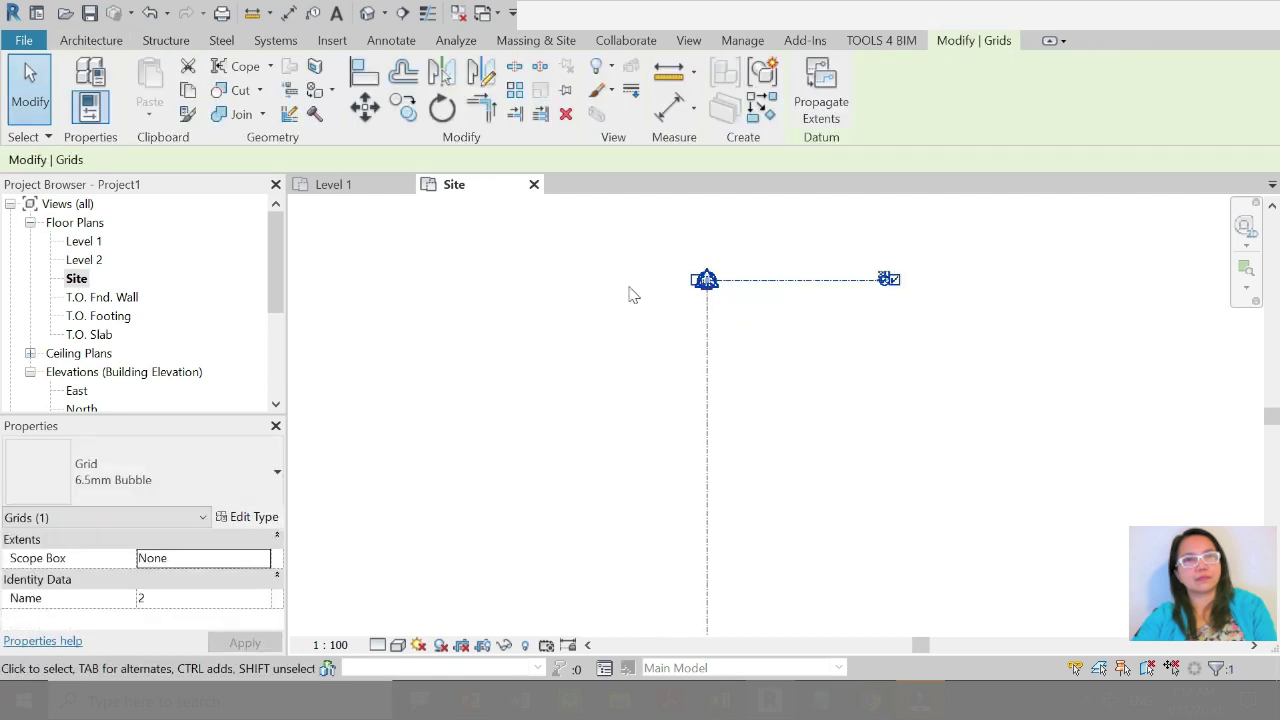
pyautogui.scroll(2, 630, 293)
pyautogui.moveTo(700, 286); pyautogui.dragTo(849, 331, button='middle')
pyautogui.press('Escape')
pyautogui.moveTo(1060, 363); pyautogui.dragTo(938, 365, button='middle')
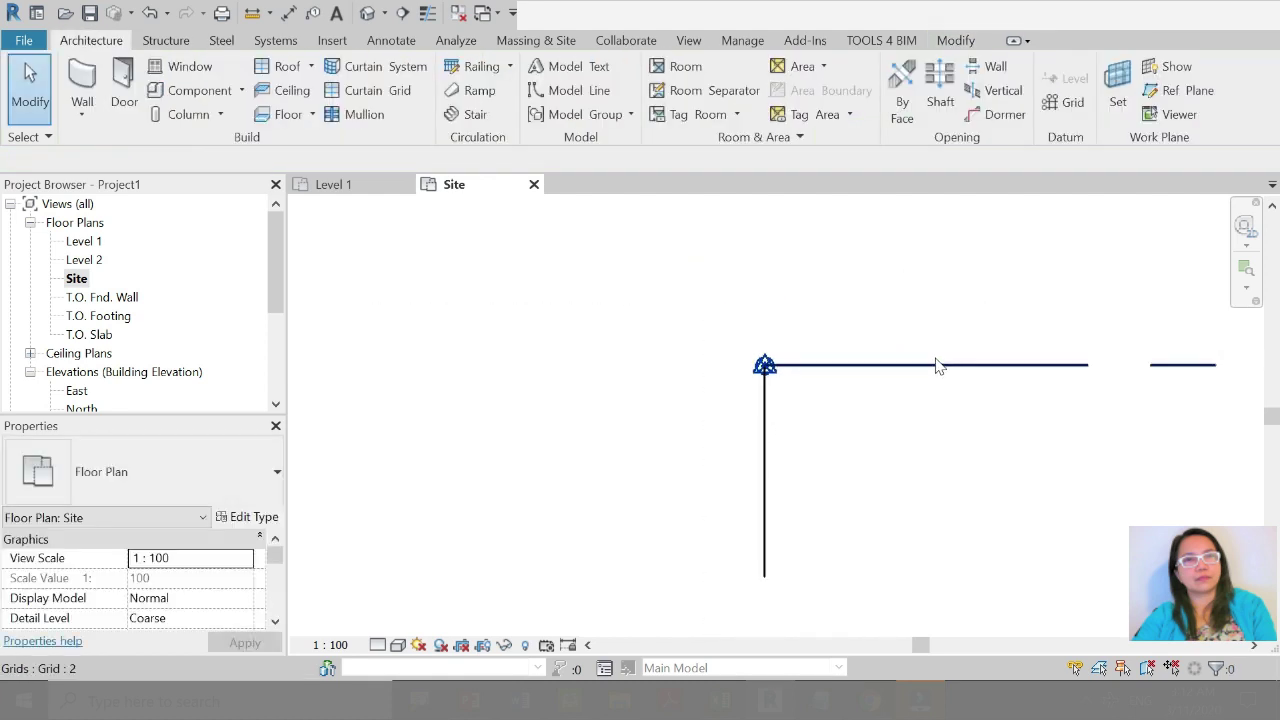
pyautogui.click(938, 366)
pyautogui.moveTo(764, 365); pyautogui.dragTo(650, 366)
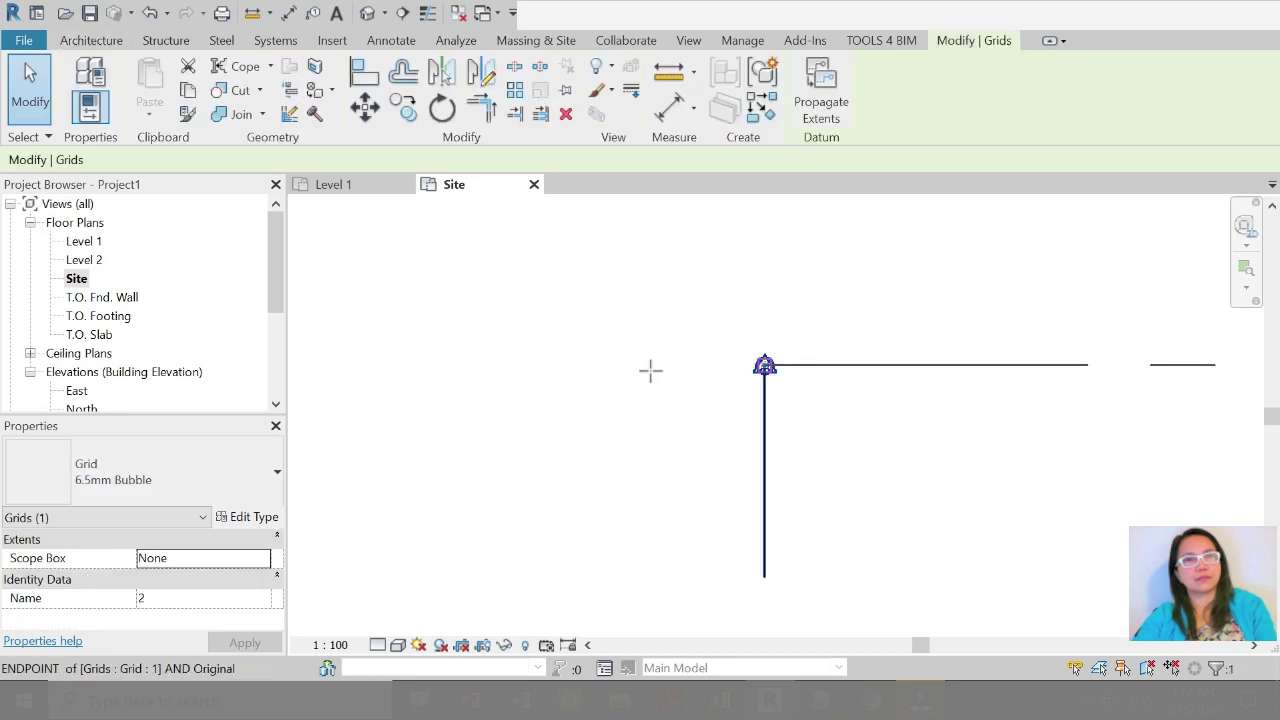
pyautogui.click(677, 313)
pyautogui.click(765, 410)
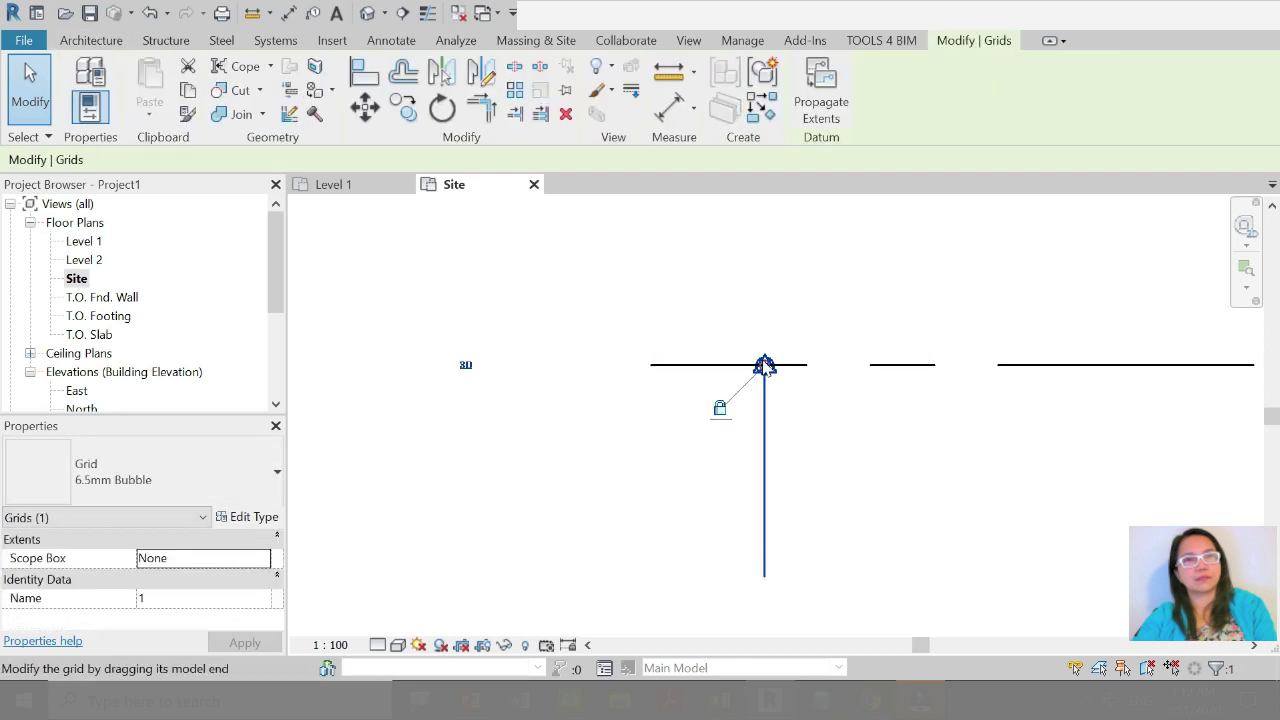
pyautogui.moveTo(764, 365); pyautogui.dragTo(763, 271)
pyautogui.click(814, 334)
# Step: Rename horizontal grid 2 to A, dismissing the duplicate-name error
pyautogui.scroll(1, 700, 300)
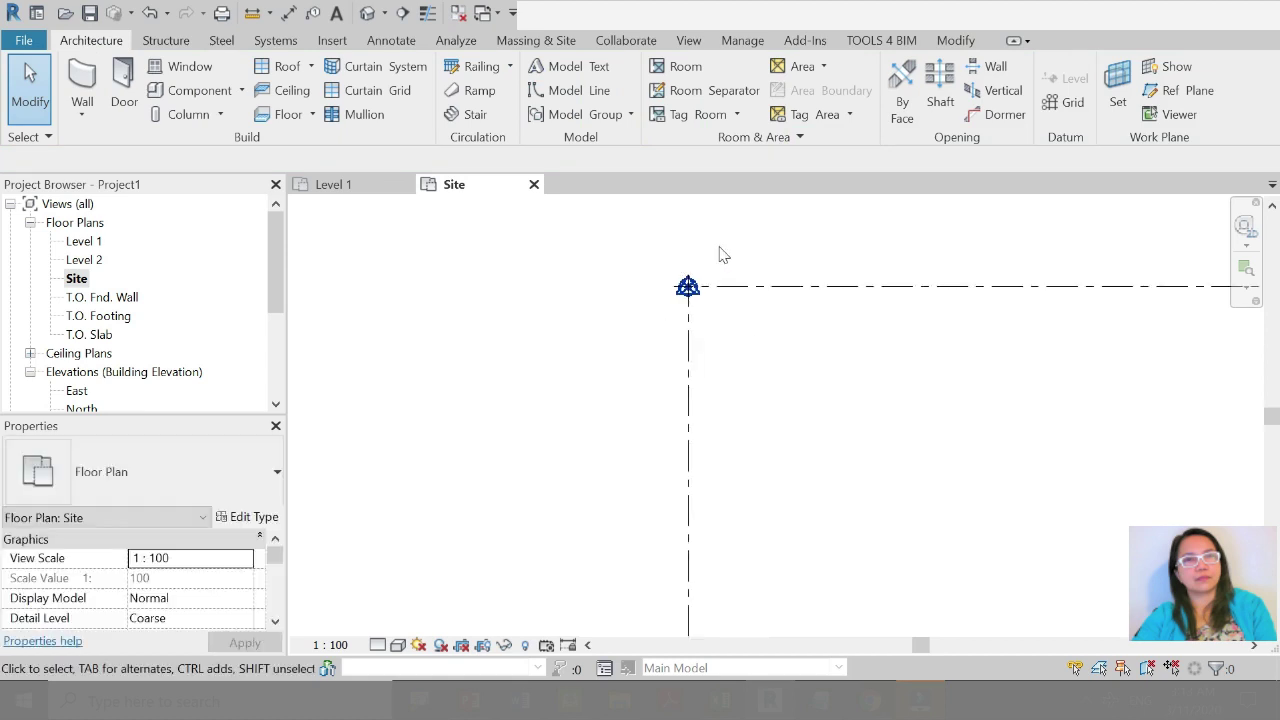
pyautogui.moveTo(814, 314); pyautogui.dragTo(444, 456, button='middle')
pyautogui.scroll(3, 1077, 557)
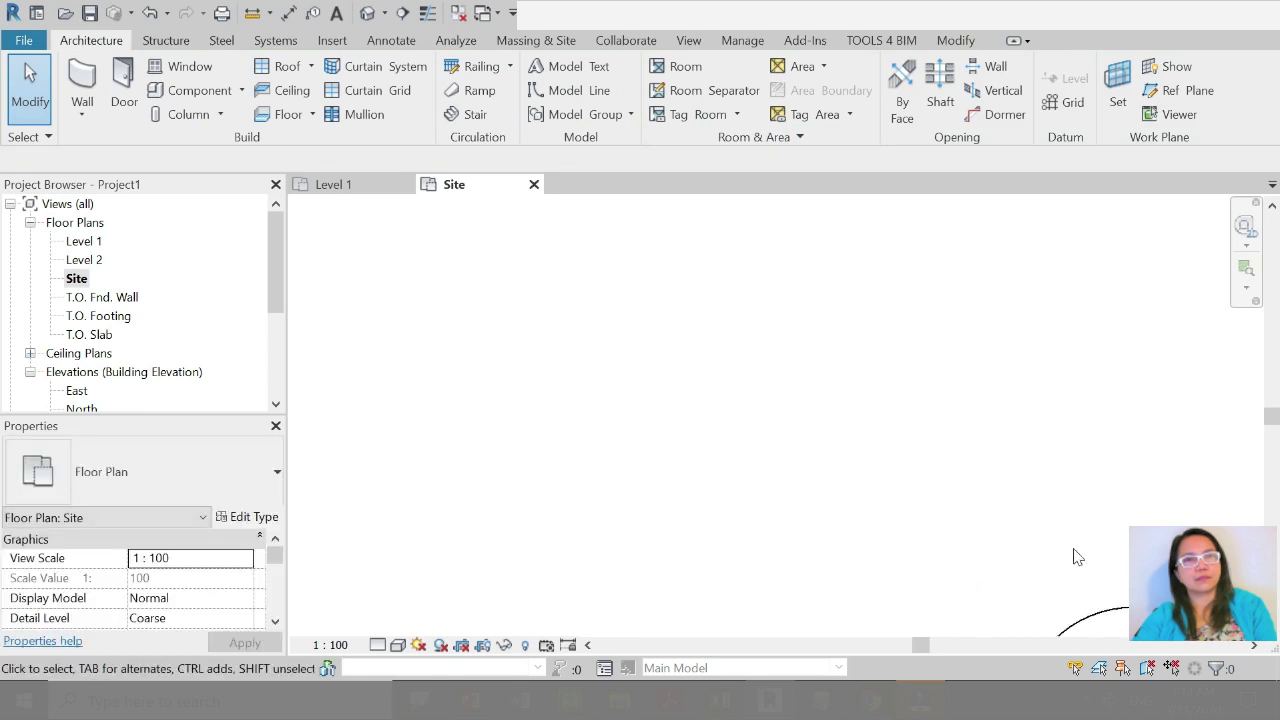
pyautogui.scroll(-2, 855, 321)
pyautogui.click(977, 488)
pyautogui.click(977, 488)
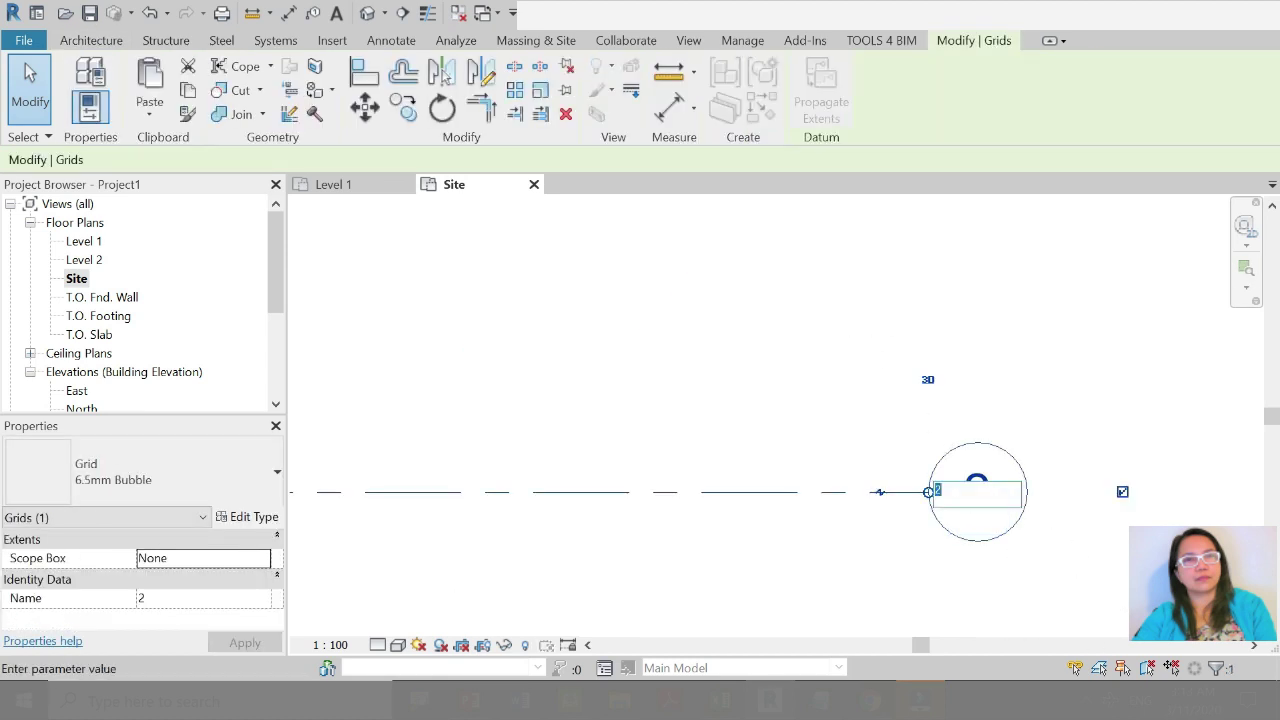
pyautogui.press('Return')
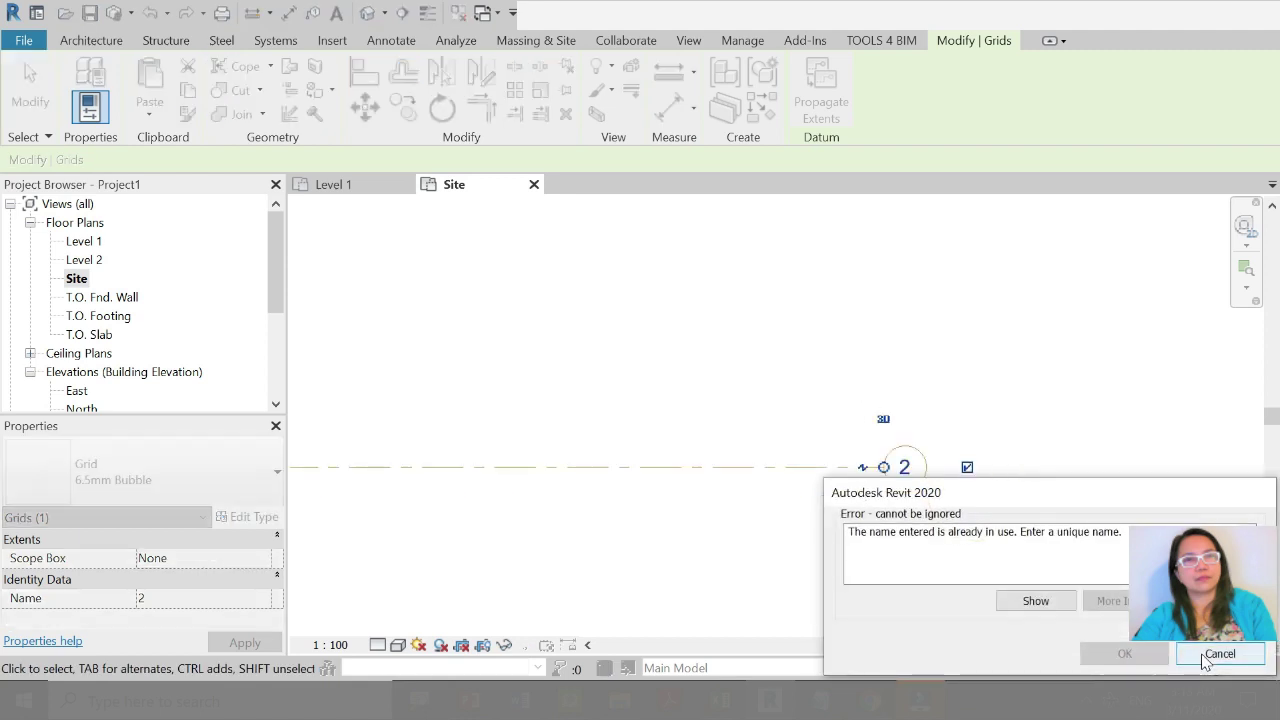
pyautogui.click(1205, 653)
pyautogui.click(846, 374)
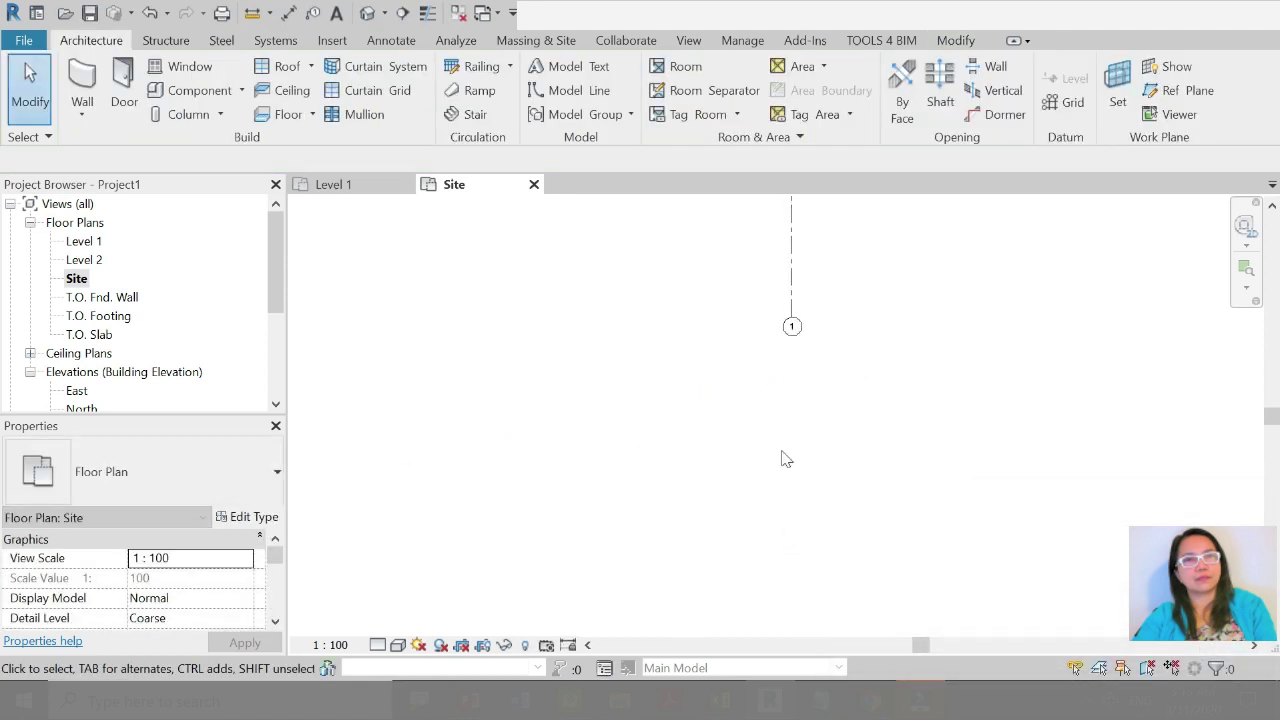
pyautogui.scroll(3, 693, 513)
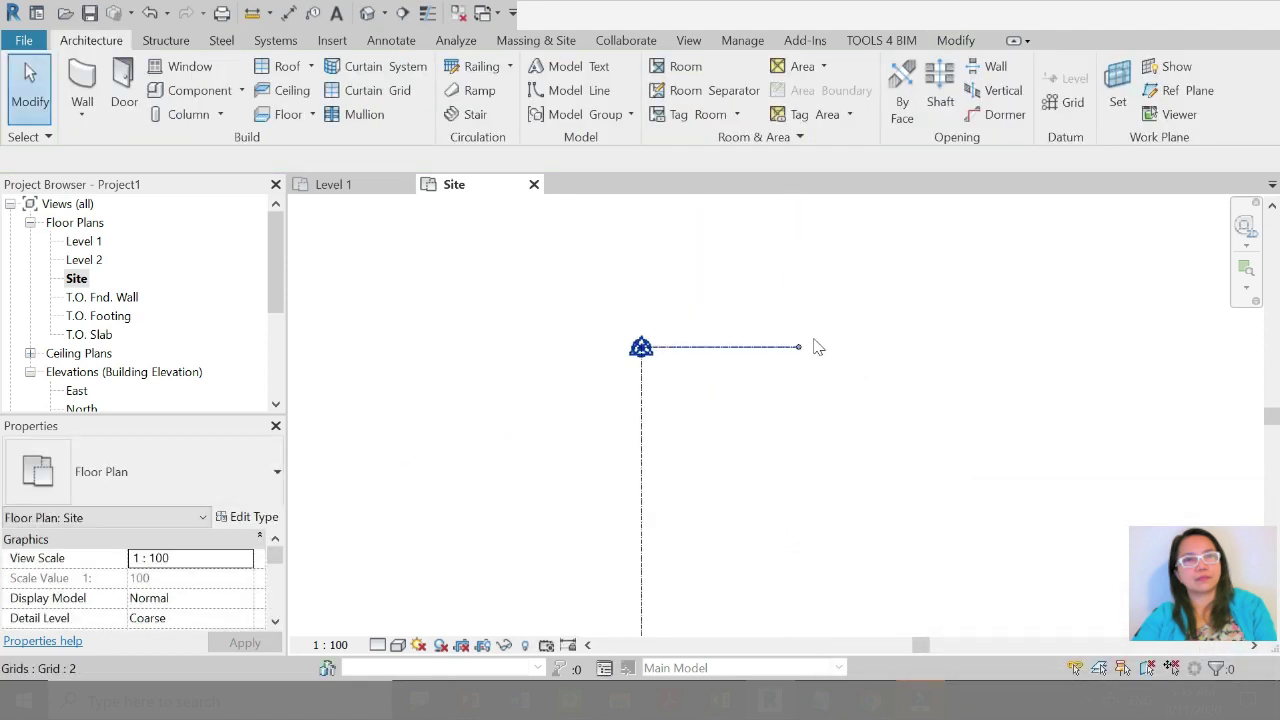
pyautogui.scroll(2, 770, 375)
pyautogui.doubleClick(757, 374)
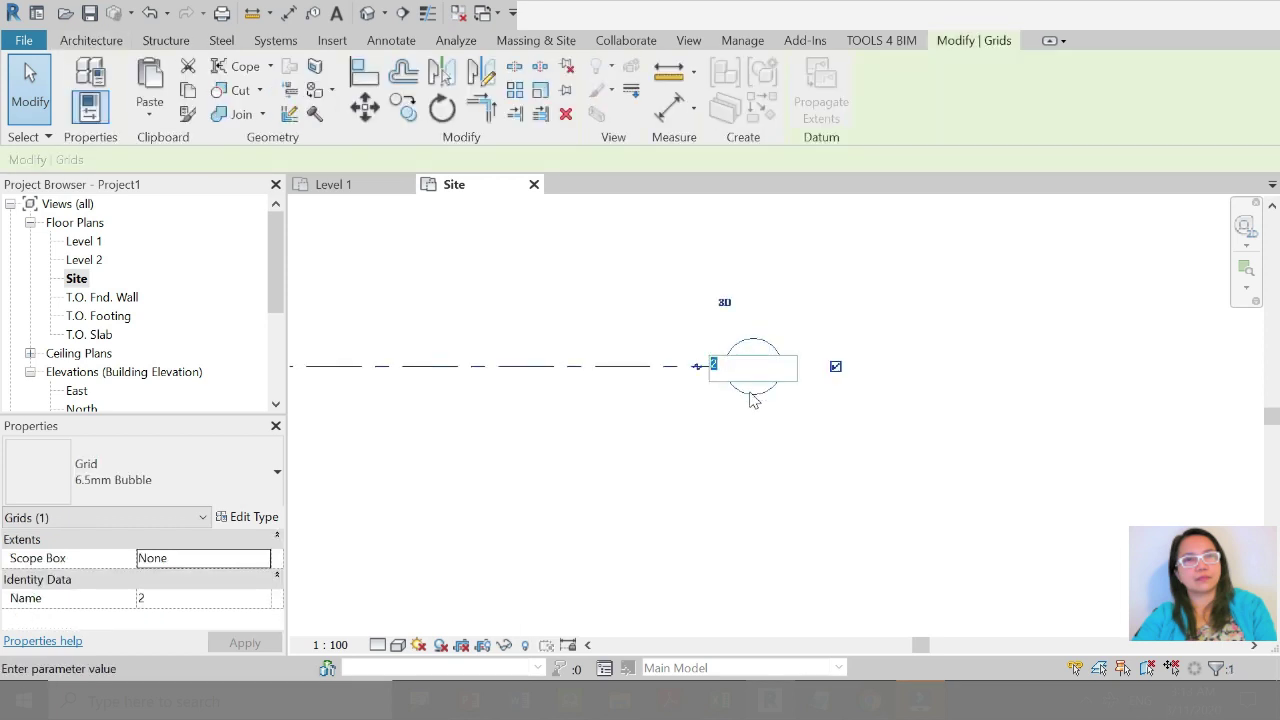
pyautogui.write('A')
pyautogui.click(929, 500)
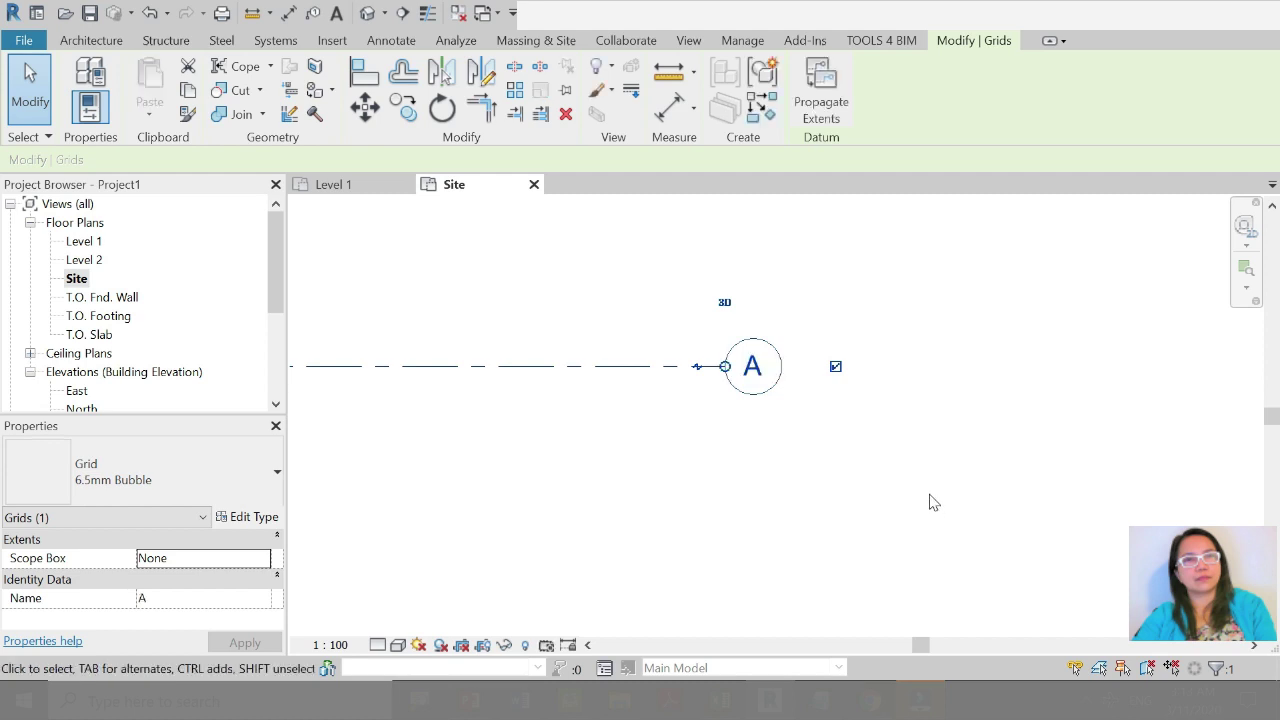
# Step: Open the Level 1 floor plan
pyautogui.scroll(-3, 943, 289)
pyautogui.press('Escape')
pyautogui.scroll(-2, 741, 316)
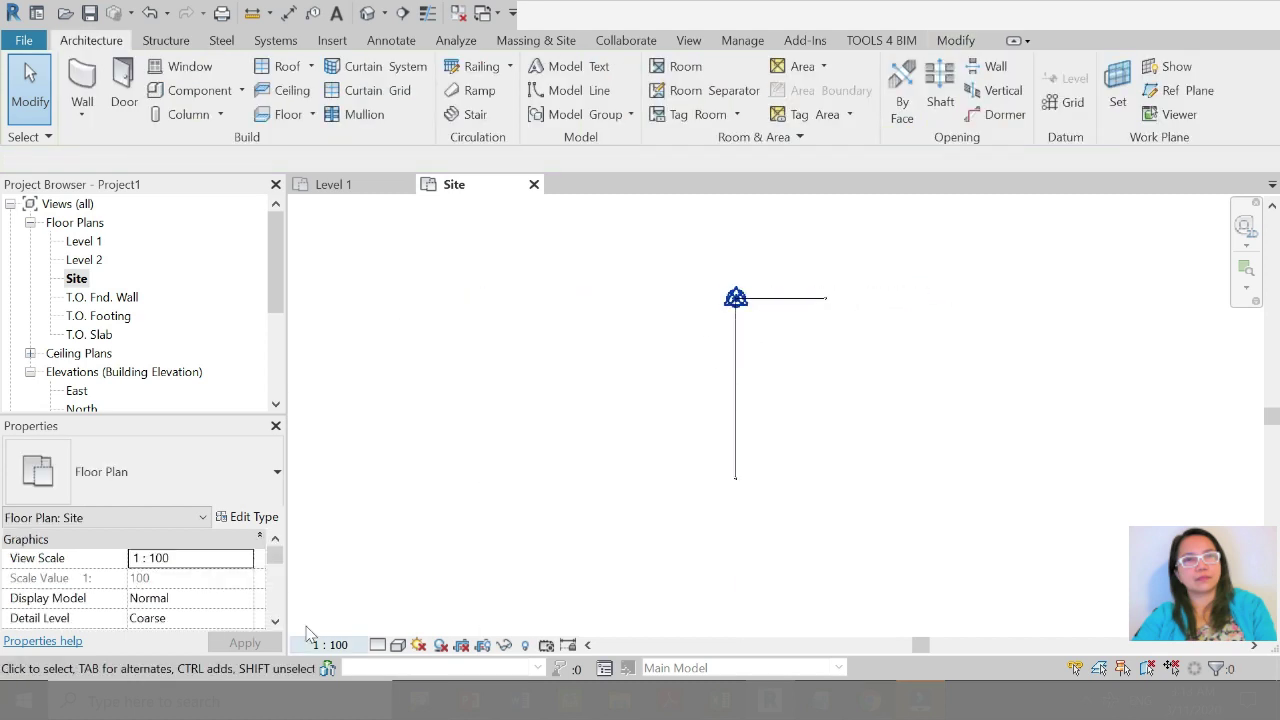
pyautogui.doubleClick(90, 243)
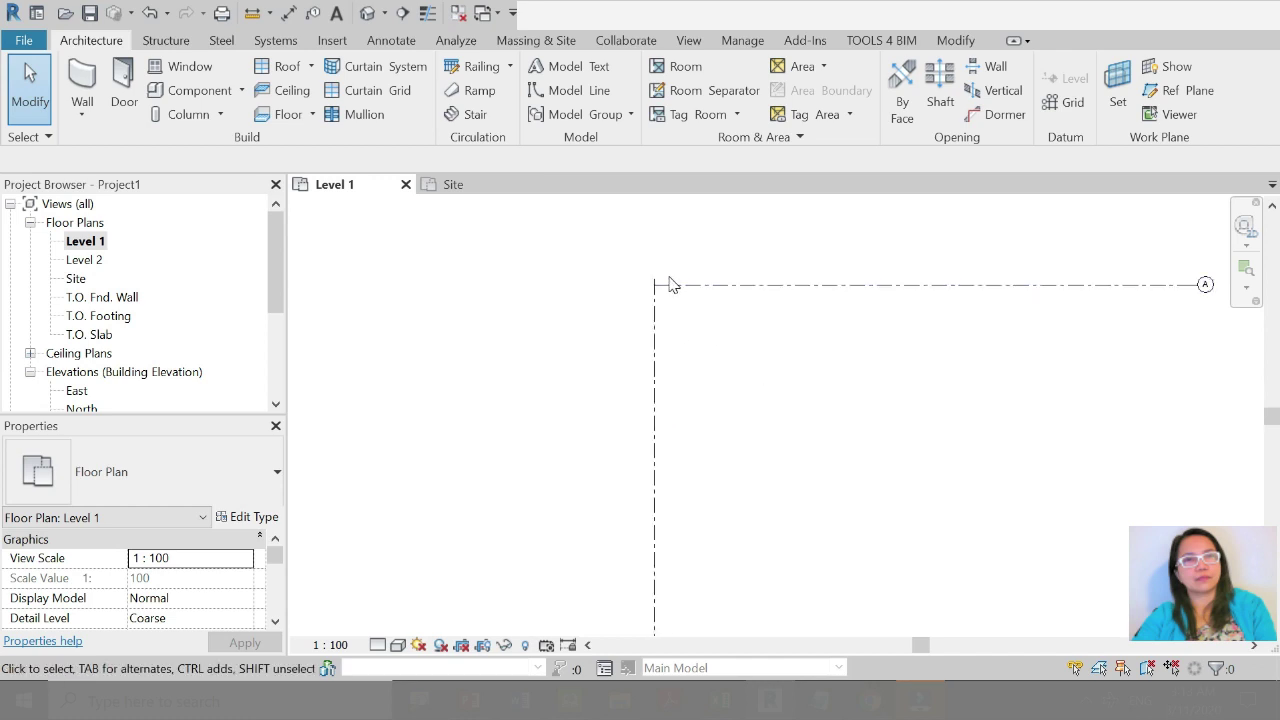
# Step: Drag grid A's left end past grid 1
pyautogui.click(670, 285)
pyautogui.moveTo(655, 285); pyautogui.dragTo(557, 285)
pyautogui.click(714, 343)
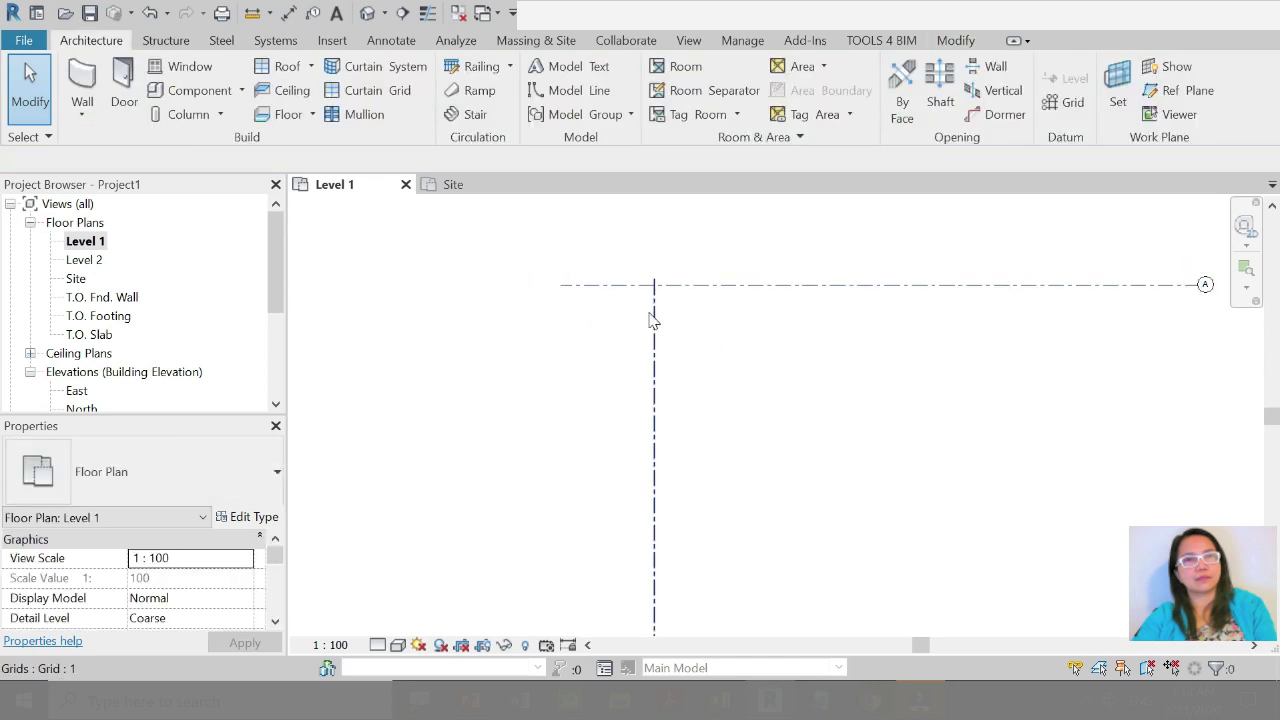
# Step: Turn on grid A's bubble at its left end
pyautogui.click(654, 320)
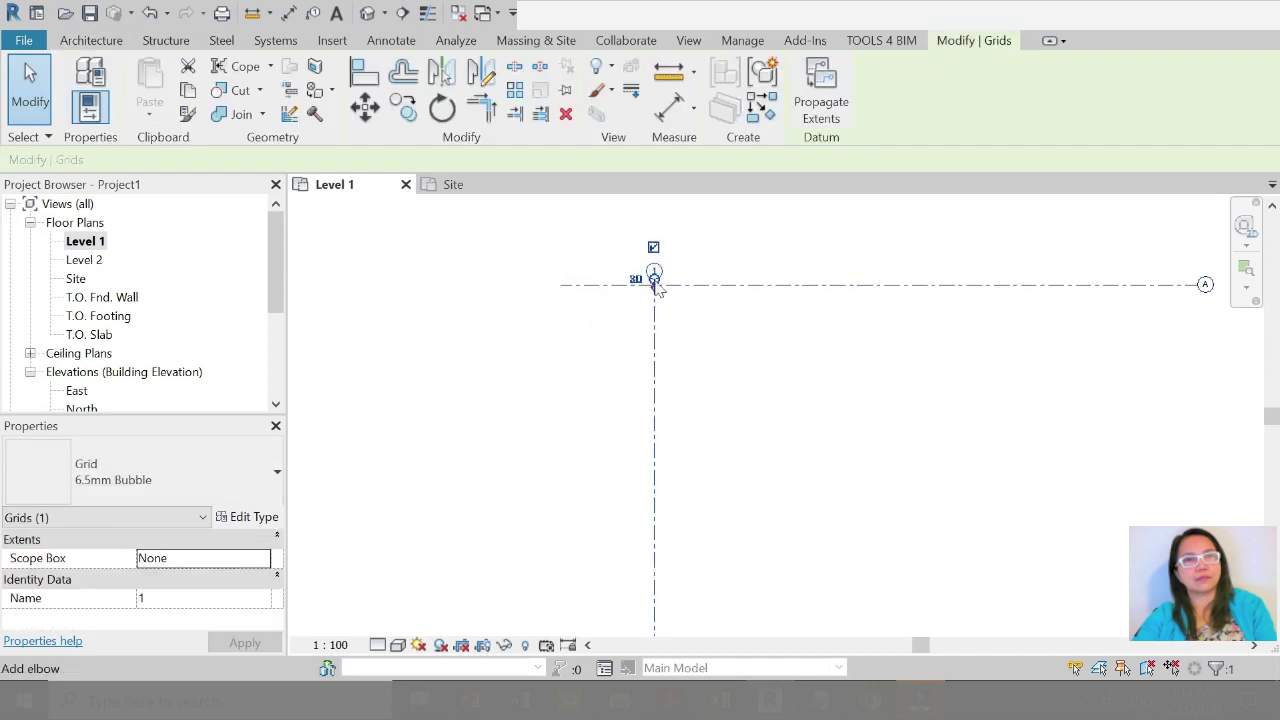
pyautogui.scroll(3, 655, 280)
pyautogui.click(360, 289)
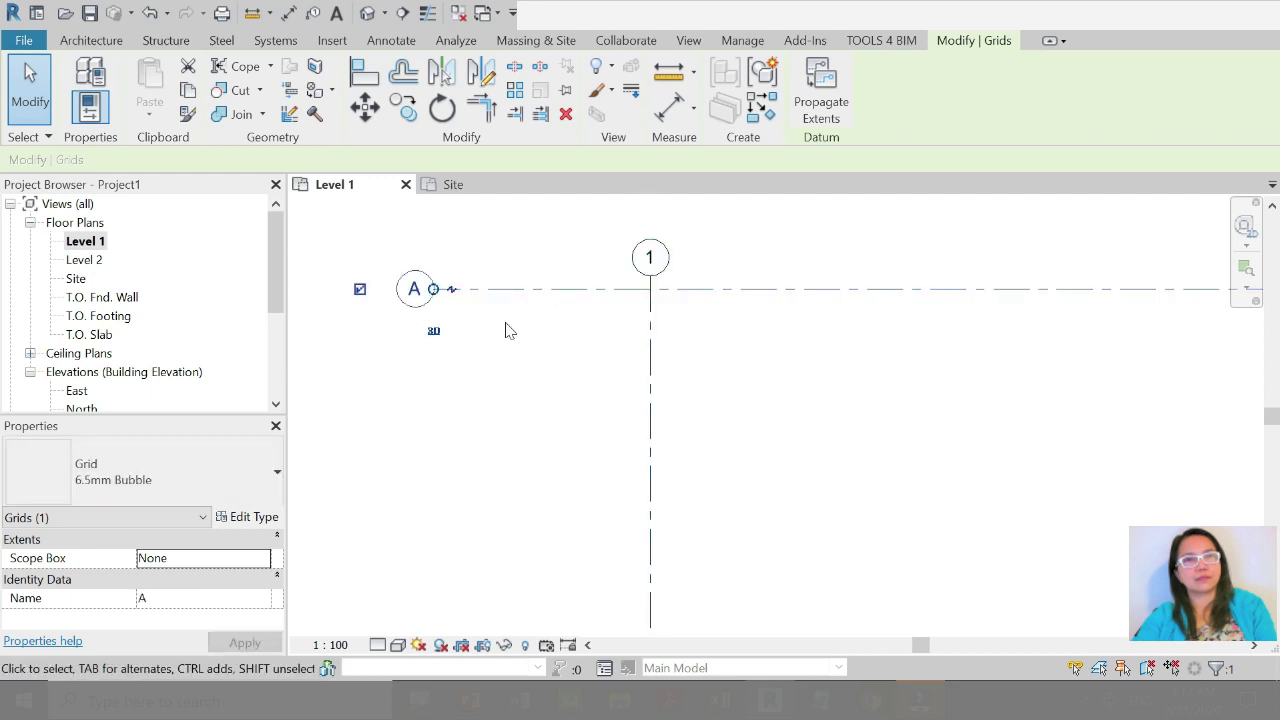
pyautogui.click(694, 243)
pyautogui.click(650, 278)
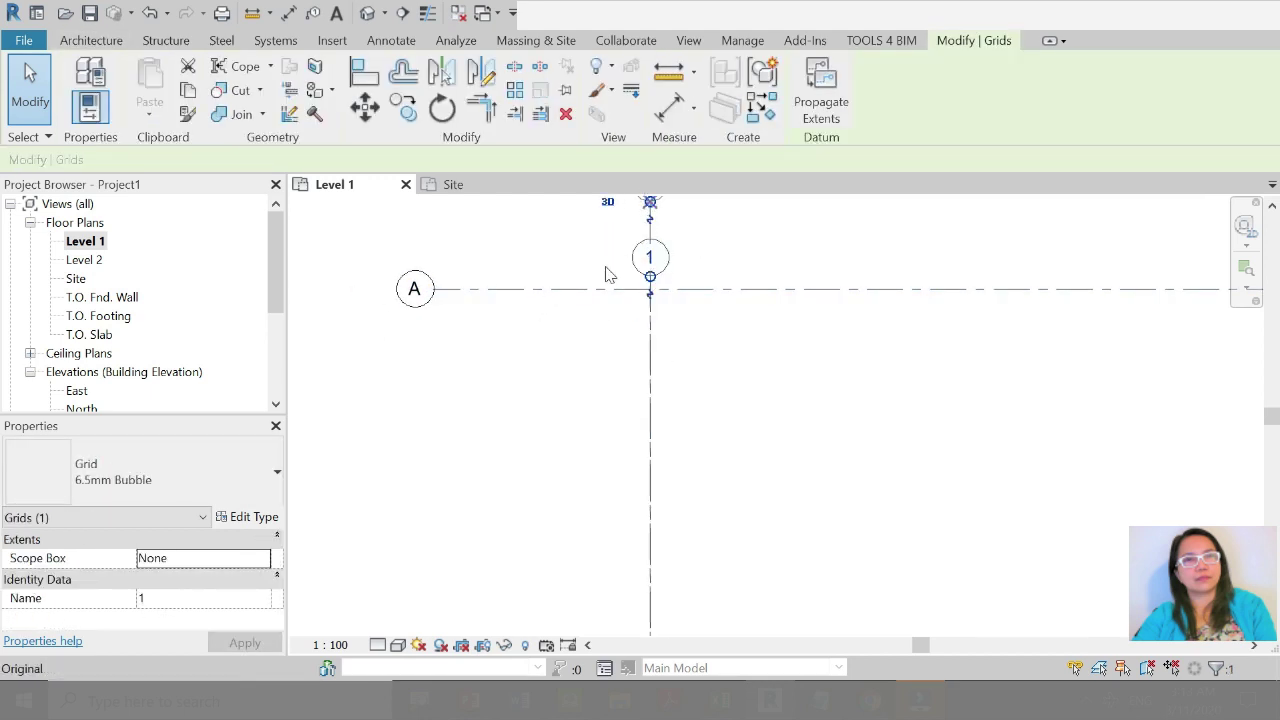
pyautogui.scroll(3, 568, 263)
pyautogui.press('Escape')
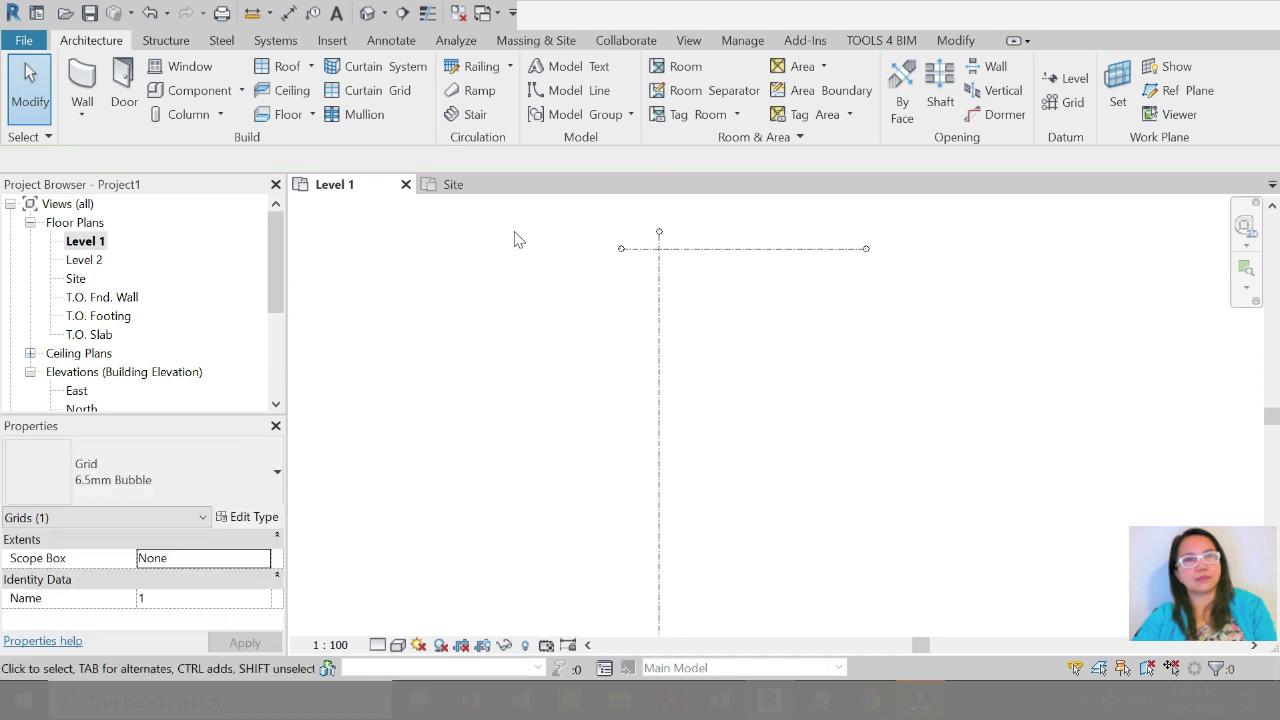
pyautogui.scroll(-2, 514, 237)
pyautogui.click(514, 237)
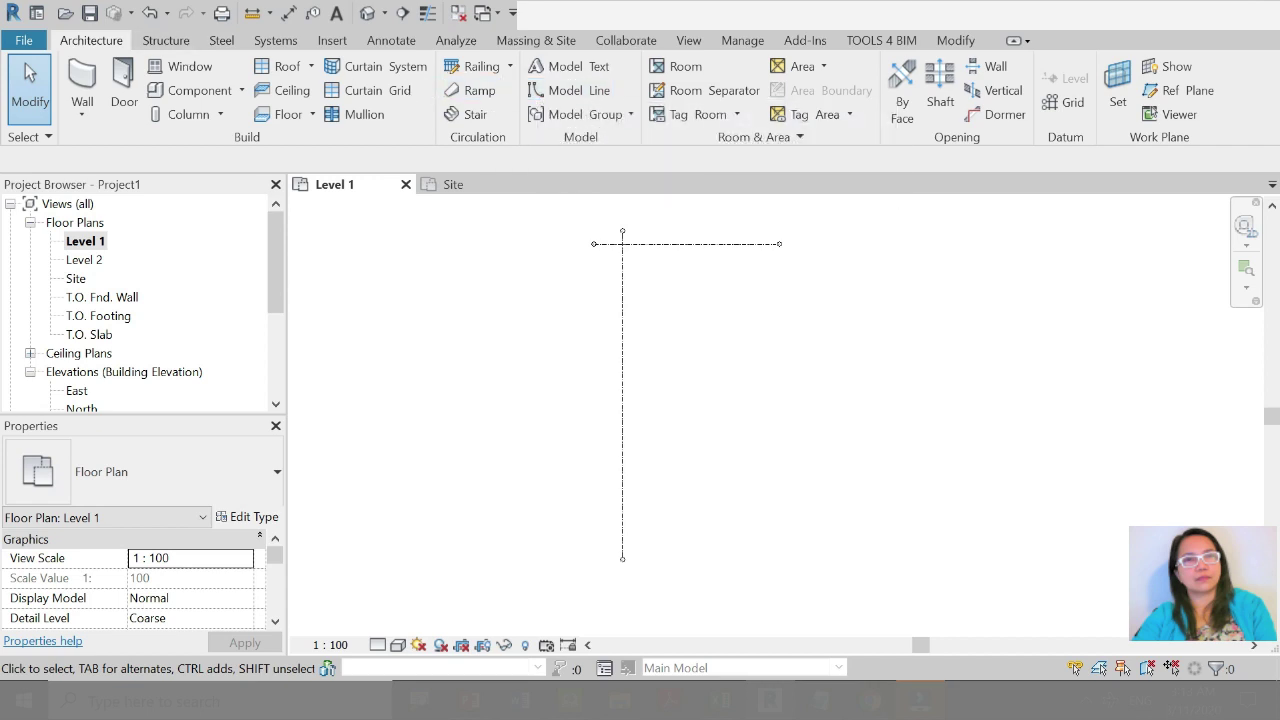
pyautogui.click(953, 40)
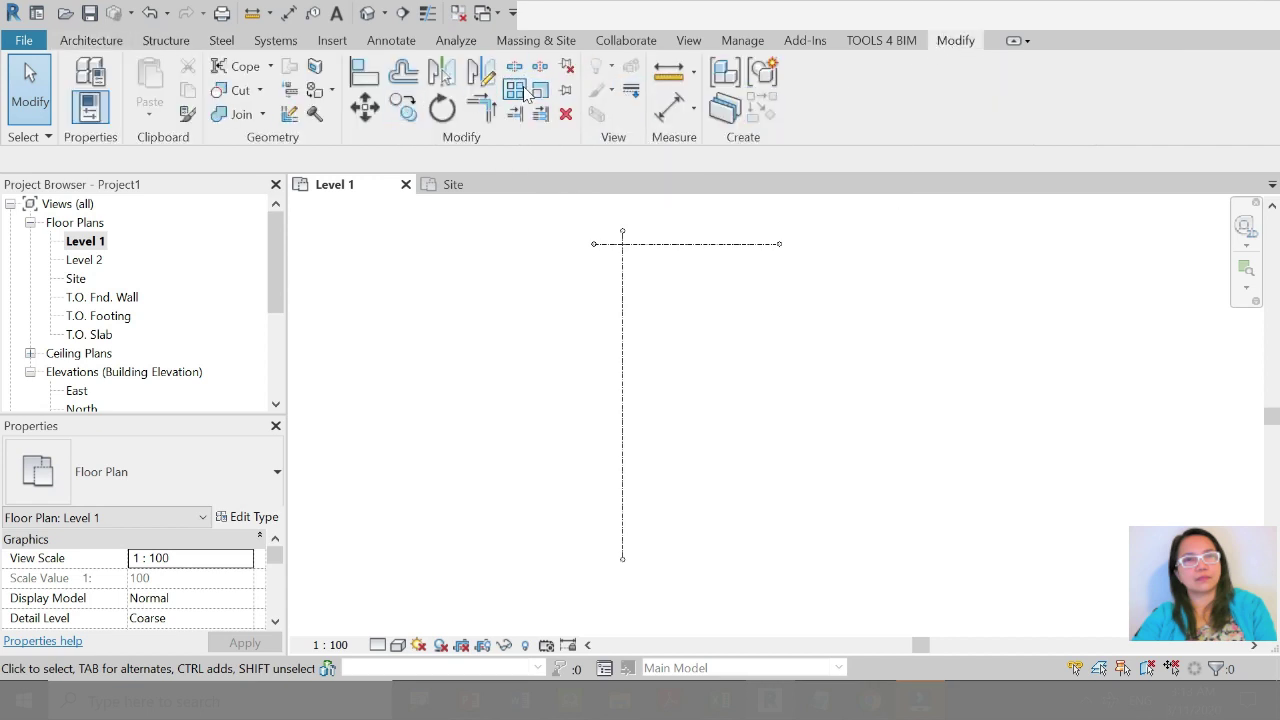
# Step: Array grid A into five grids A–E spaced 4000 apart
pyautogui.click(640, 243)
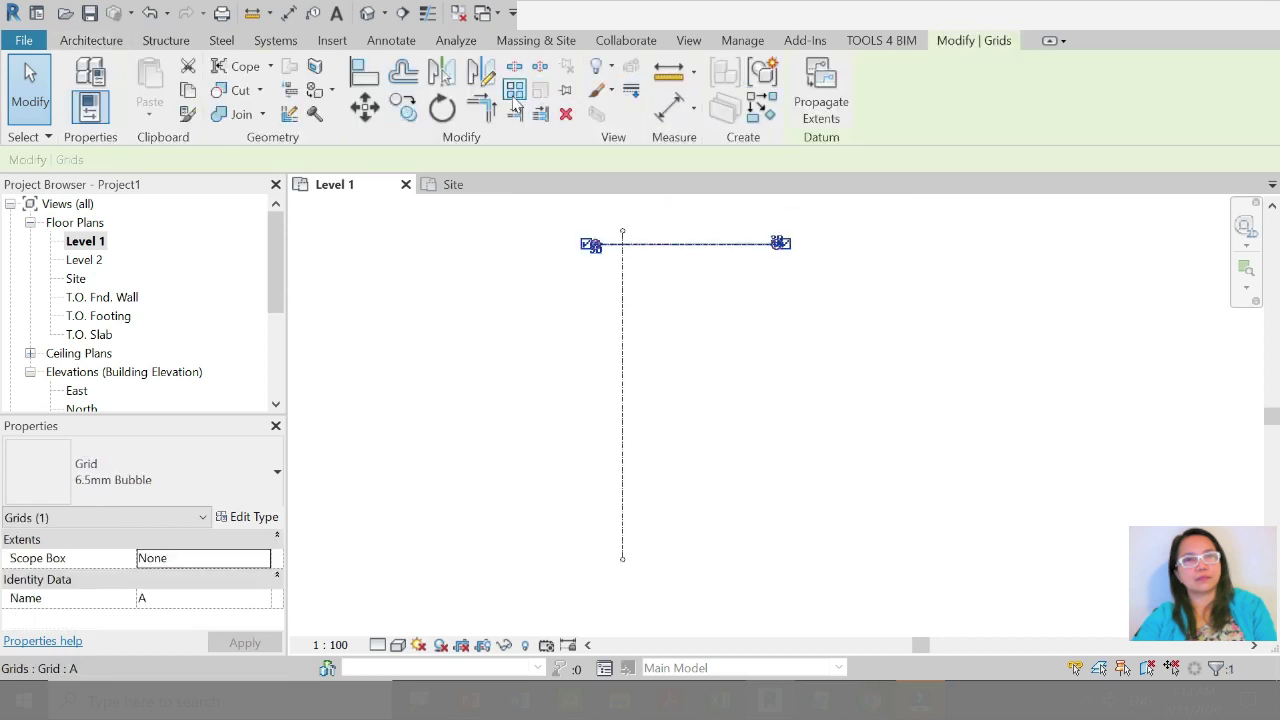
pyautogui.press('a')
pyautogui.press('r')
pyautogui.click(622, 243)
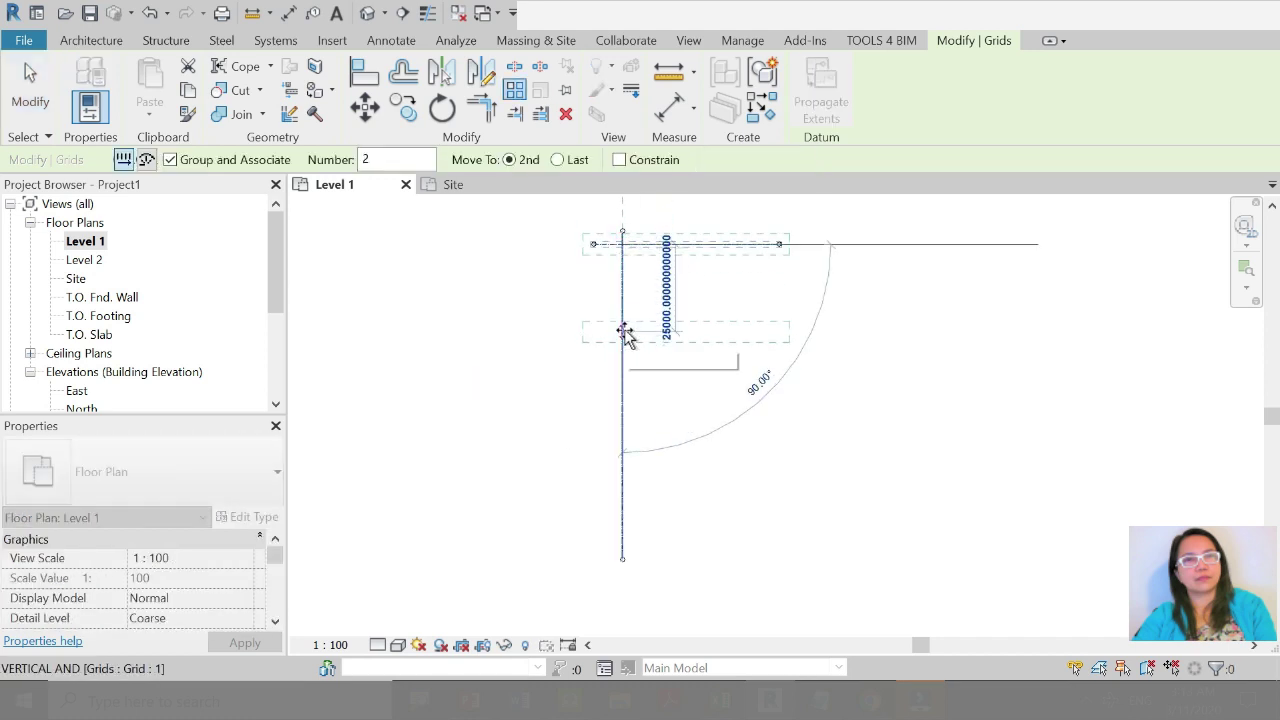
pyautogui.write('4000')
pyautogui.press('Return')
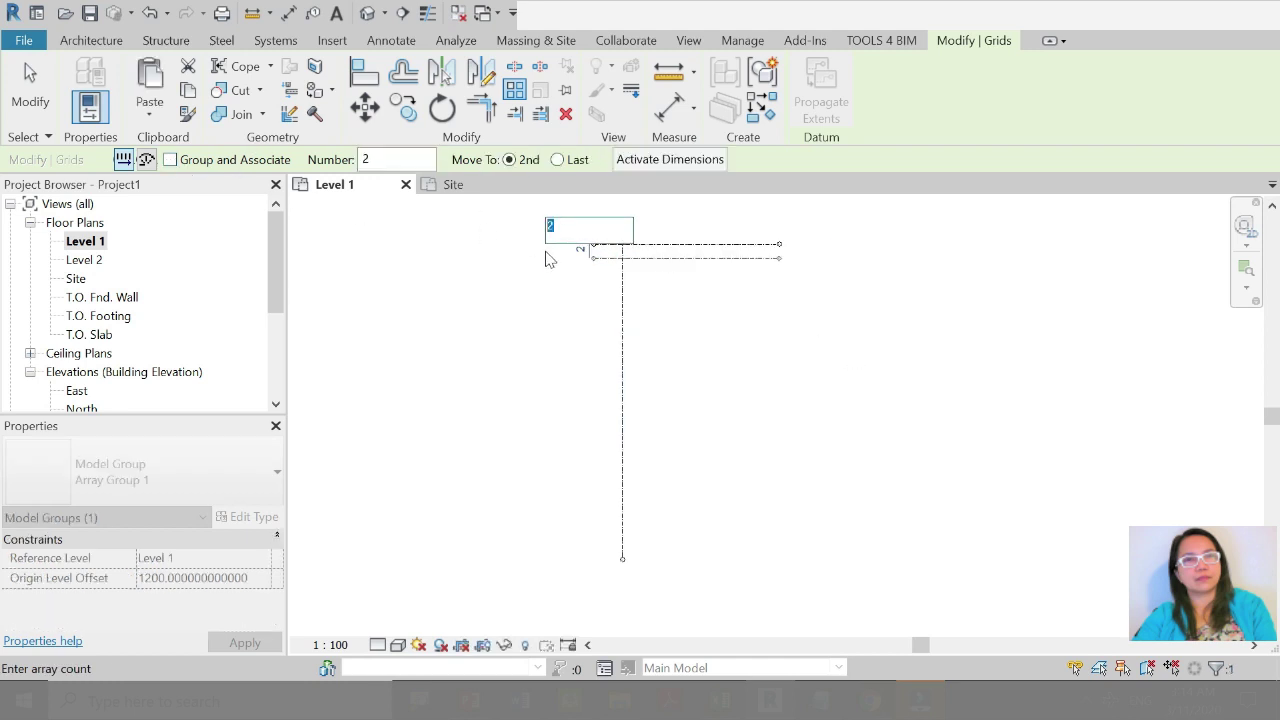
pyautogui.press('Return')
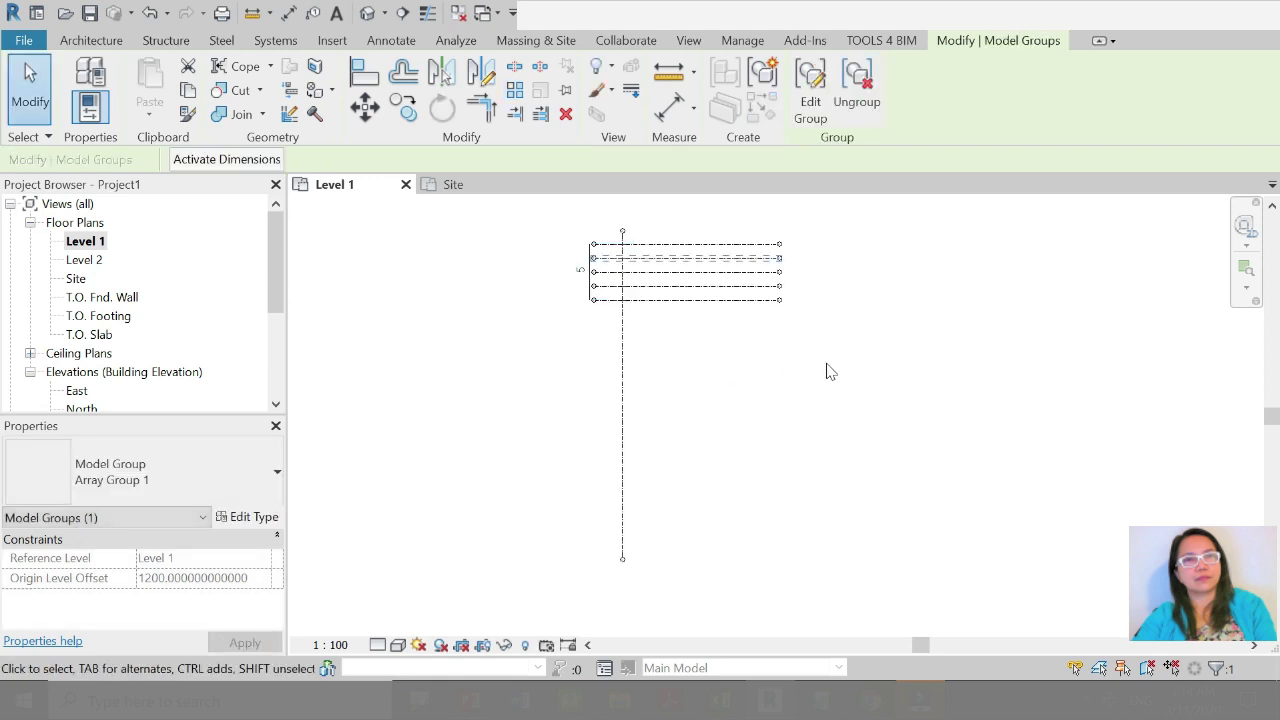
pyautogui.press('Escape')
# Step: Start copying grid 1 from its intersection with grid A
pyautogui.scroll(3, 737, 314)
pyautogui.scroll(-3, 560, 357)
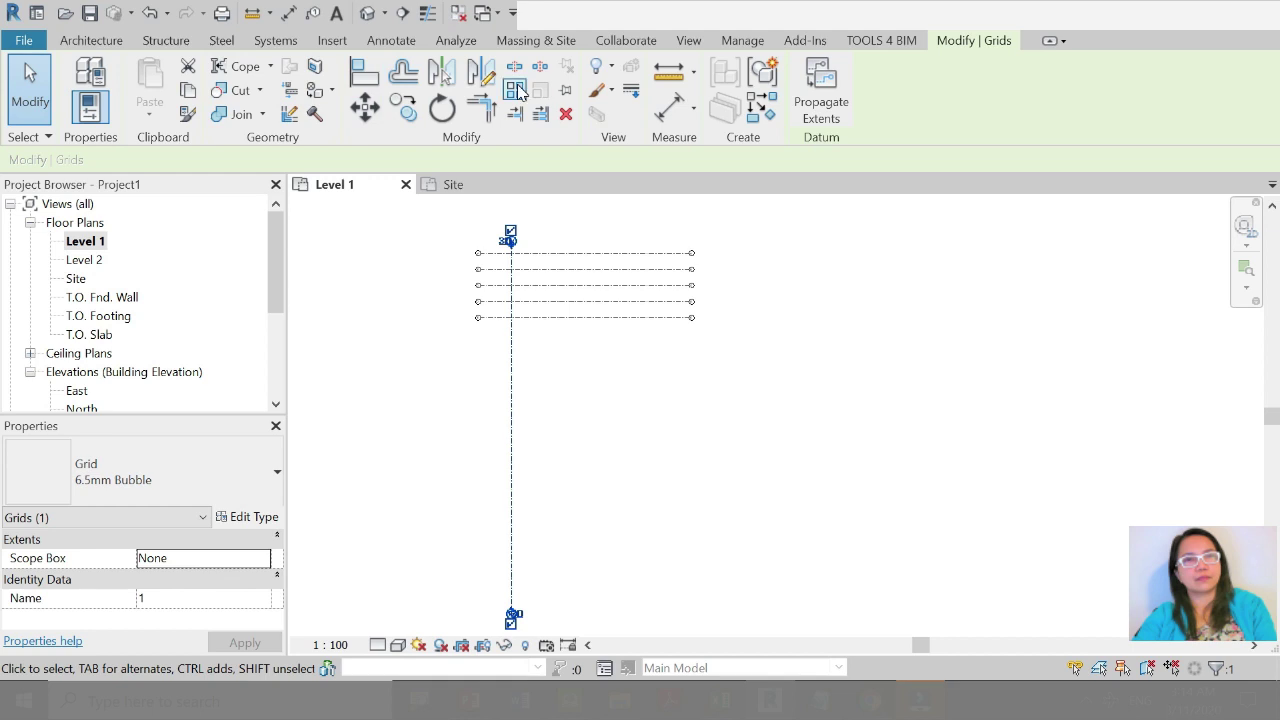
pyautogui.click(402, 107)
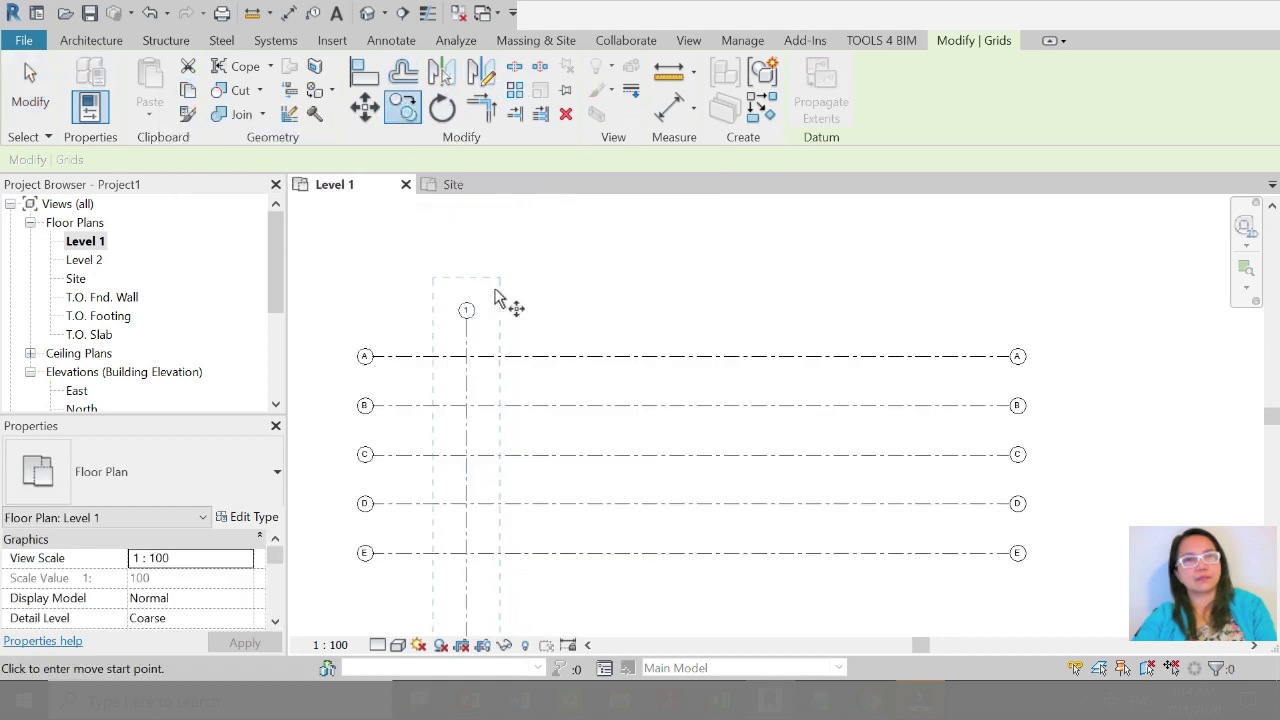
pyautogui.click(466, 356)
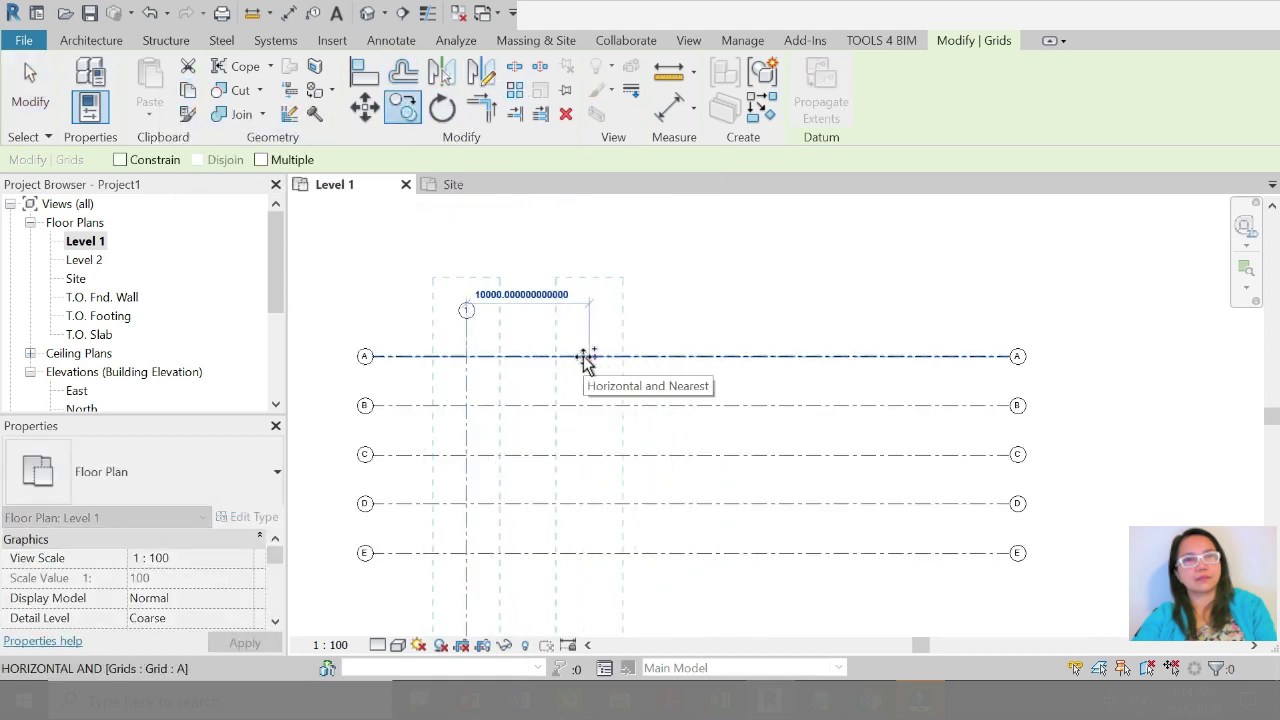
# Step: Via UN, set the Length format to Meters rounded to 1 decimal place
pyautogui.press('u')
pyautogui.press('n')
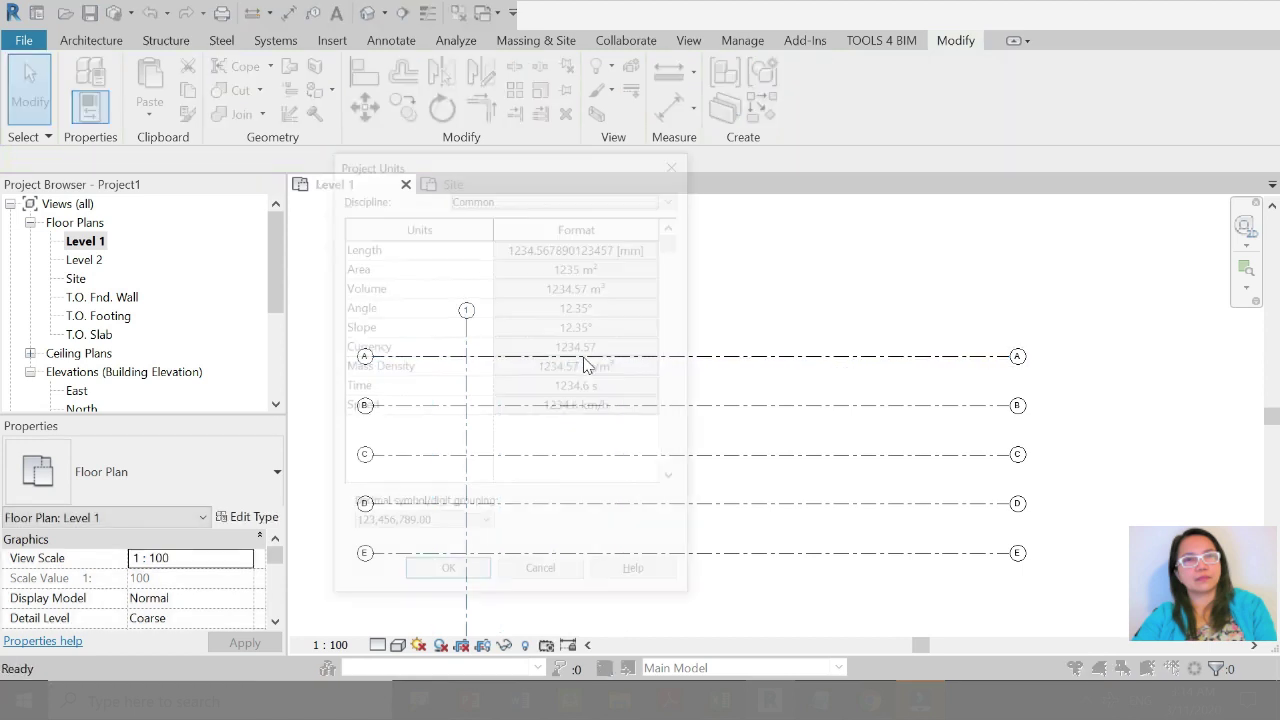
pyautogui.click(524, 250)
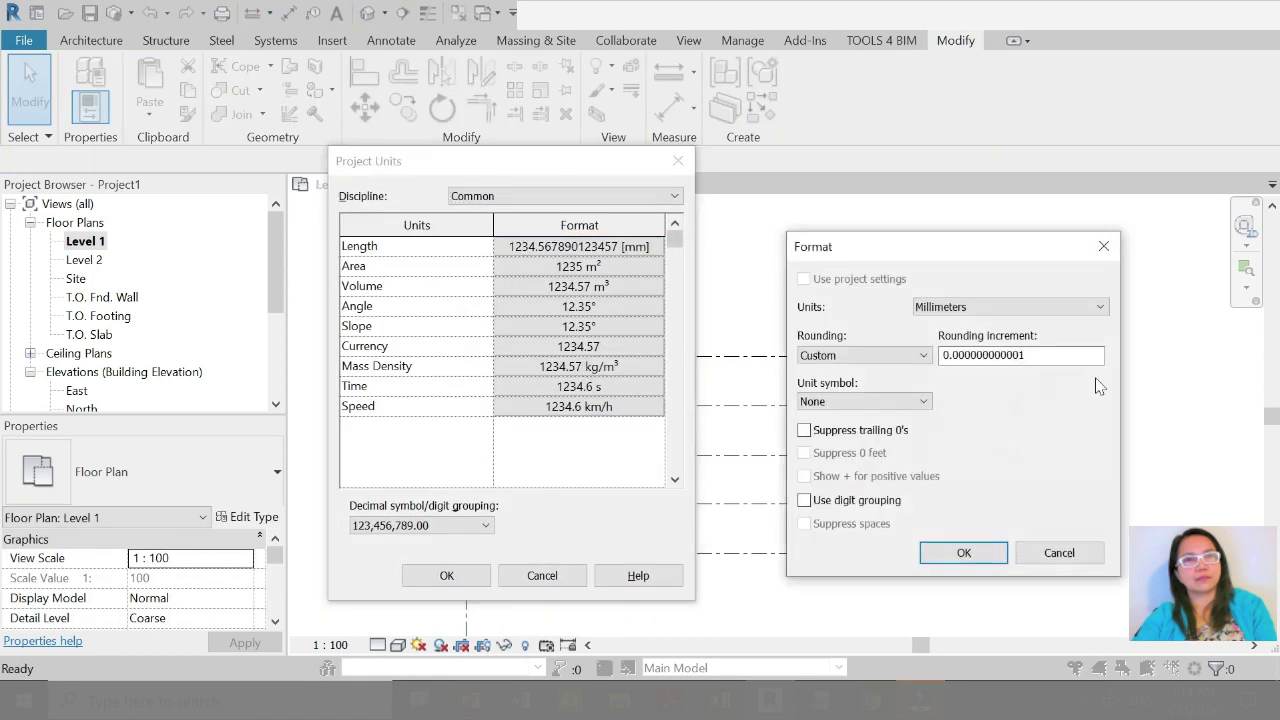
pyautogui.click(924, 356)
pyautogui.click(850, 423)
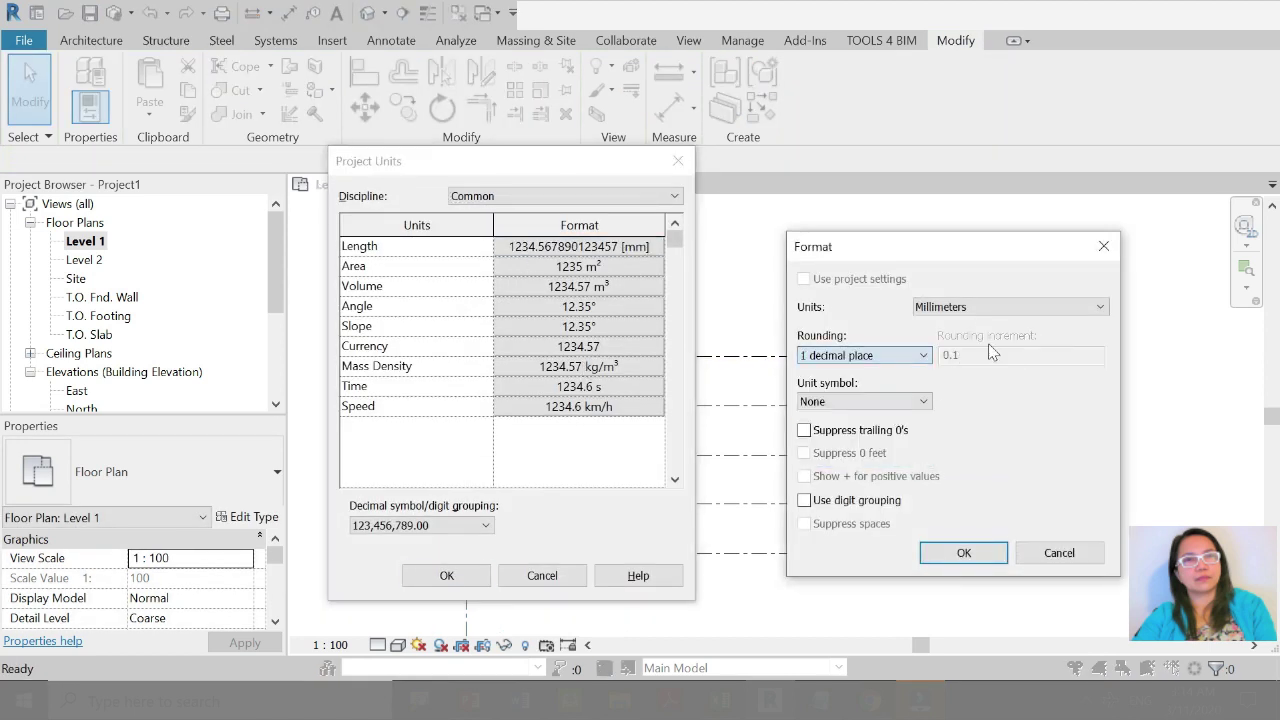
pyautogui.click(920, 357)
pyautogui.click(950, 380)
pyautogui.click(1005, 307)
pyautogui.click(988, 373)
pyautogui.click(963, 554)
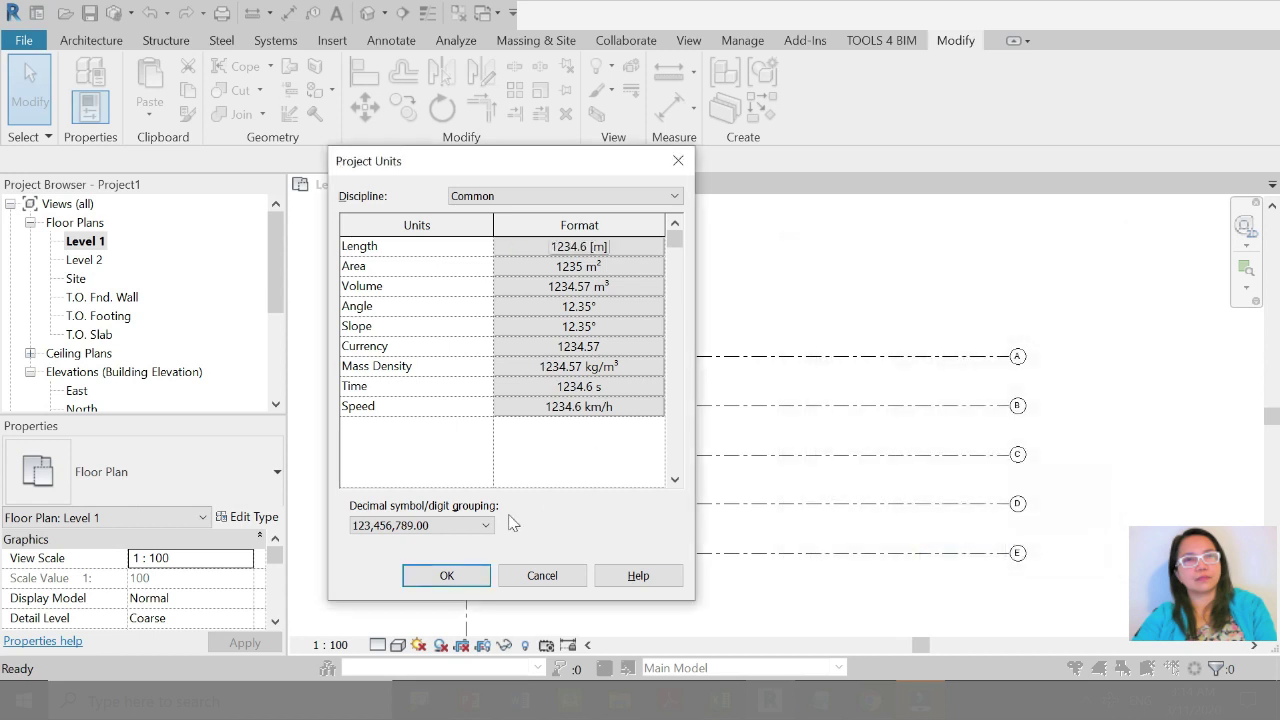
pyautogui.click(461, 583)
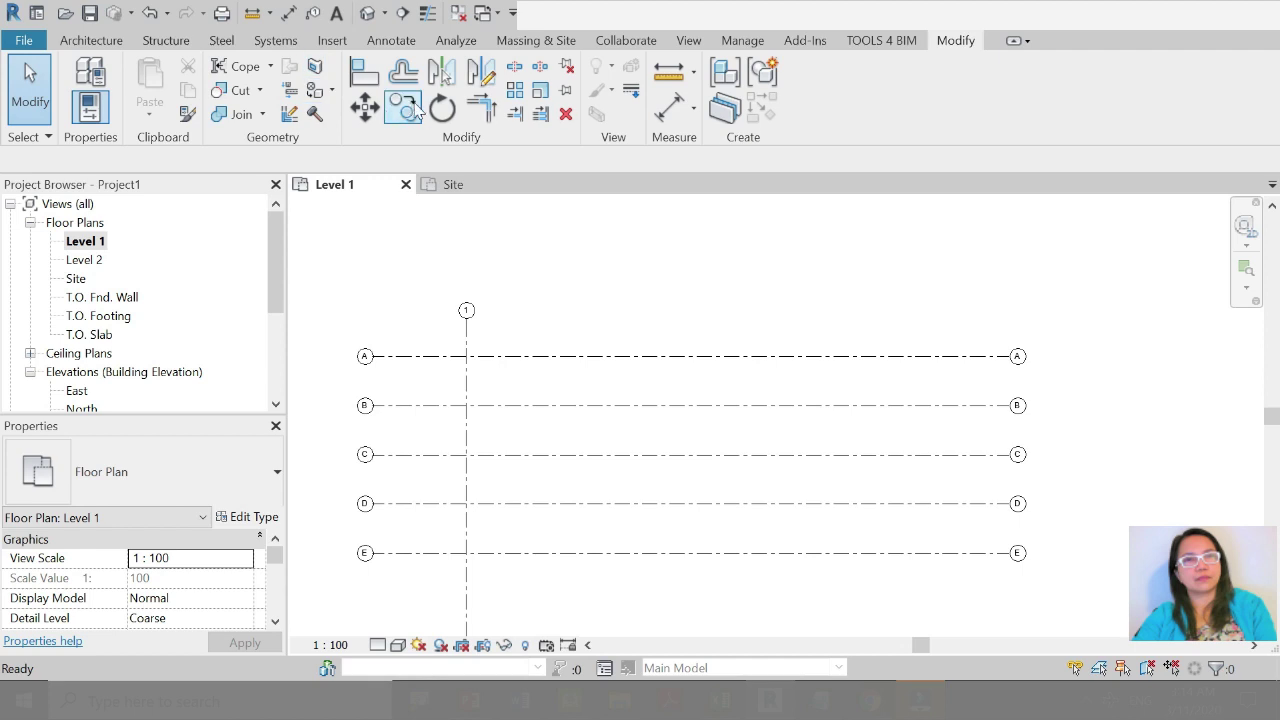
# Step: Copy grid 1 8 m right as grid F, then copy F 10 m further as grid G
pyautogui.click(469, 318)
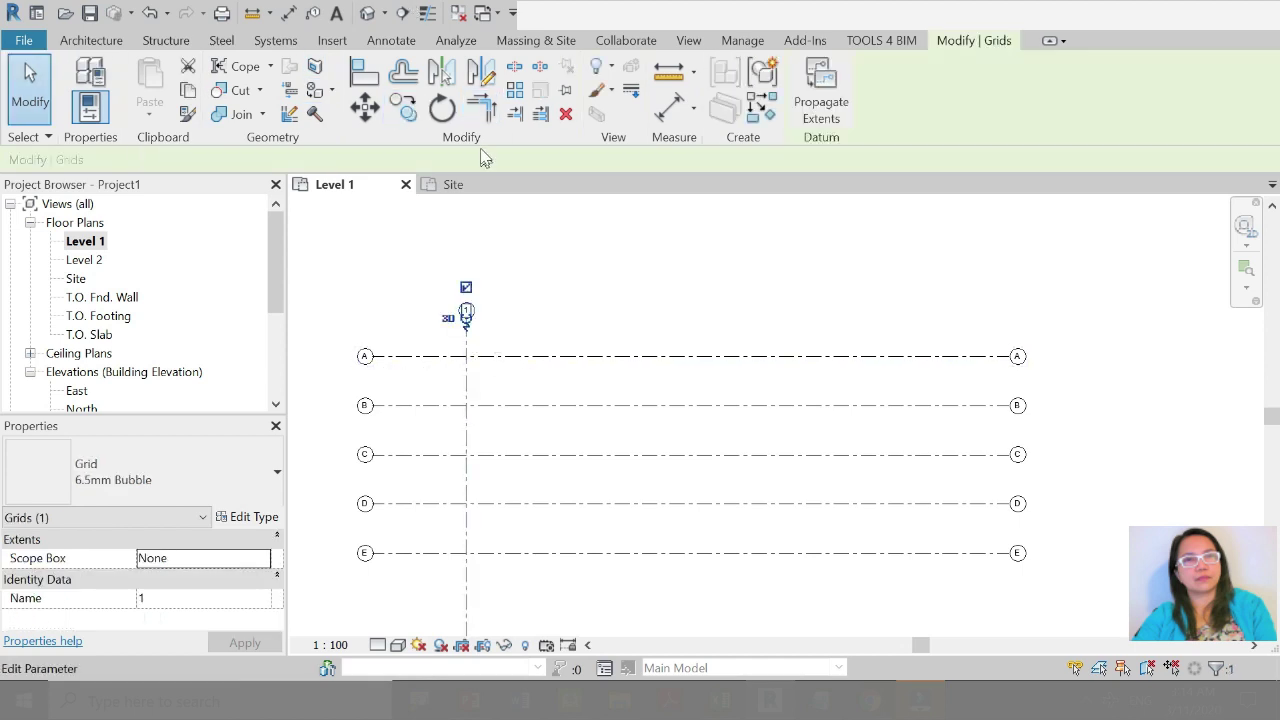
pyautogui.click(403, 108)
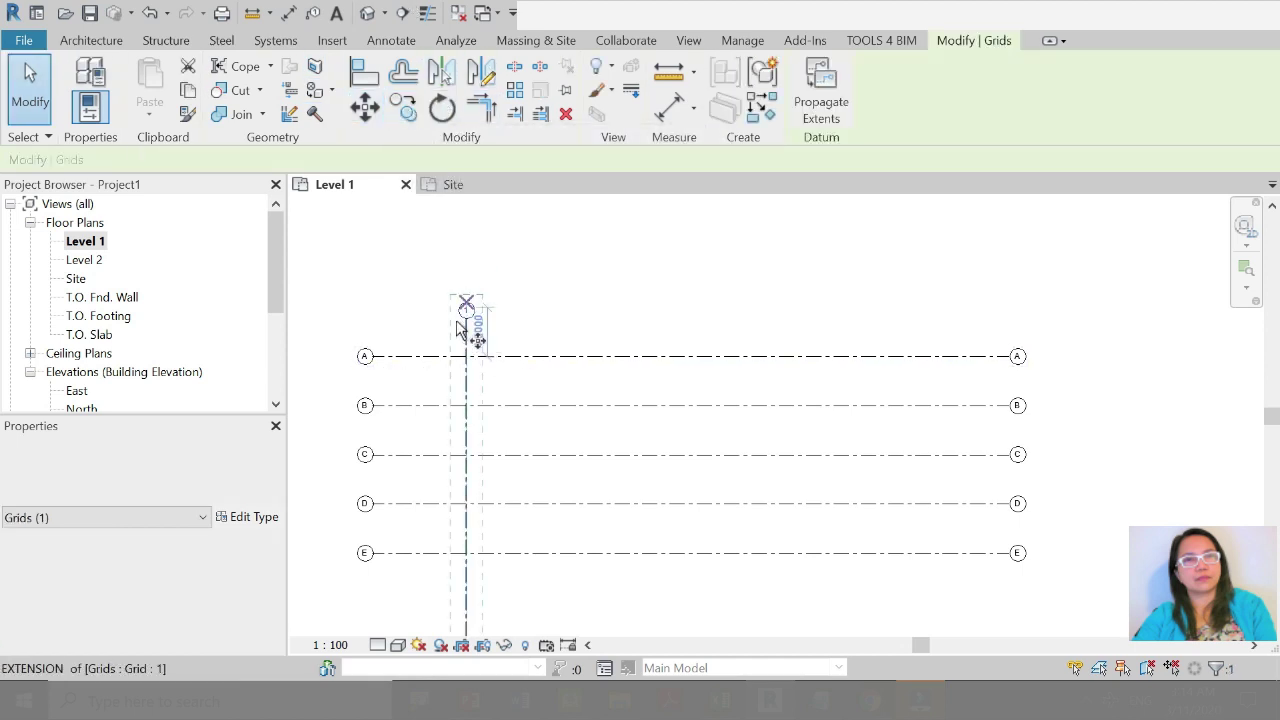
pyautogui.click(466, 356)
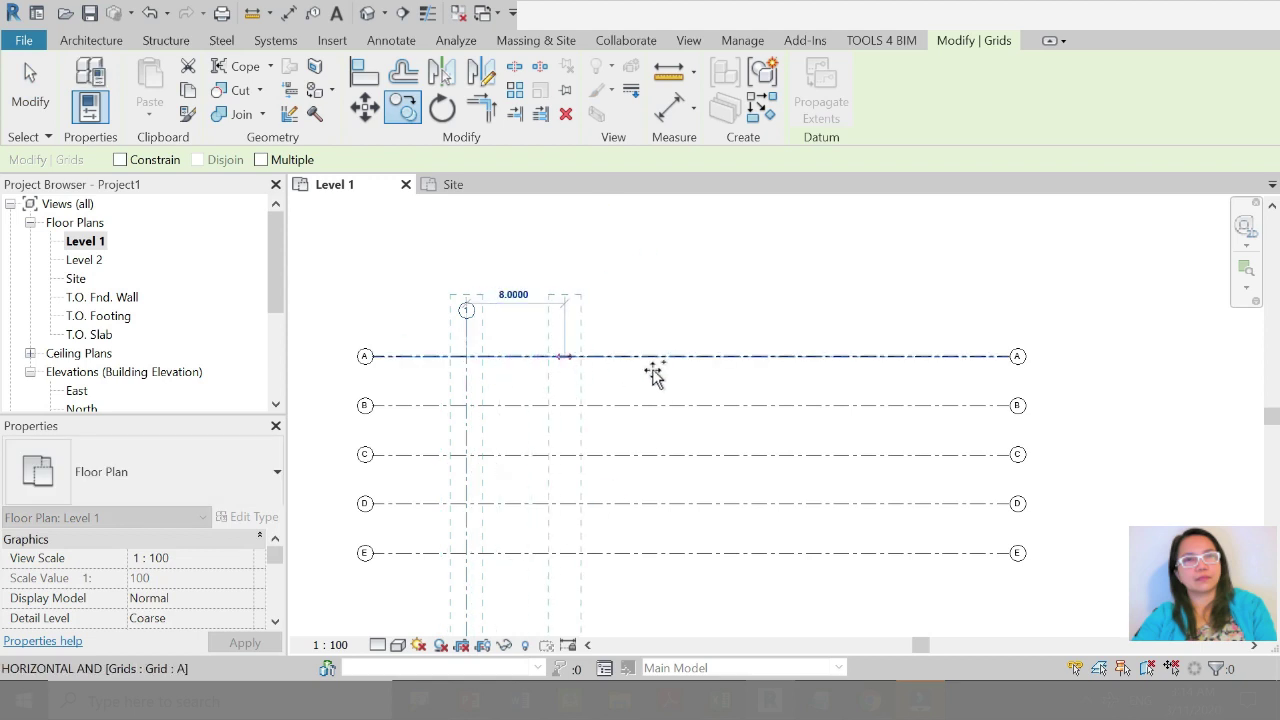
pyautogui.click(564, 356)
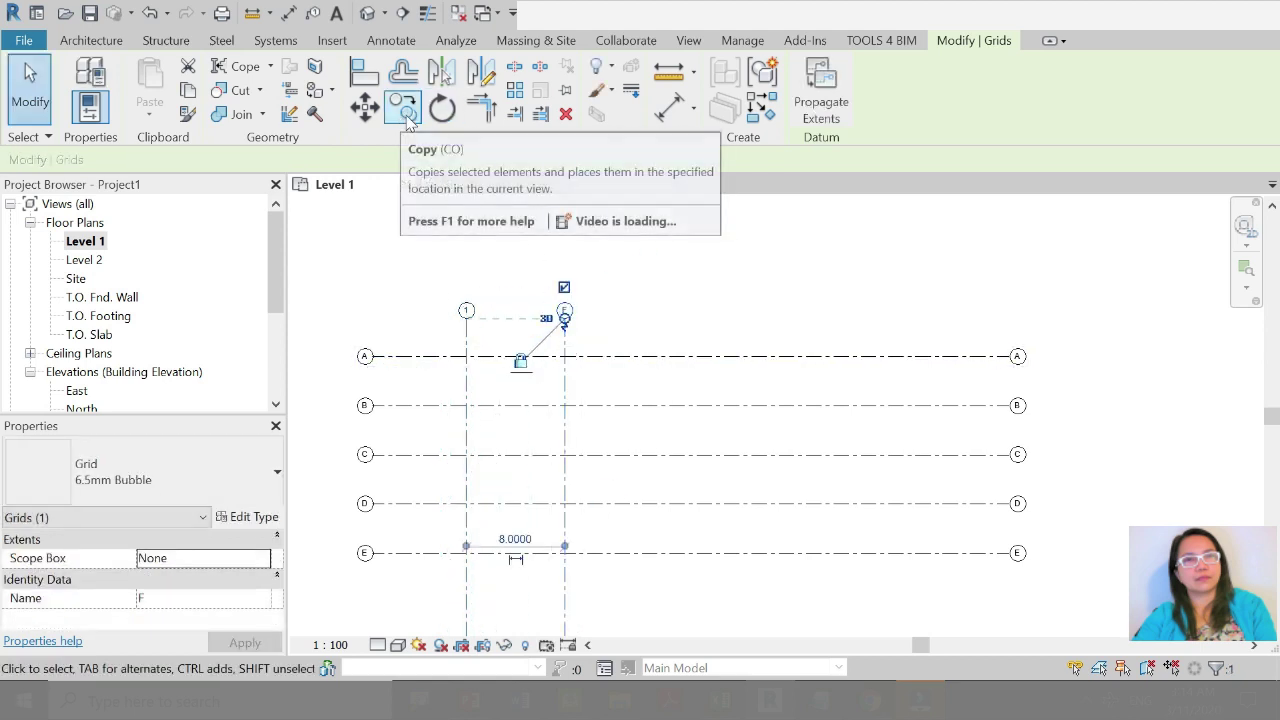
pyautogui.click(403, 108)
pyautogui.click(564, 356)
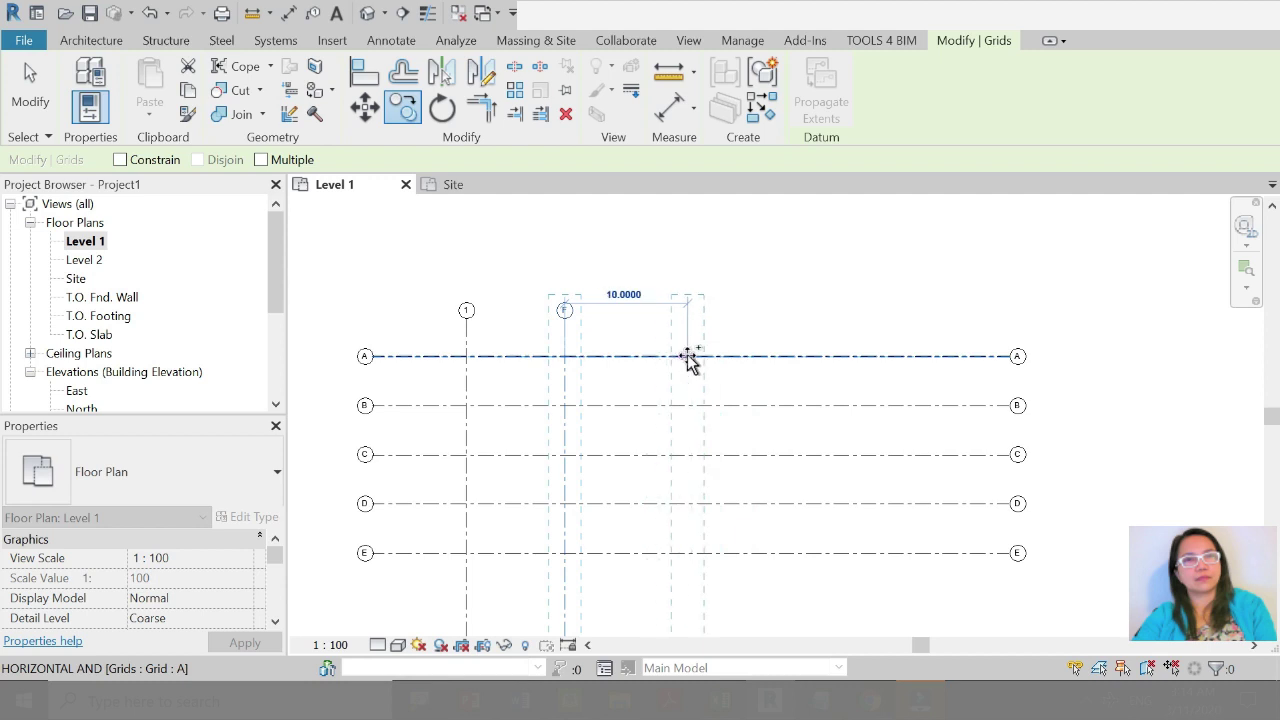
pyautogui.click(687, 358)
pyautogui.press('Escape')
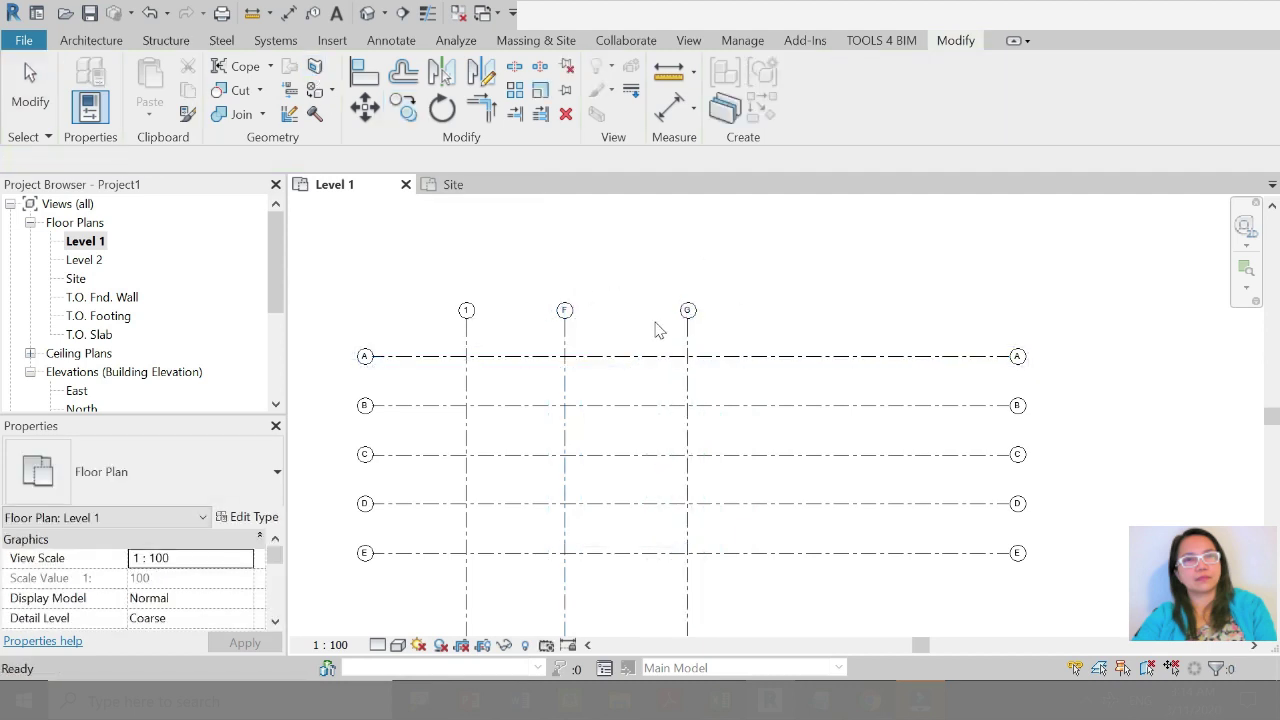
# Step: Rename vertical grid F to 2
pyautogui.rightClick(758, 296)
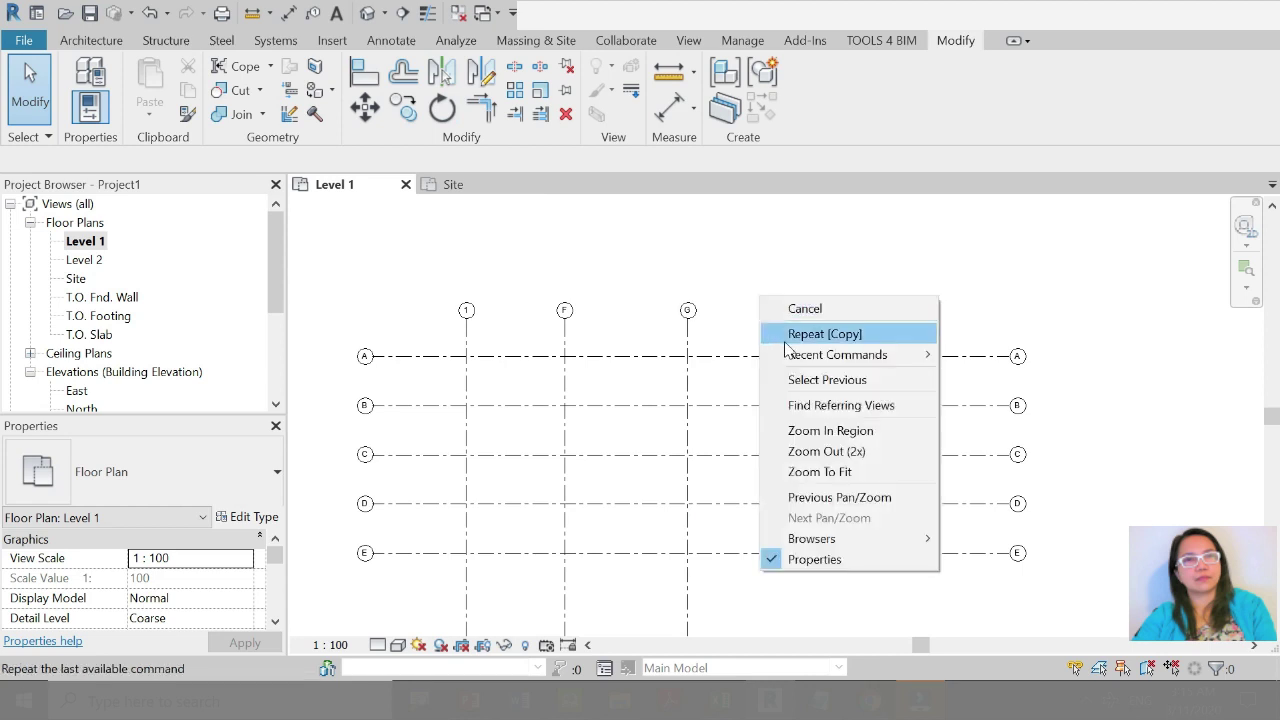
pyautogui.click(742, 325)
pyautogui.click(688, 345)
pyautogui.press('Escape')
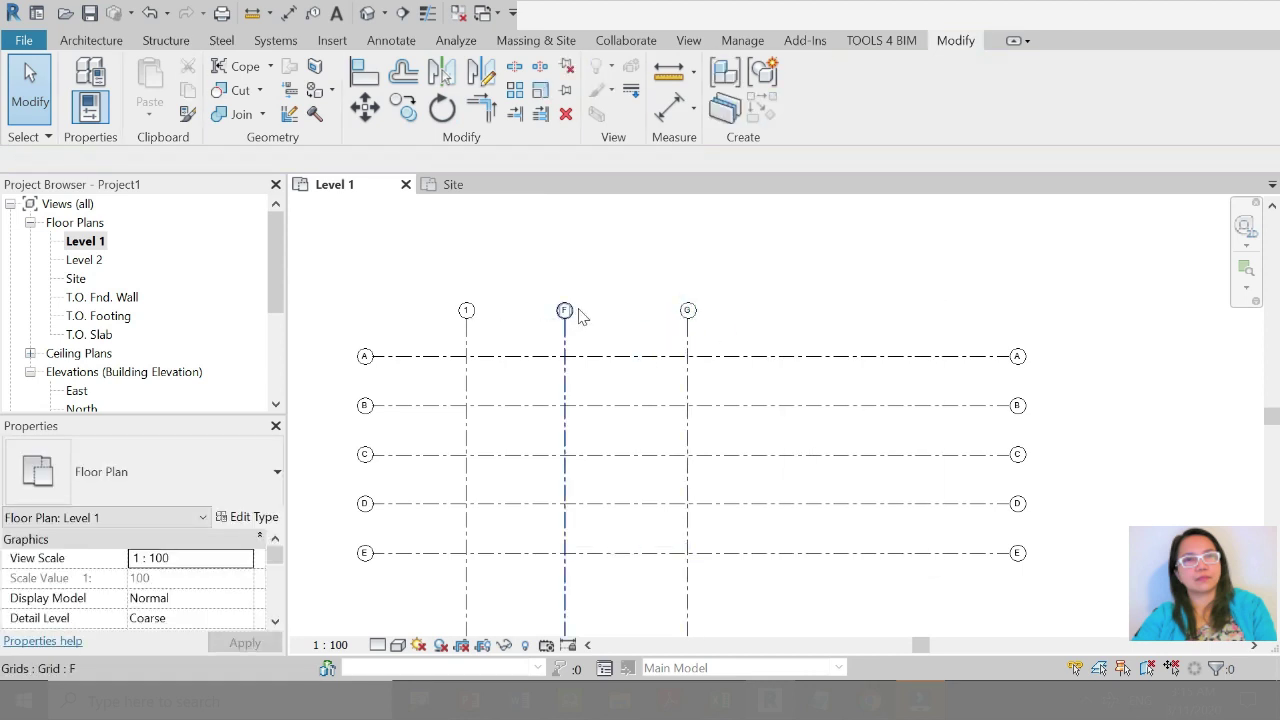
pyautogui.scroll(3, 571, 314)
pyautogui.click(545, 322)
pyautogui.click(547, 313)
pyautogui.write('2')
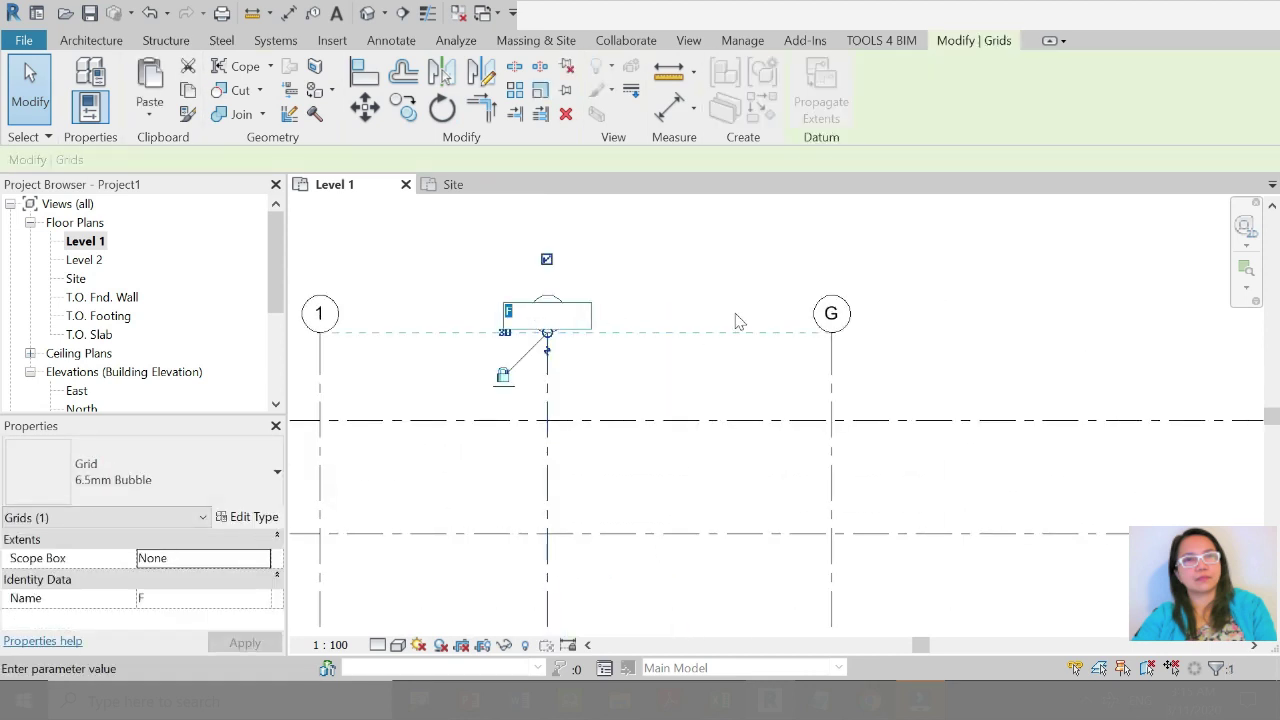
pyautogui.press('Return')
# Step: Rename vertical grid G to 3
pyautogui.click(832, 328)
pyautogui.click(832, 314)
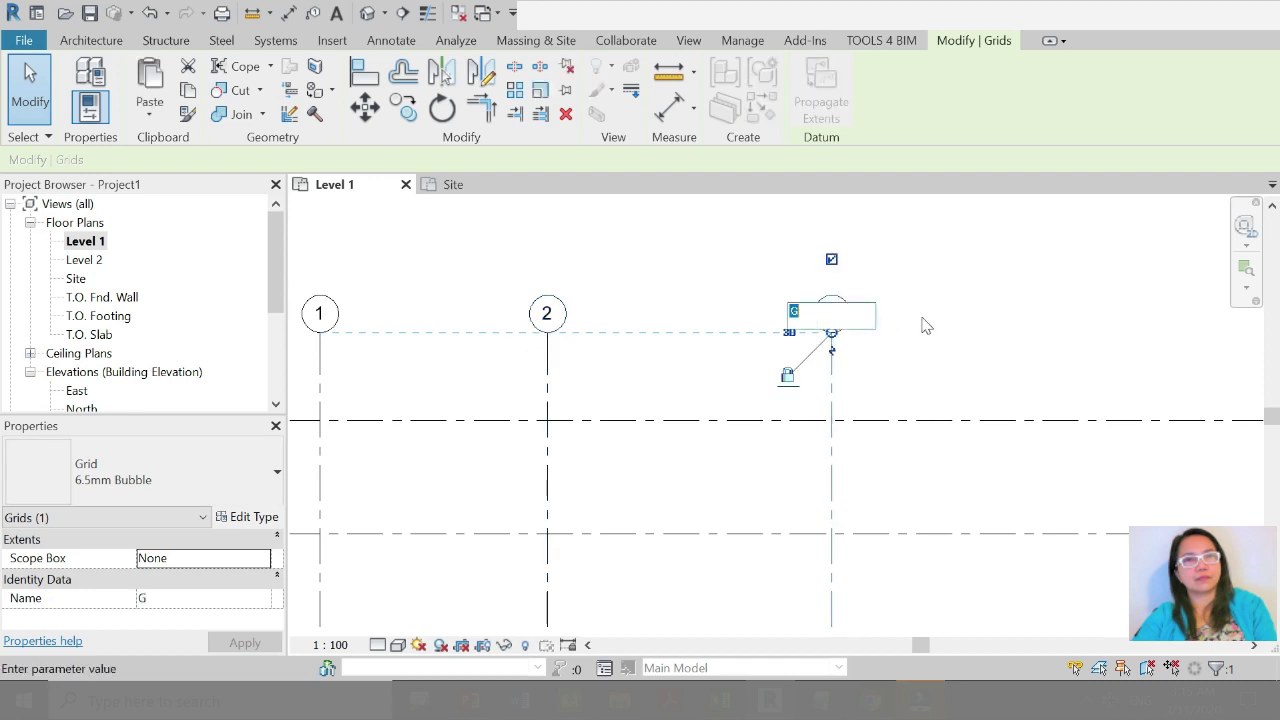
pyautogui.write('3')
pyautogui.press('Return')
pyautogui.scroll(-4, 732, 350)
pyautogui.press('Escape')
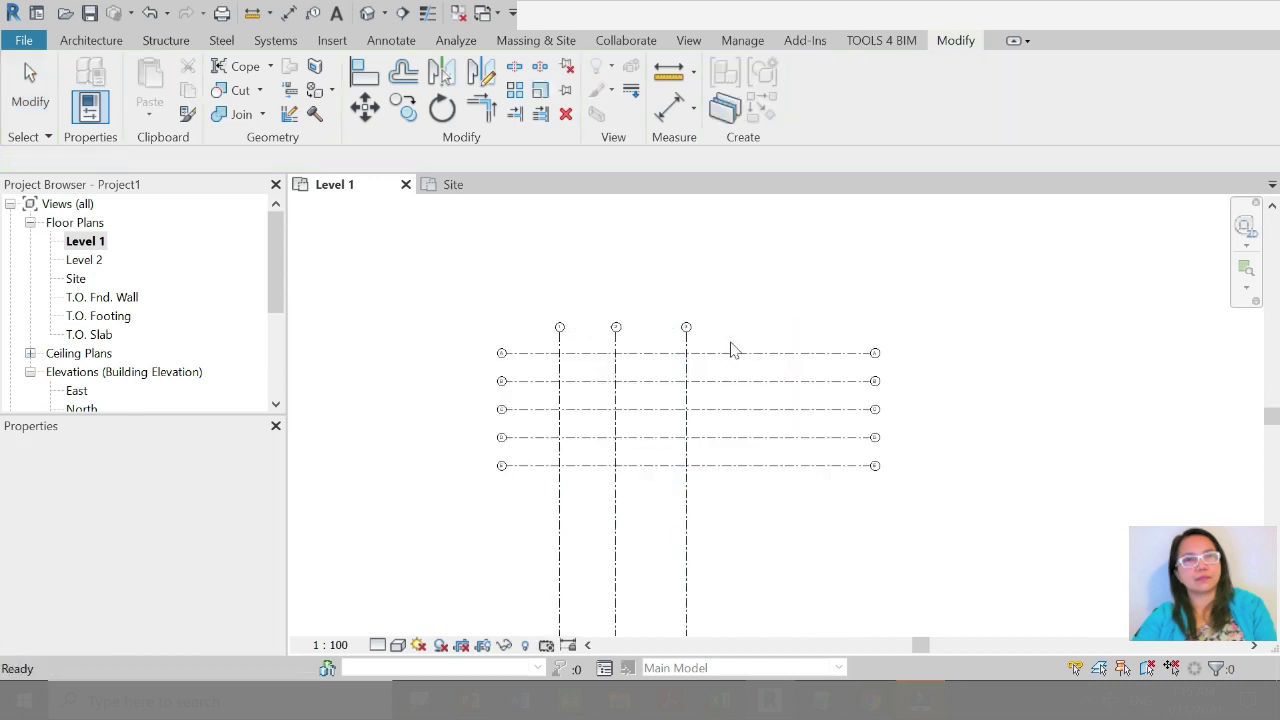
pyautogui.scroll(2, 730, 349)
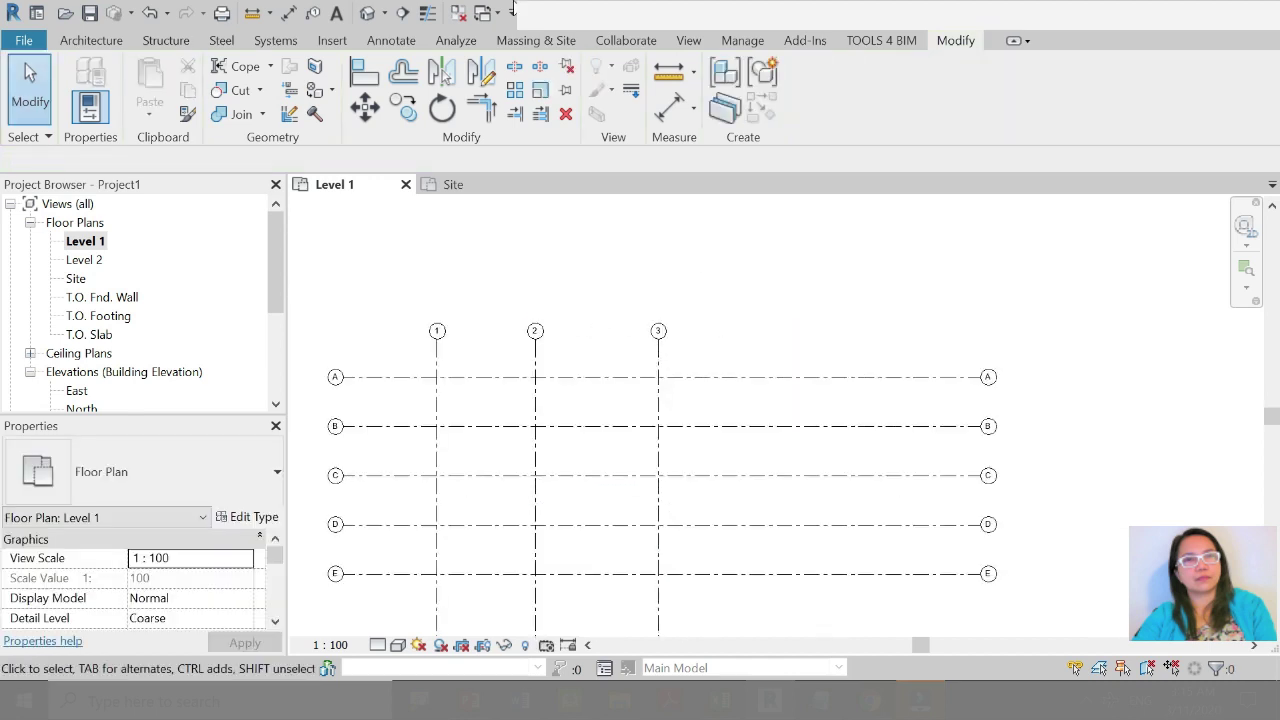
# Step: Copy grid 3 about 8 m to the right as a fourth vertical grid
pyautogui.click(659, 362)
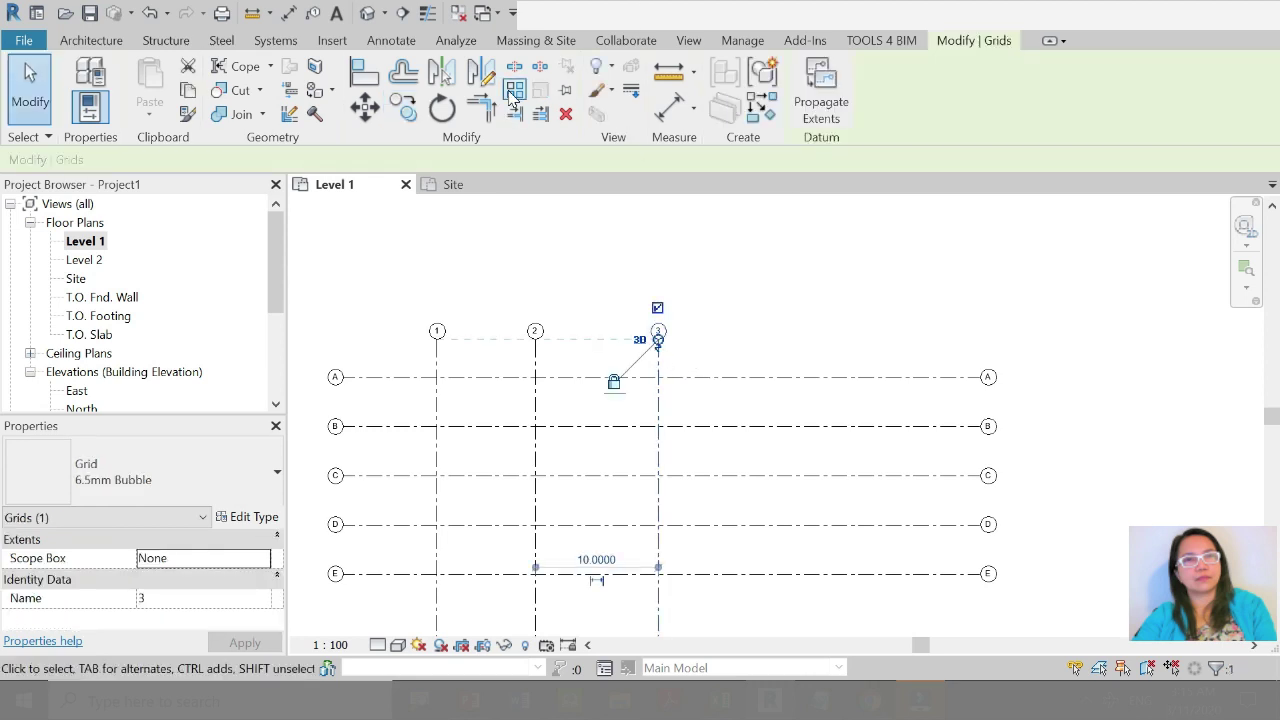
pyautogui.click(403, 106)
pyautogui.click(437, 337)
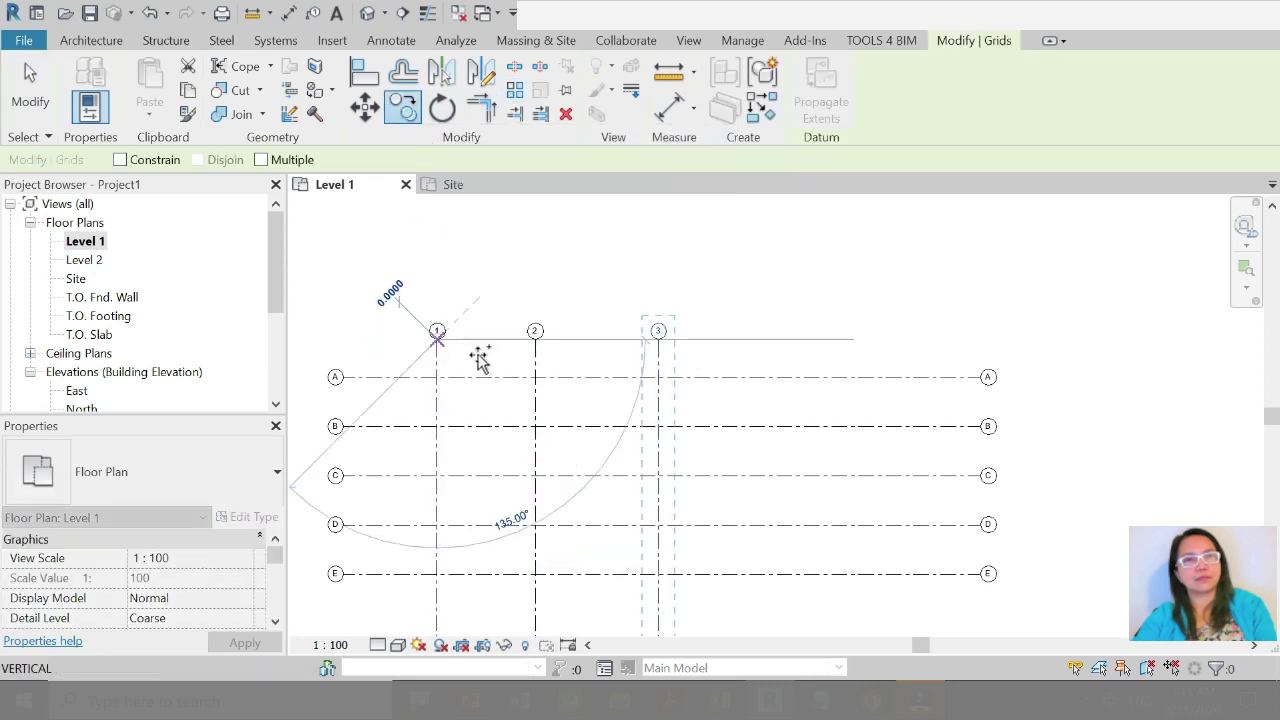
pyautogui.click(816, 351)
pyautogui.press('Escape')
pyautogui.scroll(-3, 726, 409)
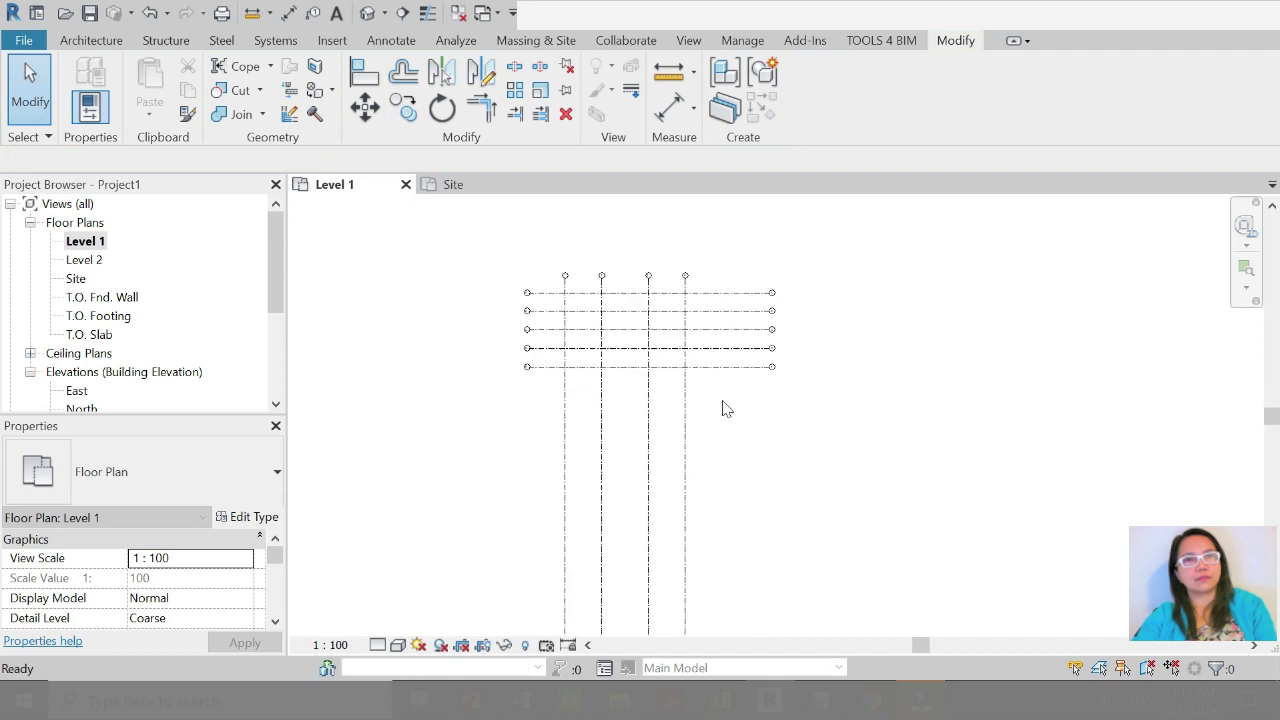
pyautogui.scroll(-1, 623, 249)
pyautogui.scroll(-2, 588, 491)
# Step: Drag grid 1's lower end up so the vertical grids stop just below row E
pyautogui.click(596, 438)
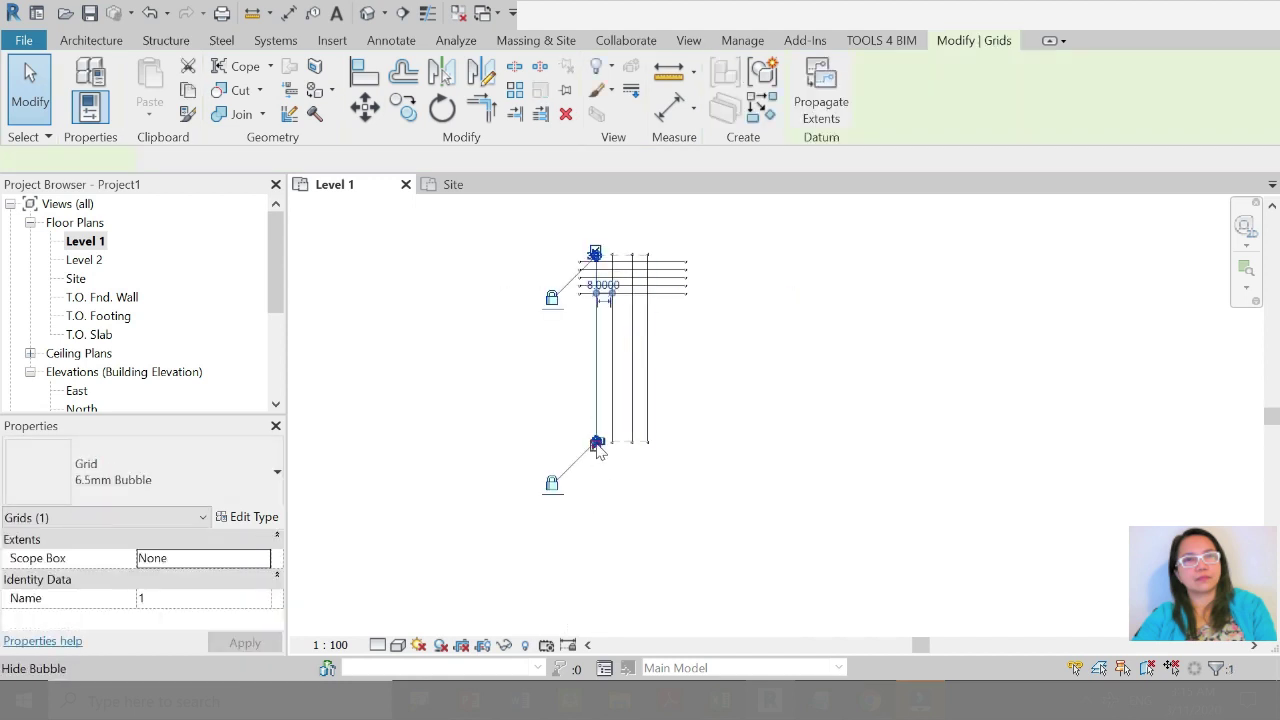
pyautogui.scroll(4, 594, 434)
pyautogui.scroll(1, 590, 432)
pyautogui.scroll(-3, 591, 430)
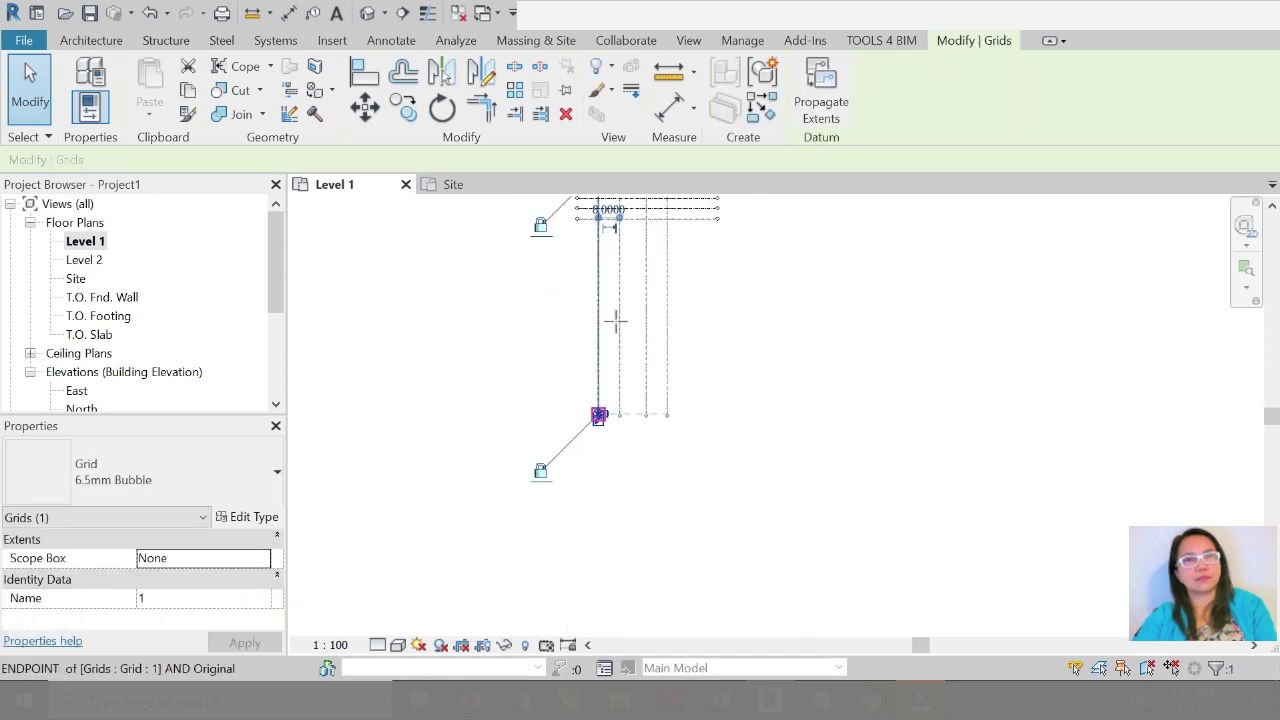
pyautogui.moveTo(591, 432); pyautogui.dragTo(598, 242)
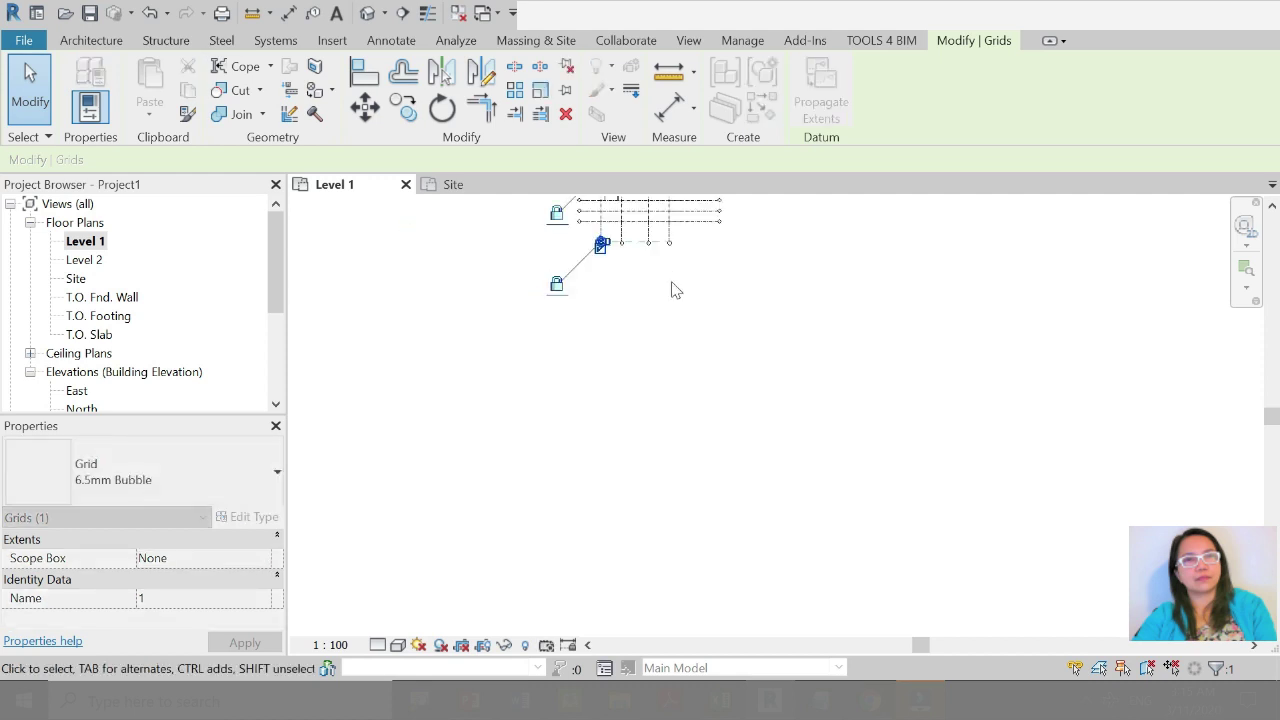
# Step: Show numbered bubbles at the shortened lower ends of the vertical grids
pyautogui.scroll(2, 690, 292)
pyautogui.scroll(-2, 708, 312)
pyautogui.scroll(2, 720, 292)
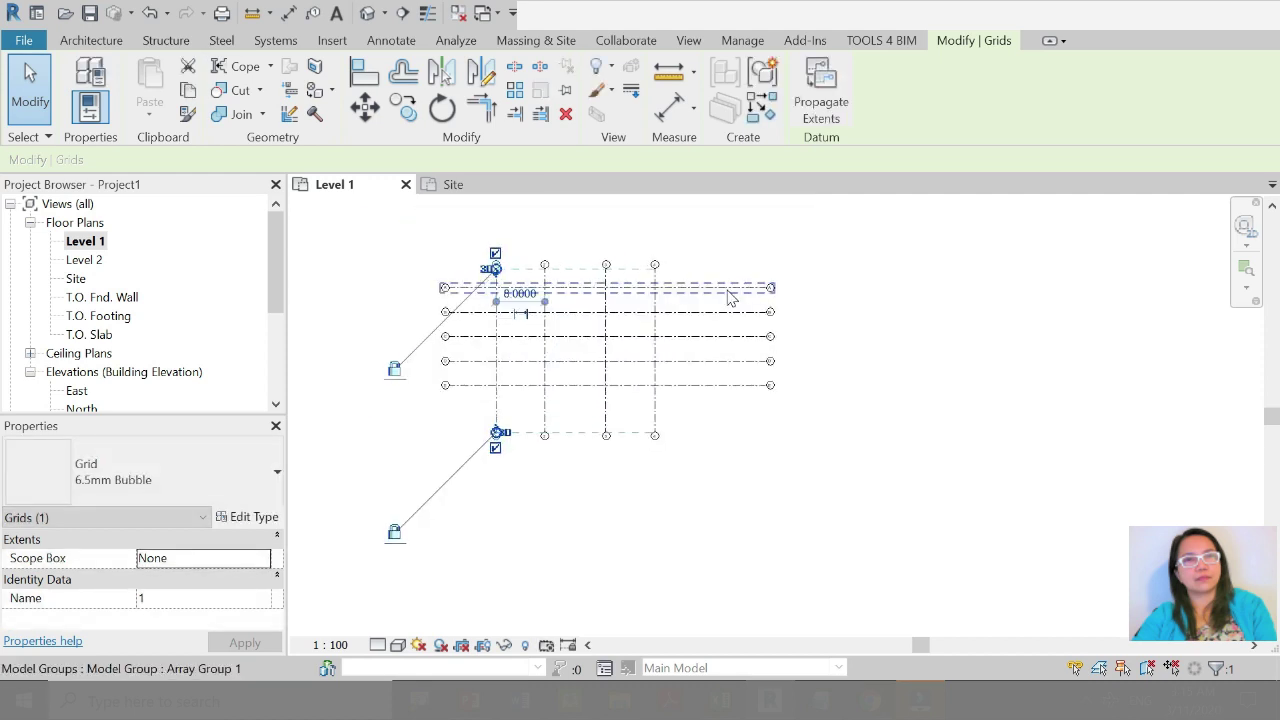
pyautogui.click(766, 286)
pyautogui.scroll(1, 768, 286)
pyautogui.scroll(3, 771, 286)
pyautogui.click(828, 290)
pyautogui.scroll(-3, 828, 290)
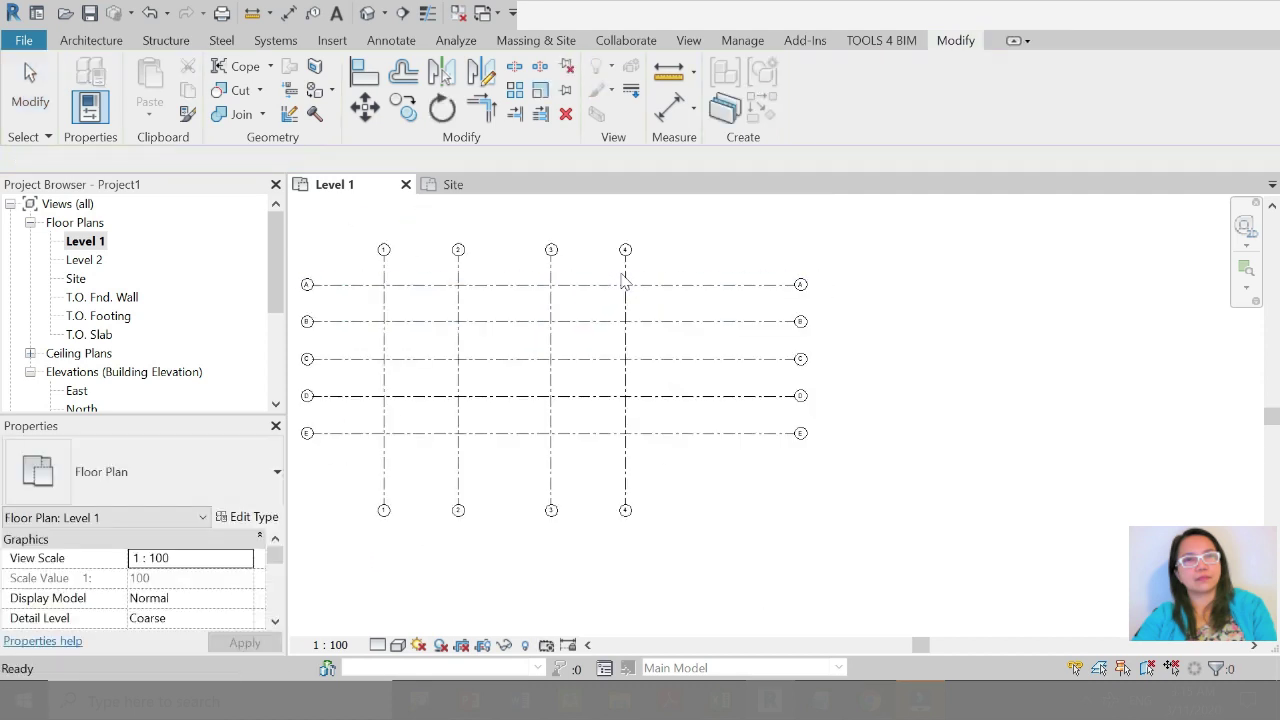
pyautogui.click(626, 275)
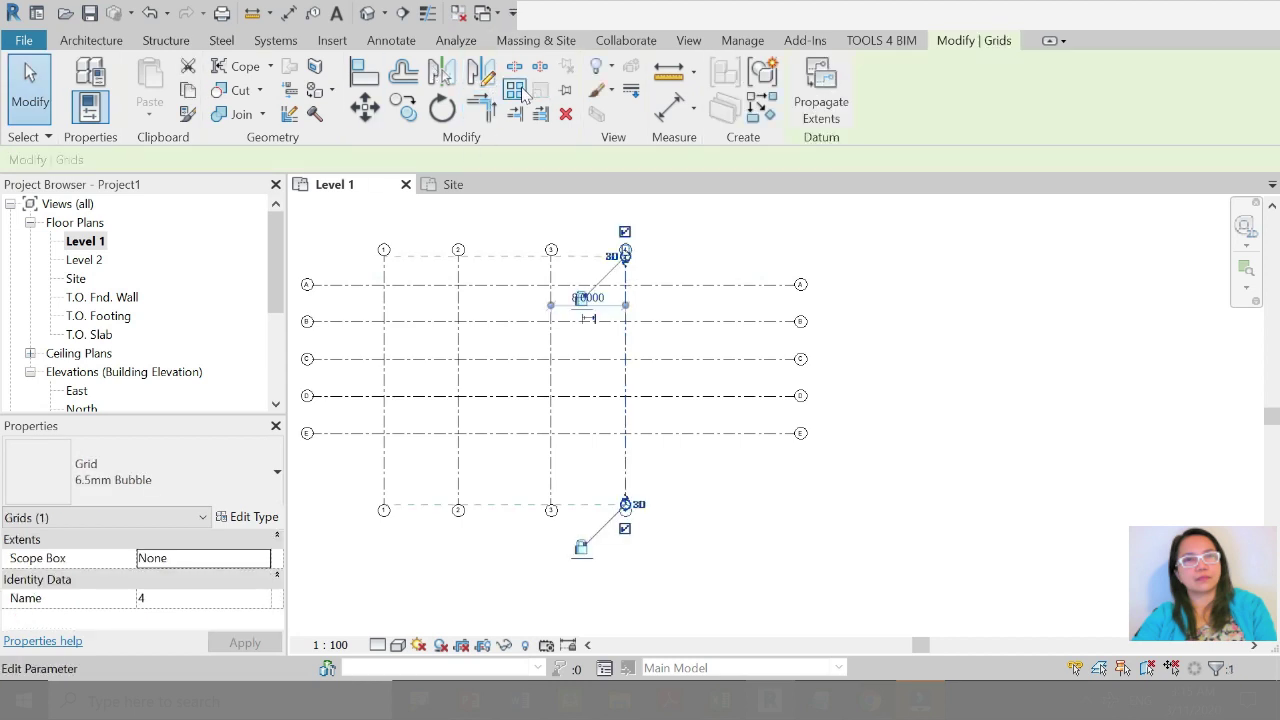
pyautogui.press('a')
pyautogui.press('r')
pyautogui.click(626, 256)
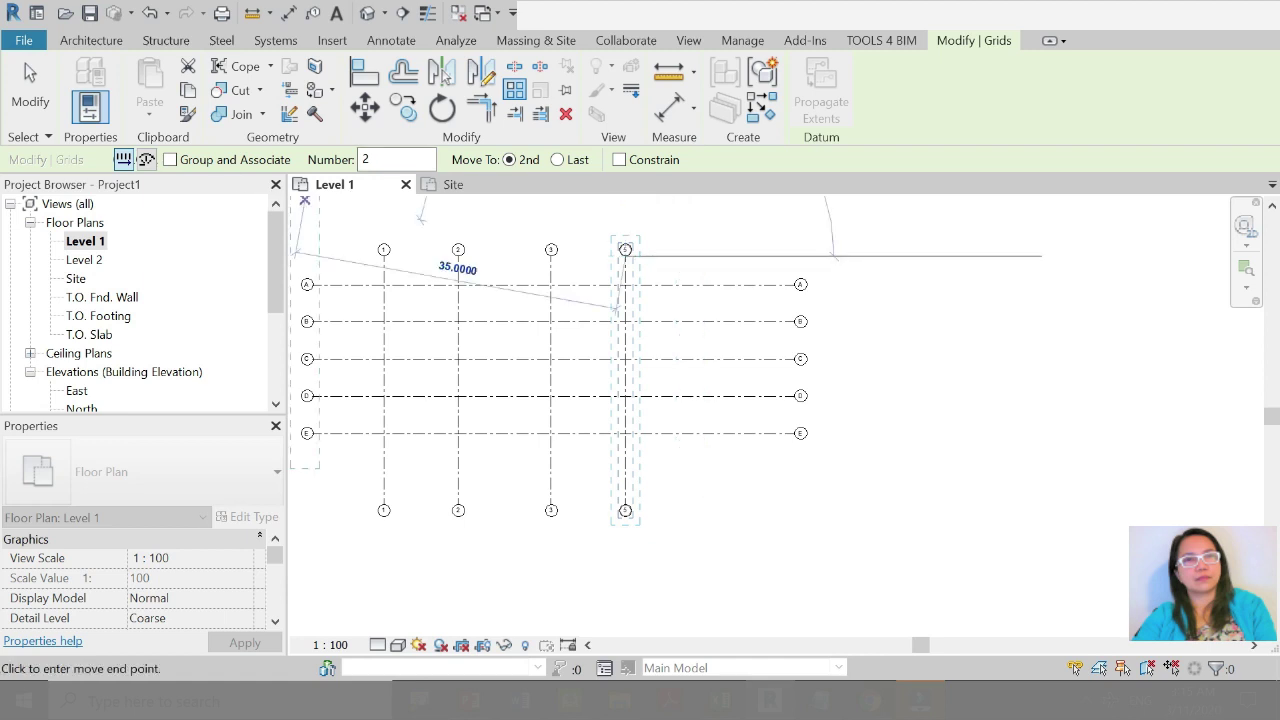
pyautogui.write('3')
pyautogui.scroll(-2, 680, 240)
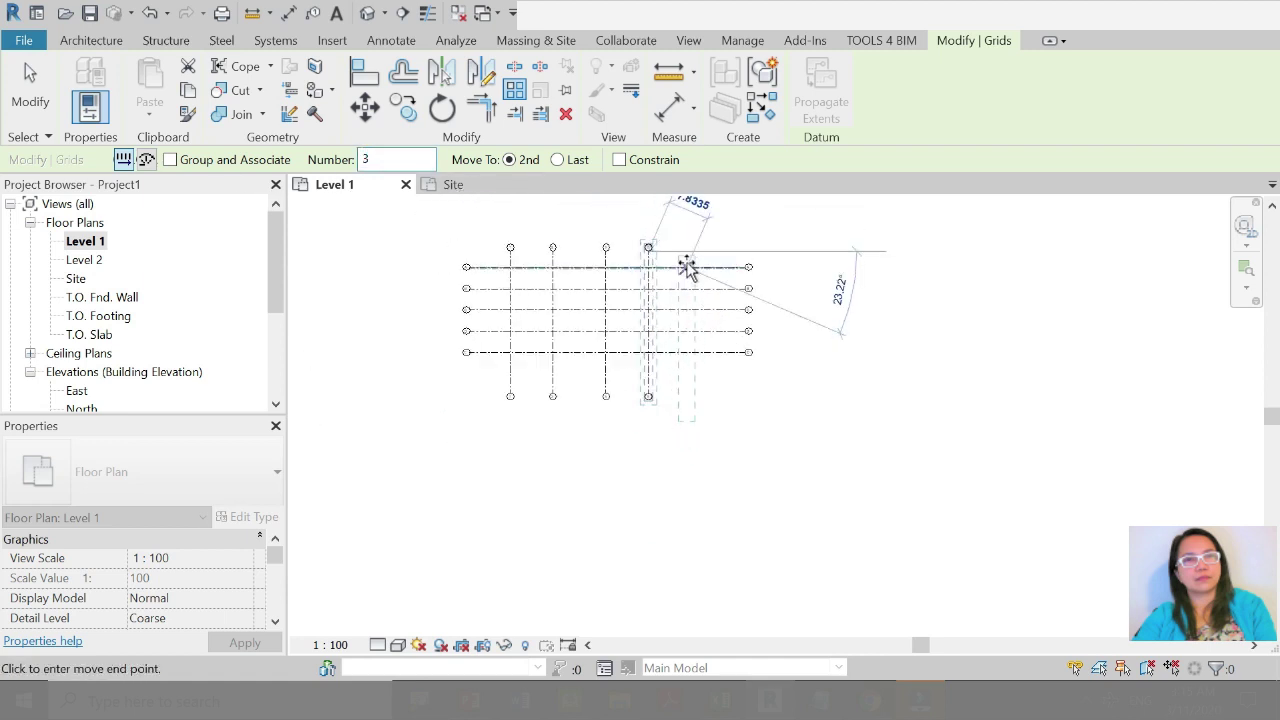
pyautogui.scroll(-4, 684, 265)
pyautogui.scroll(-2, 686, 270)
pyautogui.scroll(5, 680, 270)
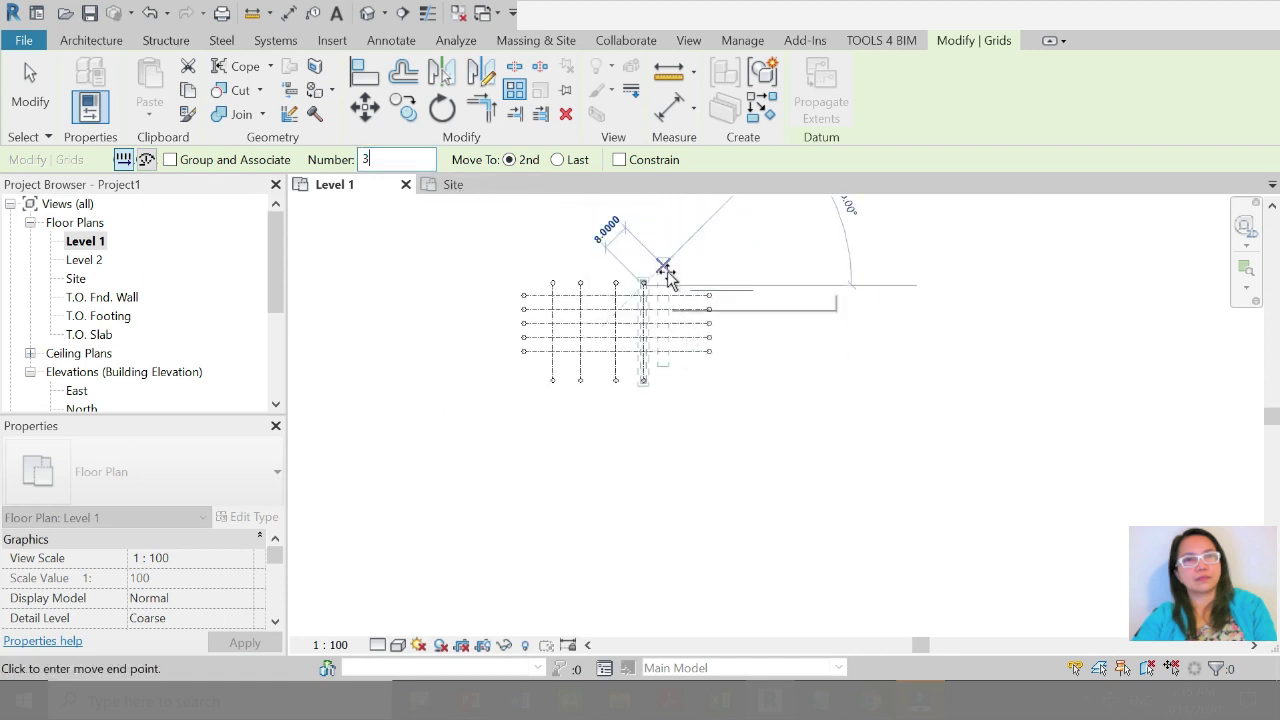
pyautogui.scroll(-3, 670, 280)
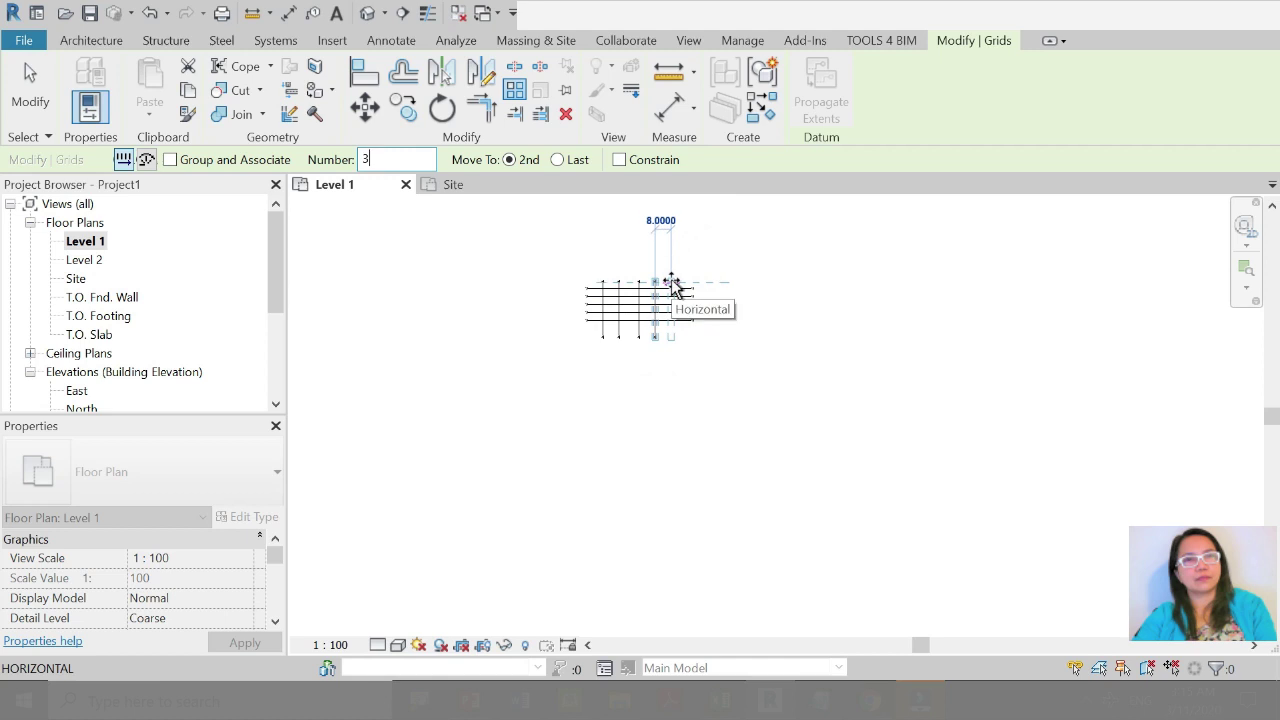
pyautogui.scroll(3, 672, 285)
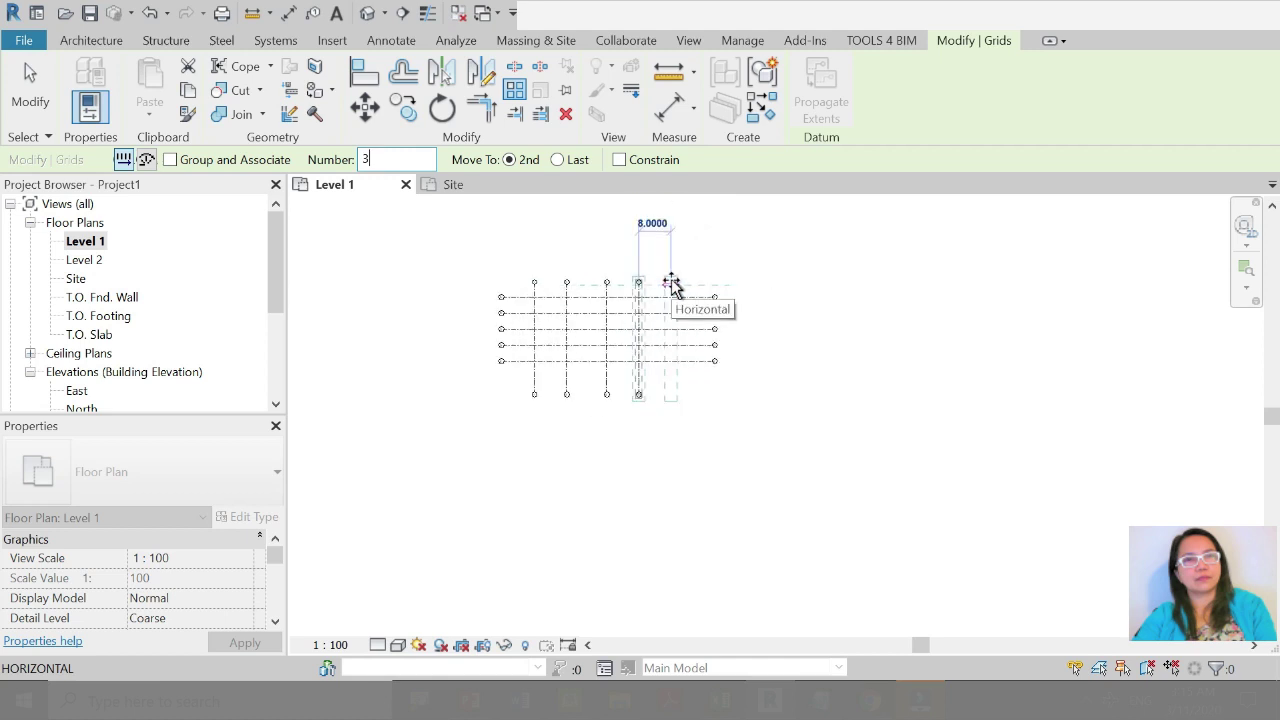
pyautogui.scroll(1, 648, 285)
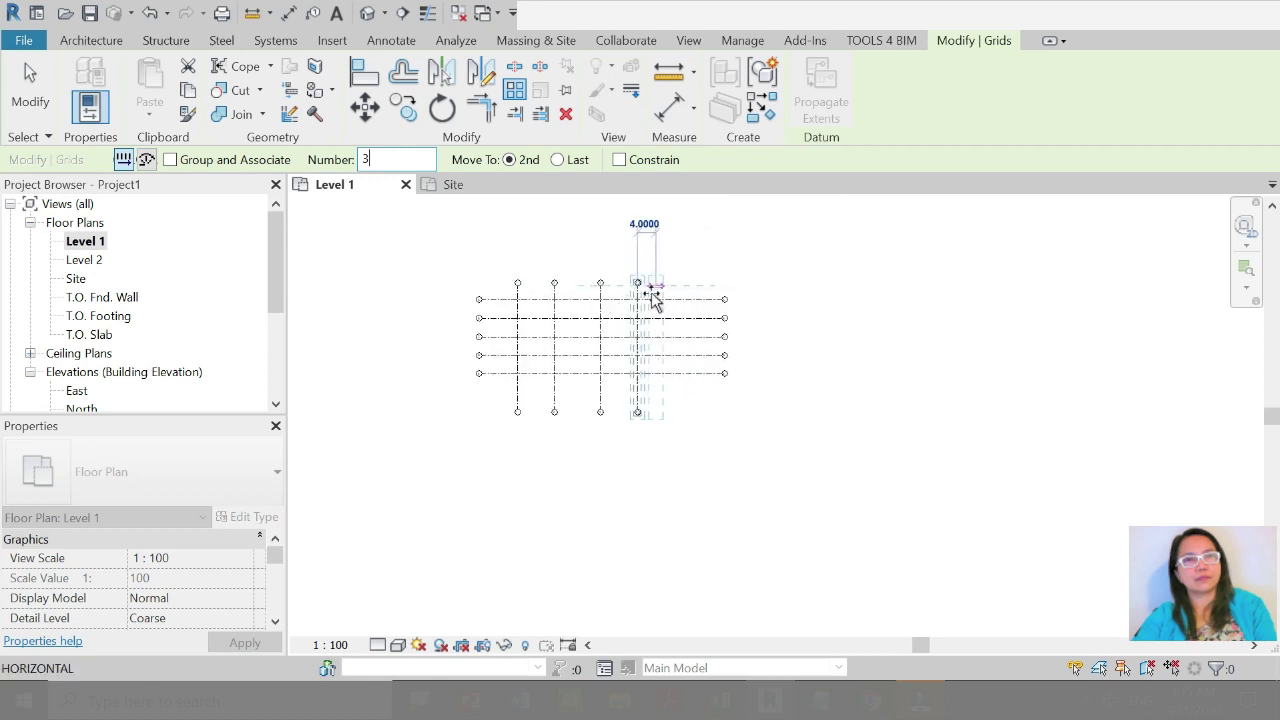
pyautogui.scroll(5, 650, 280)
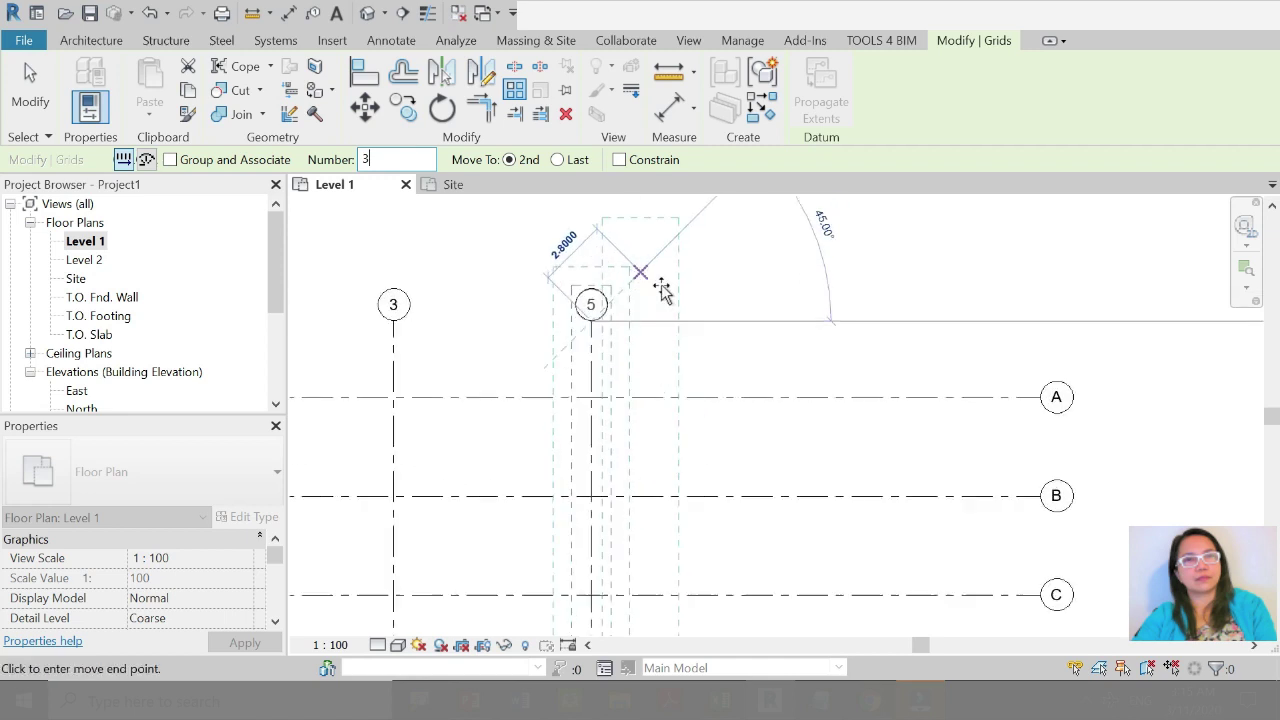
pyautogui.rightClick(694, 316)
pyautogui.click(724, 327)
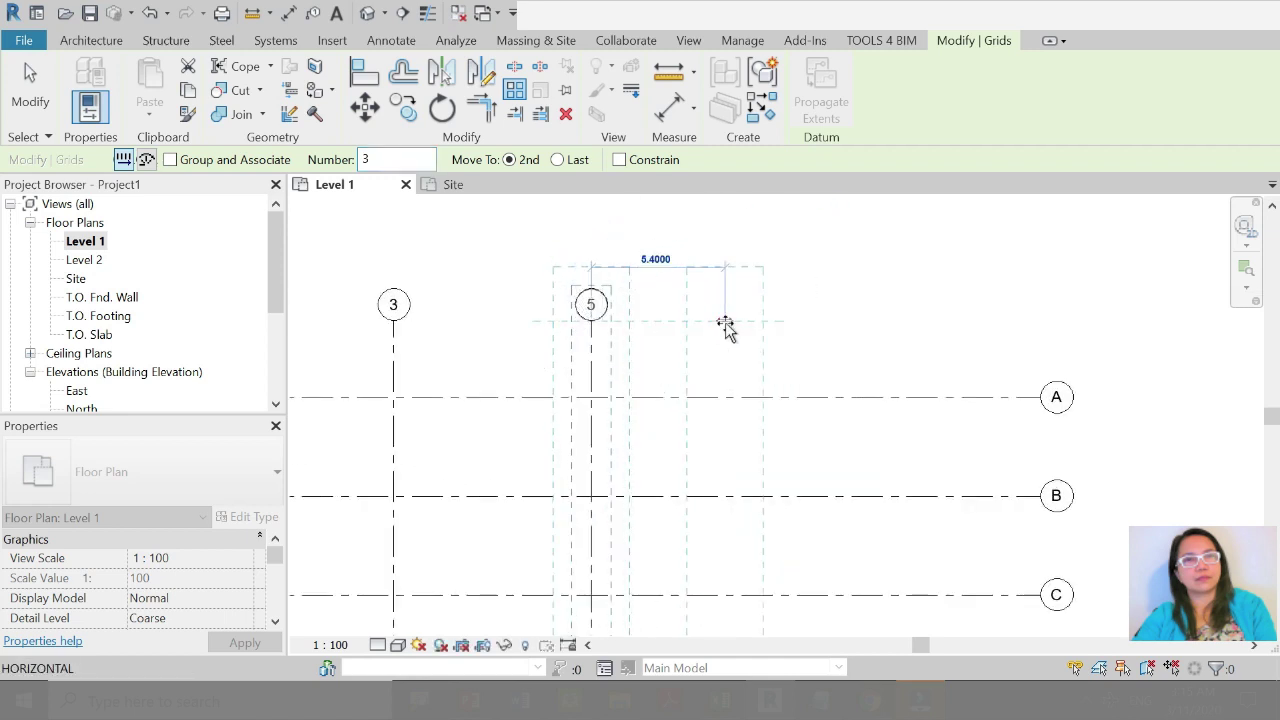
pyautogui.scroll(-5, 729, 329)
pyautogui.click(723, 340)
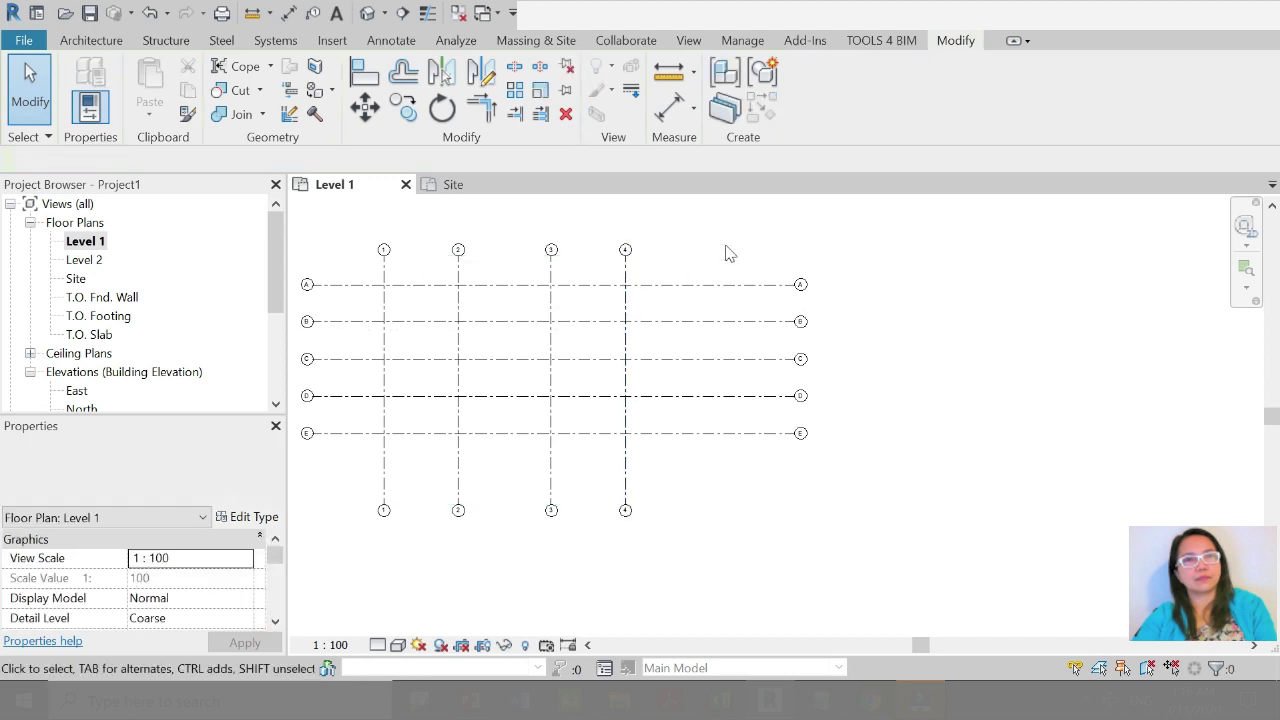
pyautogui.scroll(-2, 725, 378)
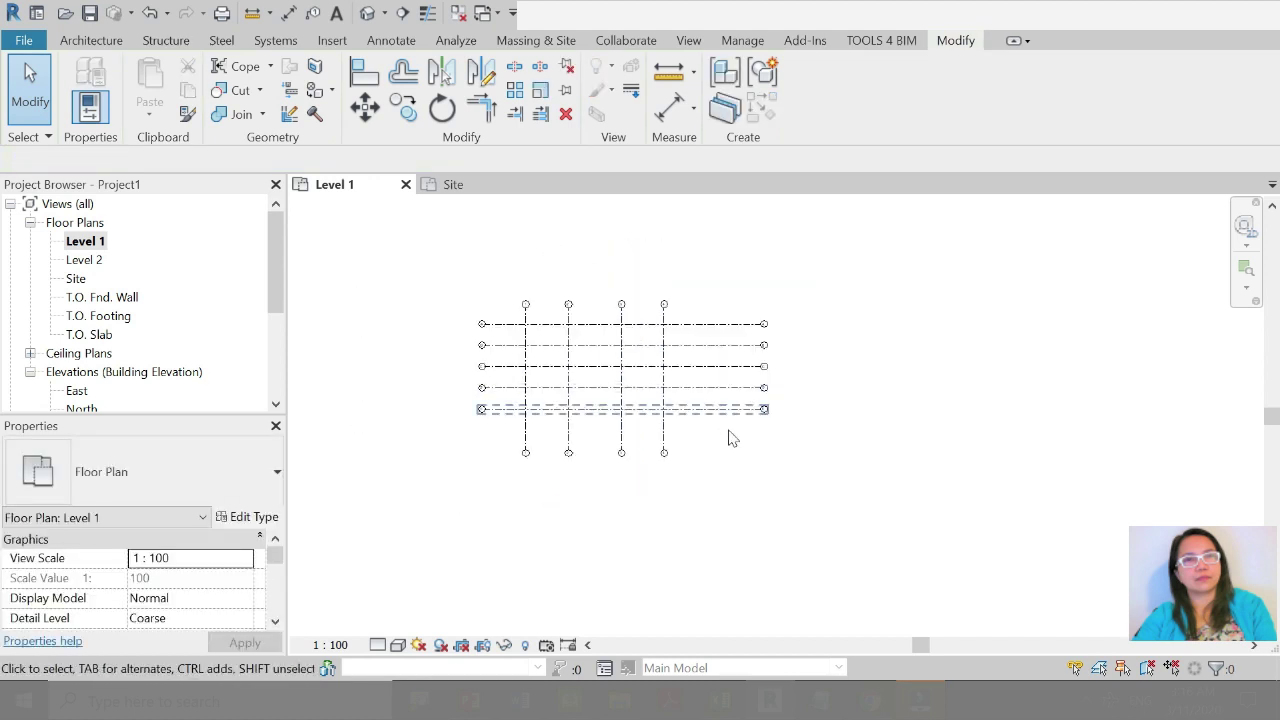
pyautogui.click(707, 413)
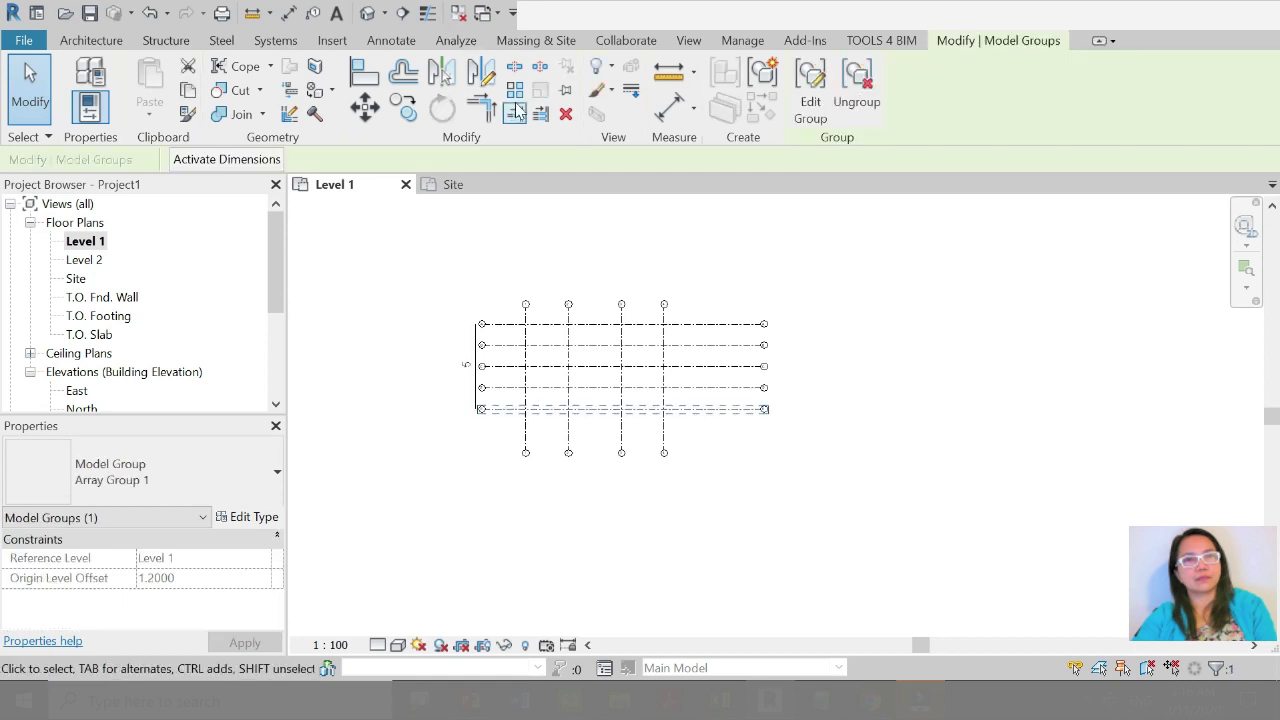
pyautogui.press('Escape')
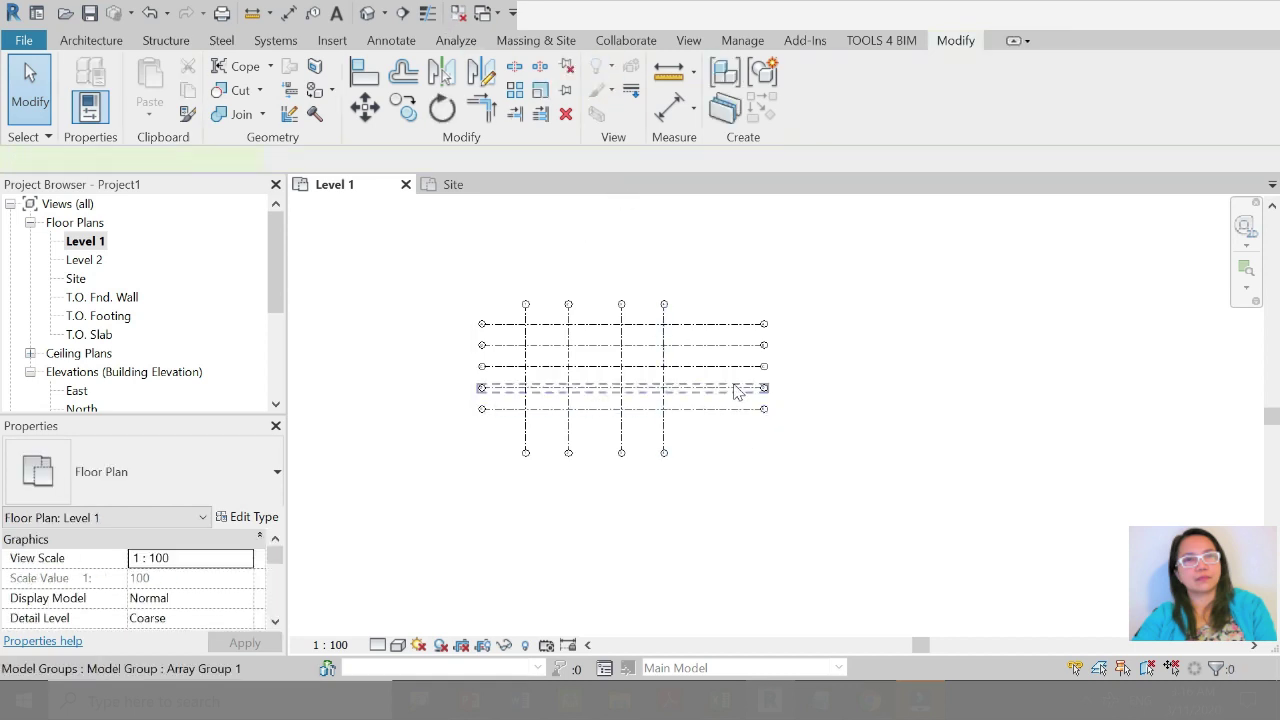
pyautogui.click(740, 370)
pyautogui.press('Escape')
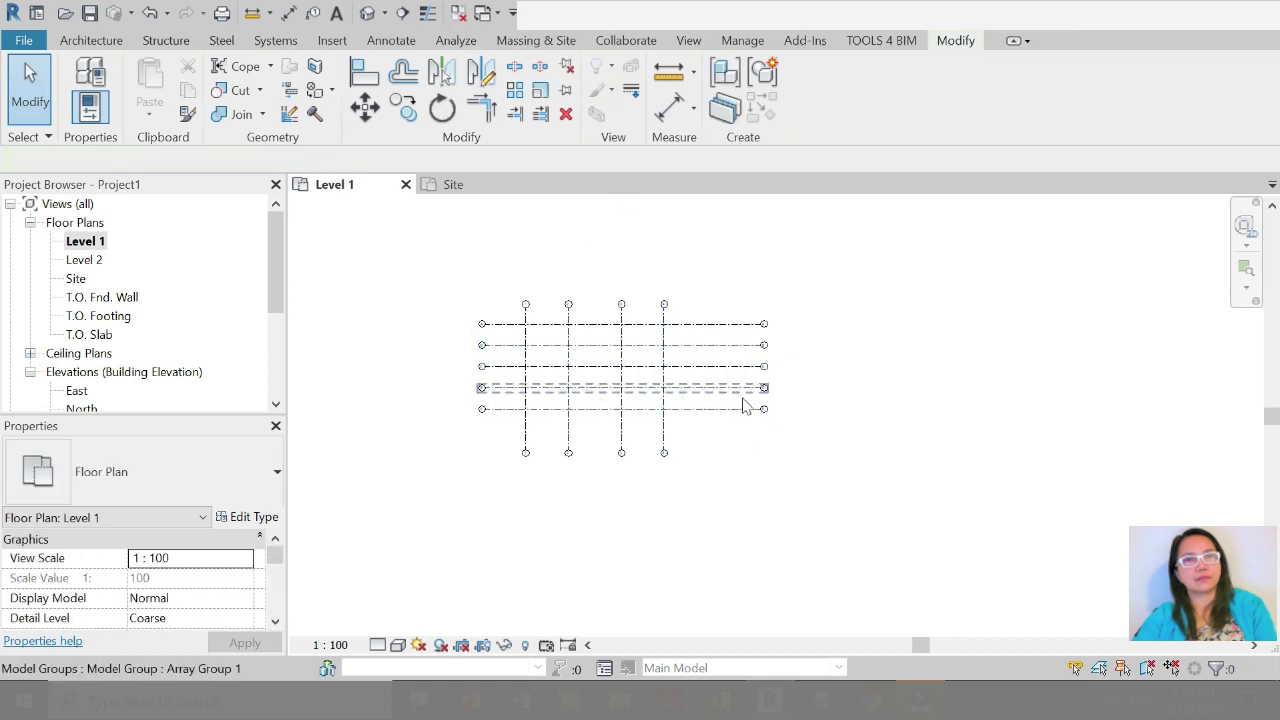
pyautogui.moveTo(785, 433); pyautogui.dragTo(713, 354)
pyautogui.moveTo(702, 306); pyautogui.dragTo(700, 303)
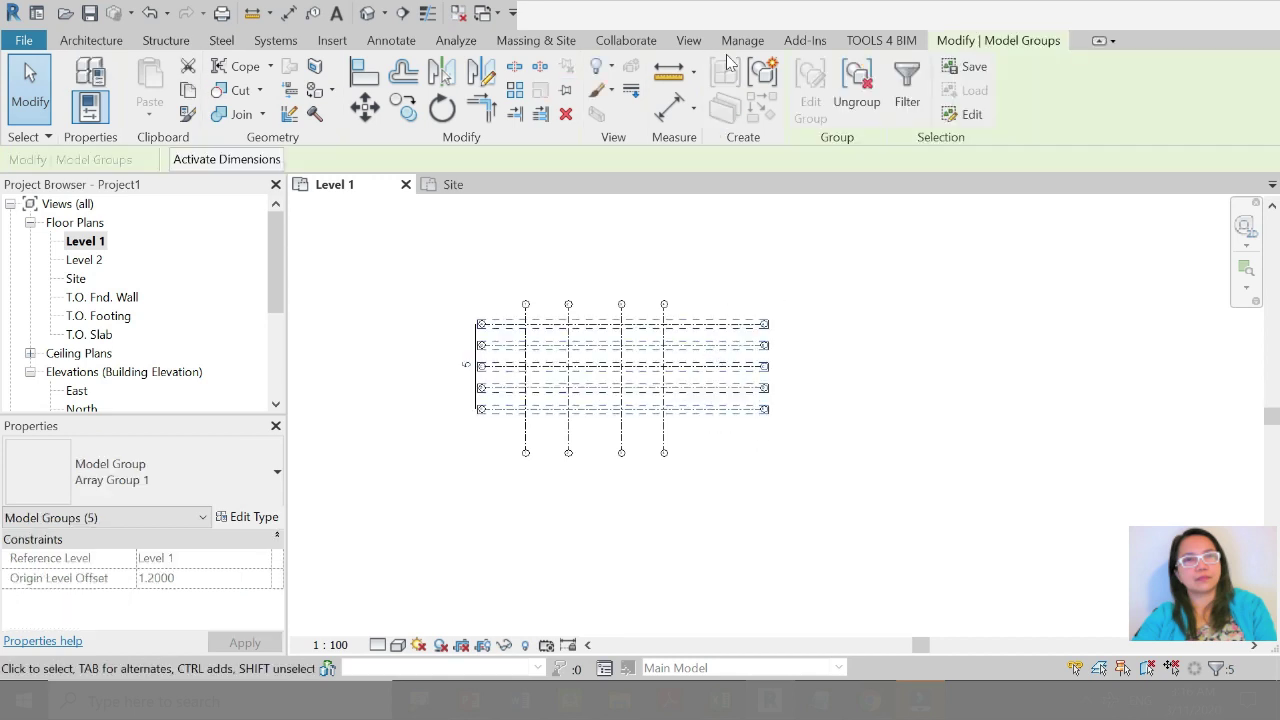
pyautogui.press('Escape')
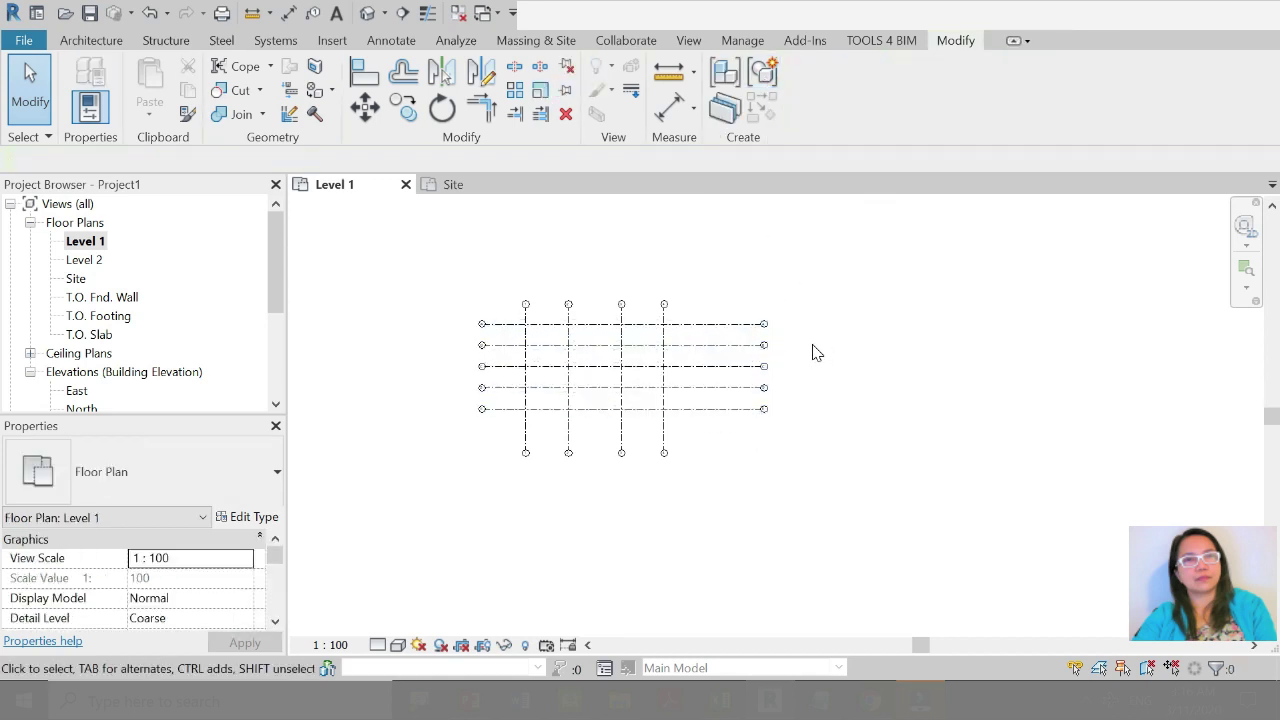
pyautogui.click(745, 344)
pyautogui.press('Tab')
pyautogui.click(737, 348)
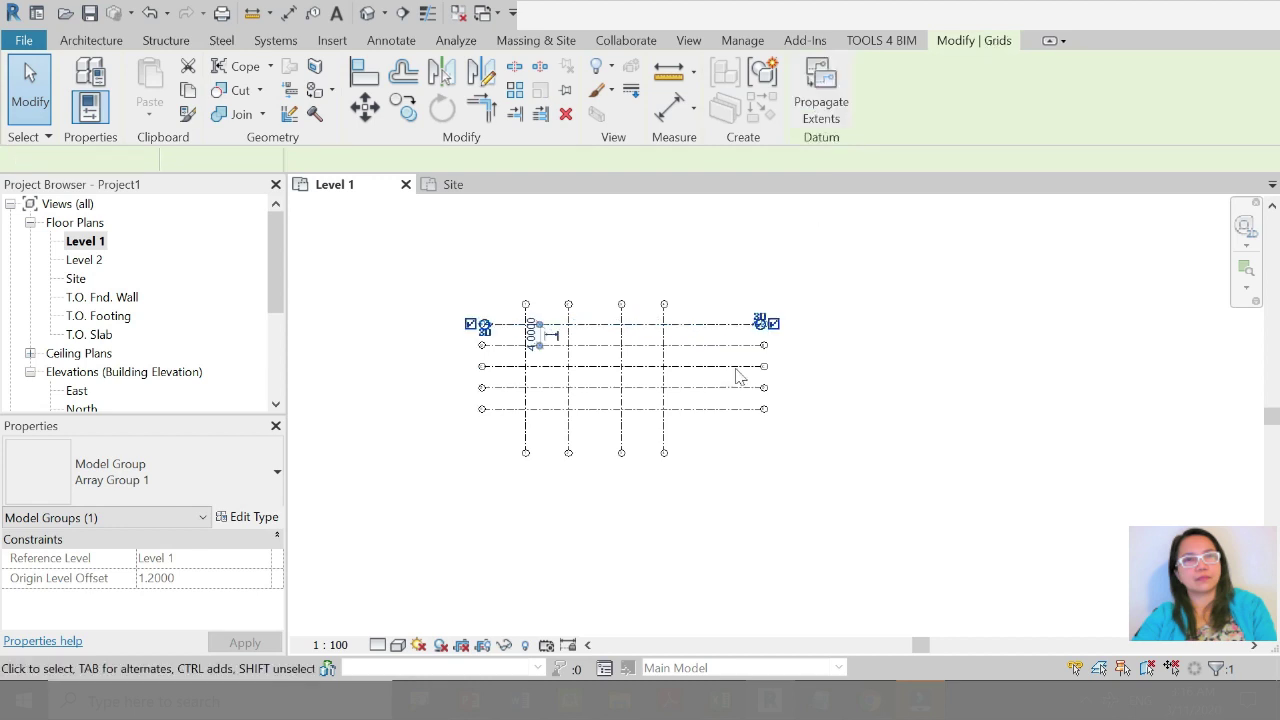
pyautogui.click(728, 358)
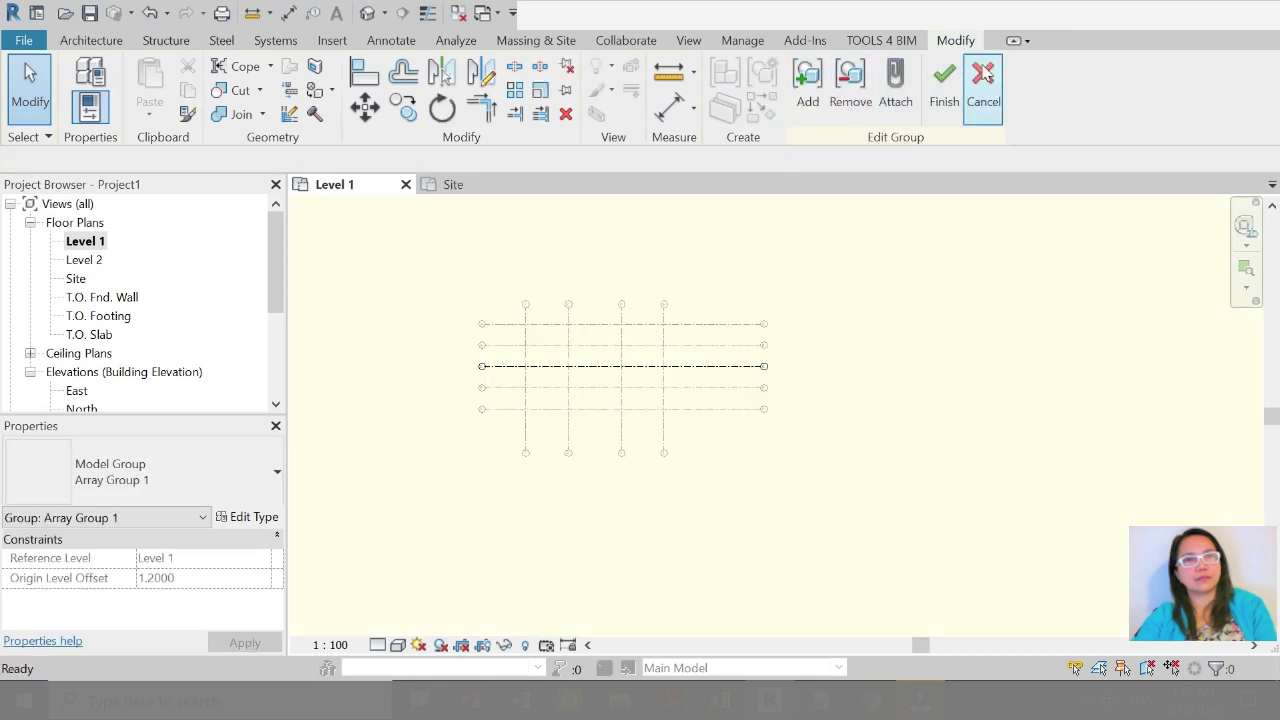
pyautogui.click(983, 95)
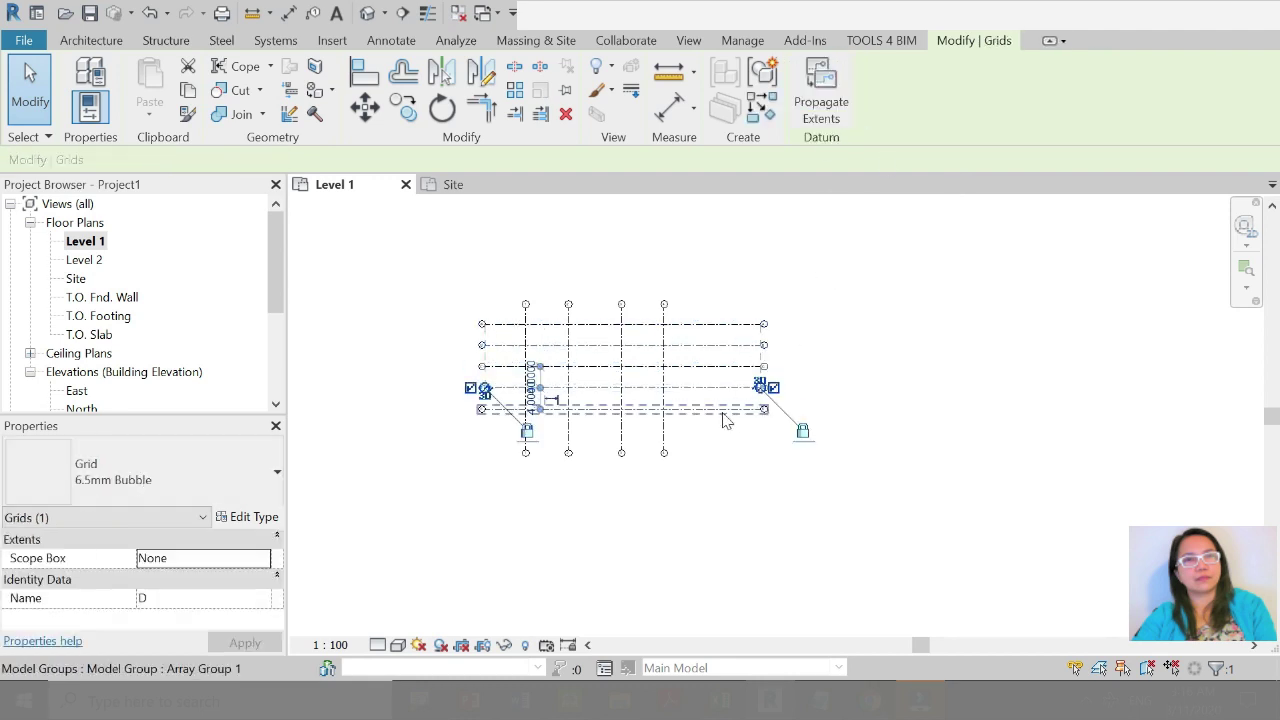
pyautogui.press('Tab')
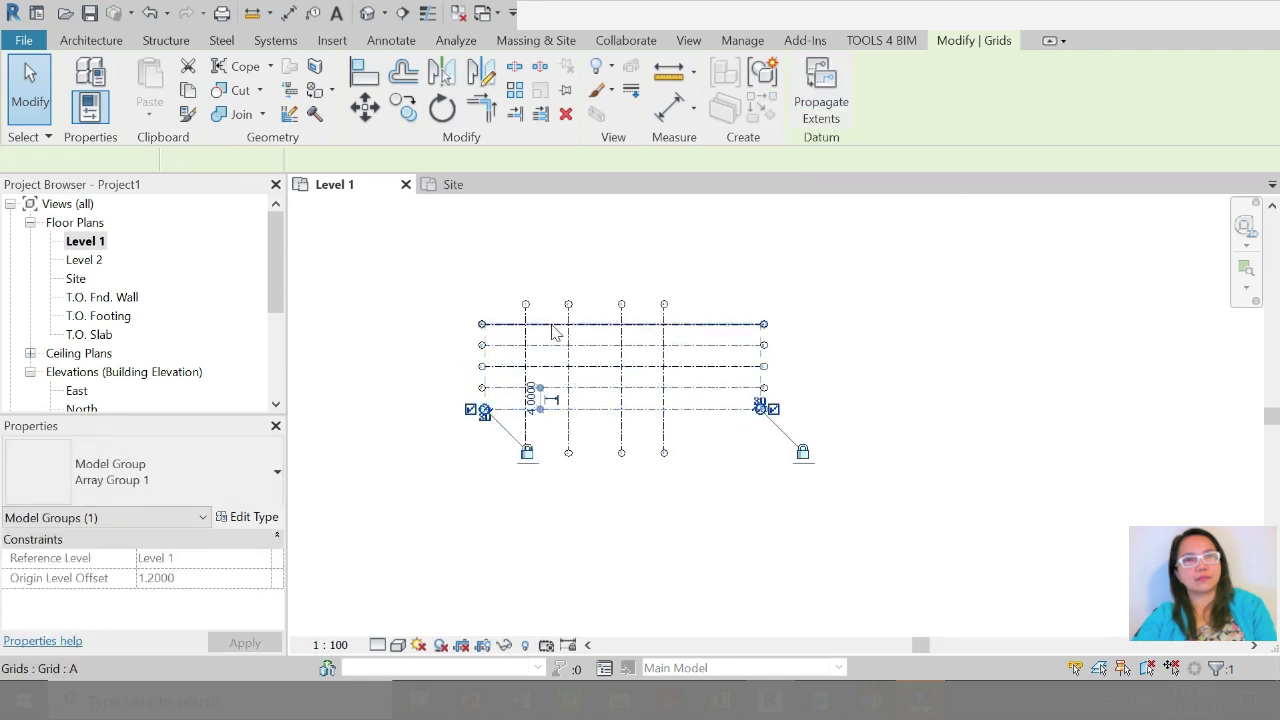
pyautogui.click(779, 558)
pyautogui.click(704, 407)
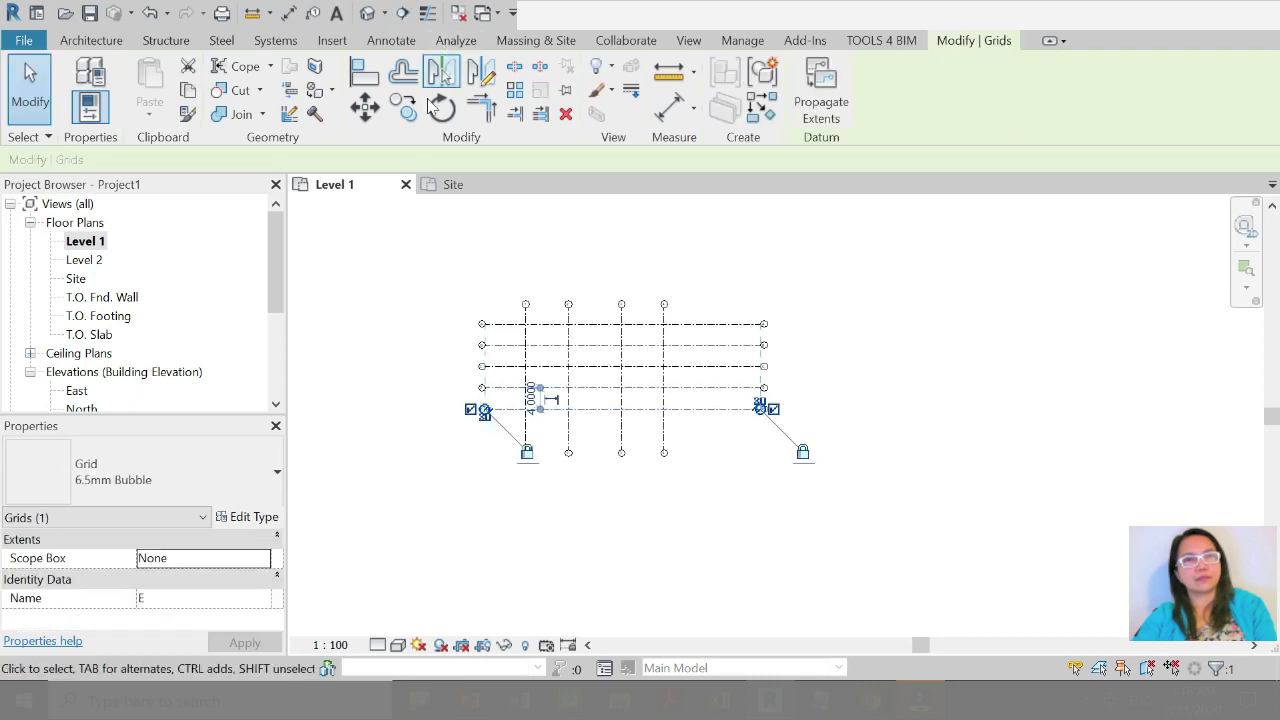
# Step: Create two new horizontal grids below grid E, spaced 4 m apart
pyautogui.click(405, 115)
pyautogui.scroll(3, 770, 430)
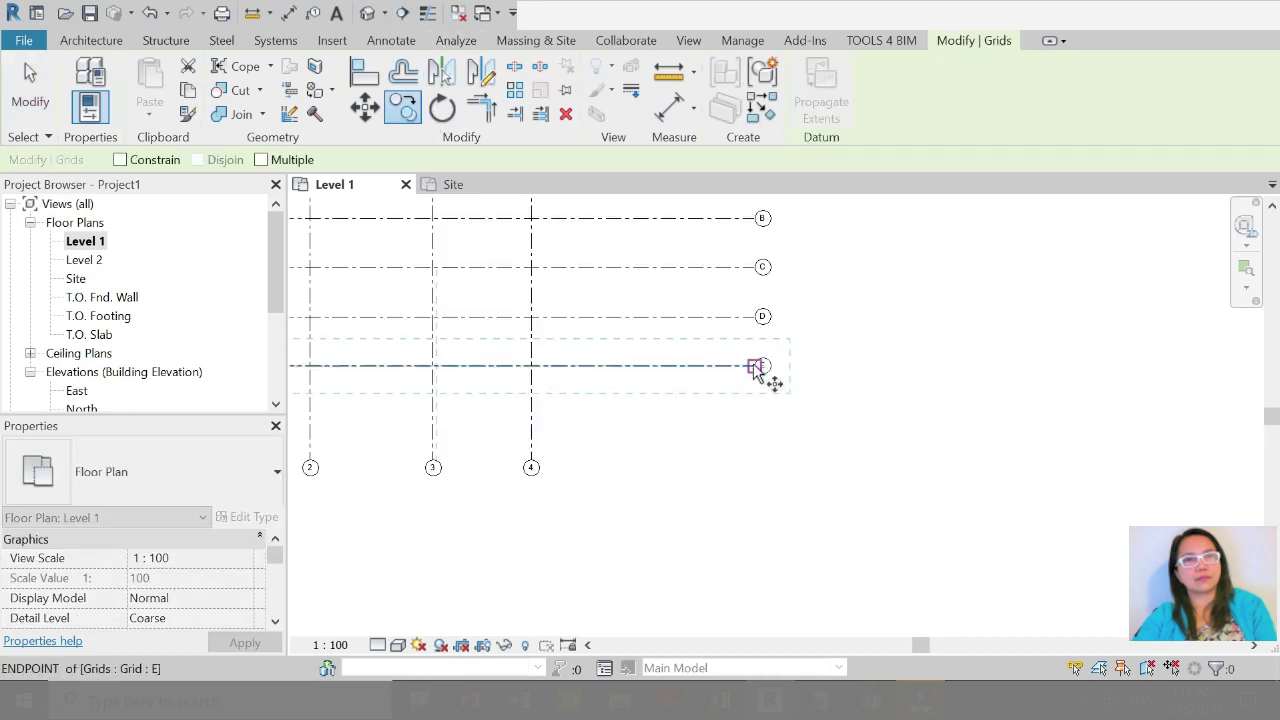
pyautogui.click(757, 322)
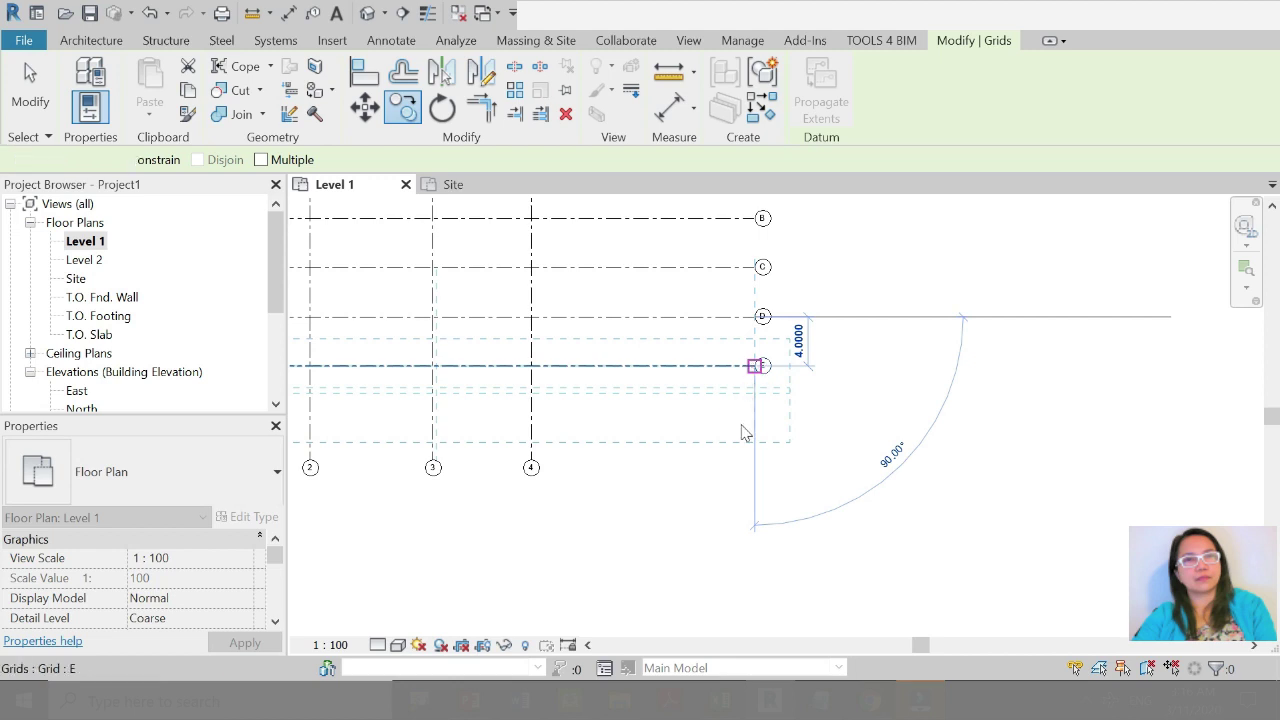
pyautogui.write('4')
pyautogui.press('Return')
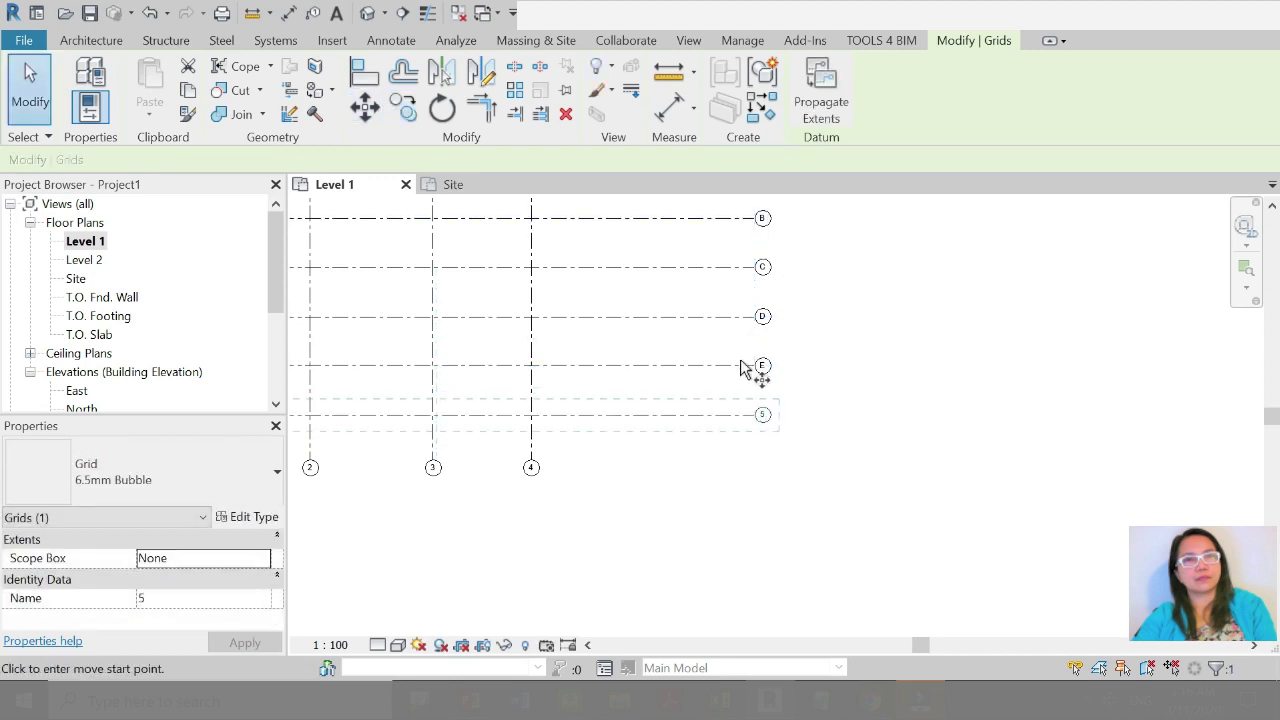
pyautogui.press('c')
pyautogui.press('o')
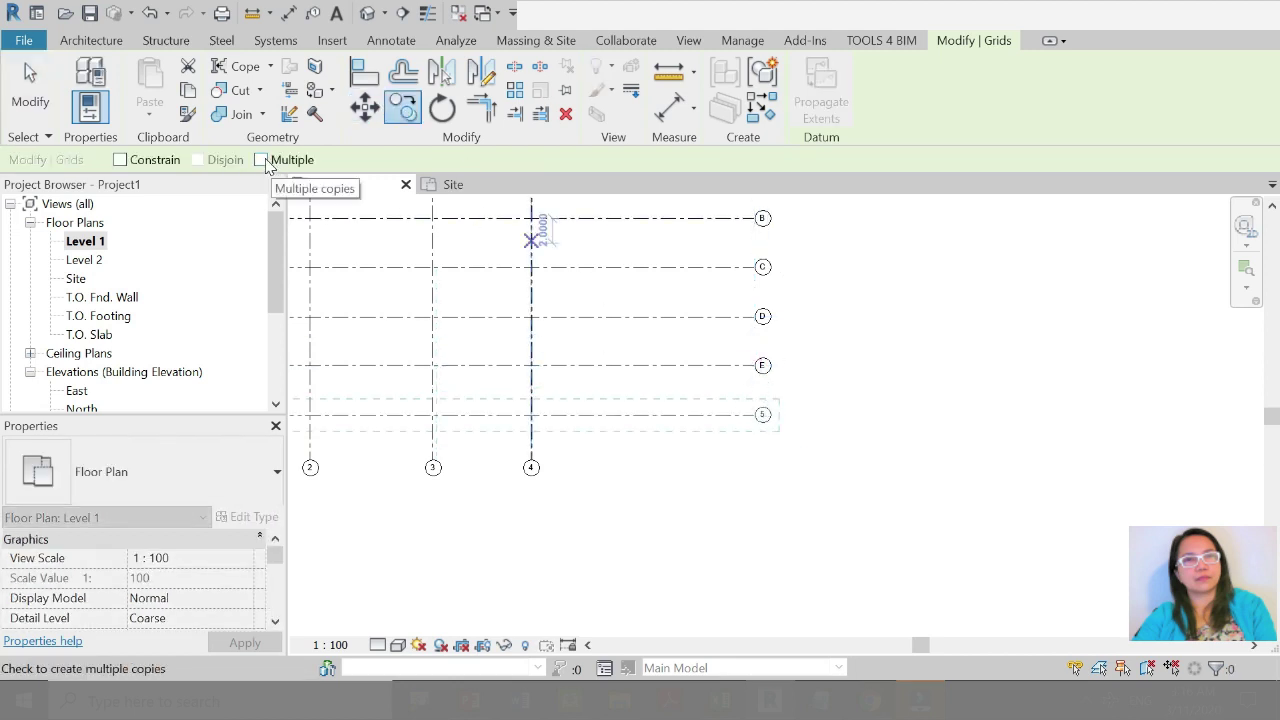
pyautogui.click(261, 160)
pyautogui.click(756, 366)
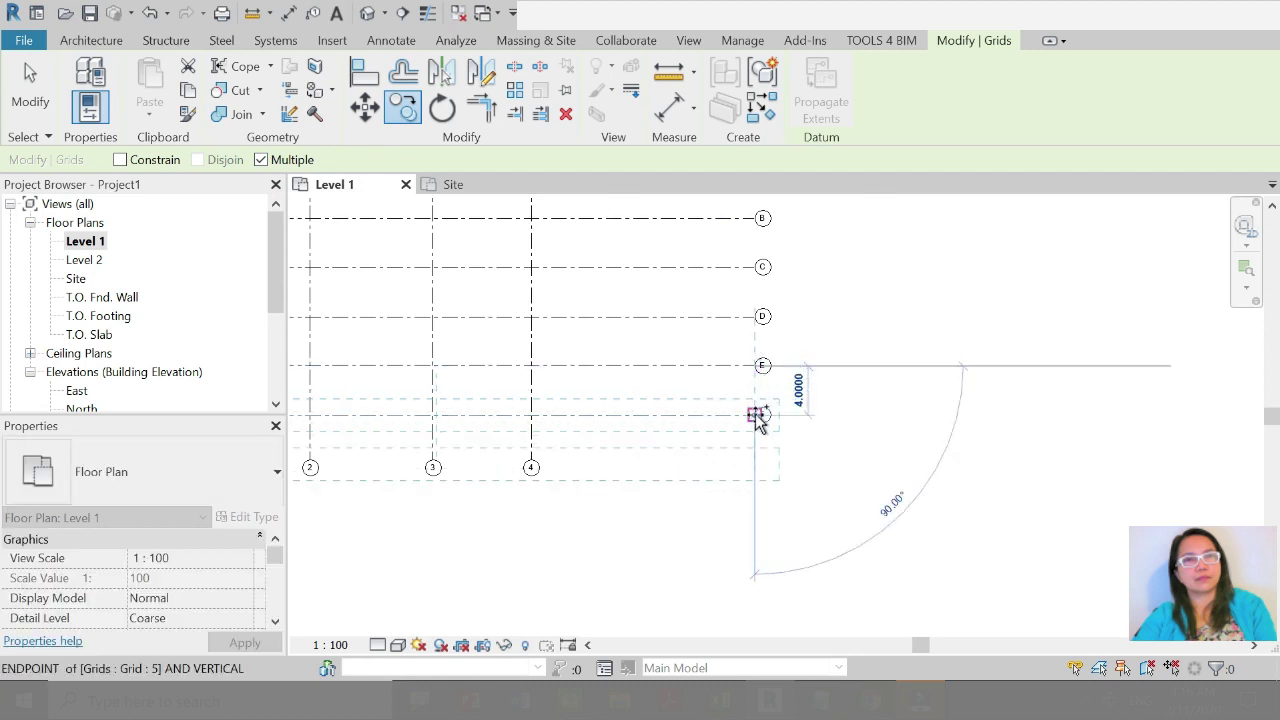
pyautogui.click(758, 418)
pyautogui.press('Escape')
pyautogui.press('z')
pyautogui.press('f')
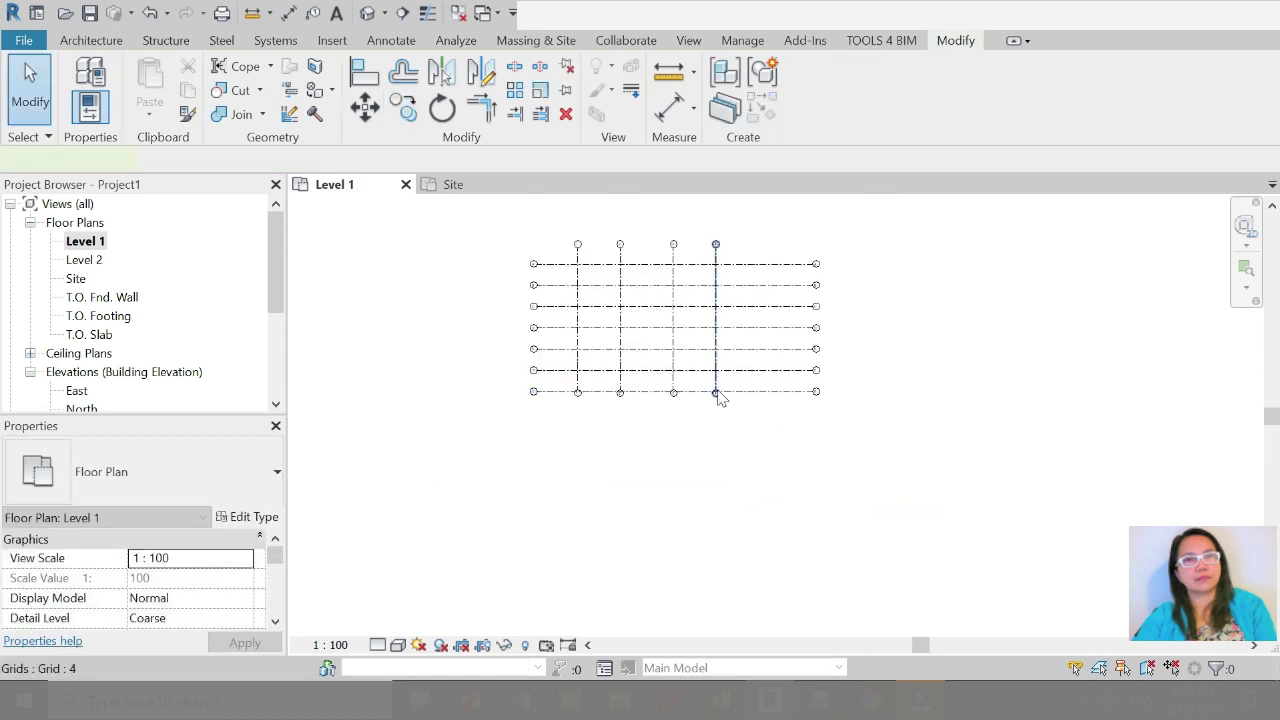
# Step: Drag grid 1's lower end down so grids 1–4 extend past the two new grids
pyautogui.click(717, 393)
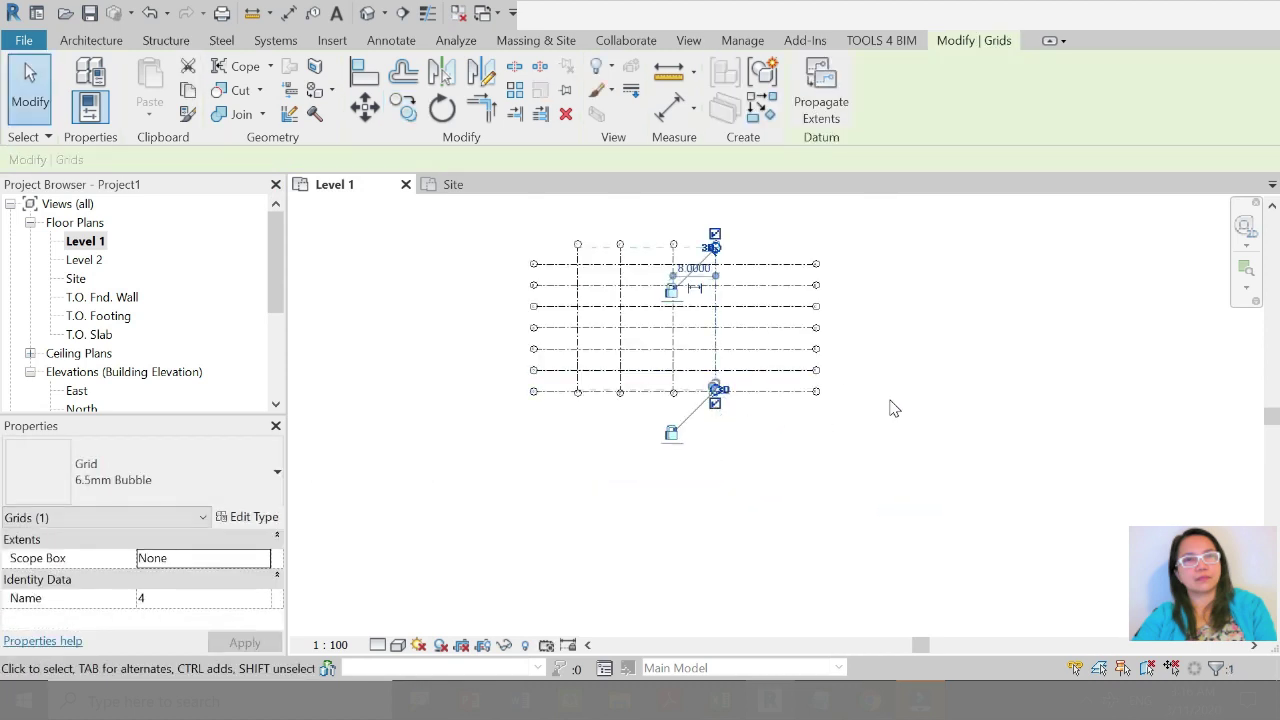
pyautogui.scroll(3, 603, 432)
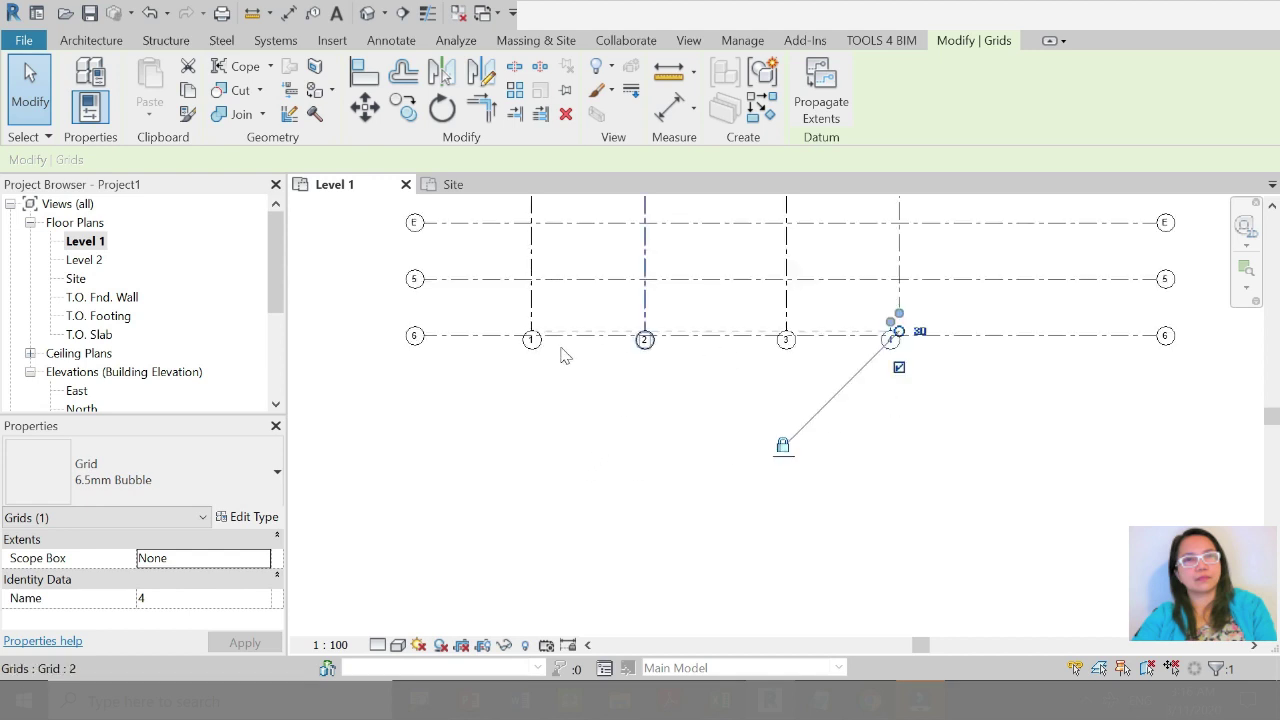
pyautogui.click(560, 315)
pyautogui.click(532, 334)
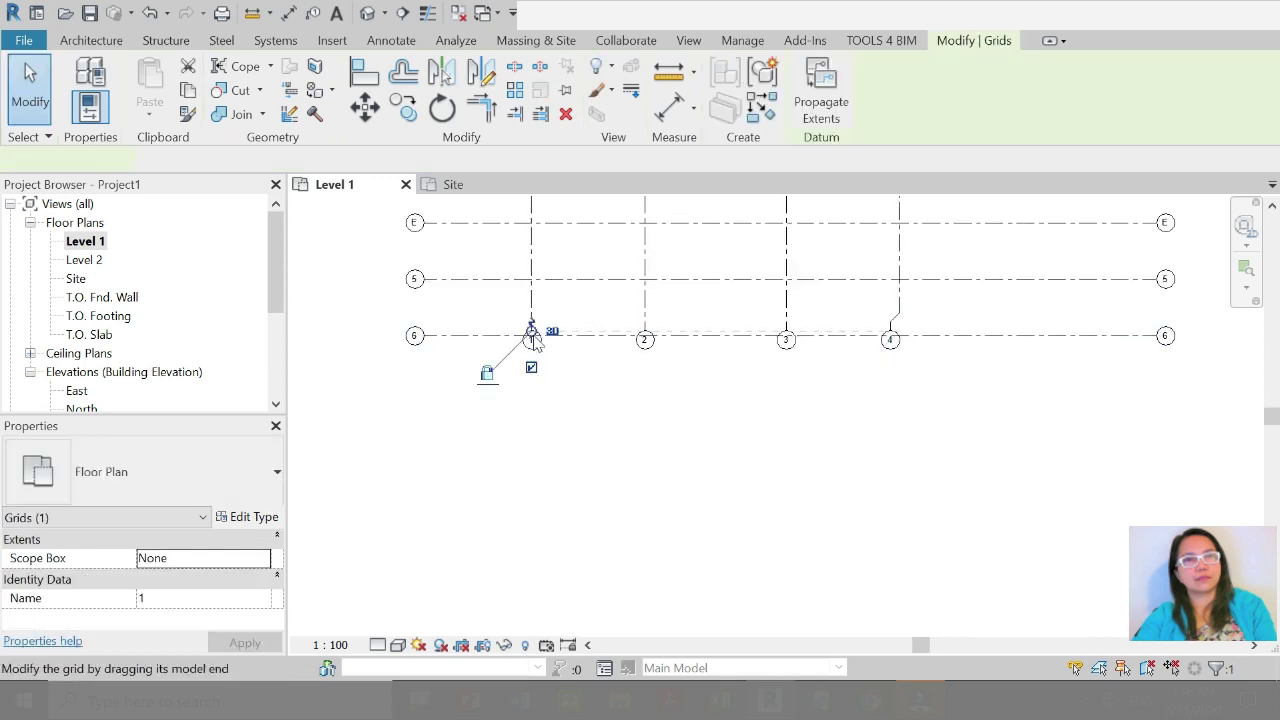
pyautogui.moveTo(531, 333); pyautogui.dragTo(528, 430)
pyautogui.click(928, 410)
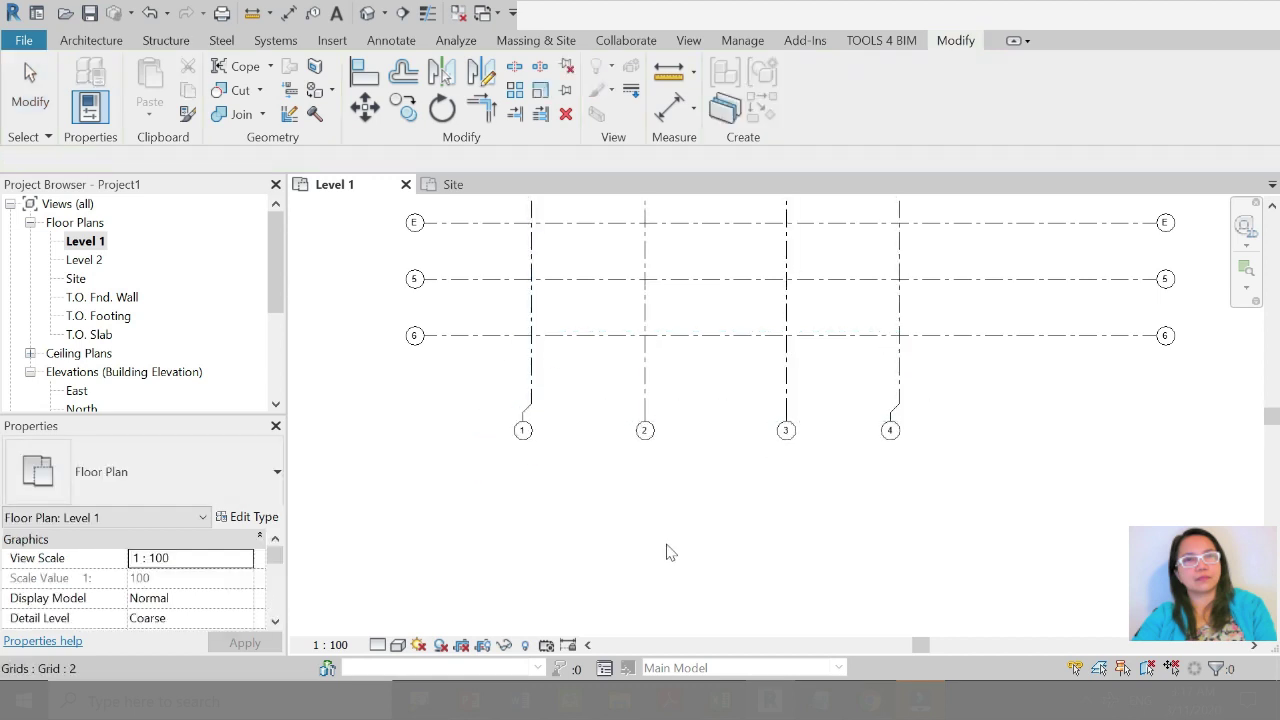
pyautogui.scroll(-3, 680, 450)
pyautogui.scroll(2, 700, 357)
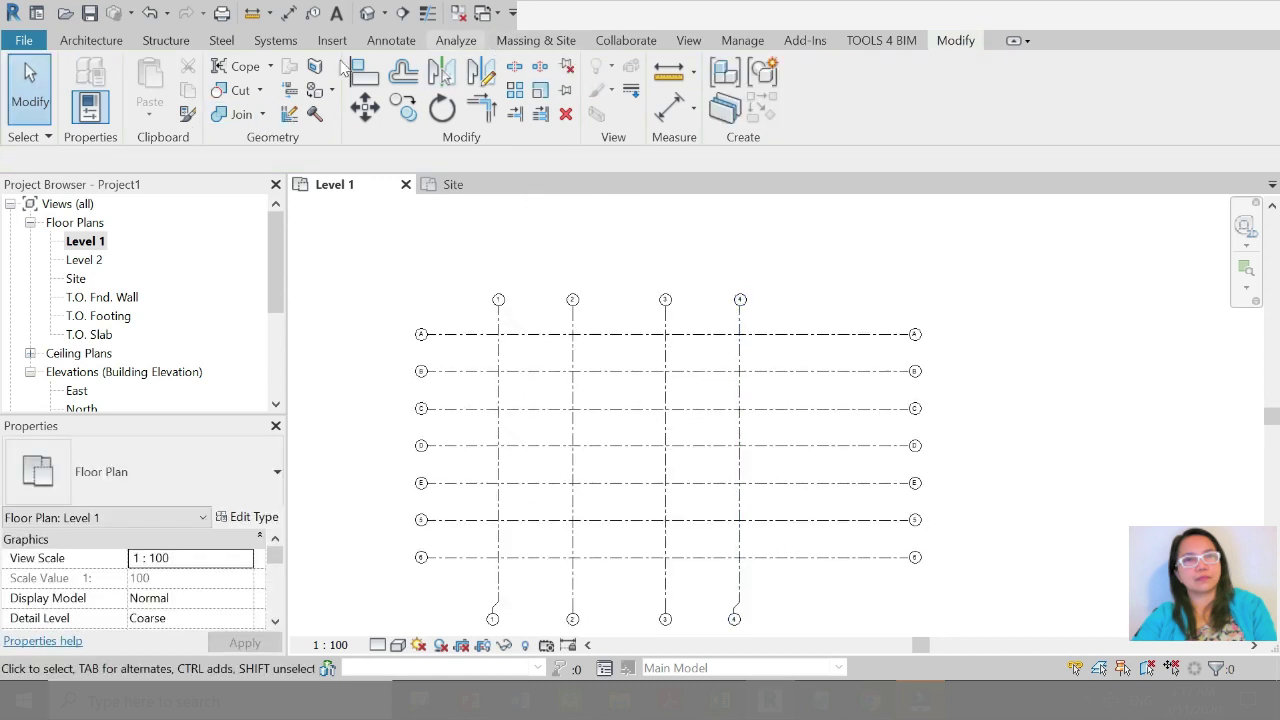
# Step: Start an architectural floor using the Generic 300mm floor type
pyautogui.click(89, 40)
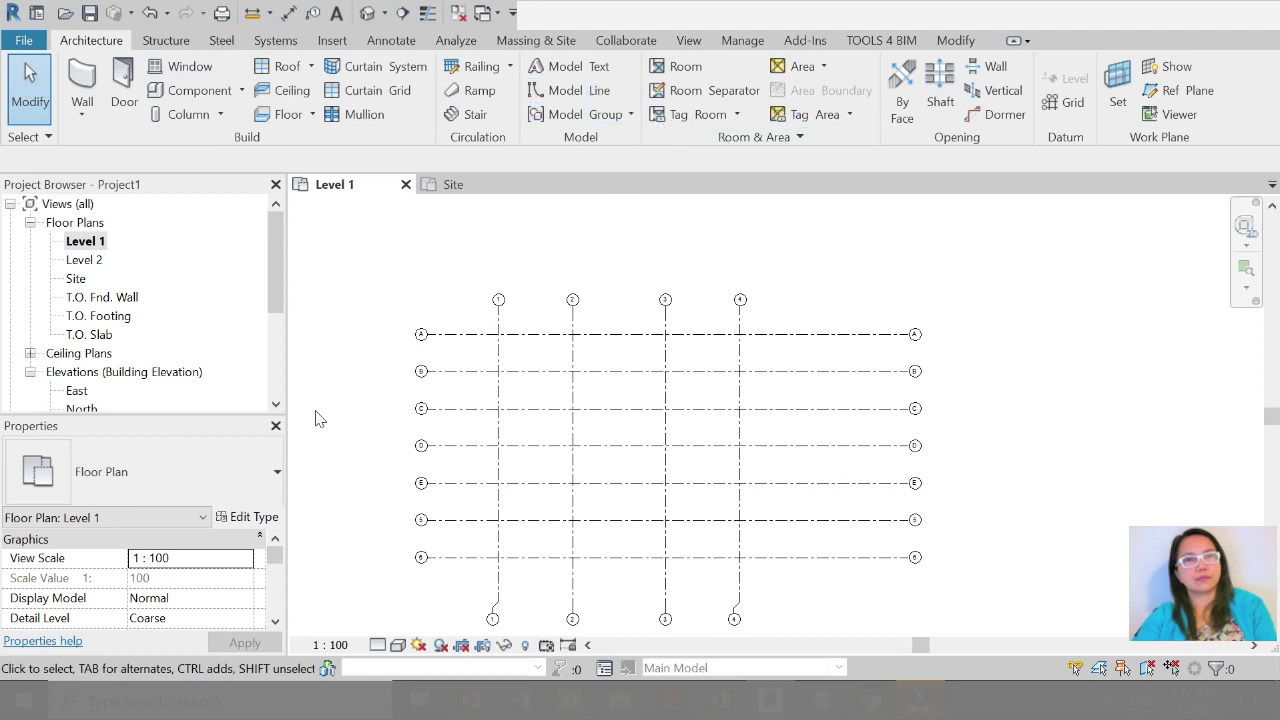
pyautogui.click(312, 118)
pyautogui.click(316, 150)
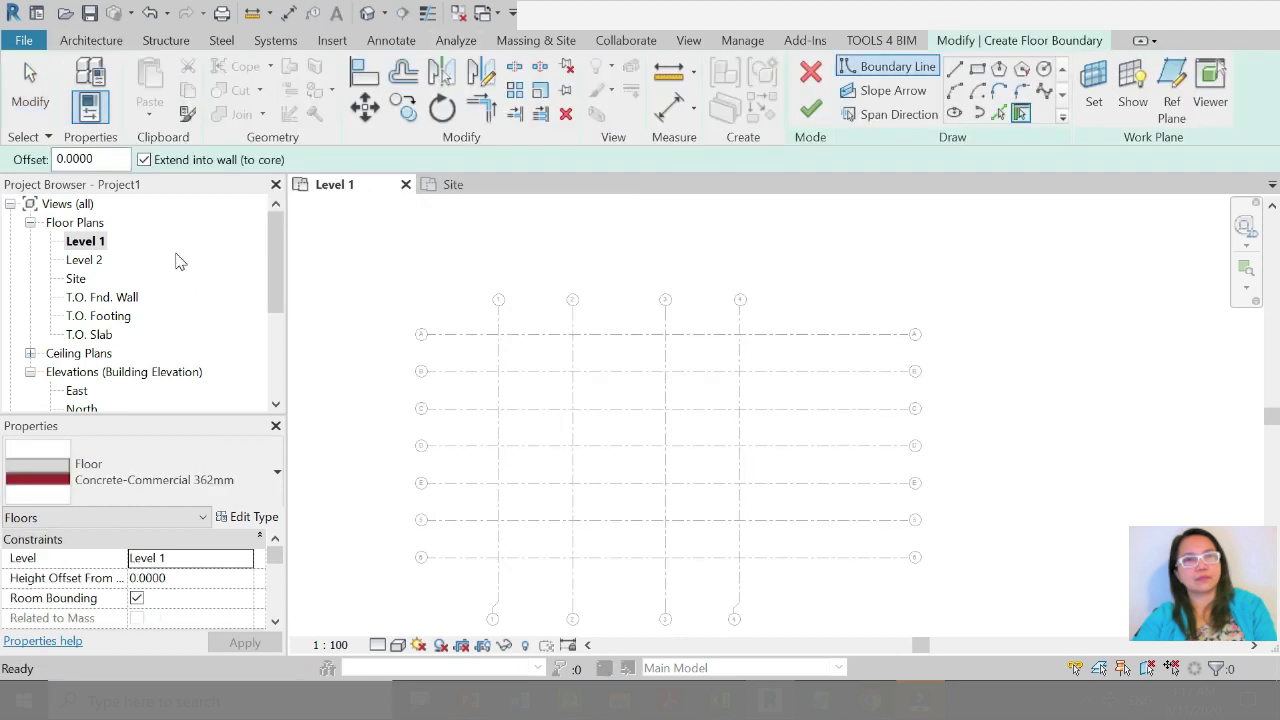
pyautogui.click(190, 478)
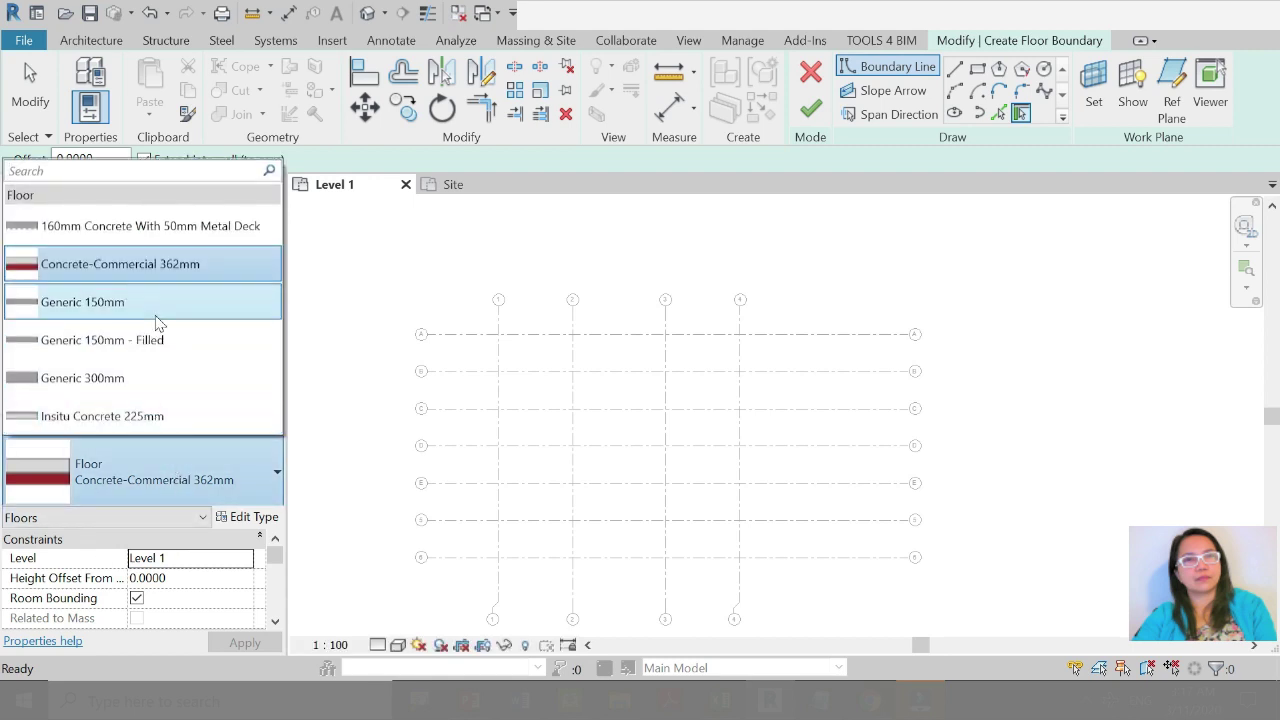
pyautogui.click(110, 386)
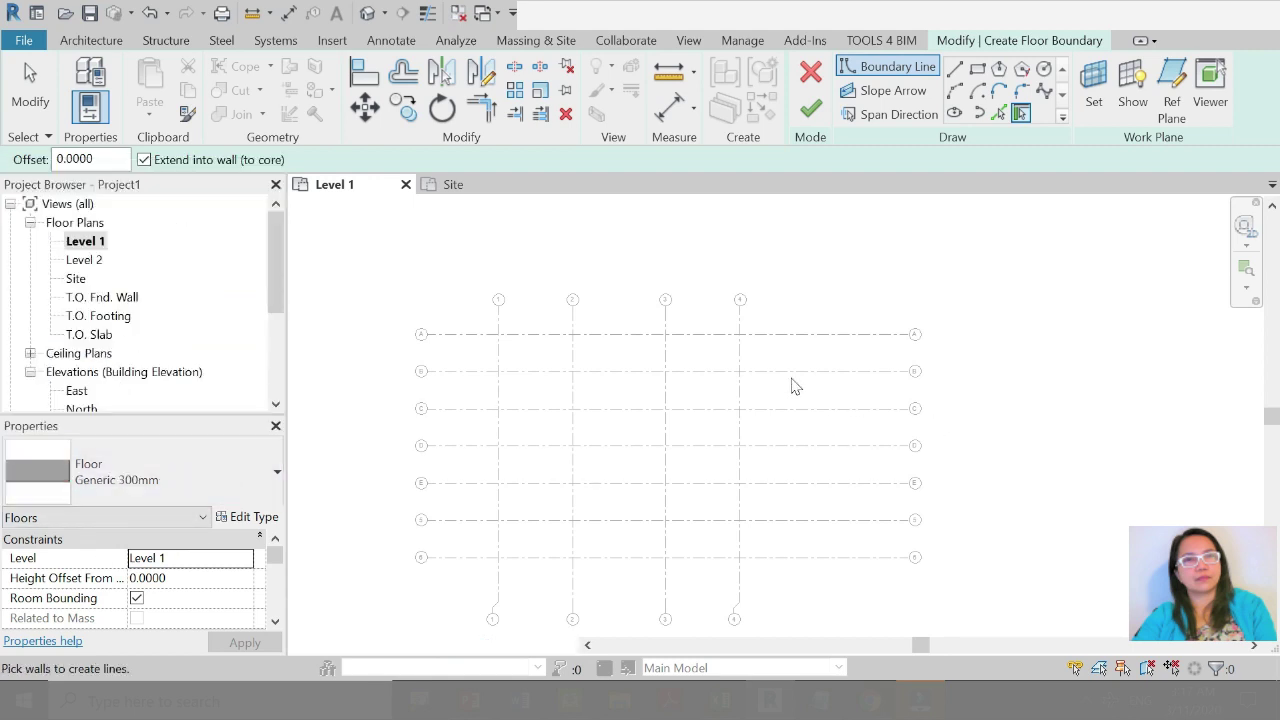
# Step: Sketch a rectangular boundary from grid 1/A to grid 4 on the bottom grid, then finish the floor
pyautogui.click(977, 68)
pyautogui.click(498, 334)
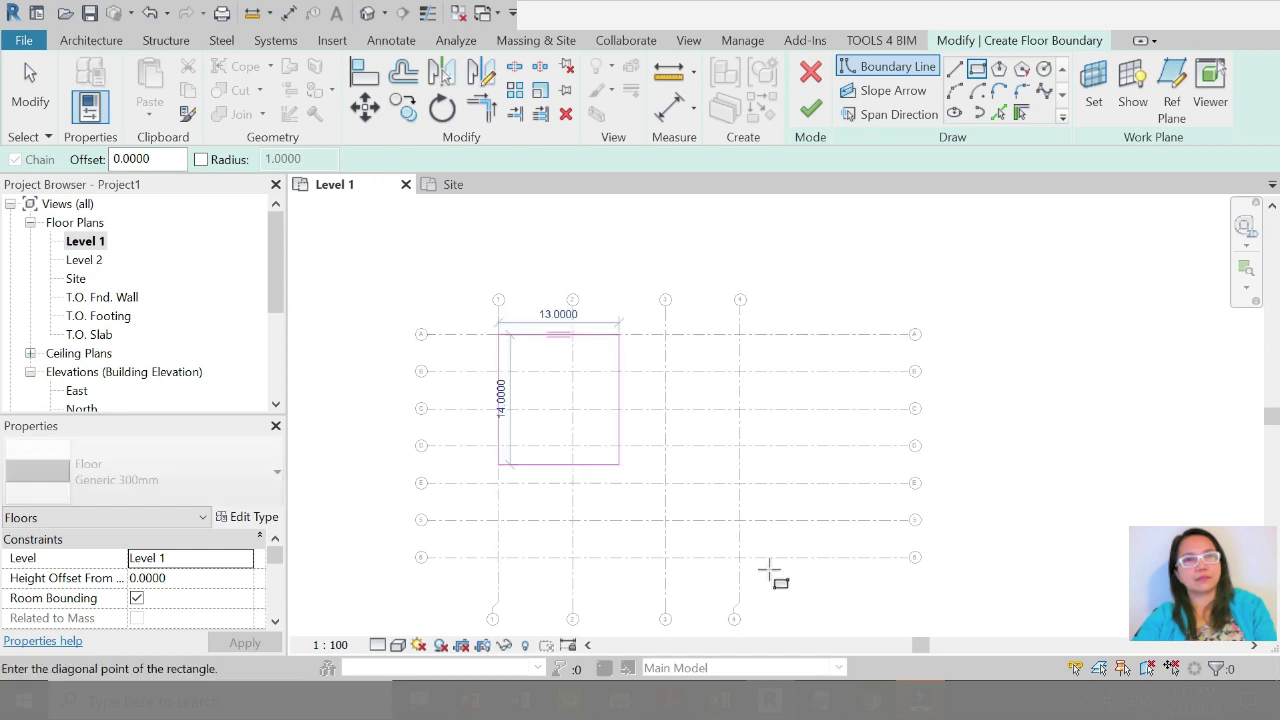
pyautogui.click(740, 557)
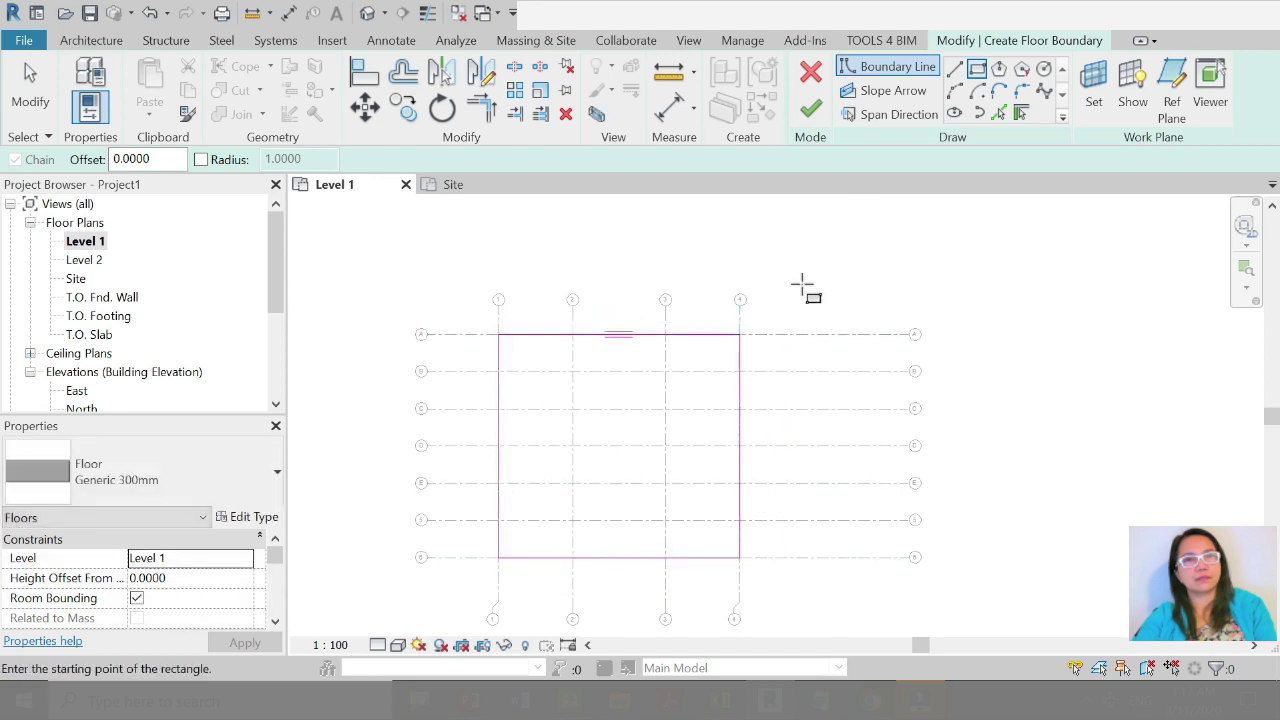
pyautogui.press('Escape')
pyautogui.click(810, 108)
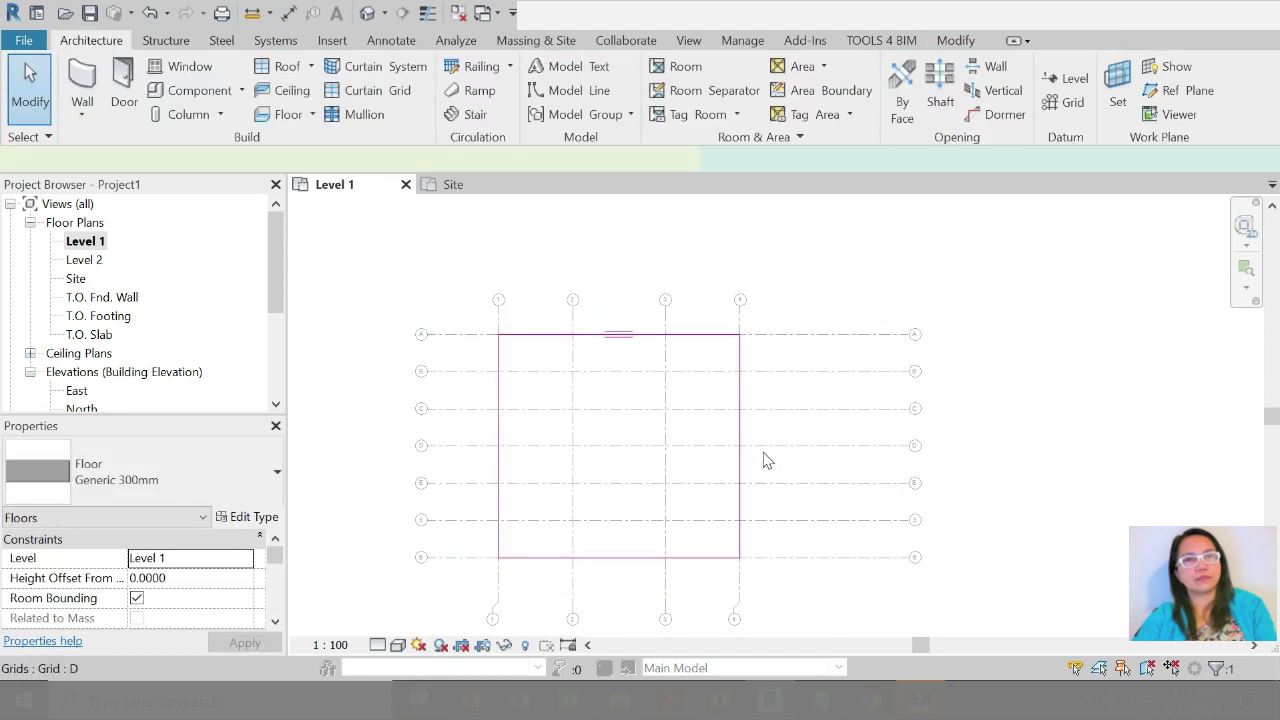
pyautogui.press('Escape')
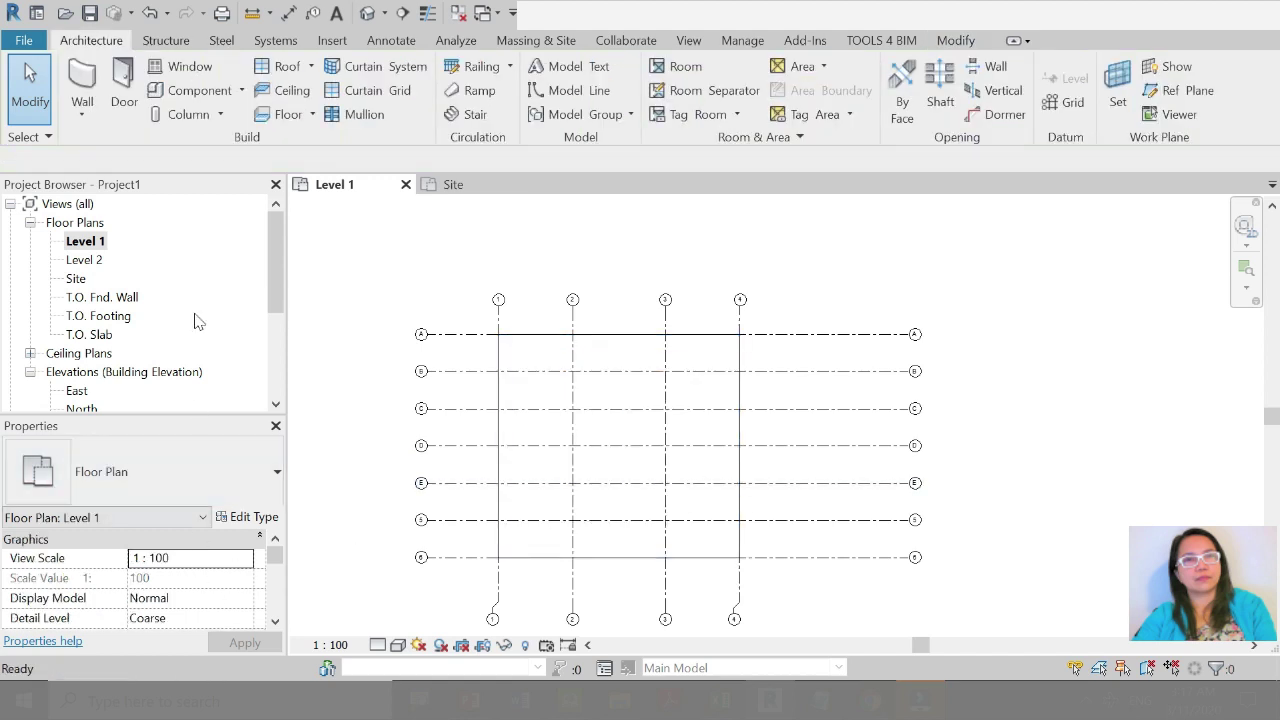
# Step: In the 3D front view, delete the T.O. Slab, T.O. Footing and B.O. Footing levels
pyautogui.click(364, 16)
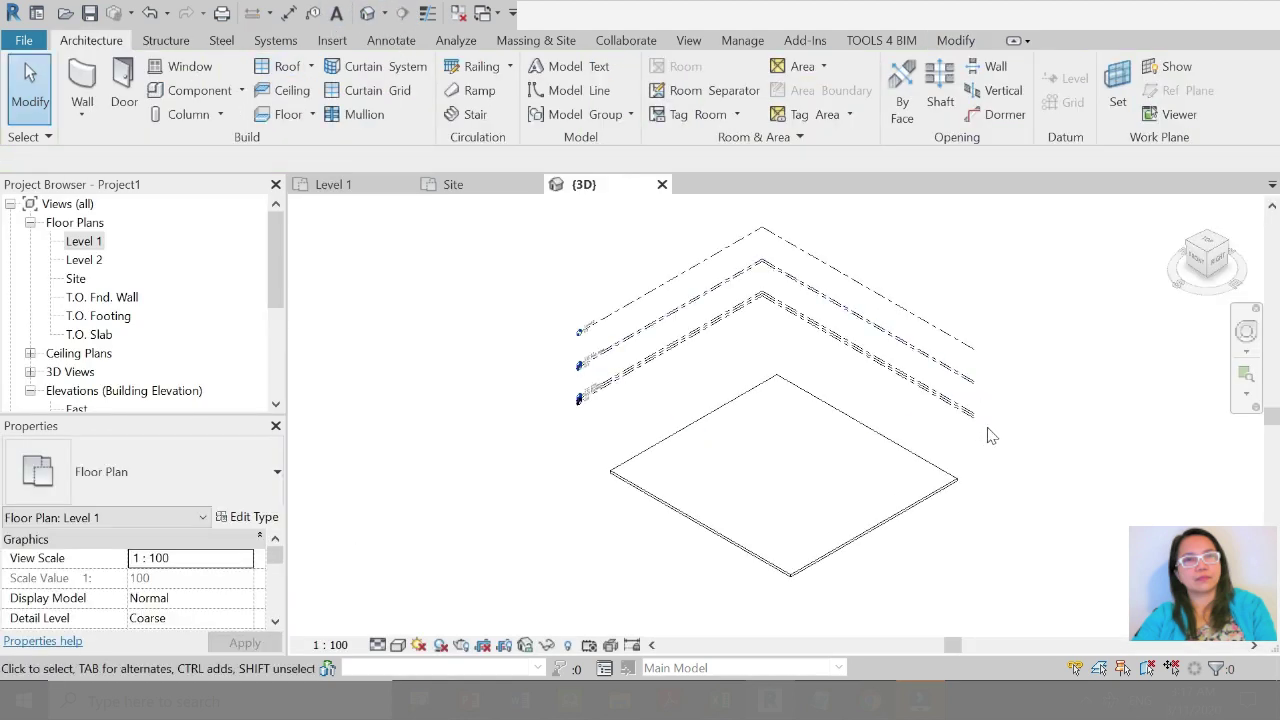
pyautogui.click(1197, 264)
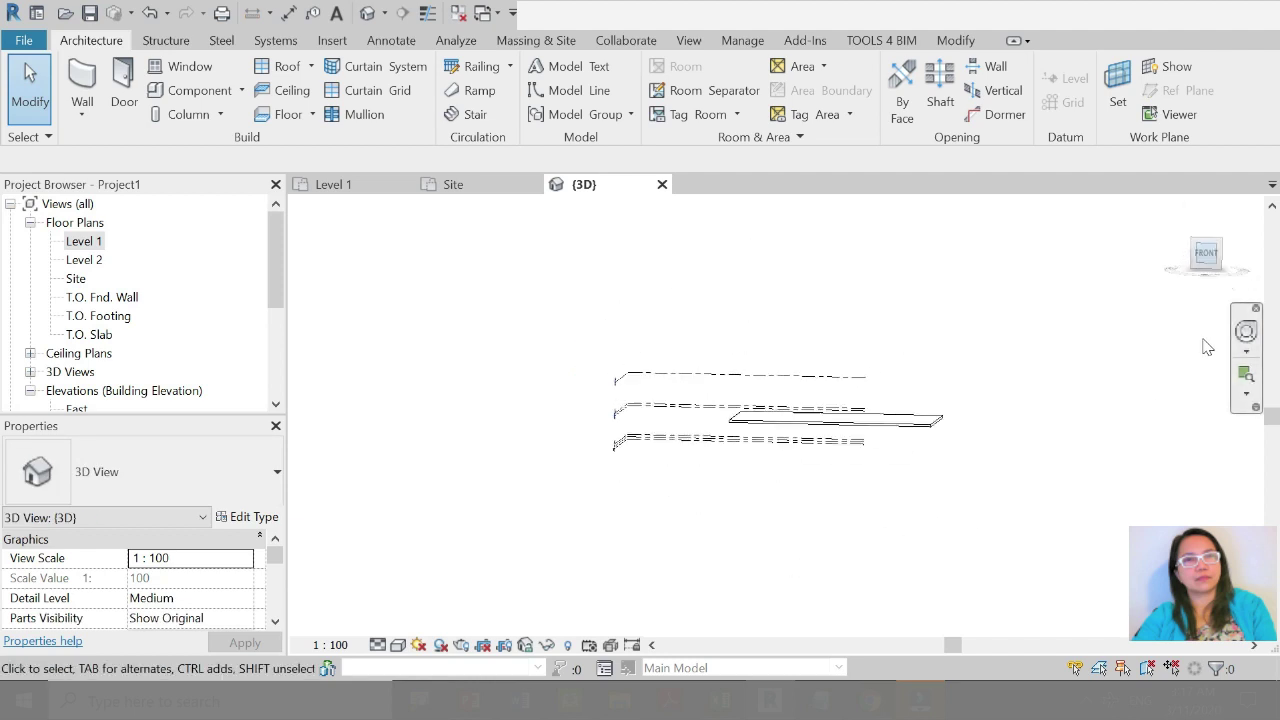
pyautogui.scroll(2, 693, 457)
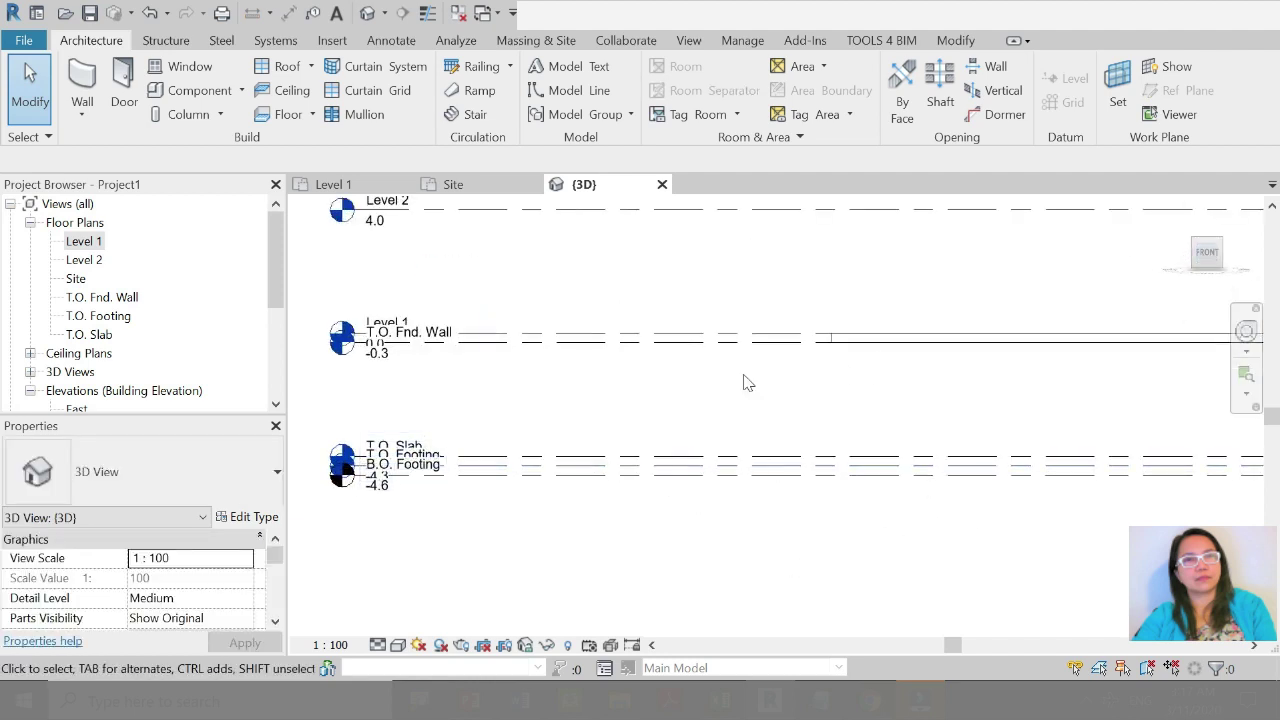
pyautogui.scroll(-2, 697, 400)
pyautogui.moveTo(631, 484); pyautogui.dragTo(450, 420)
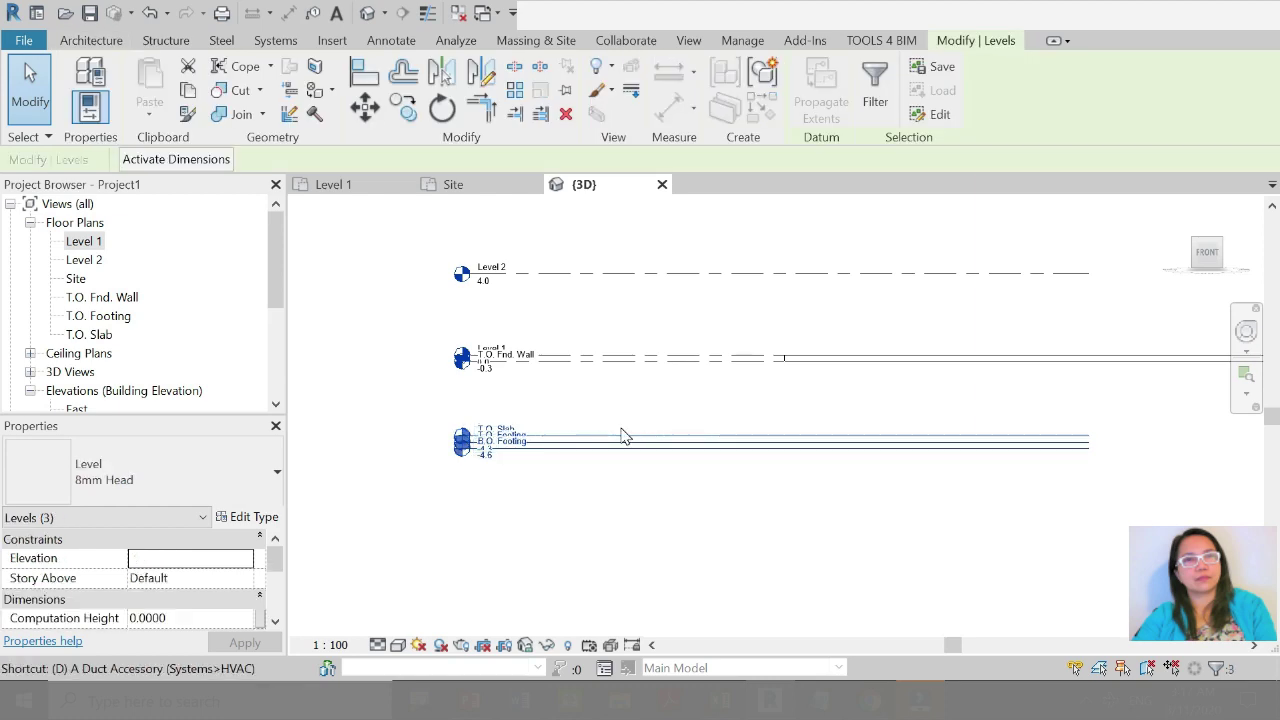
pyautogui.press('Delete')
pyautogui.click(757, 425)
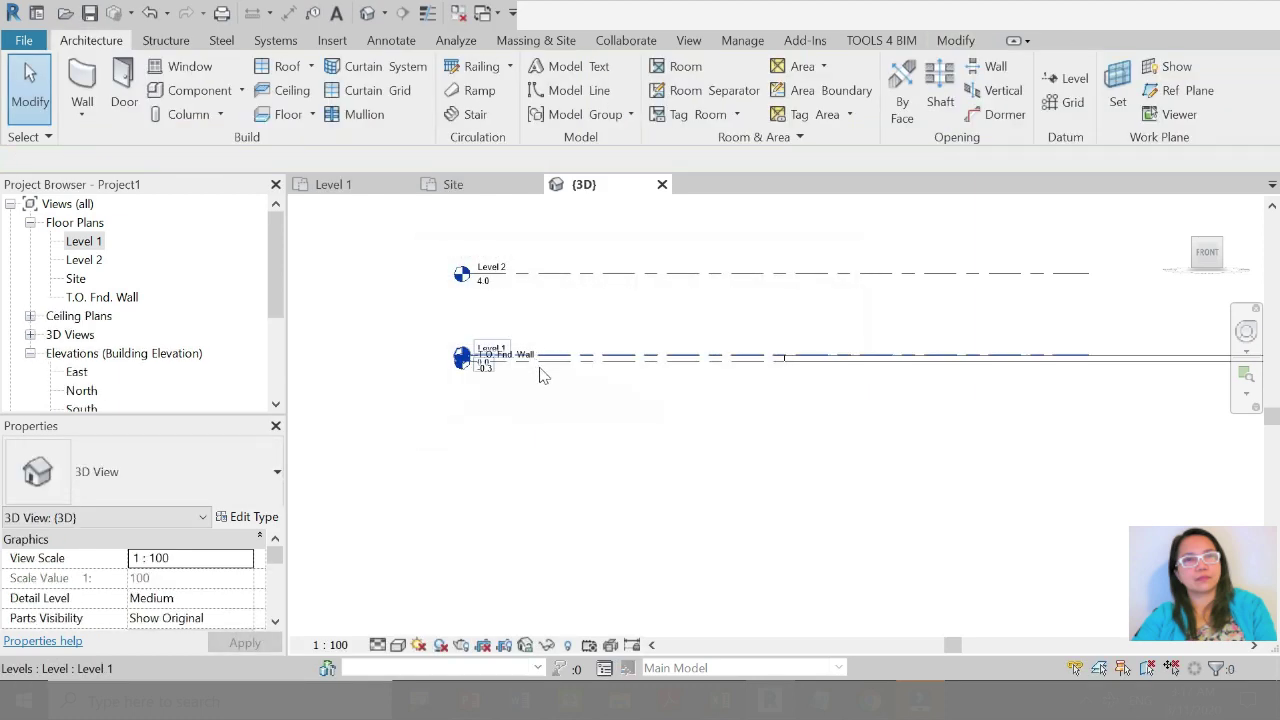
# Step: Change the T.O. Fnd. Wall level elevation to -1.0
pyautogui.scroll(3, 612, 372)
pyautogui.click(612, 375)
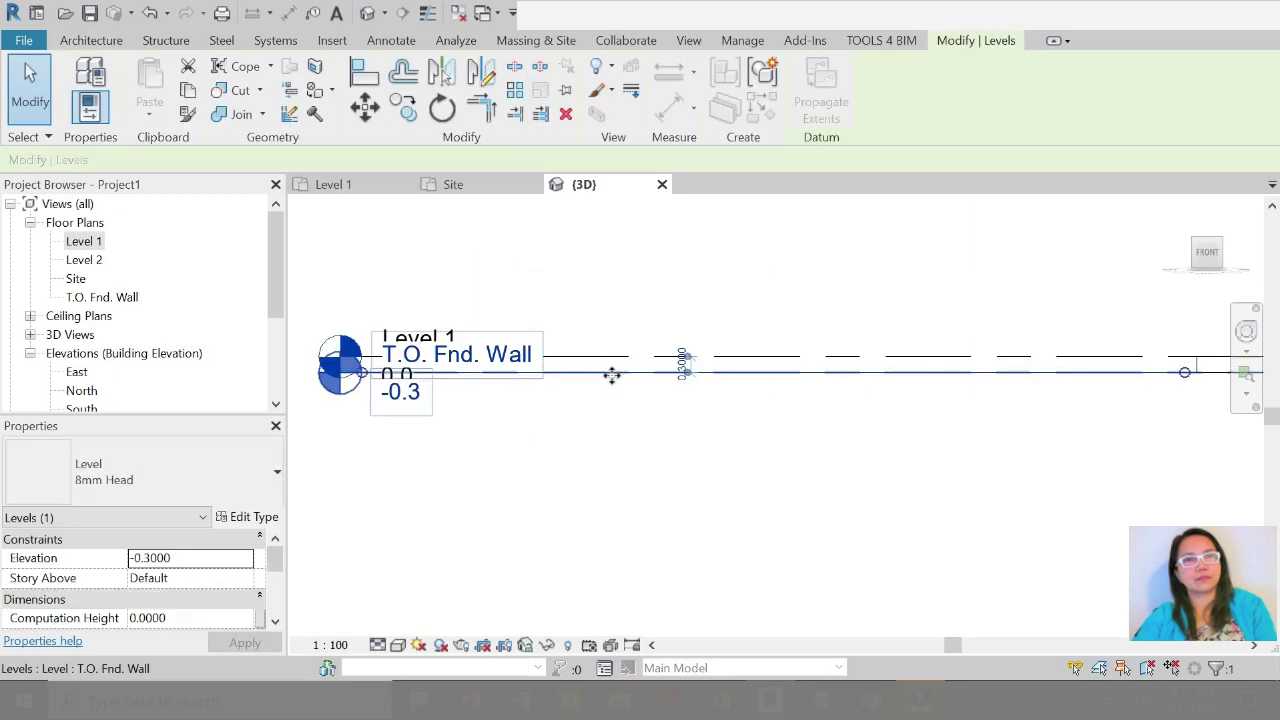
pyautogui.click(435, 408)
pyautogui.click(421, 398)
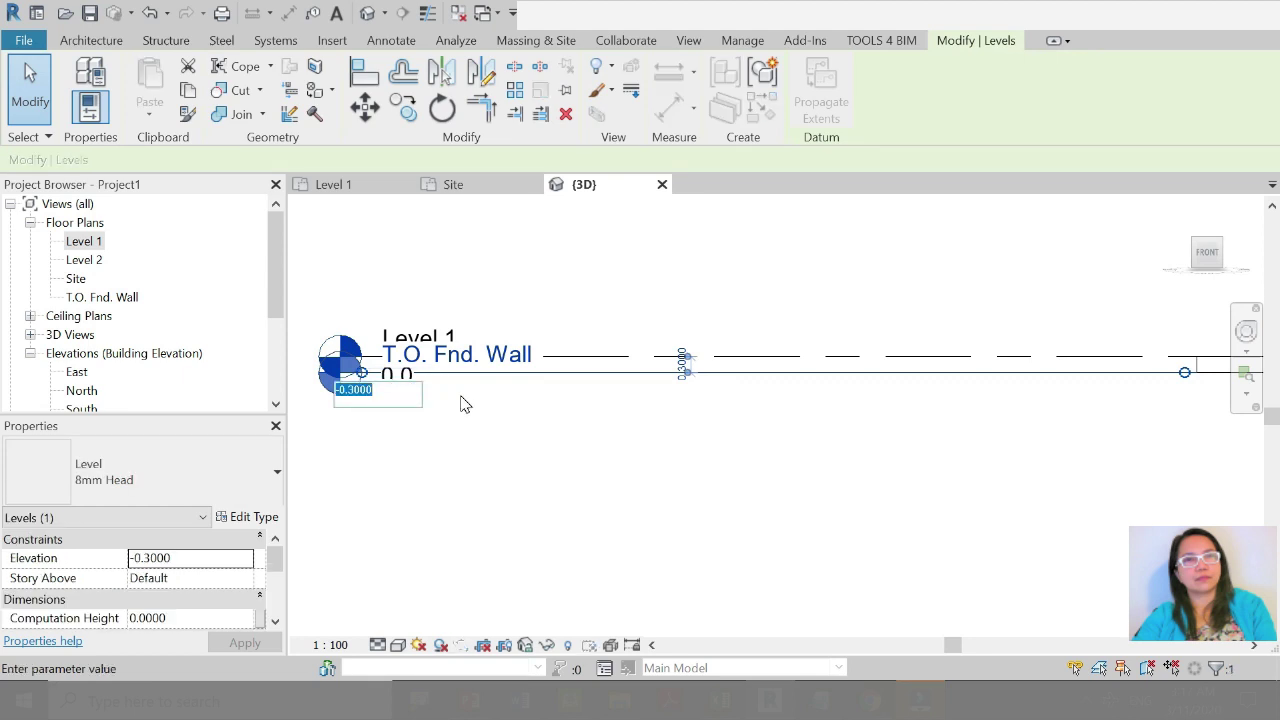
pyautogui.press('Return')
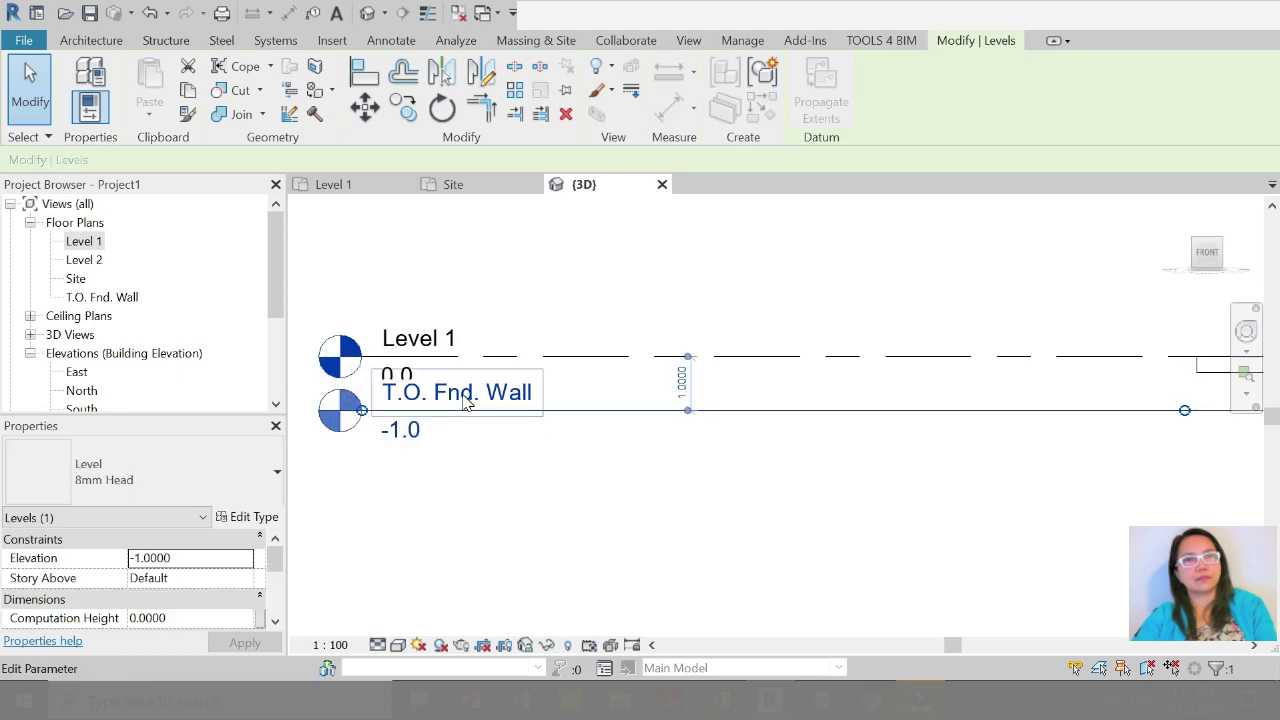
pyautogui.click(465, 400)
pyautogui.click(690, 453)
# Step: Select the Level 2 level line in the front view
pyautogui.scroll(2, 606, 429)
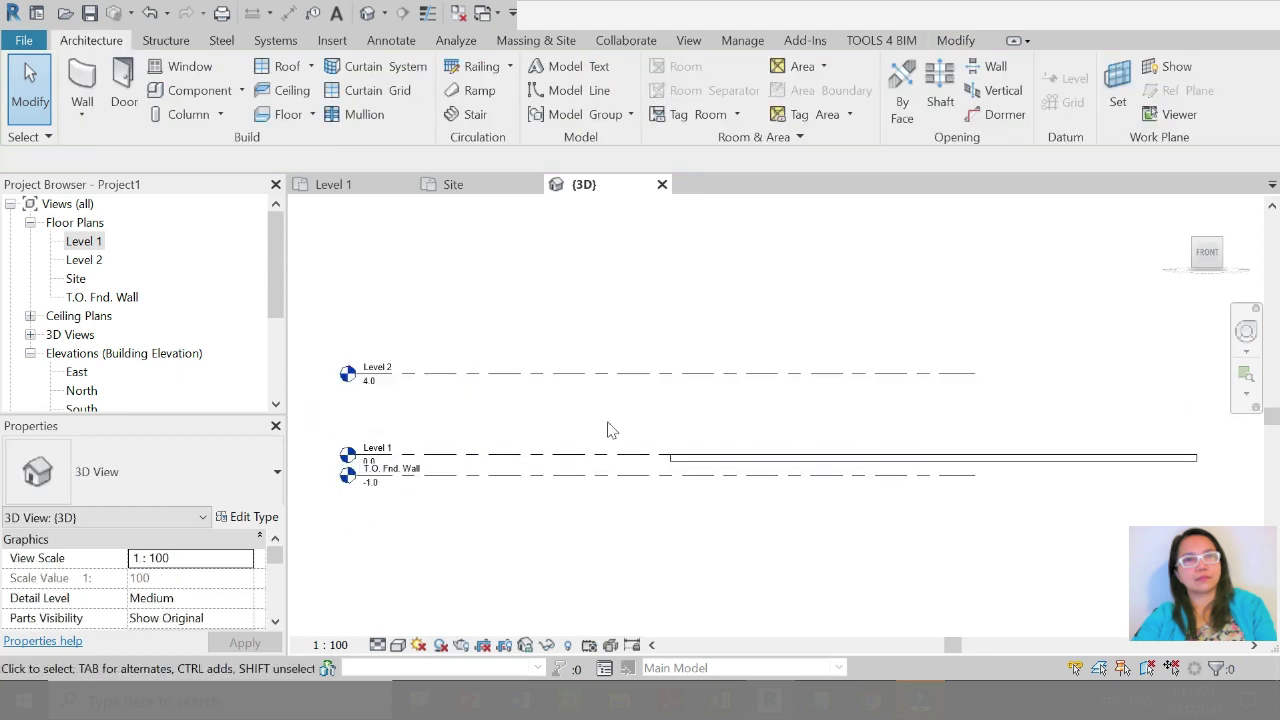
pyautogui.scroll(2, 565, 465)
pyautogui.scroll(-3, 565, 465)
pyautogui.scroll(-1, 634, 481)
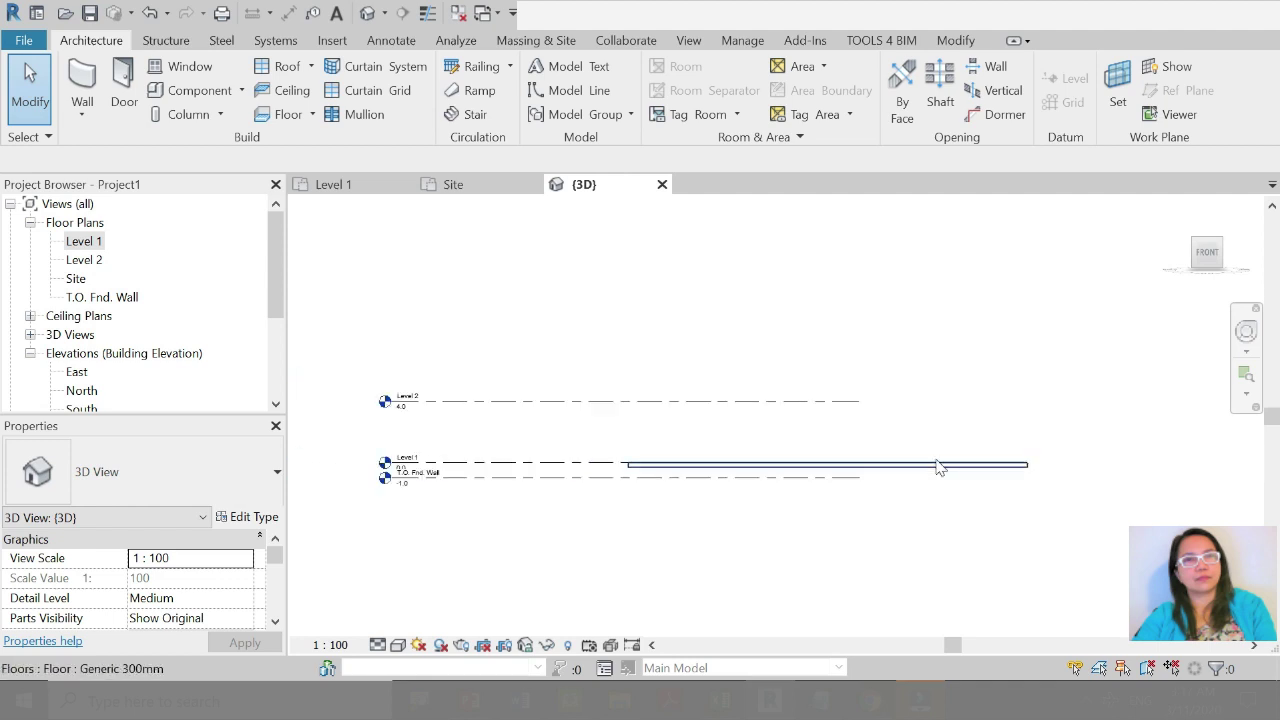
pyautogui.click(952, 440)
pyautogui.click(543, 423)
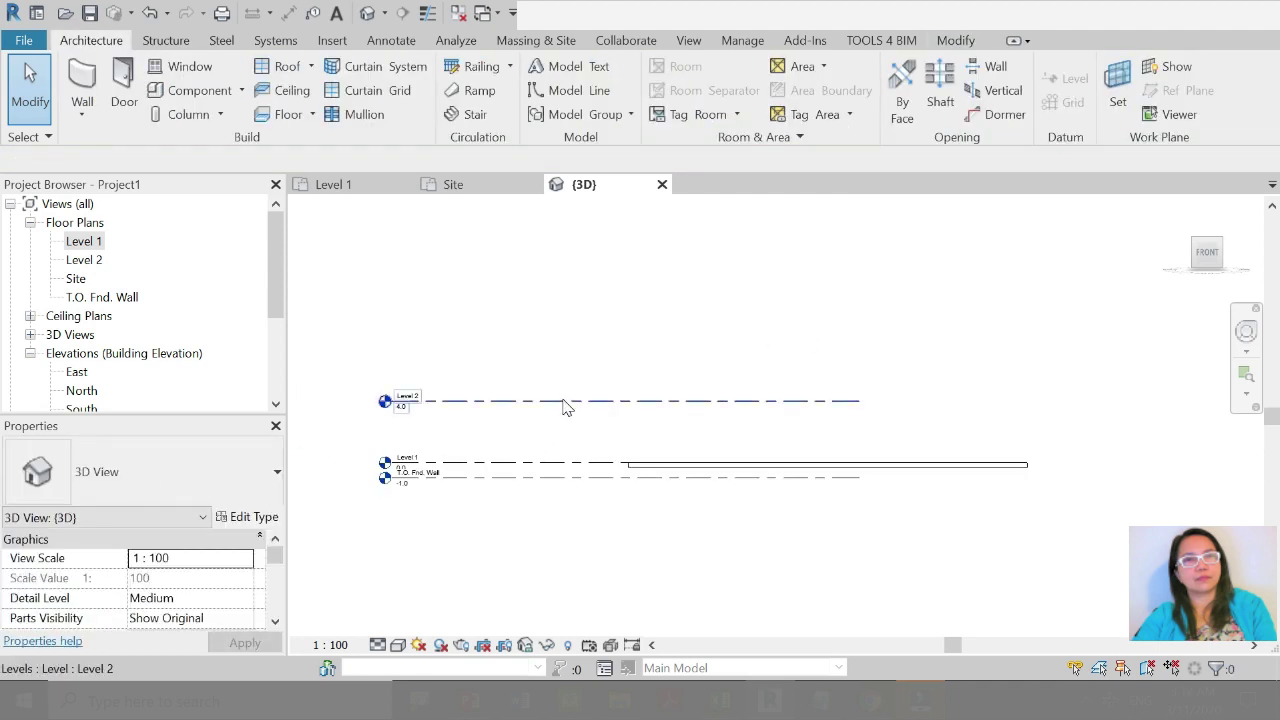
pyautogui.click(565, 401)
# Step: Array Level 2 upward as 4 items spaced 4.0 apart
pyautogui.click(513, 90)
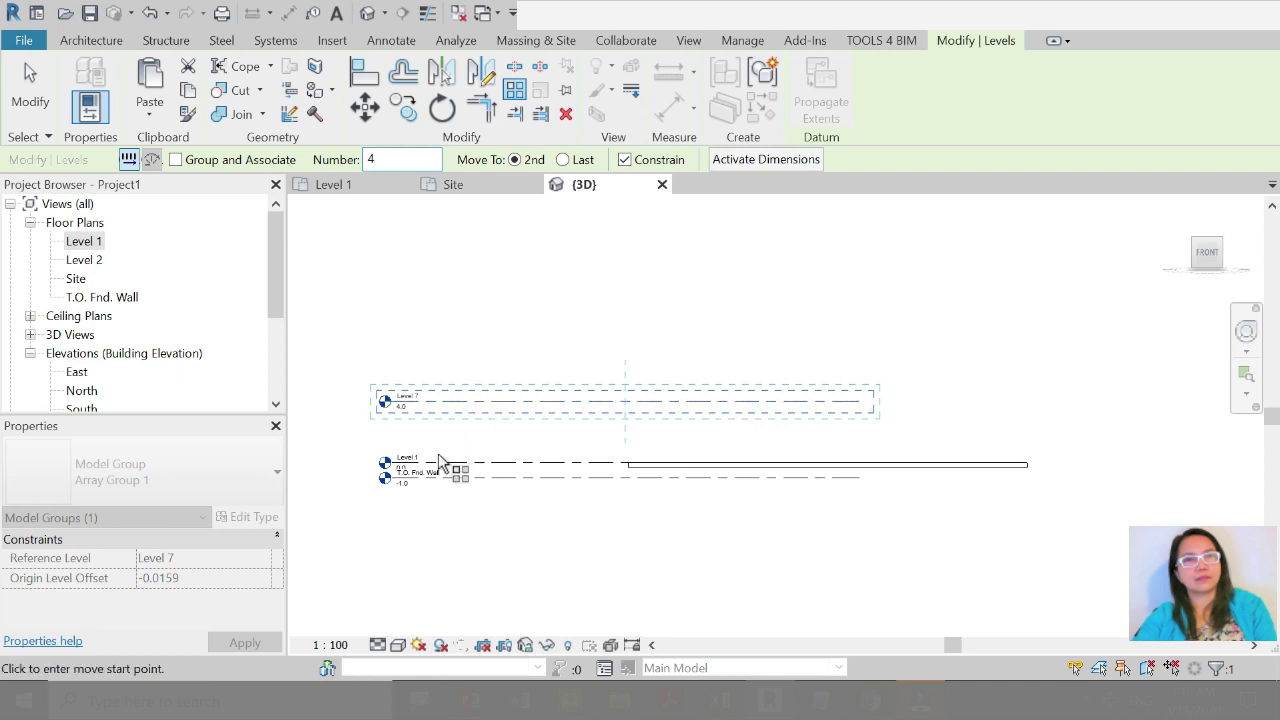
pyautogui.click(859, 466)
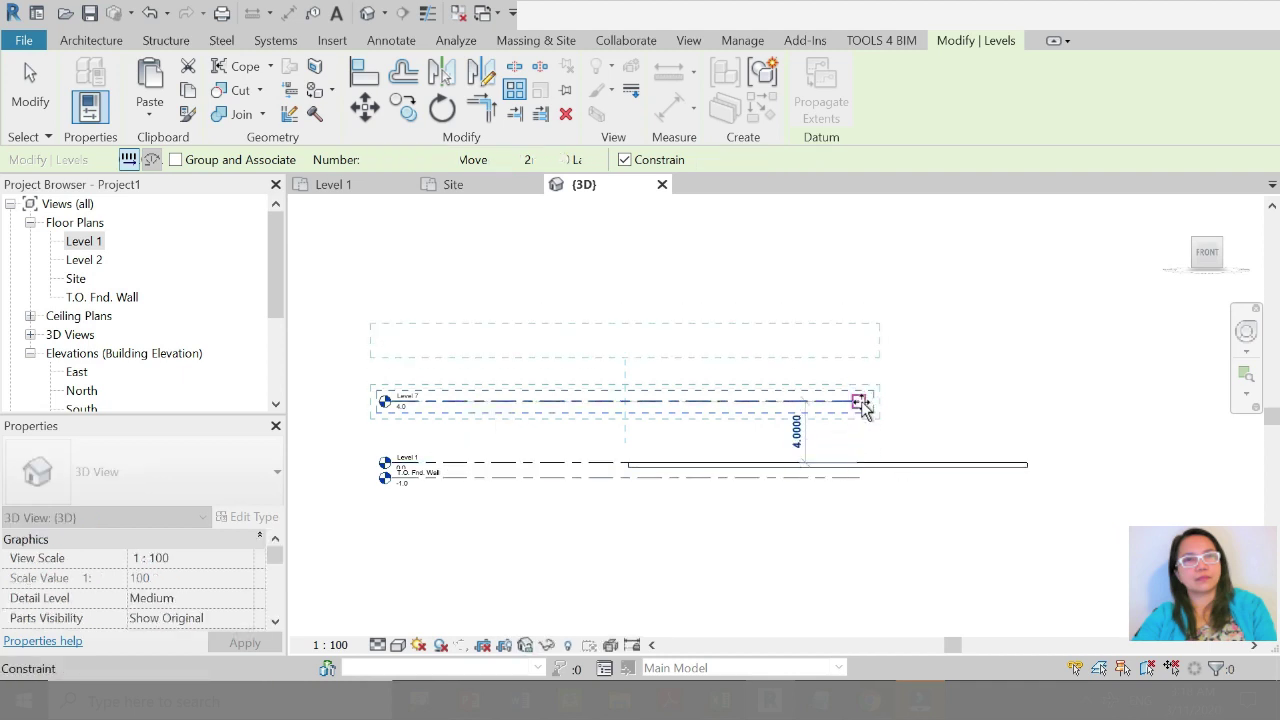
pyautogui.click(858, 401)
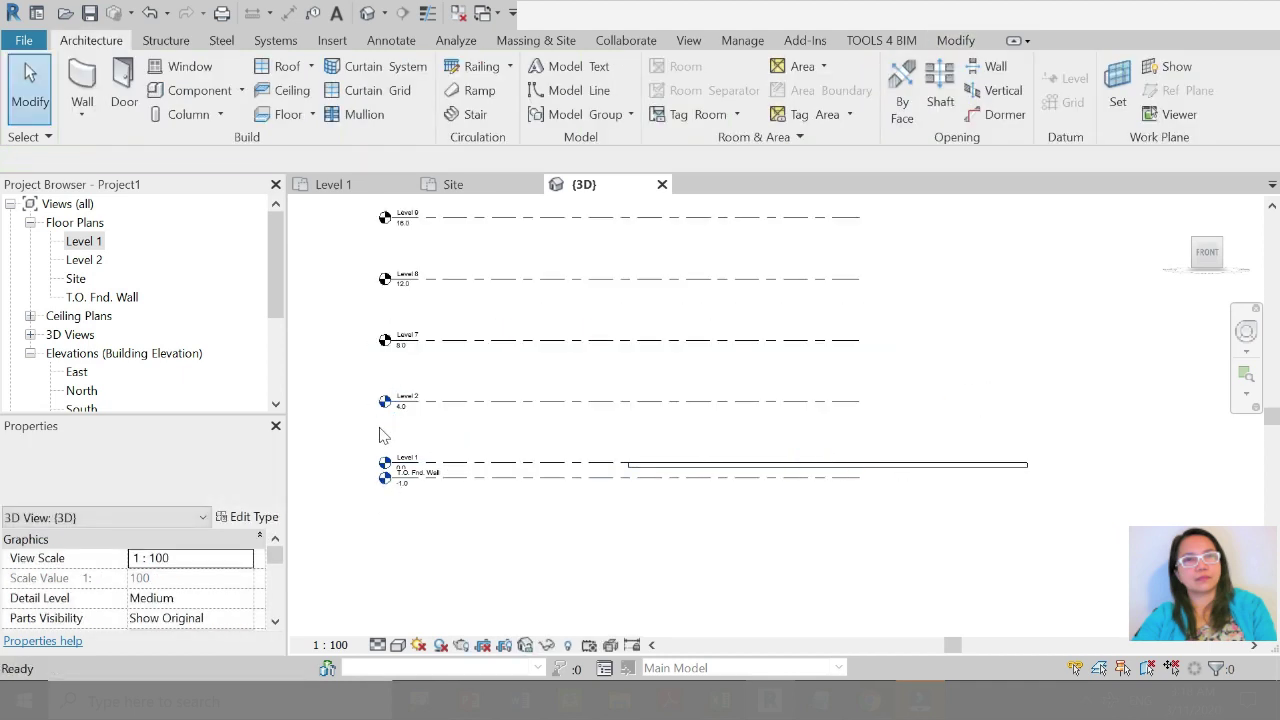
pyautogui.scroll(5, 380, 436)
pyautogui.scroll(-3, 557, 437)
pyautogui.scroll(2, 555, 300)
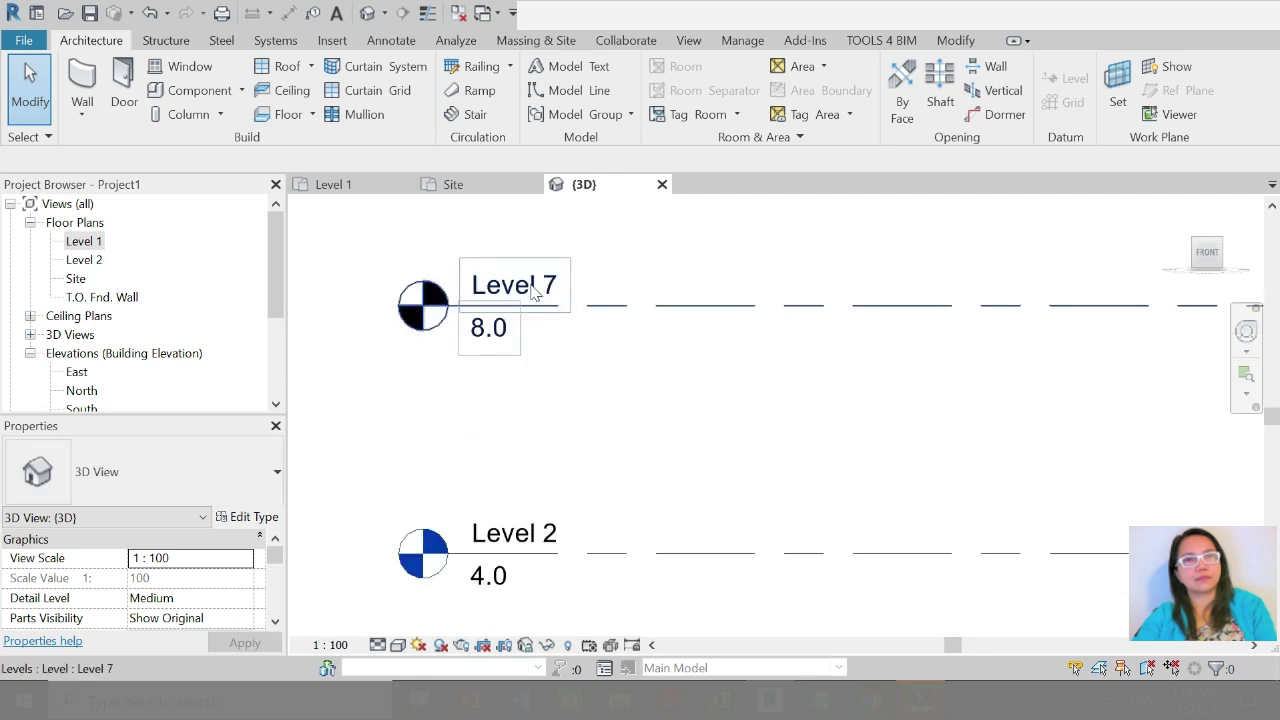
# Step: Rename the new levels at 8.0, 12.0 and 16.0 to Level 3, Level 4 and ROOF DECK
pyautogui.doubleClick(530, 288)
pyautogui.write('3')
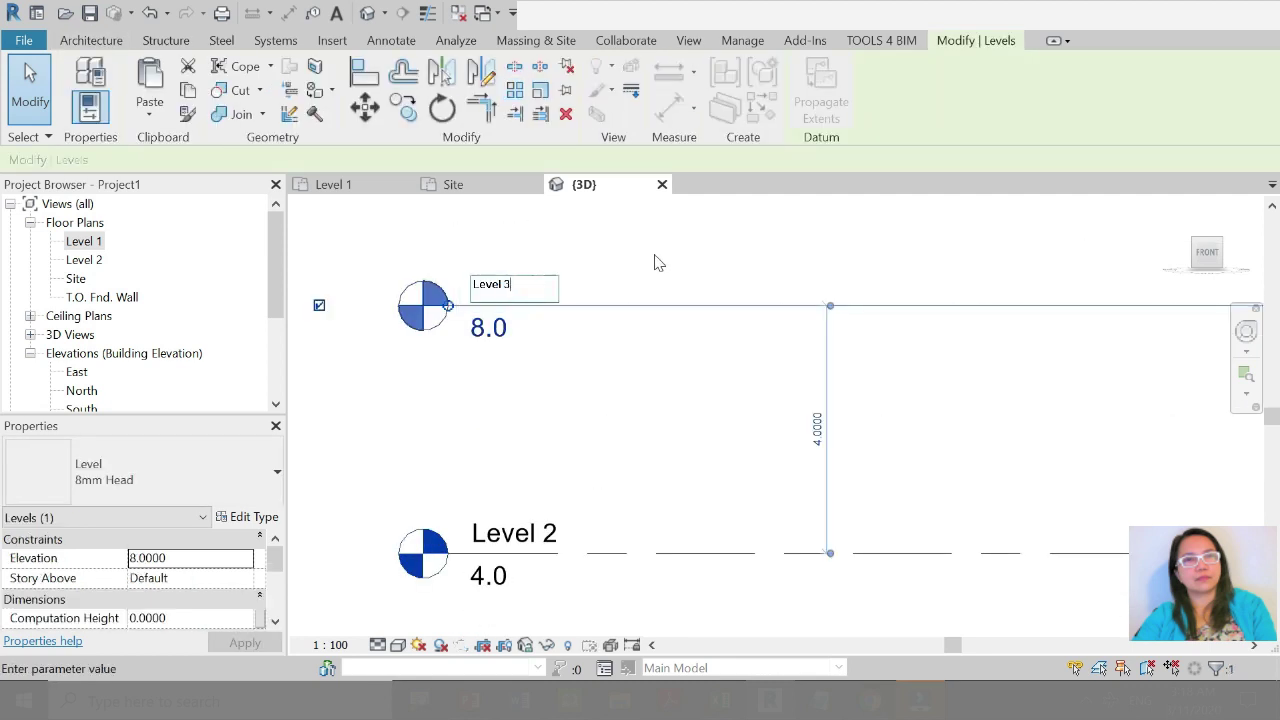
pyautogui.press('Return')
pyautogui.scroll(-3, 658, 262)
pyautogui.scroll(2, 580, 450)
pyautogui.scroll(1, 555, 470)
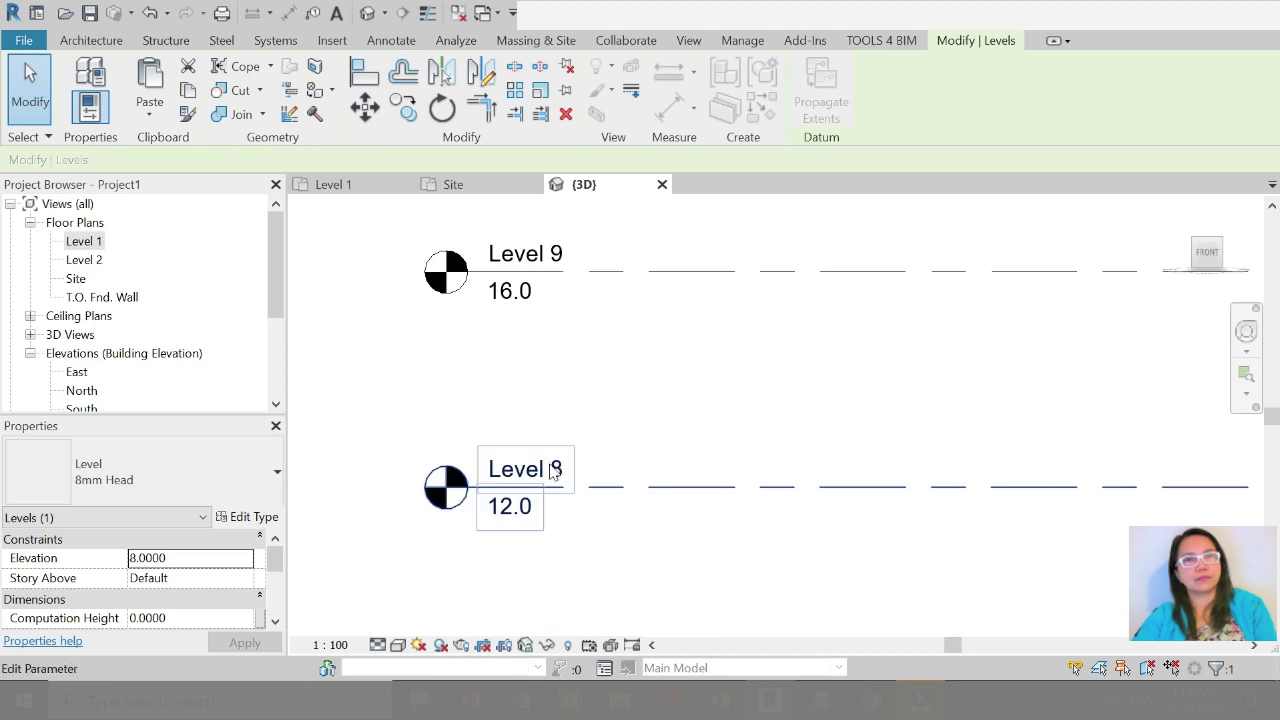
pyautogui.doubleClick(554, 470)
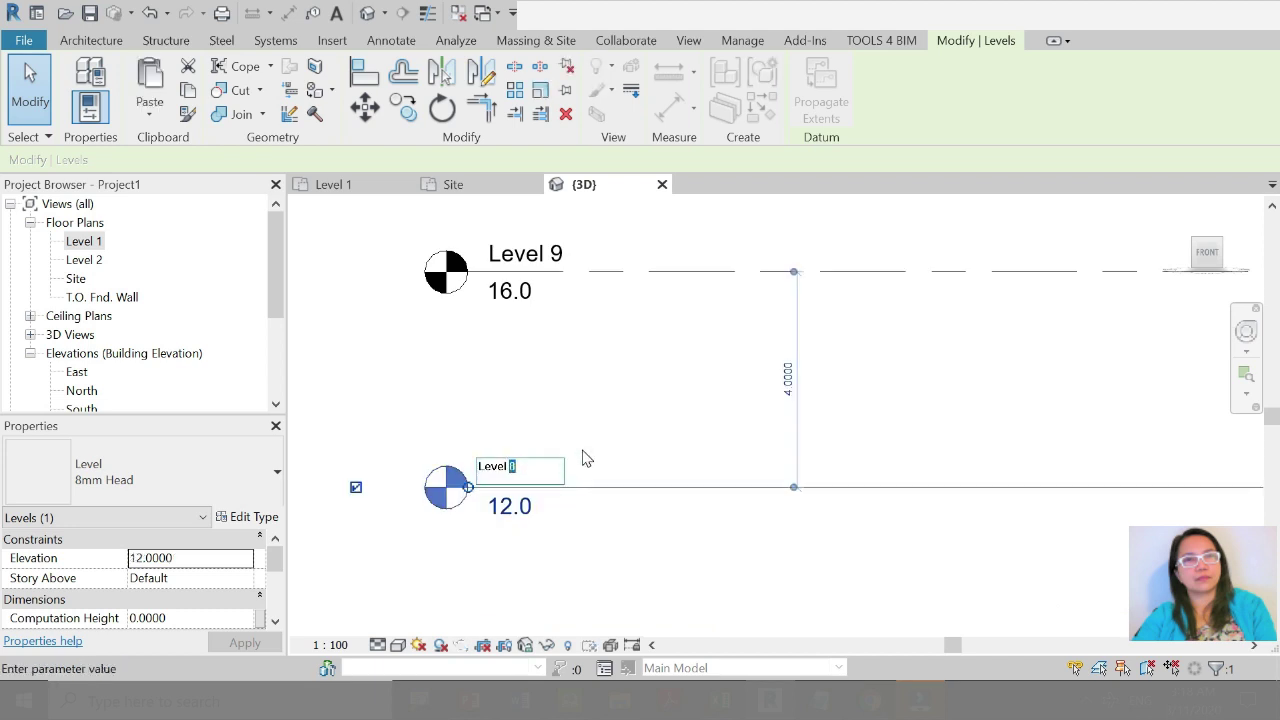
pyautogui.write('4')
pyautogui.press('Return')
pyautogui.doubleClick(525, 253)
pyautogui.write('ROOF DECK')
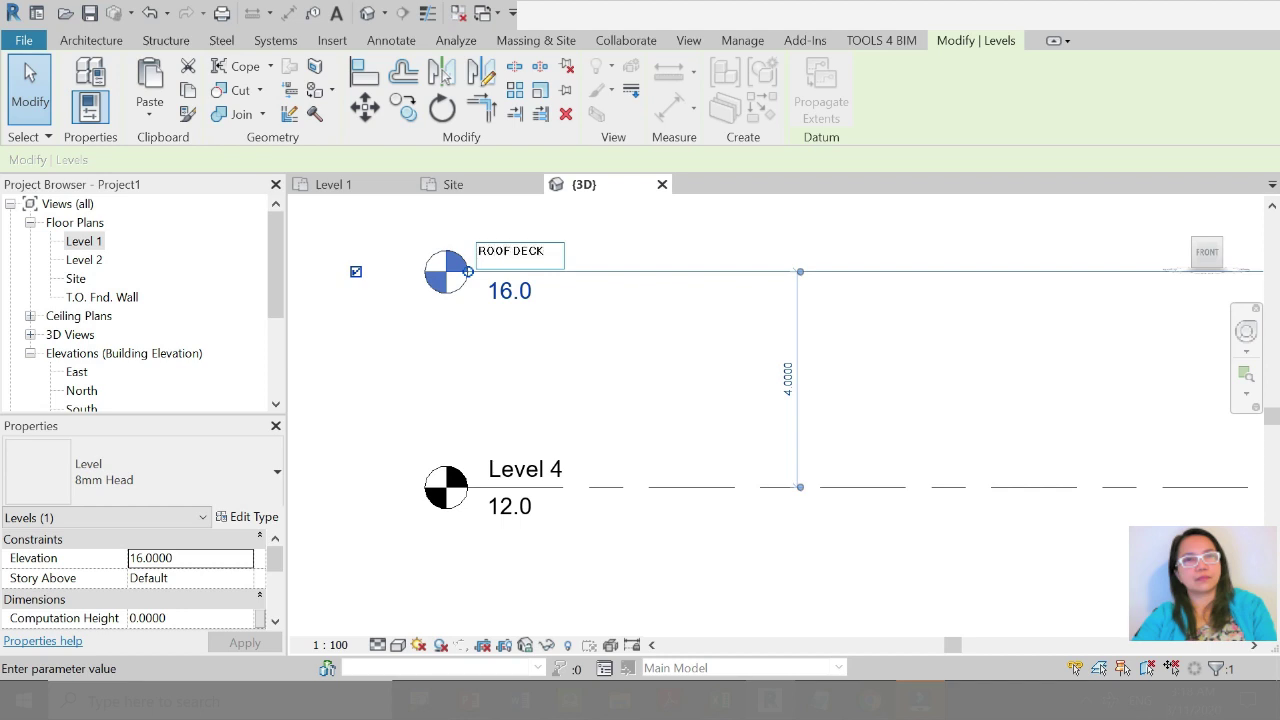
pyautogui.press('Return')
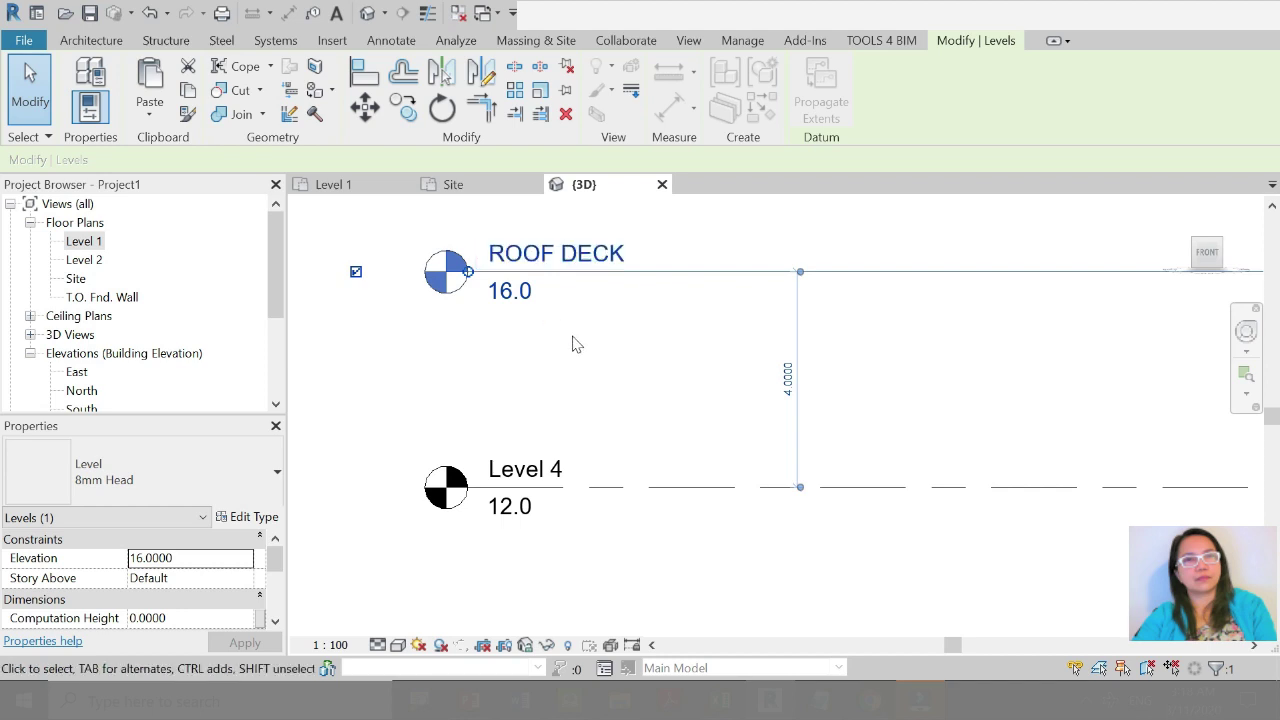
pyautogui.scroll(-3, 571, 343)
pyautogui.scroll(-1, 657, 400)
pyautogui.press('Escape')
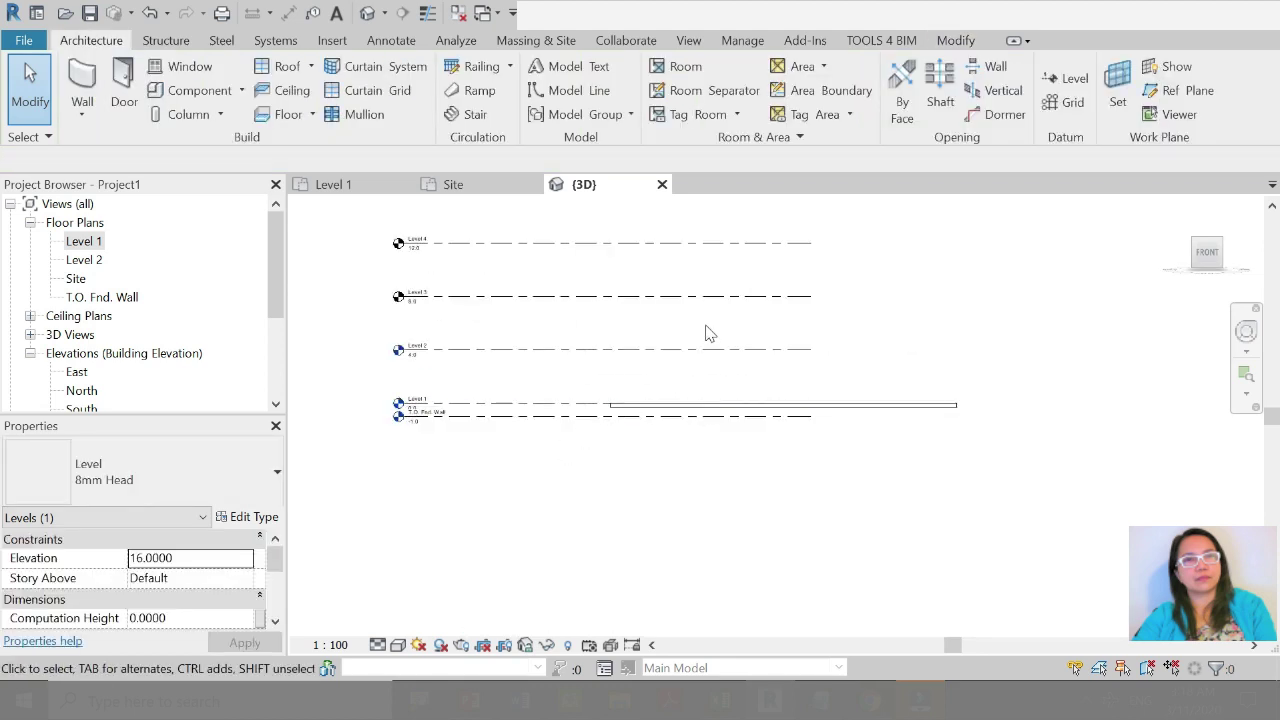
pyautogui.scroll(-2, 562, 445)
pyautogui.scroll(2, 690, 371)
pyautogui.click(732, 459)
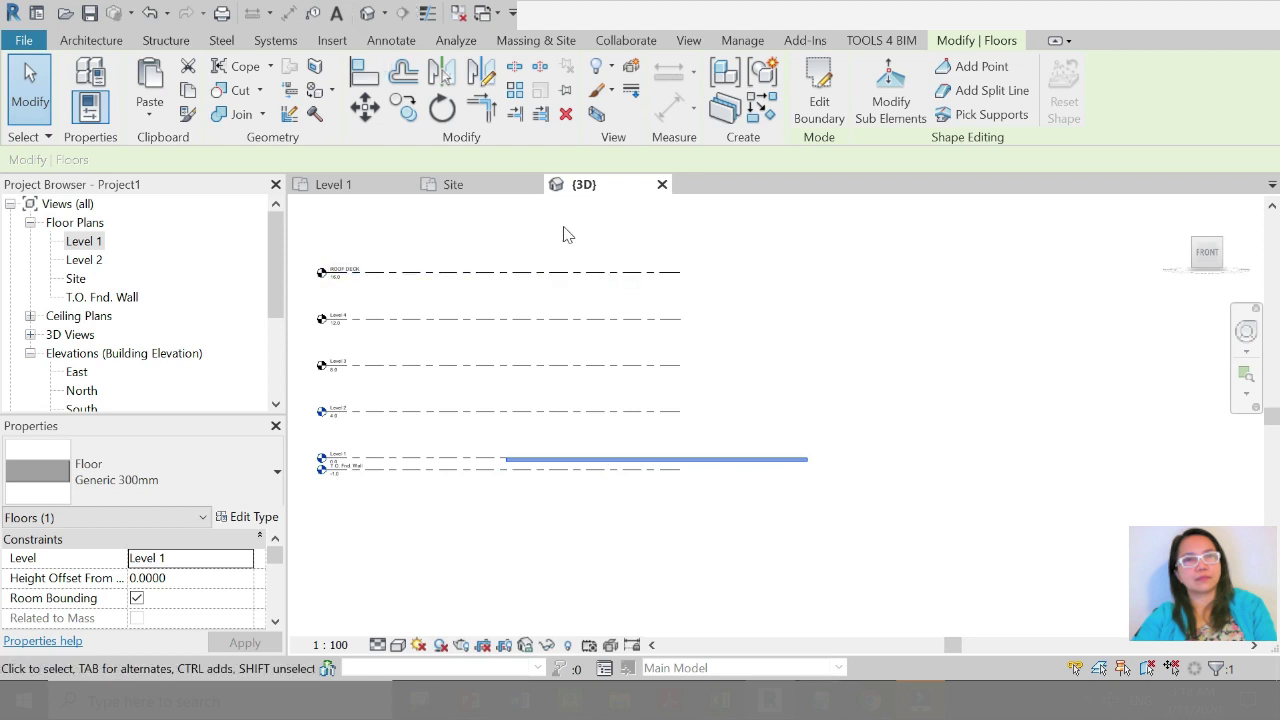
pyautogui.click(535, 240)
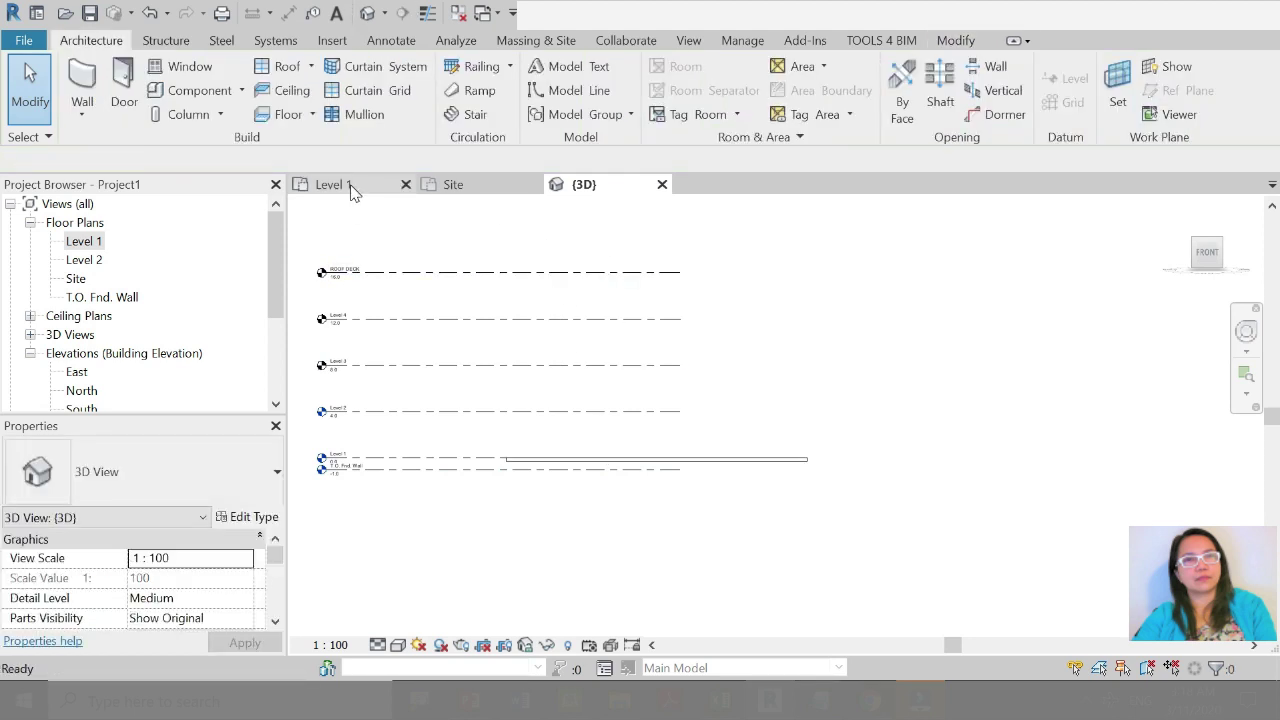
# Step: Paste the Level 1 Generic 300mm floor aligned onto Level 2 through ROOF DECK
pyautogui.click(398, 645)
pyautogui.click(420, 564)
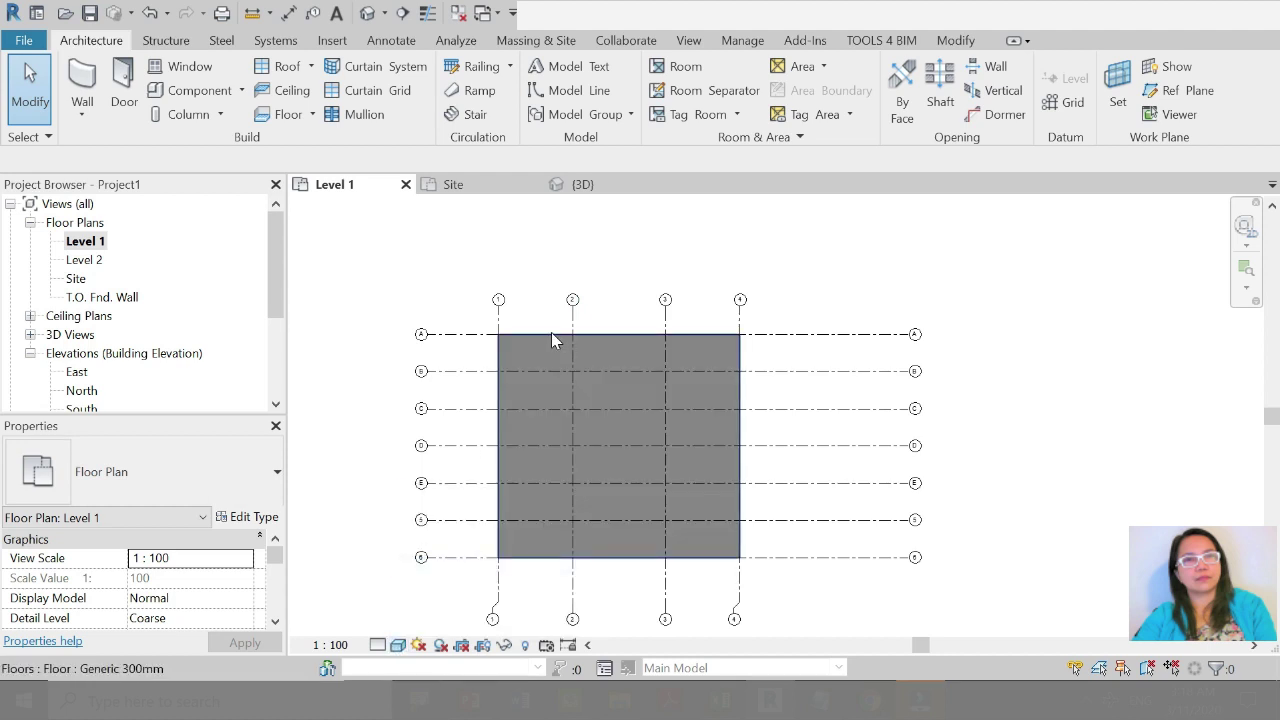
pyautogui.click(550, 331)
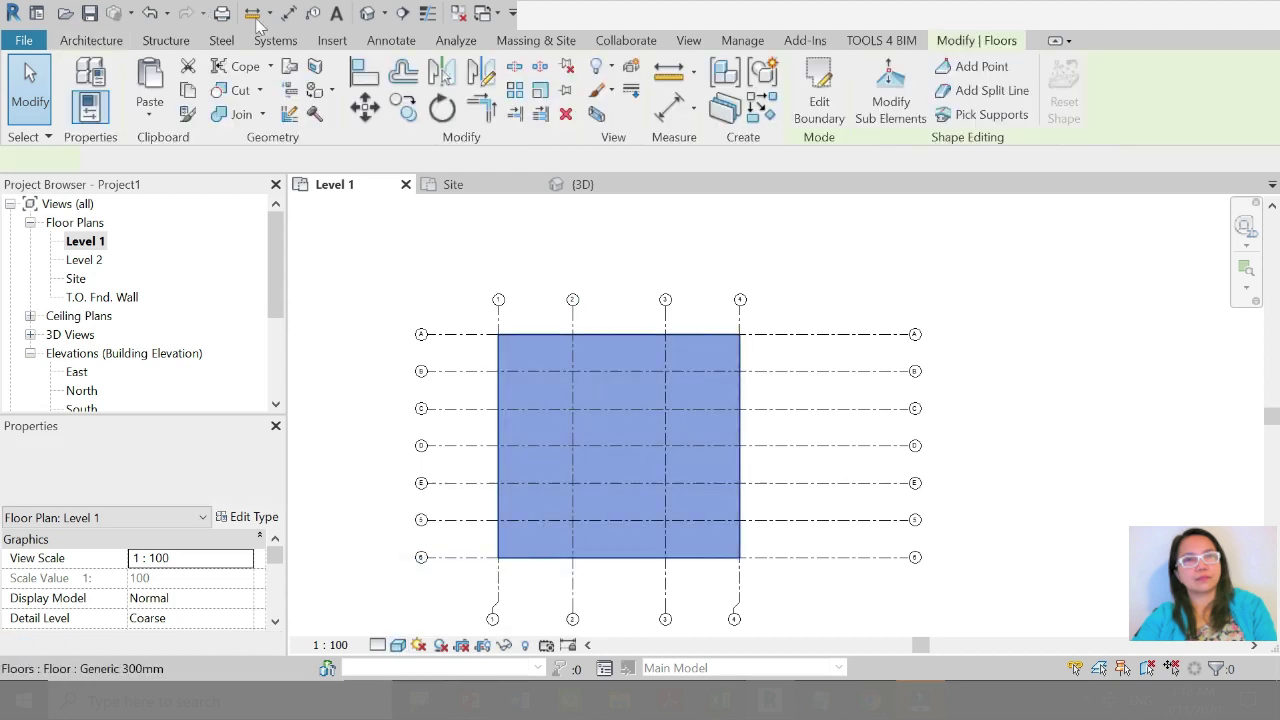
pyautogui.click(152, 120)
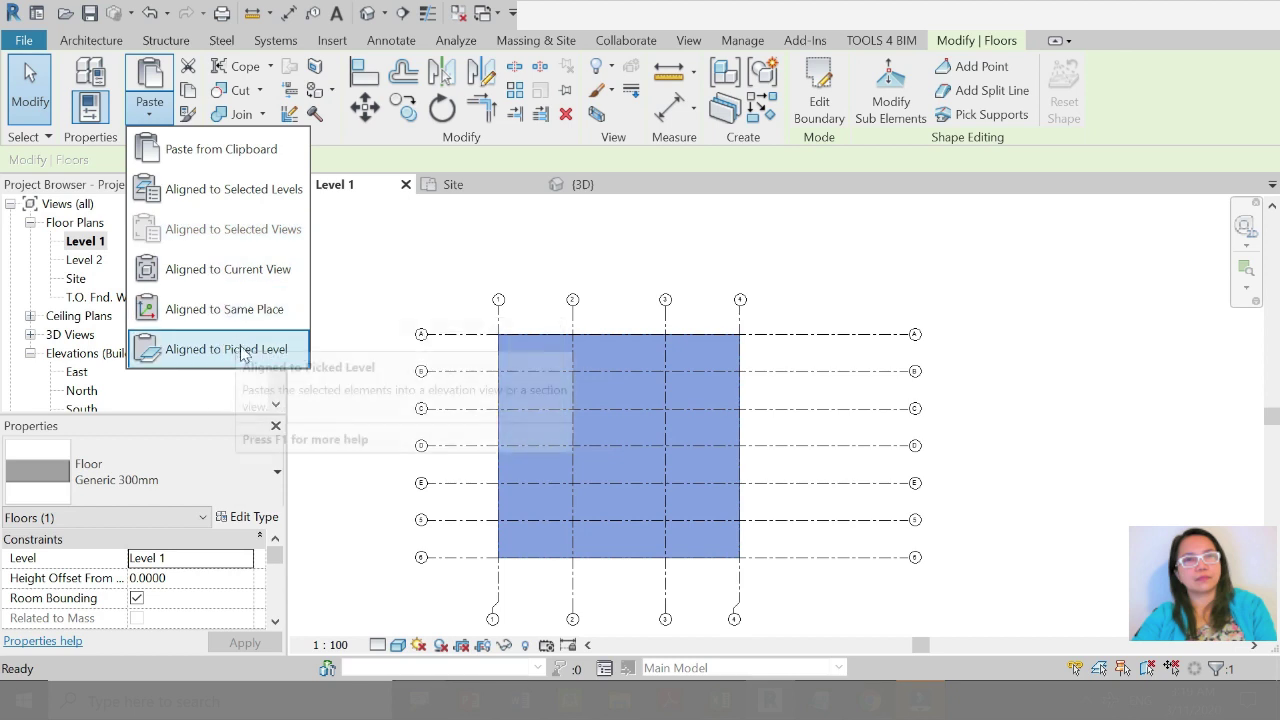
pyautogui.click(505, 224)
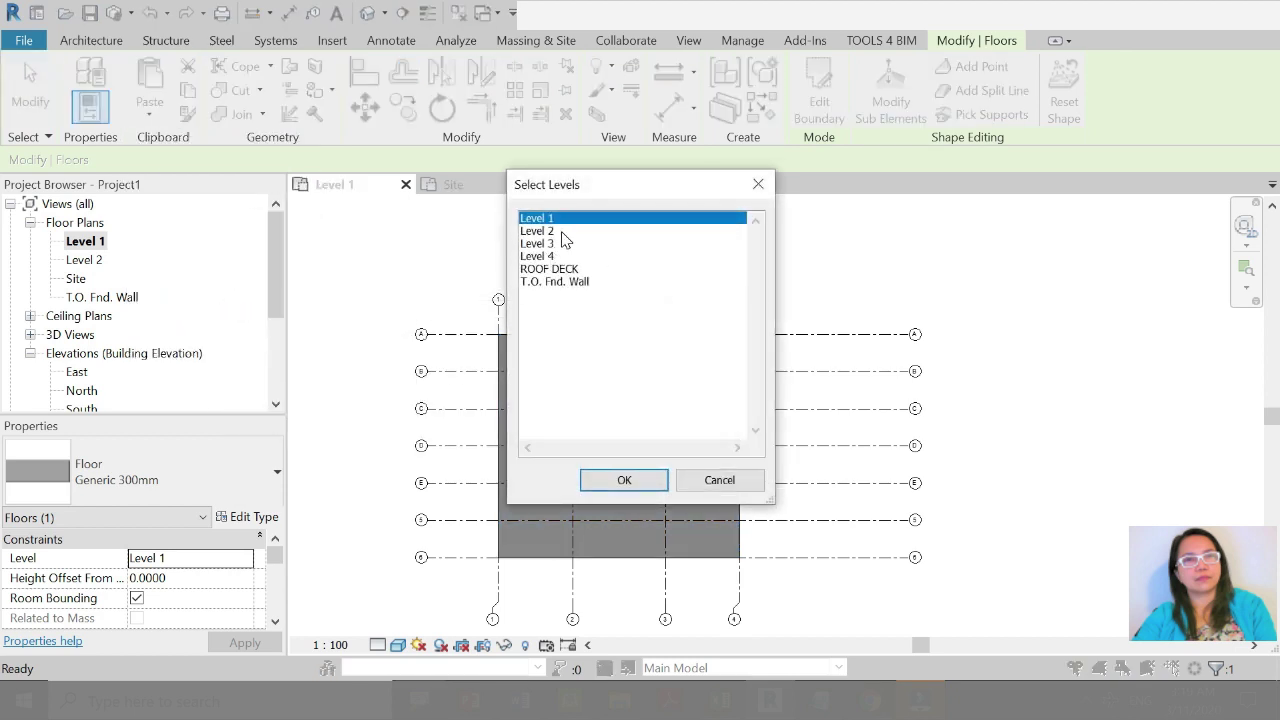
pyautogui.click(562, 231)
pyautogui.keyDown('shift'); pyautogui.click(563, 270); pyautogui.keyUp('shift')
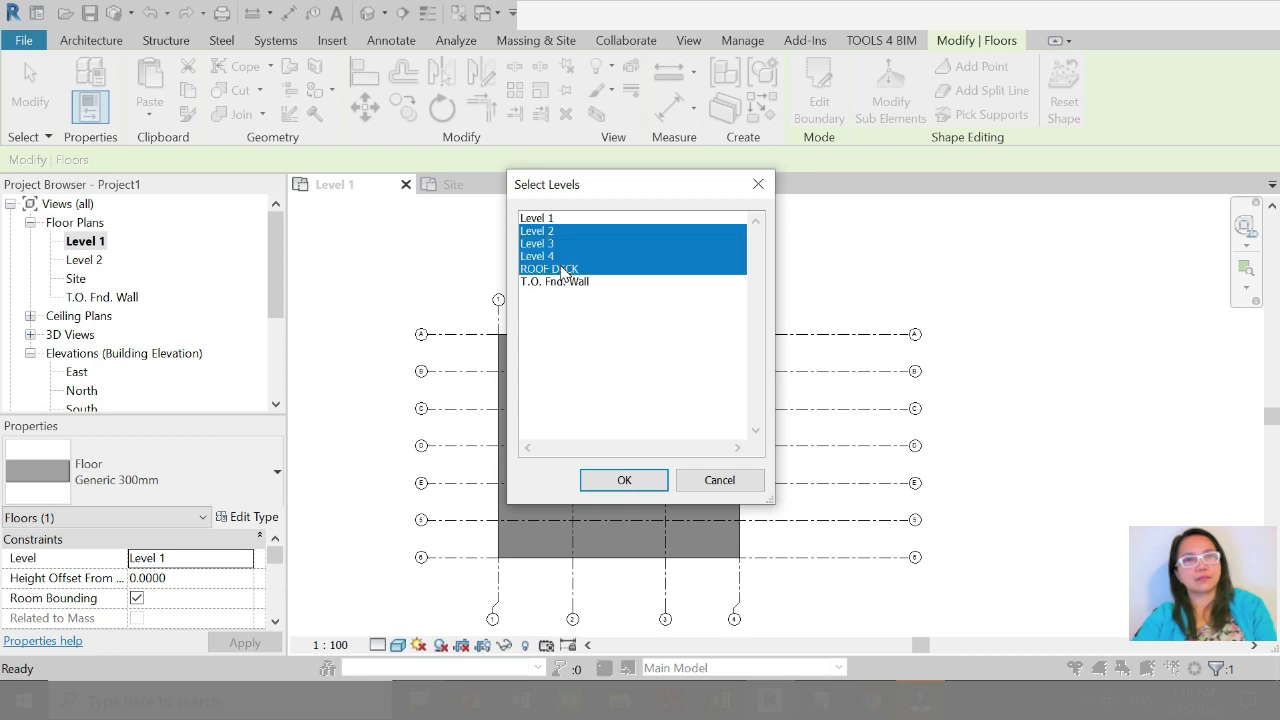
pyautogui.click(624, 481)
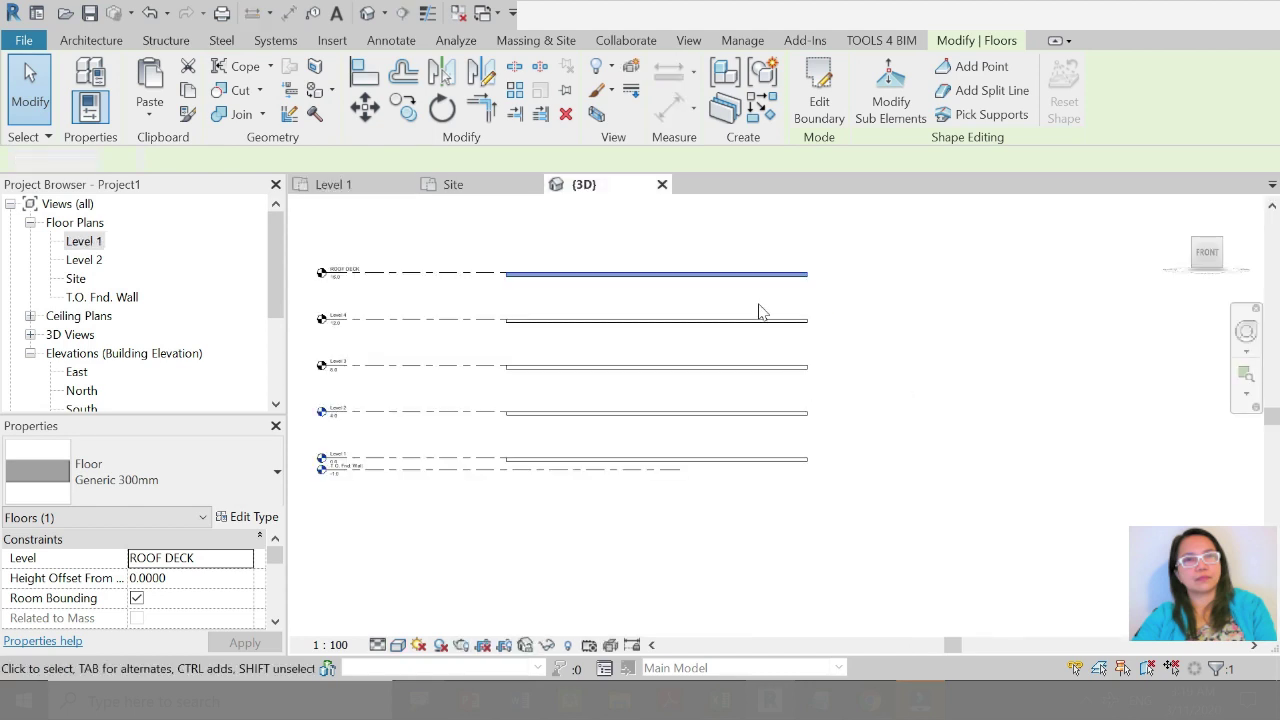
pyautogui.press('Escape')
# Step: Stretch the ROOF DECK level line further to the right in the 3D view
pyautogui.click(700, 273)
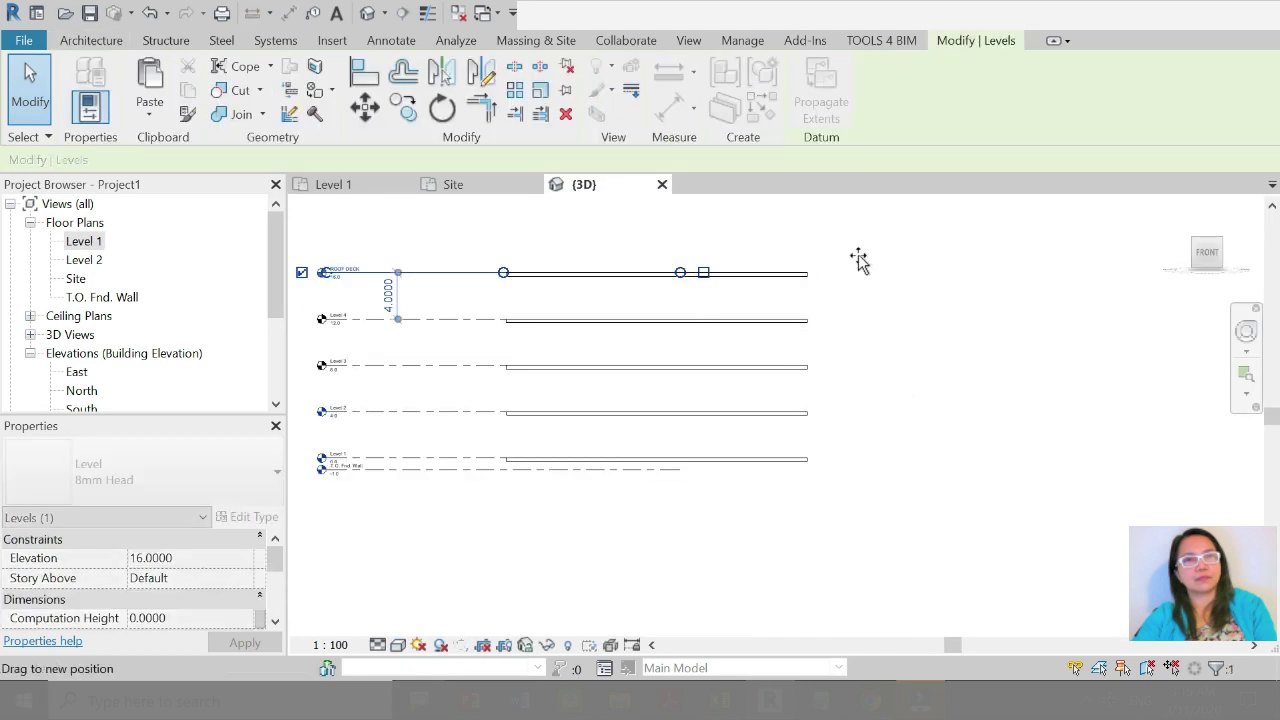
pyautogui.moveTo(859, 260); pyautogui.dragTo(877, 272)
pyautogui.click(1086, 400)
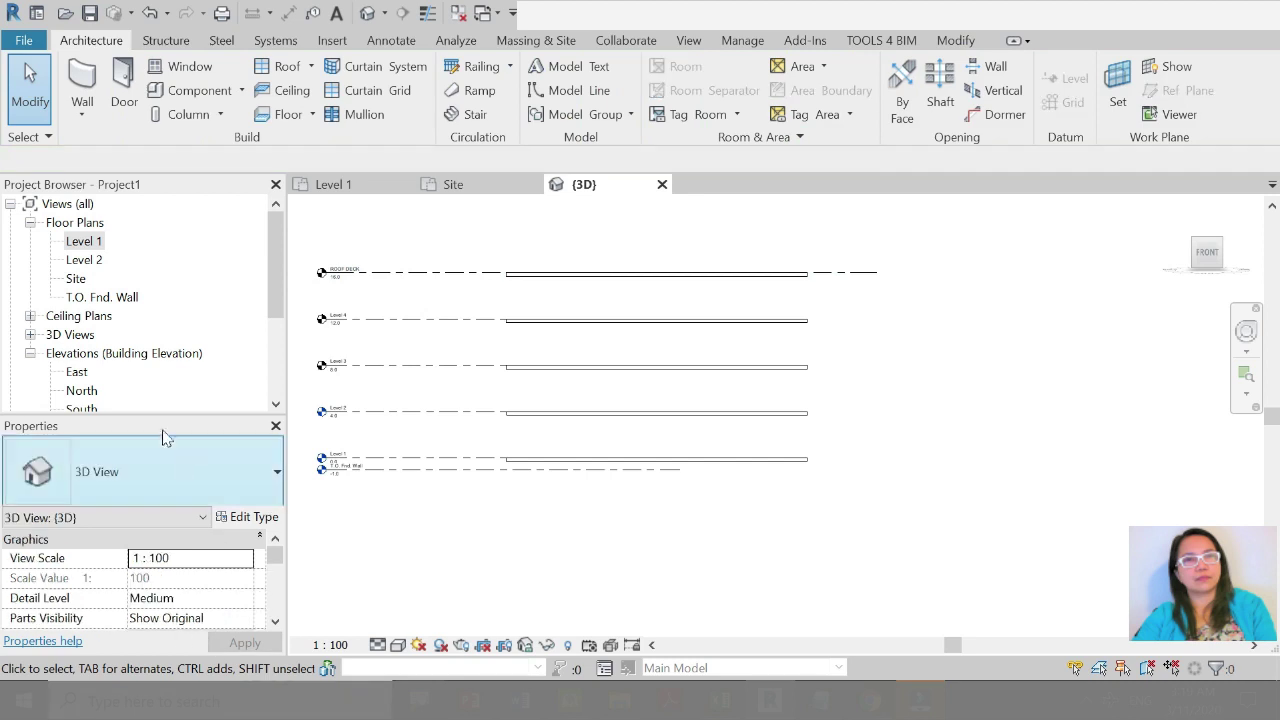
pyautogui.scroll(-1, 103, 378)
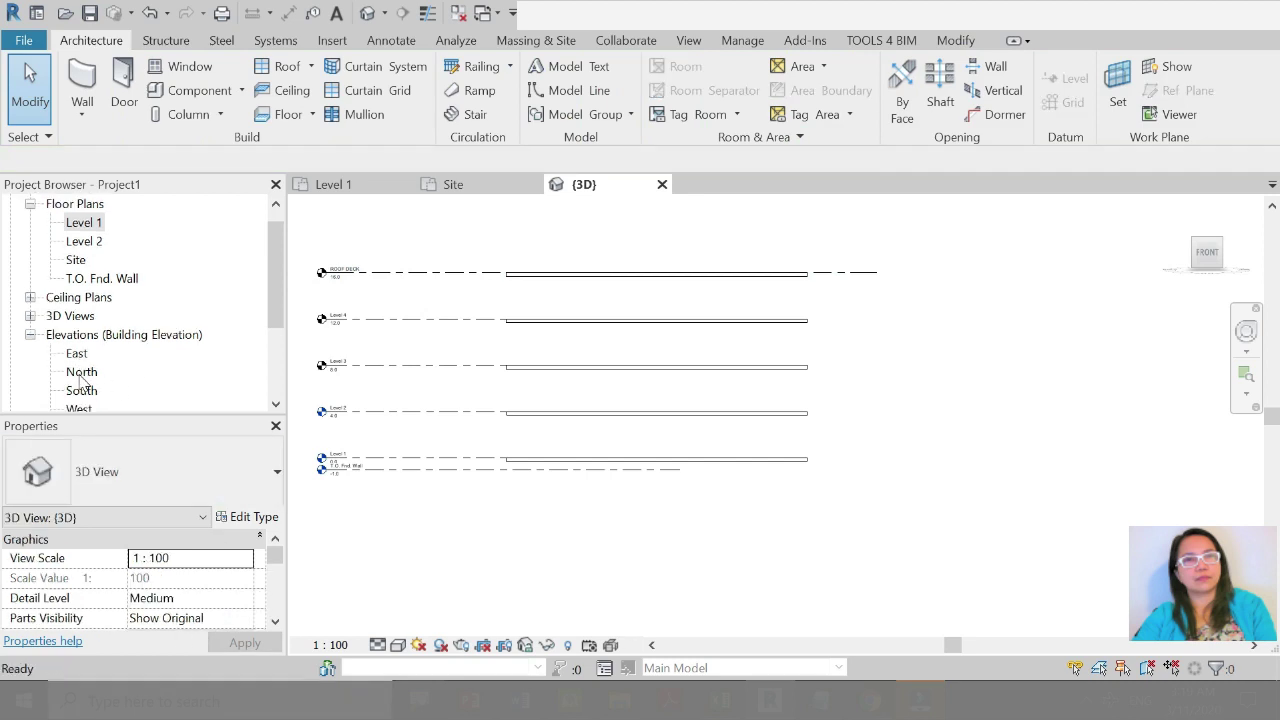
# Step: In the North elevation, raise grid 4's head to line up with grids 1–3
pyautogui.doubleClick(82, 372)
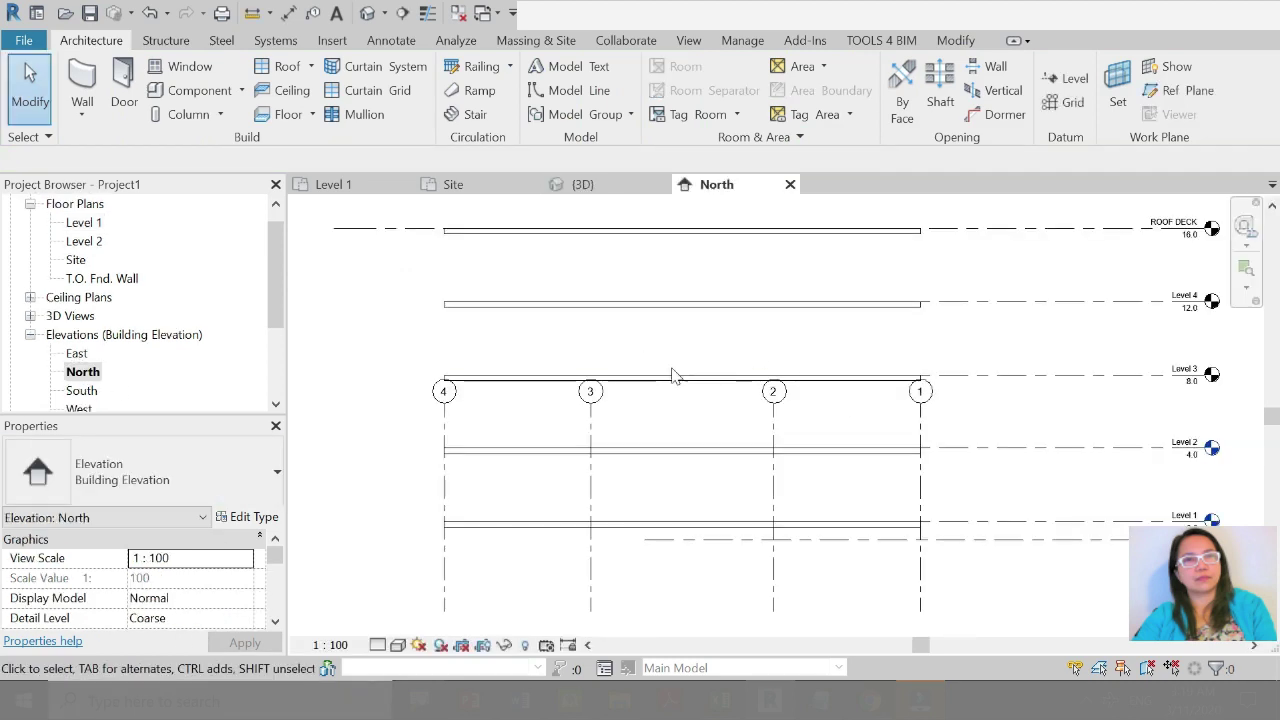
pyautogui.scroll(-3, 668, 385)
pyautogui.click(577, 389)
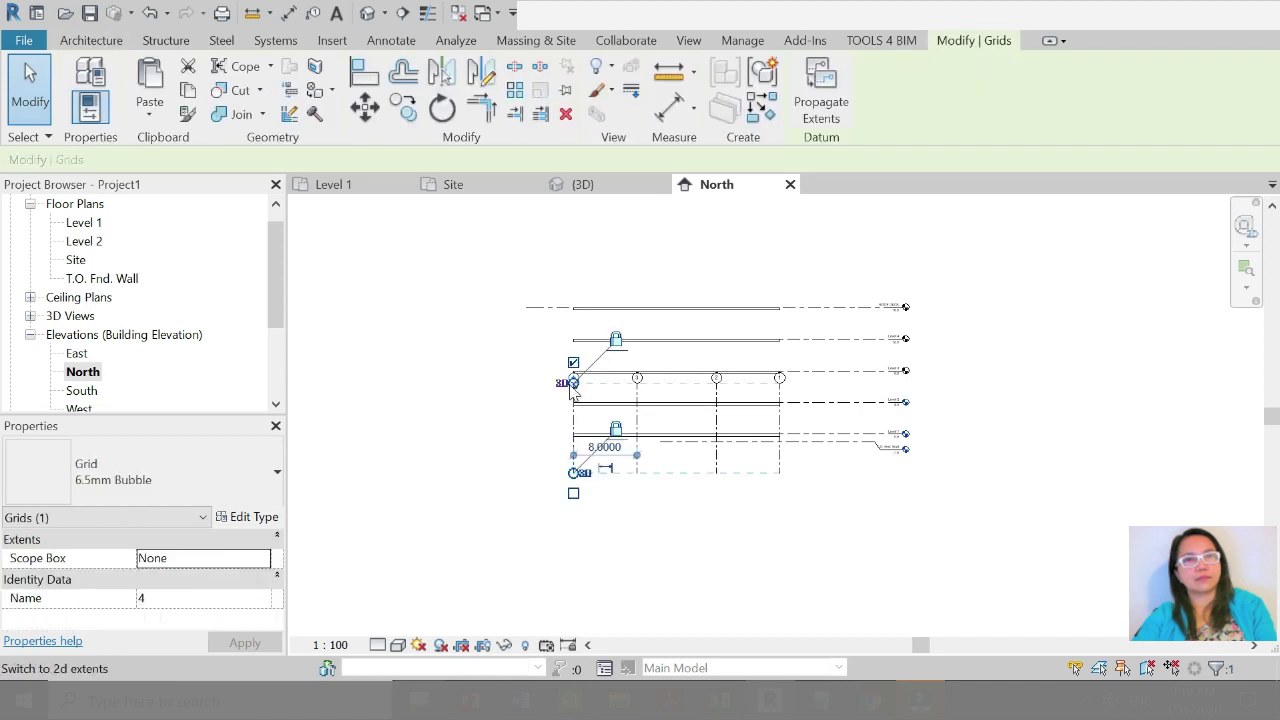
pyautogui.scroll(5, 572, 388)
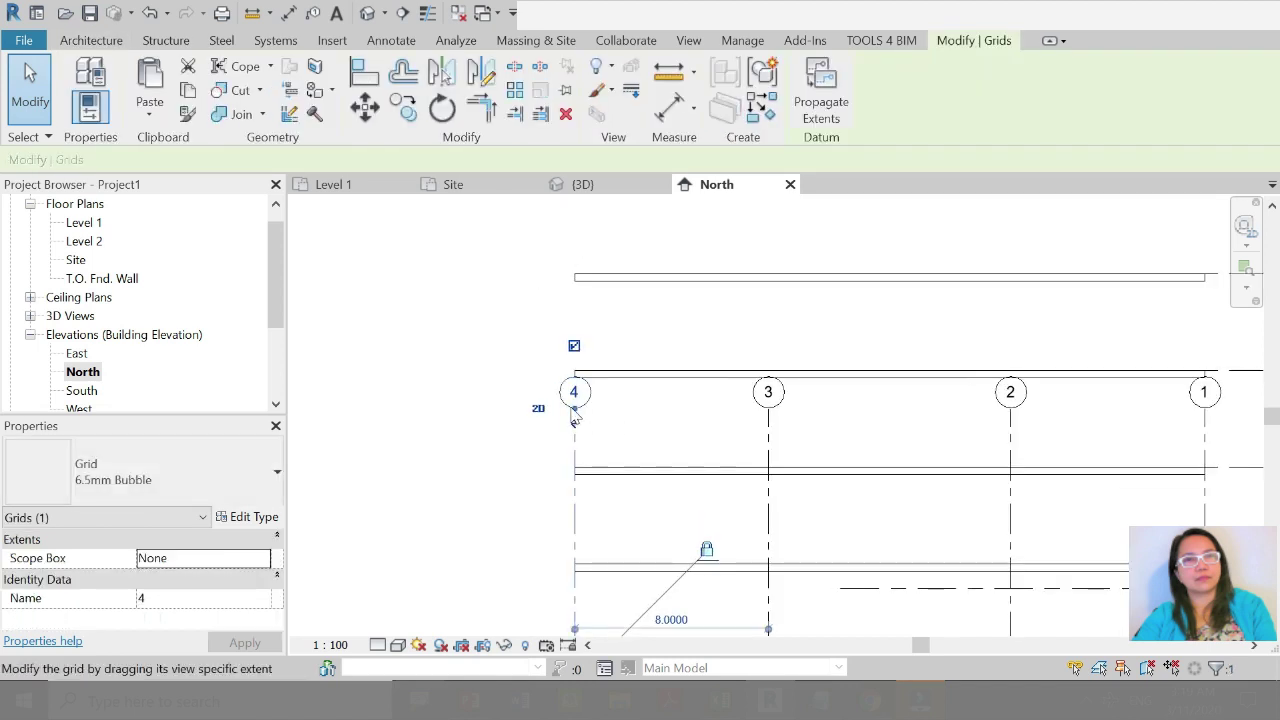
pyautogui.press('Escape')
pyautogui.click(768, 430)
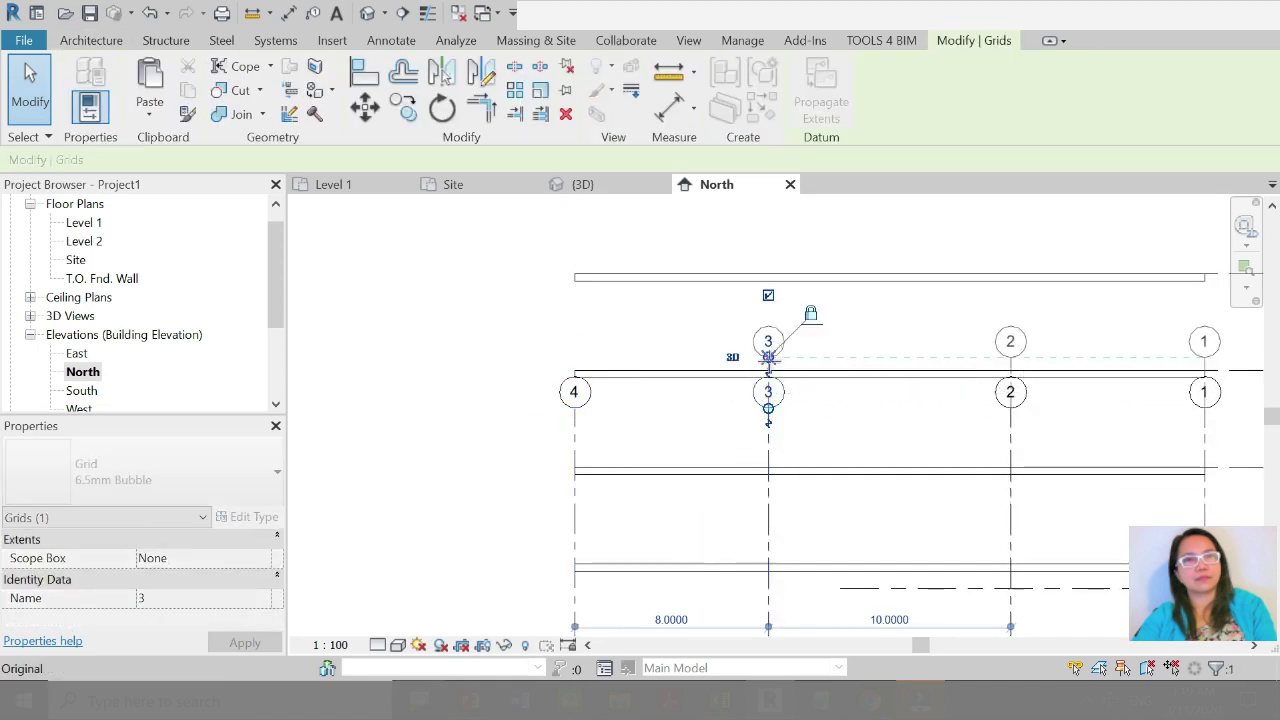
pyautogui.scroll(-3, 768, 385)
pyautogui.click(686, 395)
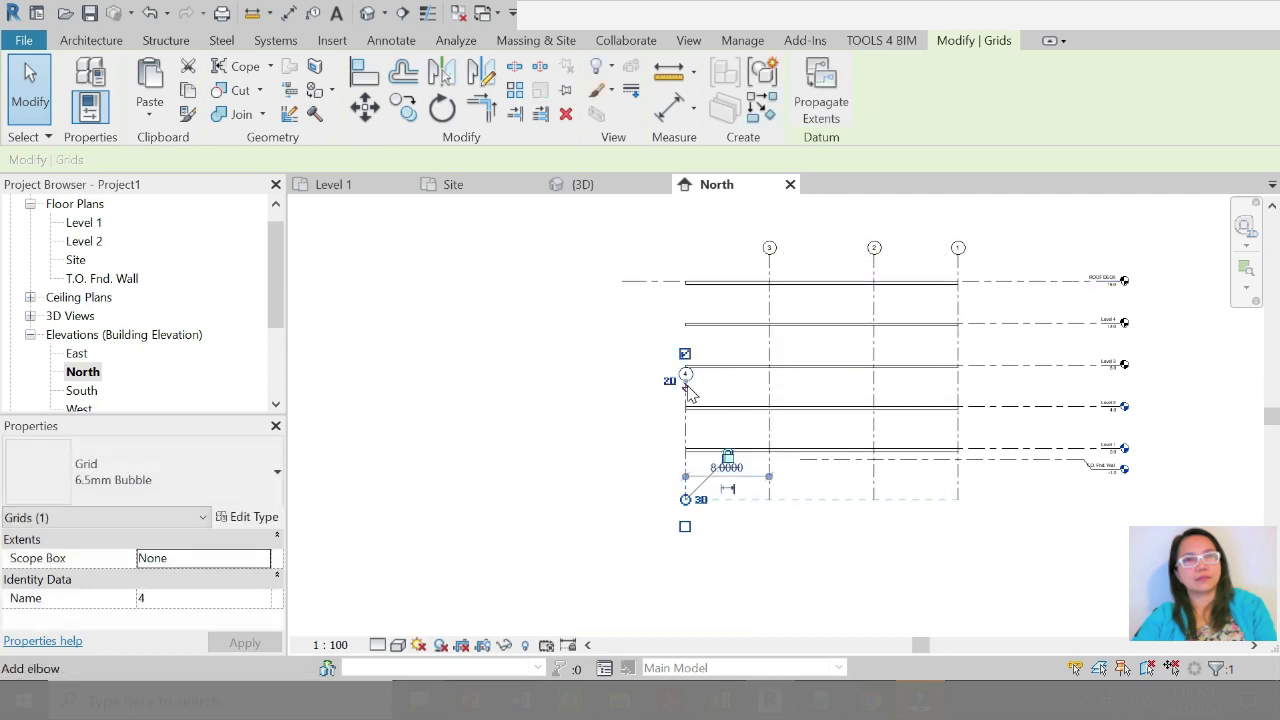
pyautogui.moveTo(686, 268); pyautogui.dragTo(686, 248)
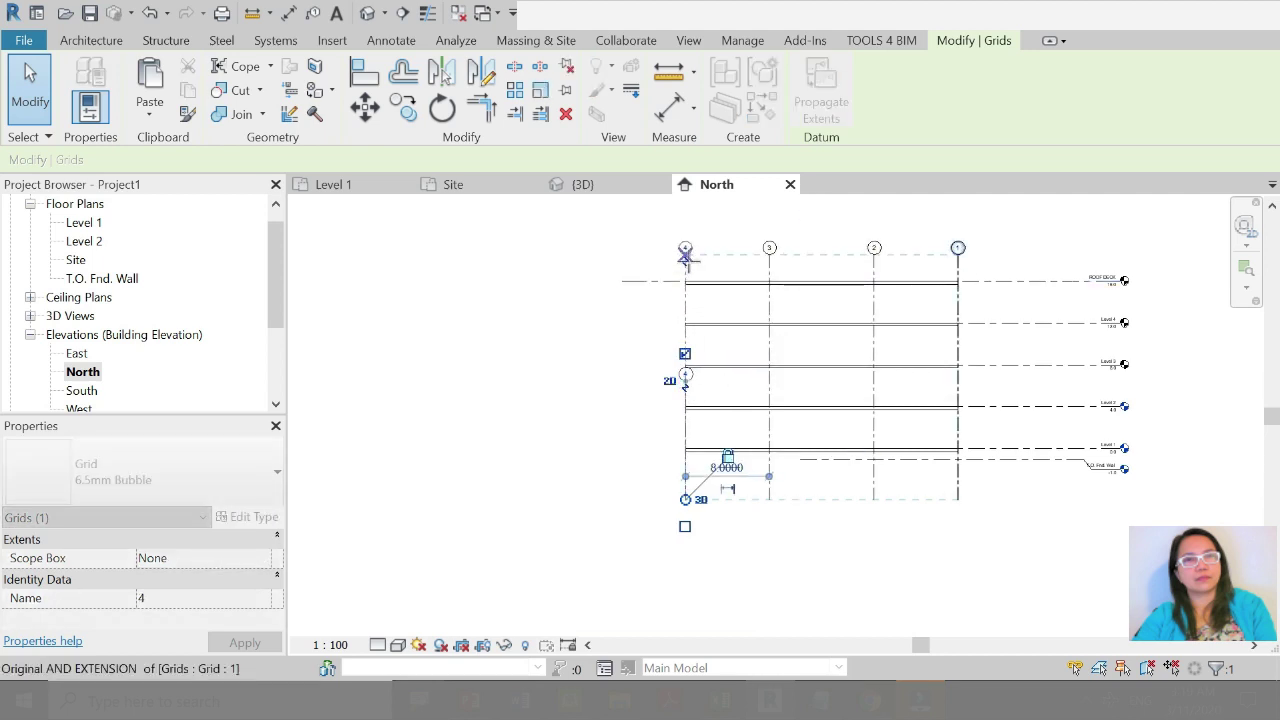
pyautogui.click(1029, 255)
# Step: Delete the upper floors and array the Level 1 floor upward at 4.0000 per level
pyautogui.moveTo(800, 402); pyautogui.dragTo(970, 428)
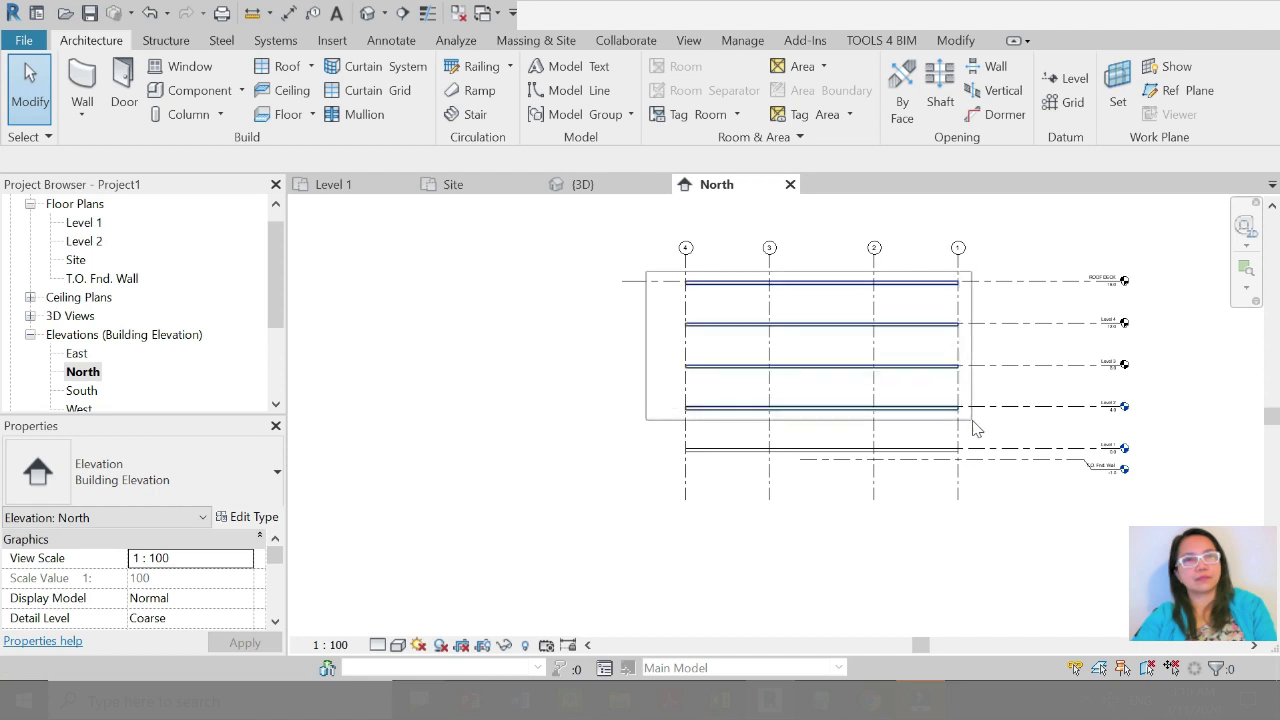
pyautogui.press('Delete')
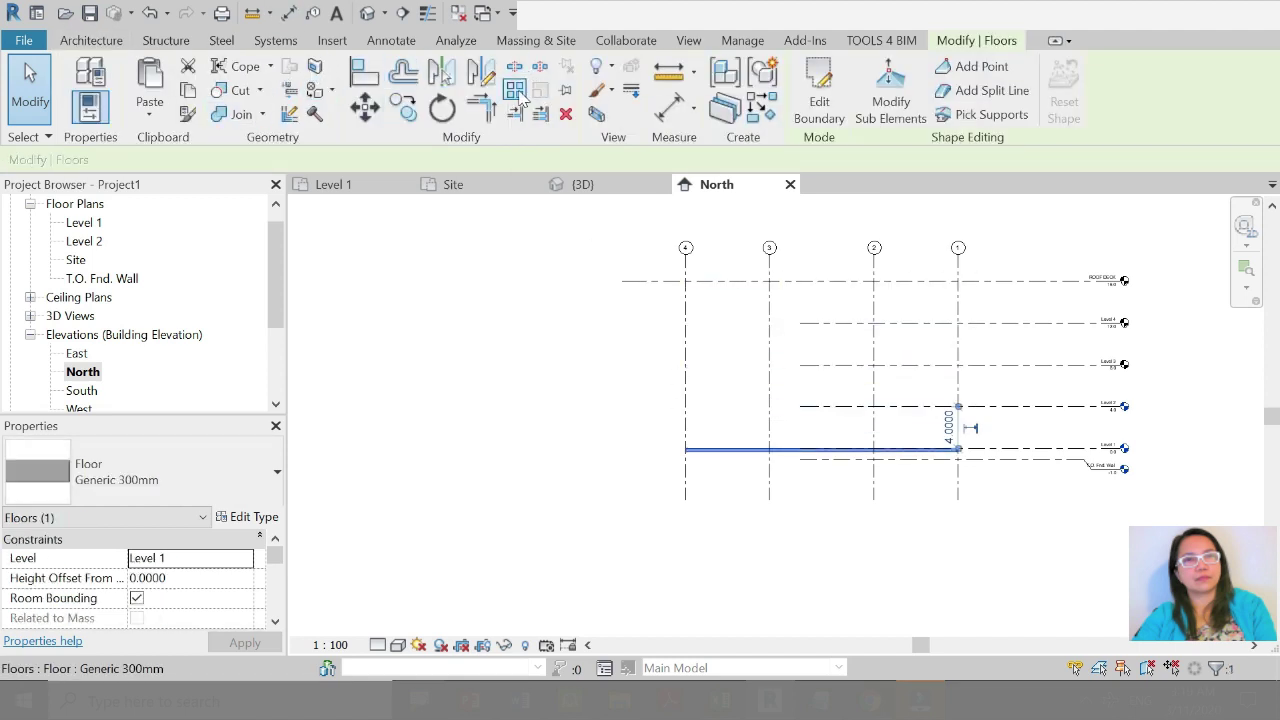
pyautogui.click(515, 90)
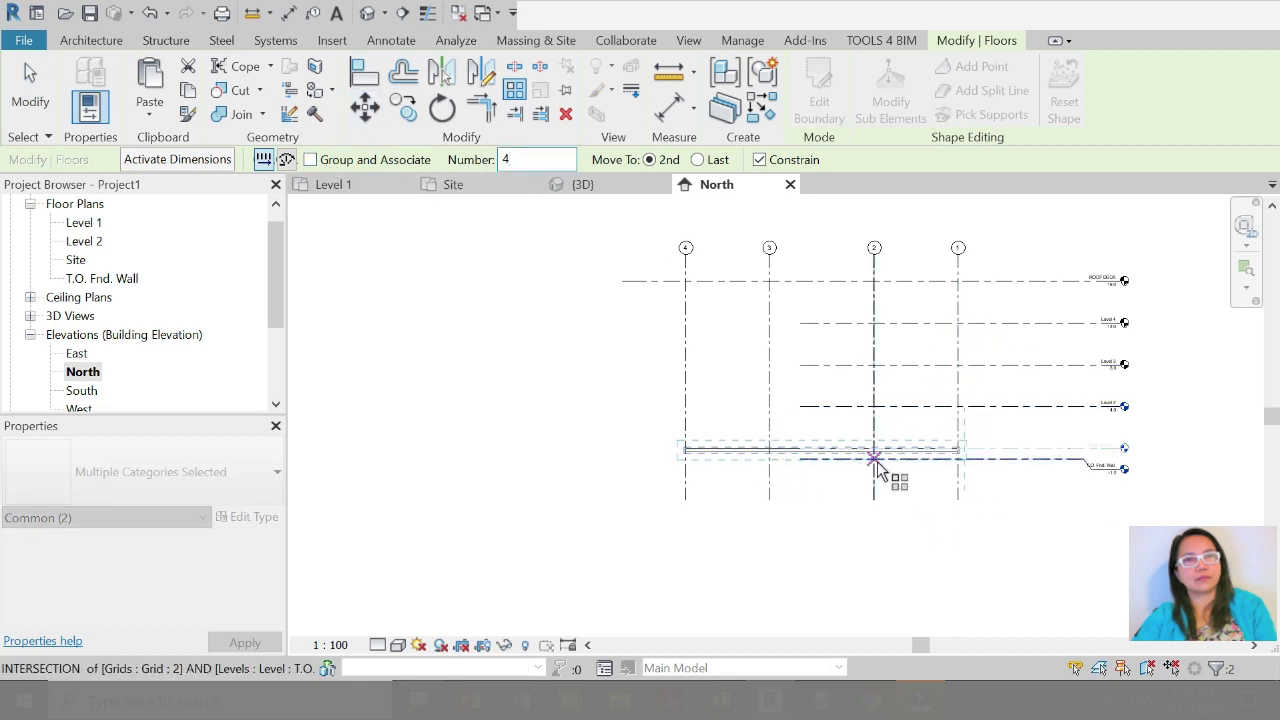
pyautogui.scroll(3, 990, 462)
pyautogui.scroll(1, 1020, 467)
pyautogui.click(988, 440)
pyautogui.scroll(-2, 988, 440)
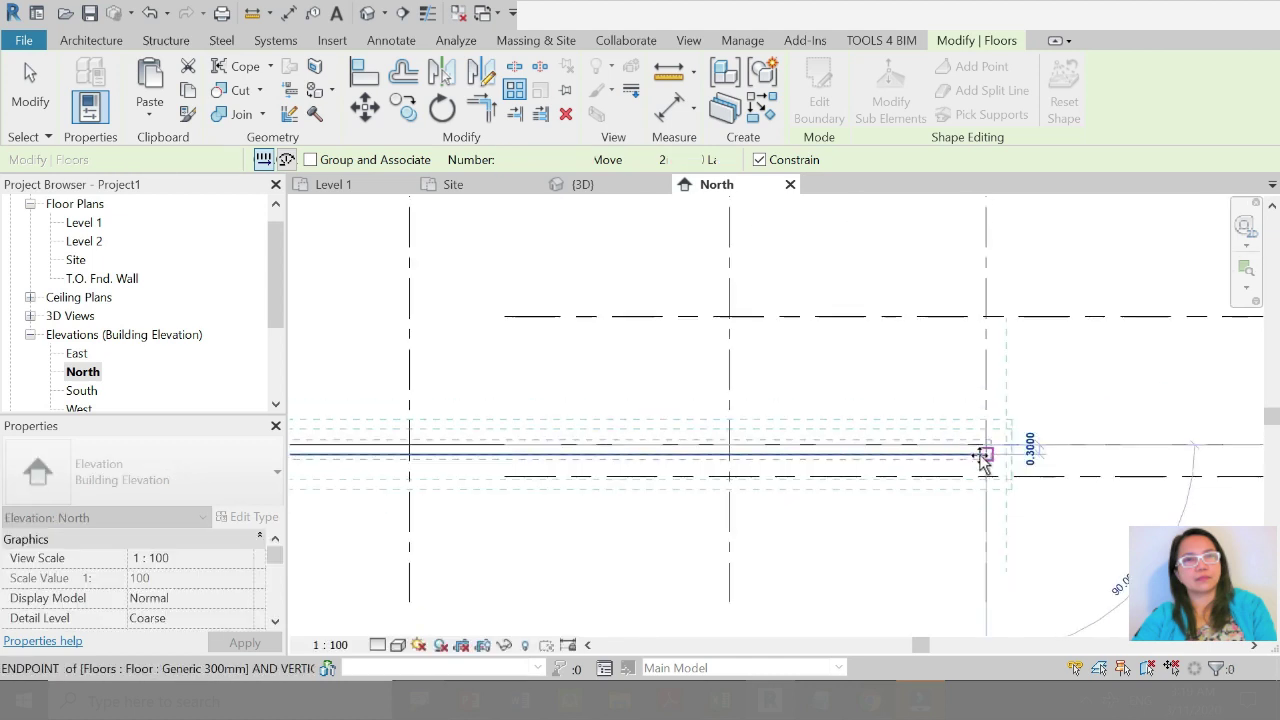
pyautogui.scroll(-2, 986, 420)
pyautogui.click(986, 376)
pyautogui.scroll(-1, 814, 508)
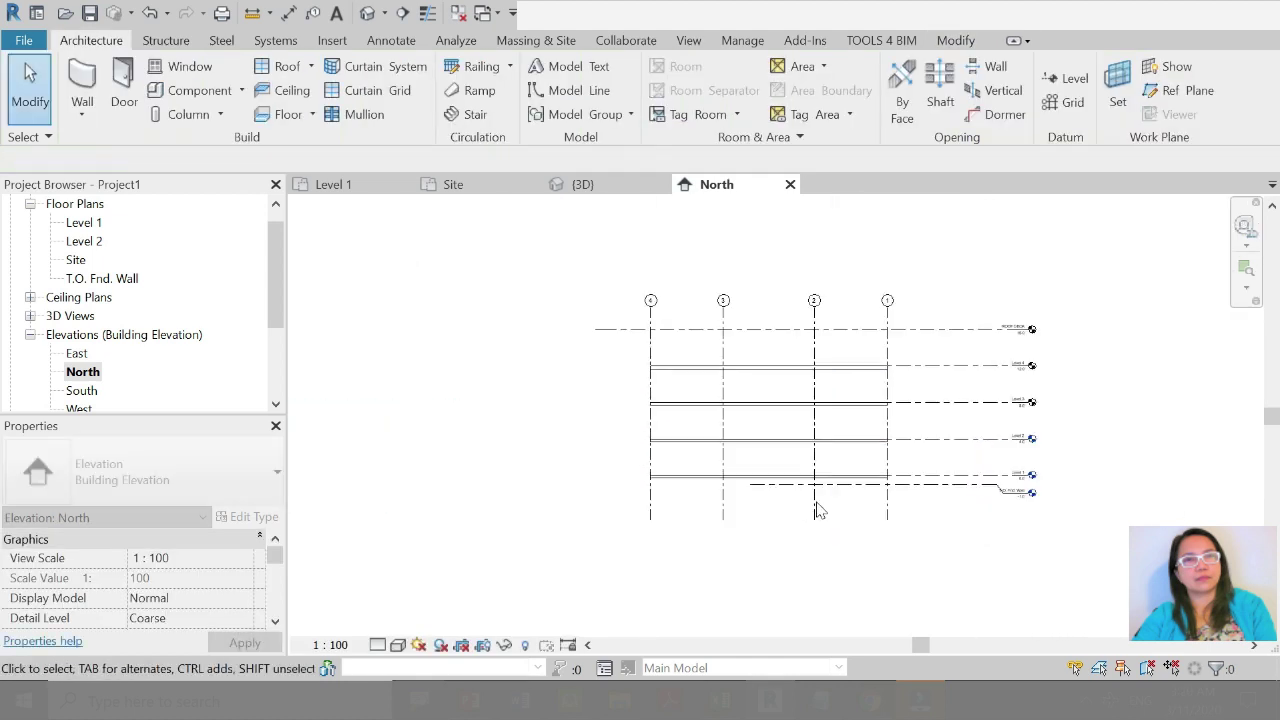
# Step: Copy the Level 4 floor up onto ROOF DECK and return to the Level 1 plan
pyautogui.click(672, 362)
pyautogui.click(403, 107)
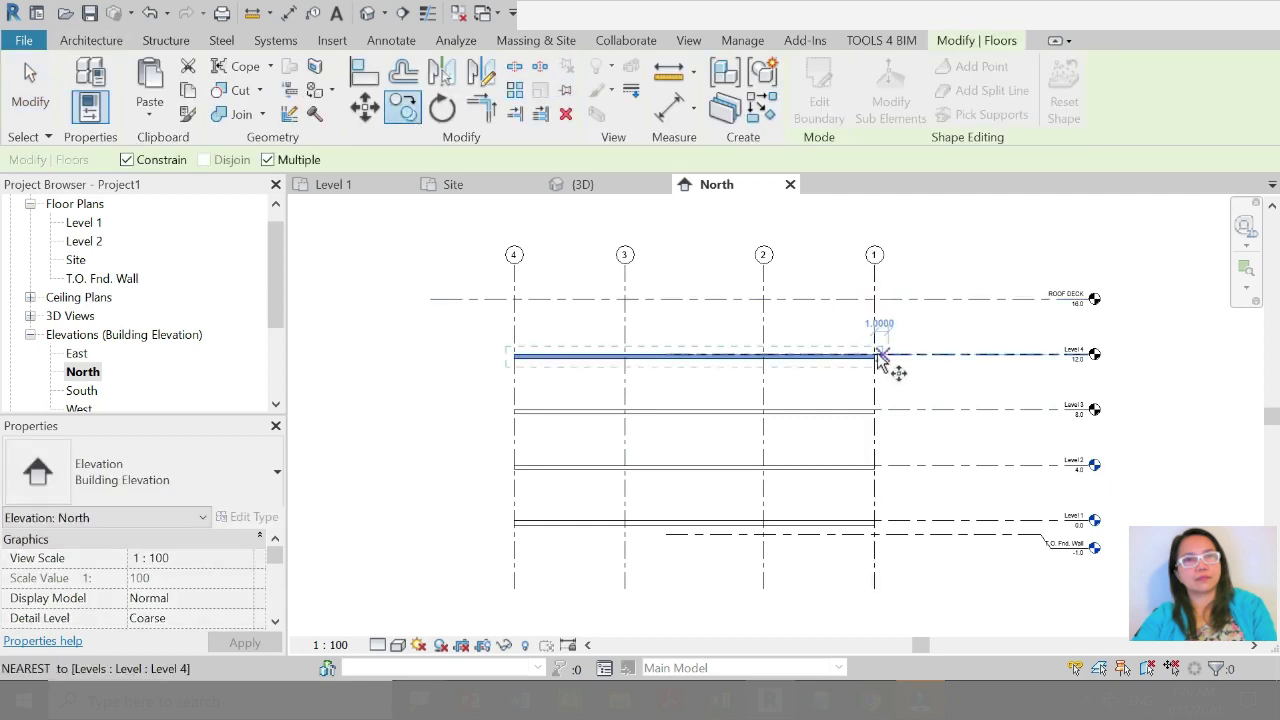
pyautogui.click(874, 355)
pyautogui.click(874, 299)
pyautogui.press('Escape')
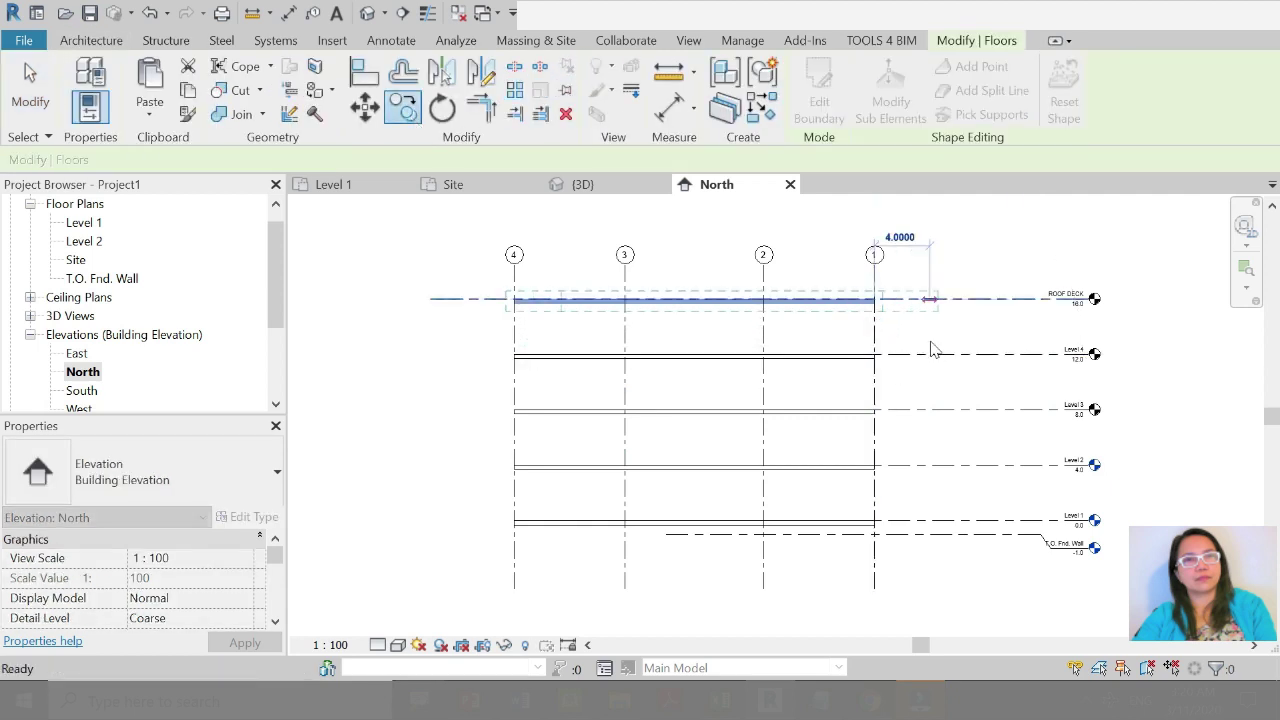
pyautogui.press('Escape')
pyautogui.moveTo(333, 184)
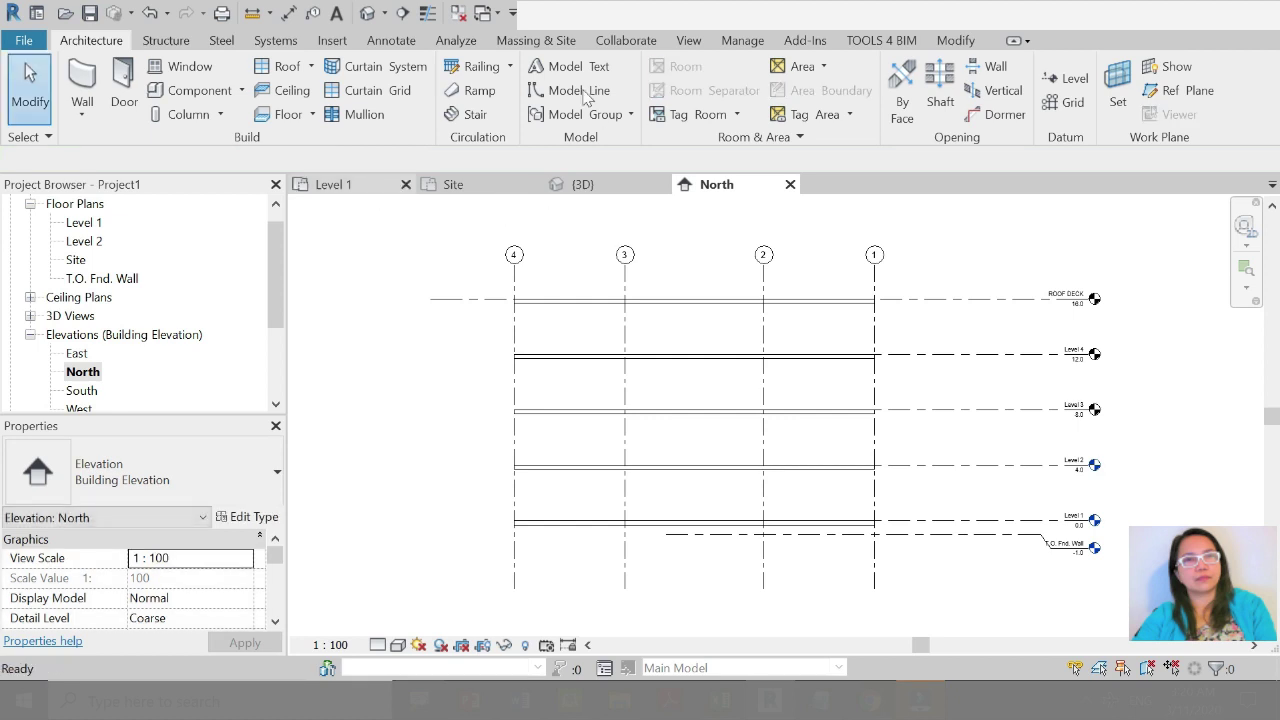
pyautogui.hotkey('ctrl', 'Tab')
# Step: Close every open view except the Level 1 floor plan
pyautogui.click(456, 12)
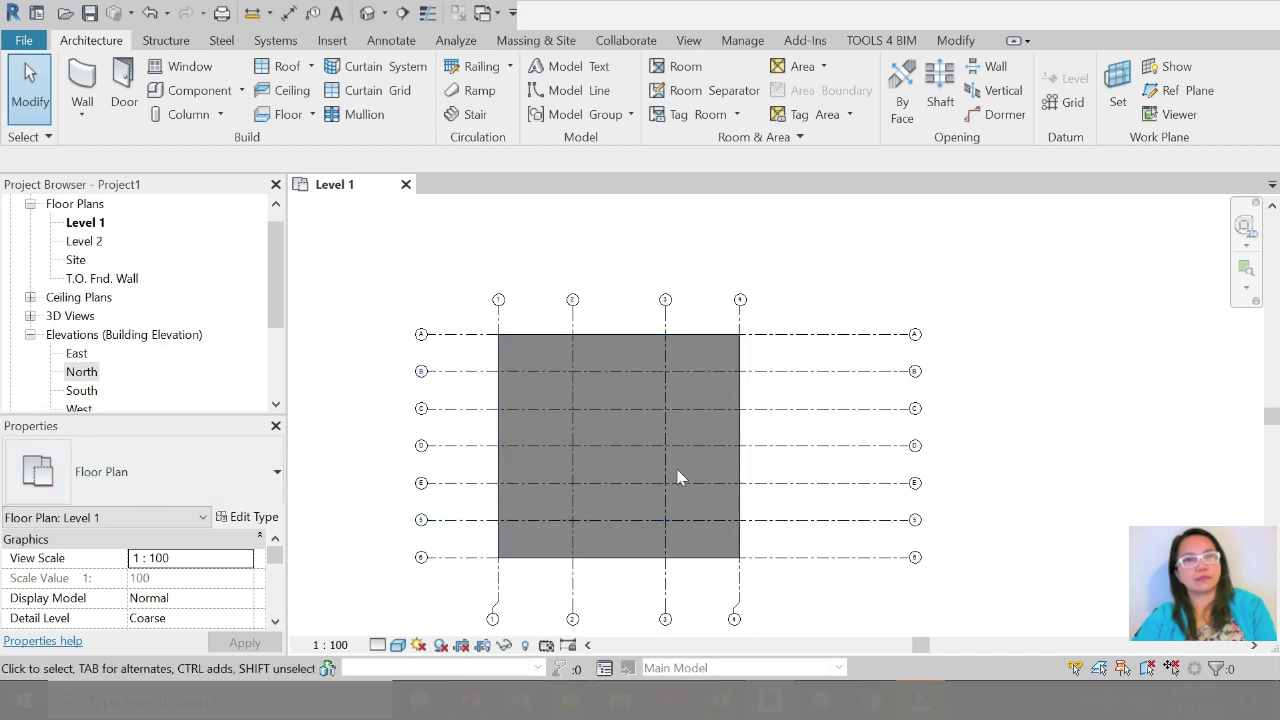
pyautogui.scroll(1, 682, 430)
pyautogui.scroll(2, 689, 394)
pyautogui.scroll(-2, 505, 244)
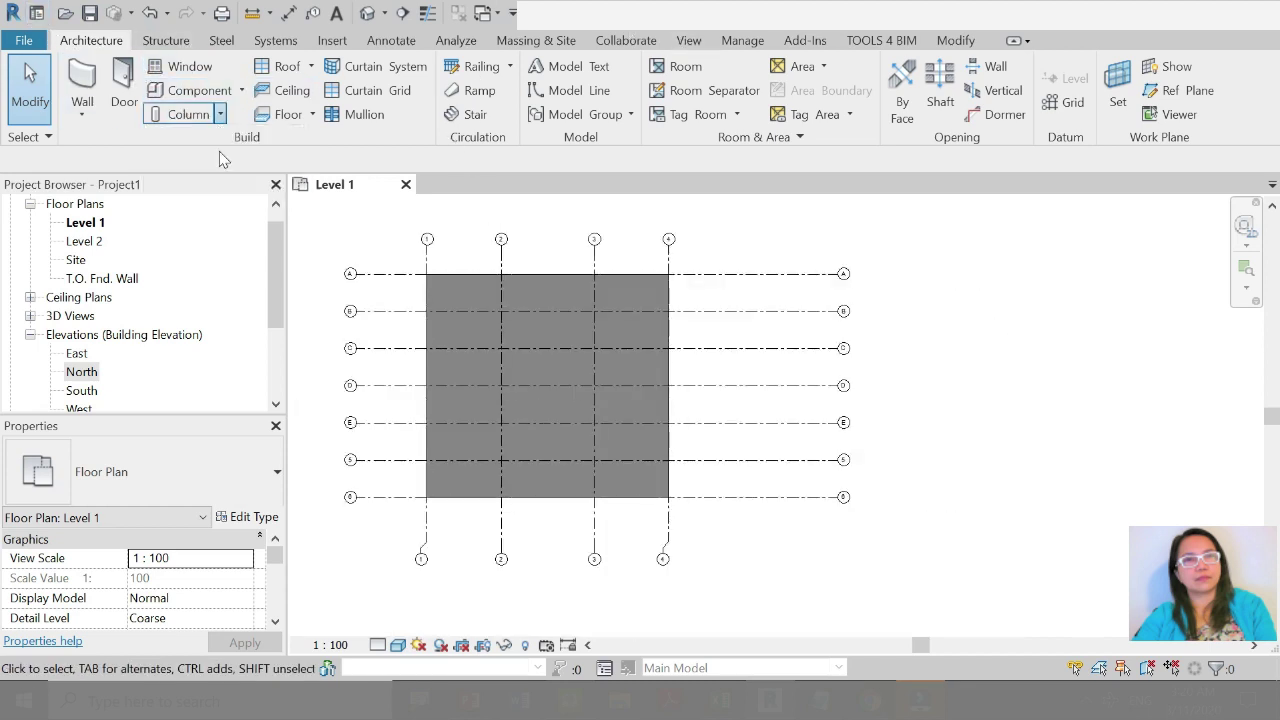
# Step: Switch to architectural columns with type M_Rectangular Column 610 x 610mm
pyautogui.click(222, 119)
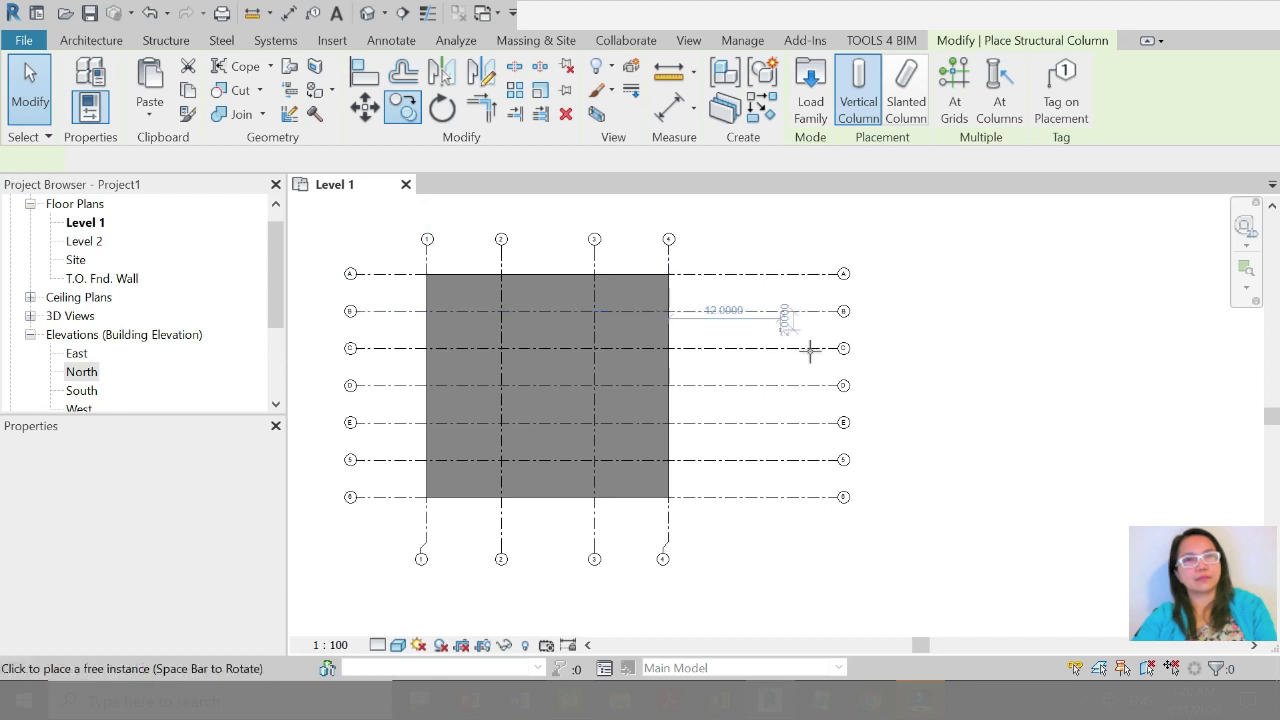
pyautogui.press('Escape')
pyautogui.click(220, 114)
pyautogui.click(218, 192)
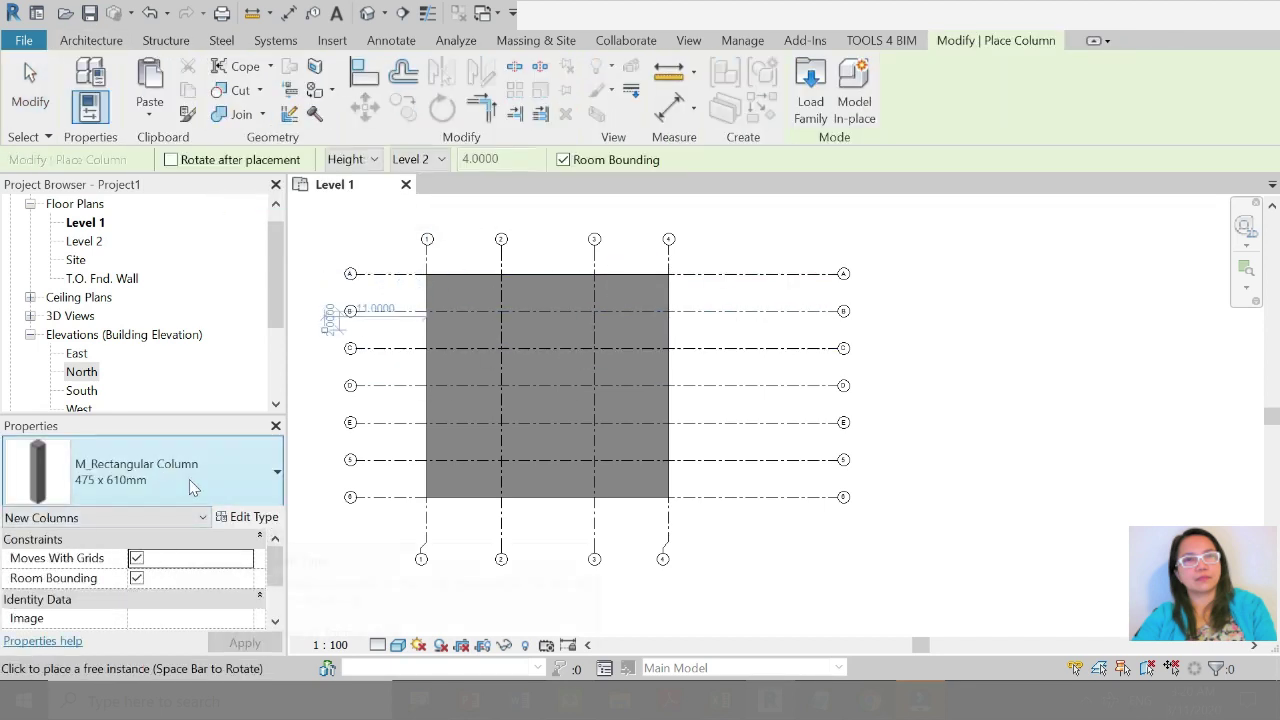
pyautogui.click(189, 479)
pyautogui.click(155, 606)
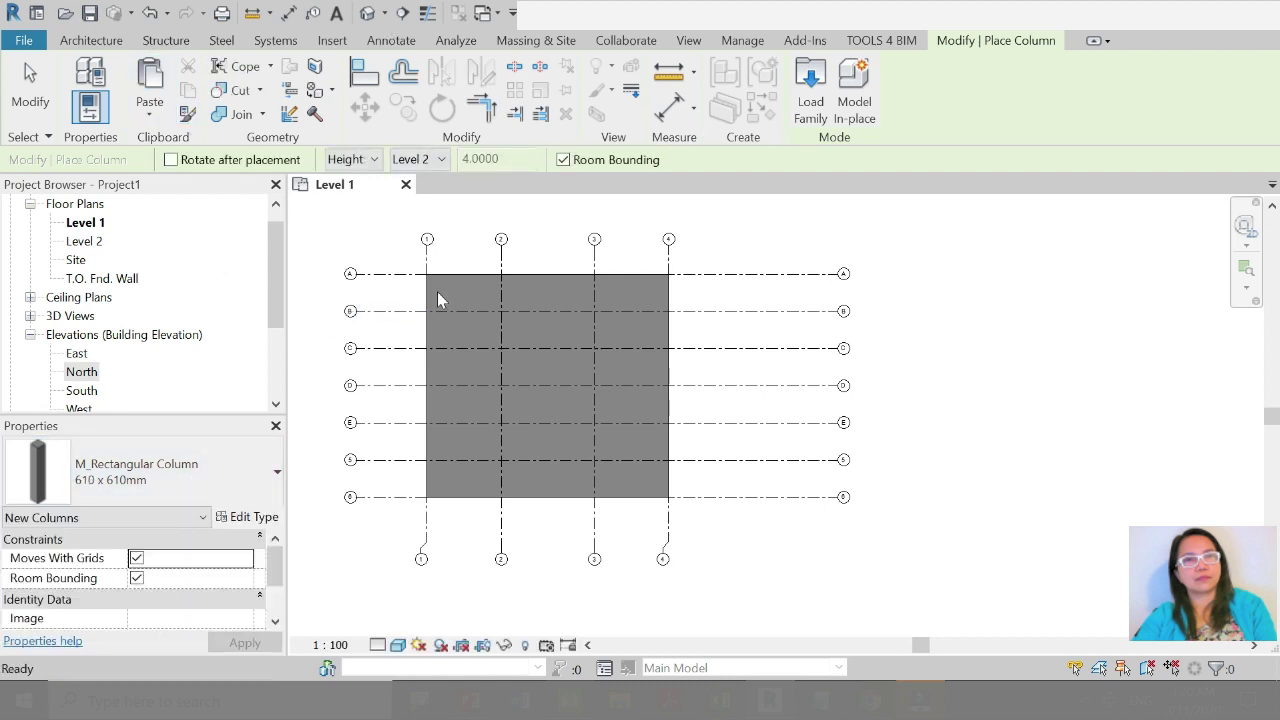
# Step: Place 610 x 610mm columns at grid A intersections and down grid 4 to 4/G
pyautogui.scroll(3, 442, 280)
pyautogui.scroll(3, 442, 278)
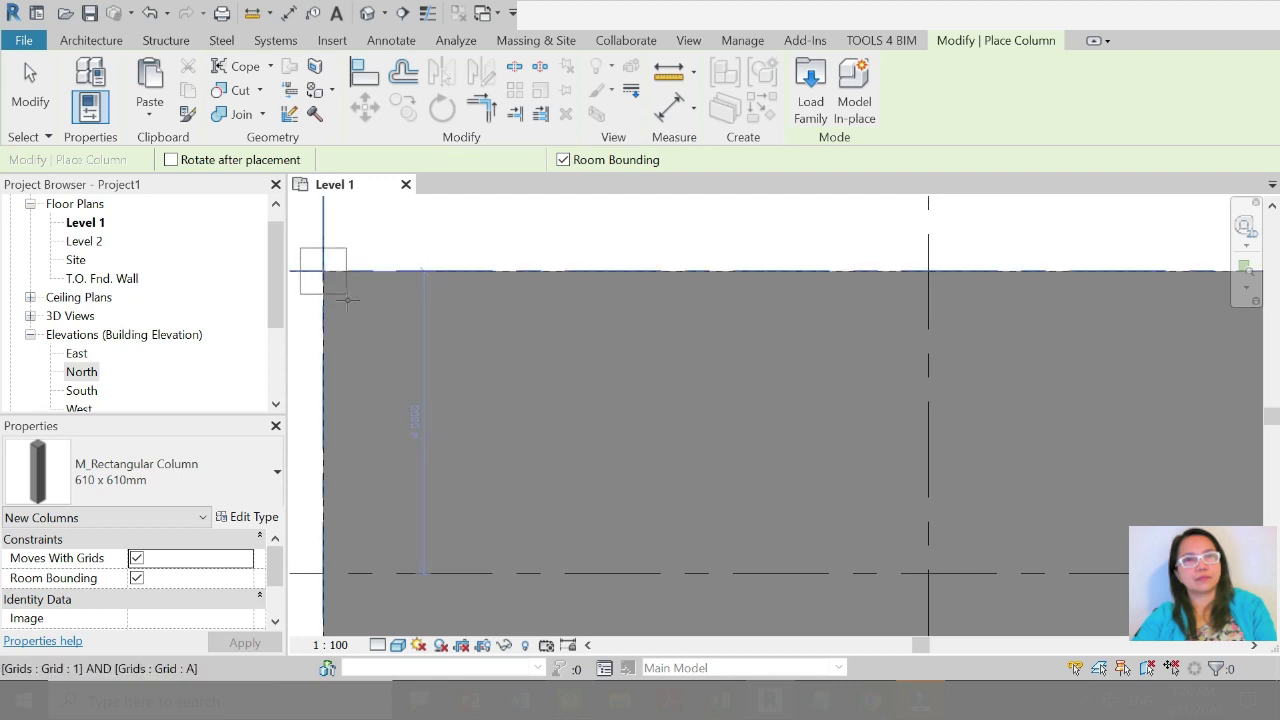
pyautogui.click(347, 298)
pyautogui.scroll(-3, 347, 298)
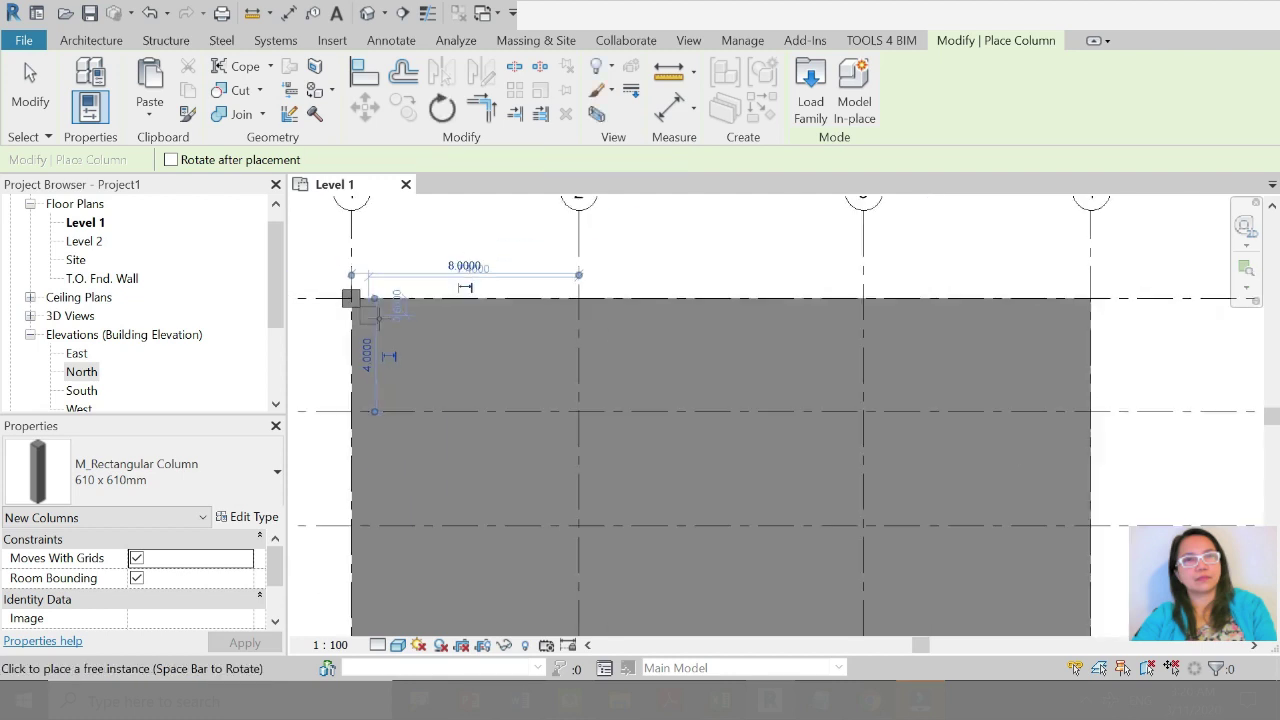
pyautogui.click(578, 298)
pyautogui.click(1082, 298)
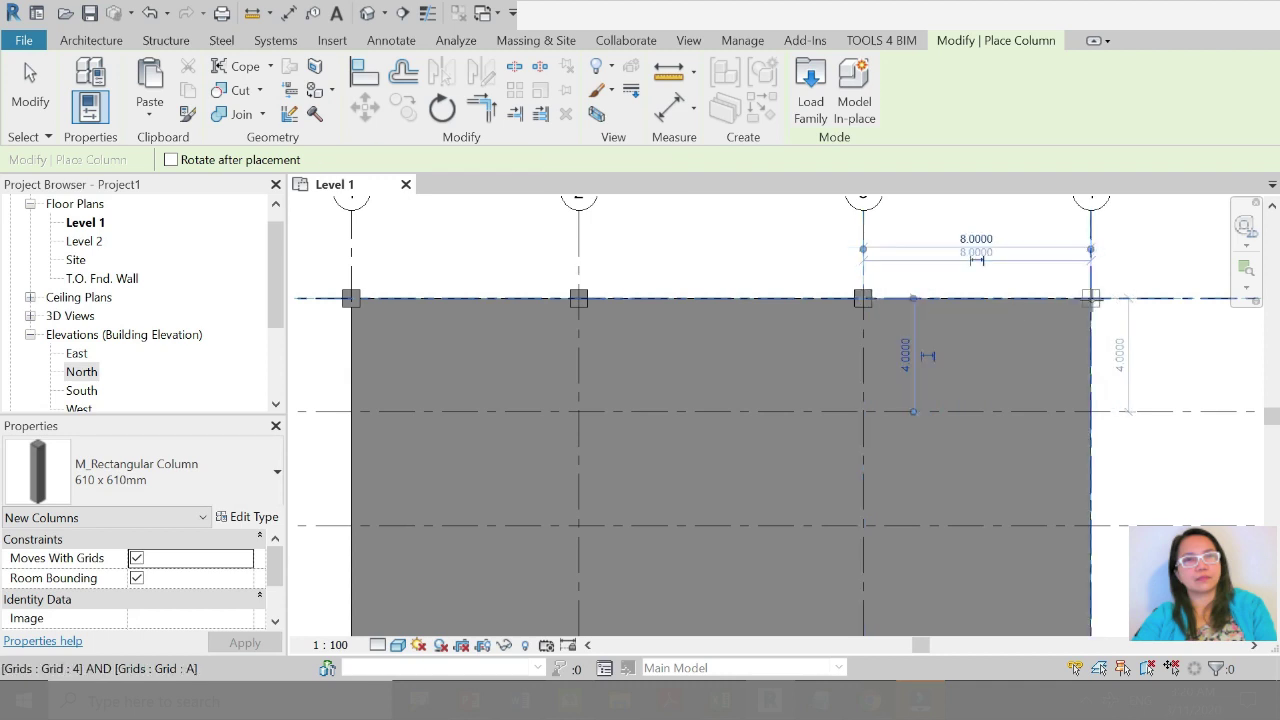
pyautogui.scroll(-3, 990, 240)
pyautogui.click(1001, 320)
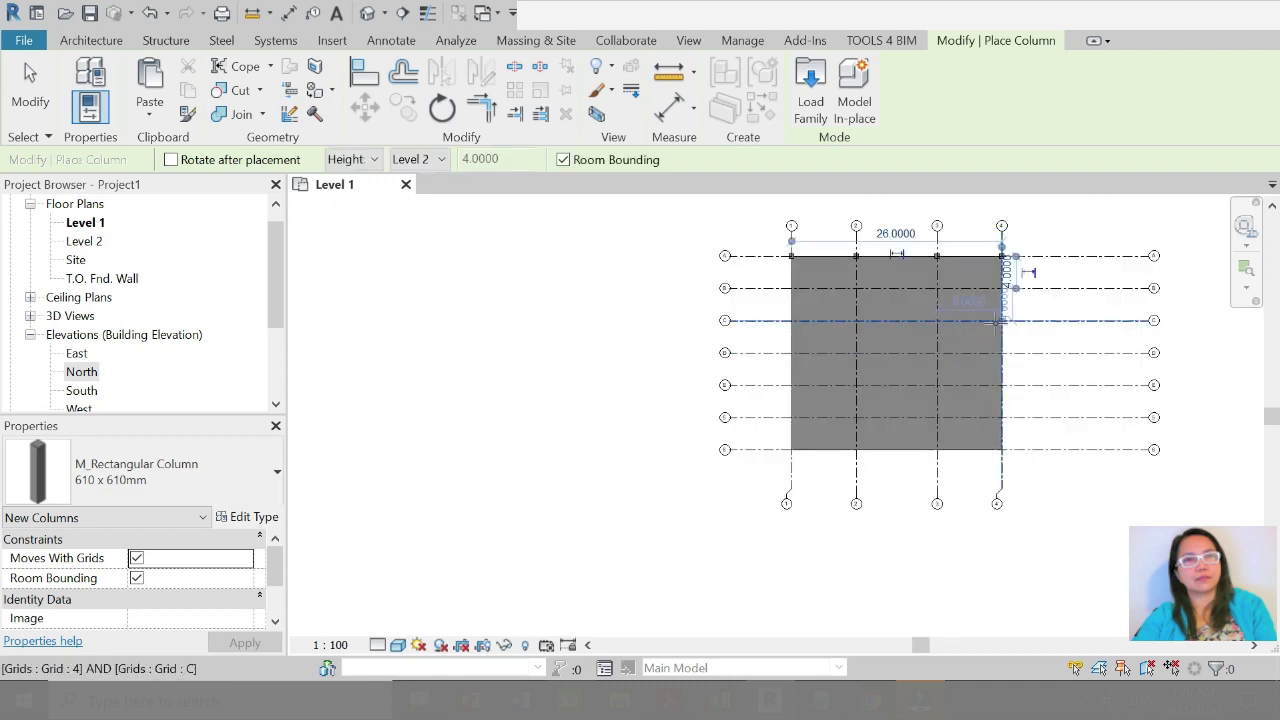
pyautogui.click(1001, 352)
pyautogui.click(1001, 384)
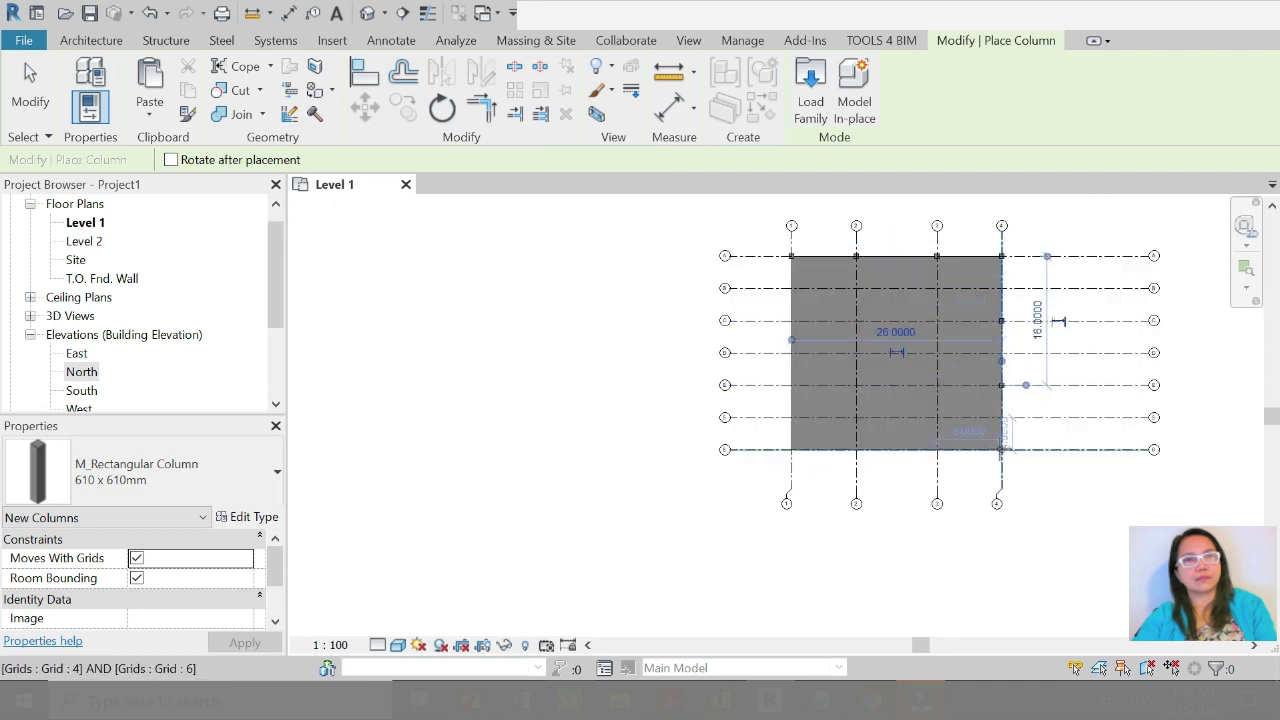
pyautogui.click(1001, 449)
# Step: Array the grid 4 columns into four copies along the grid row
pyautogui.press('Escape')
pyautogui.press('Escape')
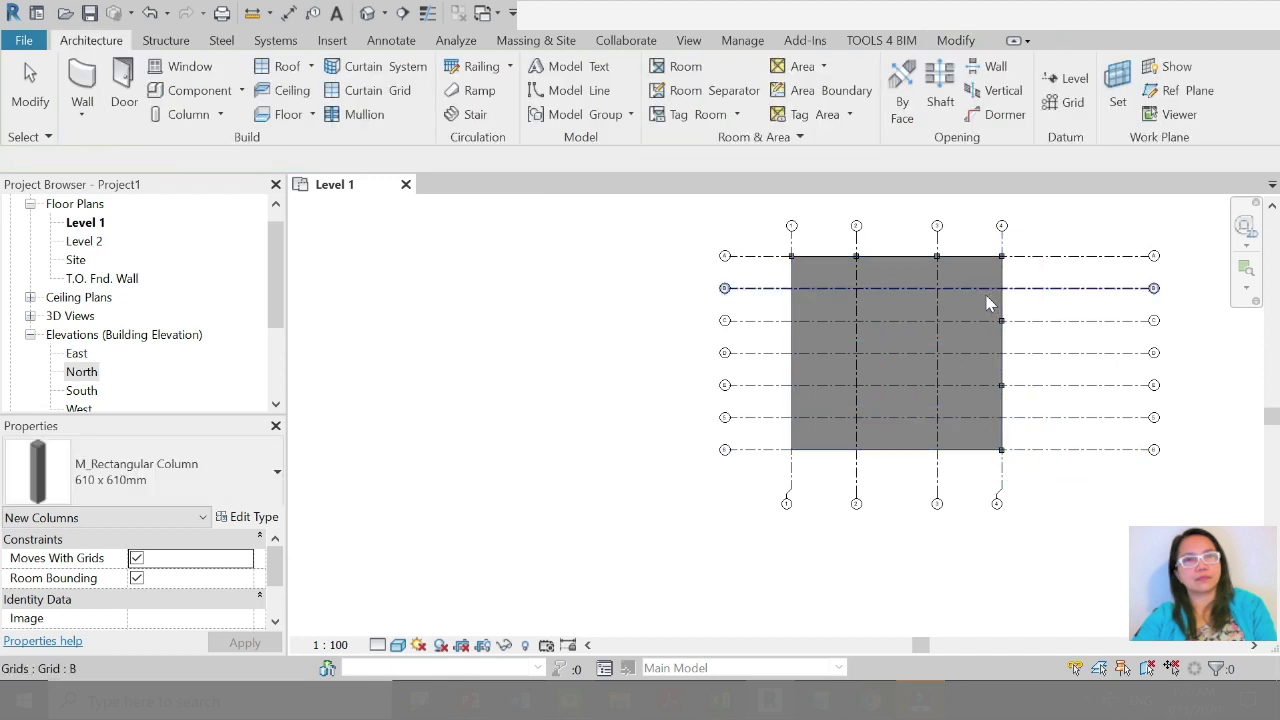
pyautogui.moveTo(977, 272); pyautogui.dragTo(1027, 458)
pyautogui.click(514, 89)
pyautogui.write('4')
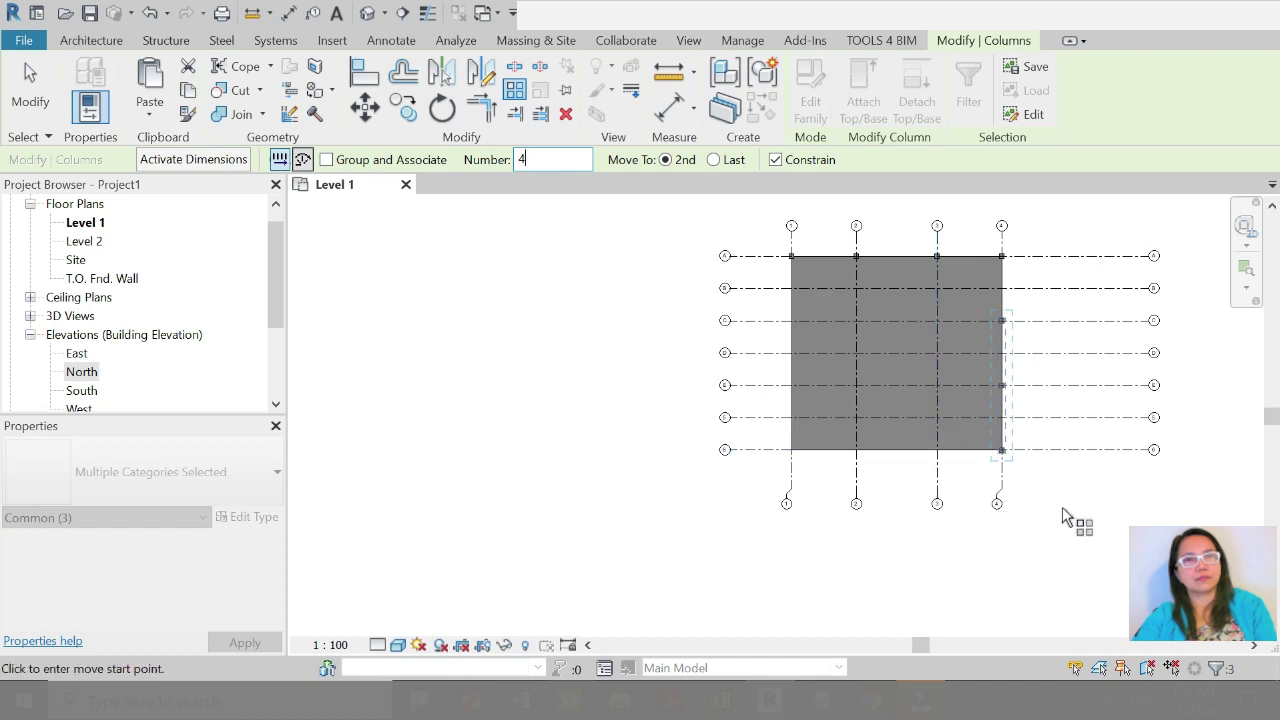
pyautogui.click(937, 449)
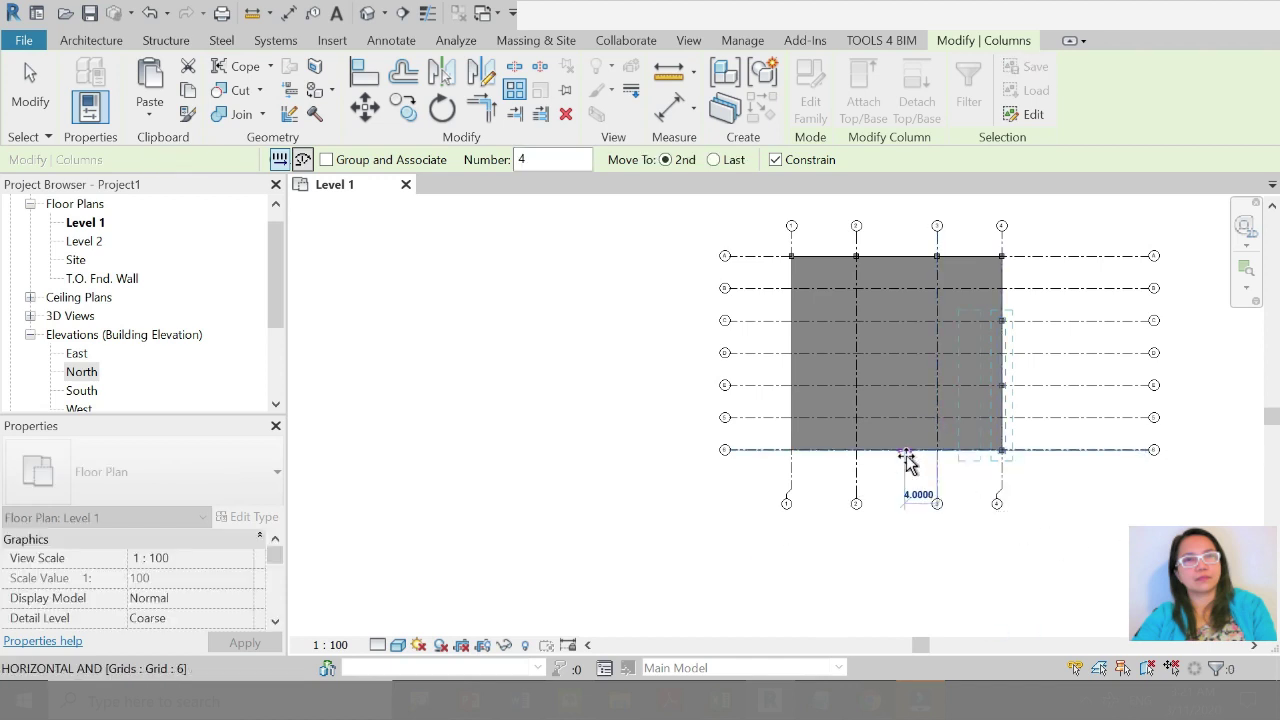
pyautogui.click(929, 560)
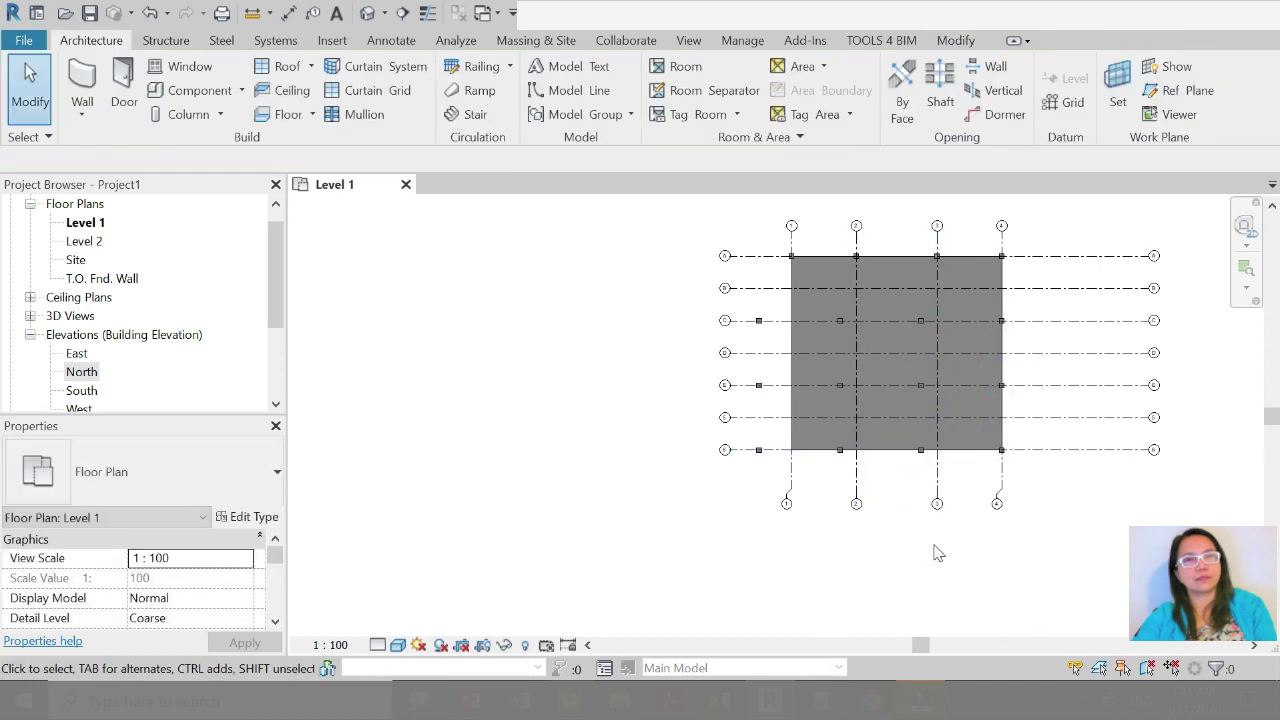
# Step: Move the arrayed columns so they sit on the grid intersections
pyautogui.moveTo(737, 309); pyautogui.dragTo(937, 457)
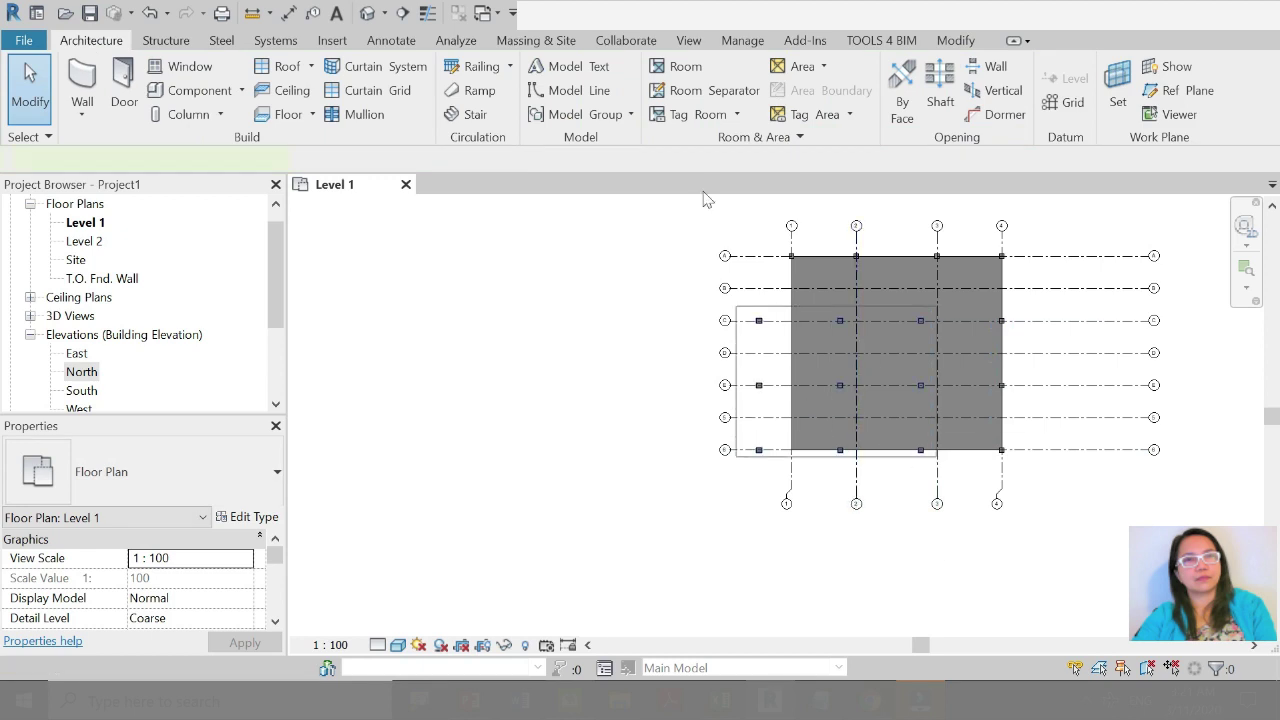
pyautogui.click(364, 106)
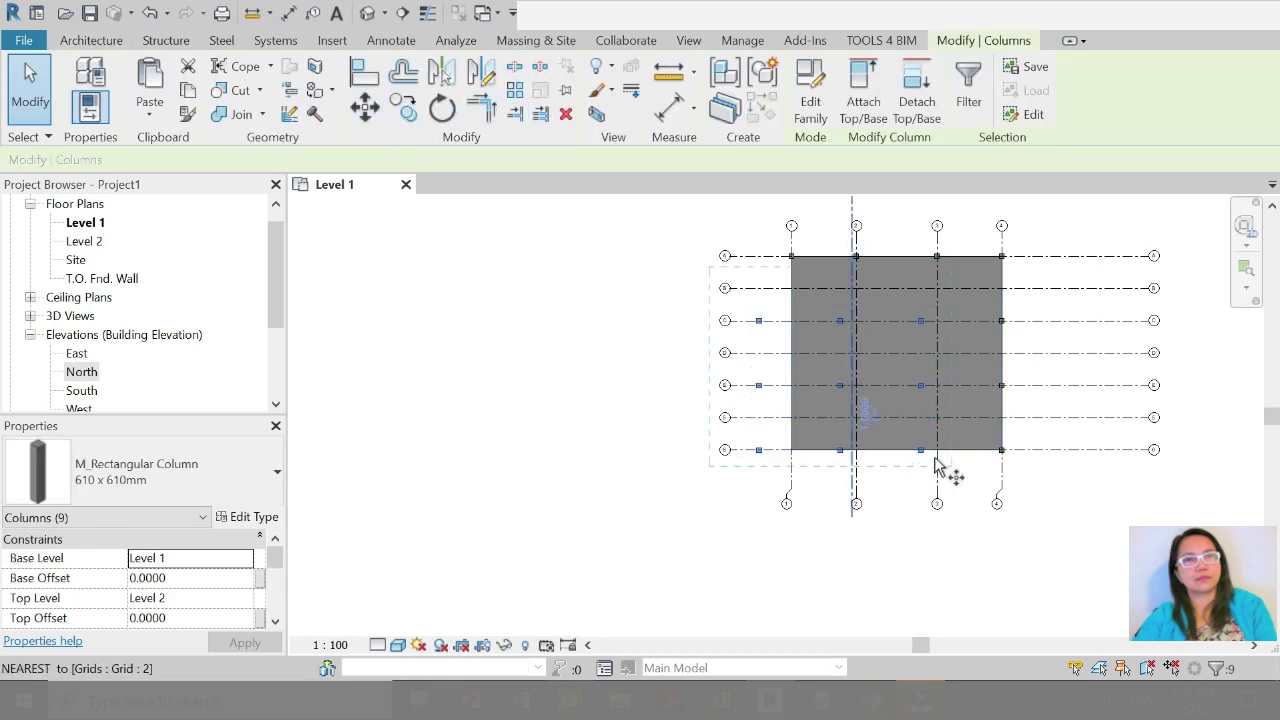
pyautogui.scroll(5, 945, 470)
pyautogui.scroll(3, 966, 450)
pyautogui.click(962, 441)
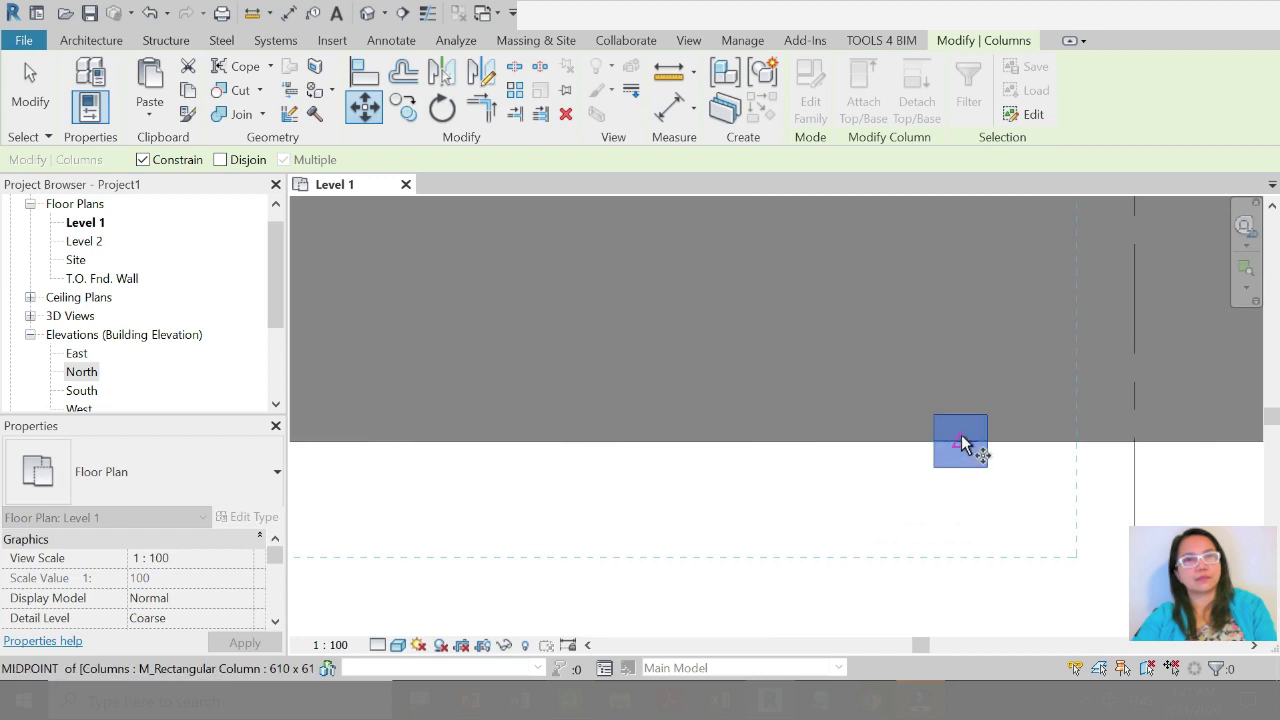
pyautogui.click(1134, 441)
pyautogui.scroll(-3, 1100, 445)
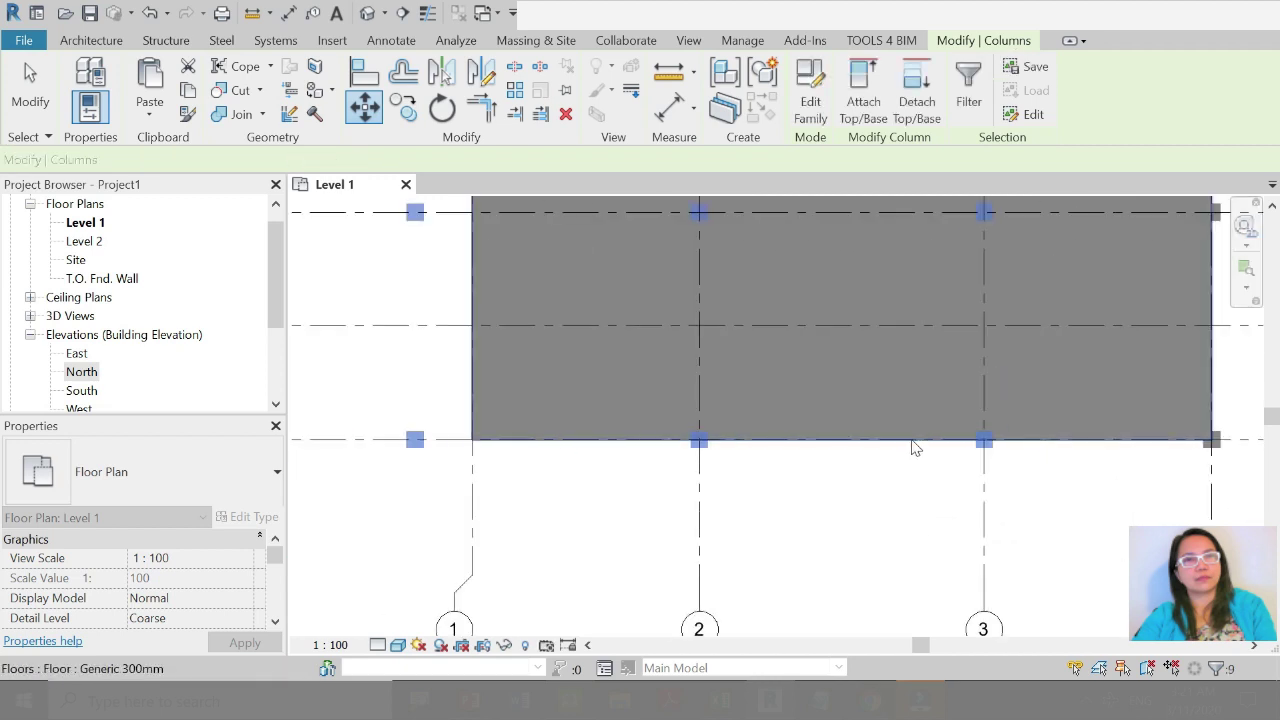
pyautogui.scroll(-2, 1076, 458)
pyautogui.scroll(2, 848, 376)
pyautogui.press('Escape')
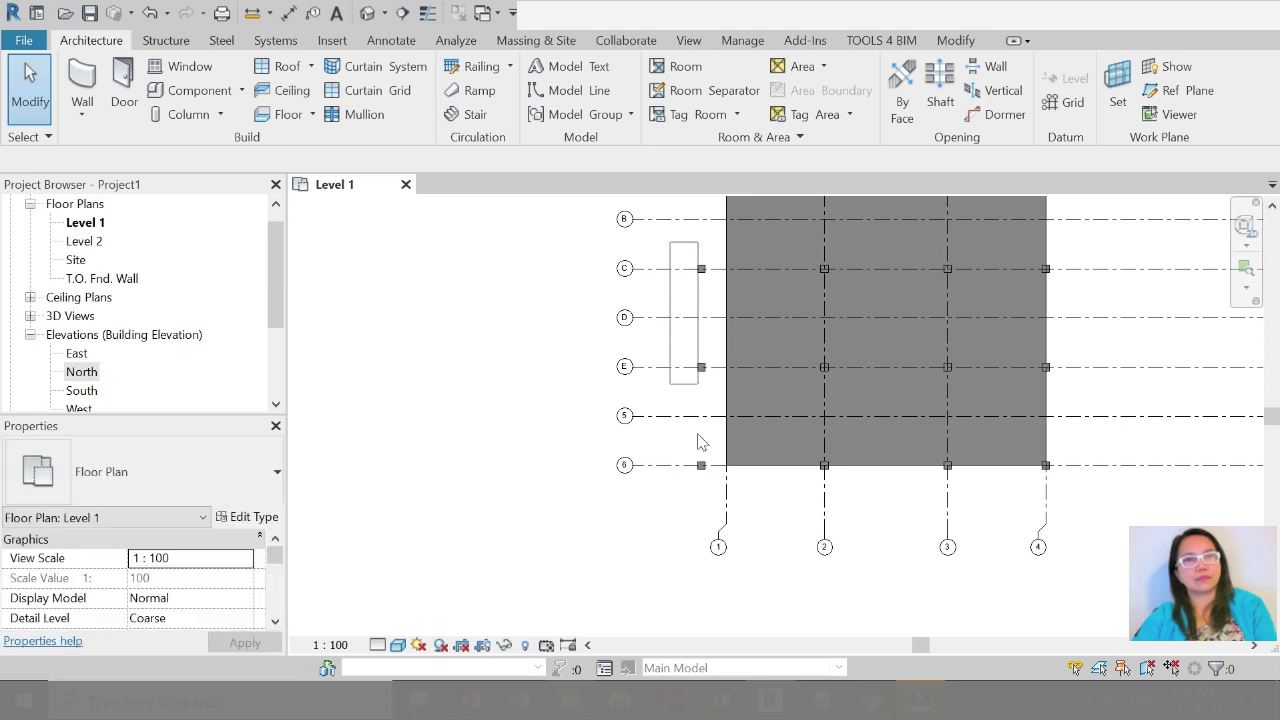
# Step: Move the three columns left of grid 1 onto grid 1 with MV
pyautogui.moveTo(700, 443); pyautogui.dragTo(722, 470)
pyautogui.press('m')
pyautogui.press('v')
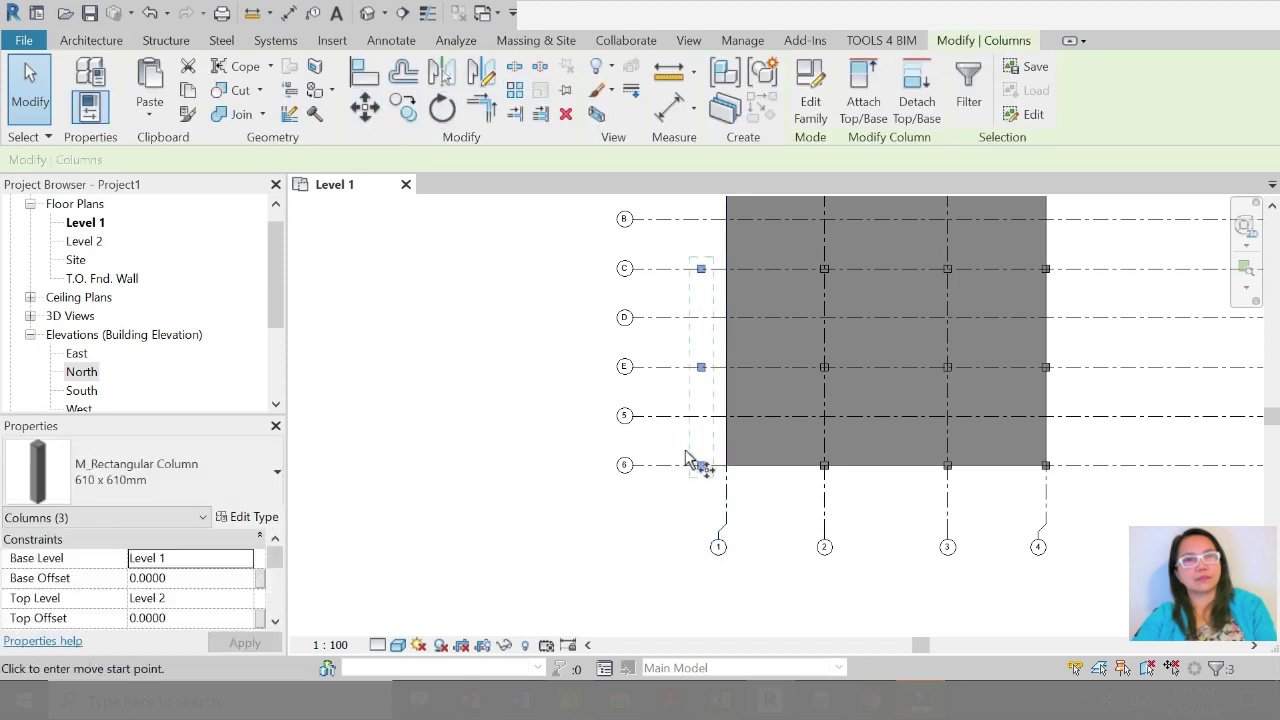
pyautogui.scroll(3, 690, 462)
pyautogui.click(712, 467)
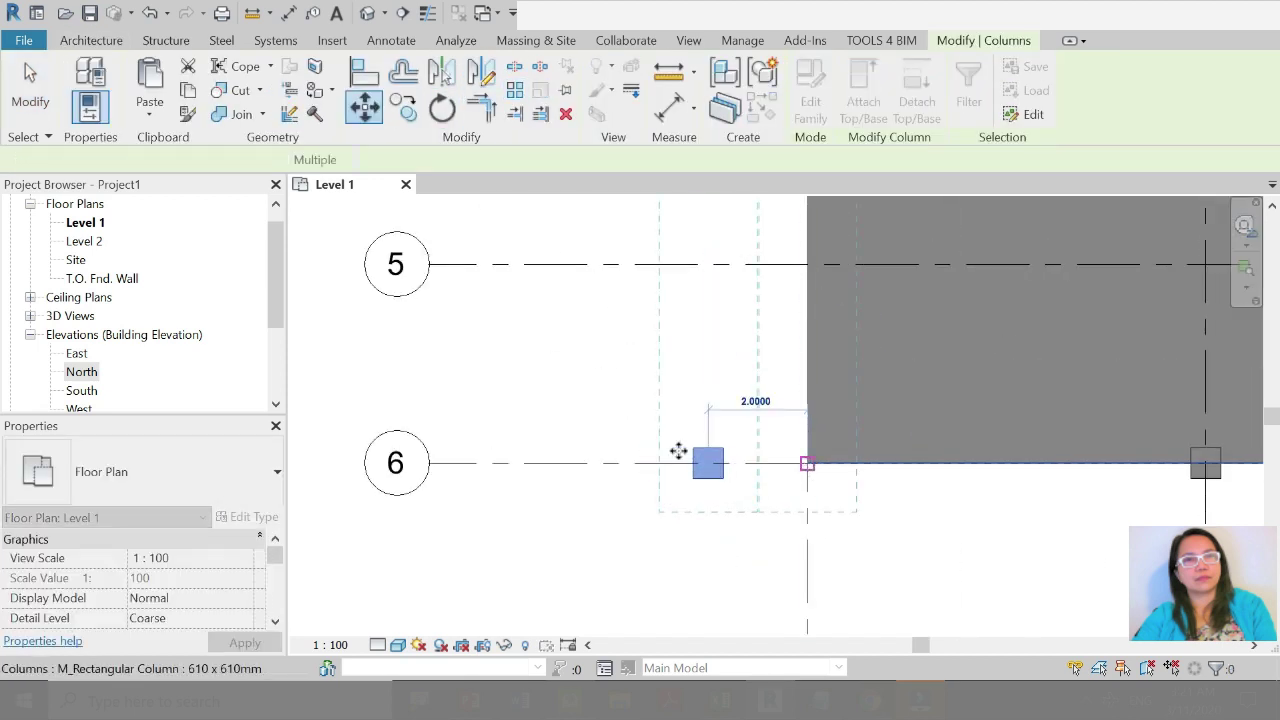
pyautogui.click(678, 452)
pyautogui.scroll(-5, 678, 452)
pyautogui.press('Escape')
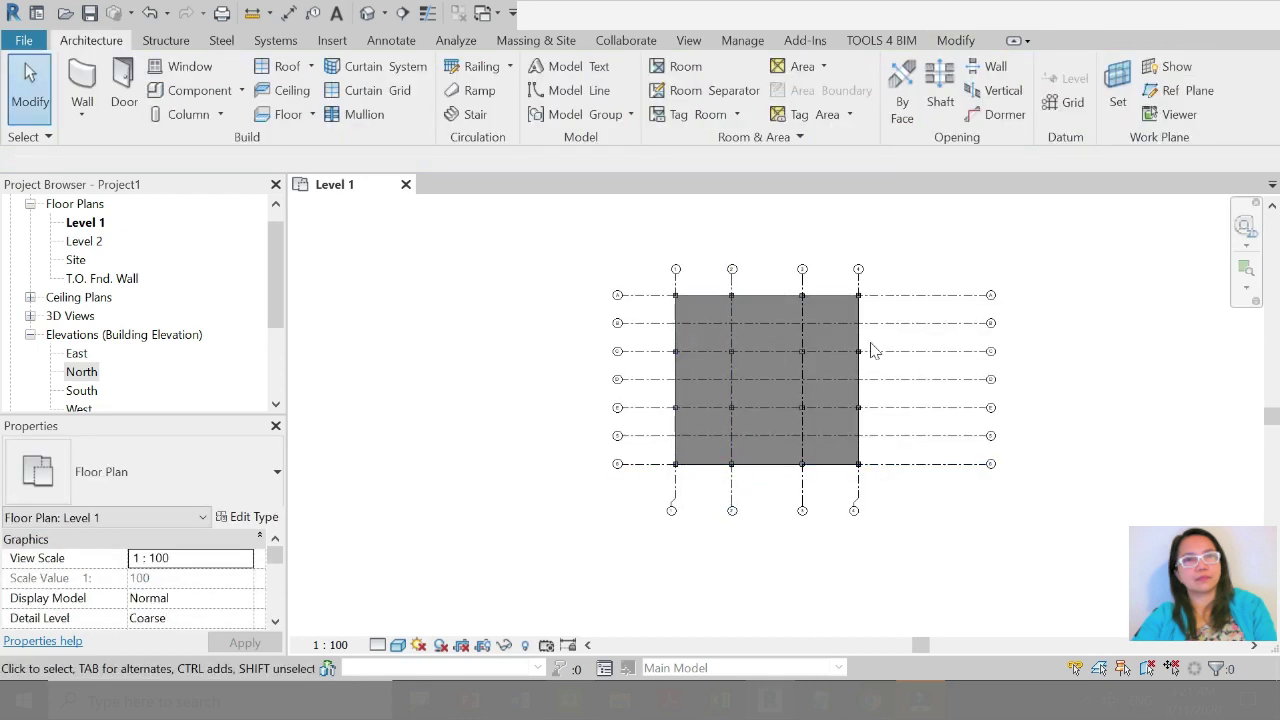
# Step: Select all 16 columns on grids 1, 2, 3 and 4
pyautogui.scroll(2, 870, 350)
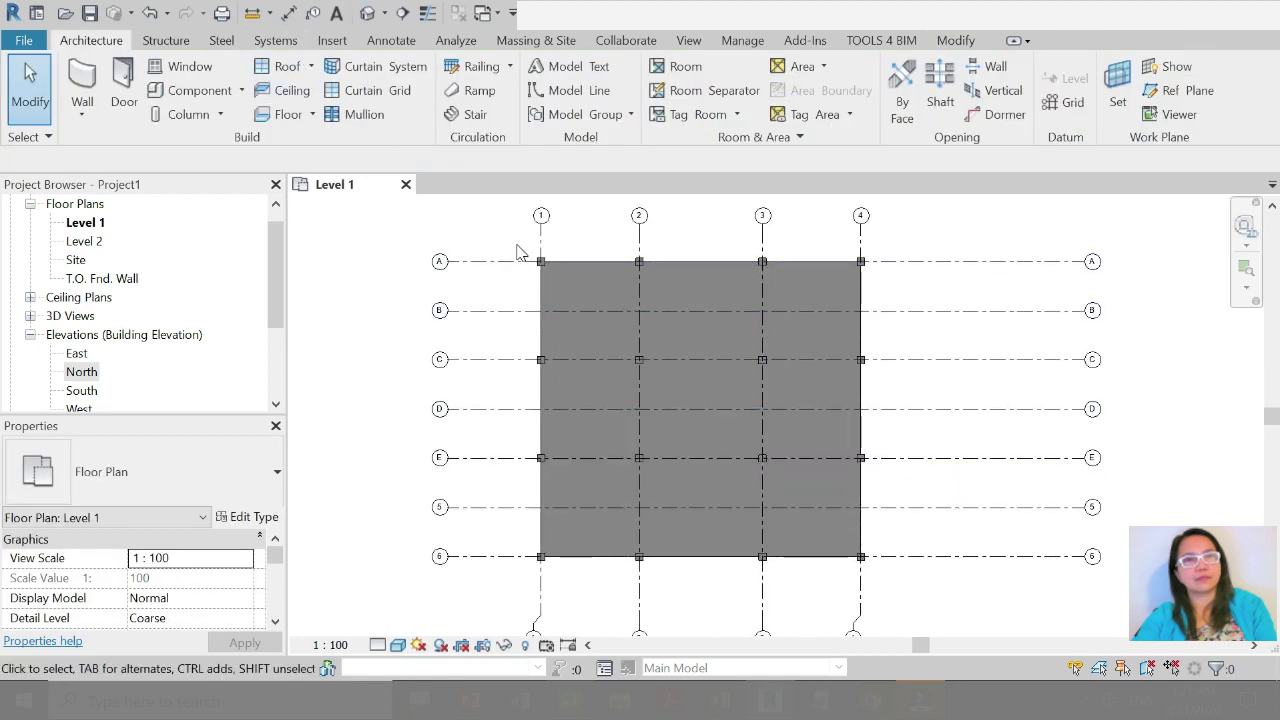
pyautogui.moveTo(516, 238); pyautogui.dragTo(545, 412)
pyautogui.moveTo(569, 592); pyautogui.dragTo(570, 594)
pyautogui.keyDown('ctrl'); pyautogui.moveTo(623, 243); pyautogui.dragTo(680, 588); pyautogui.keyUp('ctrl')
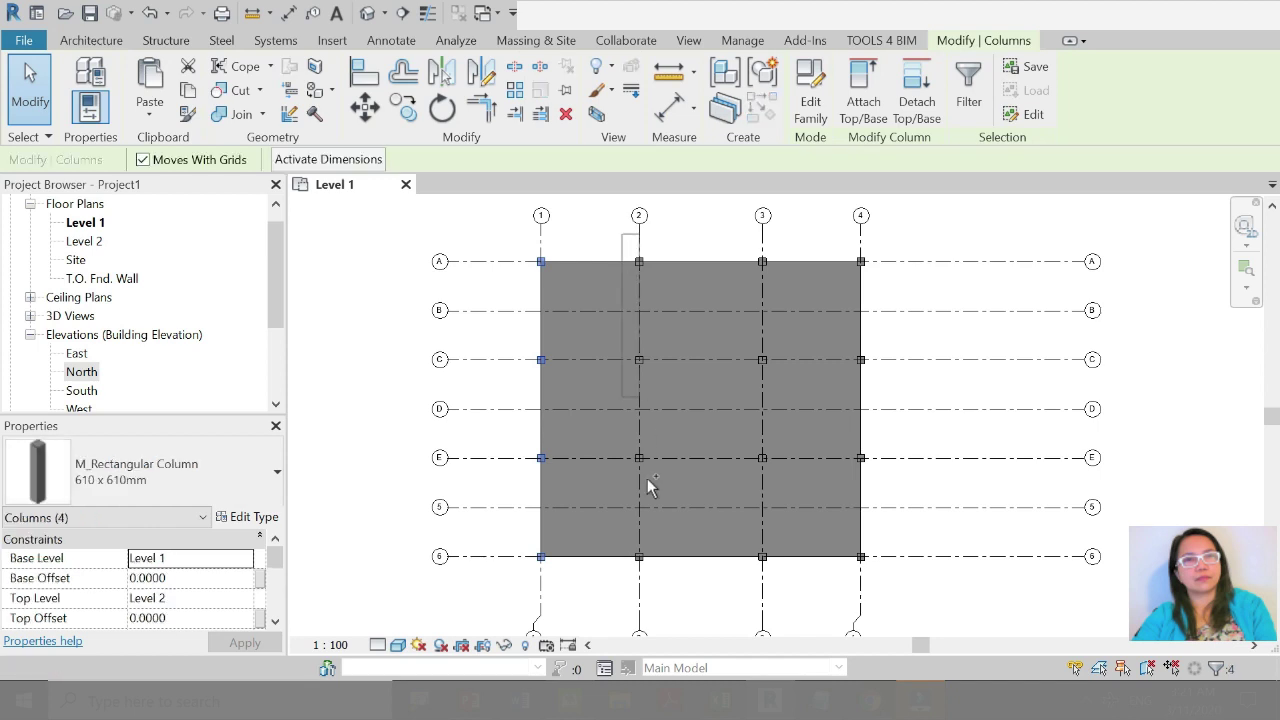
pyautogui.press('Escape')
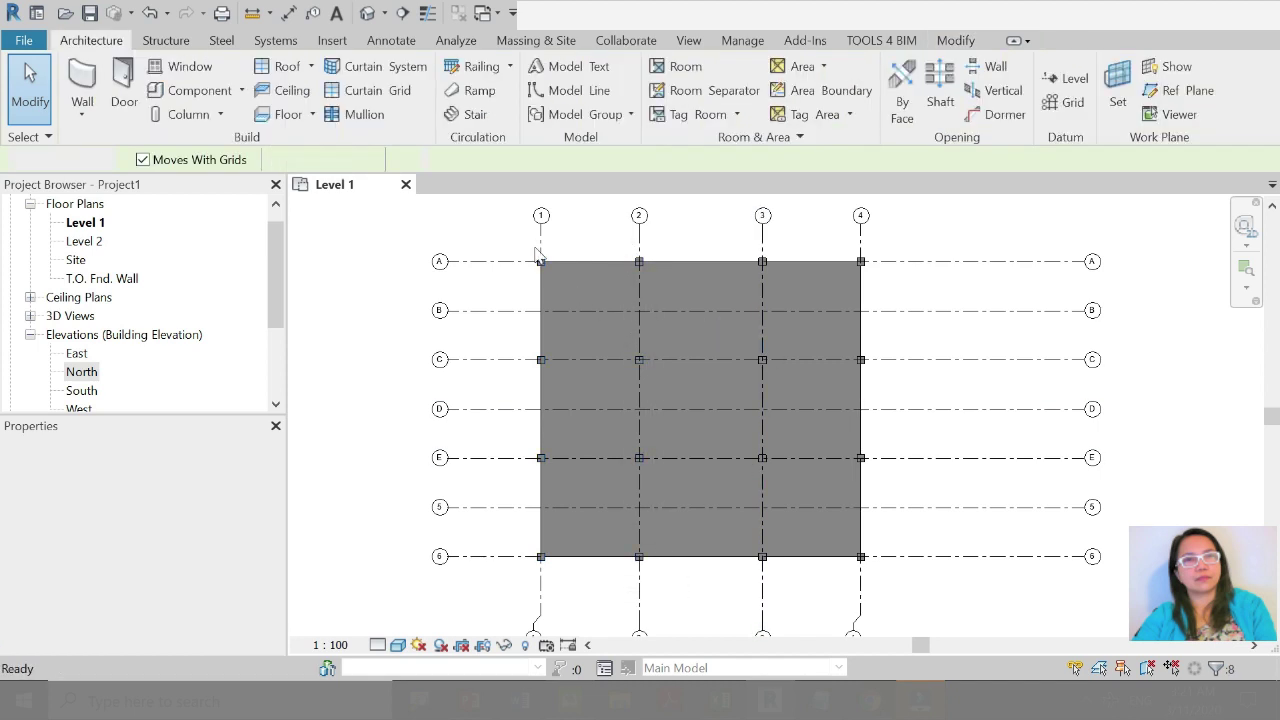
pyautogui.hotkey('ctrl', 'Left')
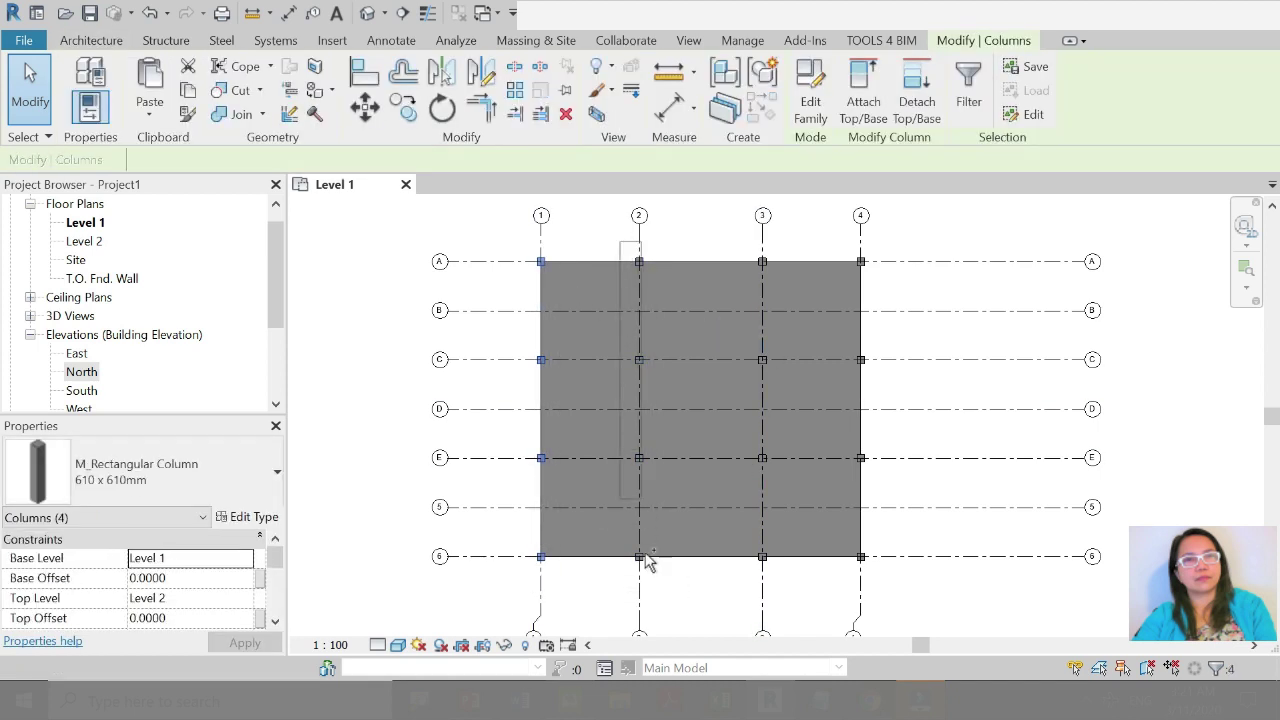
pyautogui.moveTo(745, 245)
pyautogui.keyDown('ctrl'); pyautogui.mouseDown()
pyautogui.moveTo(768, 590)
pyautogui.moveTo(786, 594)
pyautogui.mouseUp(); pyautogui.keyUp('ctrl')
pyautogui.keyDown('ctrl'); pyautogui.moveTo(840, 247); pyautogui.dragTo(886, 582); pyautogui.keyUp('ctrl')
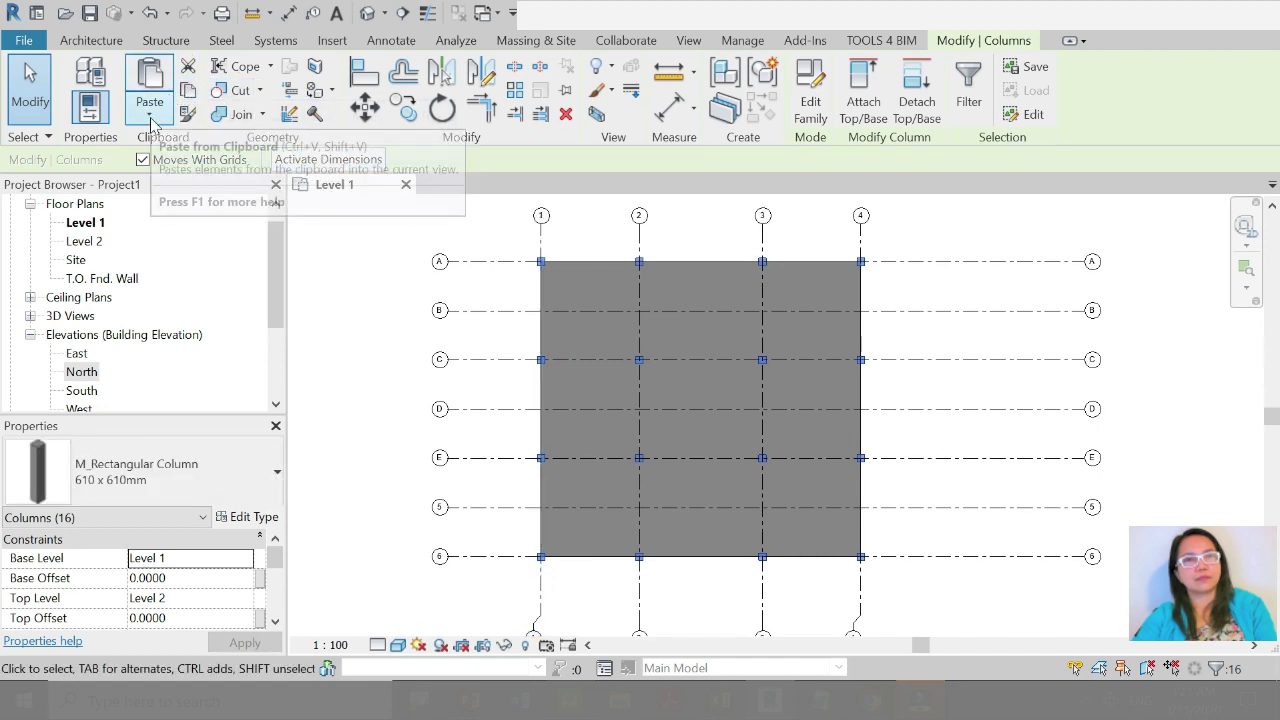
# Step: Copy the 16 columns and paste them aligned onto Level 2 through ROOF DECK
pyautogui.click(82, 241)
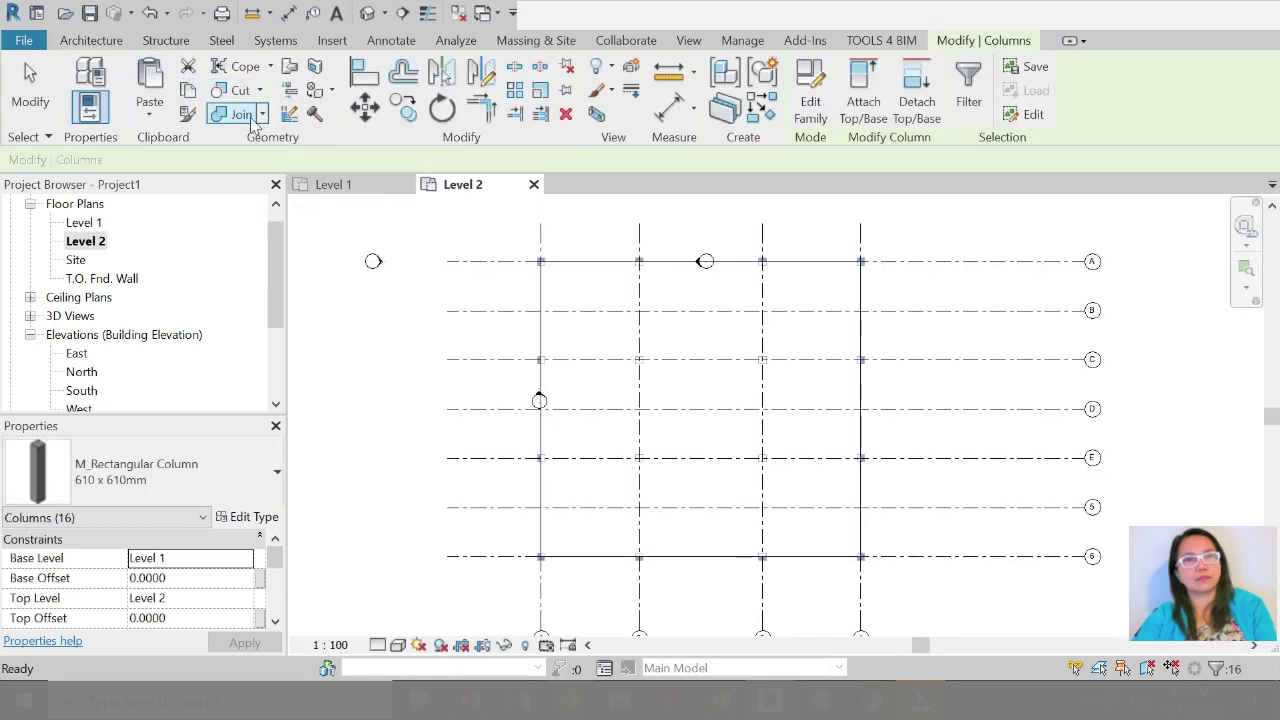
pyautogui.click(186, 93)
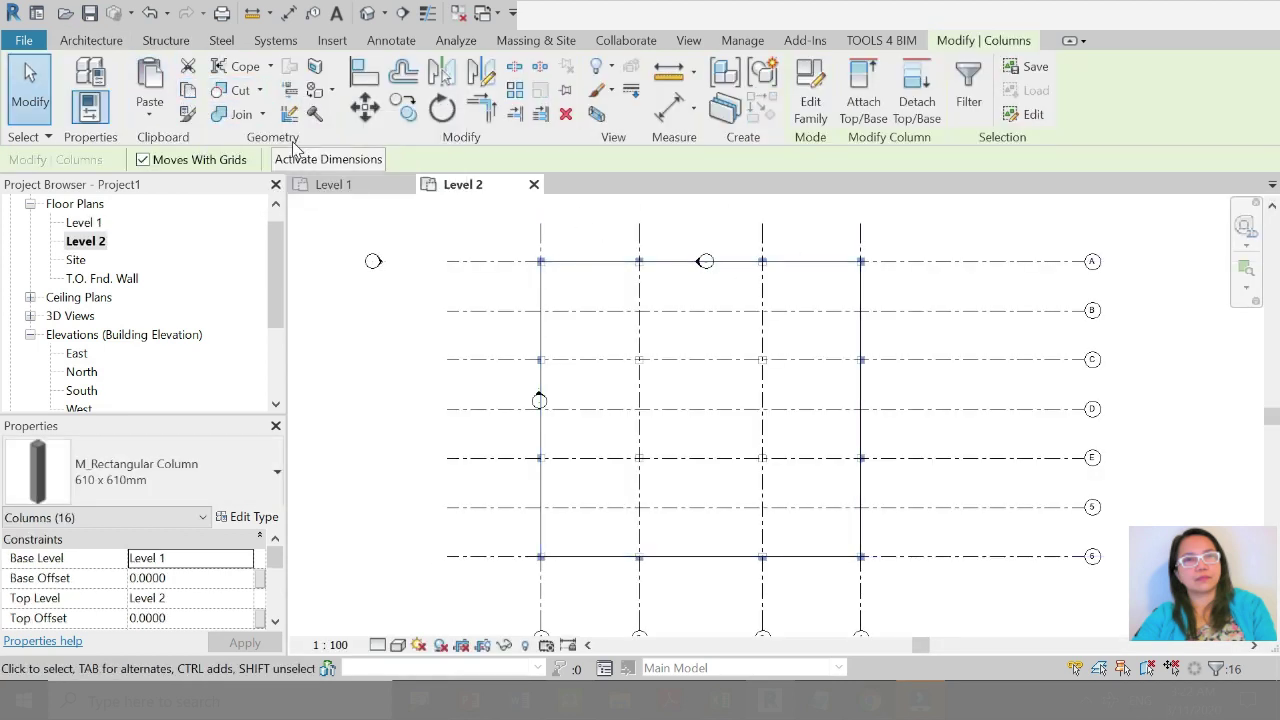
pyautogui.click(149, 116)
pyautogui.click(230, 186)
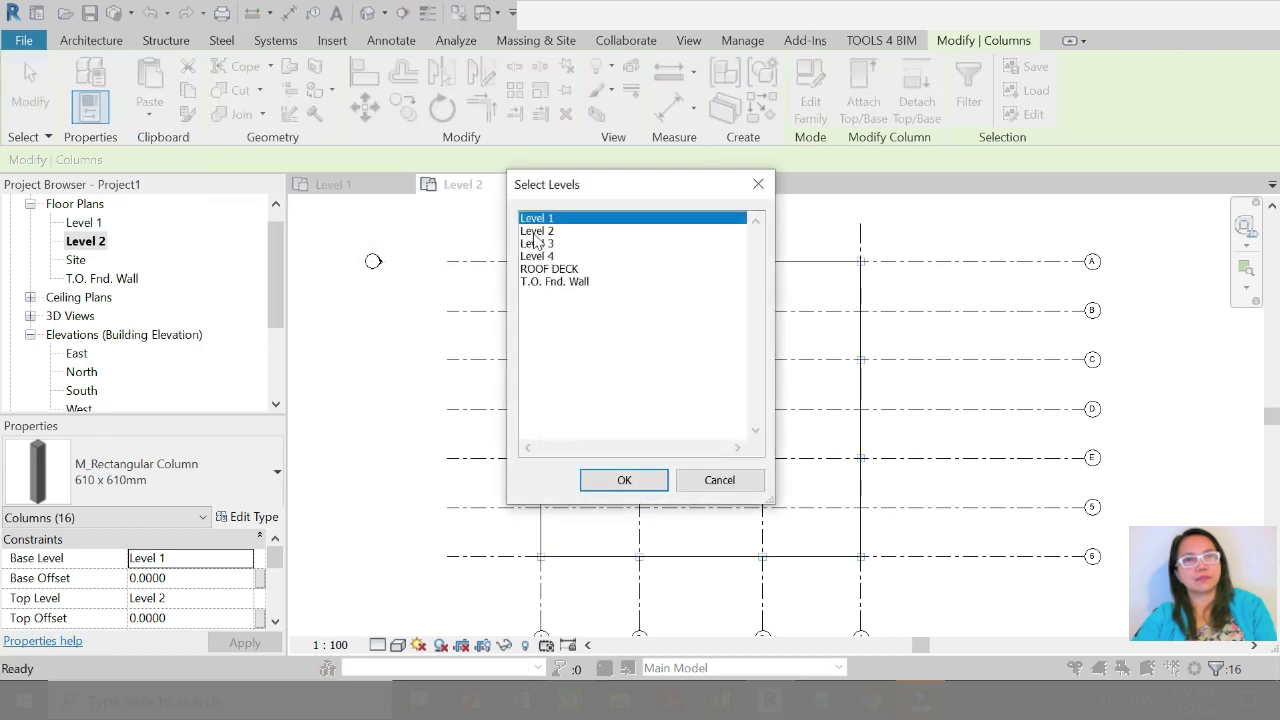
pyautogui.click(536, 232)
pyautogui.keyDown('shift'); pyautogui.click(546, 270); pyautogui.keyUp('shift')
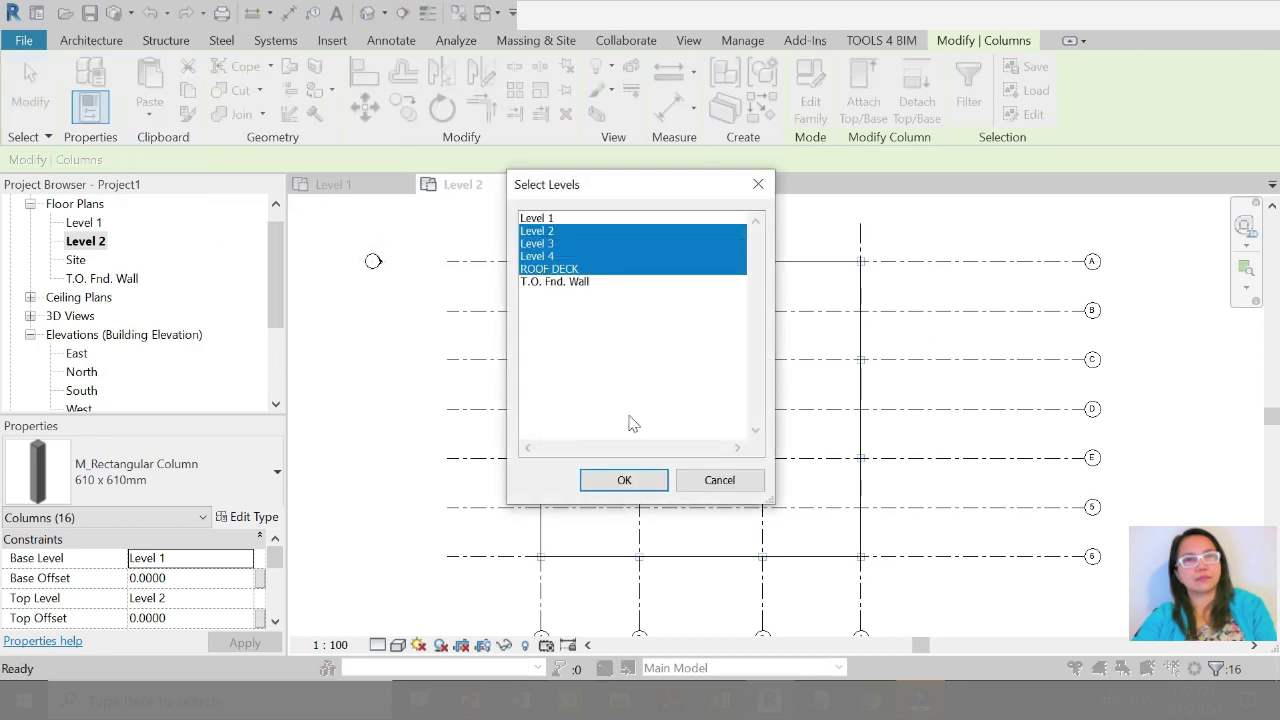
pyautogui.click(637, 482)
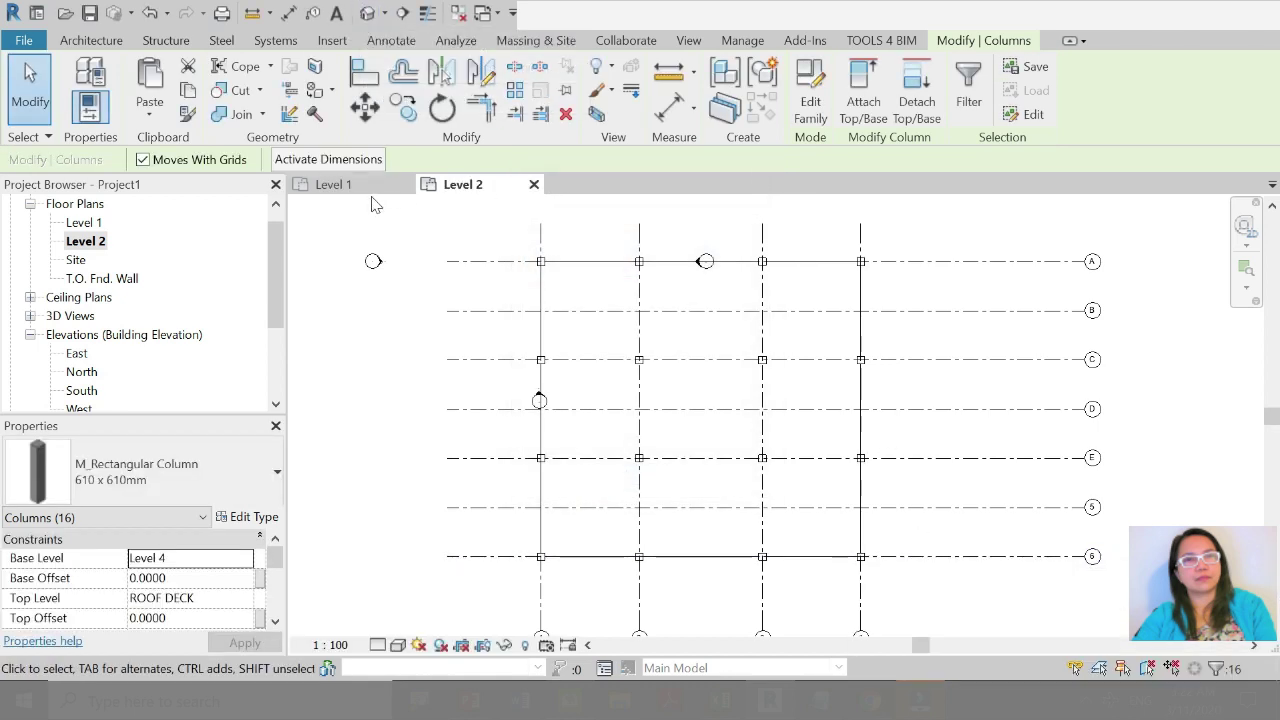
pyautogui.click(376, 12)
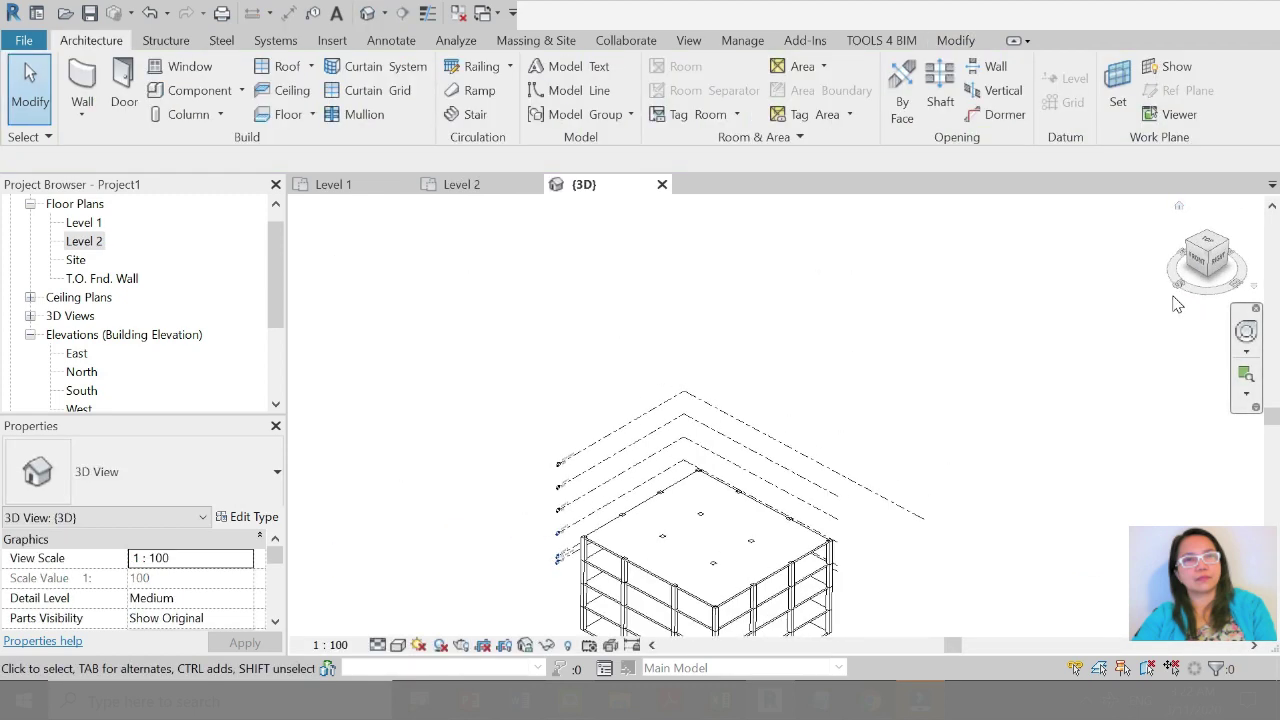
# Step: Zoom around the 3D four-storey column frame, then return to the Level 1 plan
pyautogui.scroll(2, 800, 520)
pyautogui.scroll(2, 815, 400)
pyautogui.scroll(2, 826, 330)
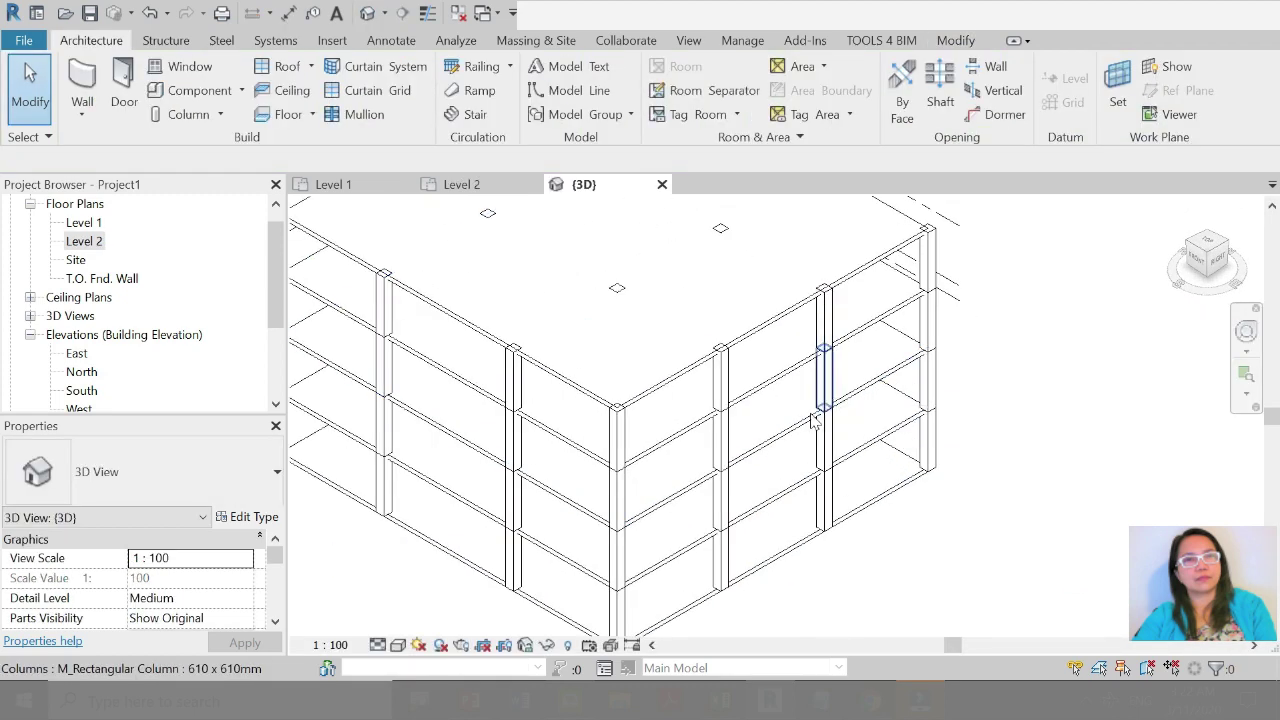
pyautogui.scroll(2, 610, 496)
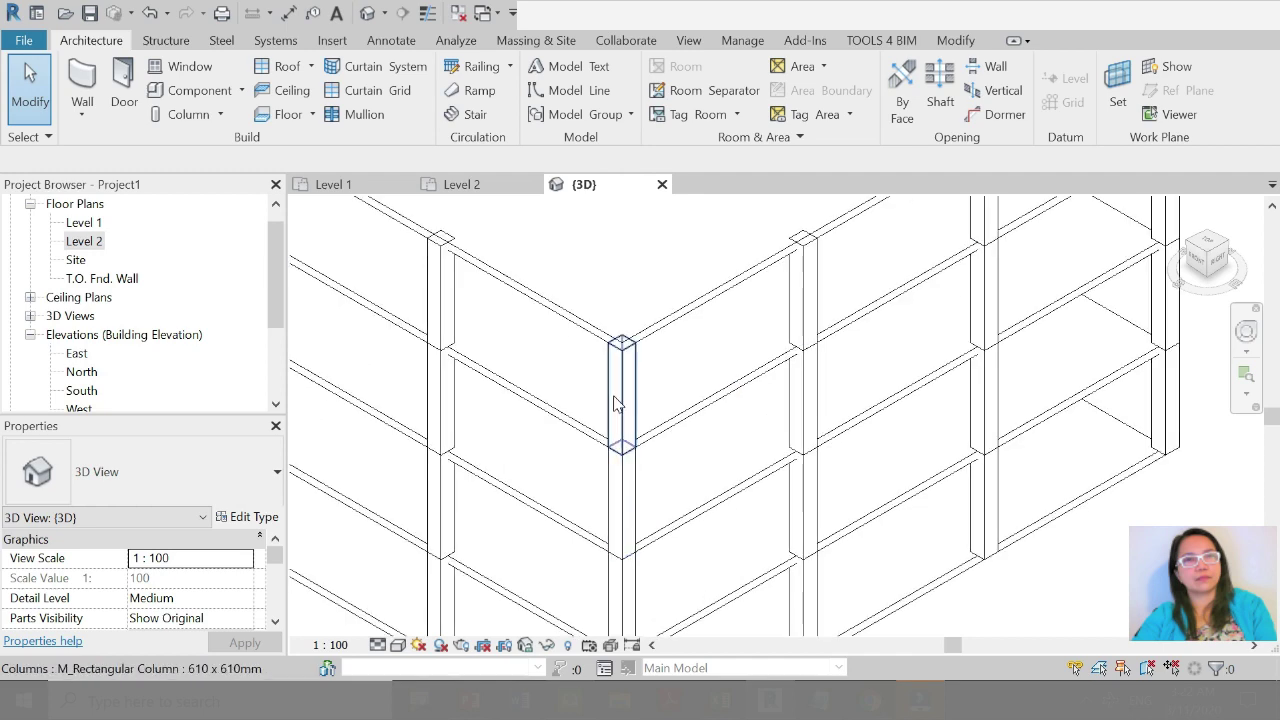
pyautogui.scroll(-3, 805, 335)
pyautogui.scroll(3, 654, 337)
pyautogui.scroll(-3, 640, 370)
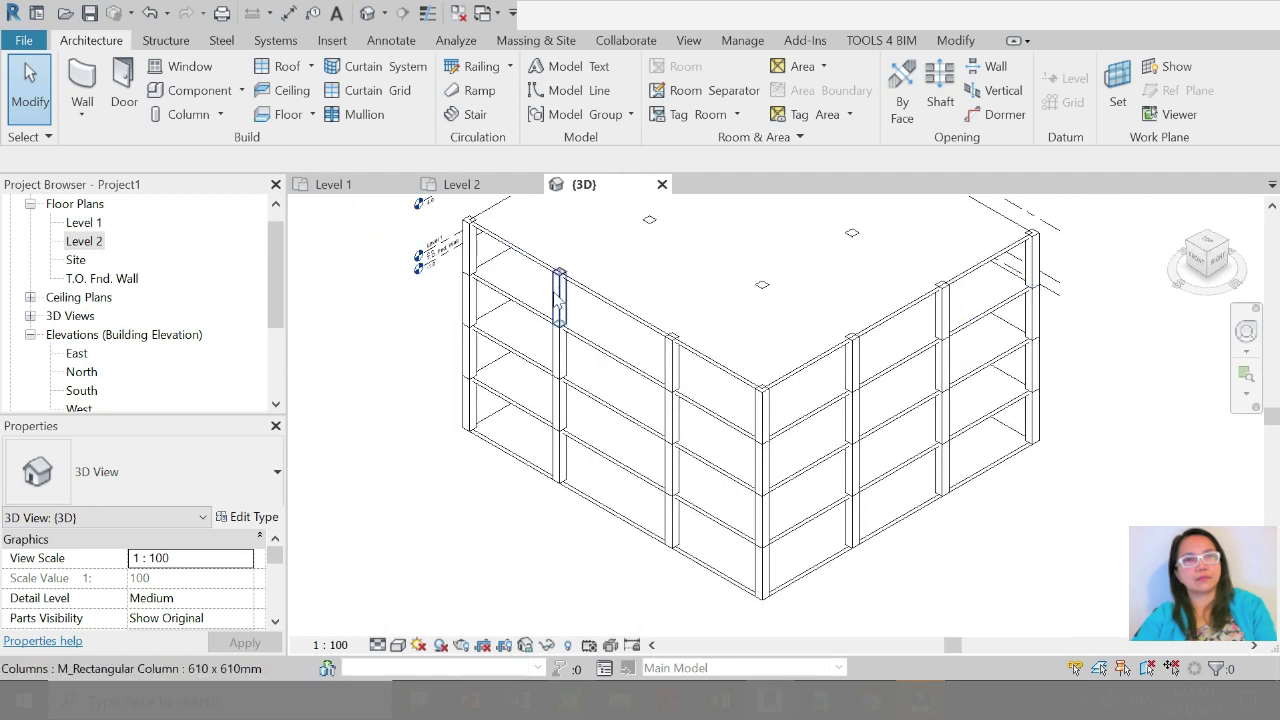
pyautogui.scroll(3, 622, 400)
pyautogui.scroll(-3, 622, 400)
pyautogui.scroll(3, 570, 375)
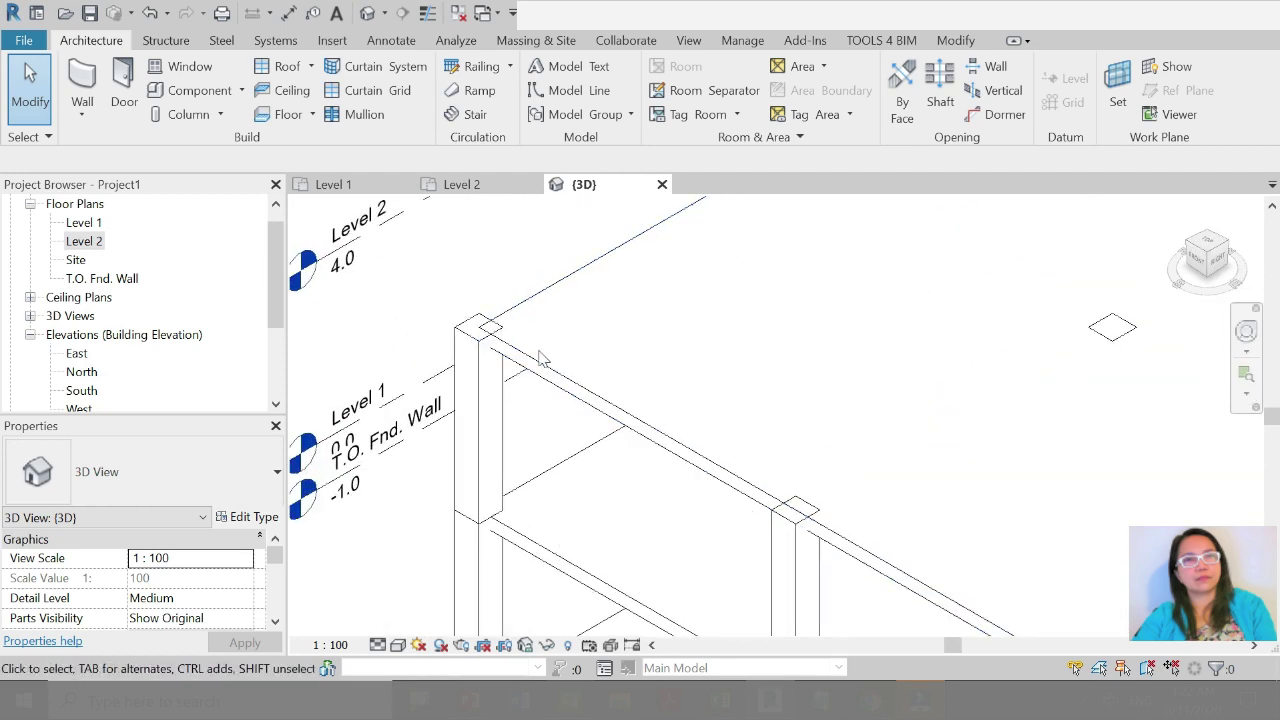
pyautogui.scroll(-1, 538, 358)
pyautogui.scroll(-2, 558, 342)
pyautogui.scroll(-1, 600, 330)
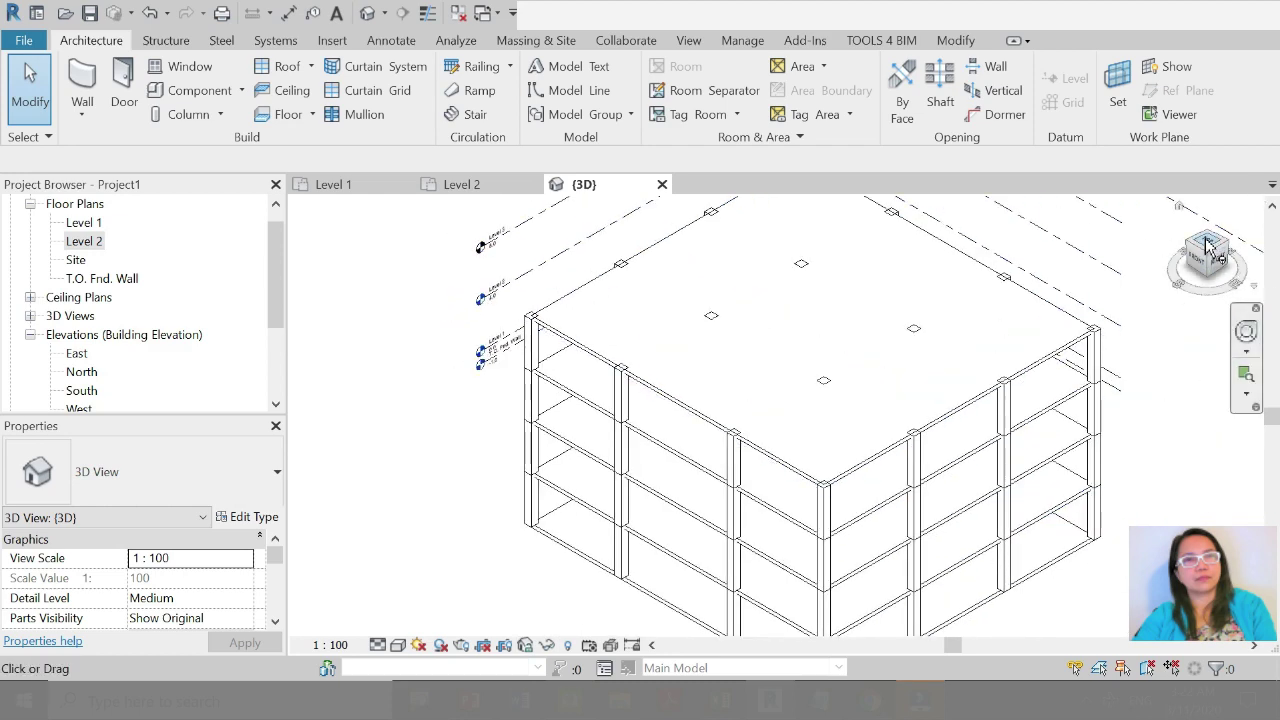
pyautogui.scroll(2, 866, 494)
pyautogui.scroll(2, 830, 480)
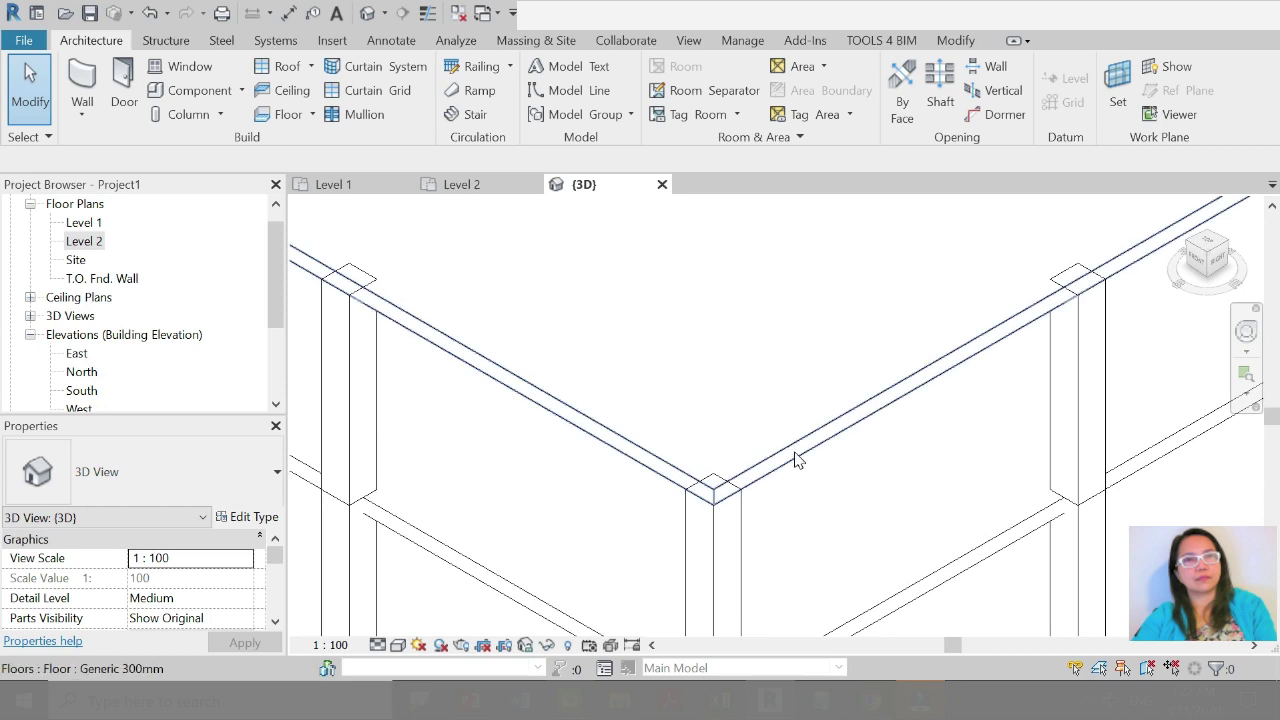
pyautogui.scroll(-3, 794, 457)
pyautogui.scroll(-1, 1000, 490)
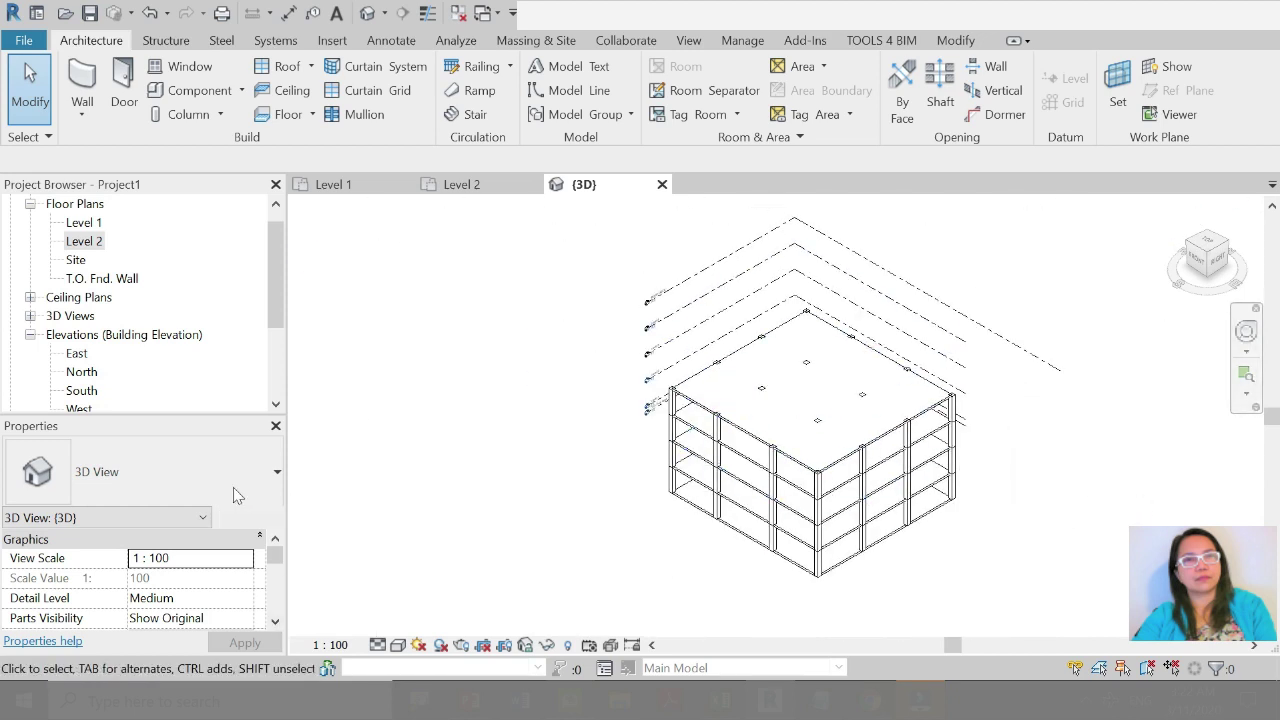
pyautogui.doubleClick(86, 223)
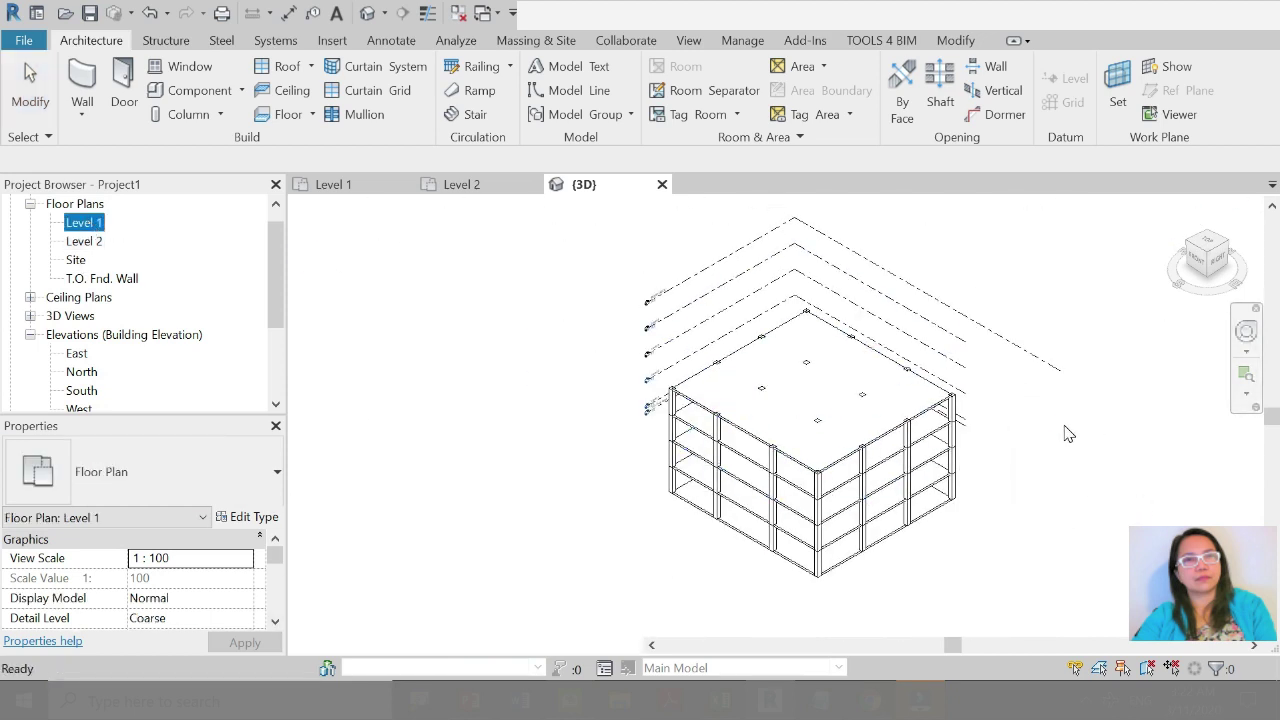
# Step: Start a structural floor sketch using the Rectangle boundary option
pyautogui.scroll(1, 600, 503)
pyautogui.scroll(1, 552, 444)
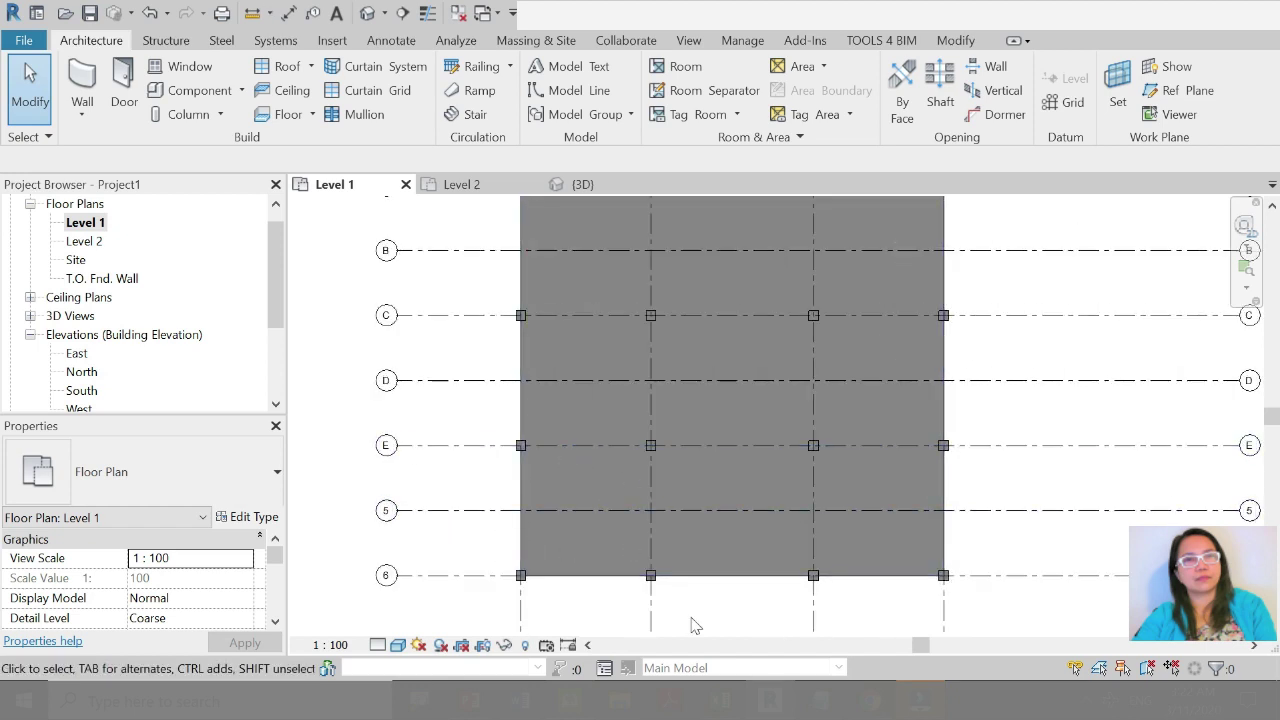
pyautogui.scroll(-2, 595, 457)
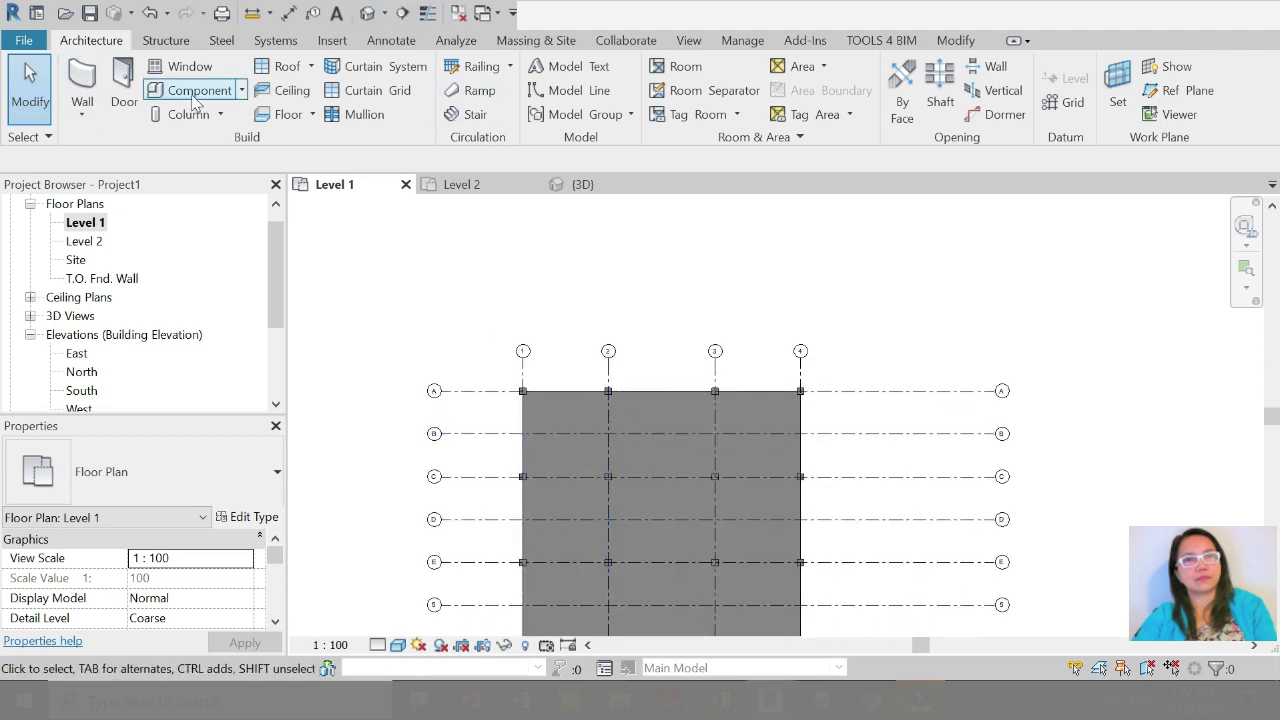
pyautogui.click(312, 114)
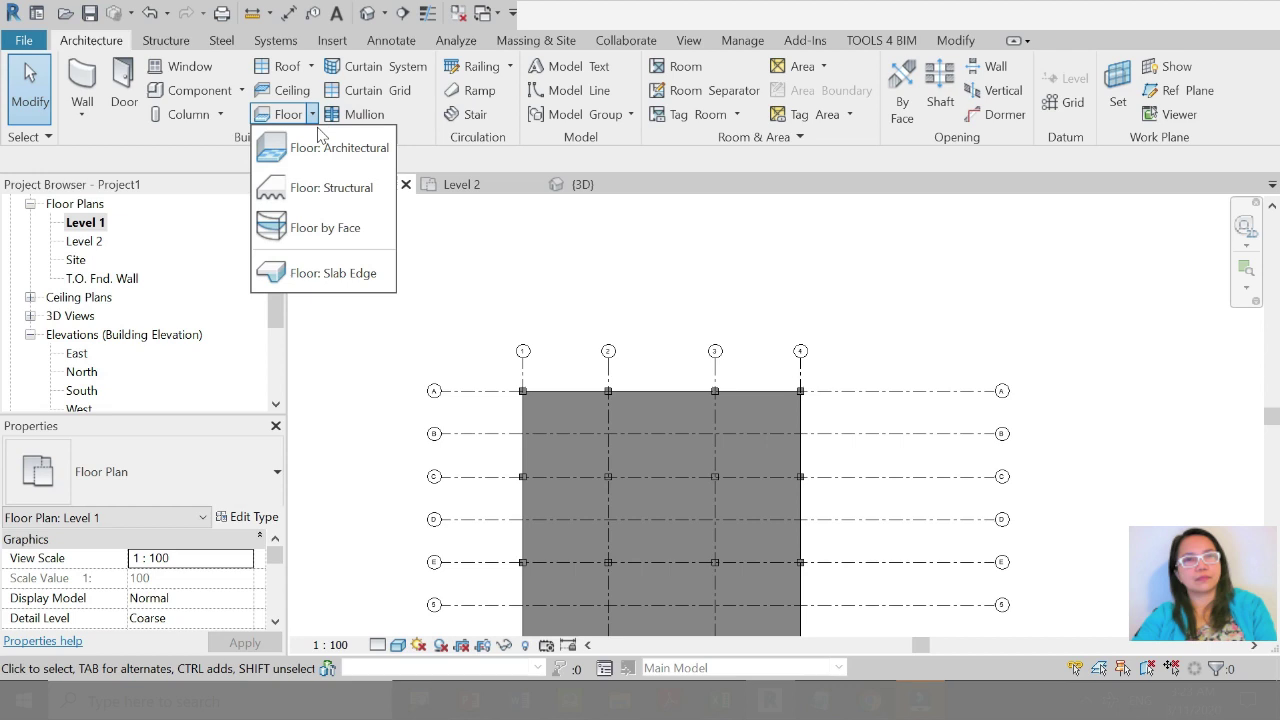
pyautogui.click(322, 183)
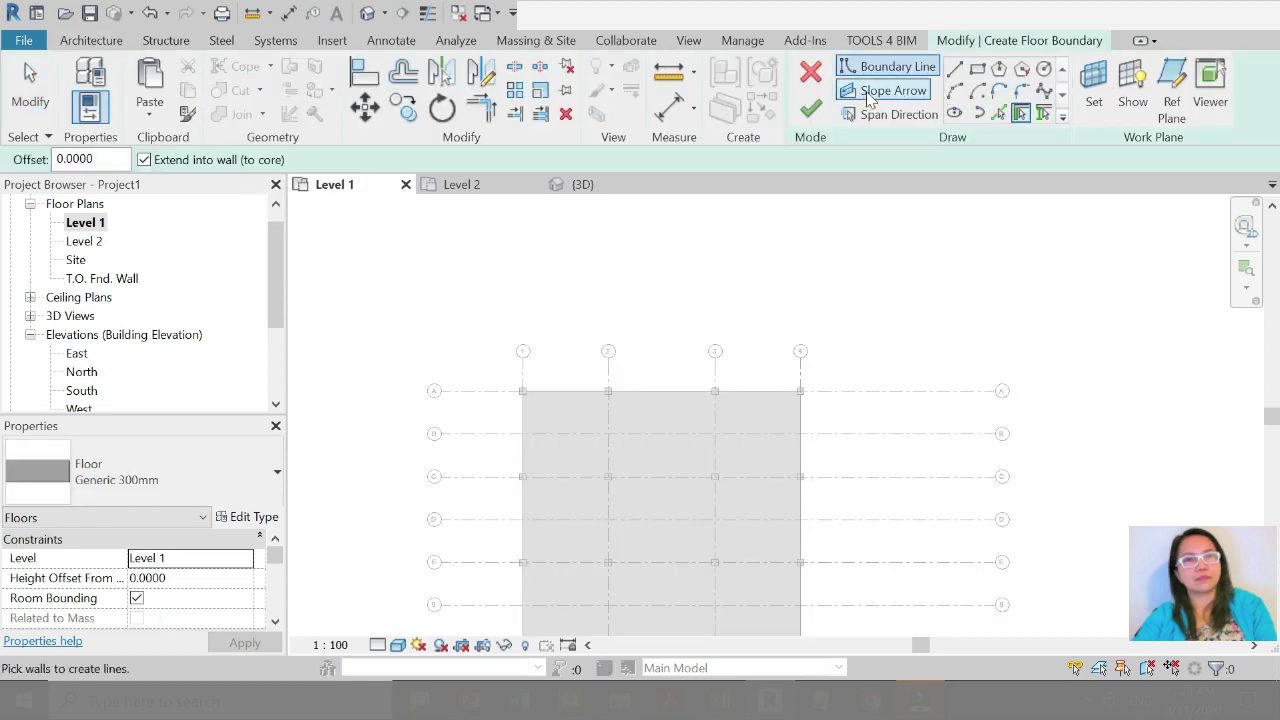
pyautogui.click(977, 68)
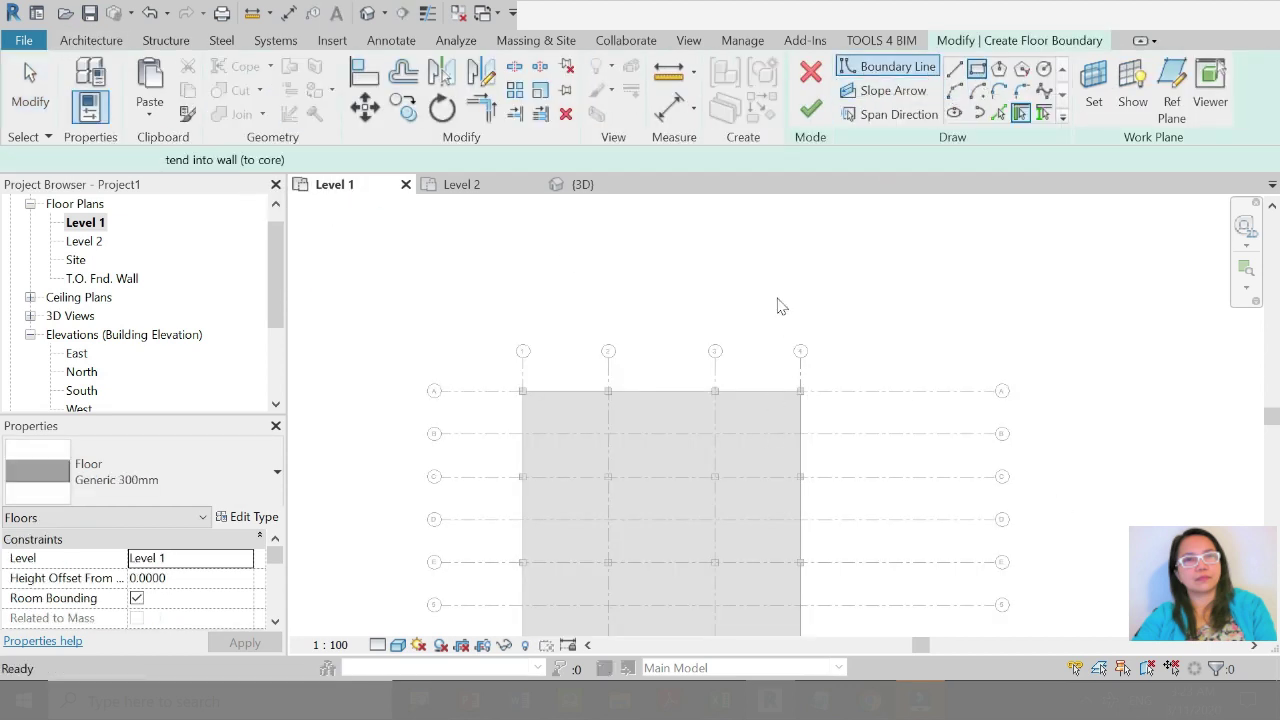
# Step: Sketch the floor rectangle between grids 2 and 3, set depth 5, and finish
pyautogui.click(618, 408)
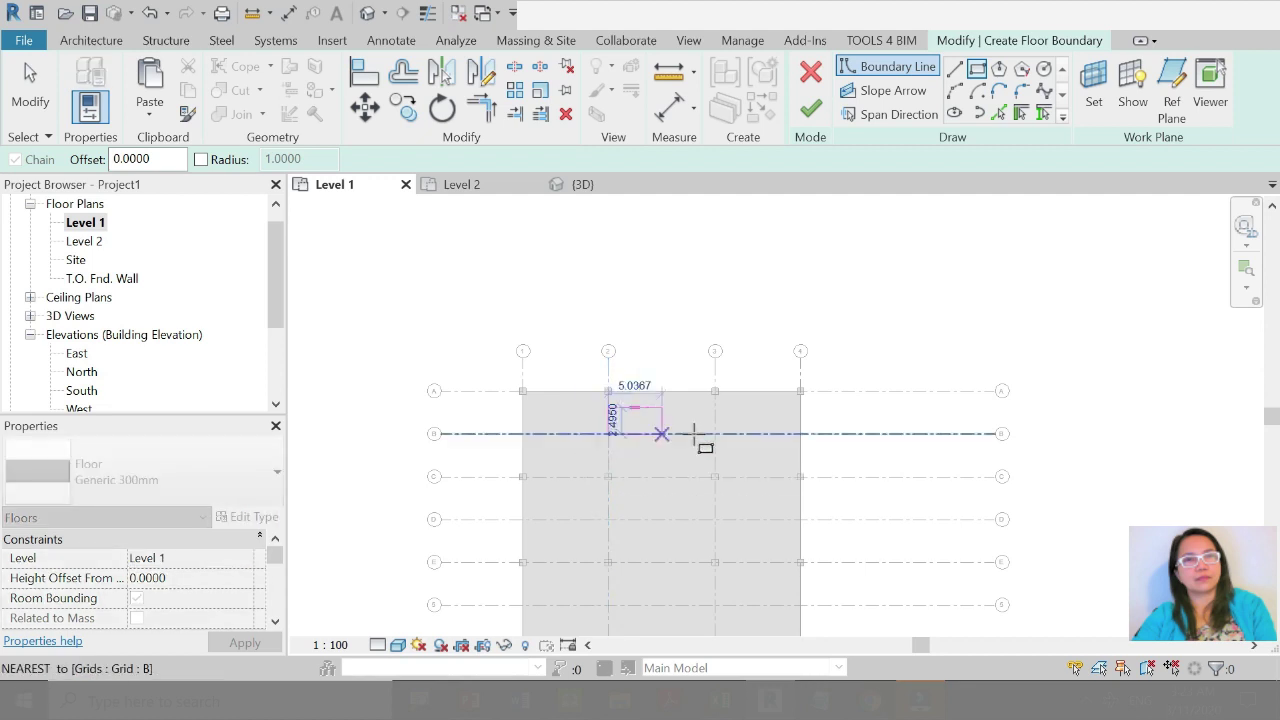
pyautogui.scroll(3, 715, 462)
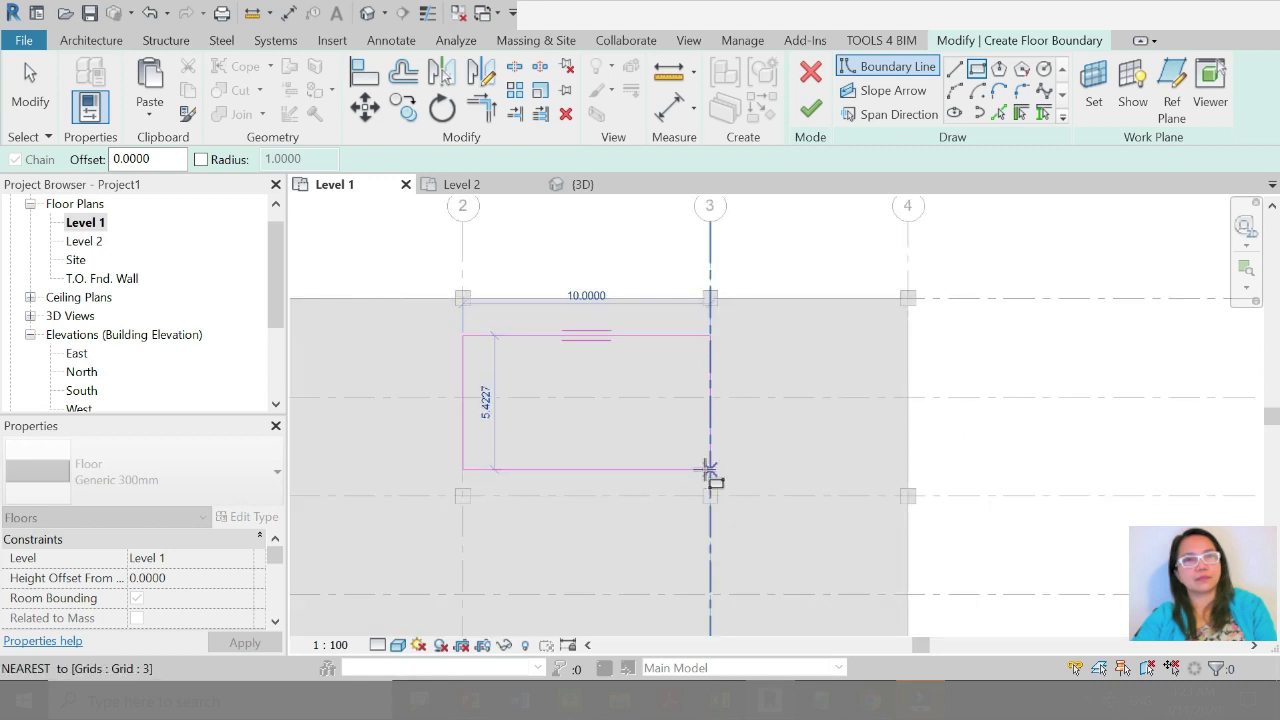
pyautogui.click(708, 470)
pyautogui.press('Escape')
pyautogui.press('Escape')
pyautogui.click(560, 470)
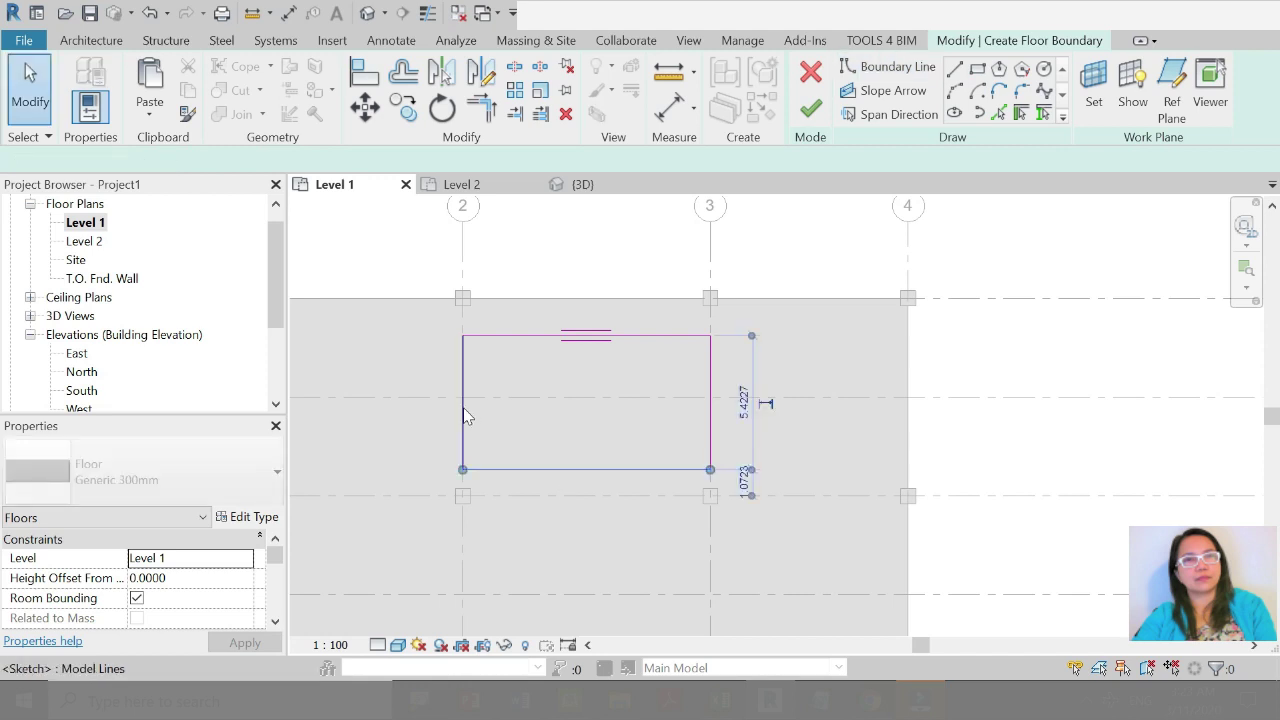
pyautogui.click(743, 402)
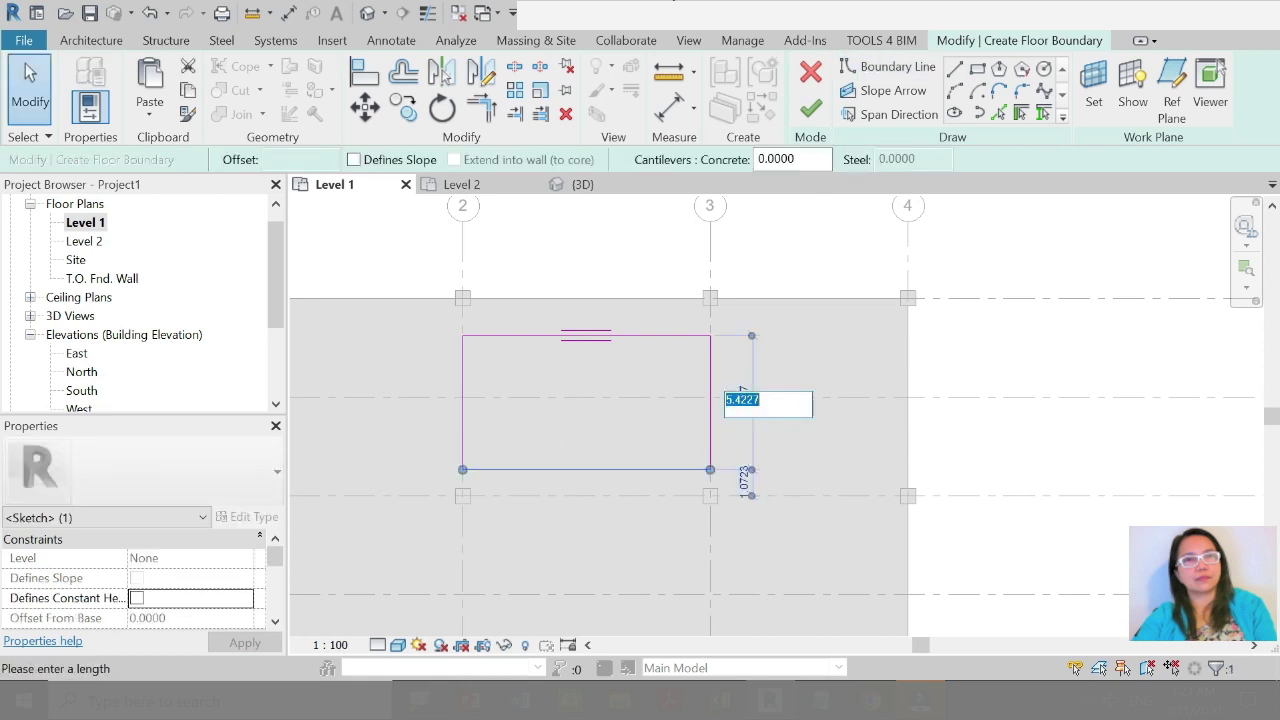
pyautogui.write('5')
pyautogui.press('Return')
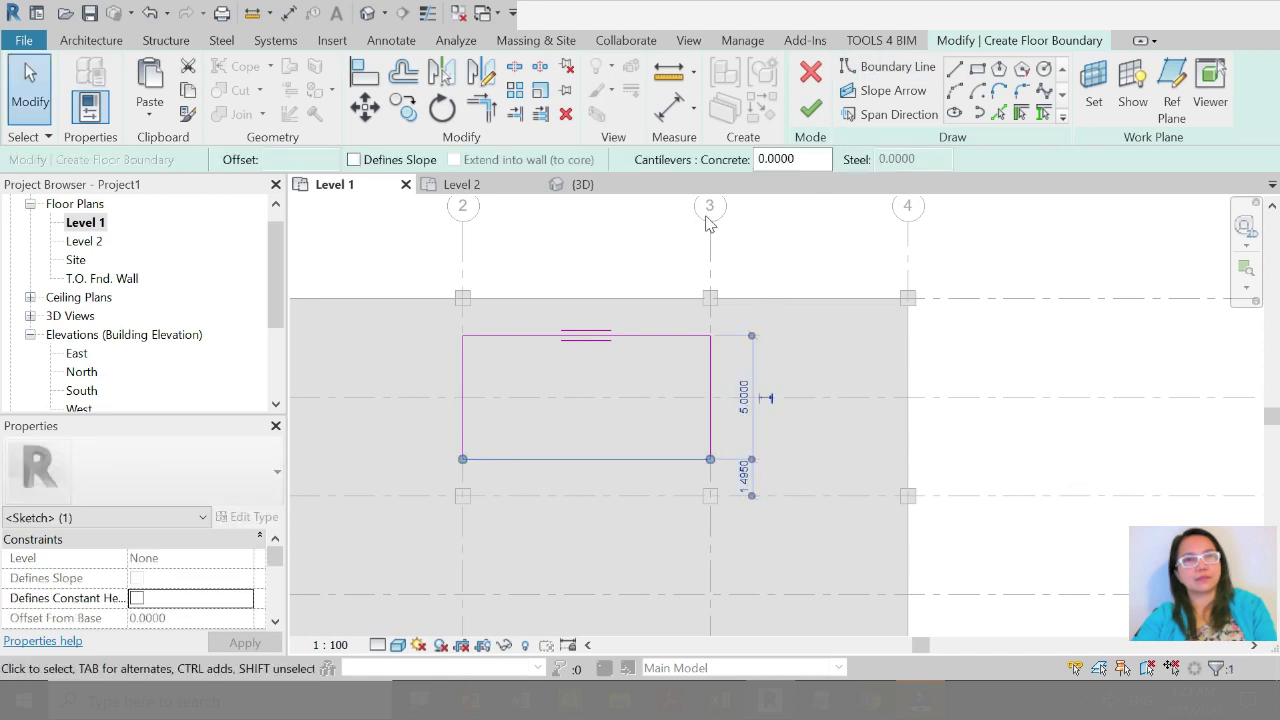
pyautogui.click(811, 110)
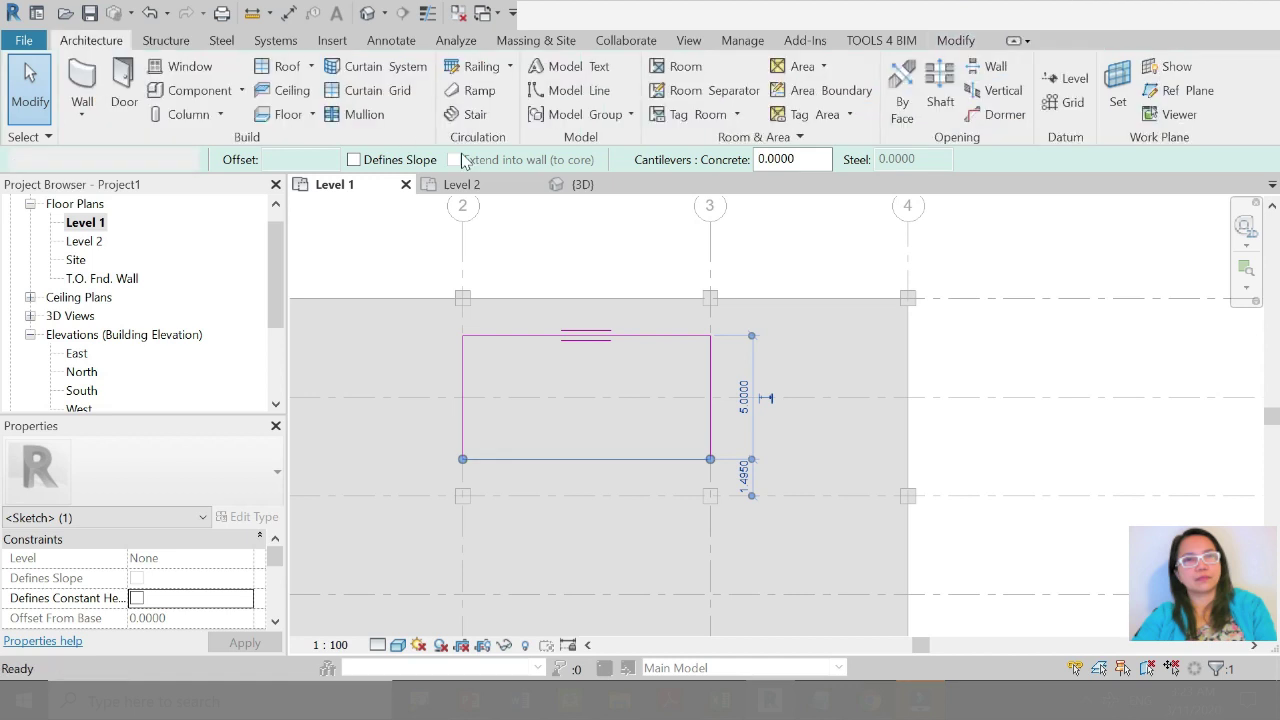
# Step: Select the new floor and raise its top-left corner point to elevation 4
pyautogui.press('Escape')
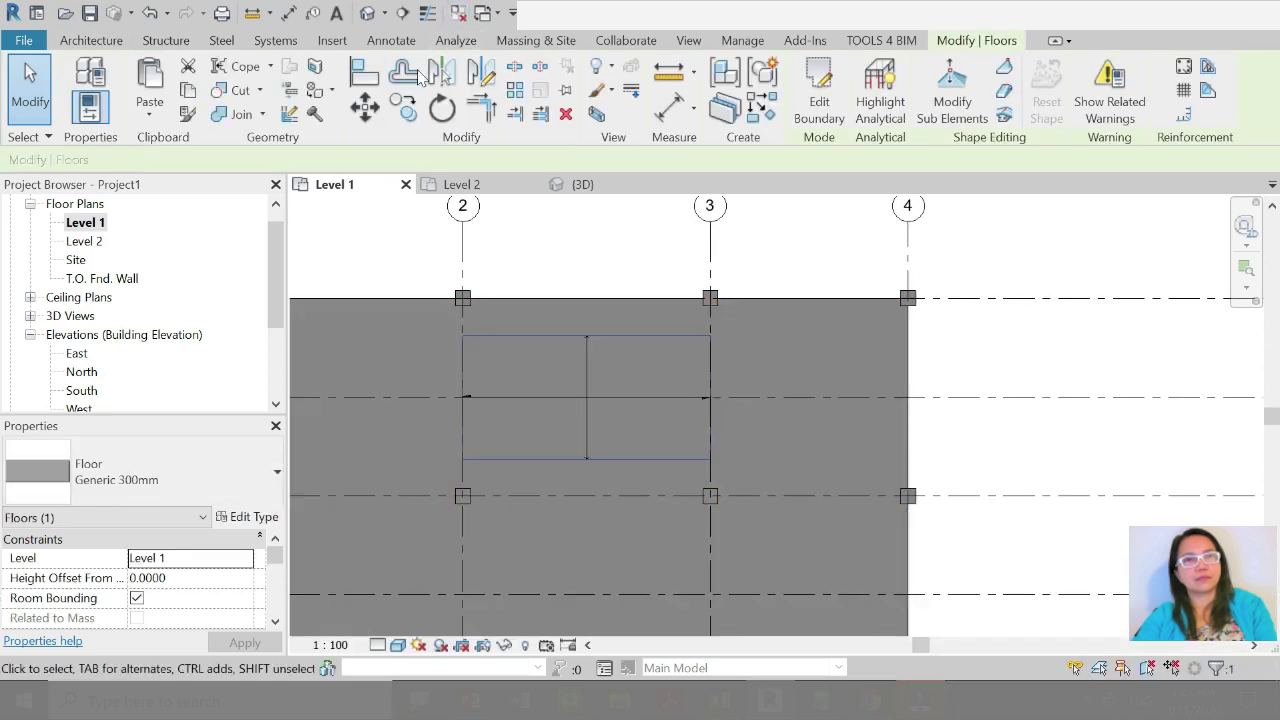
pyautogui.press('Escape')
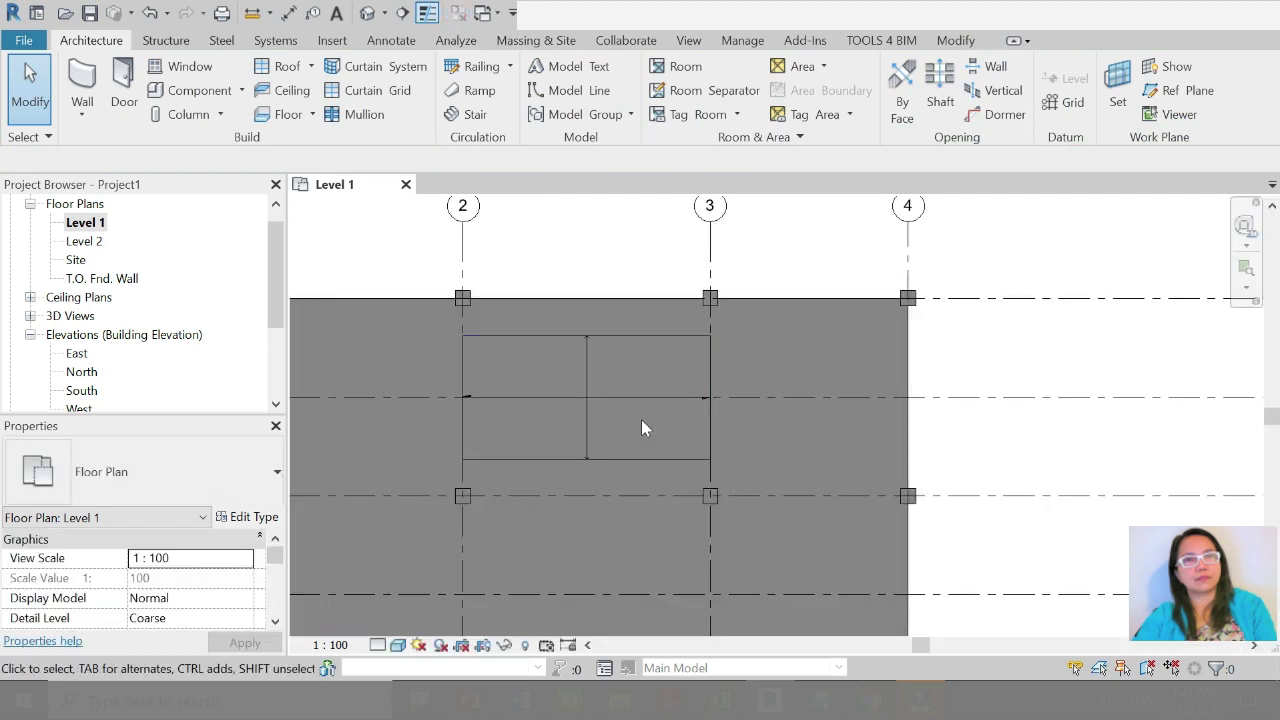
pyautogui.hotkey('ctrl', 'Left')
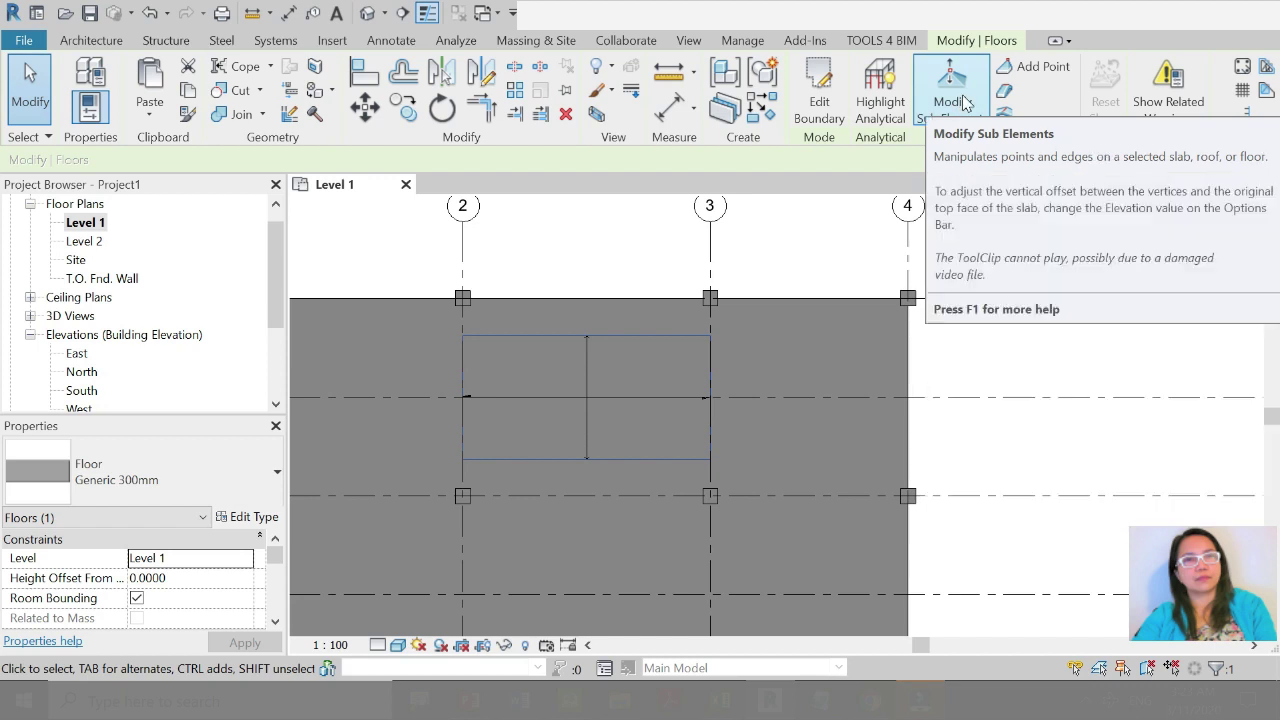
pyautogui.click(960, 100)
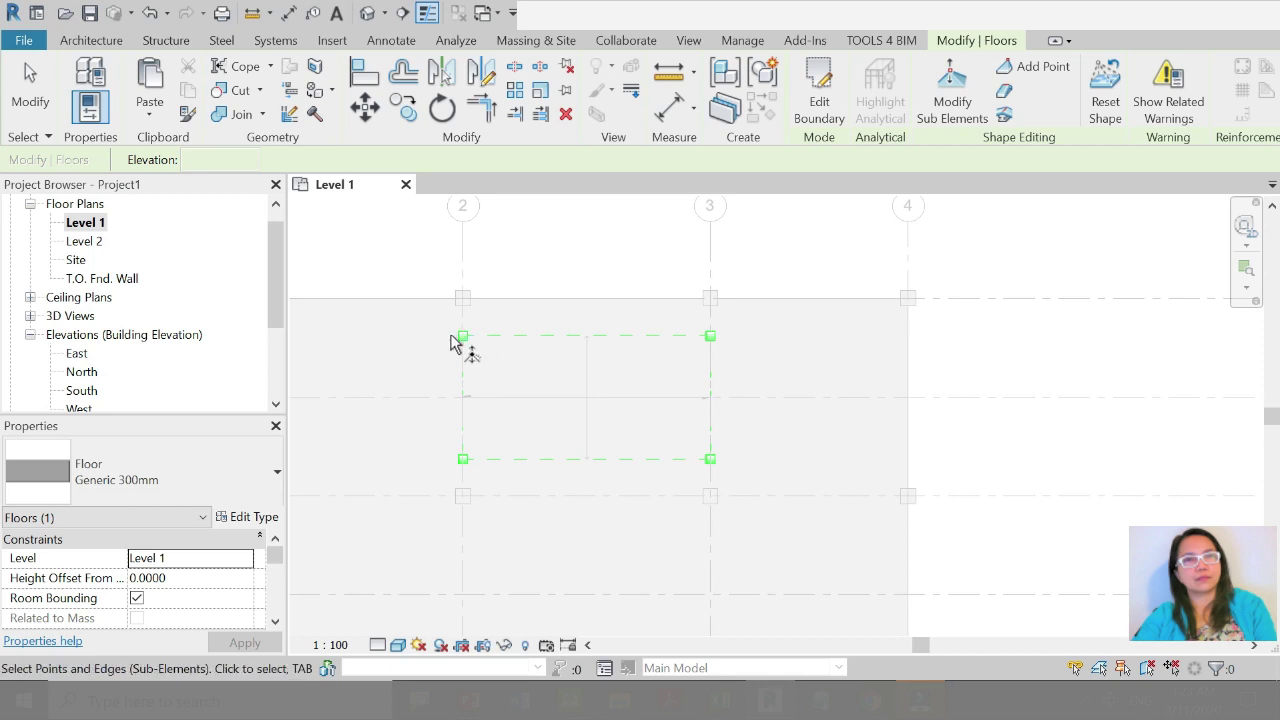
pyautogui.scroll(-1, 480, 335)
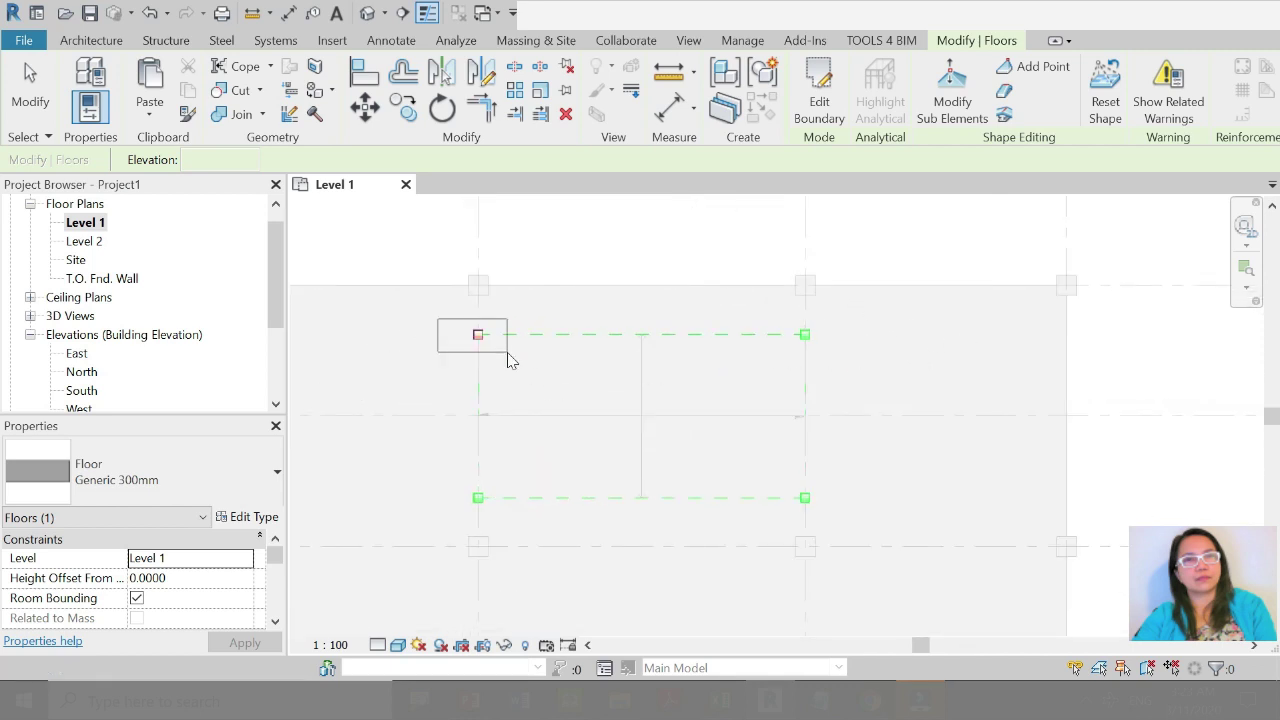
pyautogui.click(478, 334)
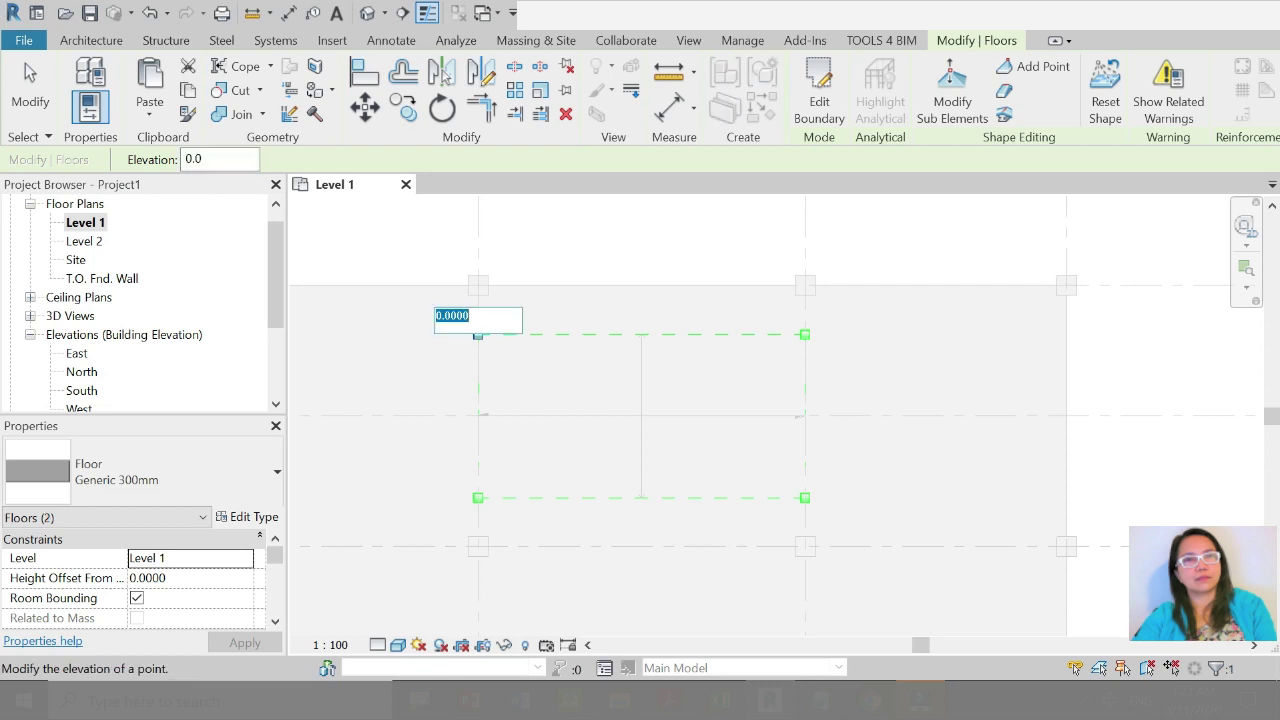
pyautogui.press('Return')
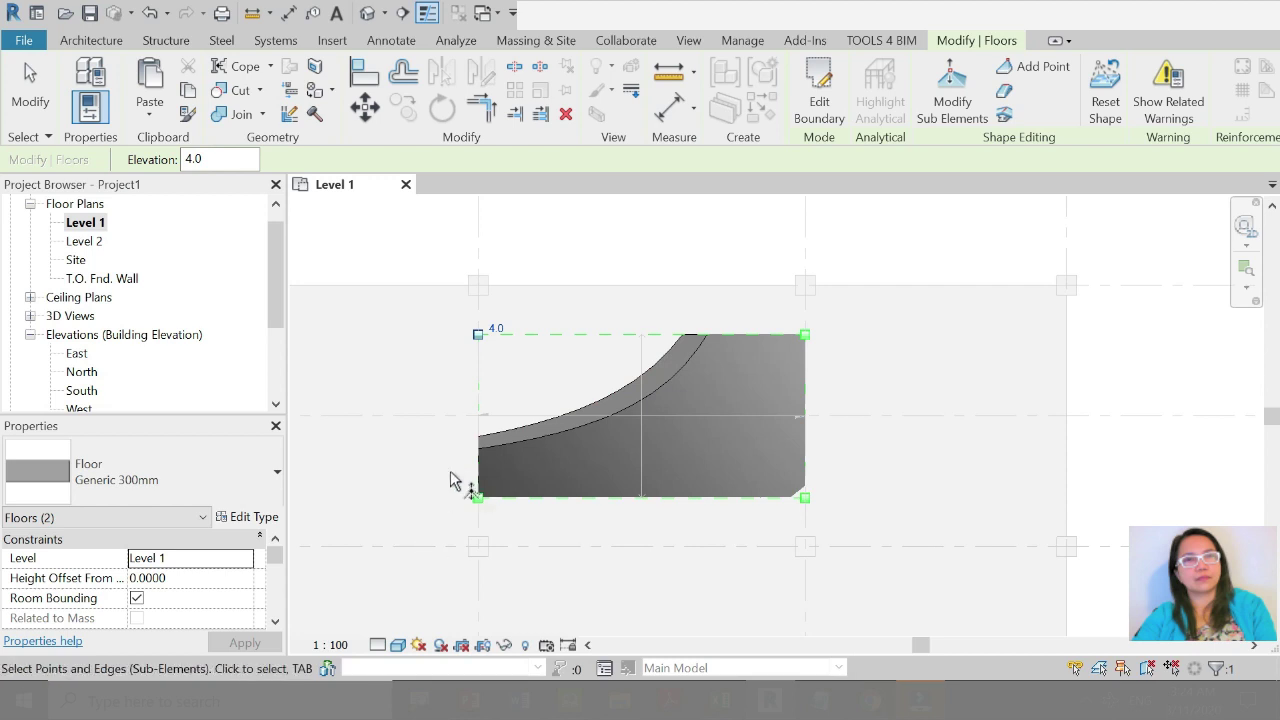
# Step: Raise the floor's bottom-left corner point to elevation 4 as well
pyautogui.click(481, 501)
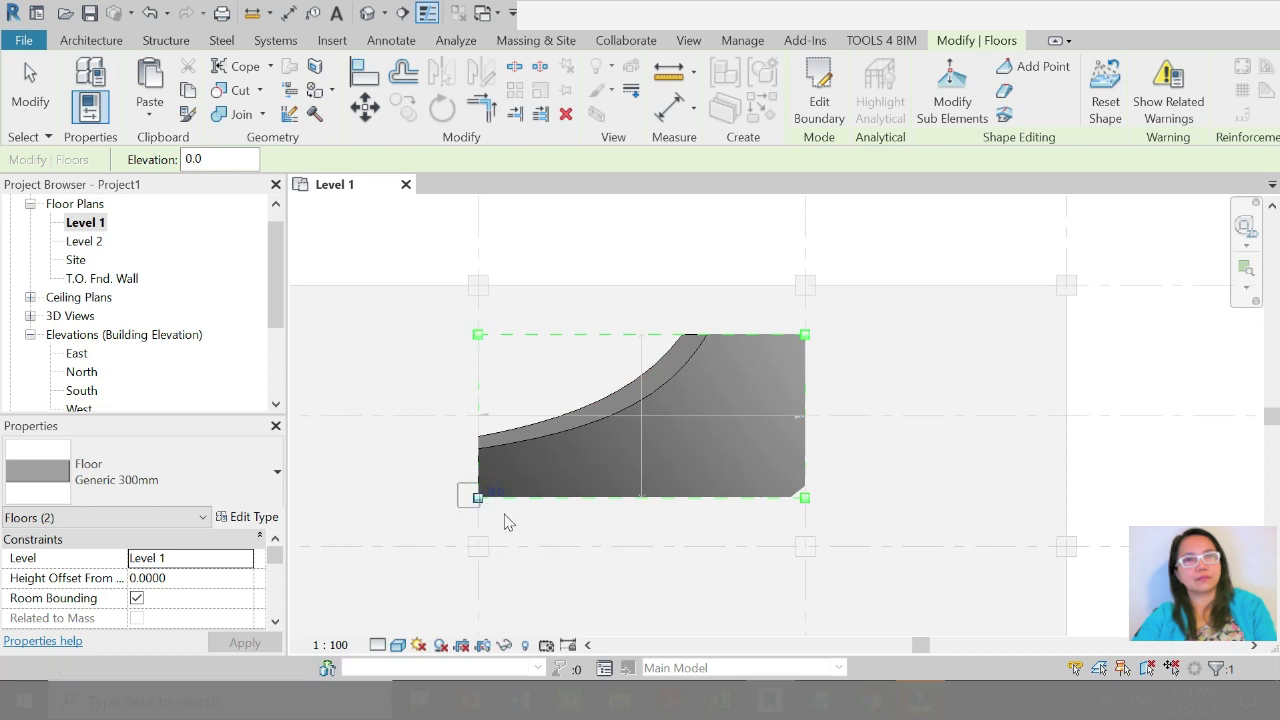
pyautogui.scroll(2, 495, 512)
pyautogui.scroll(3, 486, 522)
pyautogui.press('Escape')
pyautogui.click(474, 477)
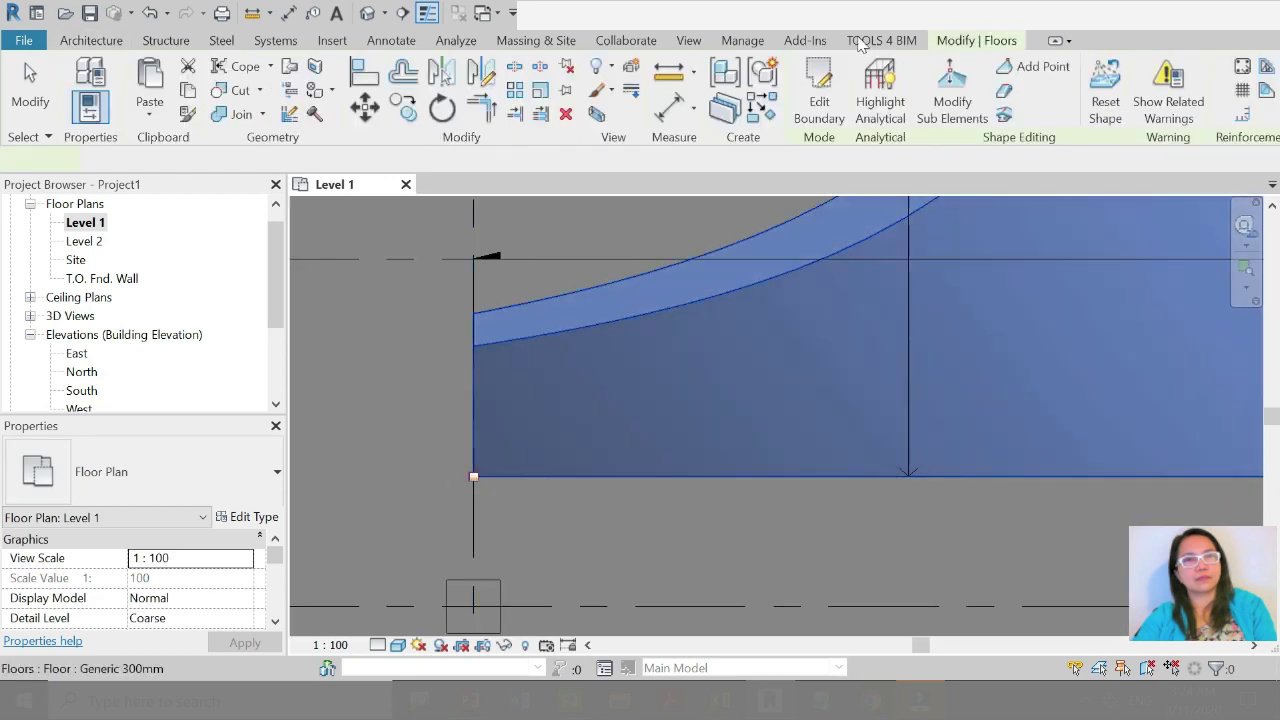
pyautogui.click(952, 100)
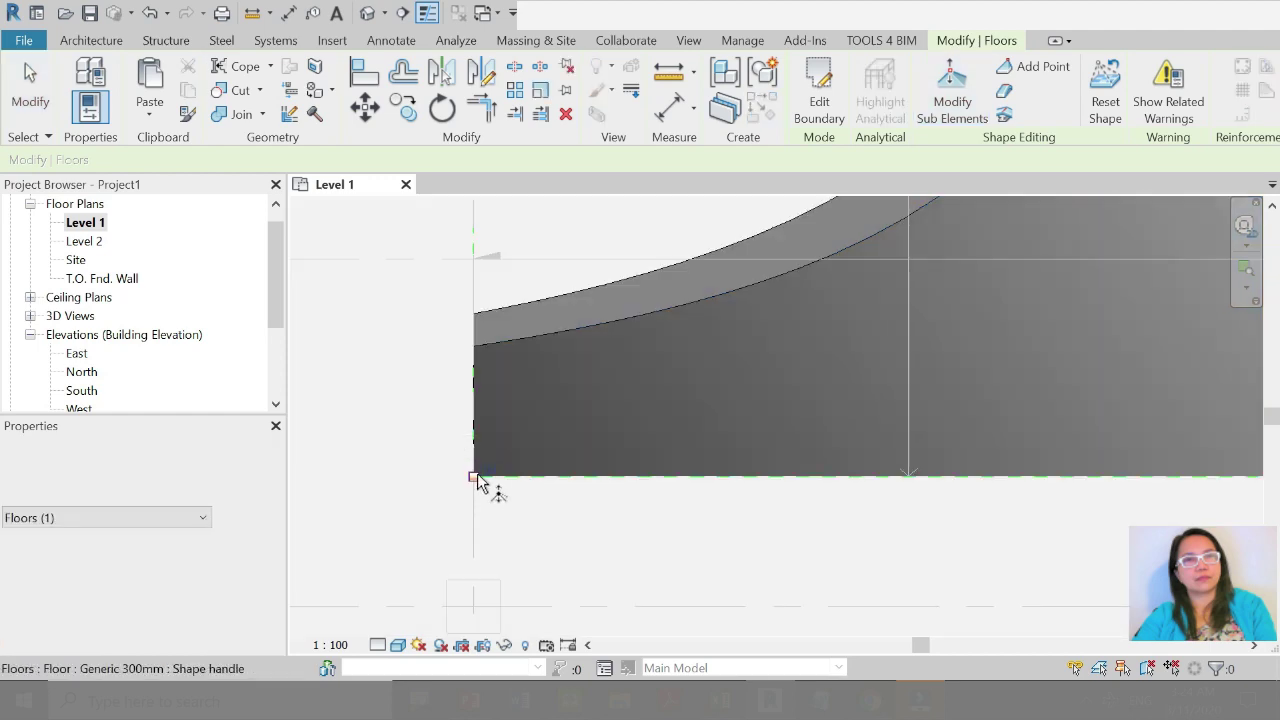
pyautogui.click(476, 478)
pyautogui.click(488, 470)
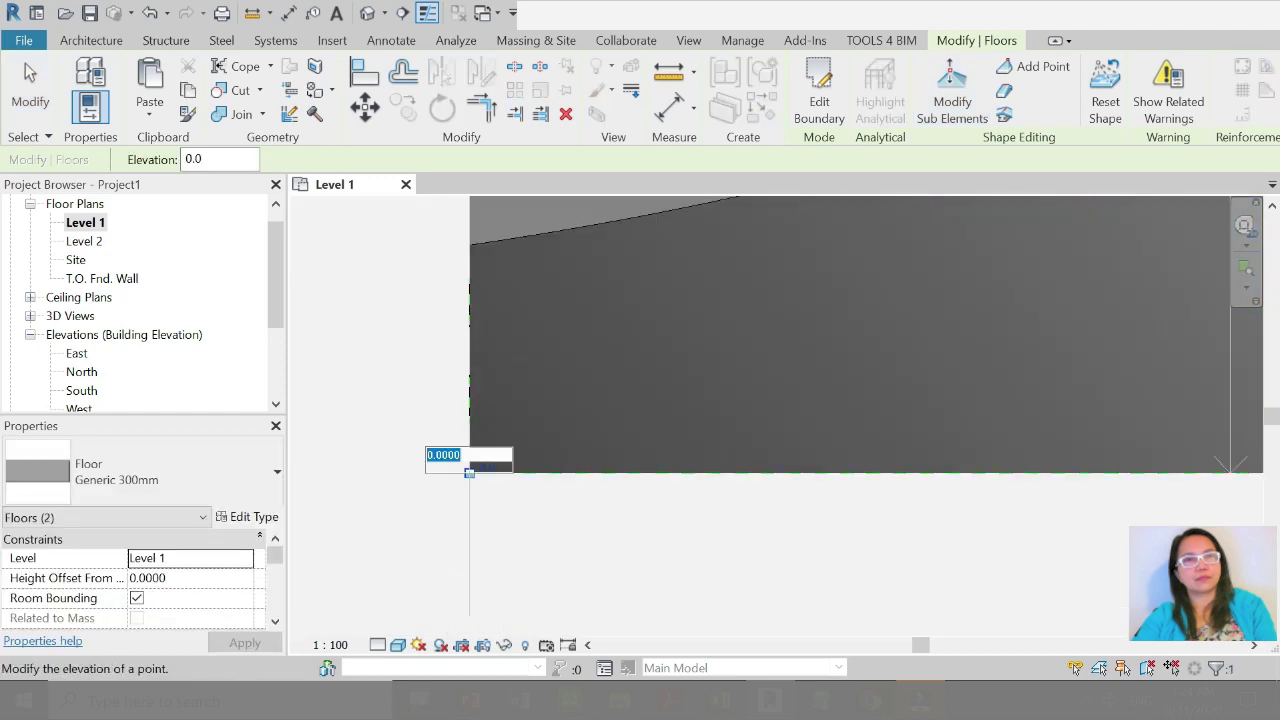
pyautogui.press('Return')
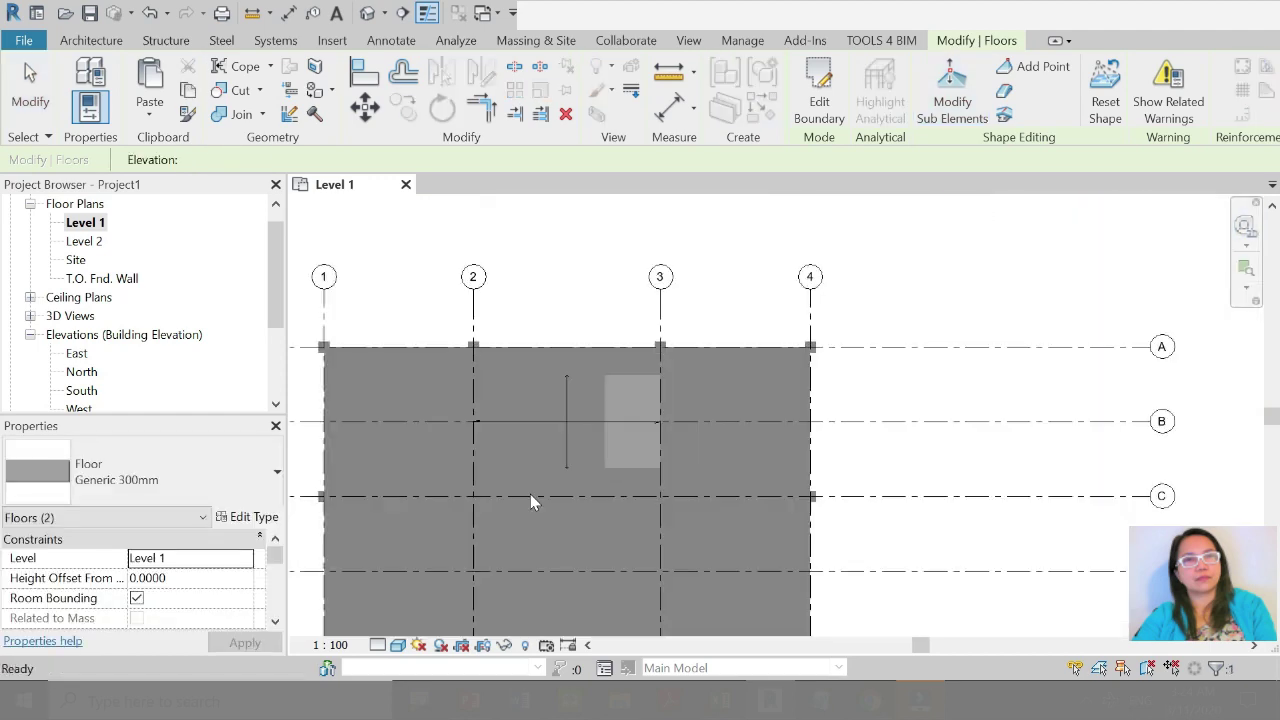
# Step: End point editing and duplicate the {3D} view with detailing as {3D} Copy 1
pyautogui.press('Escape')
pyautogui.press('Escape')
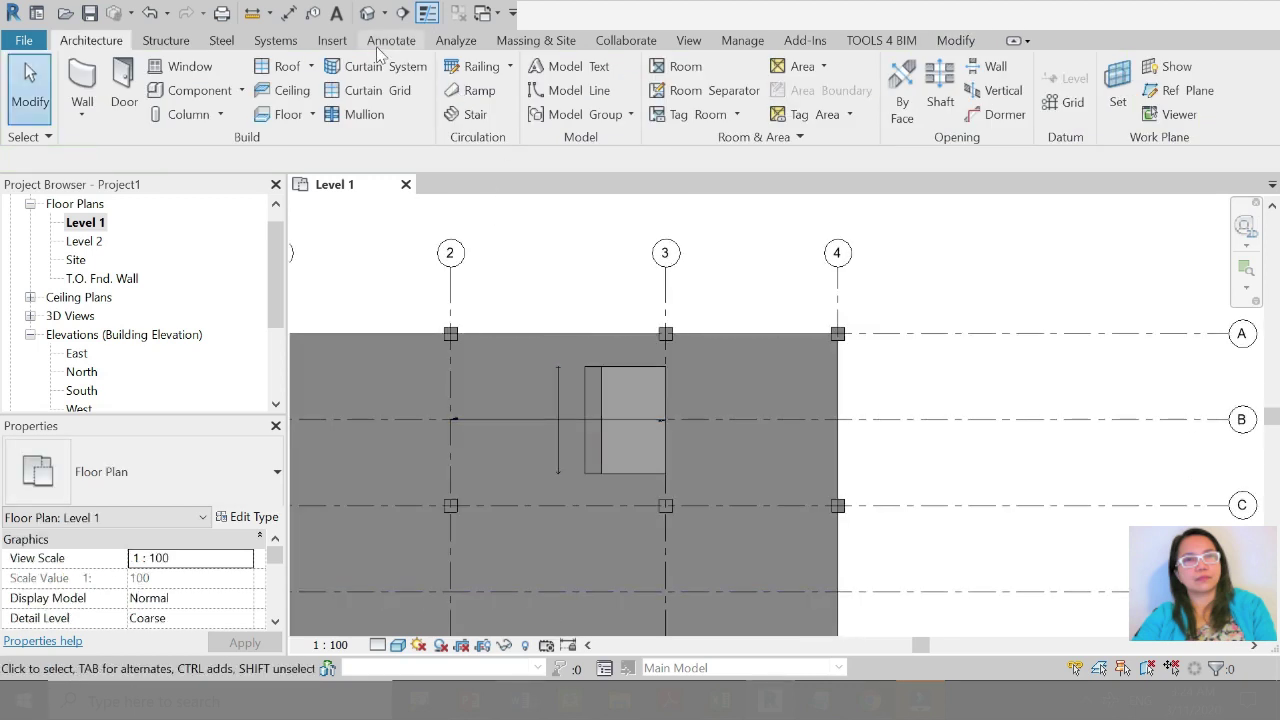
pyautogui.click(31, 316)
pyautogui.click(75, 334)
pyautogui.rightClick(75, 334)
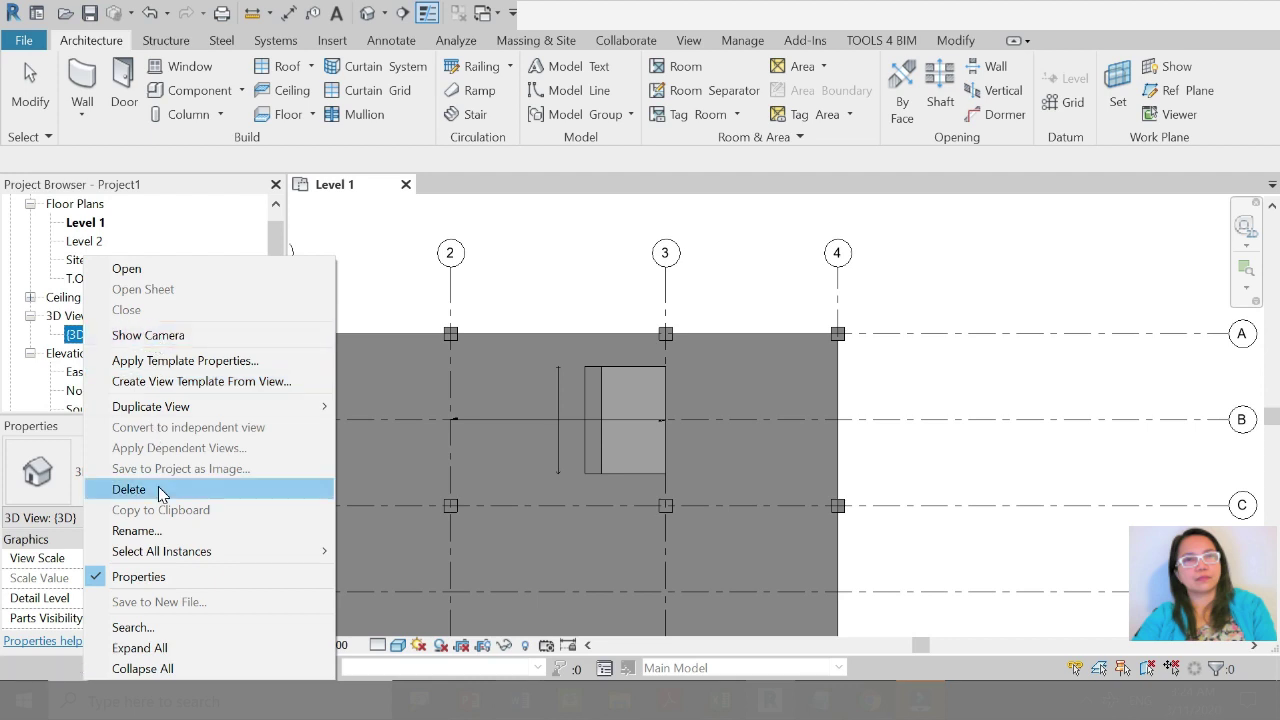
pyautogui.click(420, 427)
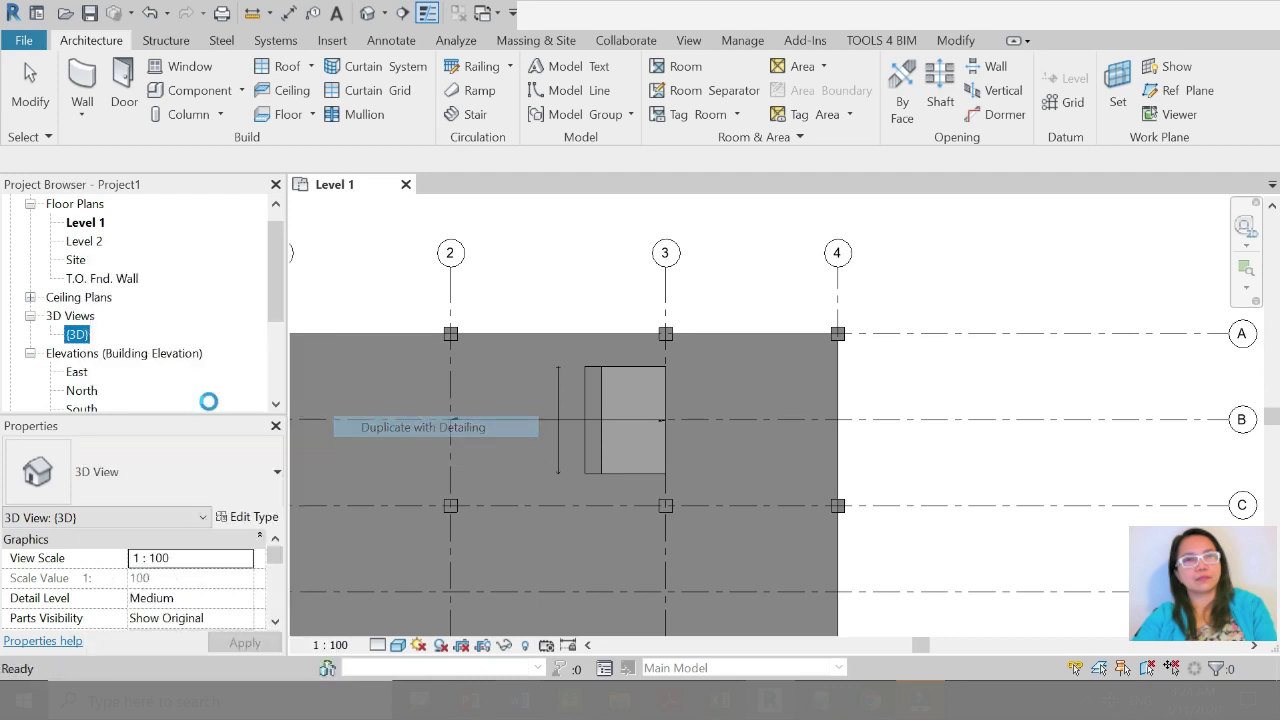
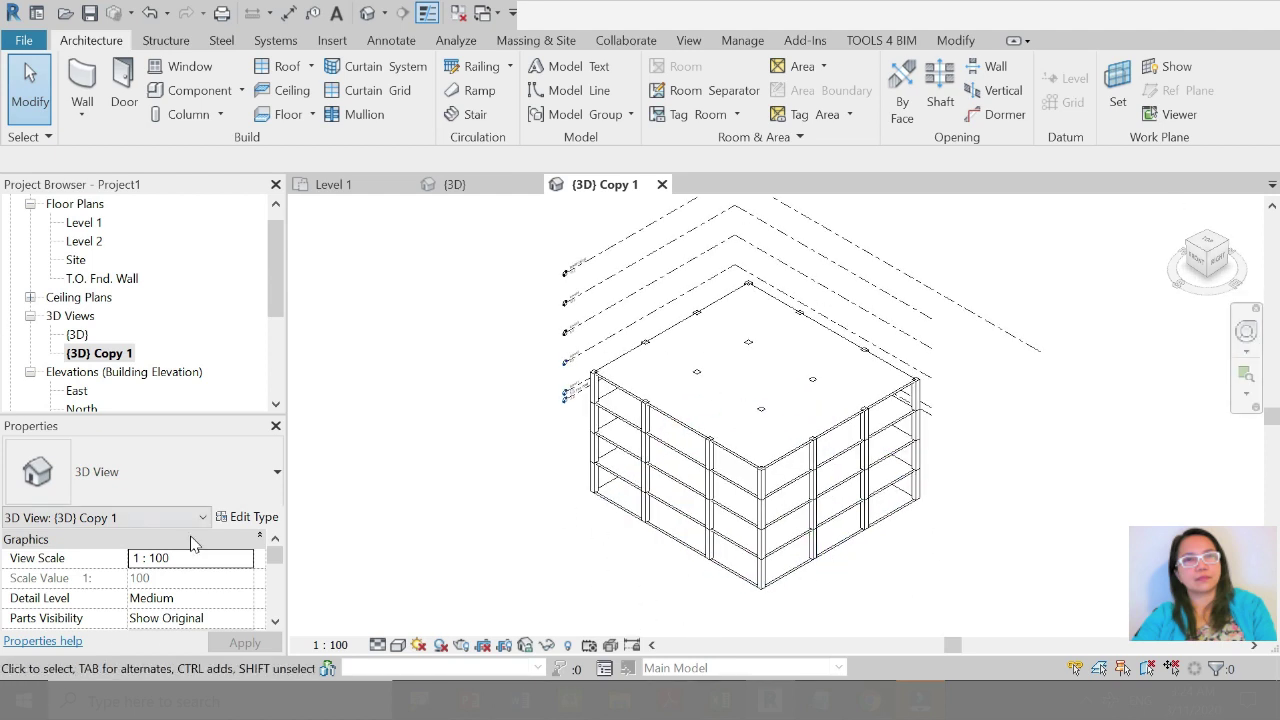
# Step: Turn on the section box for {3D} Copy 1 and drag its top down to the first slab
pyautogui.scroll(-4, 193, 545)
pyautogui.scroll(-1, 193, 545)
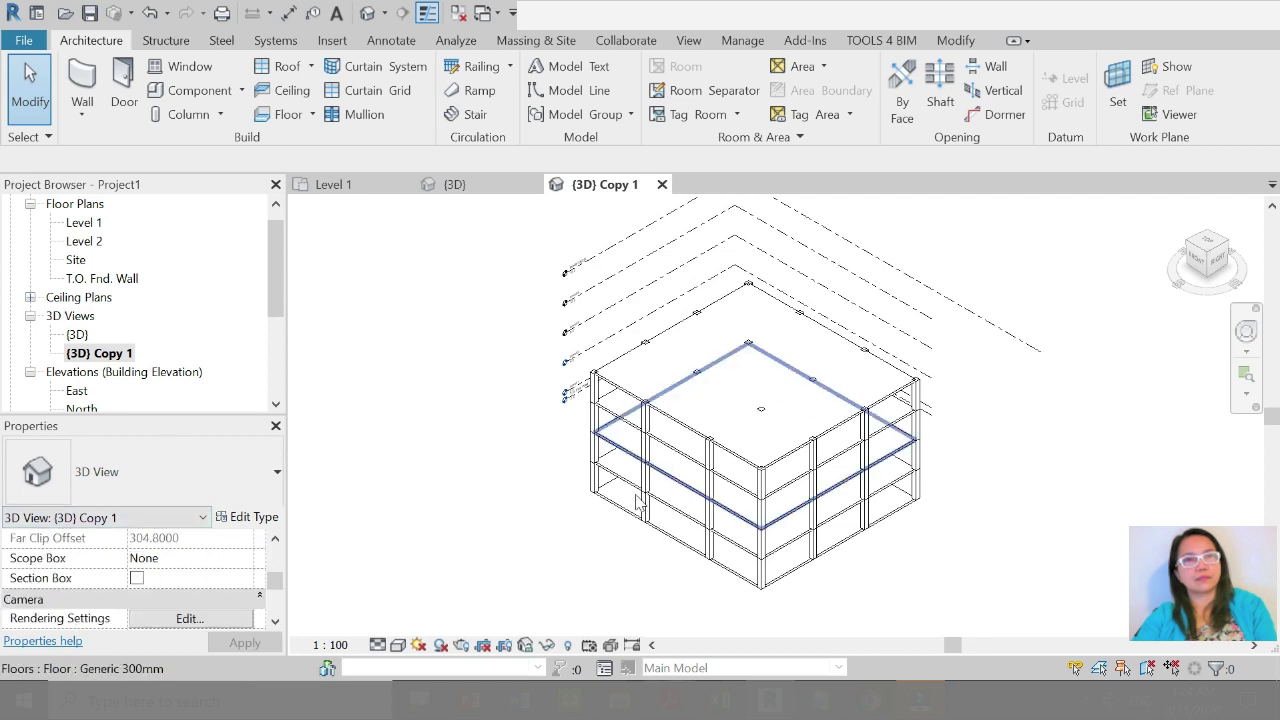
pyautogui.scroll(-2, 215, 560)
pyautogui.scroll(-3, 212, 565)
pyautogui.scroll(-1, 210, 567)
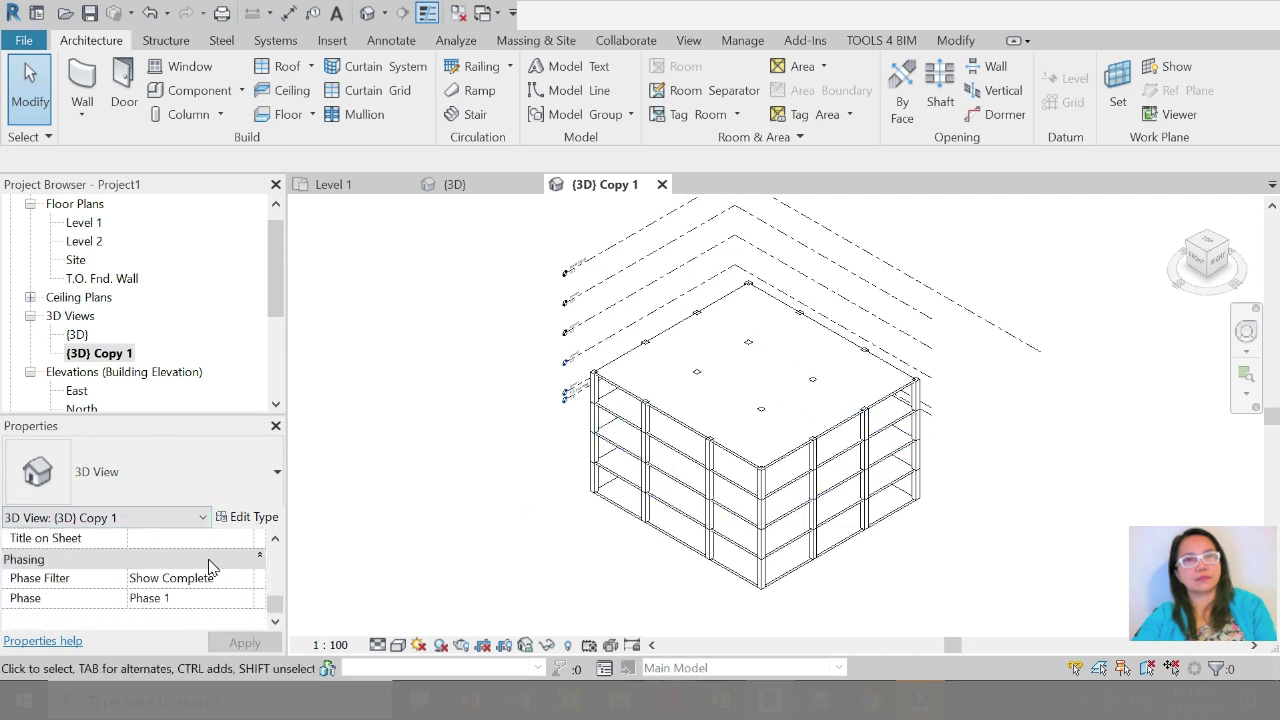
pyautogui.scroll(3, 210, 567)
pyautogui.scroll(2, 210, 567)
pyautogui.scroll(-1, 210, 567)
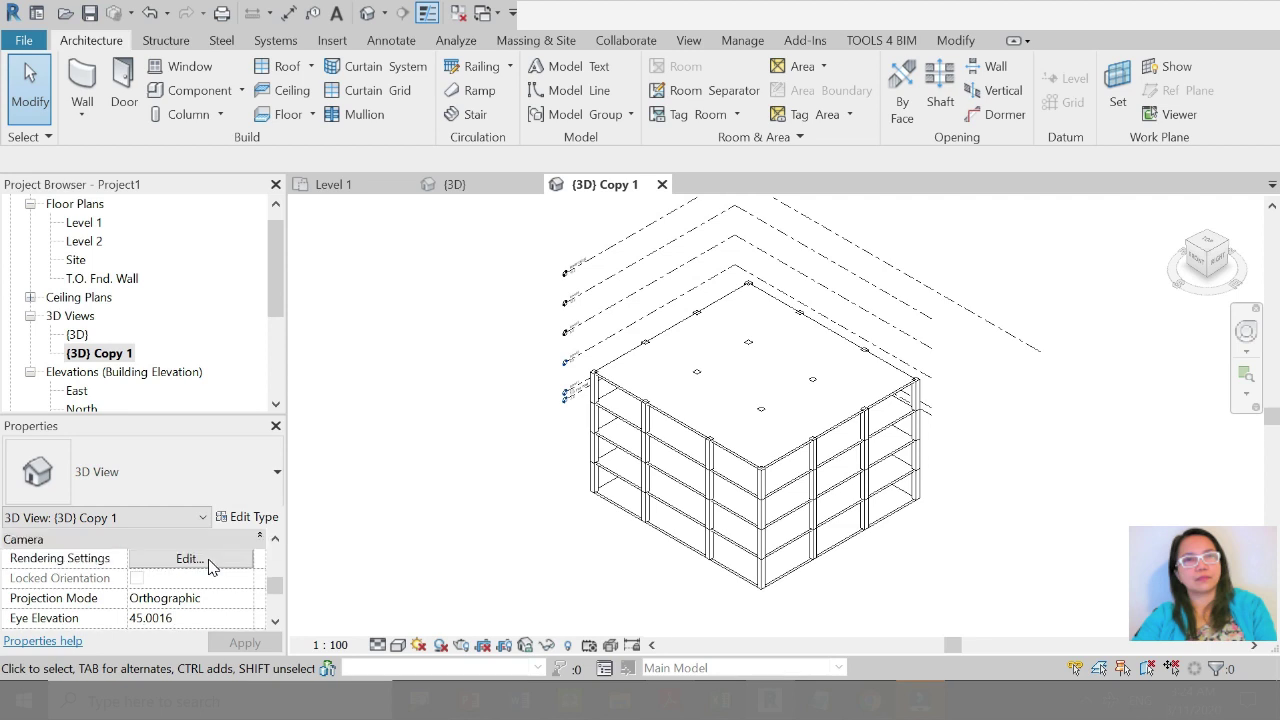
pyautogui.scroll(2, 210, 567)
pyautogui.scroll(-1, 195, 571)
pyautogui.click(136, 578)
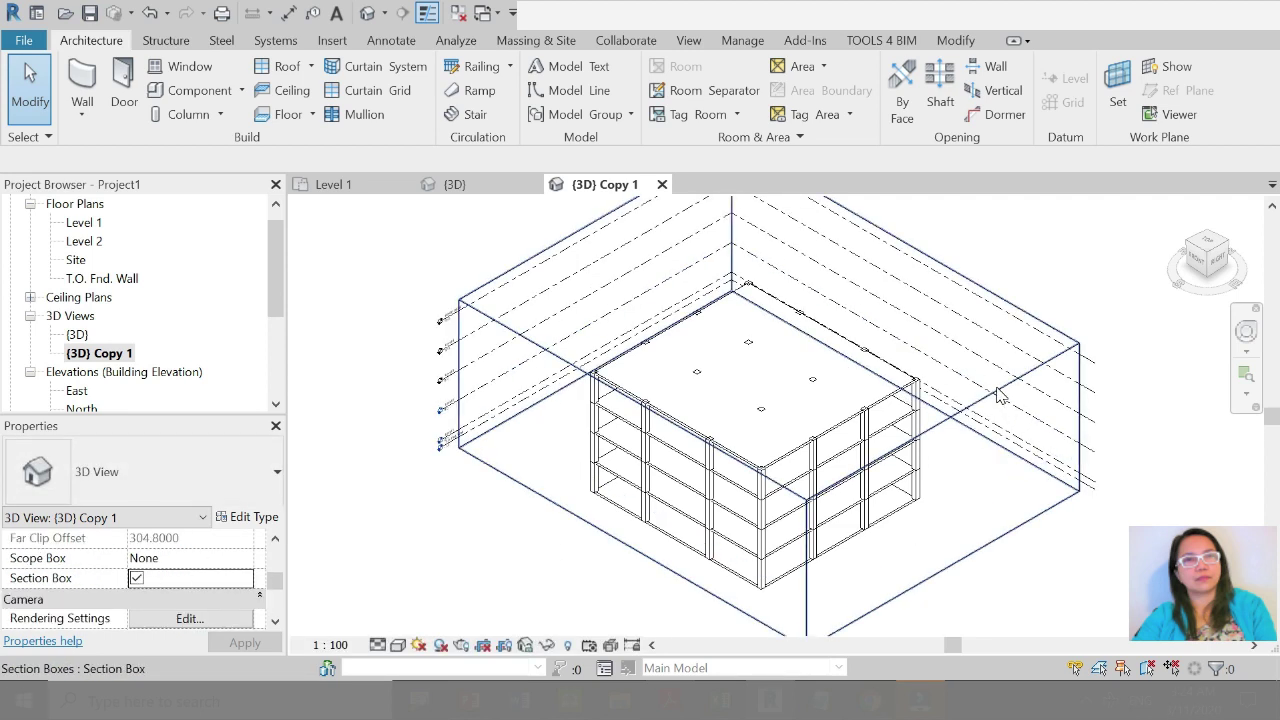
pyautogui.click(930, 370)
pyautogui.moveTo(768, 318); pyautogui.dragTo(768, 400)
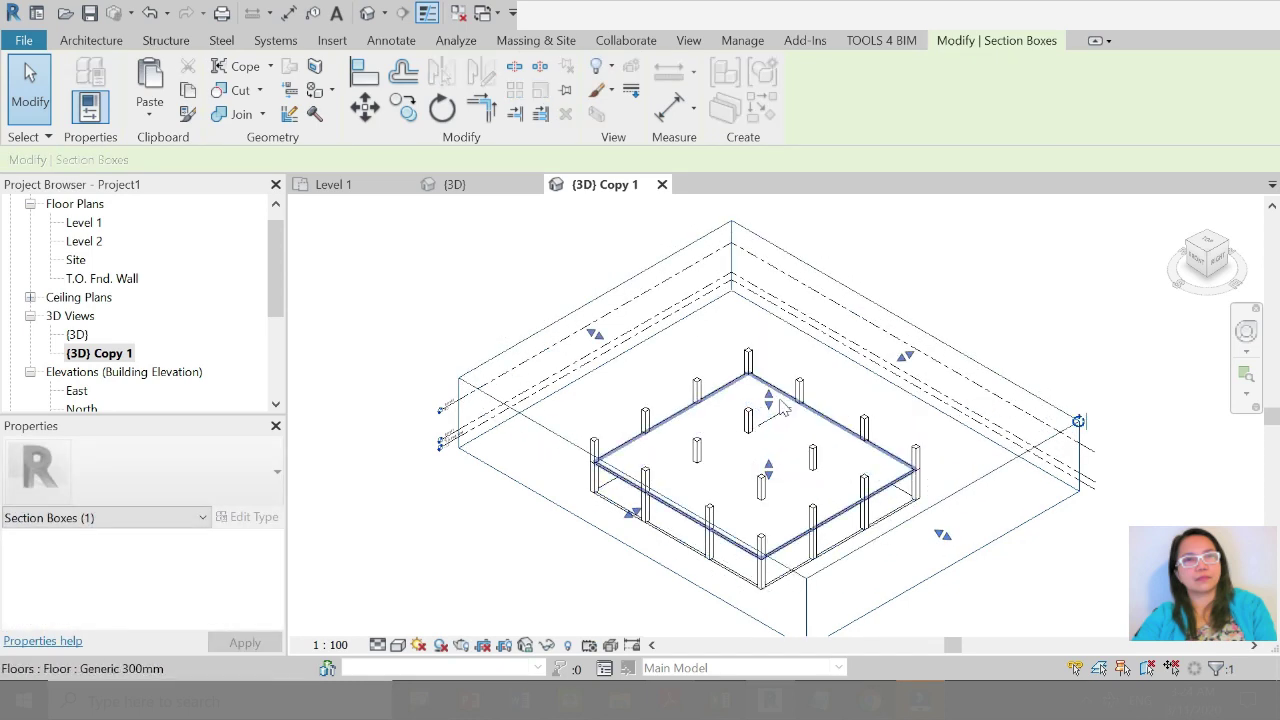
# Step: Select the lowest floor slab to check the clipped view, then deselect it
pyautogui.scroll(2, 812, 440)
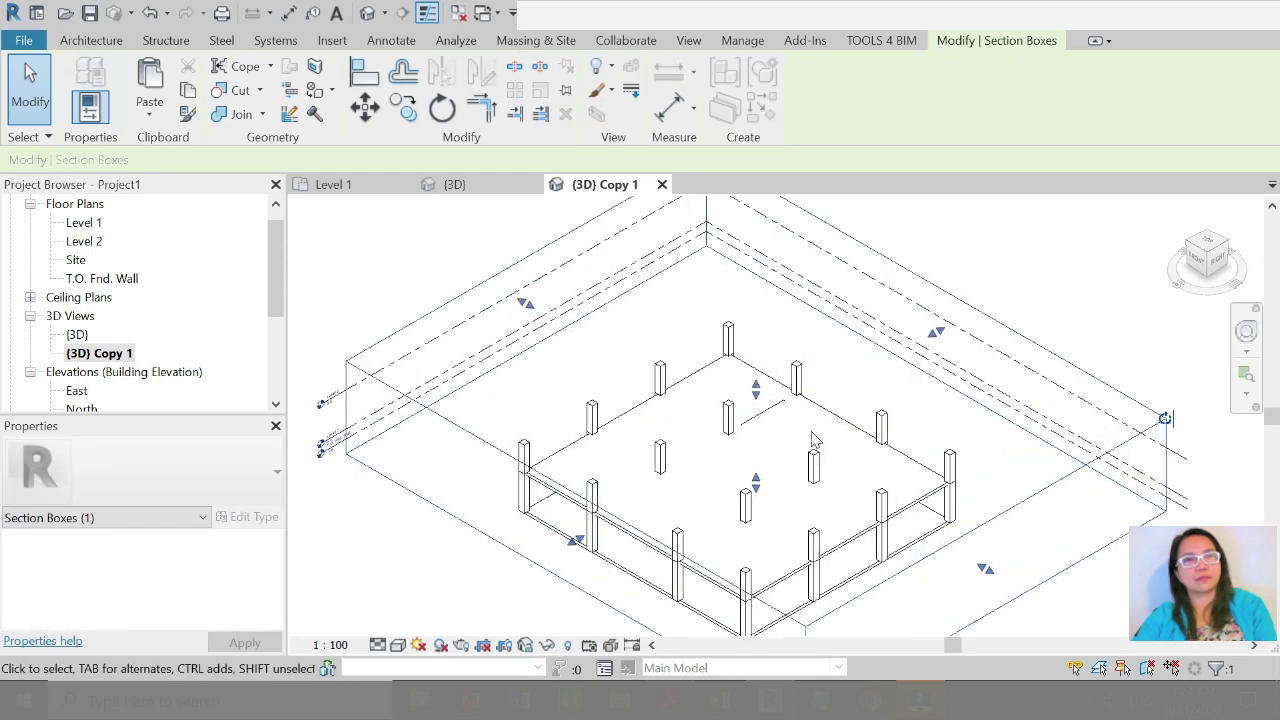
pyautogui.click(918, 508)
pyautogui.scroll(2, 897, 492)
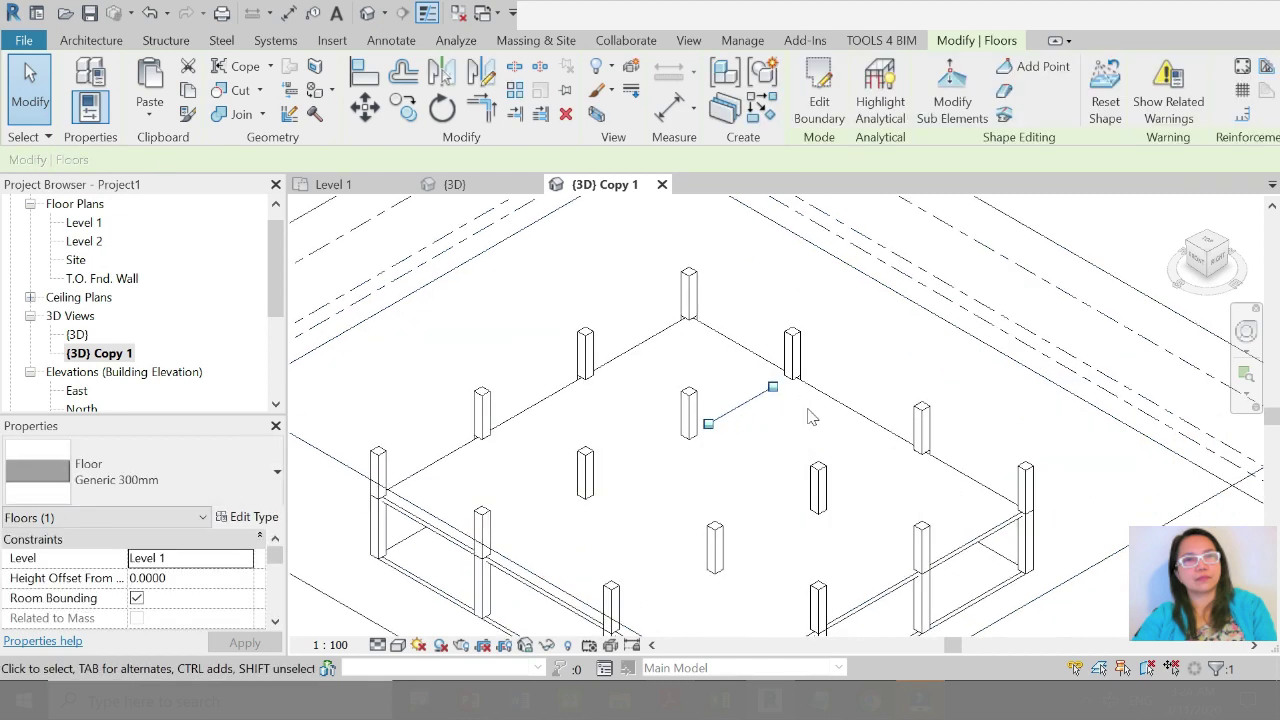
pyautogui.scroll(-2, 752, 330)
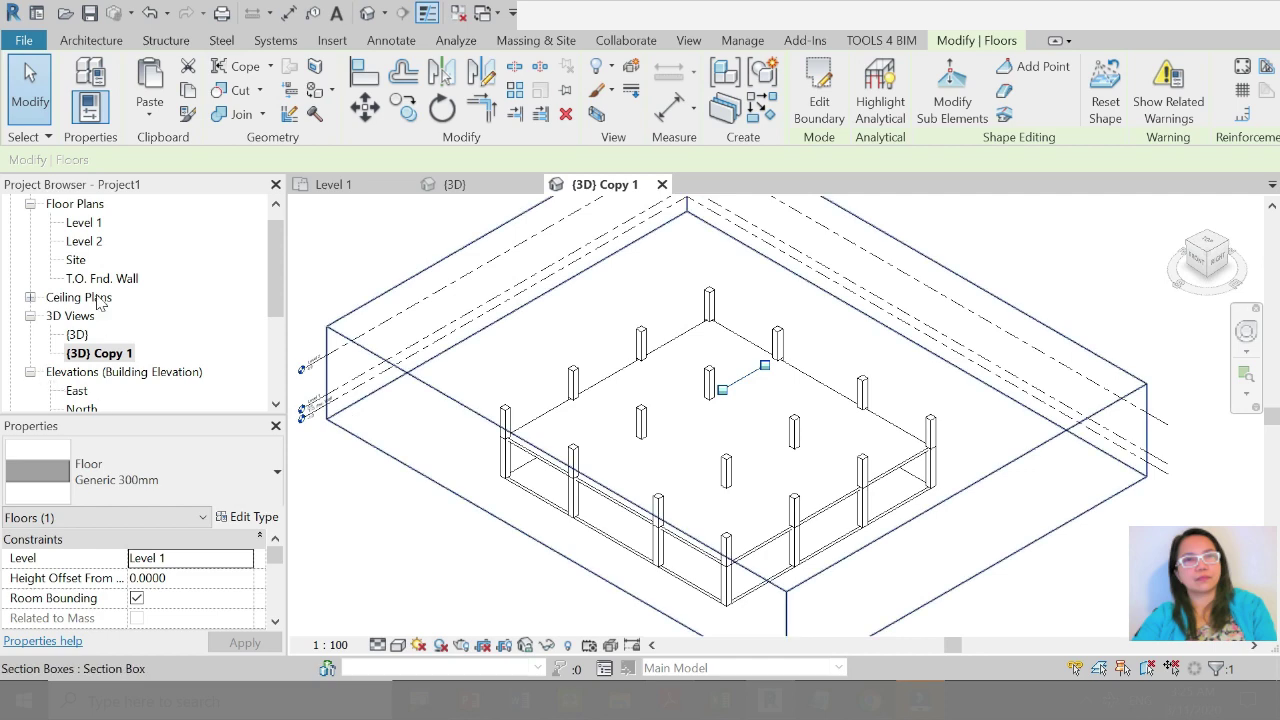
pyautogui.press('Escape')
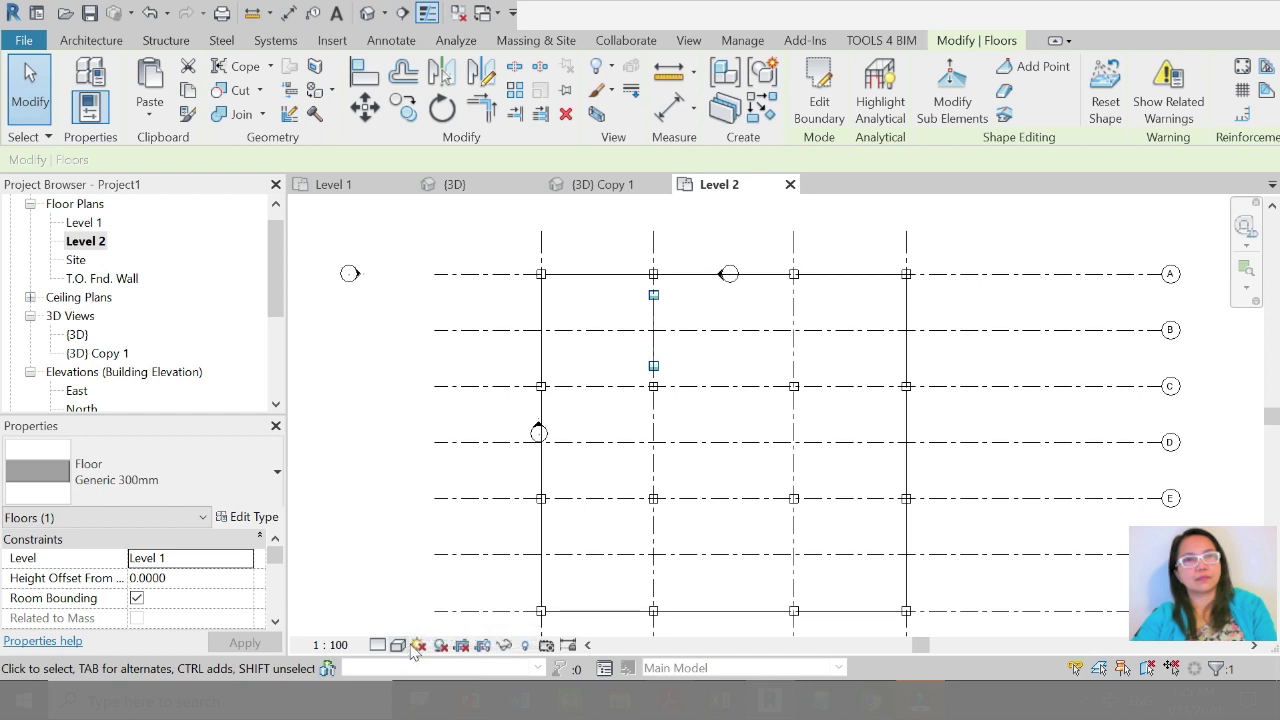
pyautogui.scroll(-3, 193, 565)
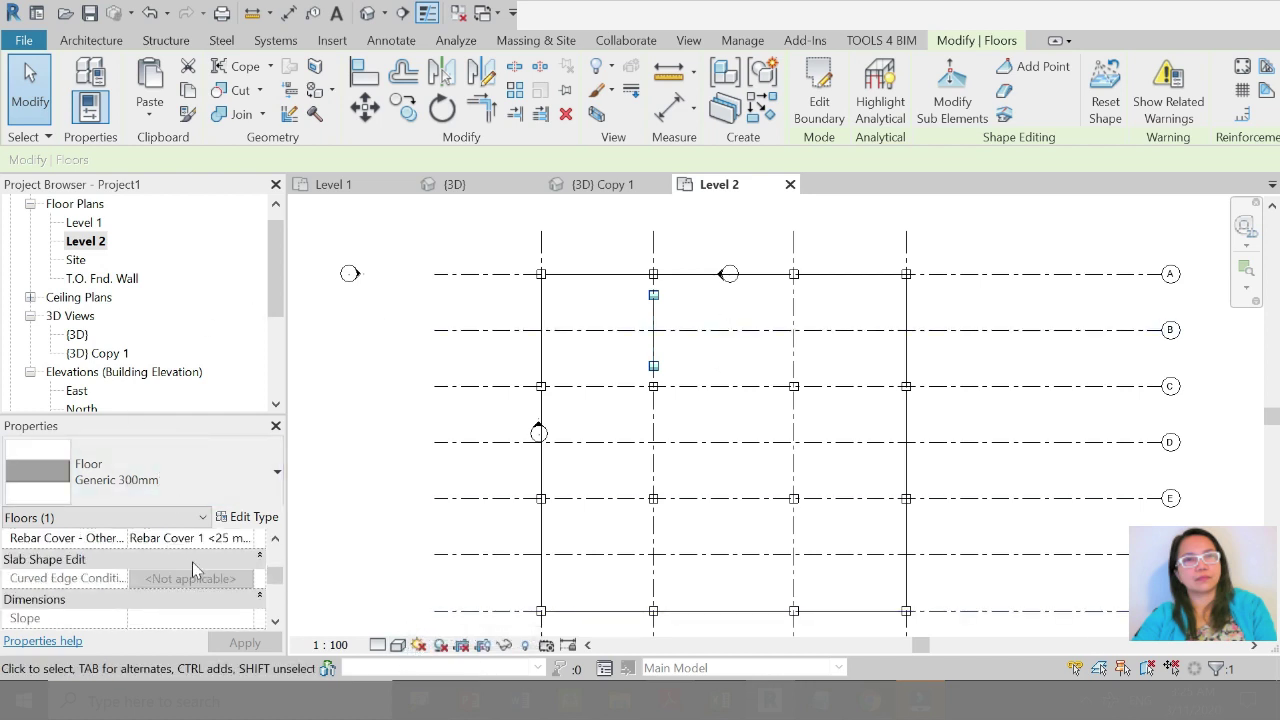
pyautogui.scroll(-3, 190, 588)
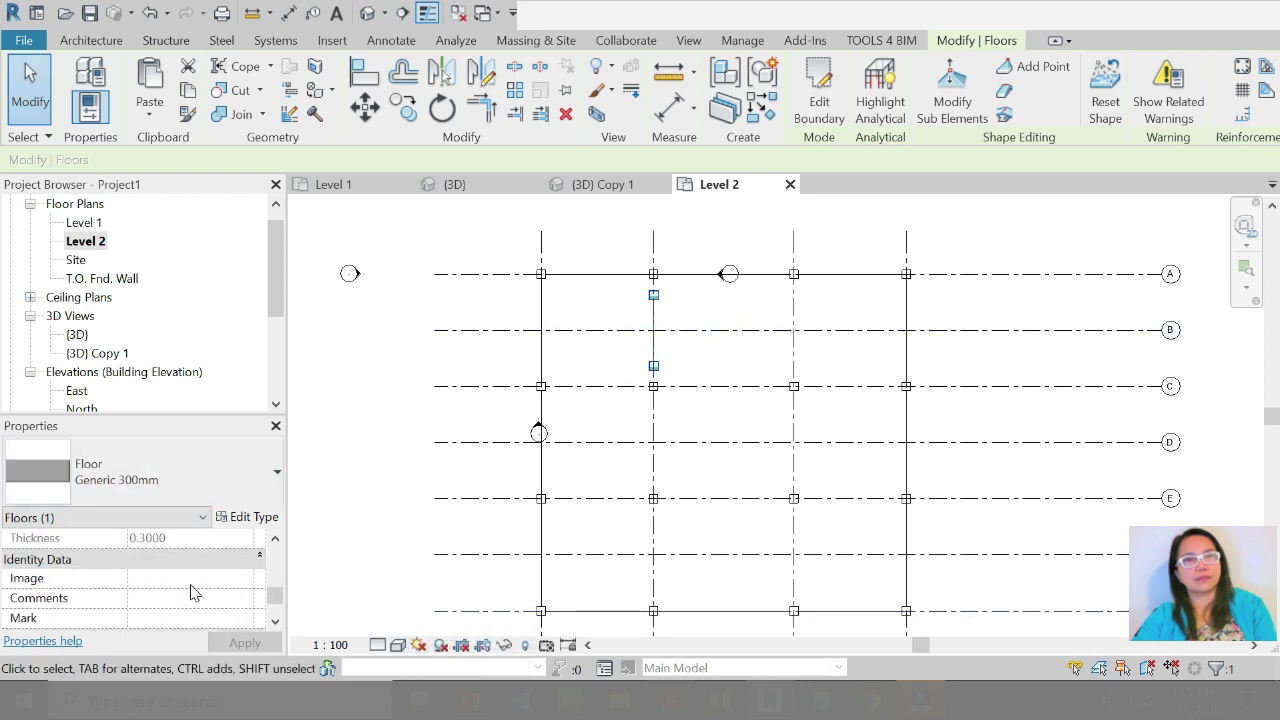
pyautogui.click(365, 375)
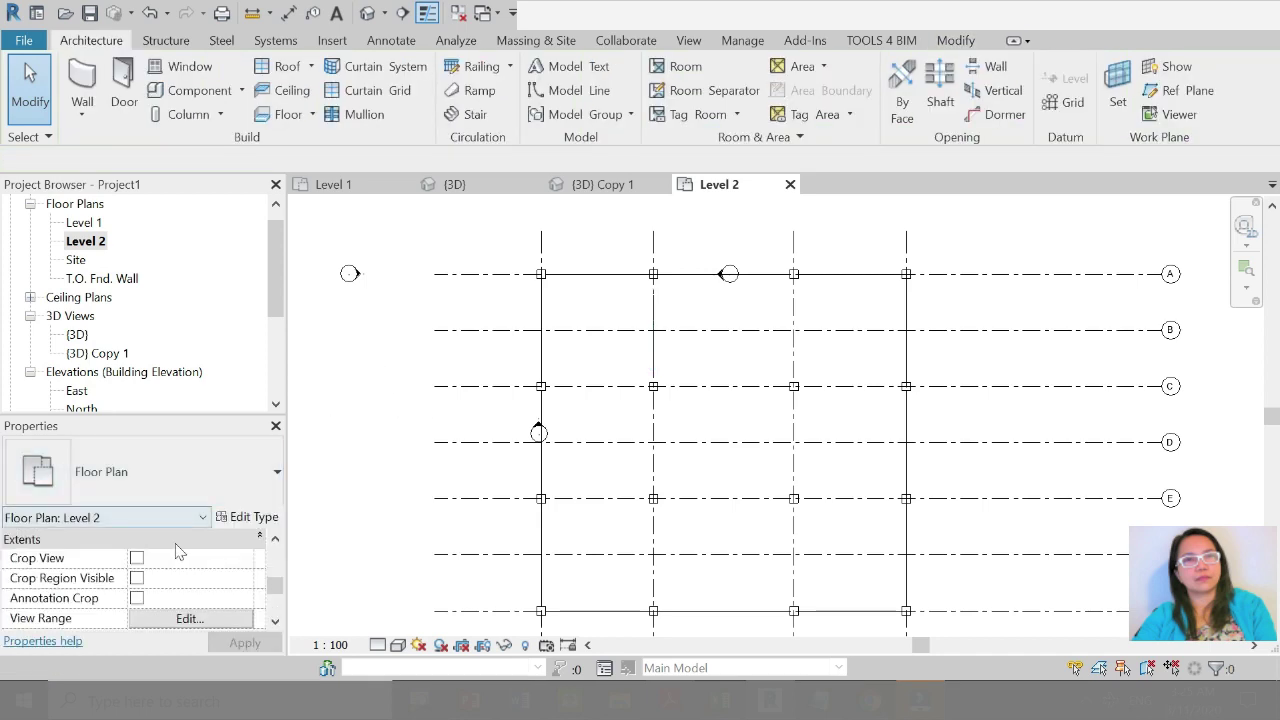
pyautogui.scroll(-5, 190, 578)
pyautogui.scroll(3, 190, 578)
pyautogui.click(187, 560)
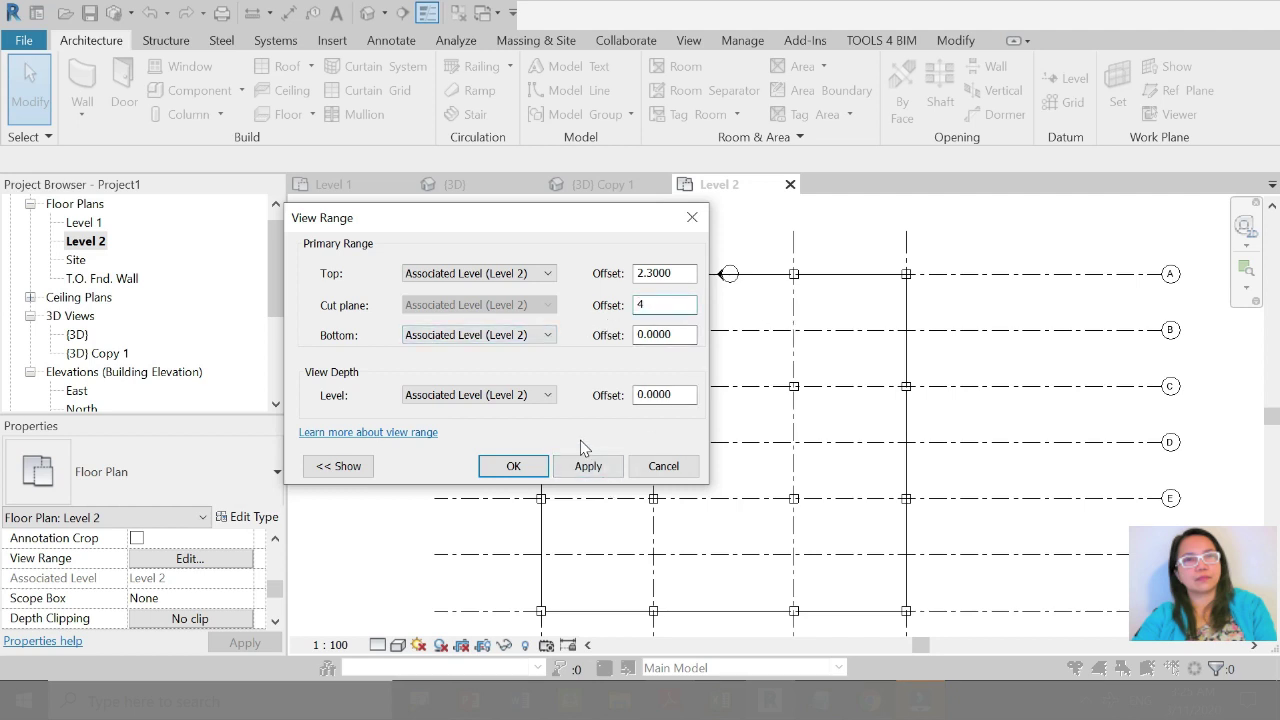
pyautogui.click(478, 395)
pyautogui.click(470, 406)
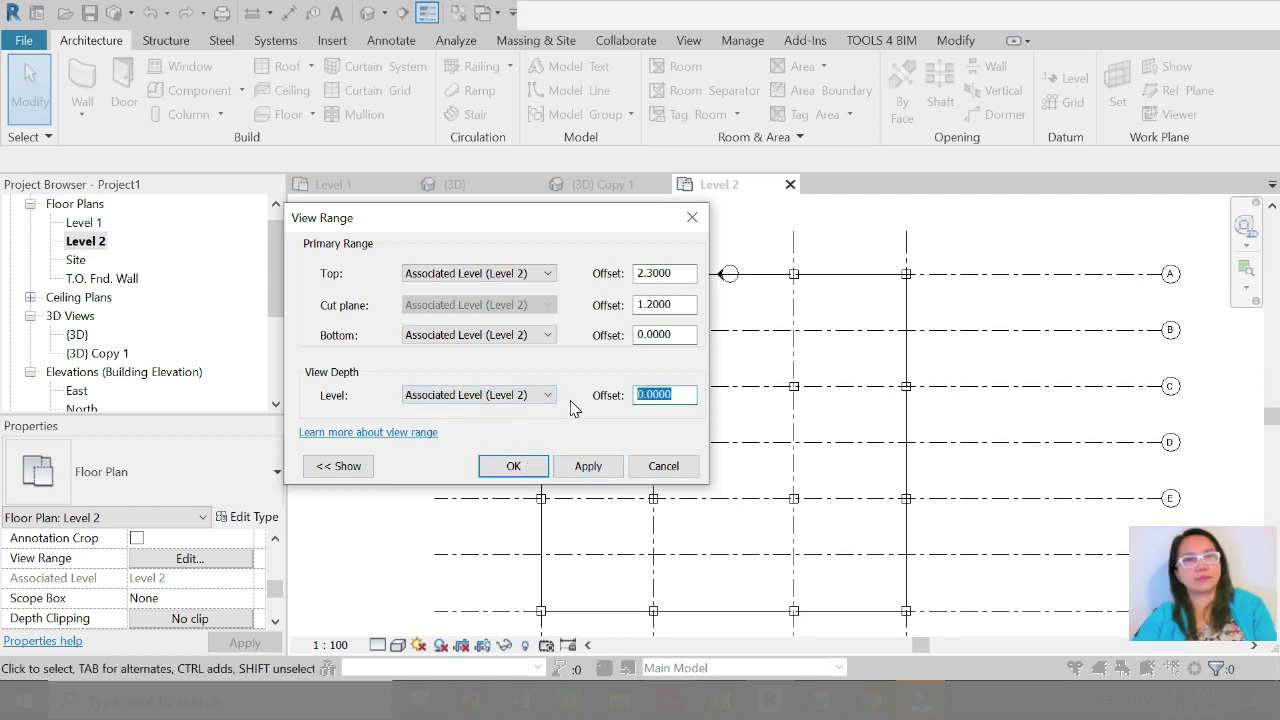
pyautogui.click(514, 469)
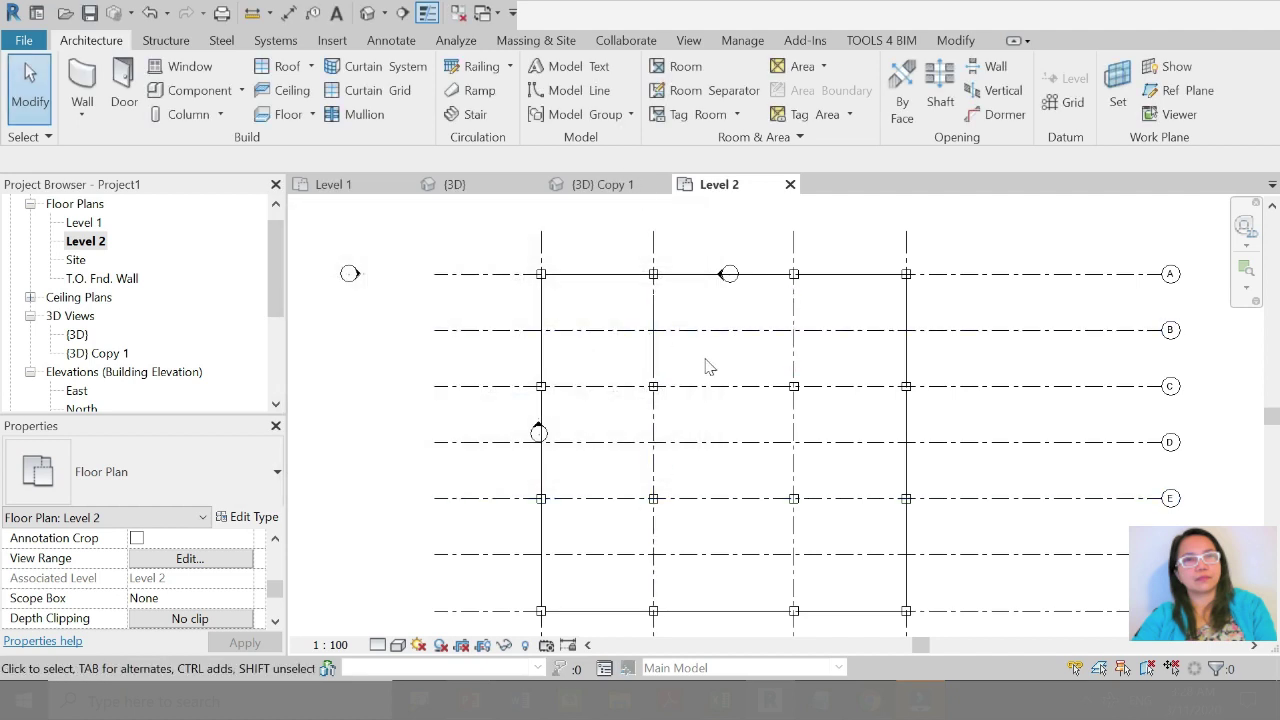
# Step: In Wireframe style, edit the floor boundary to add a rectangular opening between grids A and C
pyautogui.click(398, 646)
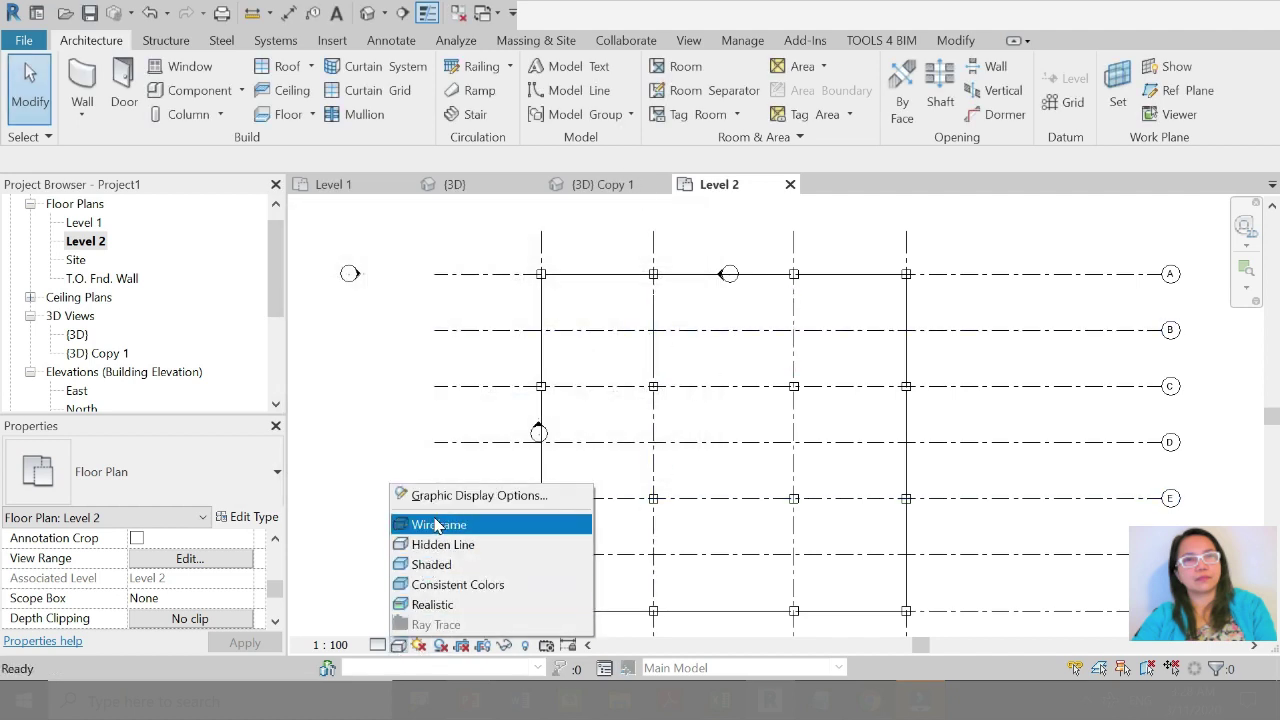
pyautogui.click(437, 525)
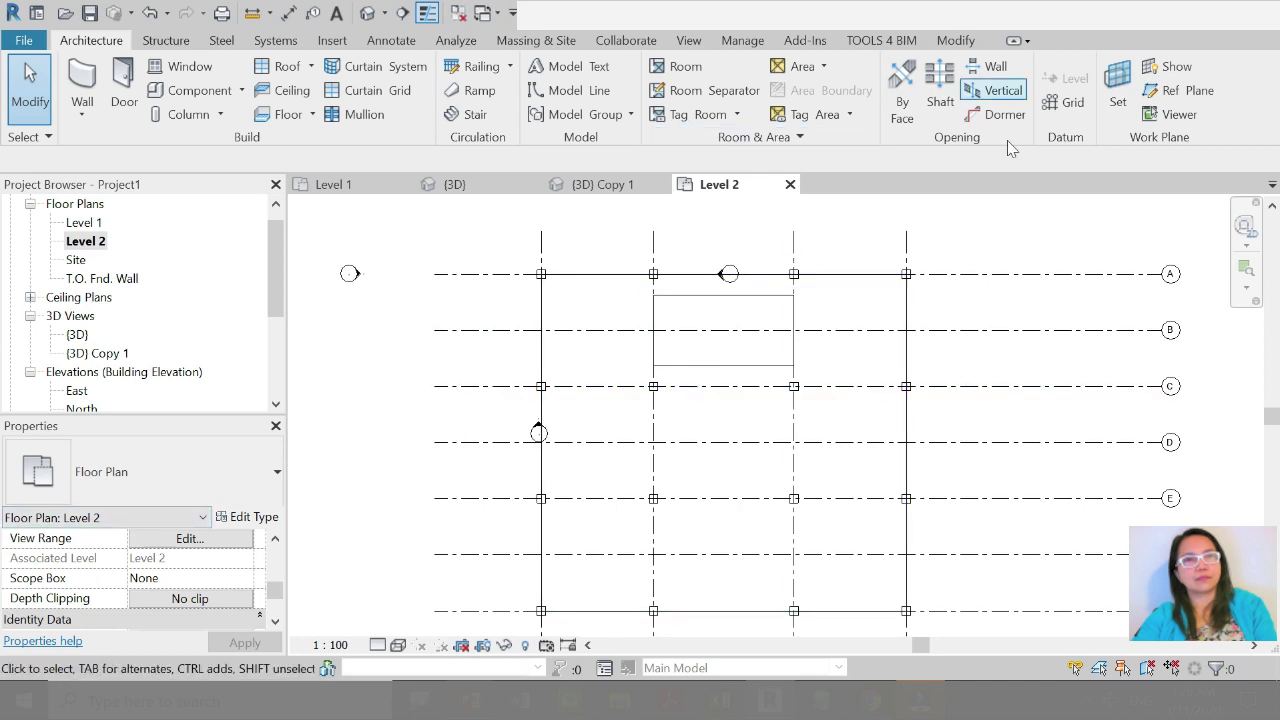
pyautogui.click(858, 283)
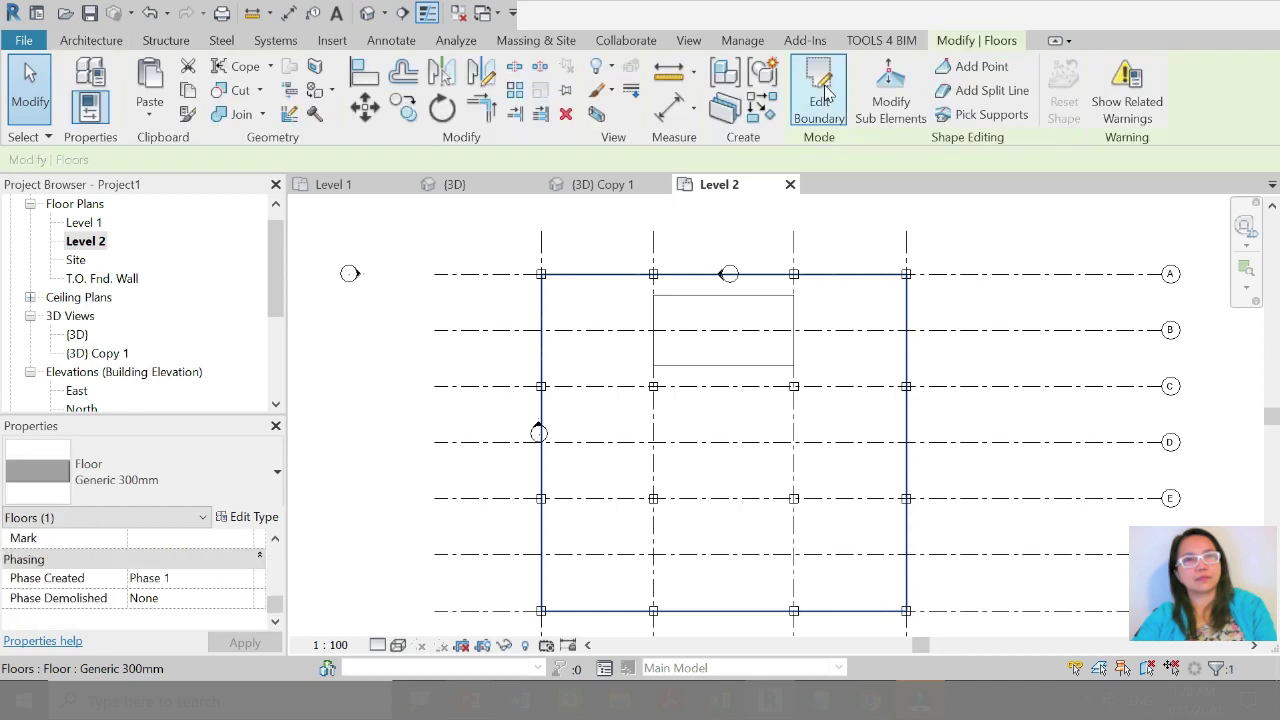
pyautogui.click(819, 105)
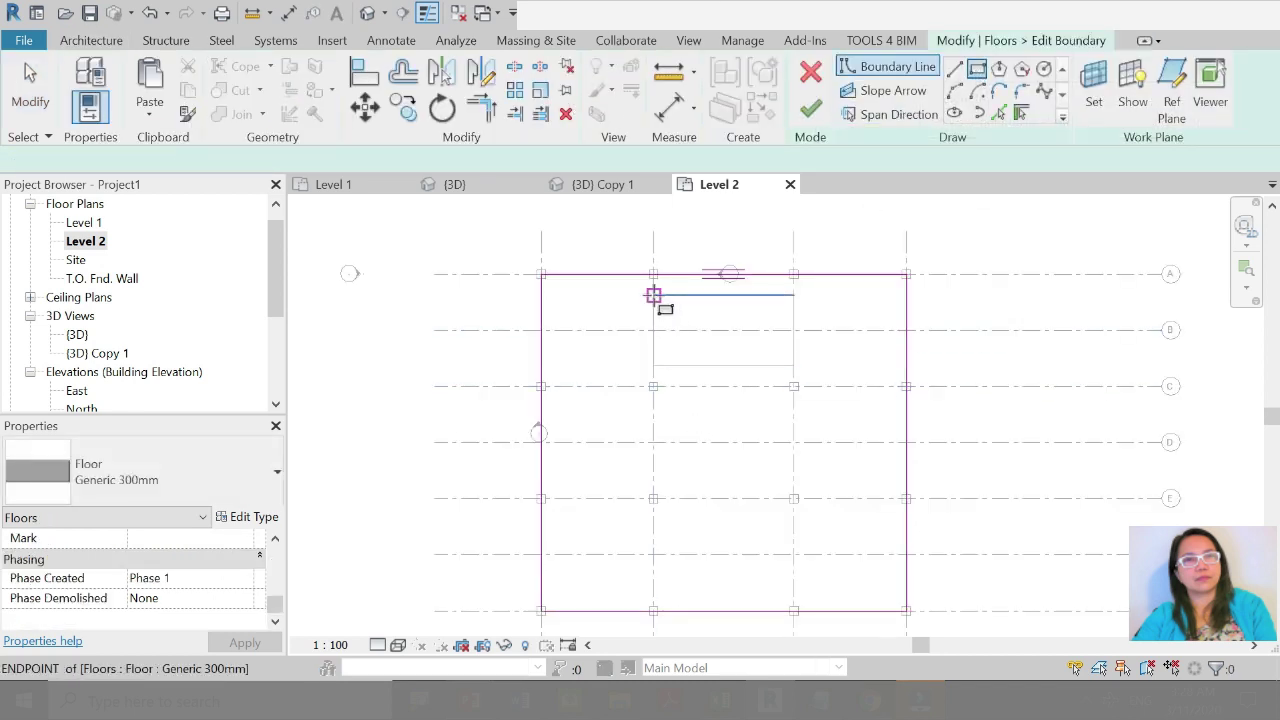
pyautogui.click(653, 295)
pyautogui.click(793, 365)
pyautogui.click(810, 105)
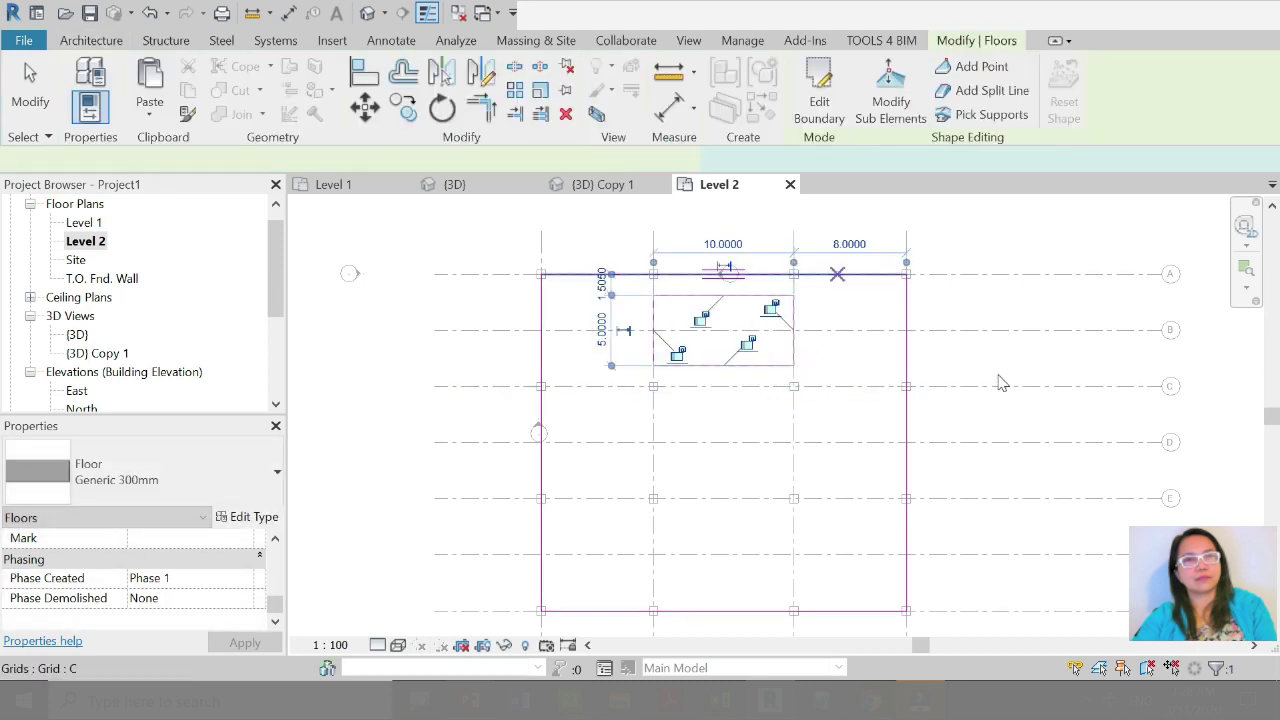
pyautogui.press('Escape')
pyautogui.moveTo(600, 184)
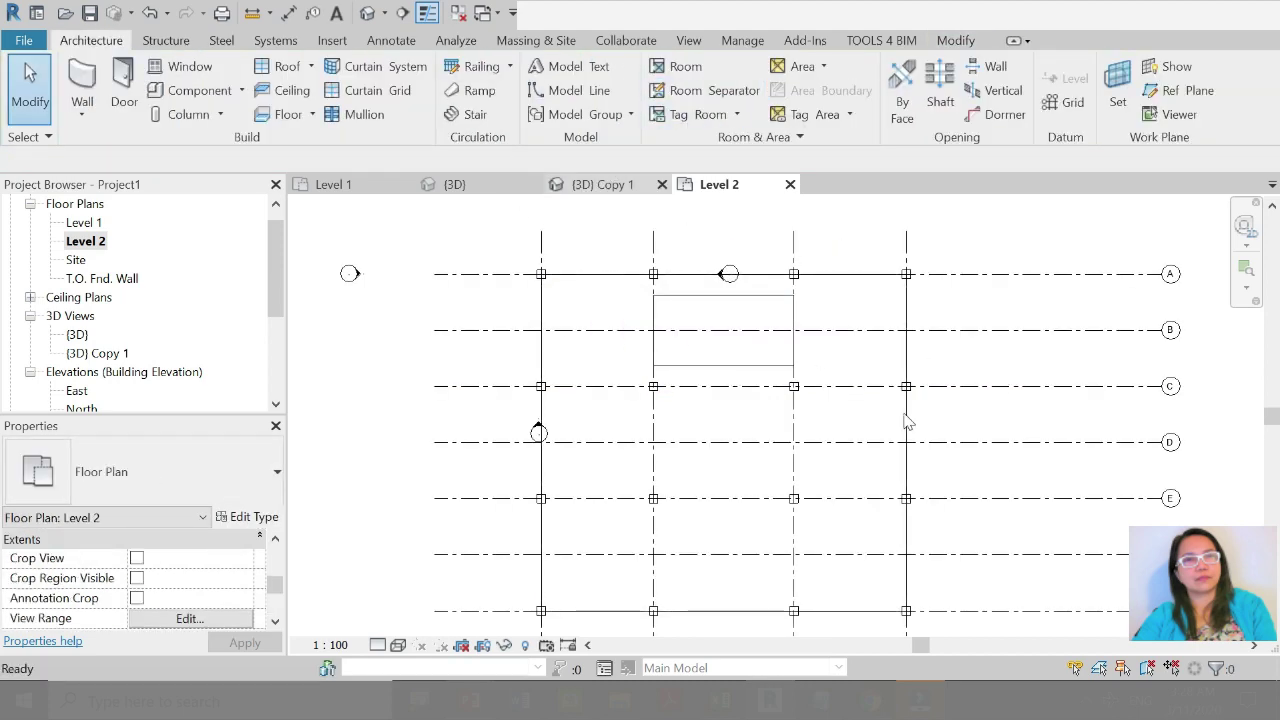
pyautogui.scroll(-2, 880, 480)
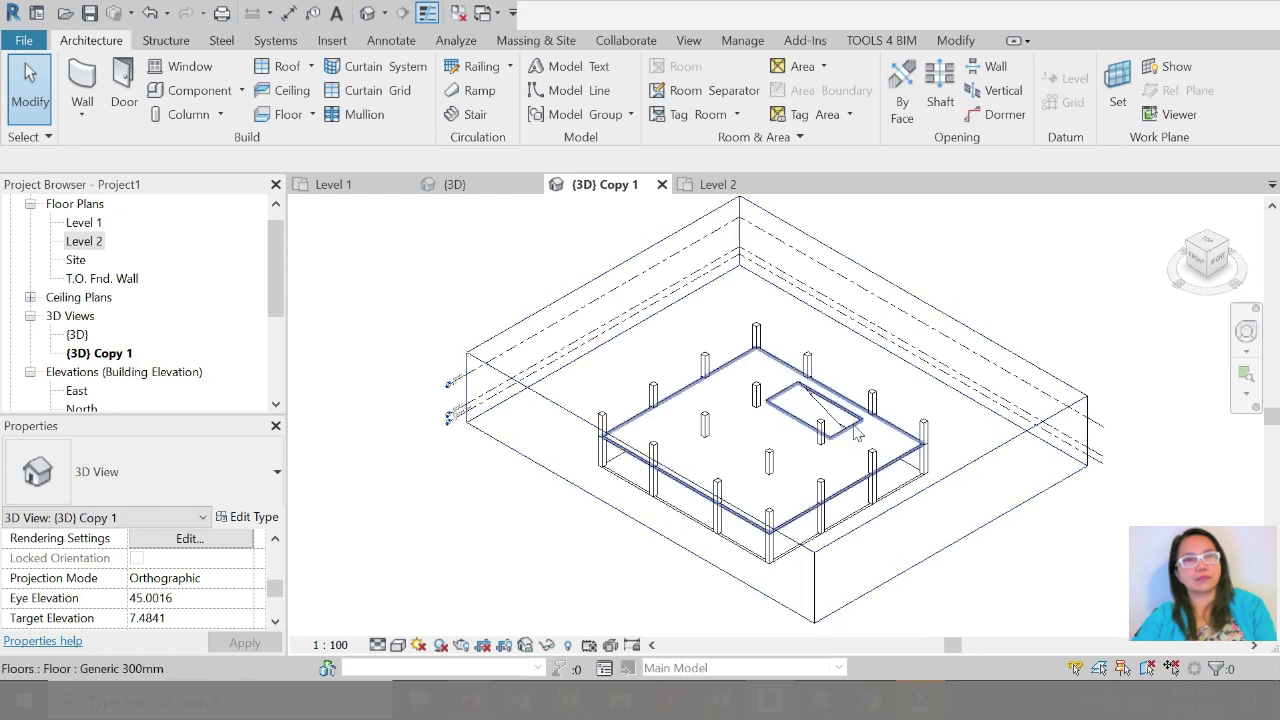
# Step: Readjust the section box top height to frame the Level 2 slab and columns
pyautogui.scroll(5, 884, 493)
pyautogui.scroll(-1, 864, 345)
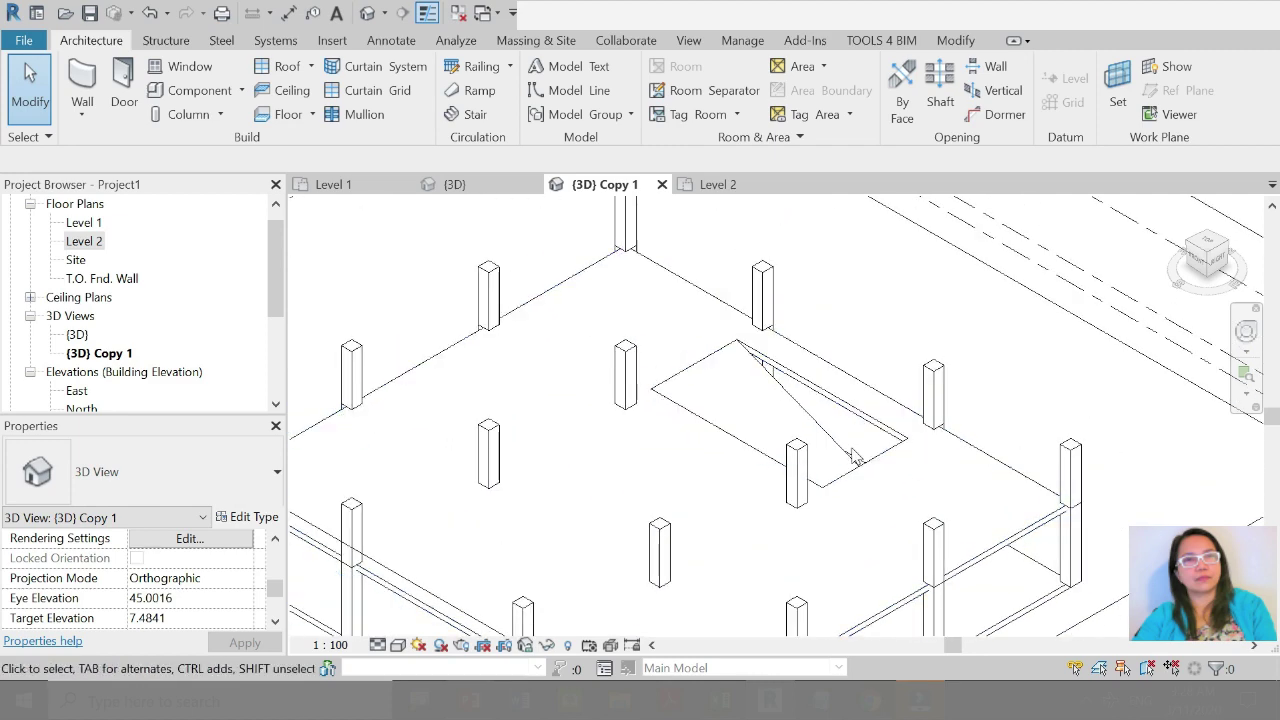
pyautogui.scroll(-2, 864, 340)
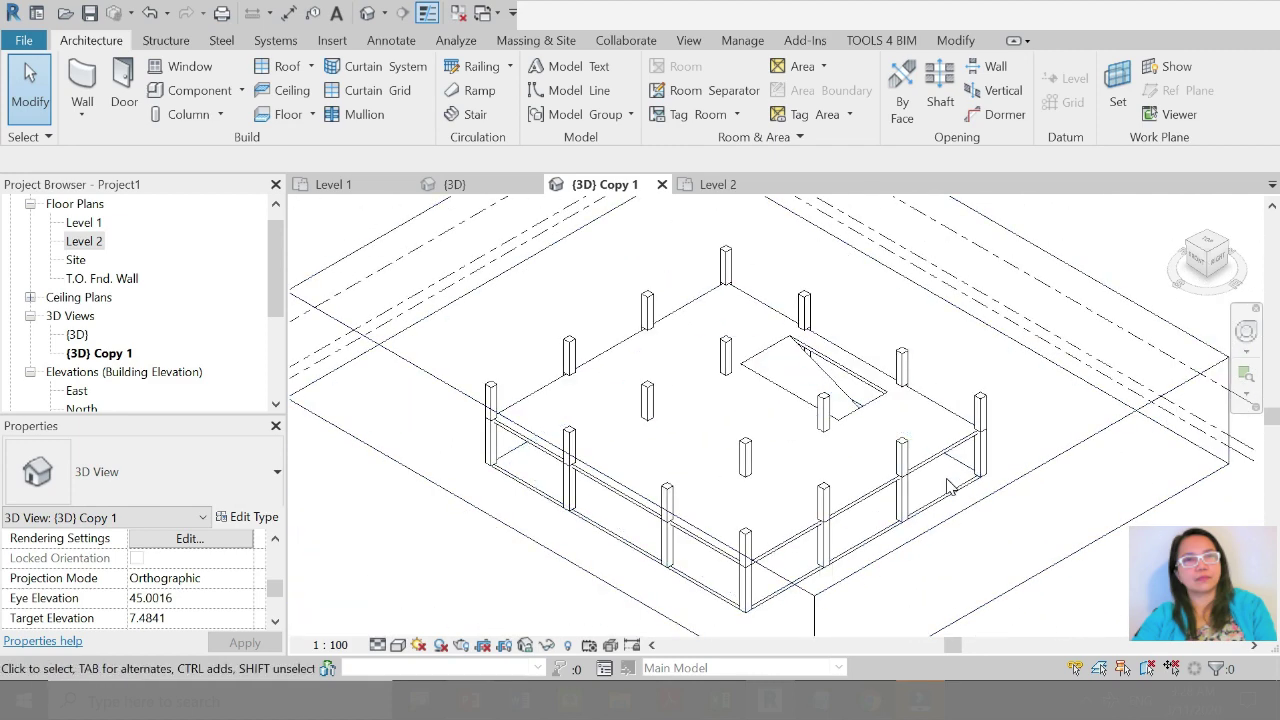
pyautogui.scroll(-1, 840, 385)
pyautogui.scroll(-1, 950, 400)
pyautogui.scroll(-1, 1040, 428)
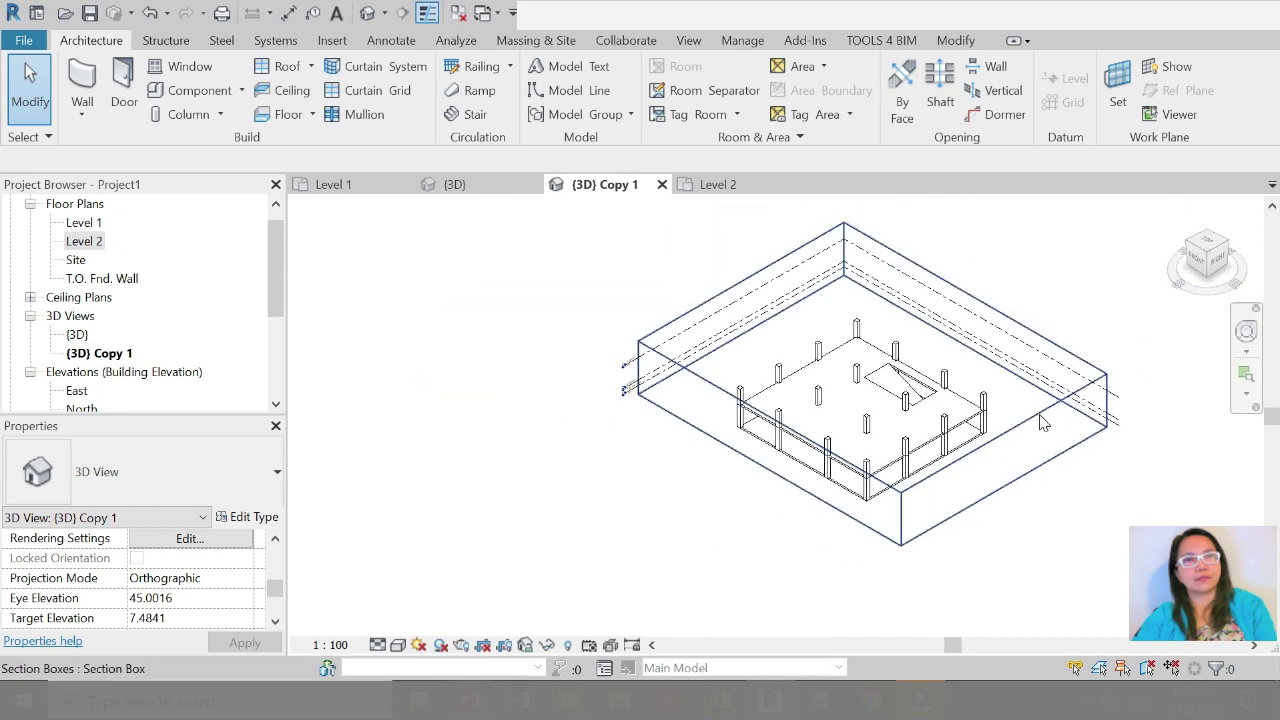
pyautogui.click(1040, 422)
pyautogui.moveTo(873, 356); pyautogui.dragTo(872, 288)
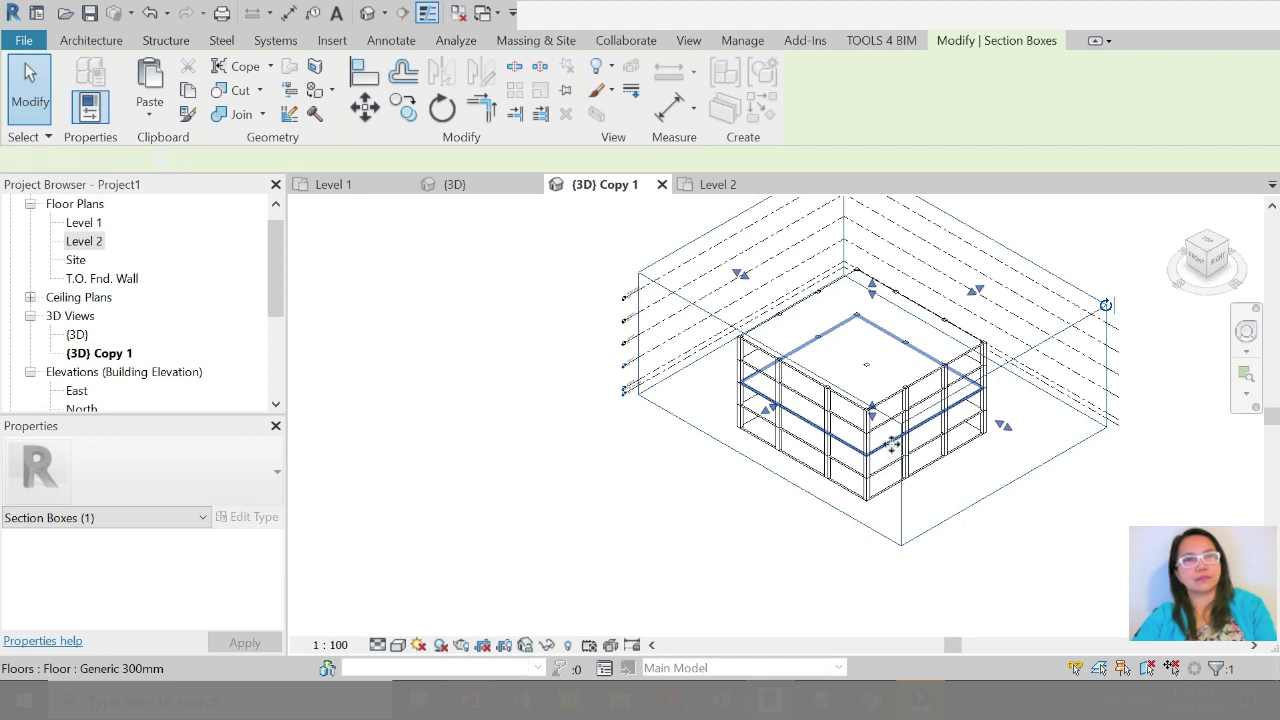
pyautogui.click(893, 443)
pyautogui.press('Escape')
pyautogui.click(901, 480)
pyautogui.keyDown('shift'); pyautogui.moveTo(901, 480); pyautogui.dragTo(926, 394, button='middle'); pyautogui.keyUp('shift')
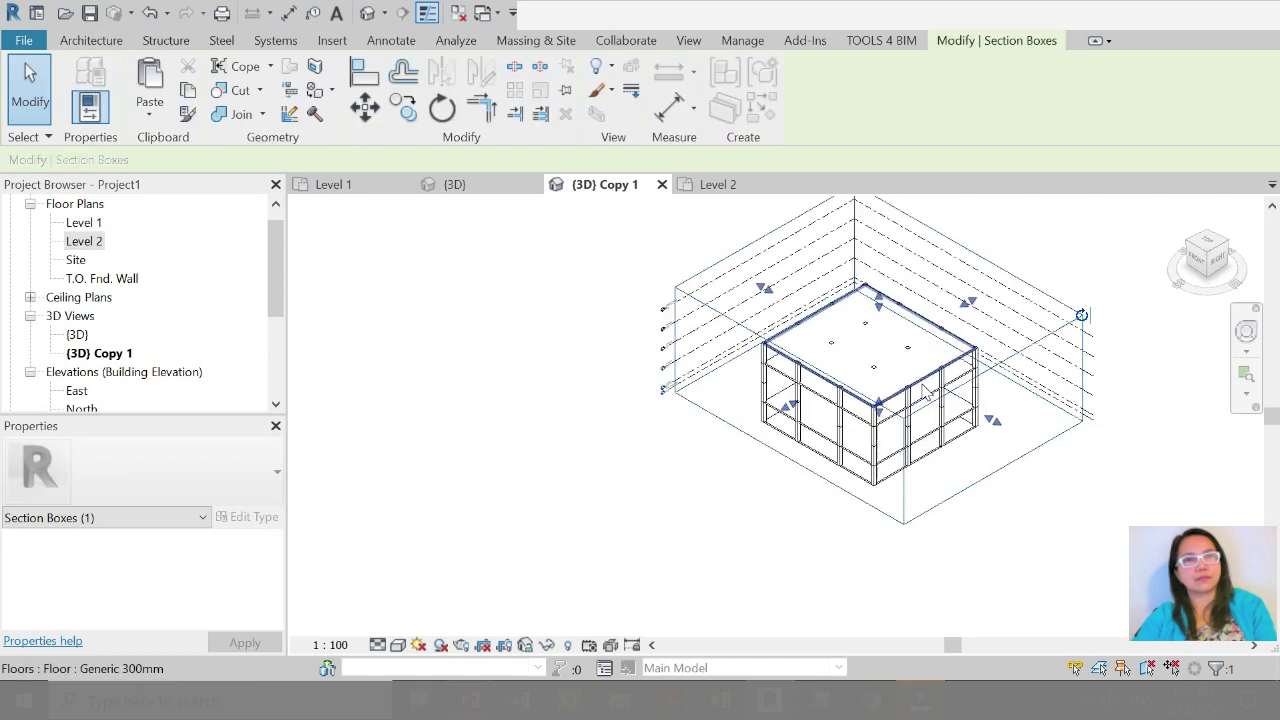
pyautogui.scroll(3, 926, 392)
pyautogui.press('Escape')
# Step: Select the top floor slab and delete it to reveal the opening
pyautogui.click(930, 392)
pyautogui.press('Escape')
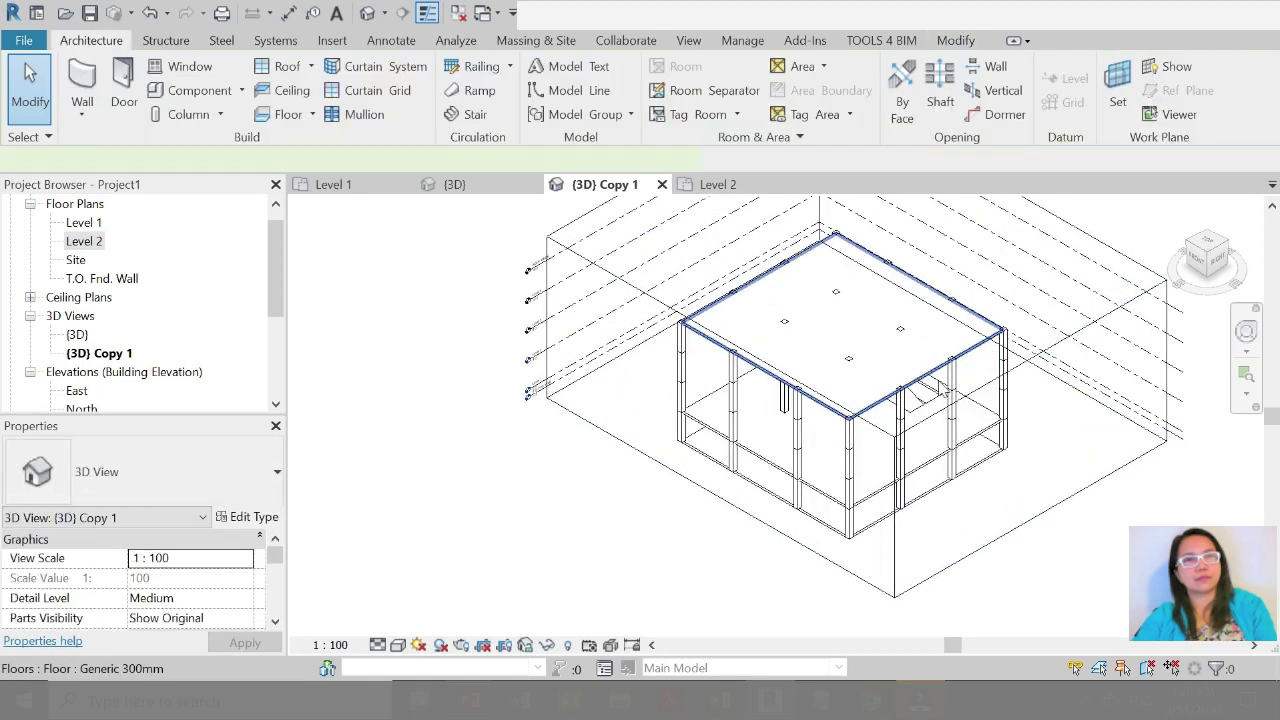
pyautogui.click(940, 390)
pyautogui.press('Delete')
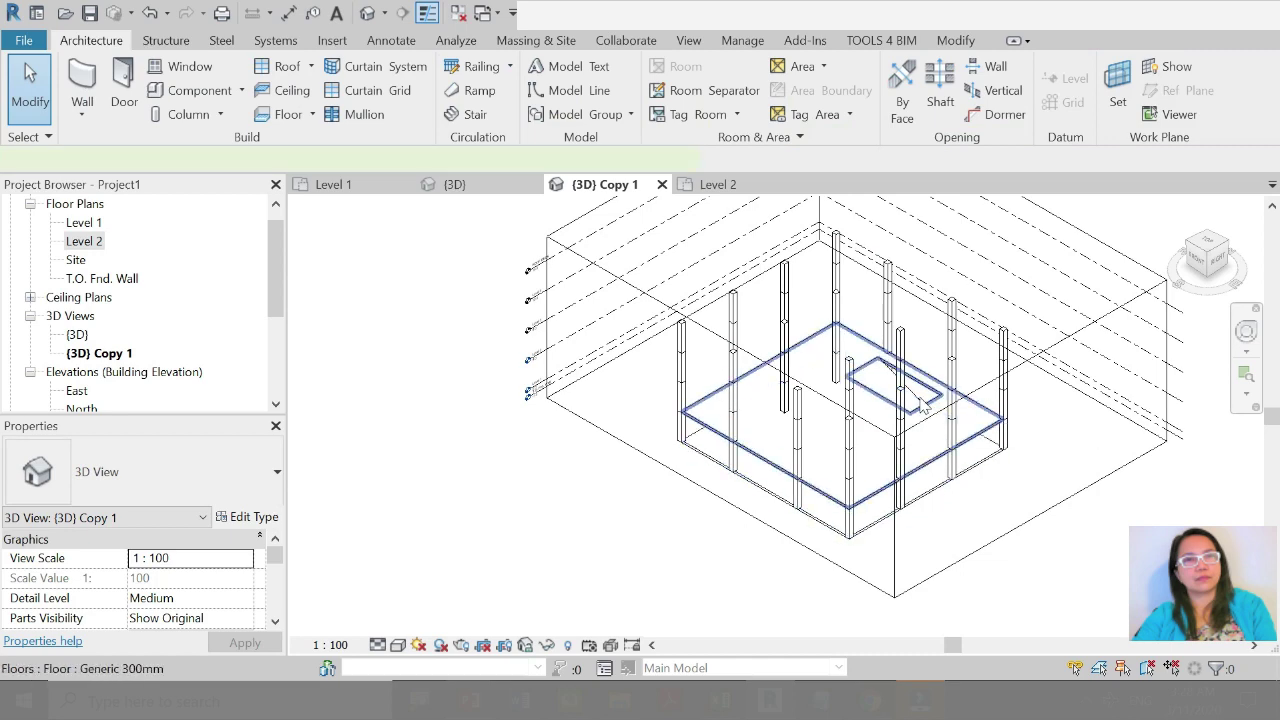
# Step: Select the floor with the opening and add the sloped landing slab to the selection
pyautogui.click(922, 403)
pyautogui.scroll(3, 922, 390)
pyautogui.scroll(3, 866, 430)
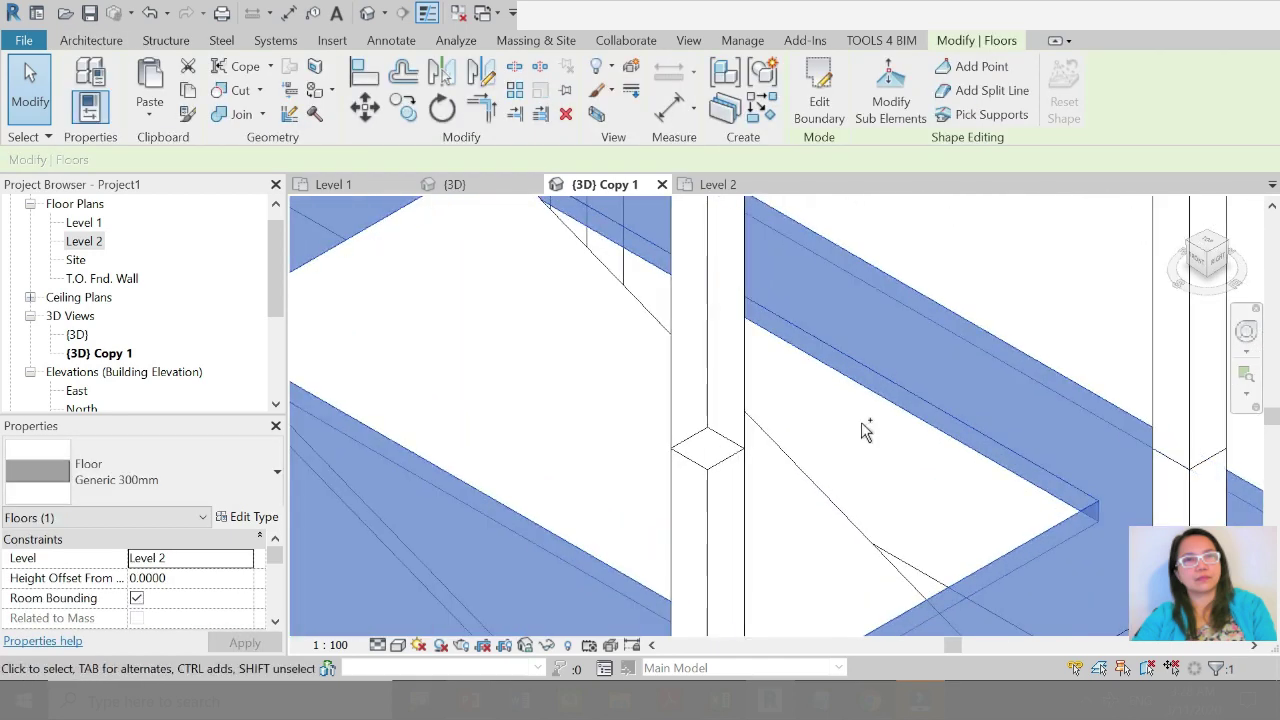
pyautogui.keyDown('ctrl'); pyautogui.click(829, 440); pyautogui.keyUp('ctrl')
pyautogui.scroll(-5, 829, 440)
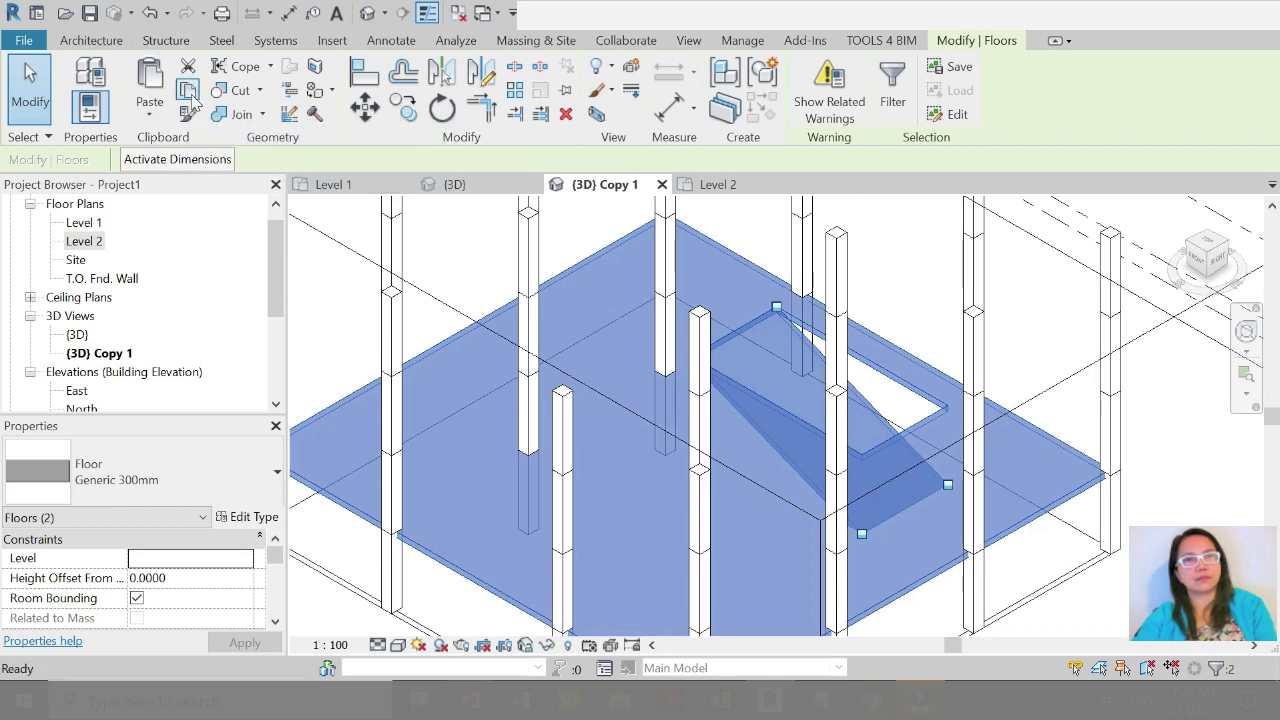
# Step: Paste the two floors Aligned to Selected Levels, targeting Level 3 only
pyautogui.click(148, 122)
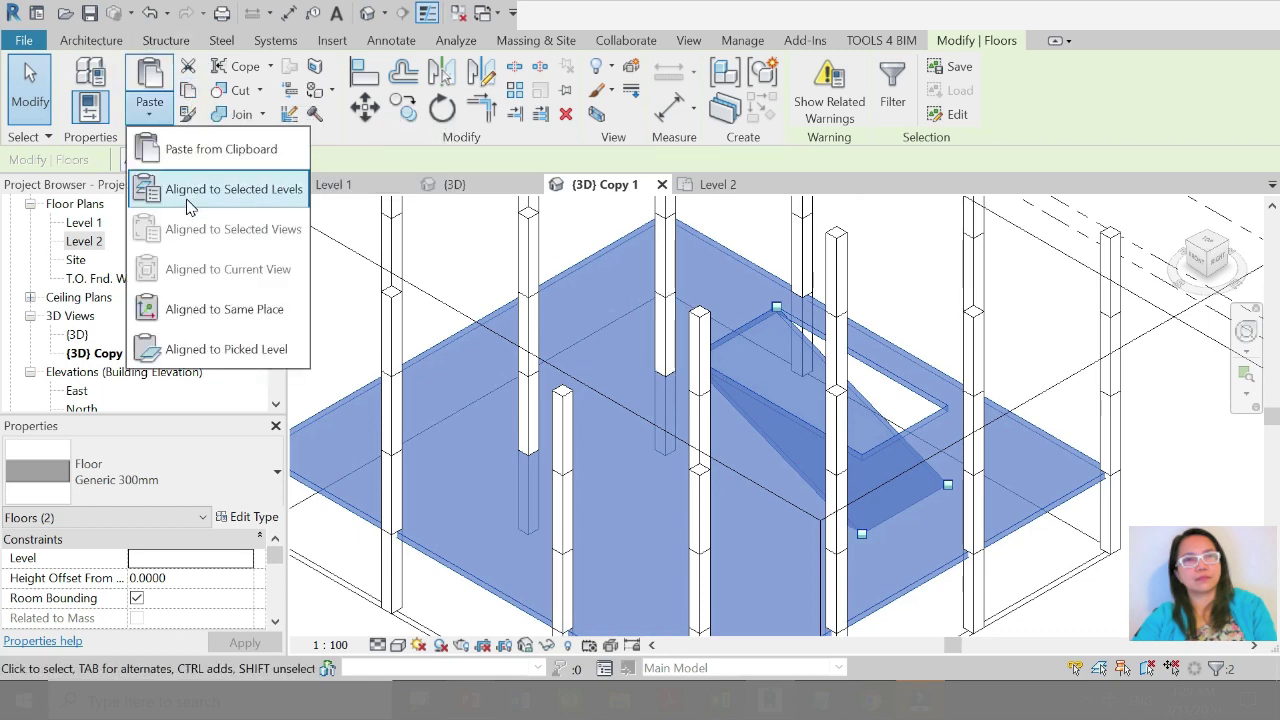
pyautogui.click(186, 185)
pyautogui.click(551, 245)
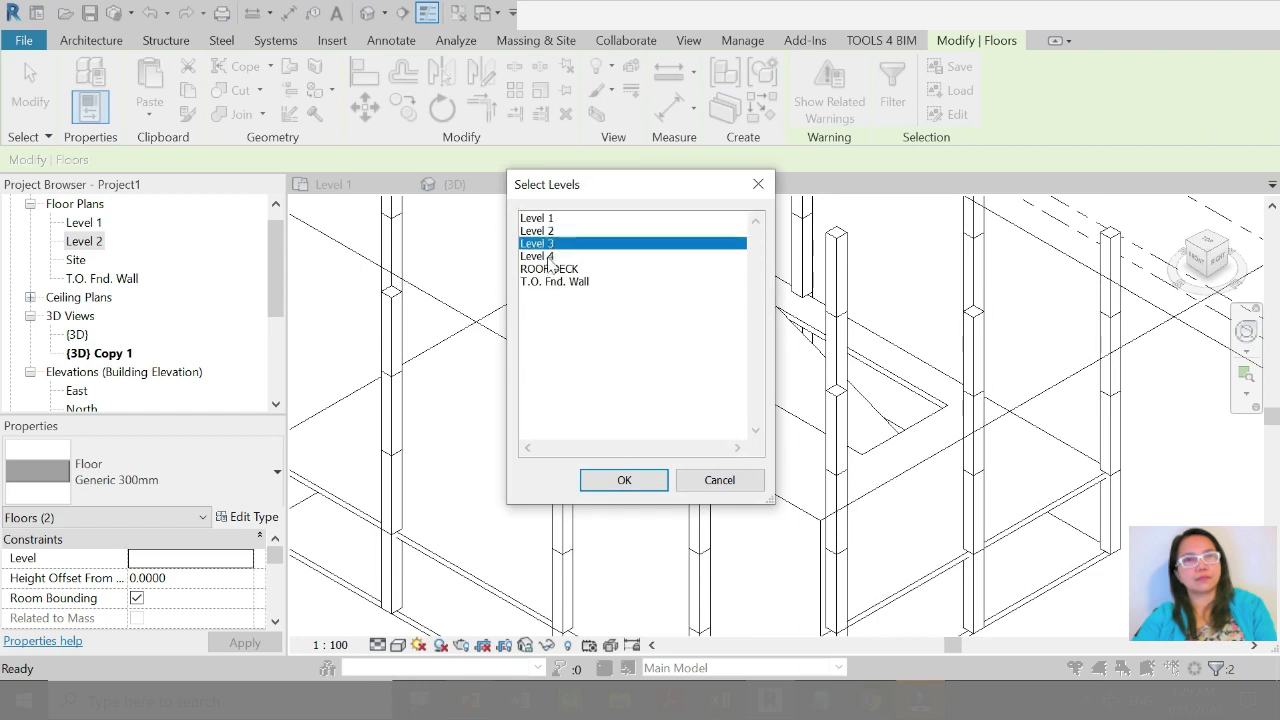
pyautogui.keyDown('ctrl'); pyautogui.click(545, 257); pyautogui.keyUp('ctrl')
pyautogui.keyDown('ctrl'); pyautogui.click(548, 270); pyautogui.keyUp('ctrl')
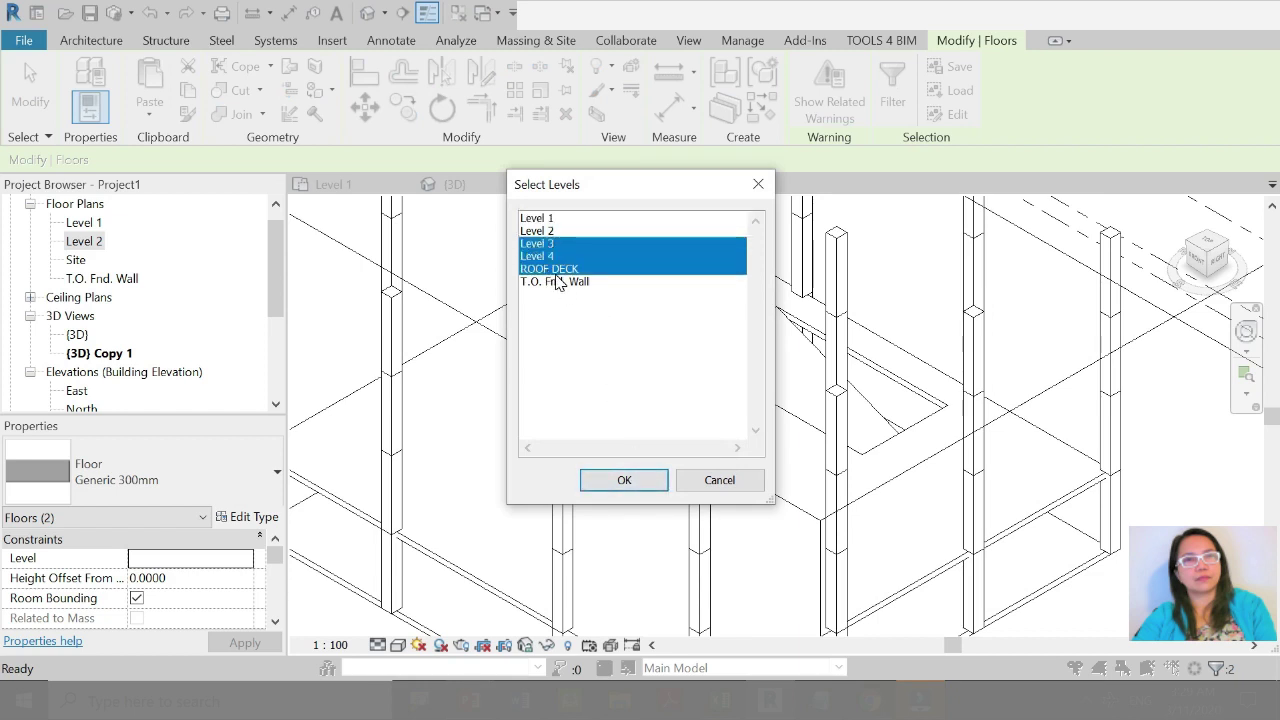
pyautogui.click(556, 272)
pyautogui.click(551, 244)
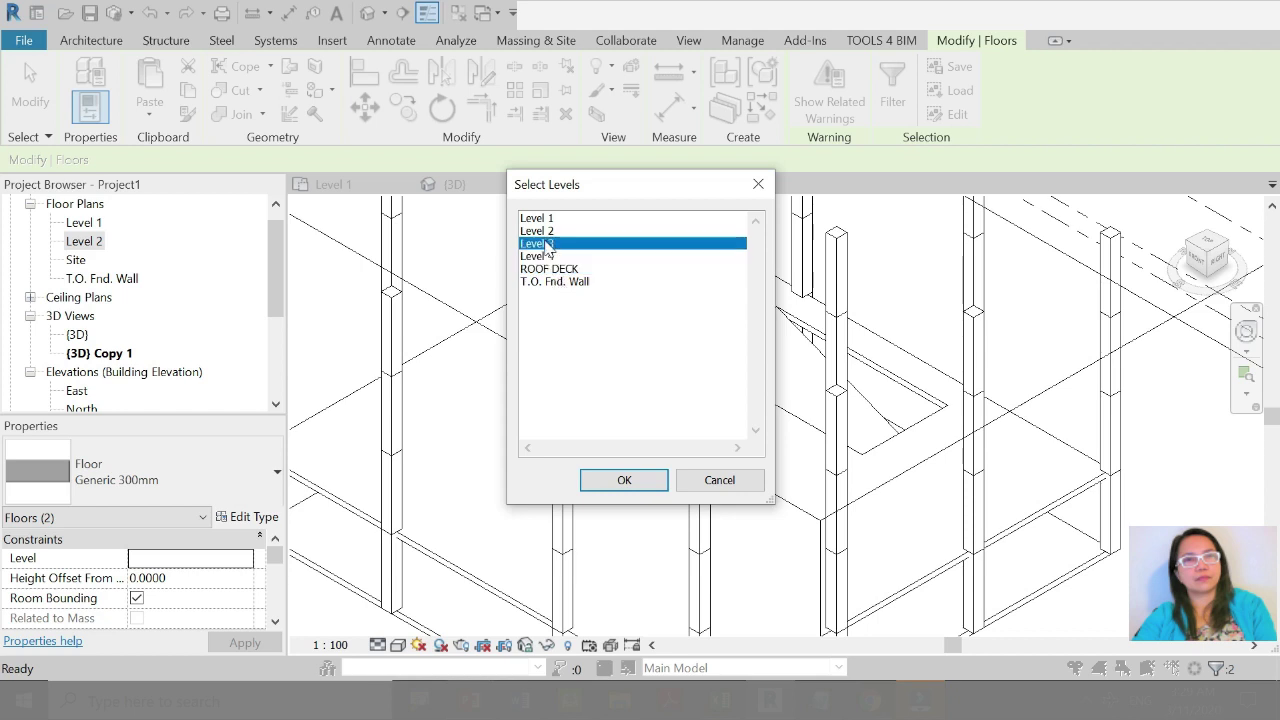
pyautogui.keyDown('ctrl'); pyautogui.click(543, 270); pyautogui.keyUp('ctrl')
pyautogui.click(547, 246)
pyautogui.click(607, 478)
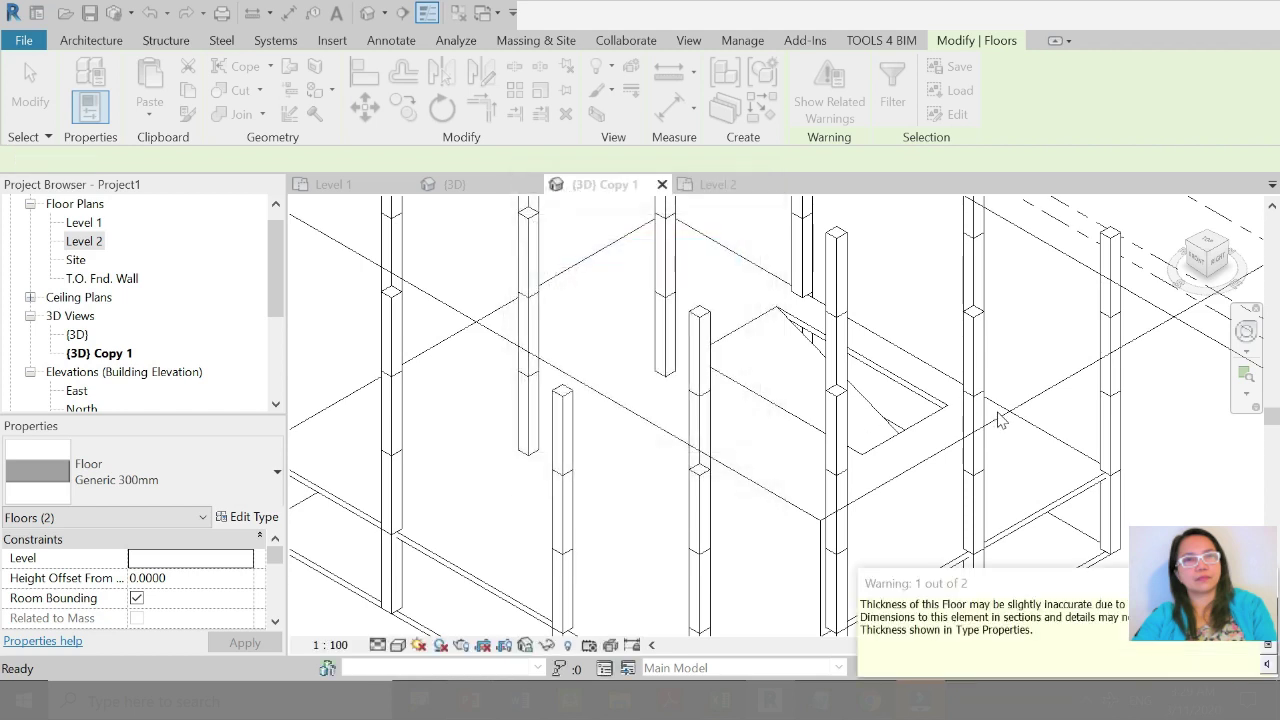
# Step: Inspect the pasted floors in 3D, selecting and clearing the floor slab
pyautogui.scroll(-4, 806, 406)
pyautogui.scroll(-1, 974, 366)
pyautogui.scroll(-1, 968, 245)
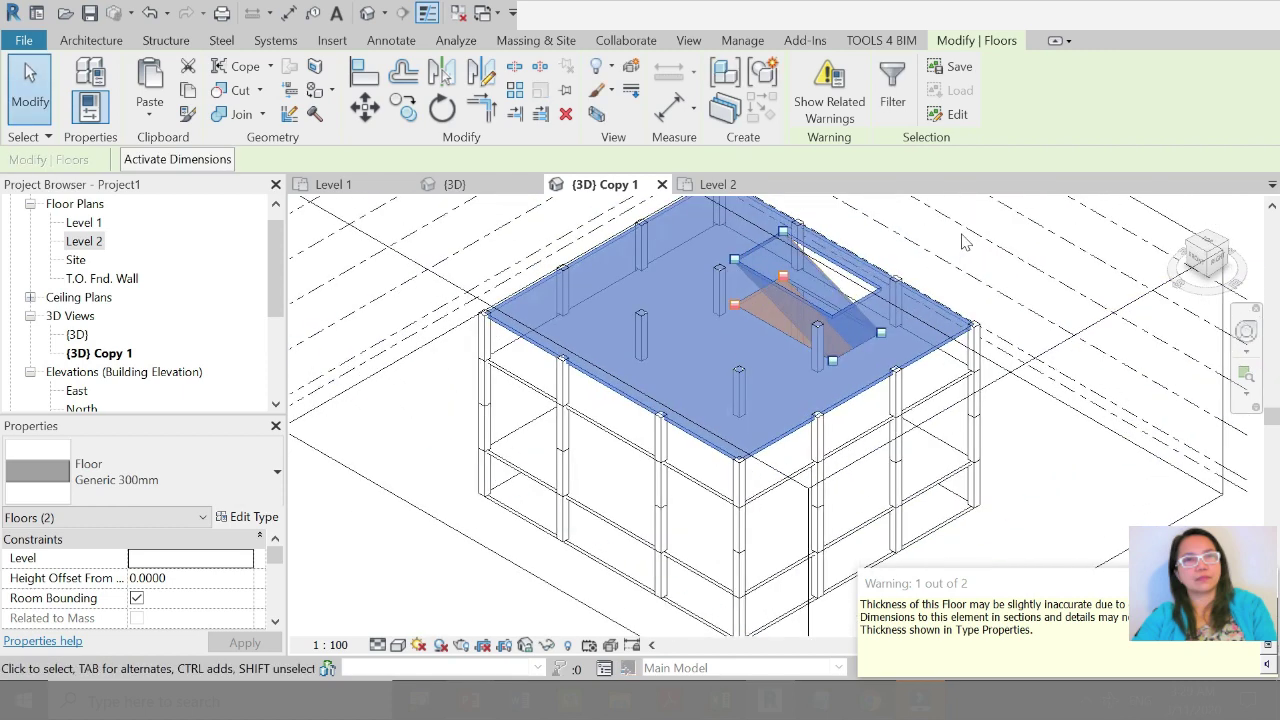
pyautogui.click(1214, 434)
pyautogui.scroll(-2, 866, 310)
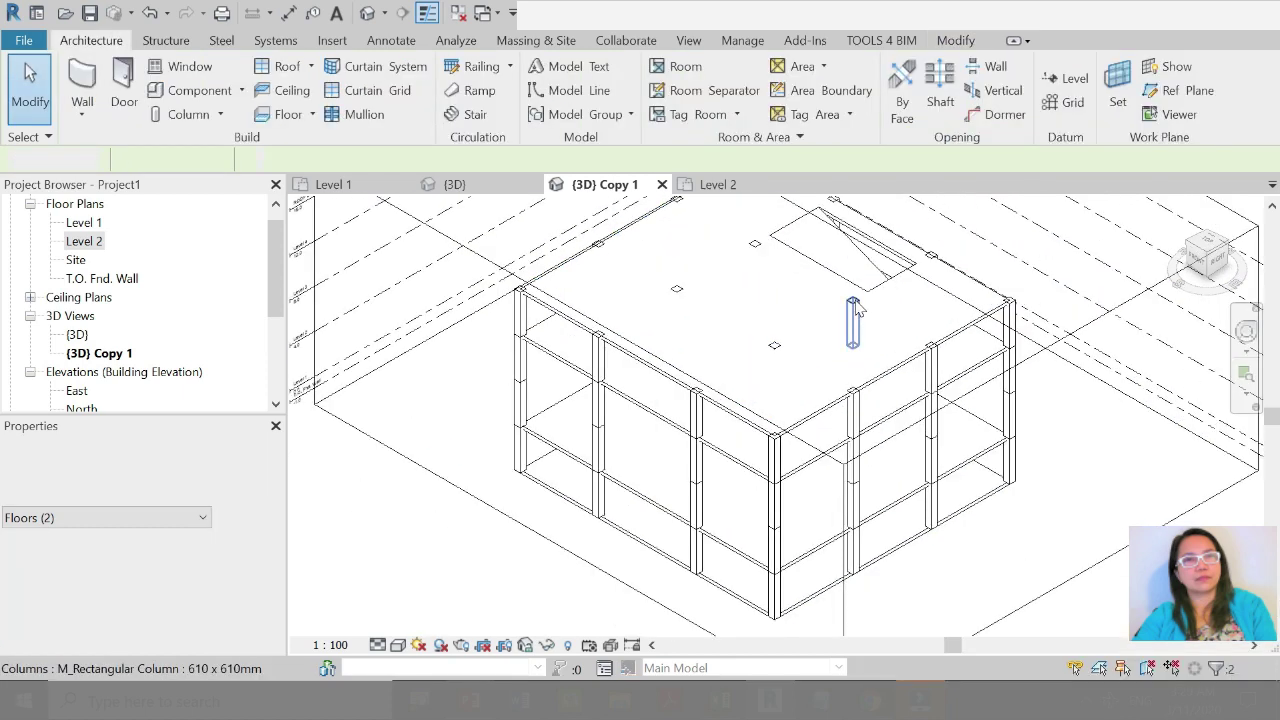
pyautogui.scroll(1, 866, 310)
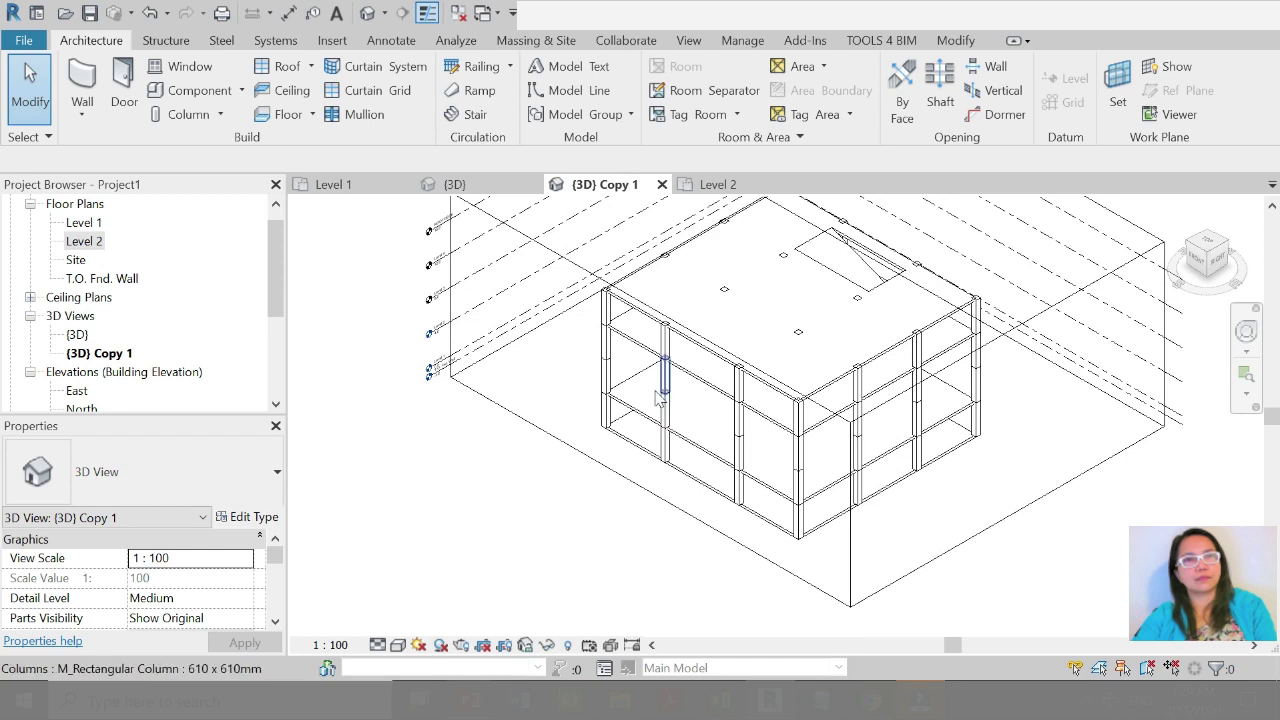
pyautogui.scroll(3, 706, 375)
pyautogui.click(1017, 455)
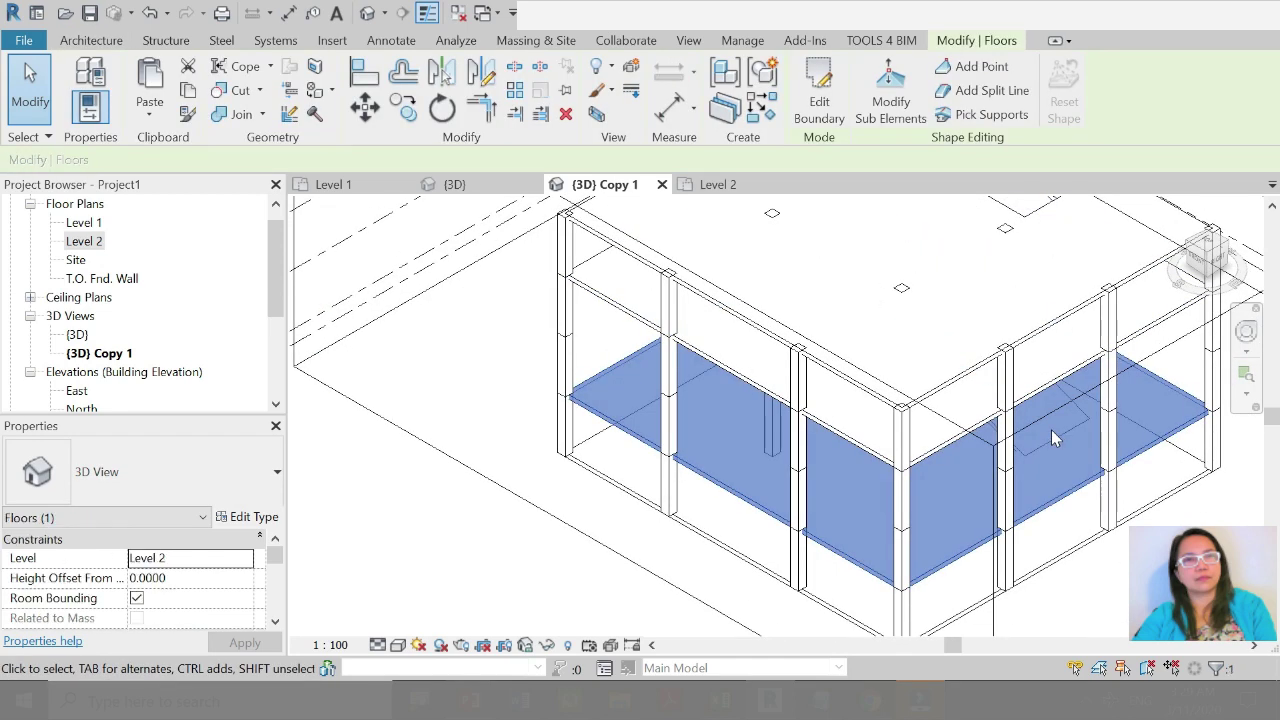
pyautogui.scroll(3, 1051, 429)
pyautogui.scroll(-4, 1106, 390)
pyautogui.scroll(-2, 1000, 460)
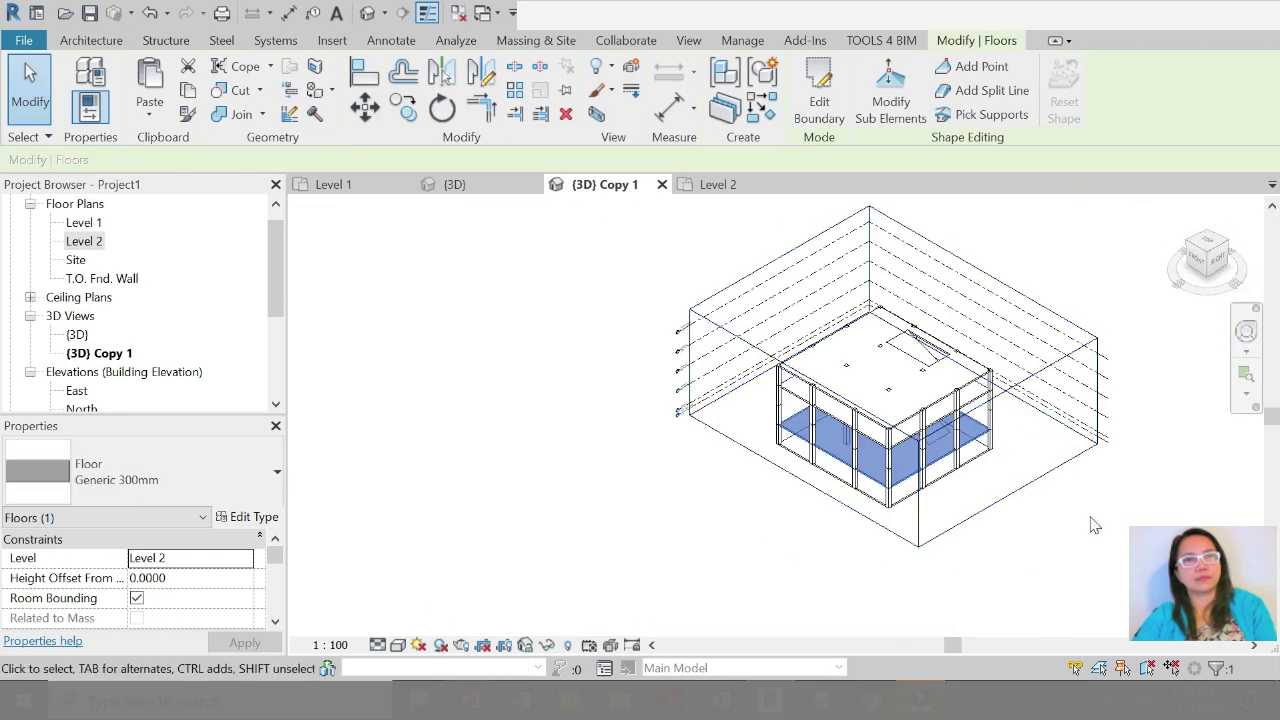
pyautogui.click(1089, 523)
# Step: Lower the section box to cut away the upper storey and inspect the floor slab
pyautogui.click(952, 342)
pyautogui.moveTo(893, 325); pyautogui.dragTo(893, 373)
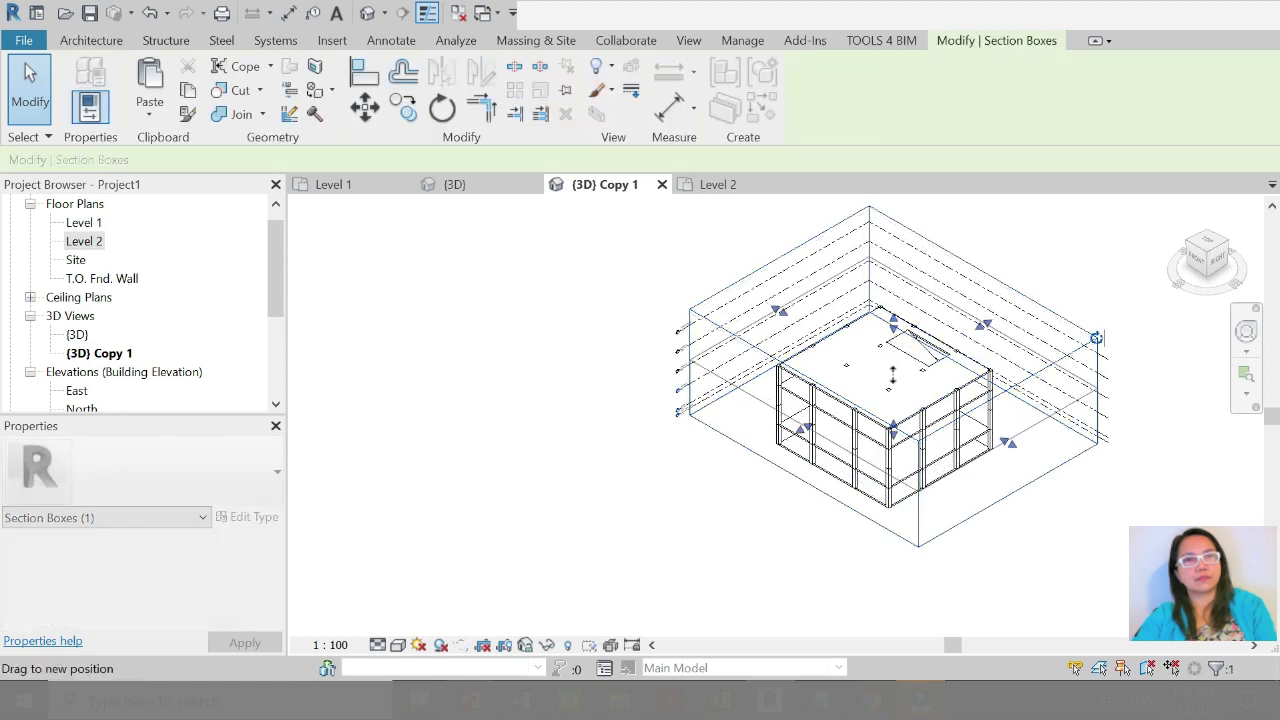
pyautogui.click(1025, 565)
pyautogui.scroll(2, 990, 515)
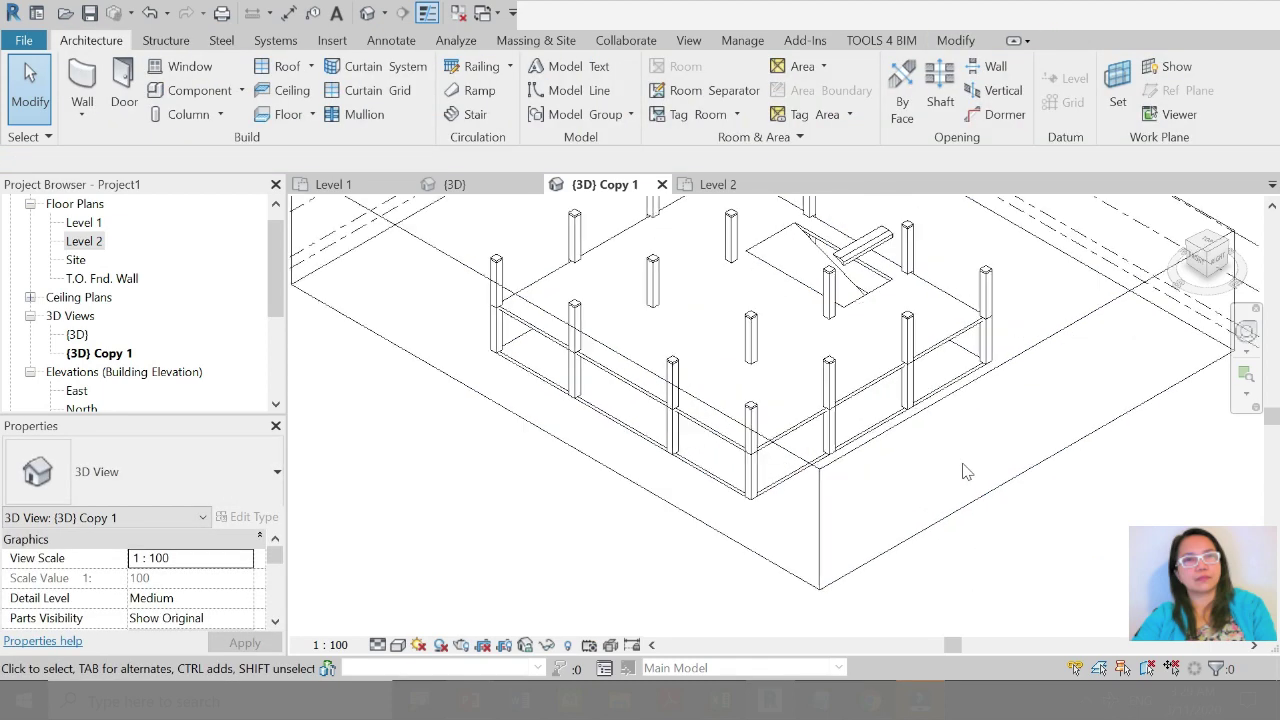
pyautogui.scroll(2, 910, 420)
pyautogui.click(908, 453)
pyautogui.scroll(-3, 905, 450)
pyautogui.scroll(5, 860, 415)
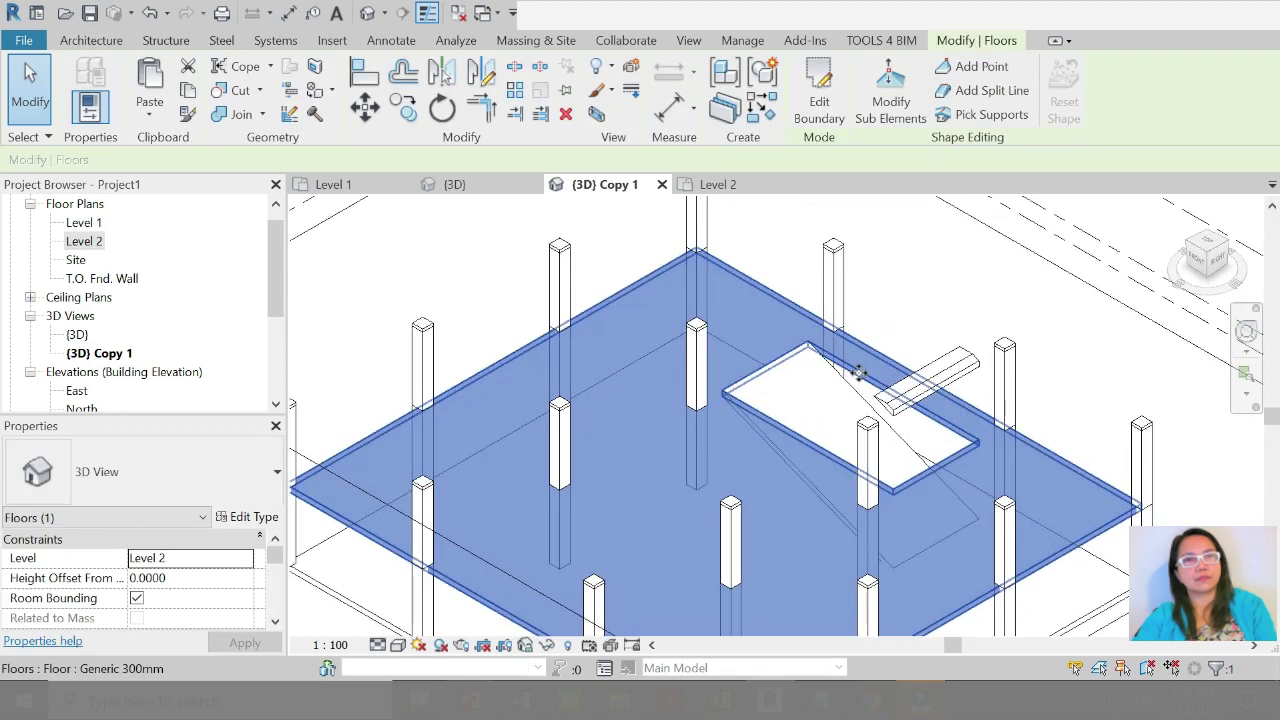
pyautogui.press('Escape')
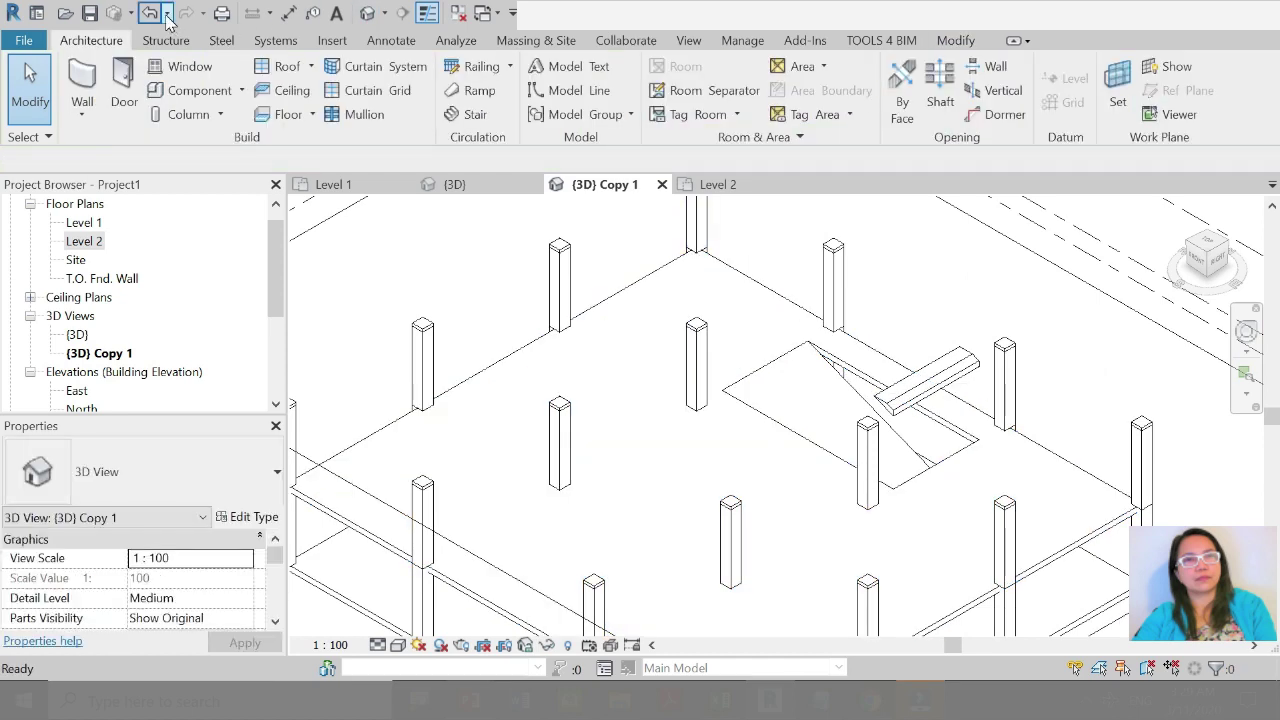
# Step: Undo the aligned paste and the move from the undo history
pyautogui.click(167, 13)
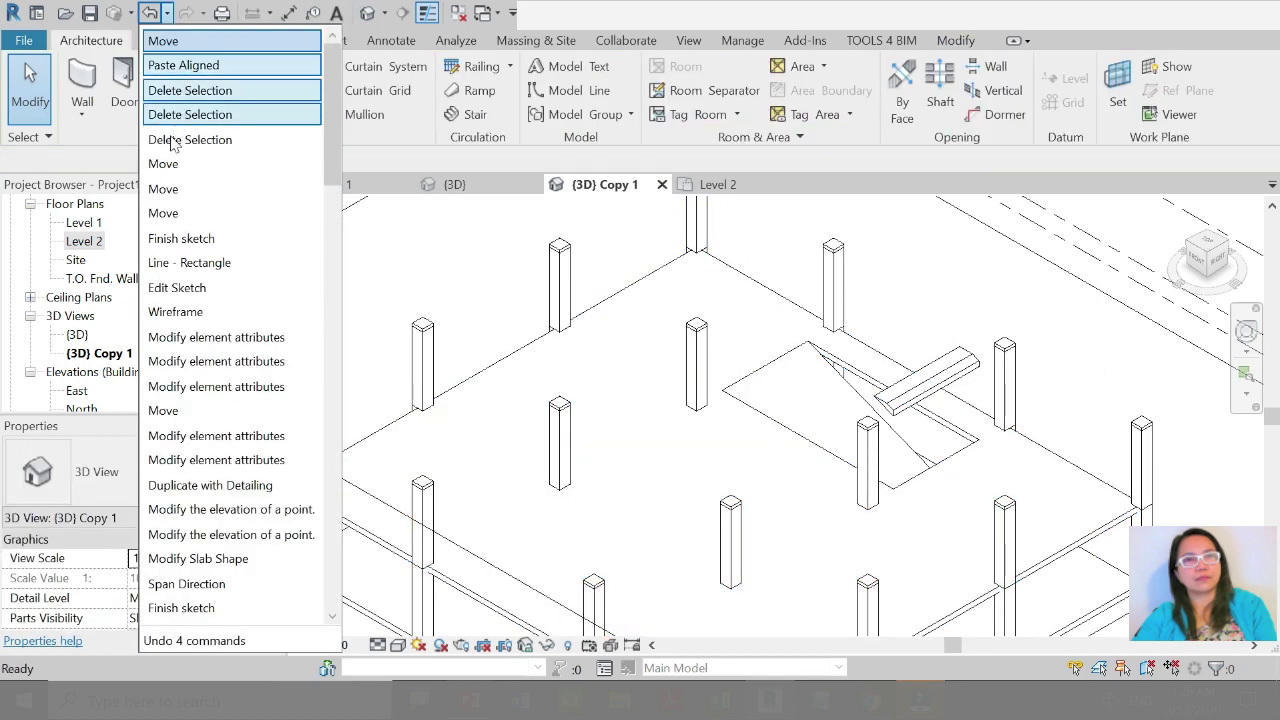
pyautogui.click(185, 66)
pyautogui.scroll(-3, 825, 365)
pyautogui.scroll(4, 825, 365)
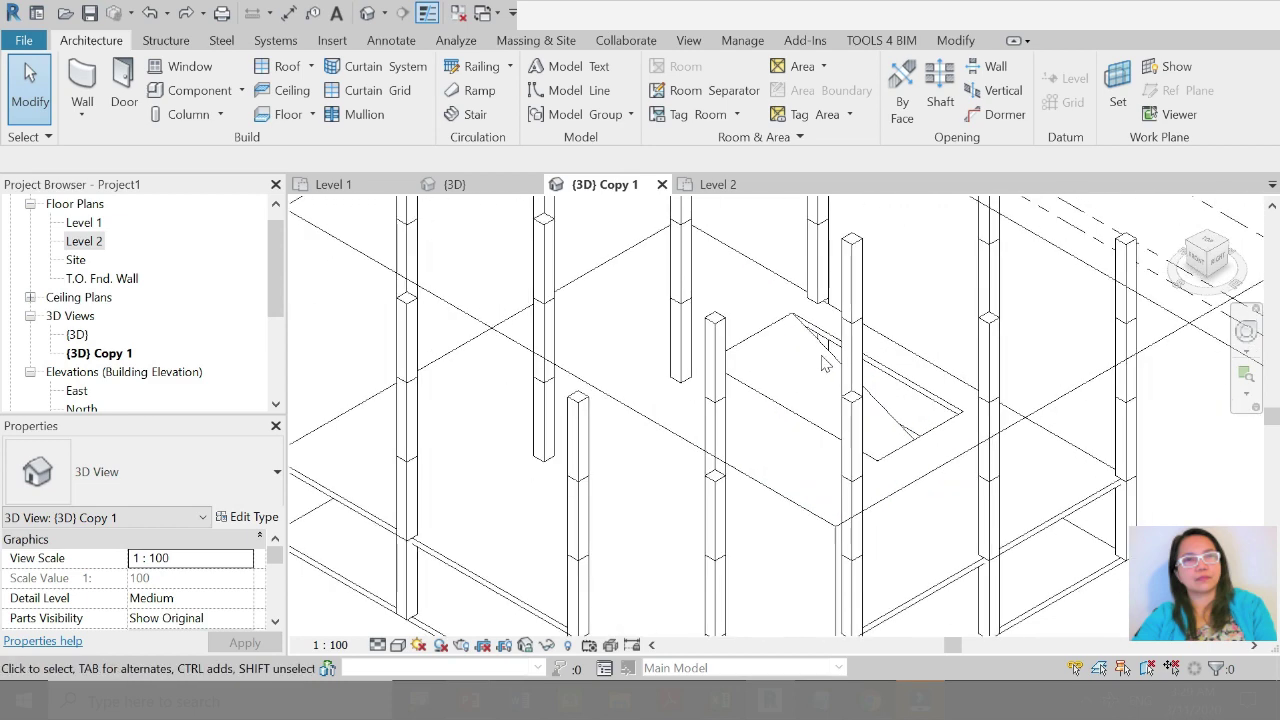
# Step: Copy the sloped landing and large floor slab, then paste them aligned onto Level 3
pyautogui.click(945, 400)
pyautogui.keyDown('ctrl'); pyautogui.click(945, 374); pyautogui.keyUp('ctrl')
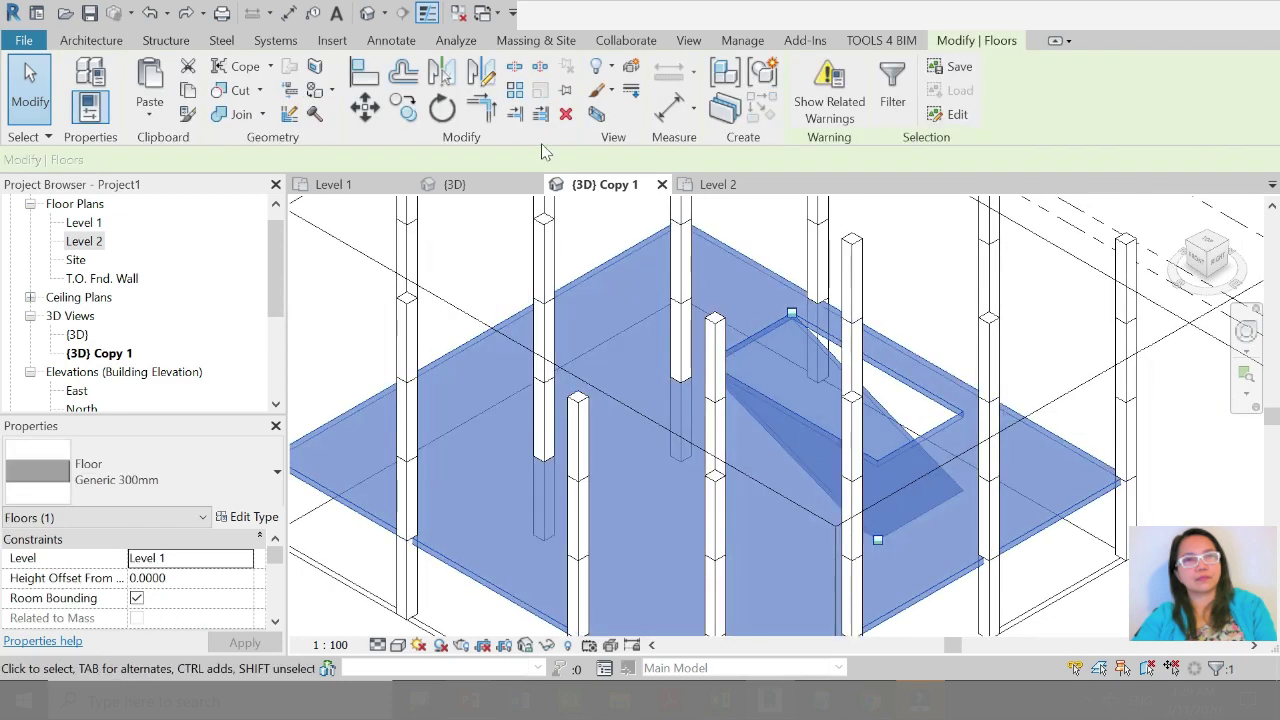
pyautogui.click(188, 92)
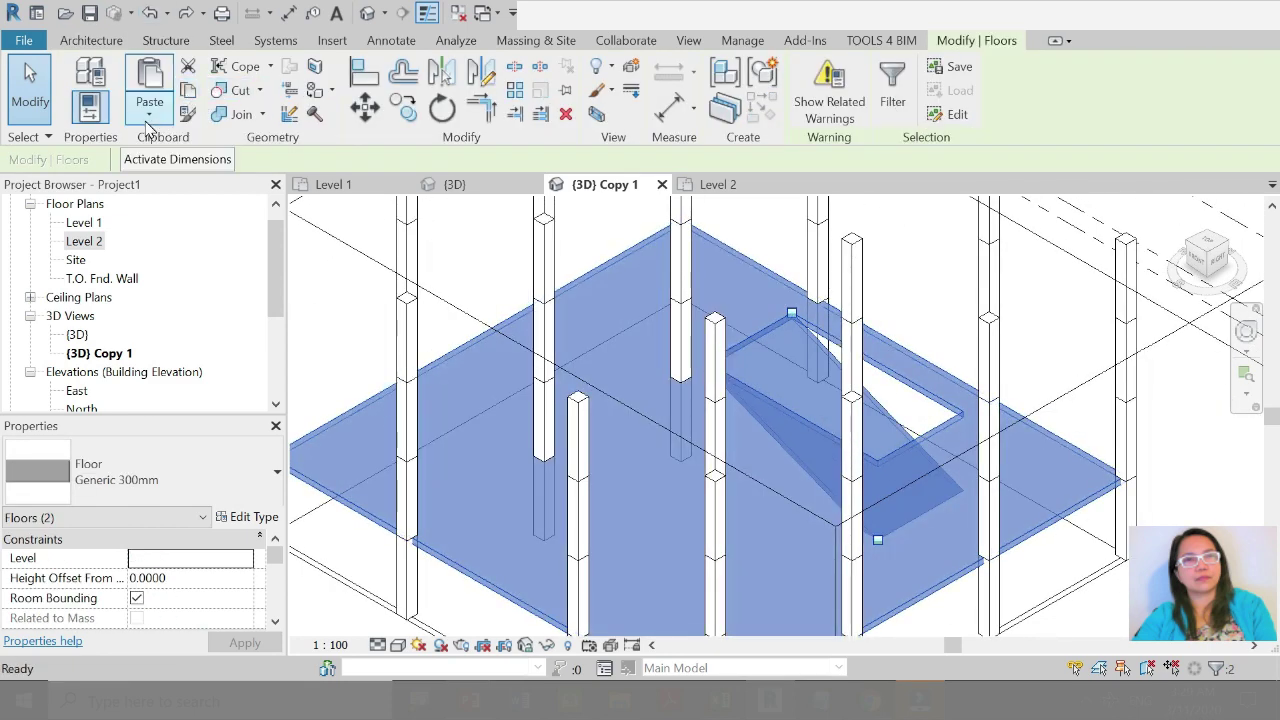
pyautogui.click(150, 125)
pyautogui.click(240, 188)
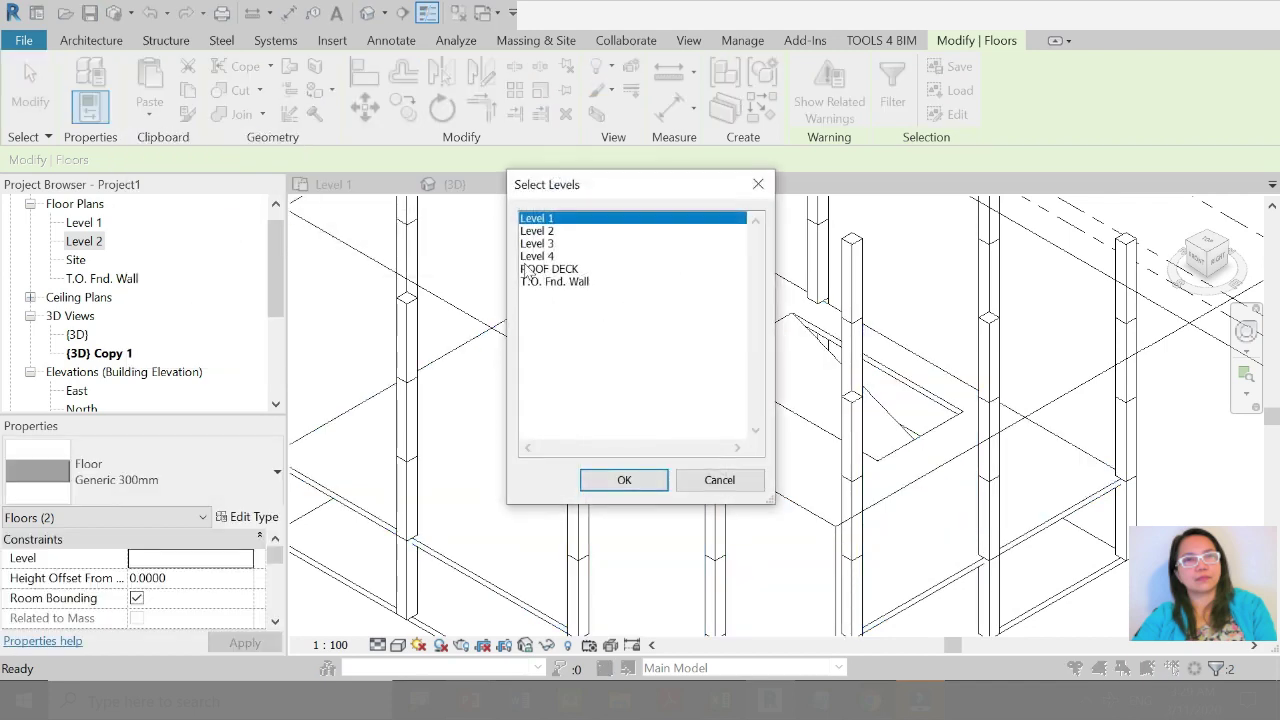
pyautogui.click(540, 244)
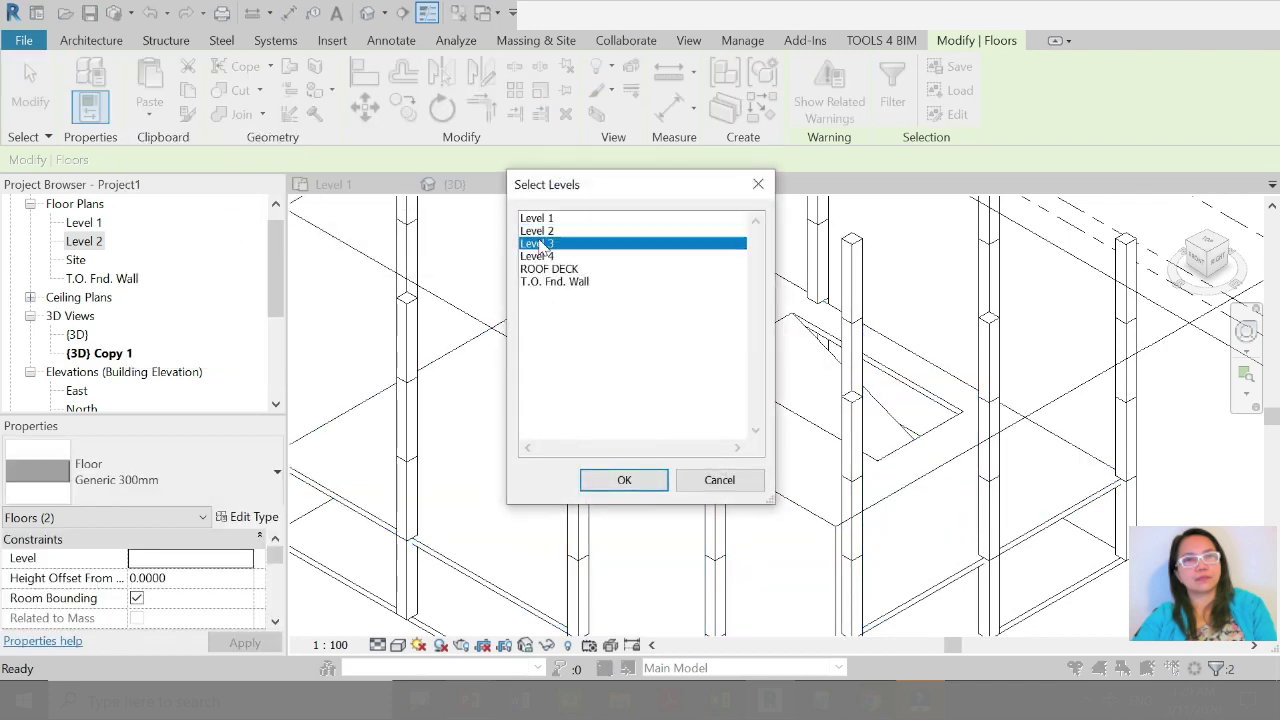
pyautogui.click(622, 481)
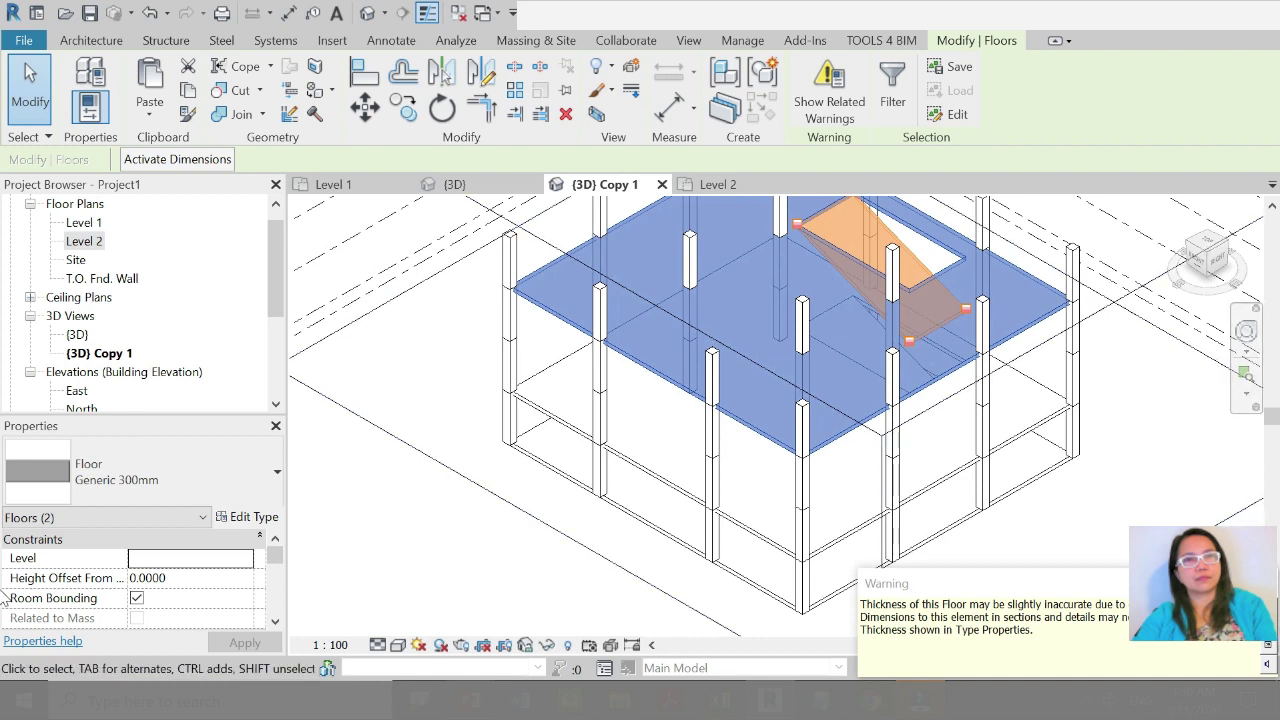
pyautogui.click(364, 107)
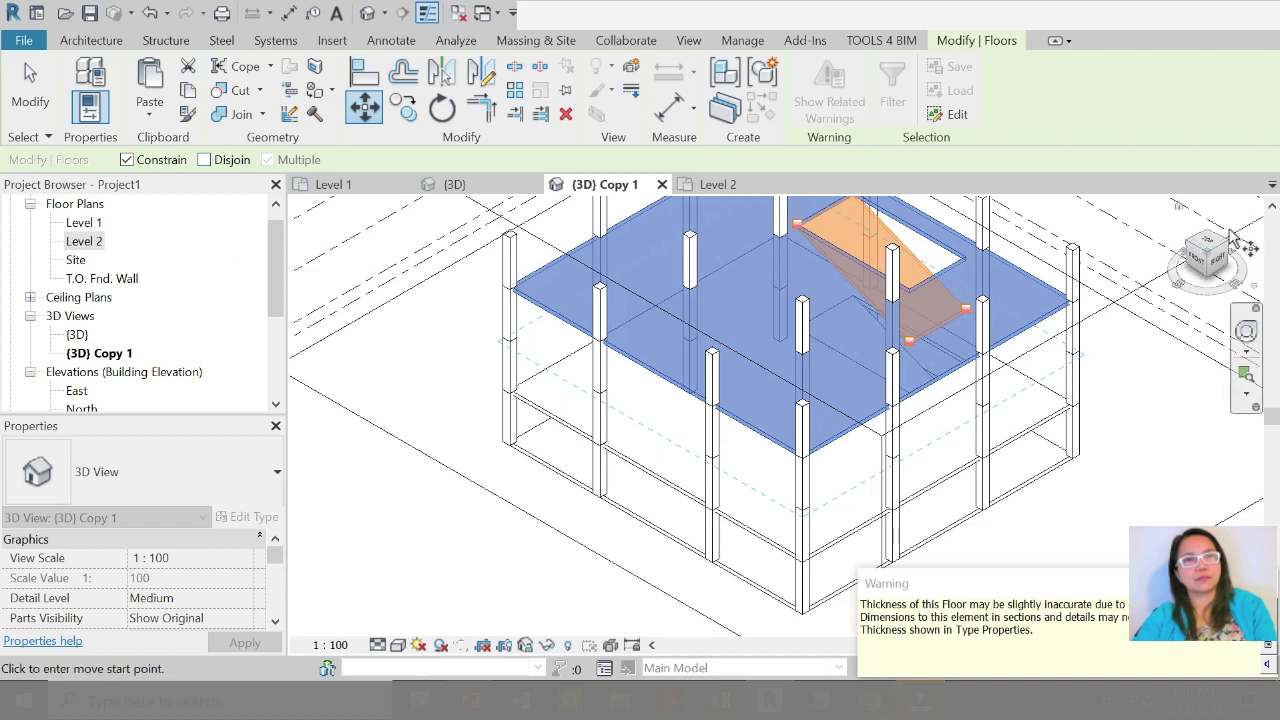
pyautogui.scroll(-2, 120, 340)
pyautogui.press('Escape')
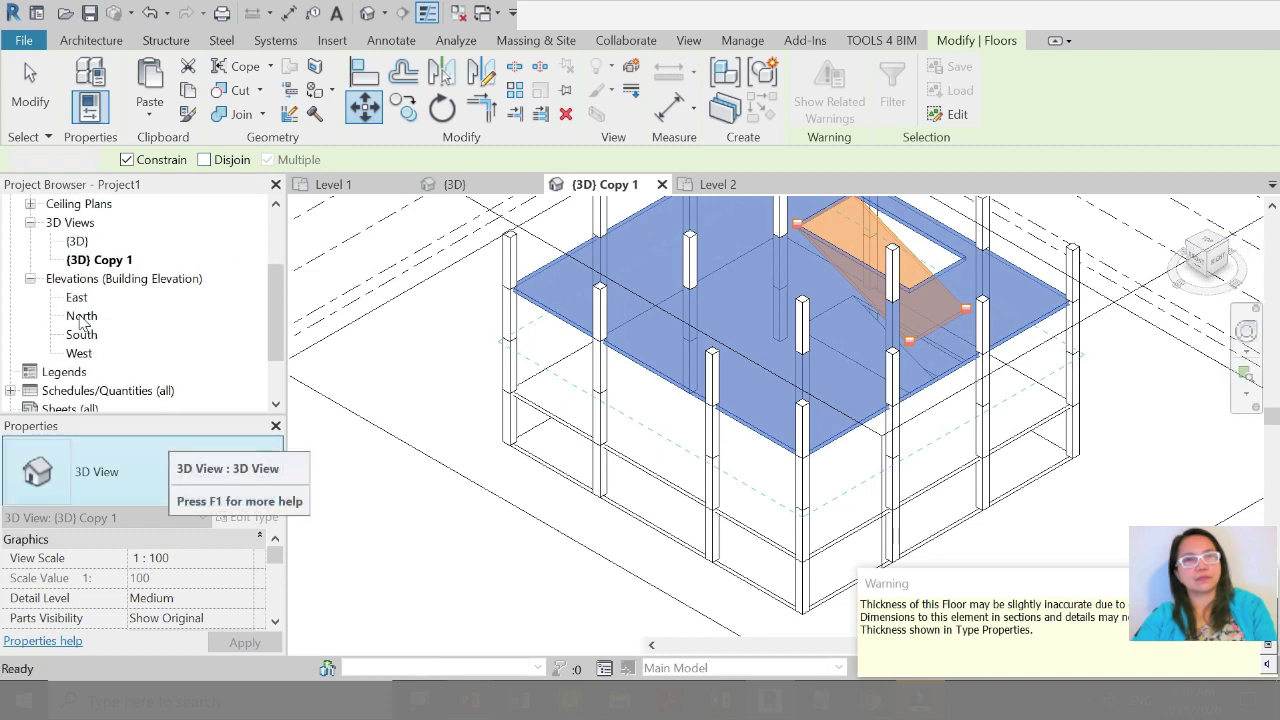
pyautogui.press('Escape')
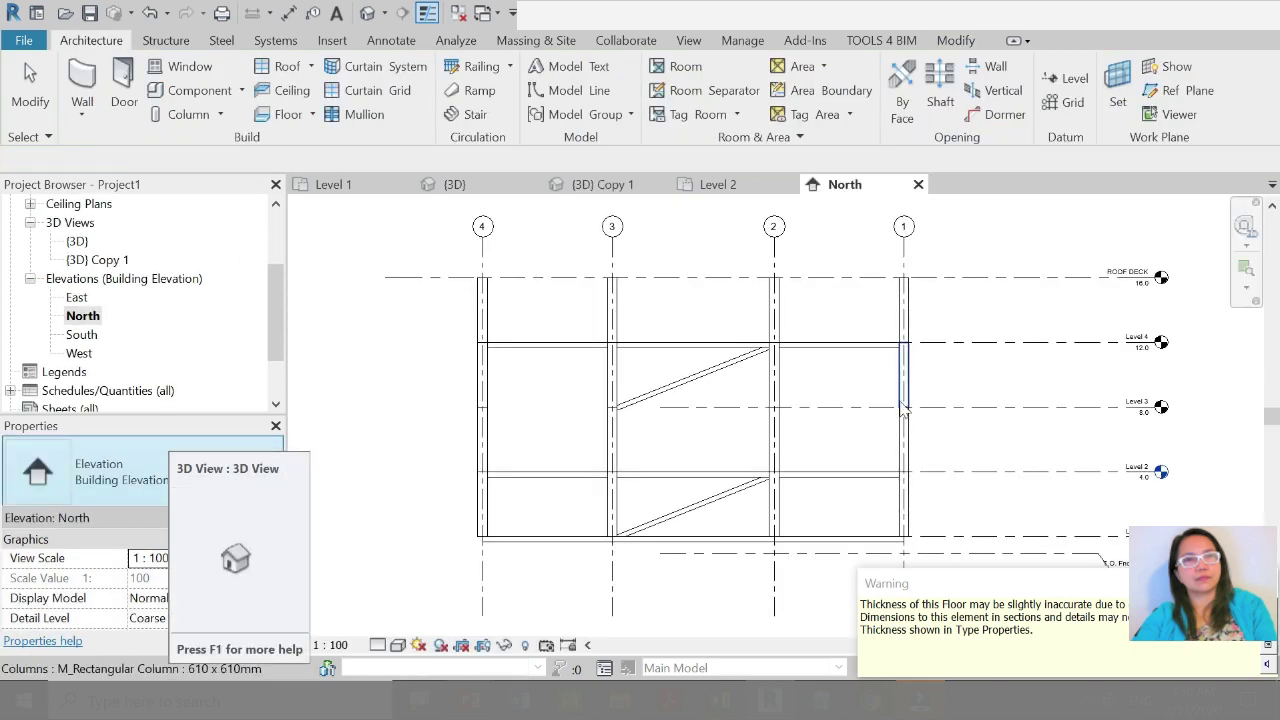
pyautogui.moveTo(463, 337); pyautogui.dragTo(545, 386)
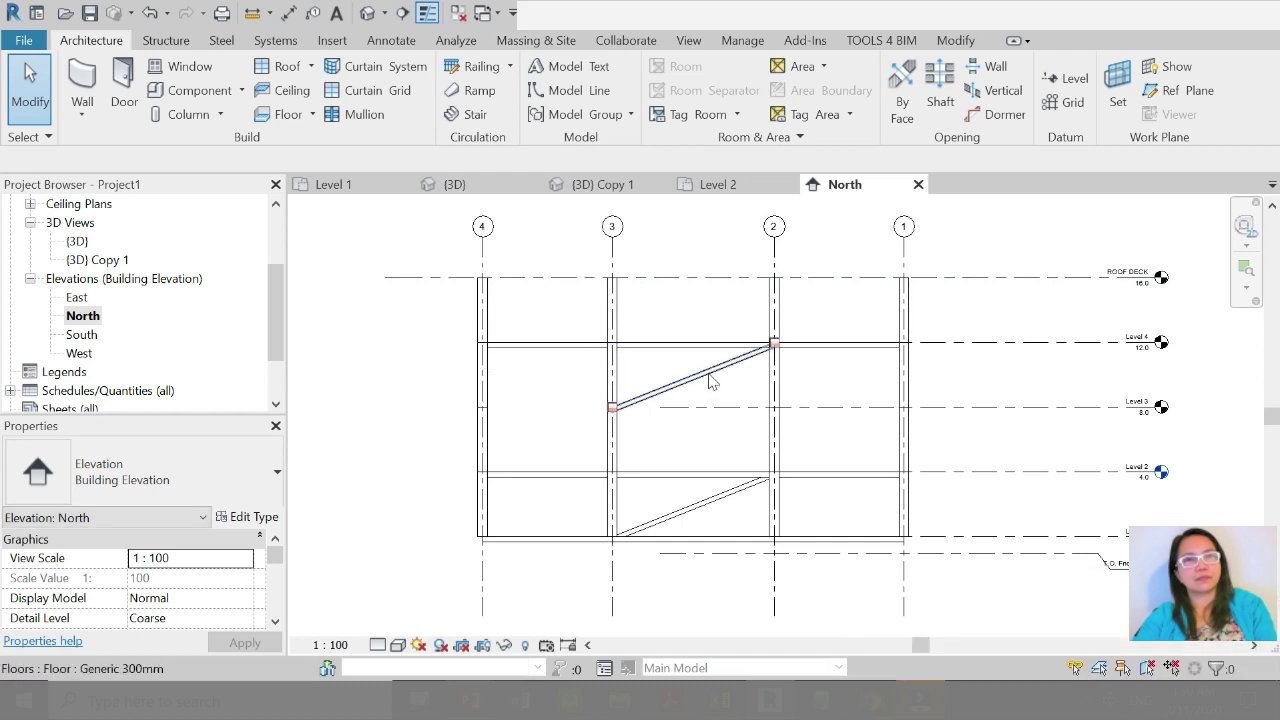
pyautogui.click(690, 340)
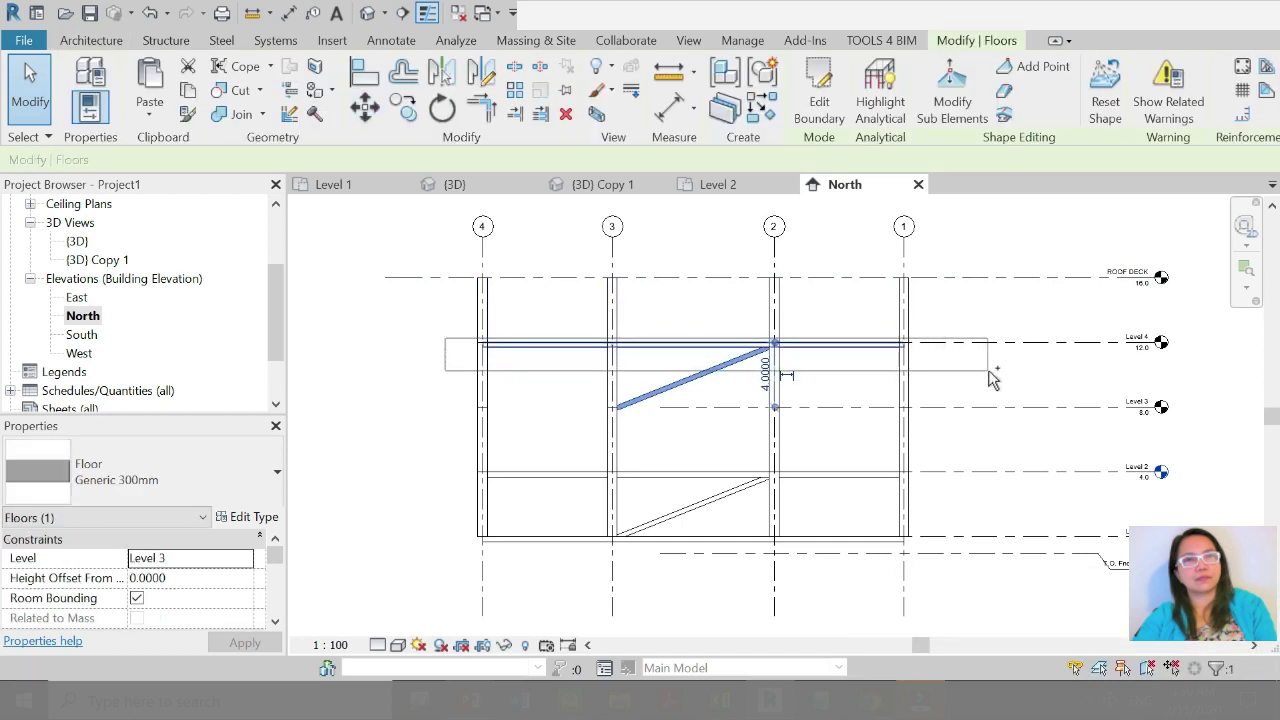
pyautogui.click(364, 107)
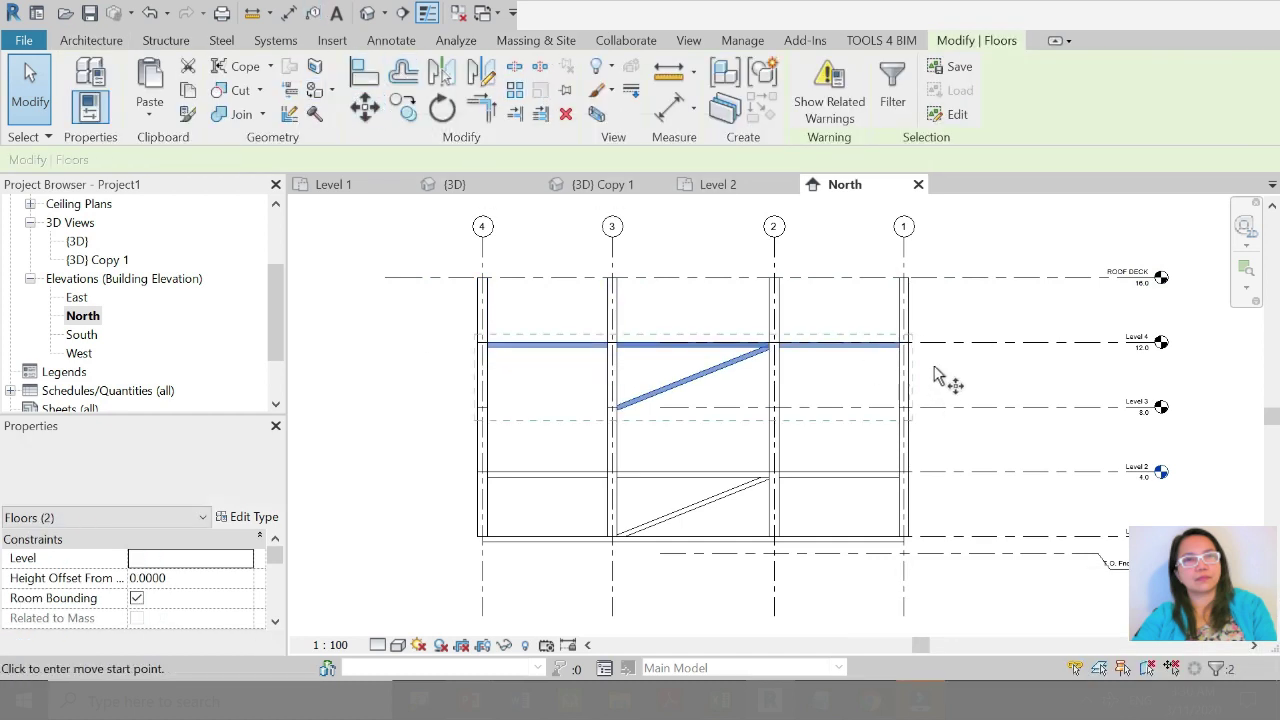
pyautogui.click(943, 343)
pyautogui.click(950, 405)
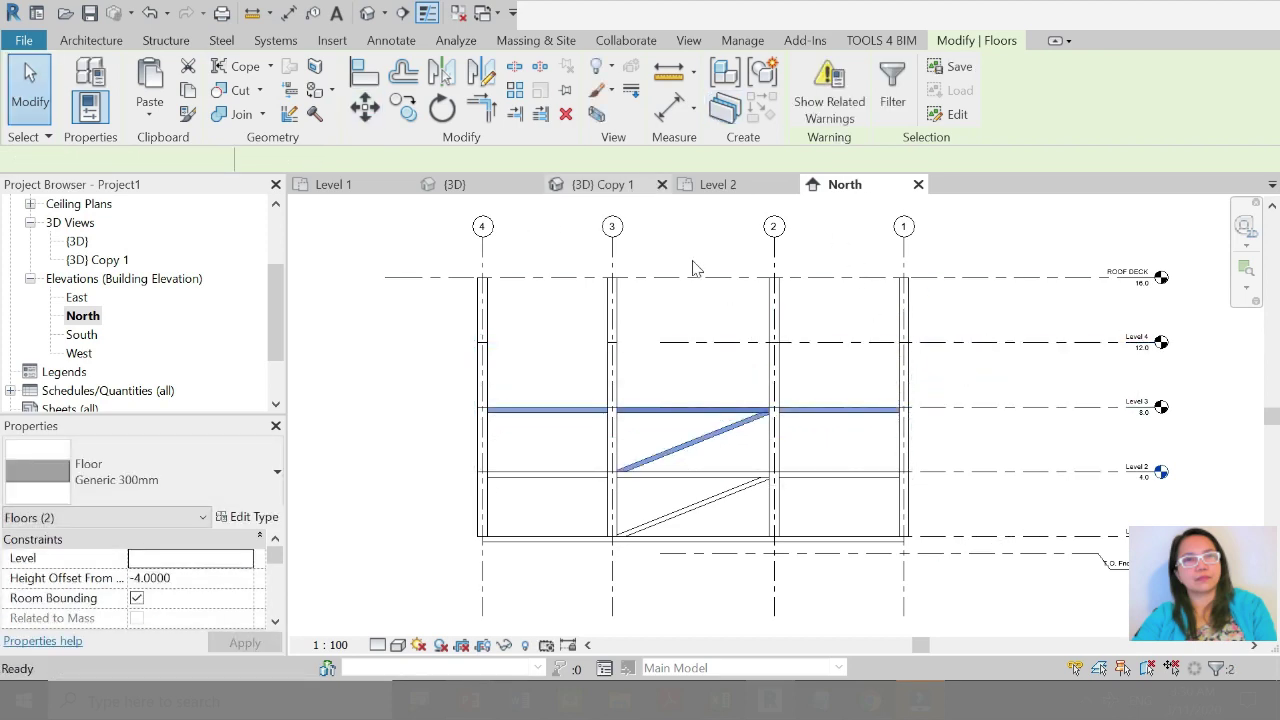
pyautogui.hotkey('ctrl', 'Tab')
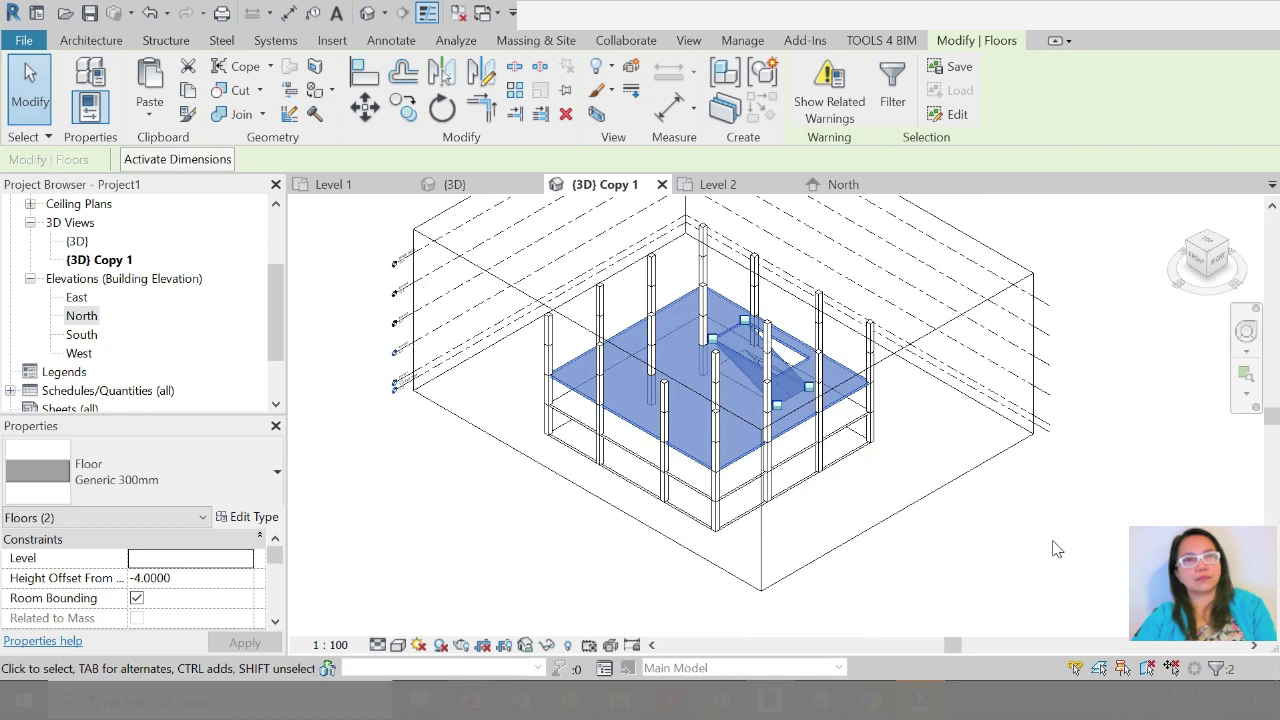
pyautogui.click(1050, 548)
pyautogui.scroll(2, 740, 465)
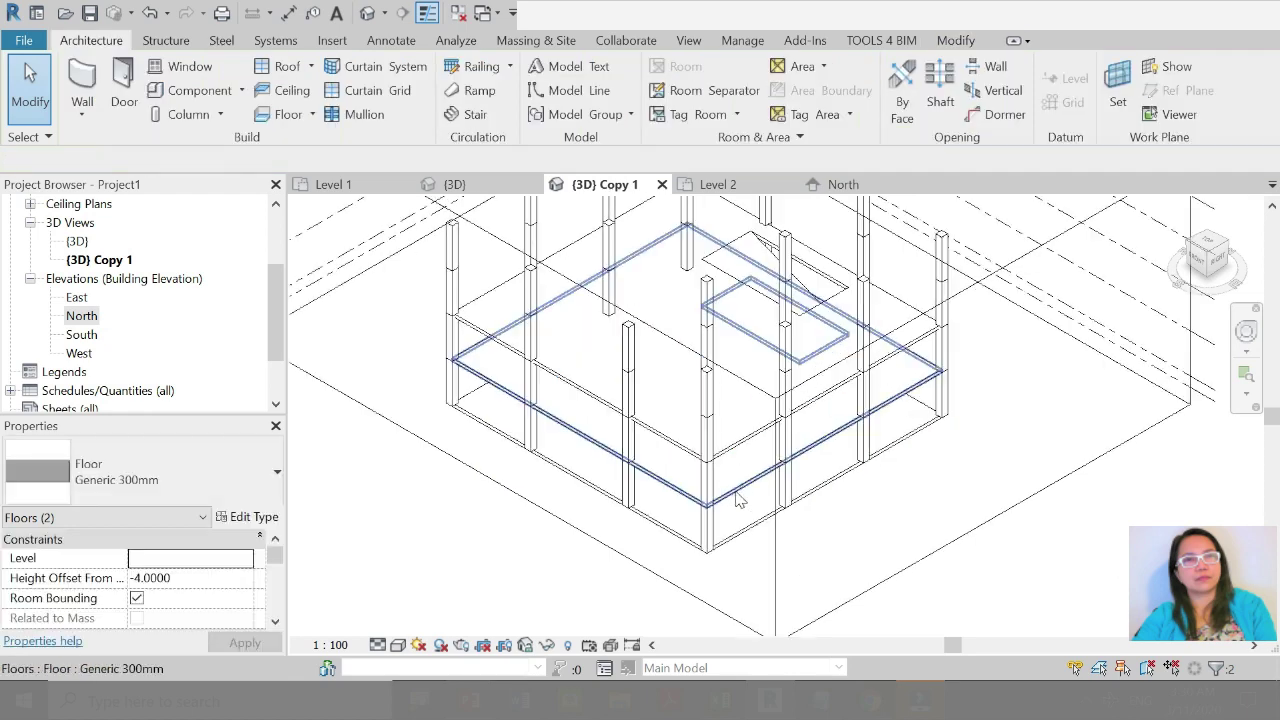
pyautogui.click(770, 428)
pyautogui.click(808, 290)
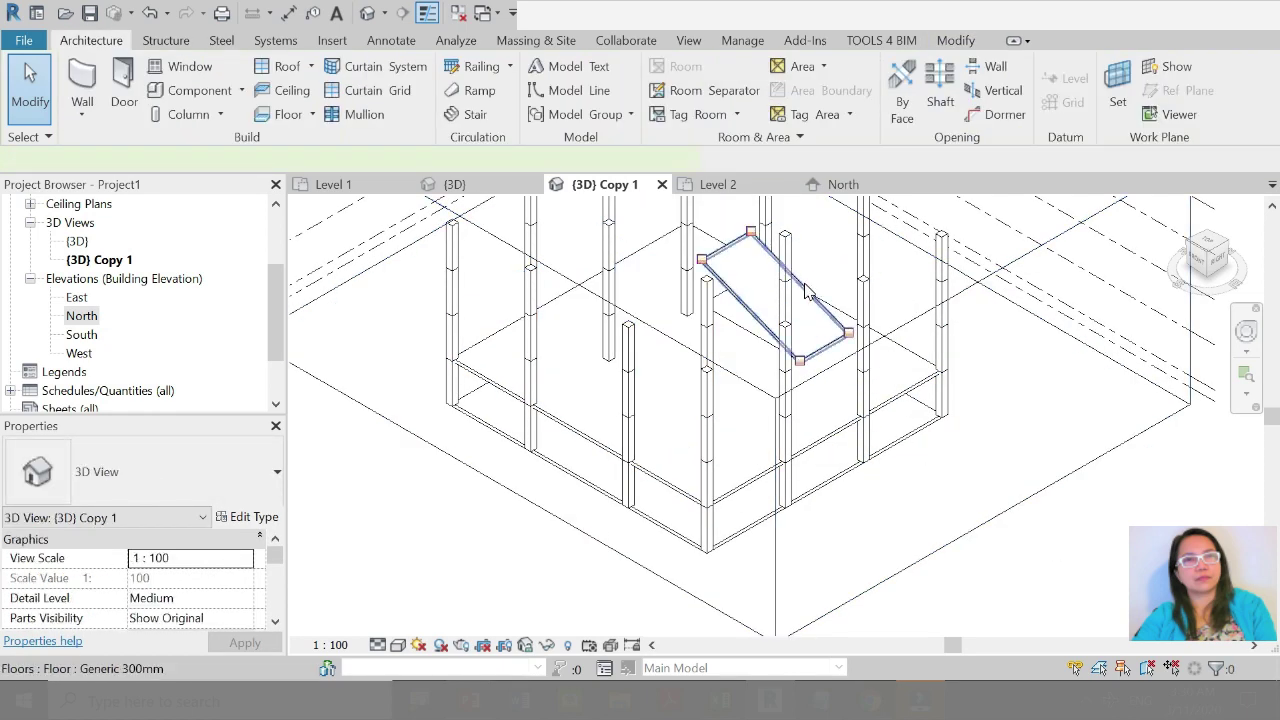
pyautogui.press('Escape')
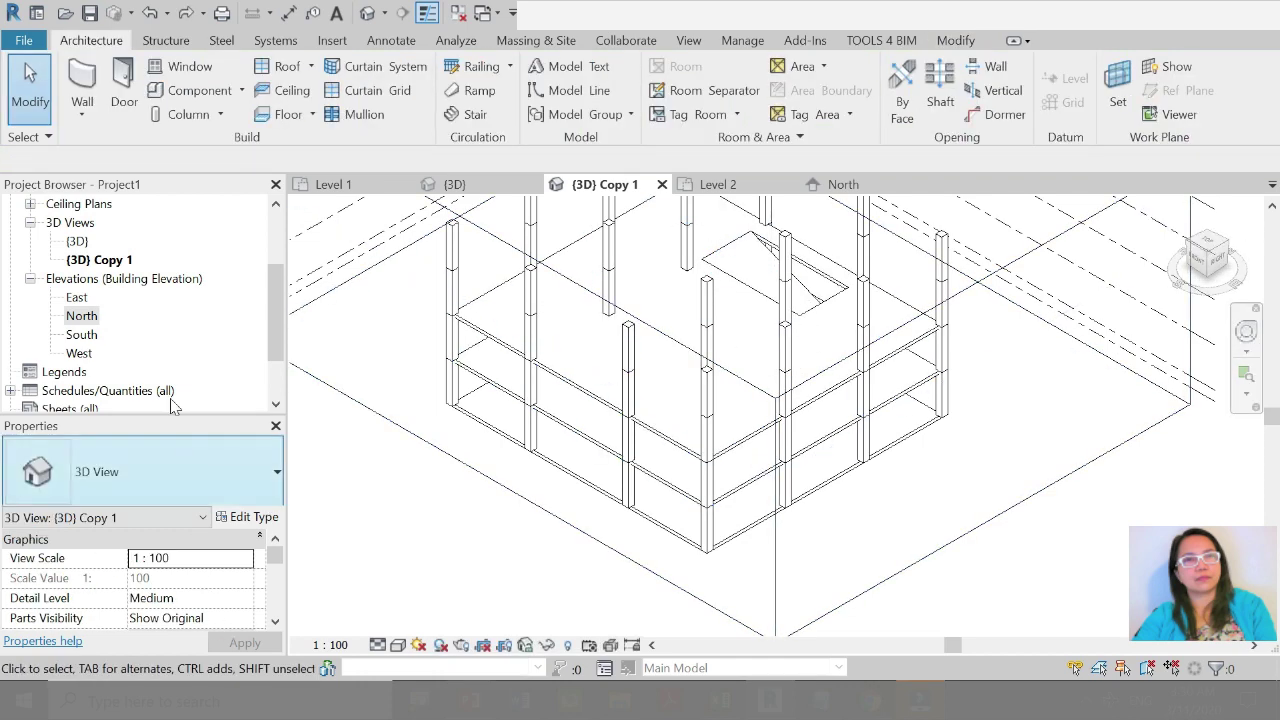
pyautogui.scroll(3, 150, 250)
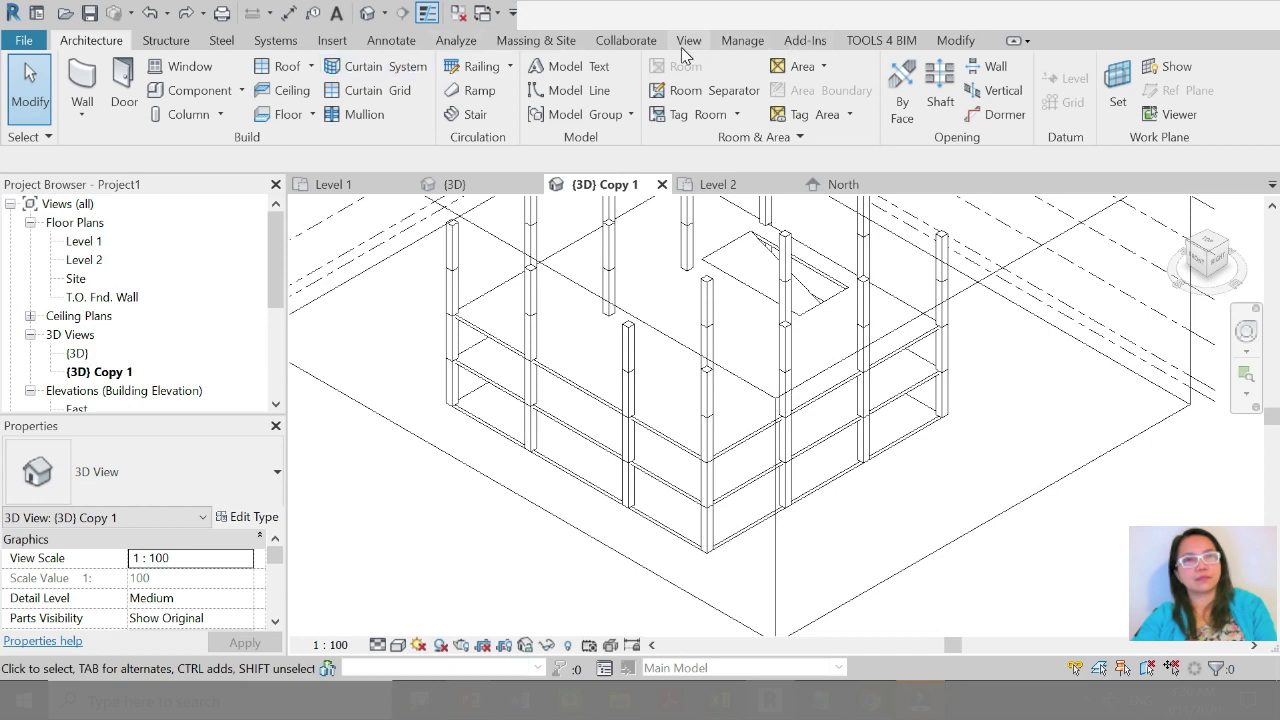
# Step: Create new floor plan views for Level 3, Level 4 and ROOF DECK
pyautogui.scroll(-9, 896, 82)
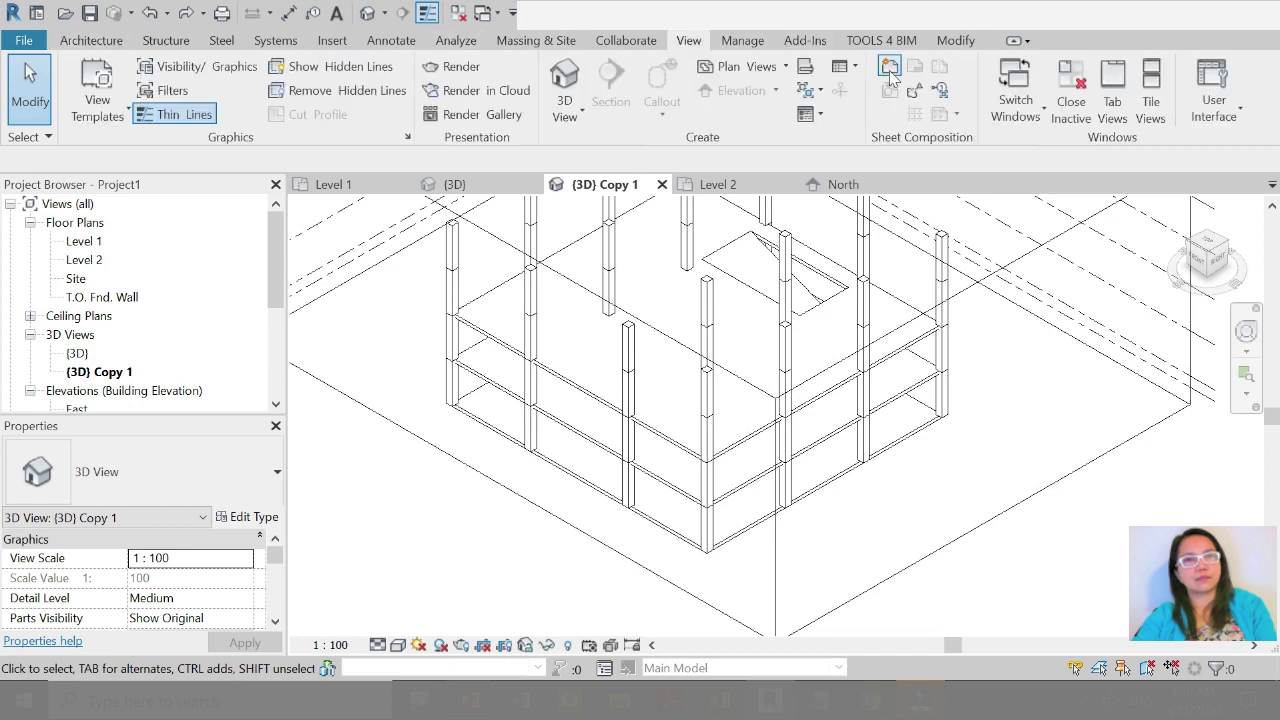
pyautogui.click(787, 67)
pyautogui.click(745, 96)
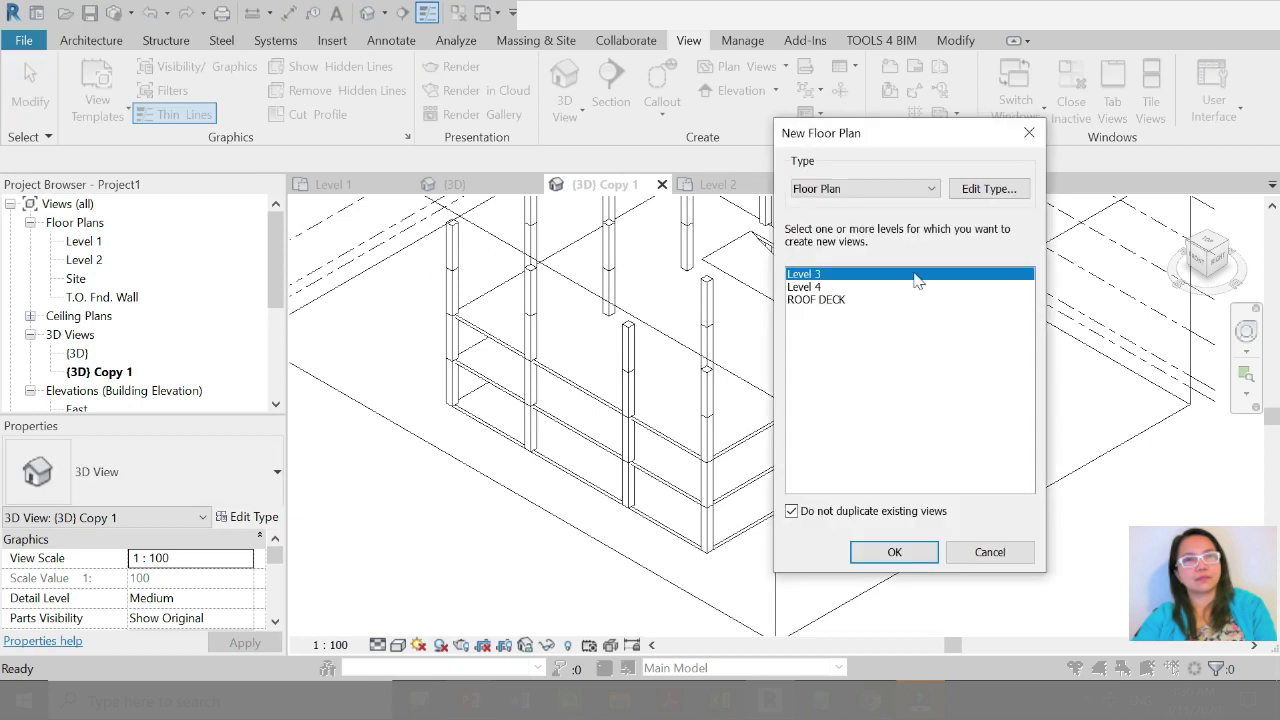
pyautogui.keyDown('shift'); pyautogui.click(829, 287); pyautogui.keyUp('shift')
pyautogui.keyDown('shift'); pyautogui.click(820, 299); pyautogui.keyUp('shift')
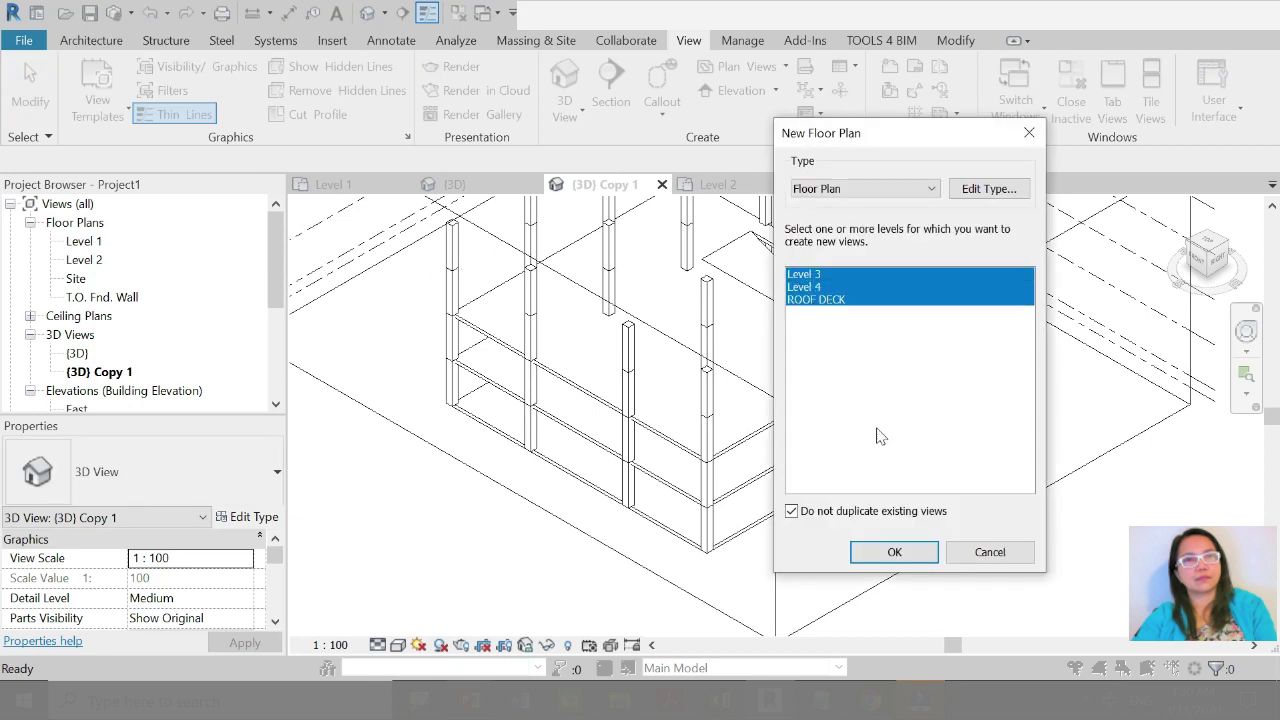
pyautogui.click(886, 553)
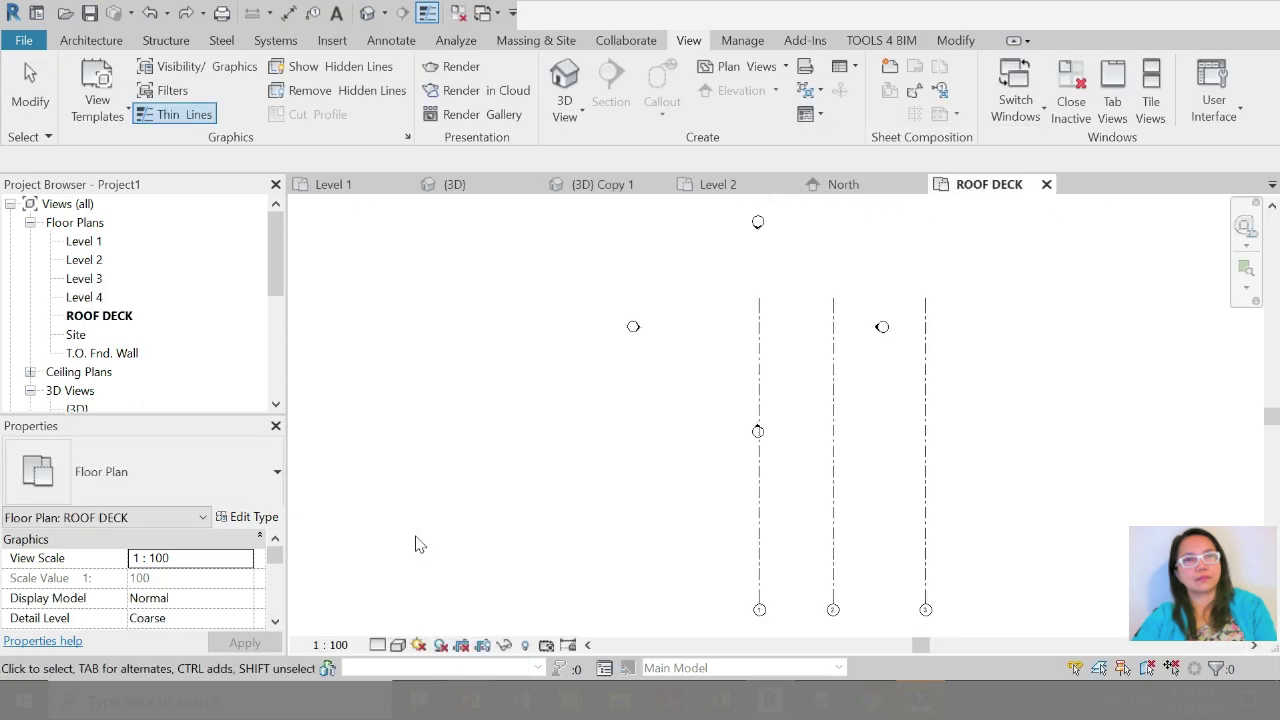
# Step: Open the Level 3 floor plan and select the pasted floor slab
pyautogui.doubleClick(88, 281)
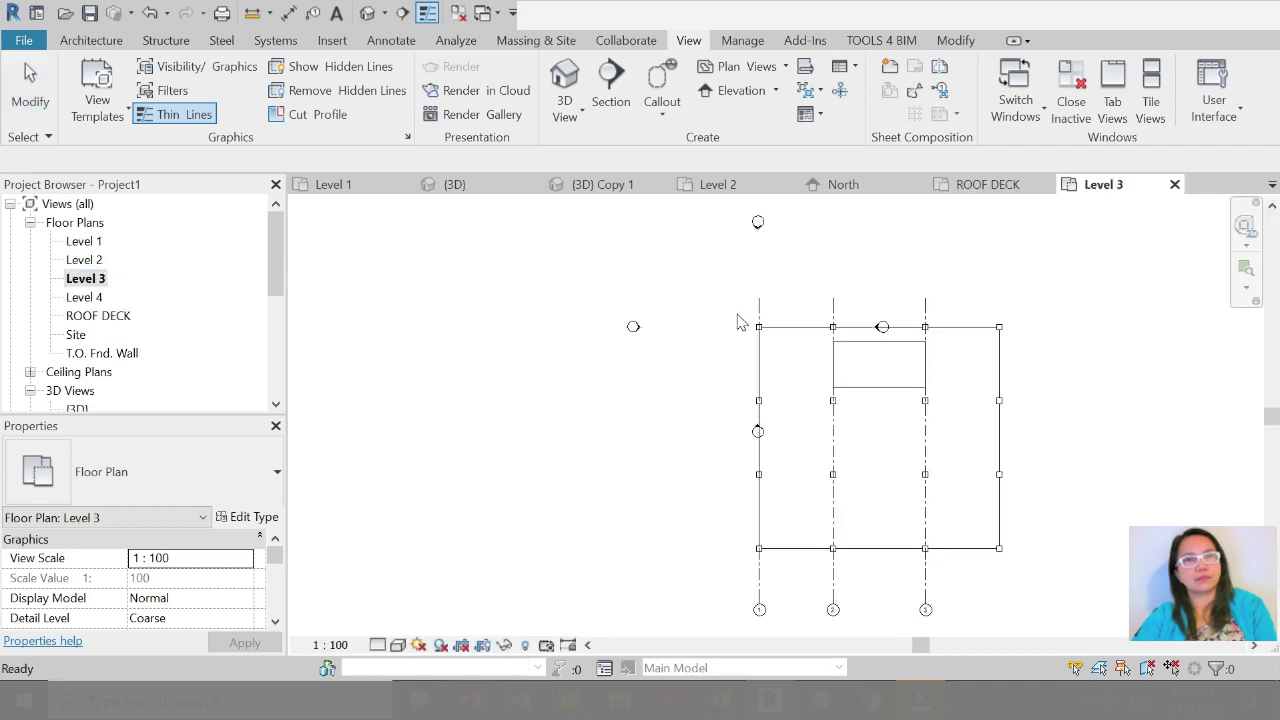
pyautogui.scroll(2, 1104, 551)
pyautogui.scroll(-1, 737, 480)
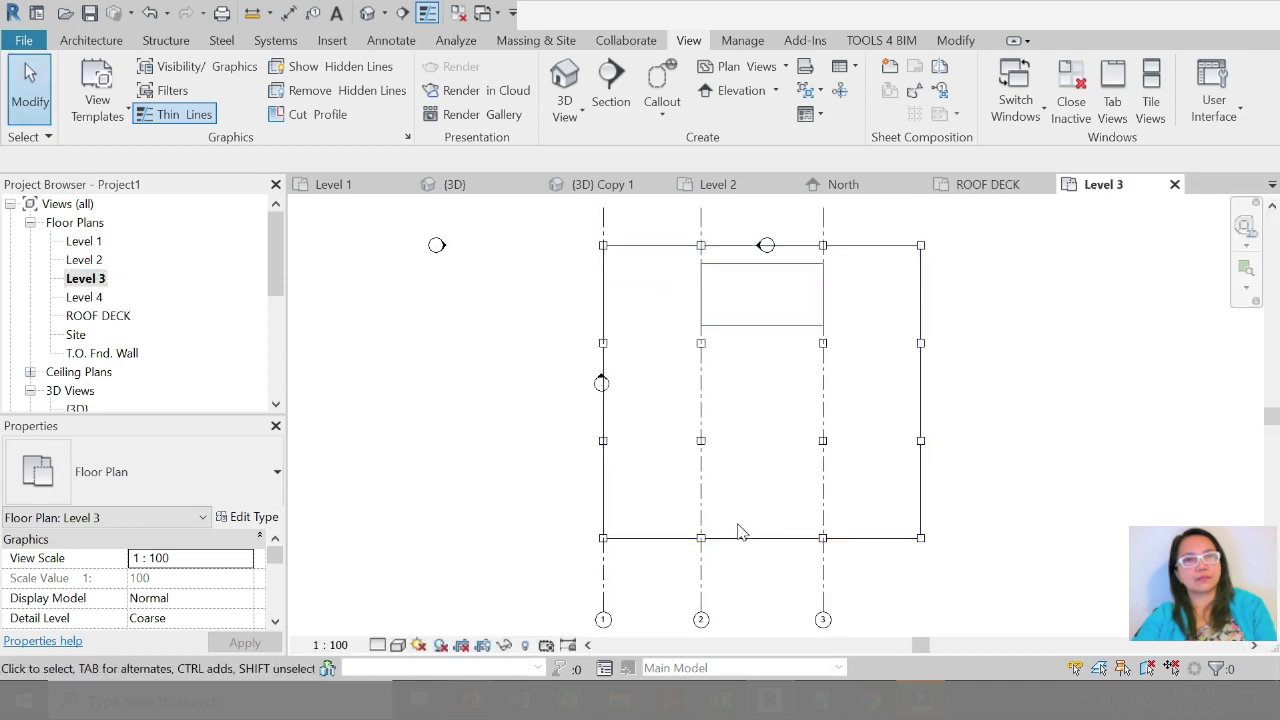
pyautogui.scroll(1, 750, 540)
pyautogui.click(797, 322)
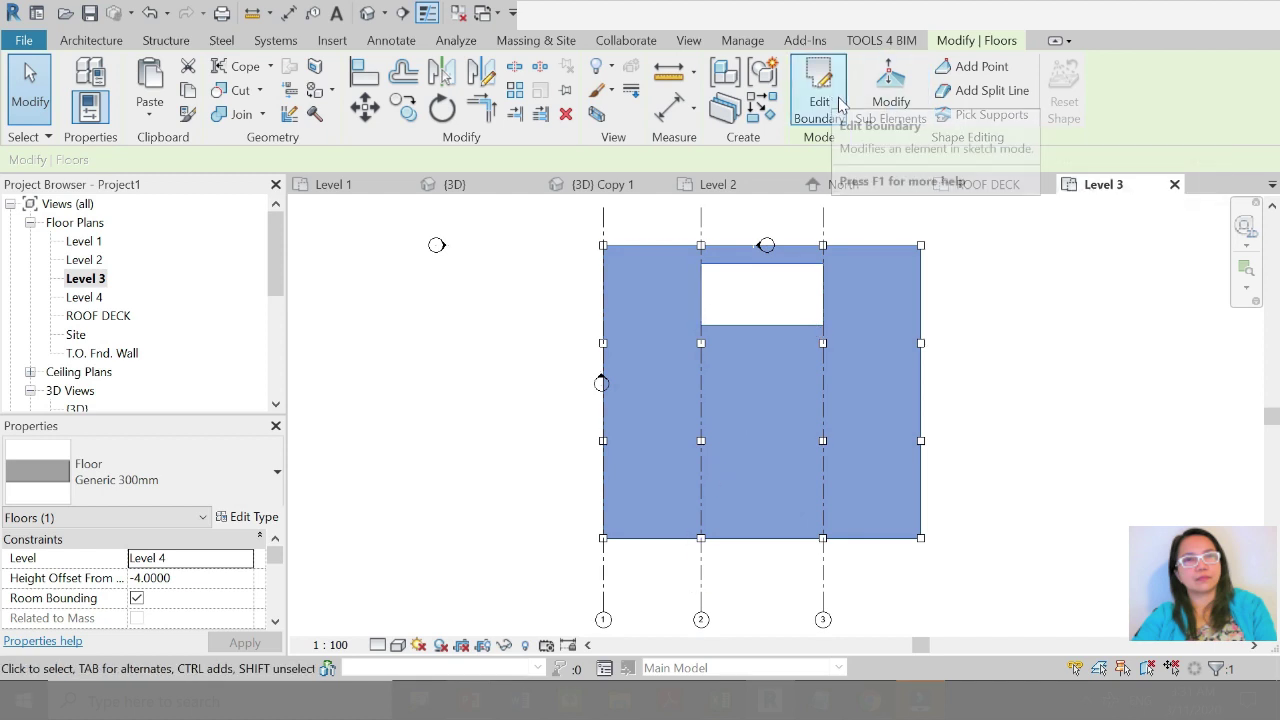
pyautogui.click(394, 286)
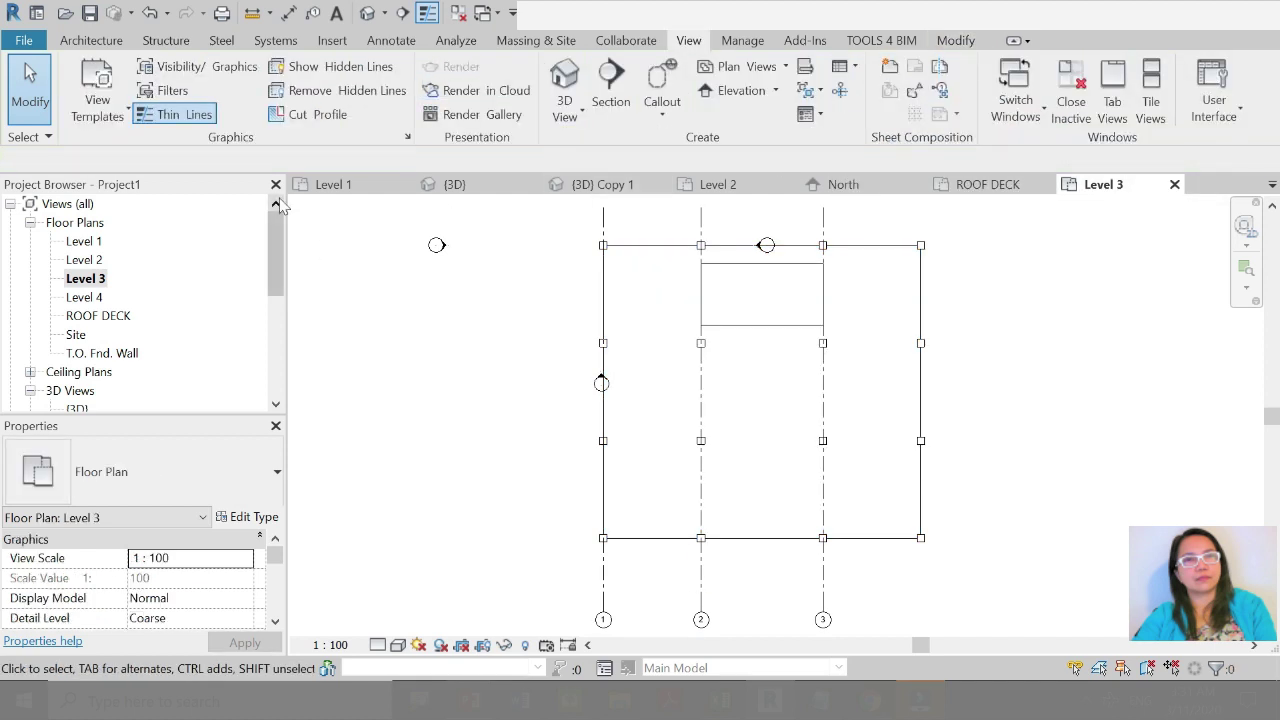
pyautogui.click(741, 322)
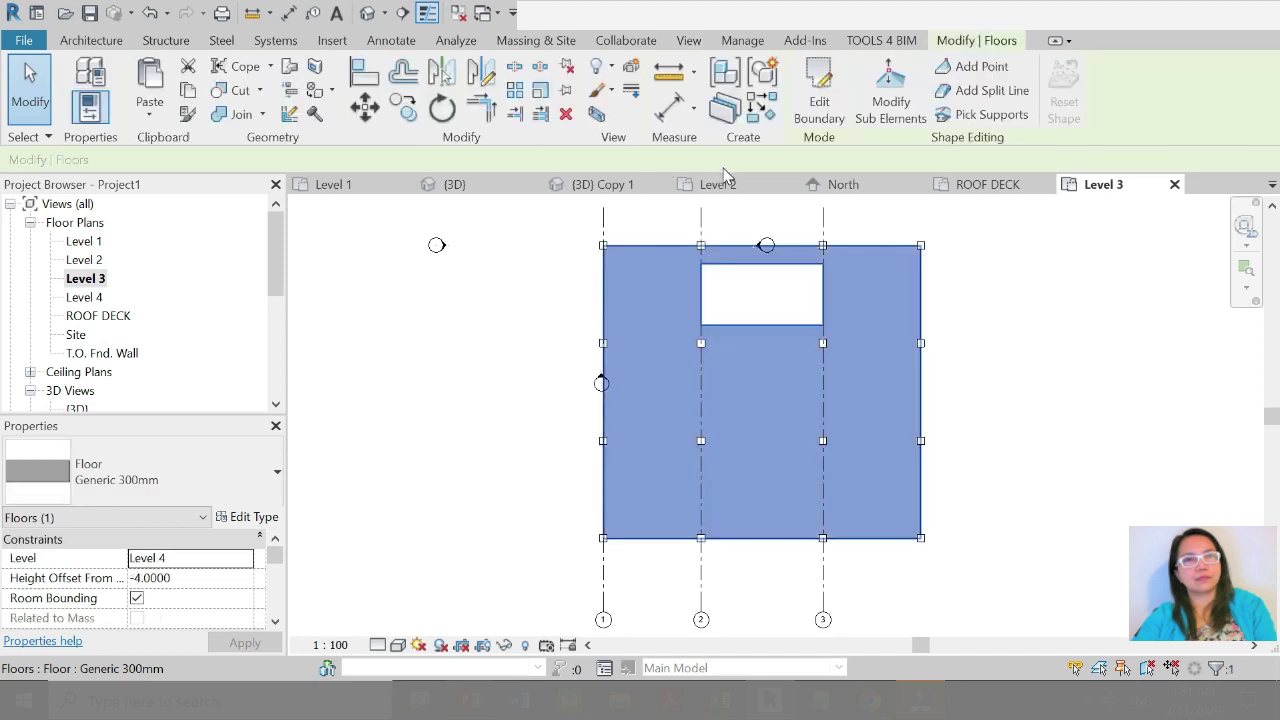
# Step: Mirror the opening rectangle across an axis through its right-edge midpoint and finish the floor sketch
pyautogui.click(820, 110)
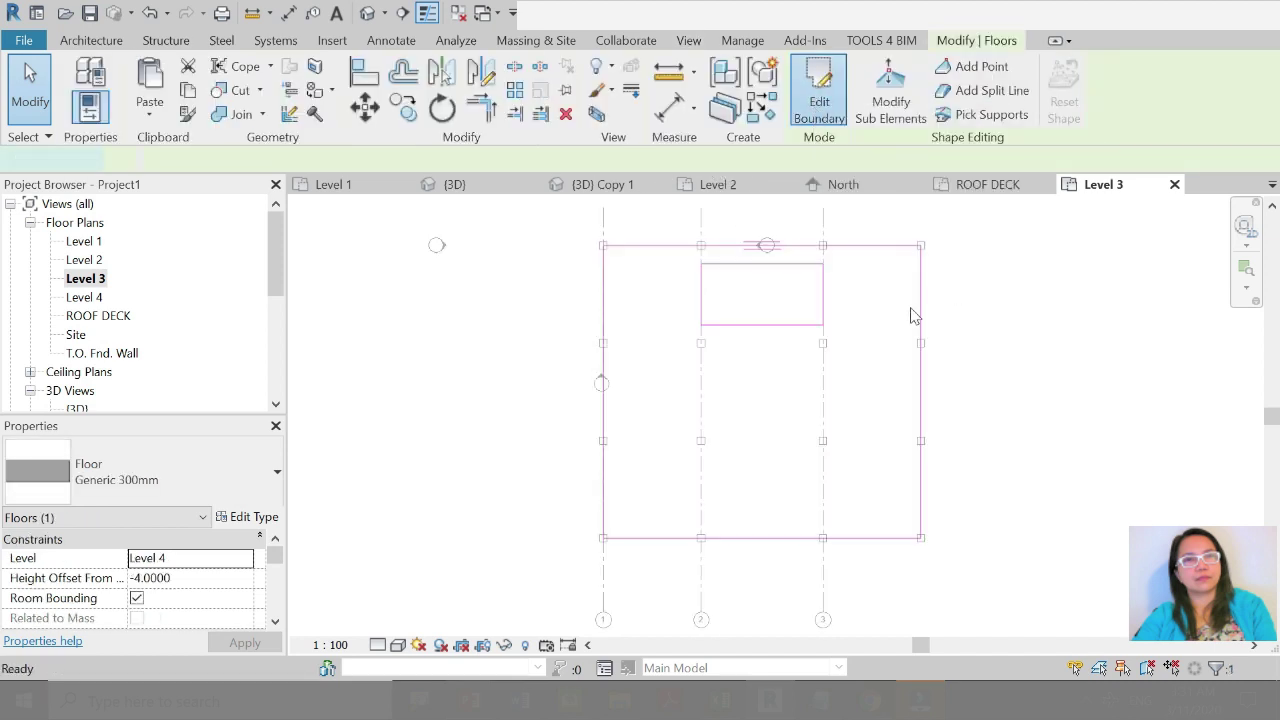
pyautogui.moveTo(857, 340); pyautogui.dragTo(857, 338)
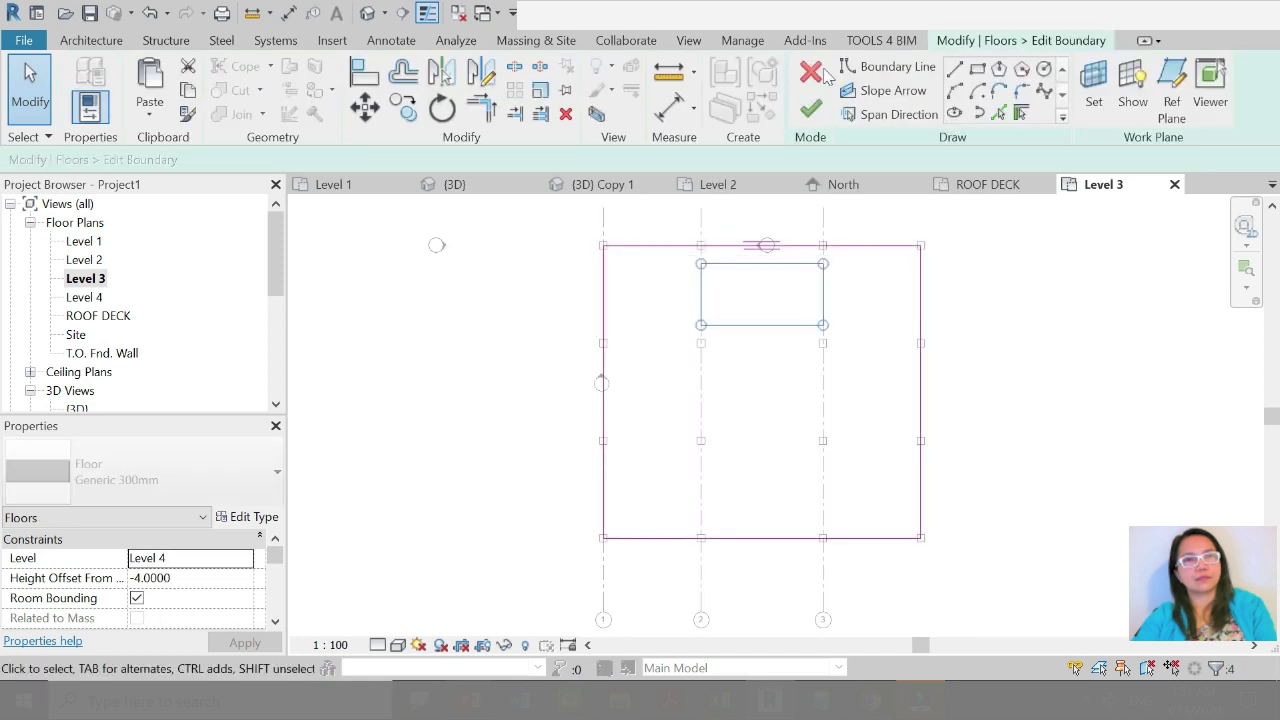
pyautogui.click(480, 72)
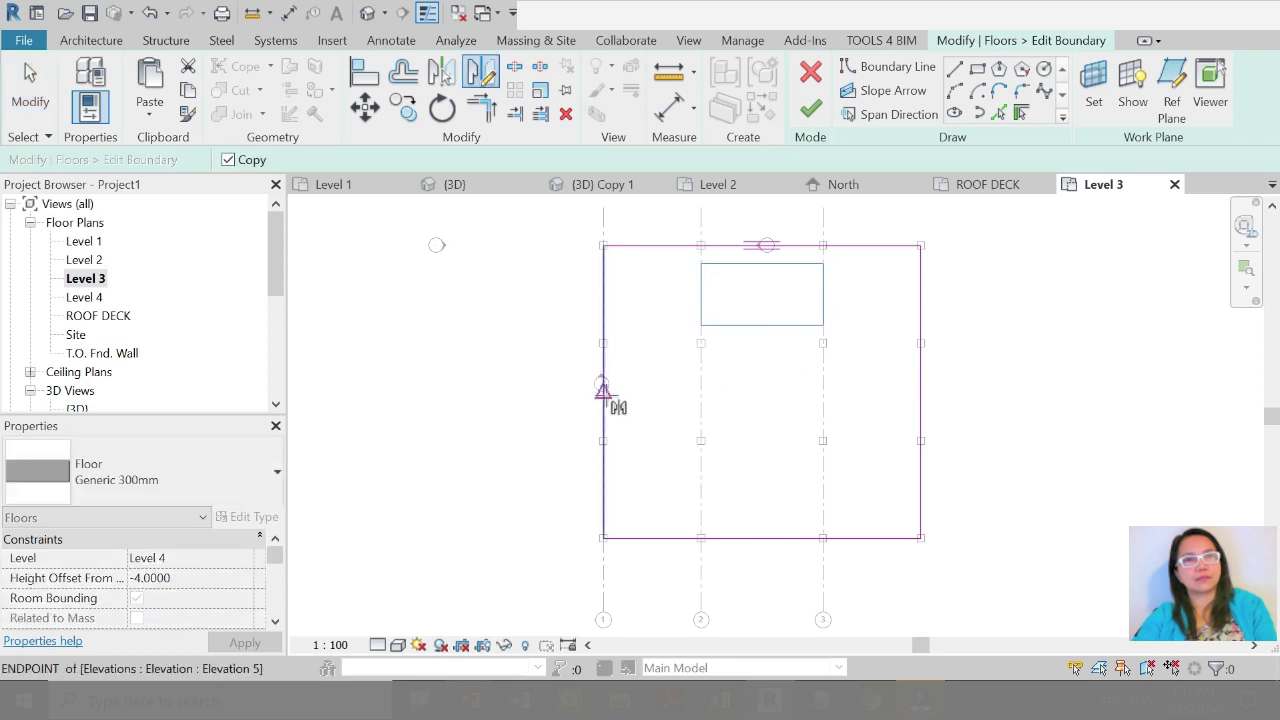
pyautogui.click(920, 391)
pyautogui.click(1014, 391)
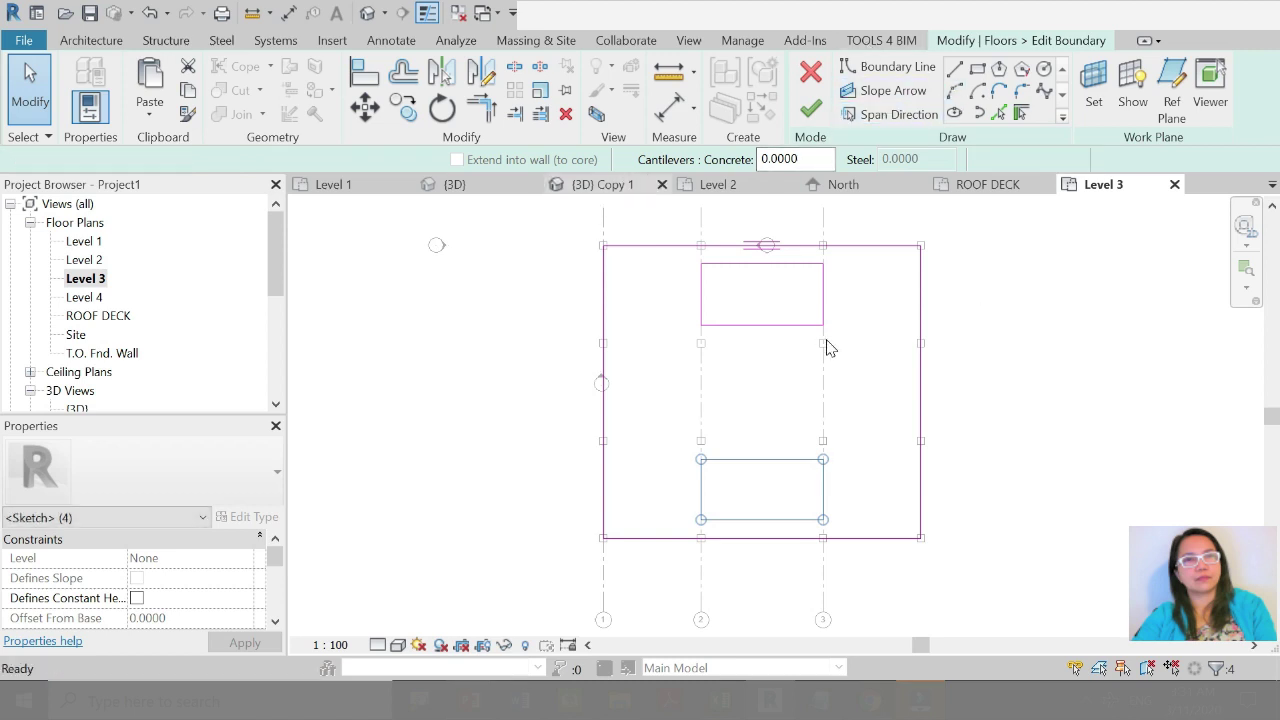
pyautogui.hotkey('ctrl', 'Tab')
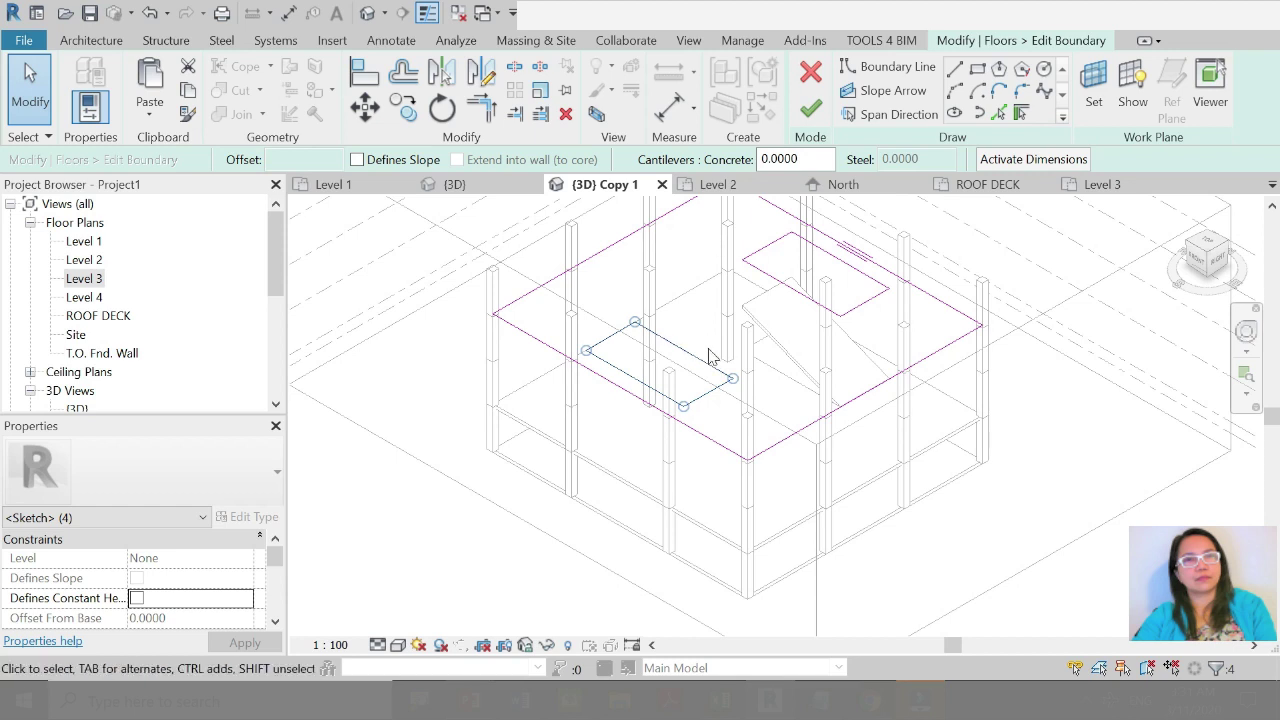
pyautogui.click(810, 105)
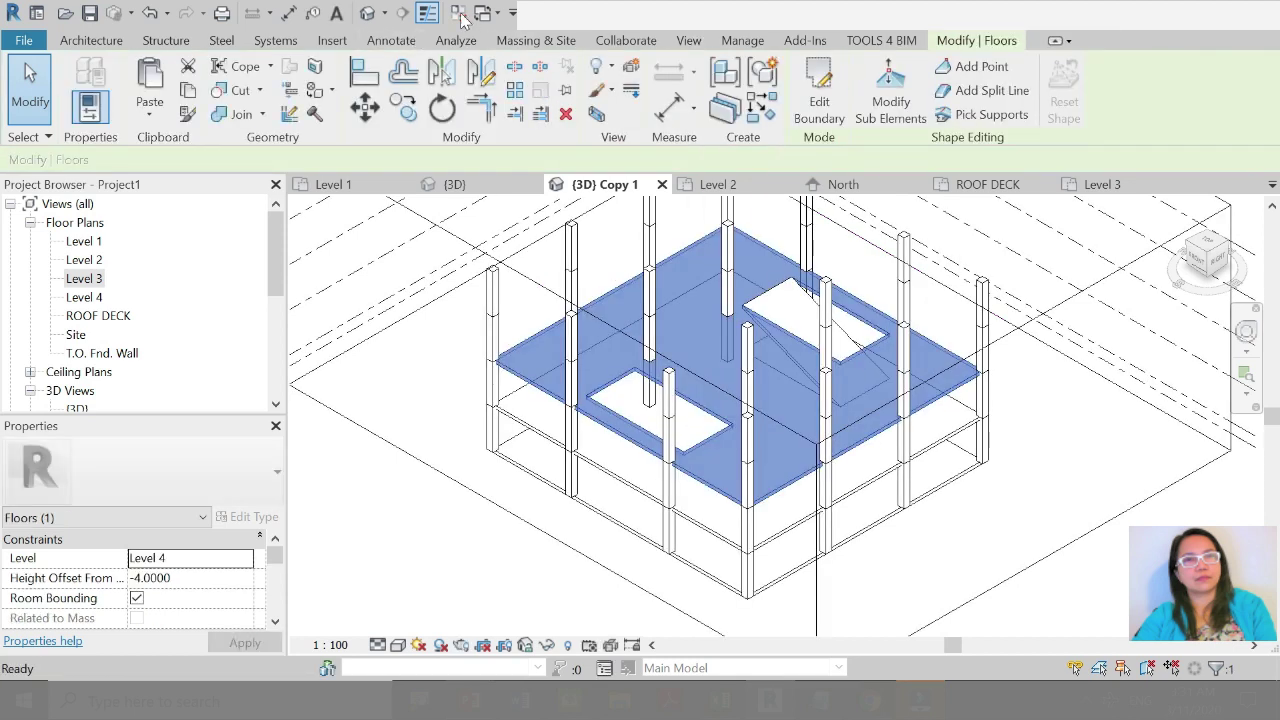
# Step: Close all inactive views with the CI shortcut
pyautogui.press('c')
pyautogui.press('i')
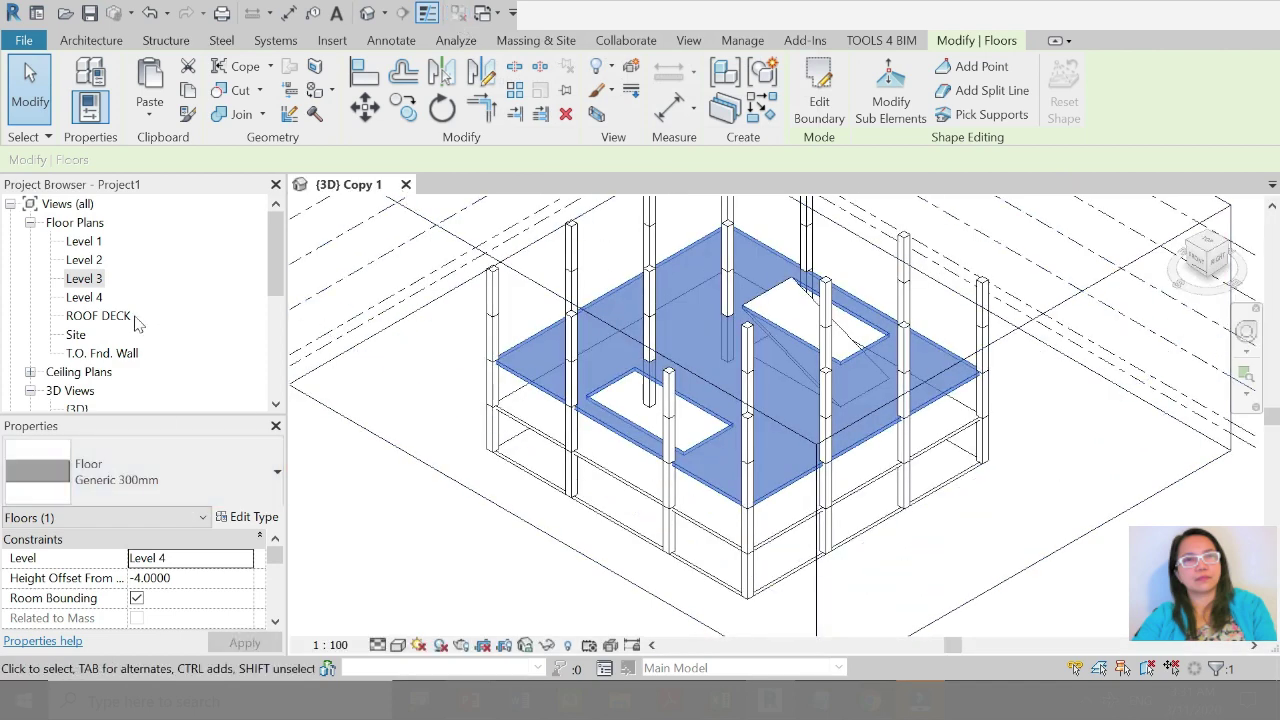
pyautogui.scroll(-2, 100, 330)
# Step: Rename the (3D) Copy 1 view to PERSPECTIVE
pyautogui.rightClick(97, 389)
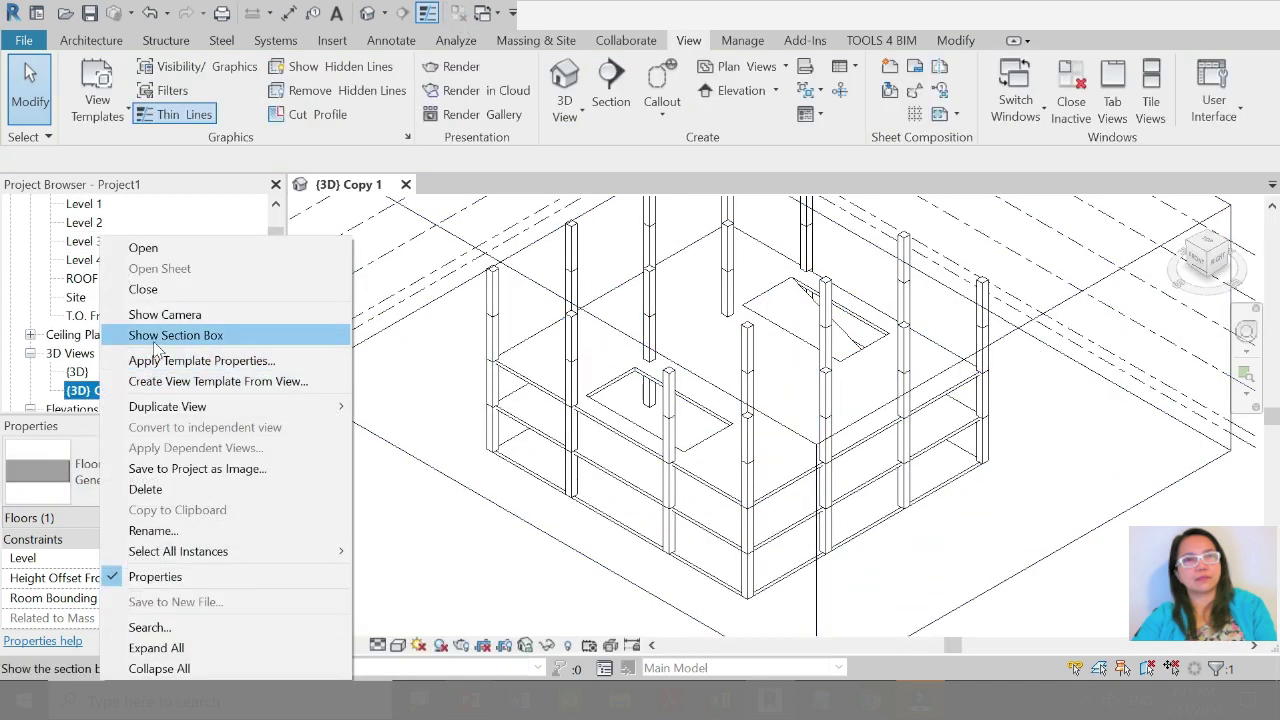
pyautogui.click(166, 531)
pyautogui.write('PERSPECTIVE')
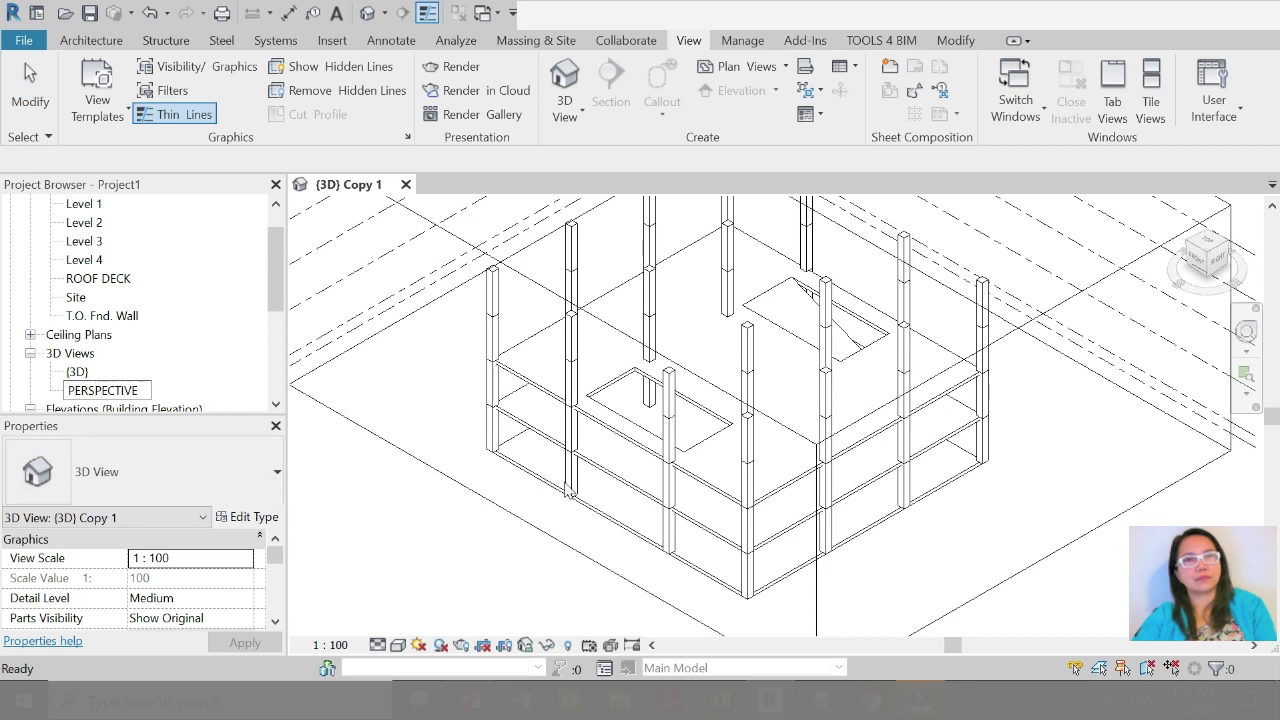
pyautogui.press('Return')
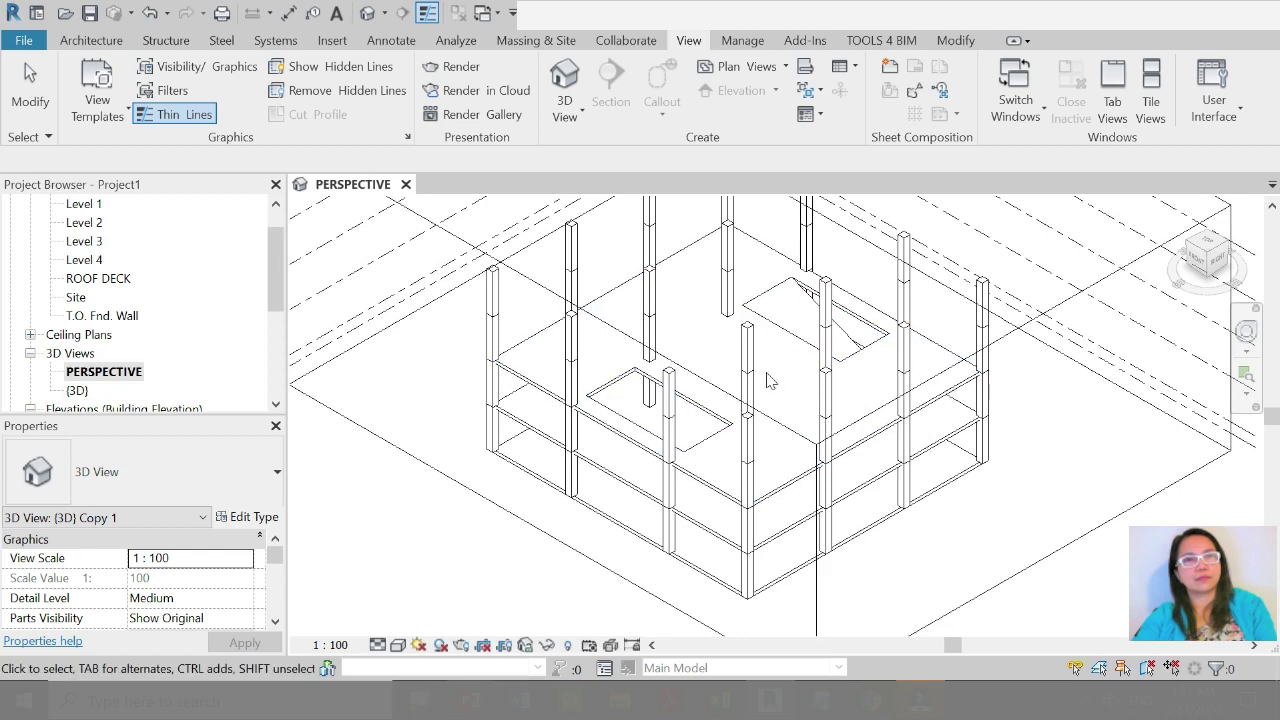
pyautogui.scroll(-3, 766, 371)
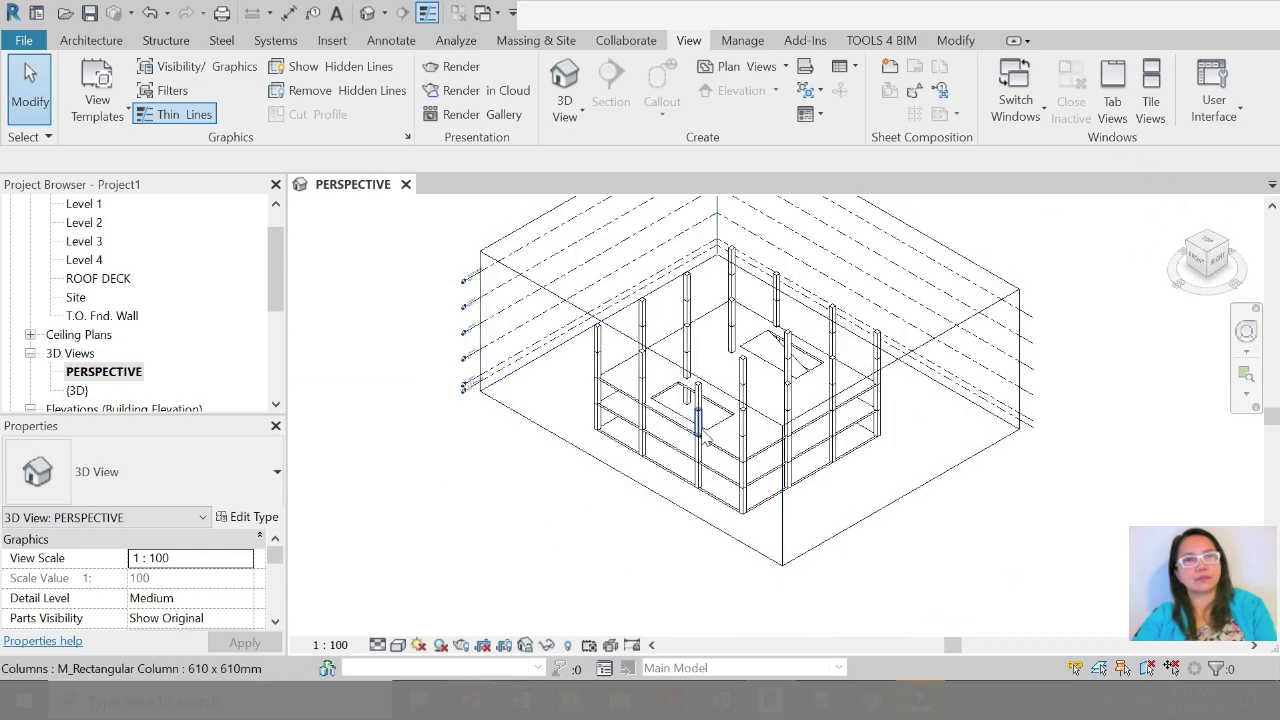
# Step: Copy the slab with both openings and paste it Aligned to Selected Levels onto Level 3
pyautogui.scroll(2, 705, 432)
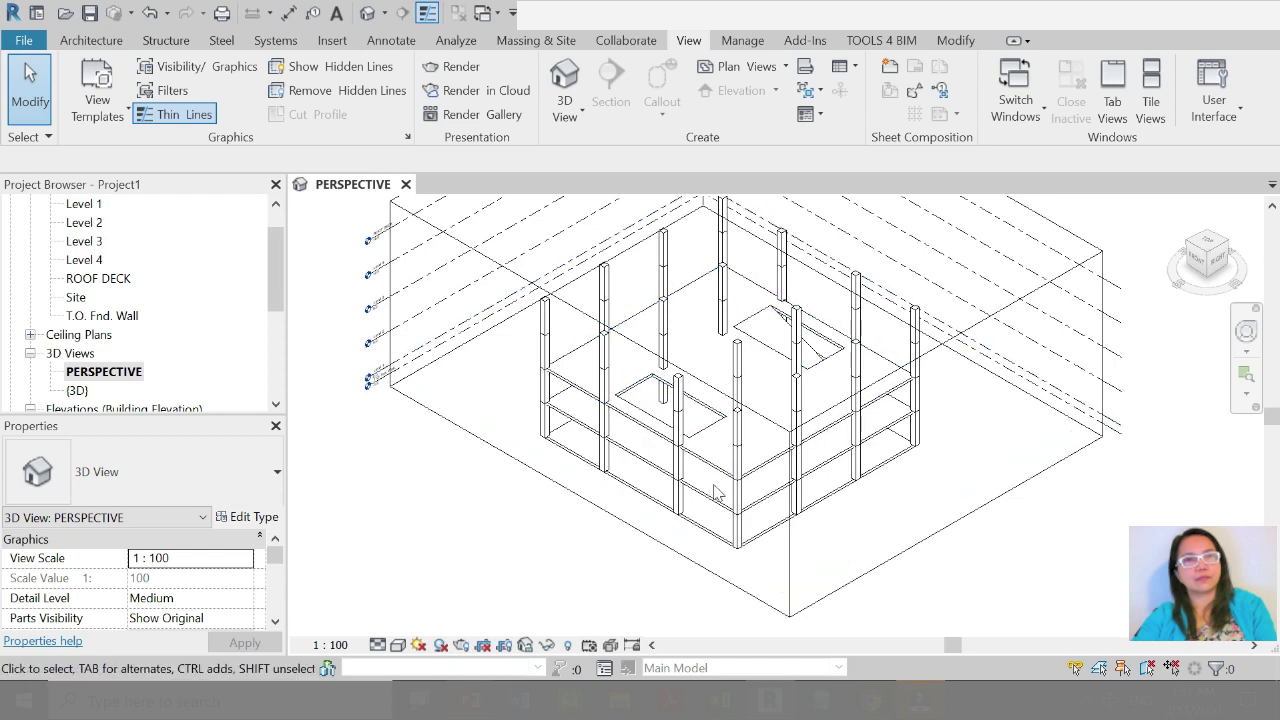
pyautogui.click(785, 316)
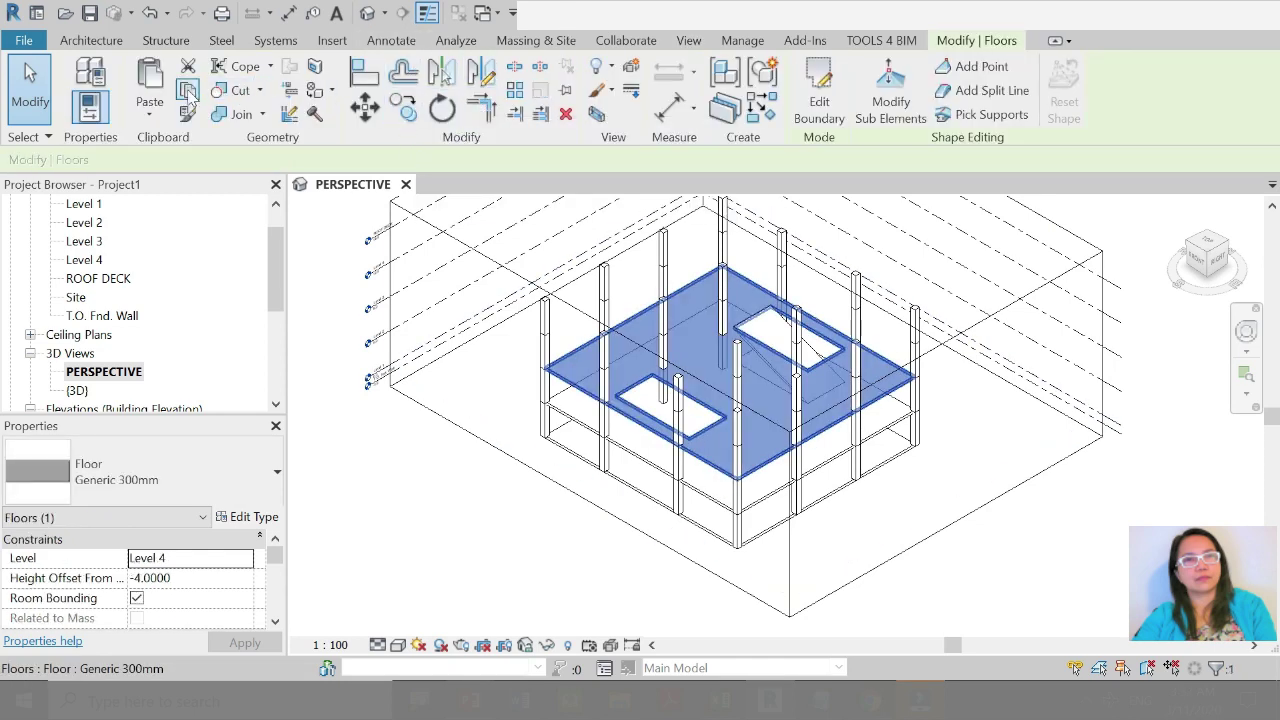
pyautogui.click(189, 94)
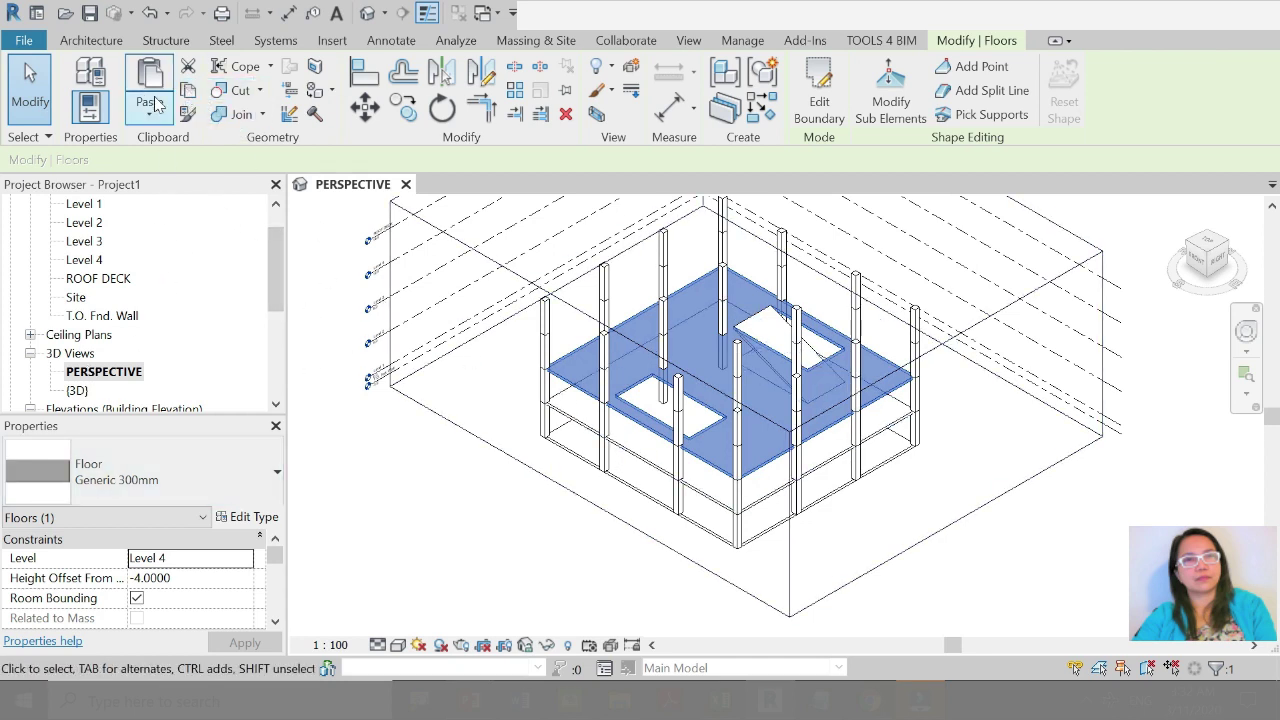
pyautogui.click(151, 127)
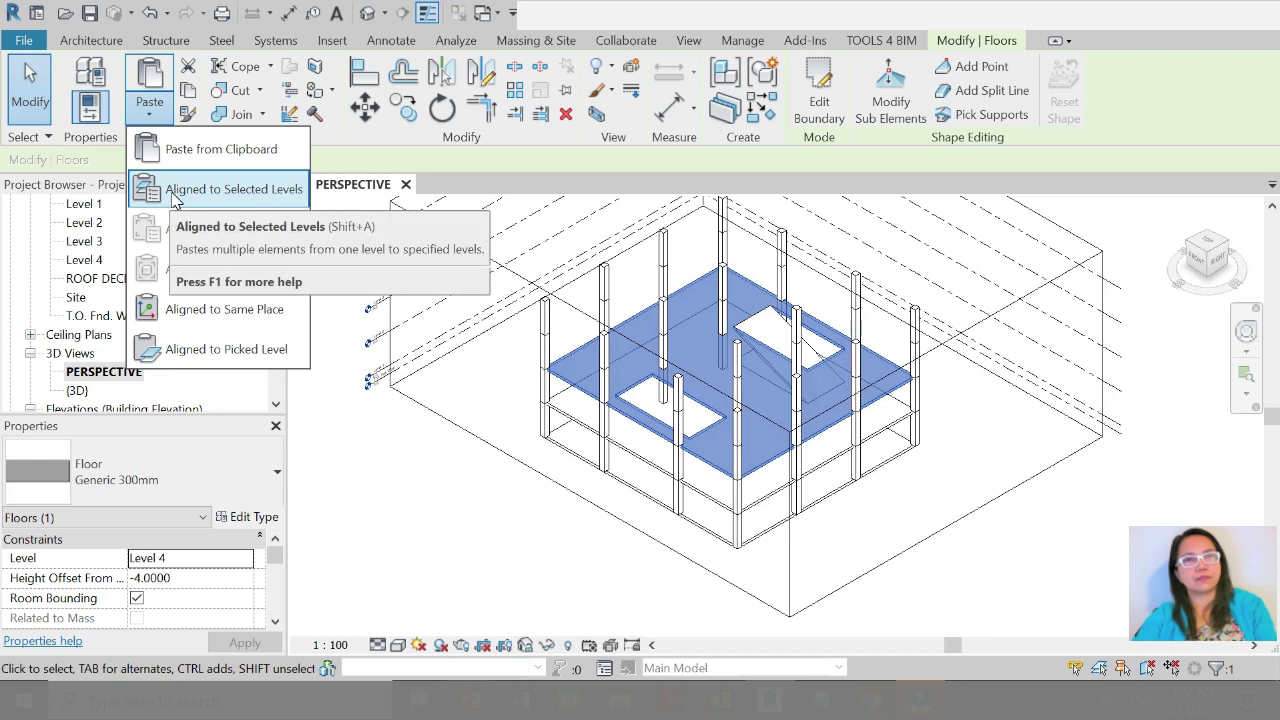
pyautogui.click(172, 199)
pyautogui.click(555, 244)
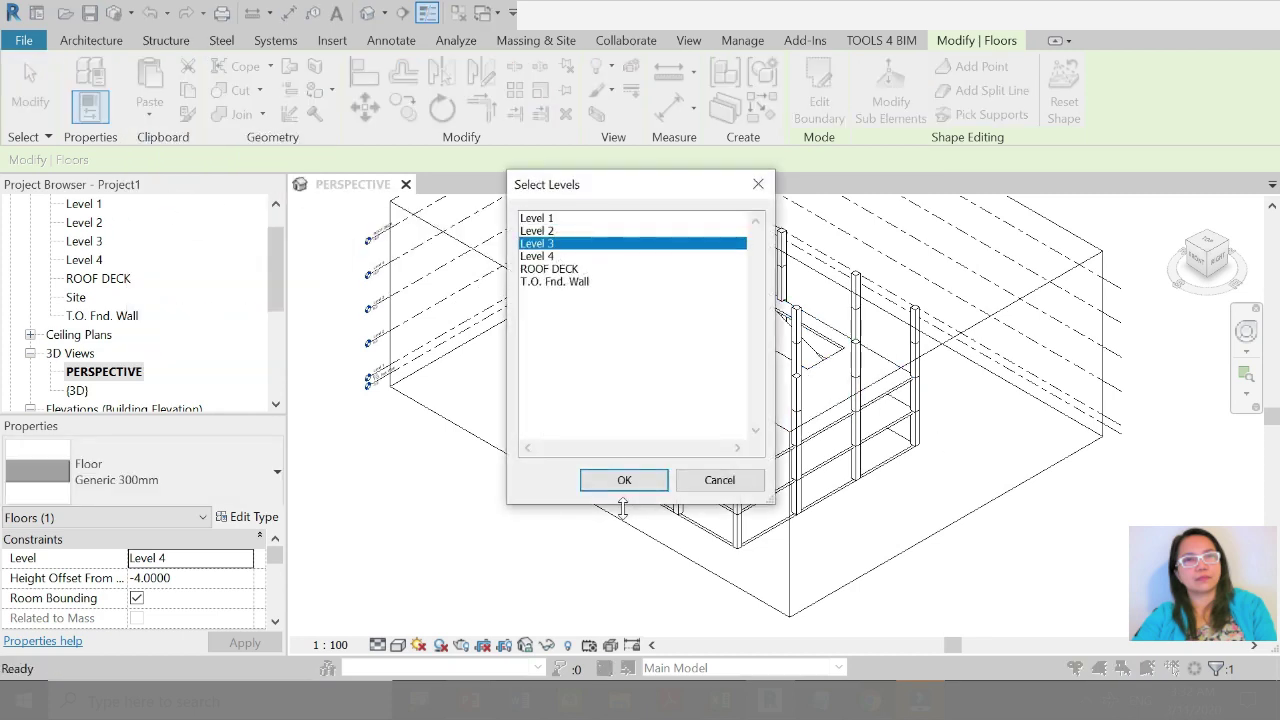
pyautogui.click(621, 481)
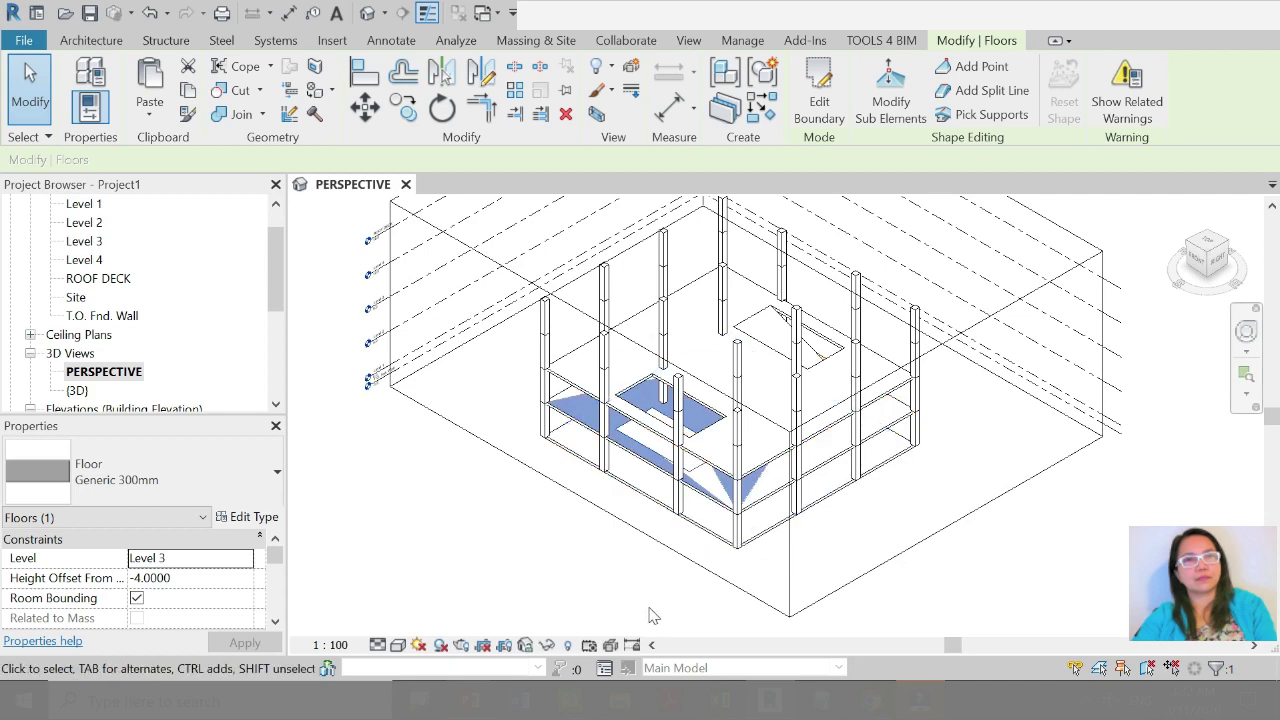
pyautogui.click(650, 615)
# Step: Undo the pasted floors and view the model straight from the front
pyautogui.click(147, 18)
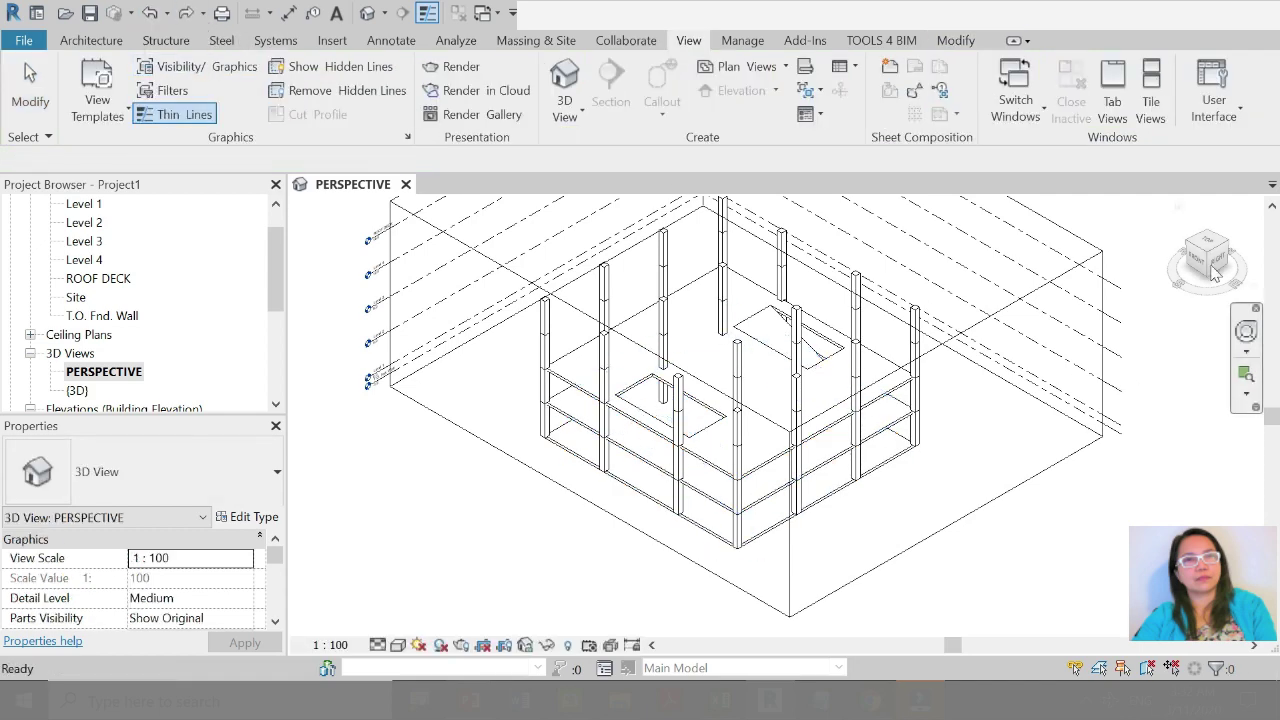
pyautogui.moveTo(1200, 266); pyautogui.dragTo(1188, 280)
pyautogui.click(1188, 280)
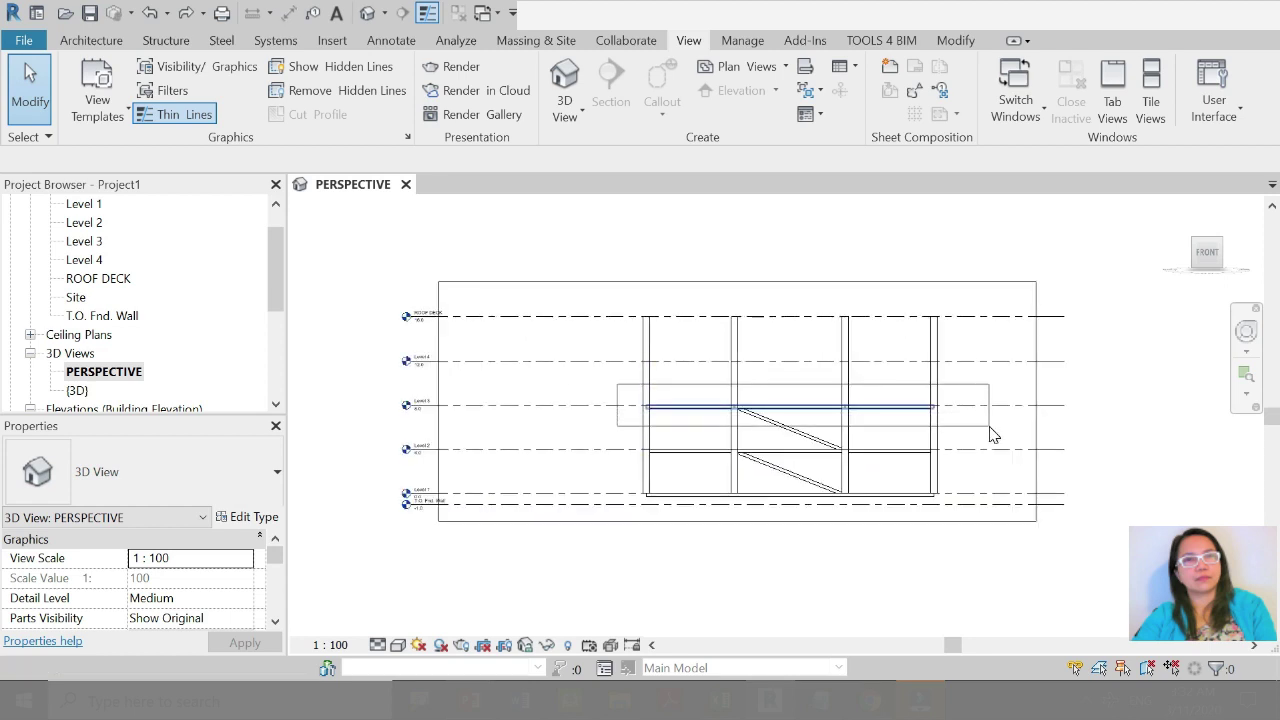
# Step: Copy the sloped landing and Level 3 floor slab up from Level 3 to Level 4
pyautogui.click(810, 434)
pyautogui.keyDown('ctrl'); pyautogui.click(800, 437); pyautogui.keyUp('ctrl')
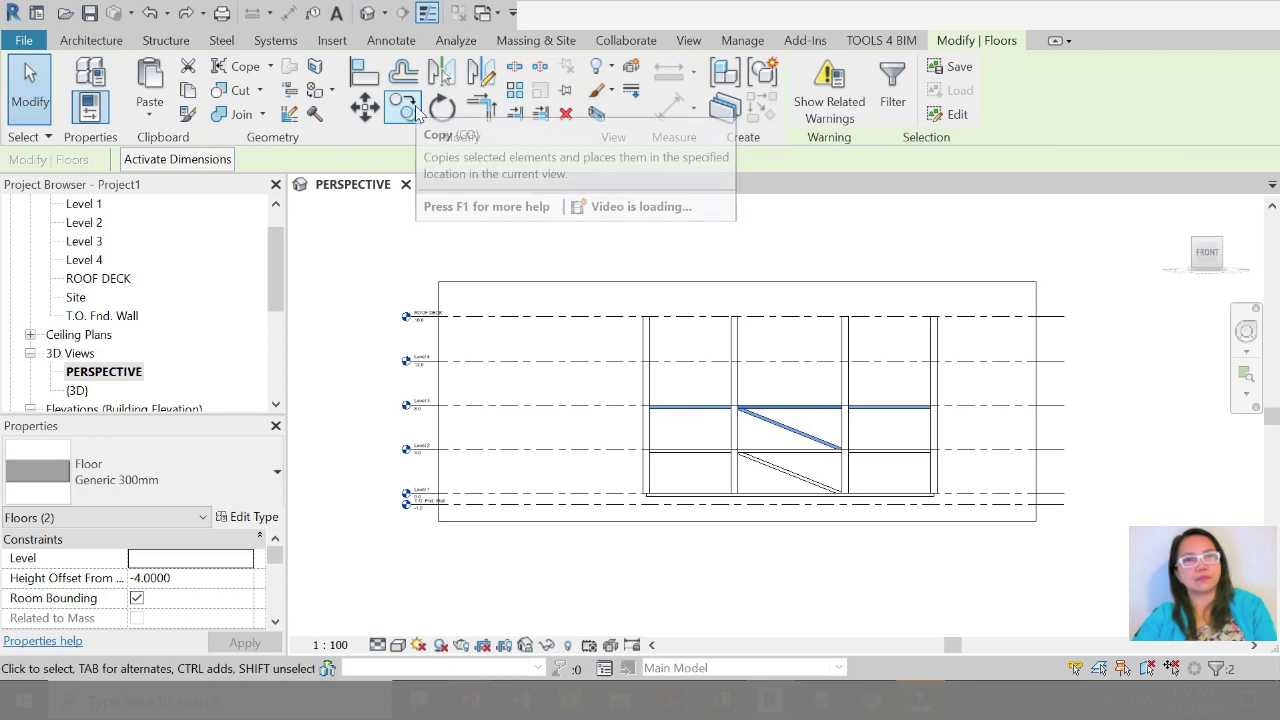
pyautogui.click(419, 113)
pyautogui.click(618, 405)
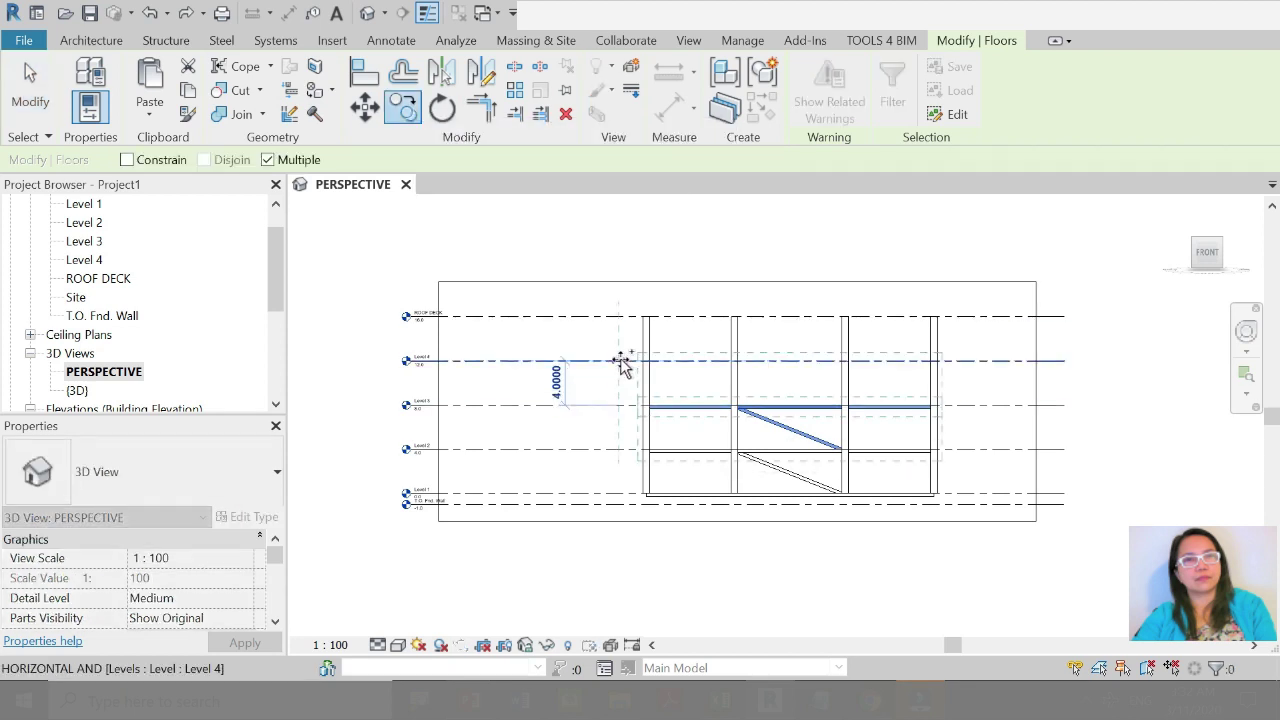
pyautogui.click(620, 360)
pyautogui.press('Escape')
pyautogui.press('Escape')
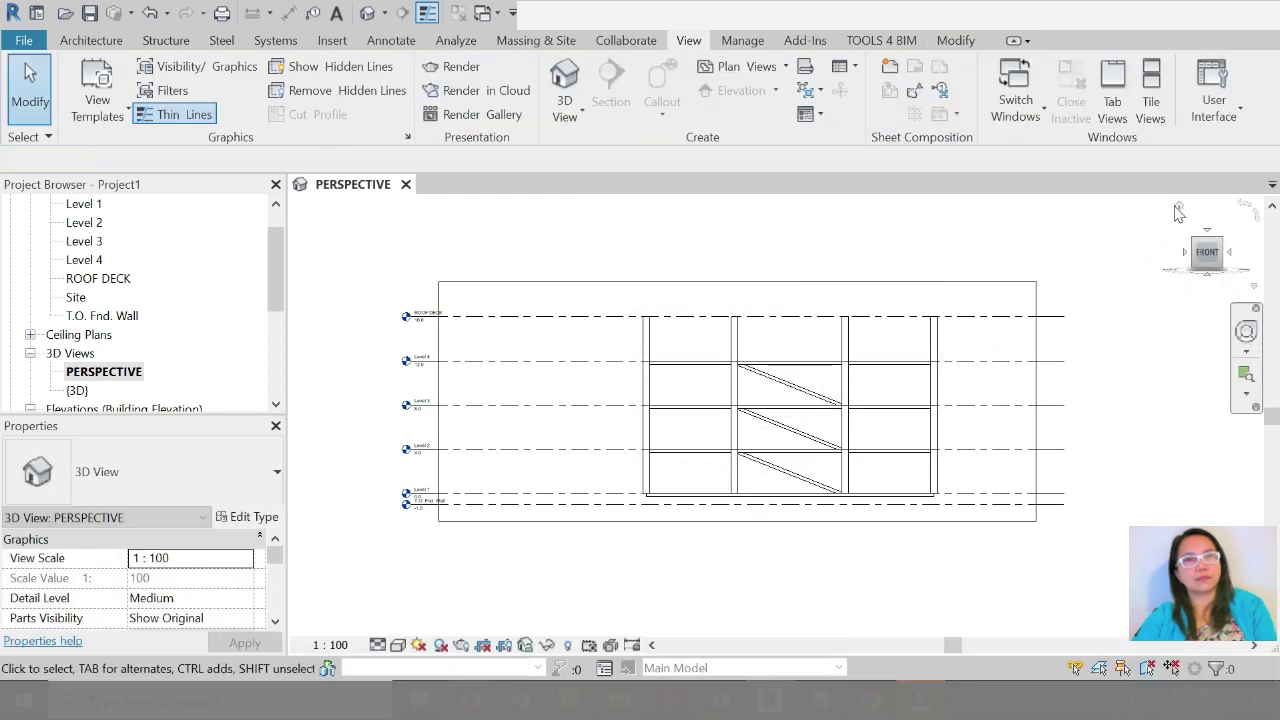
# Step: Check the new Level 4 floor from the home and front views
pyautogui.click(1179, 207)
pyautogui.scroll(2, 730, 488)
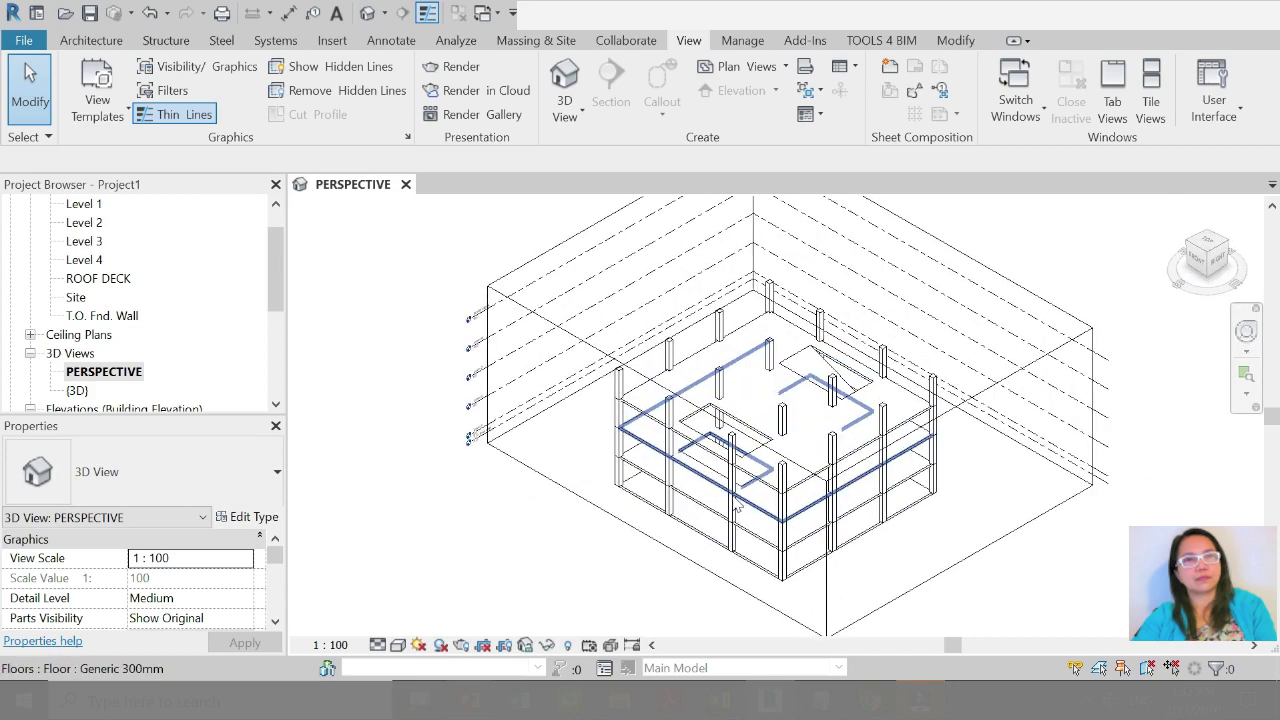
pyautogui.click(684, 474)
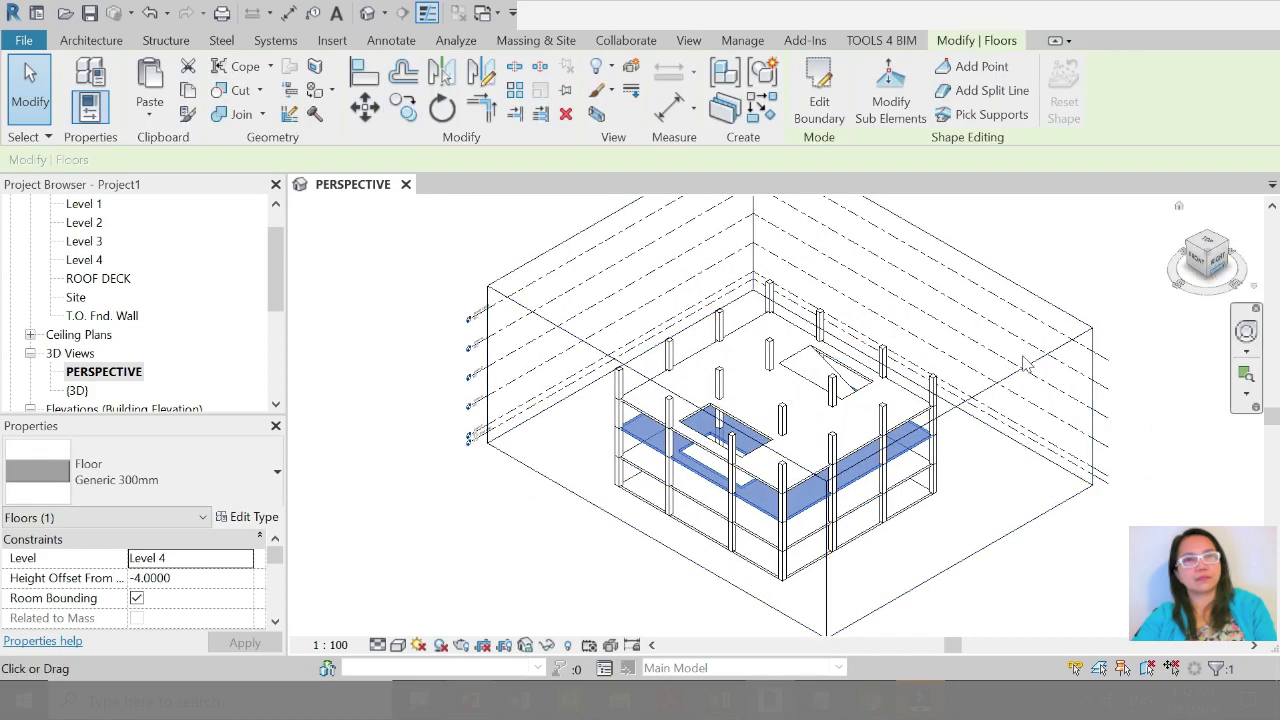
pyautogui.keyDown('shift'); pyautogui.moveTo(590, 600); pyautogui.dragTo(822, 505, button='middle'); pyautogui.keyUp('shift')
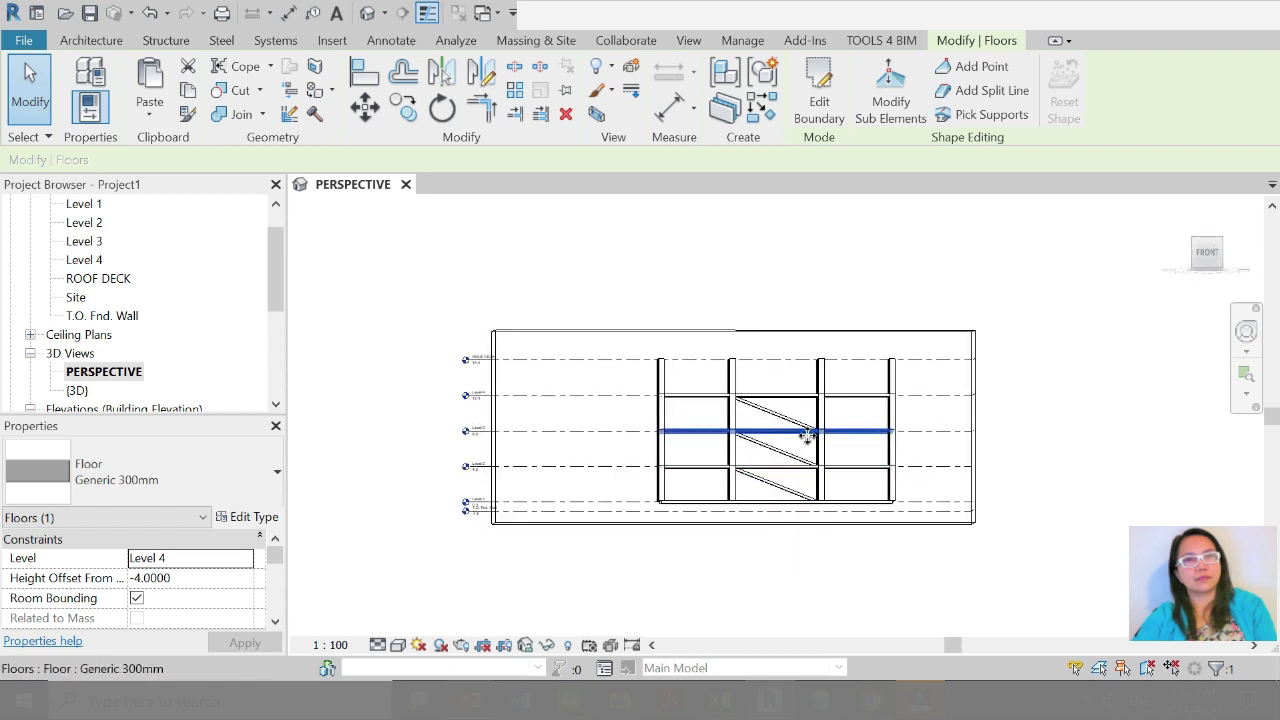
# Step: Drag the section box top down to Level 2, hiding the upper storeys
pyautogui.click(957, 335)
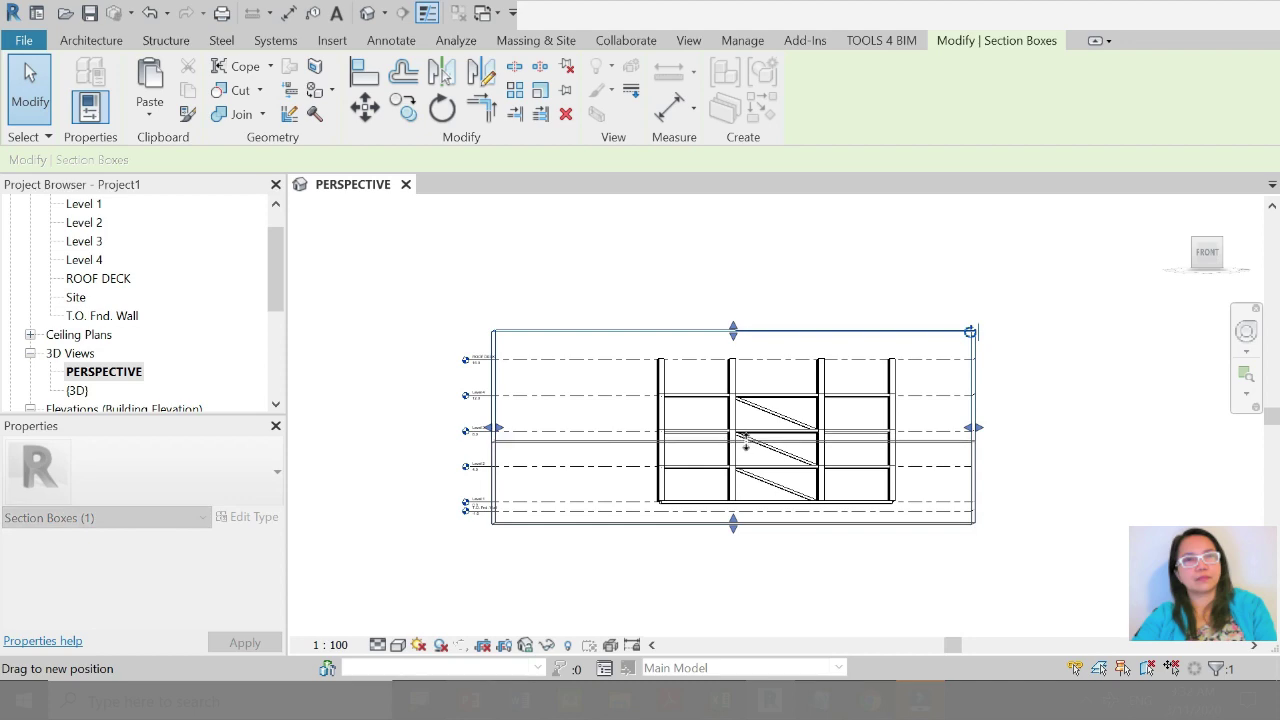
pyautogui.moveTo(745, 440); pyautogui.dragTo(740, 443)
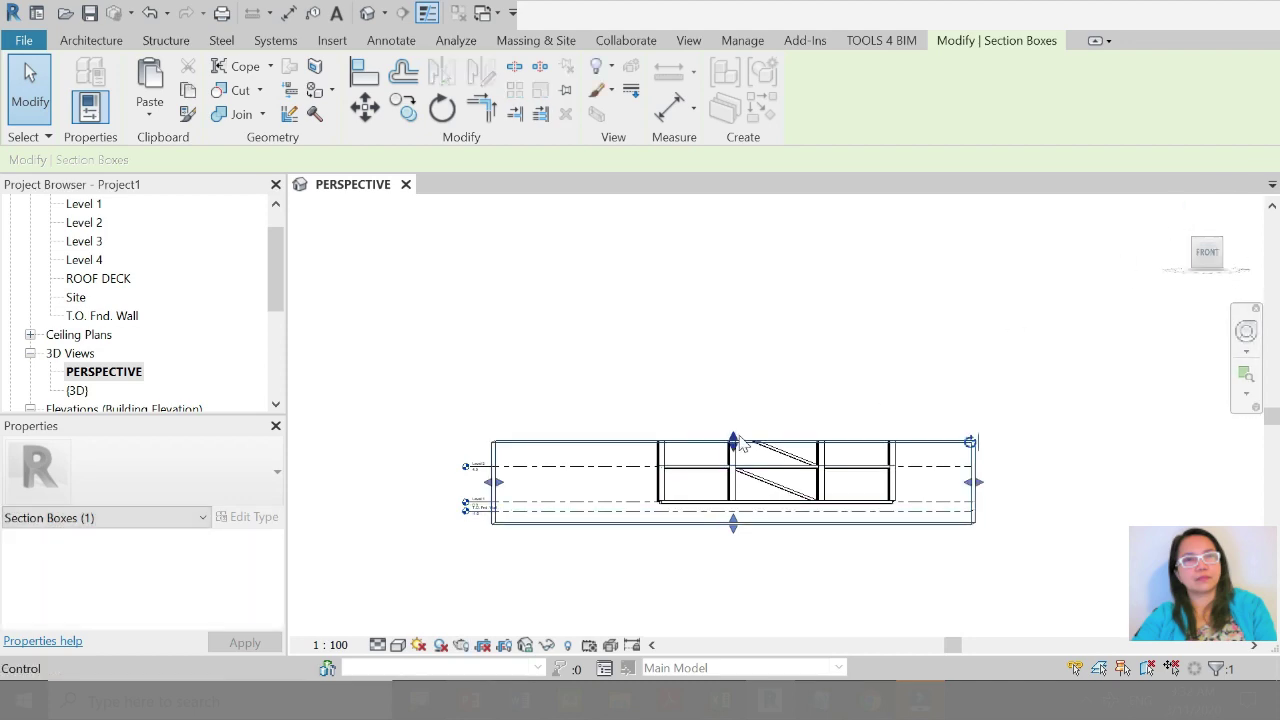
pyautogui.moveTo(1207, 255)
pyautogui.click(1180, 210)
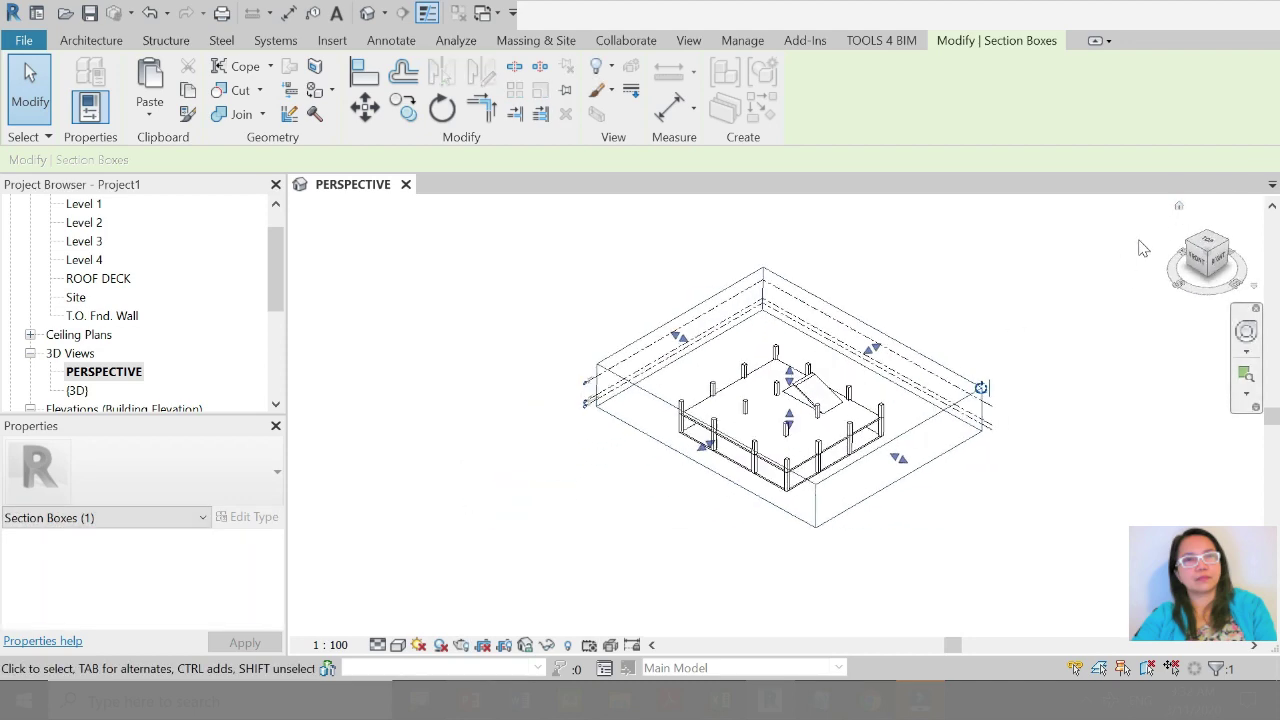
pyautogui.scroll(2, 917, 400)
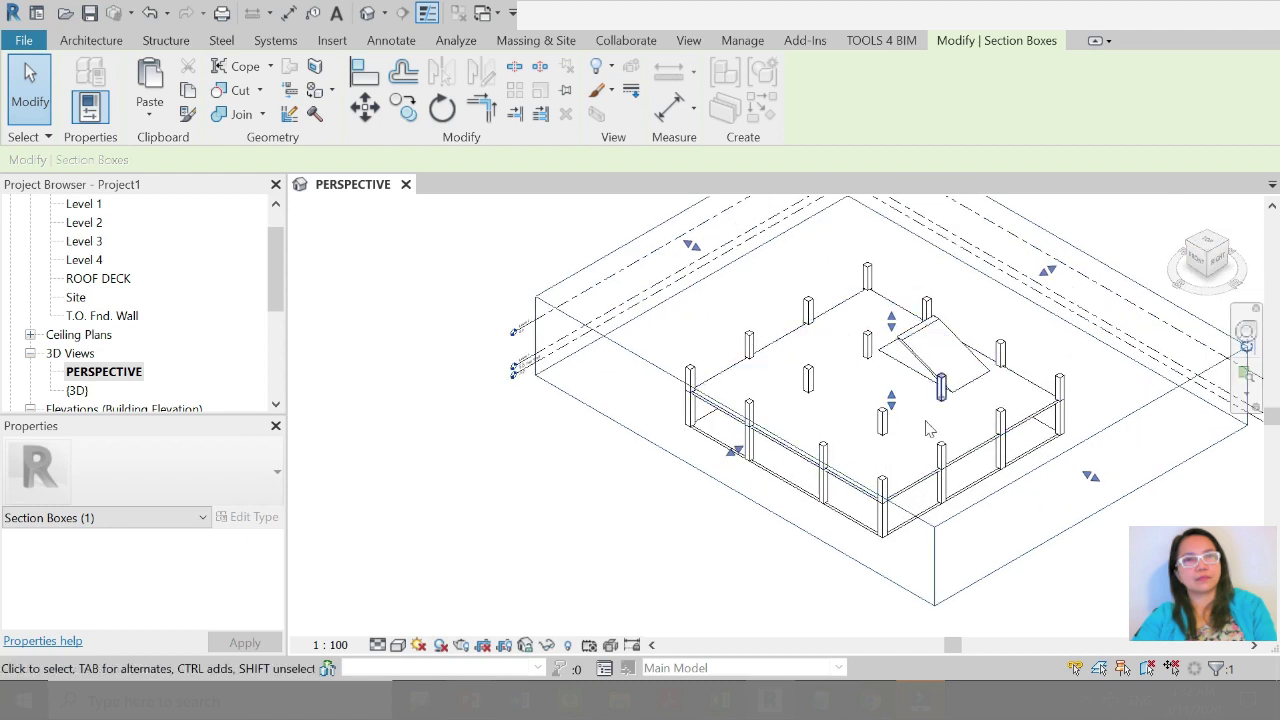
pyautogui.scroll(4, 603, 428)
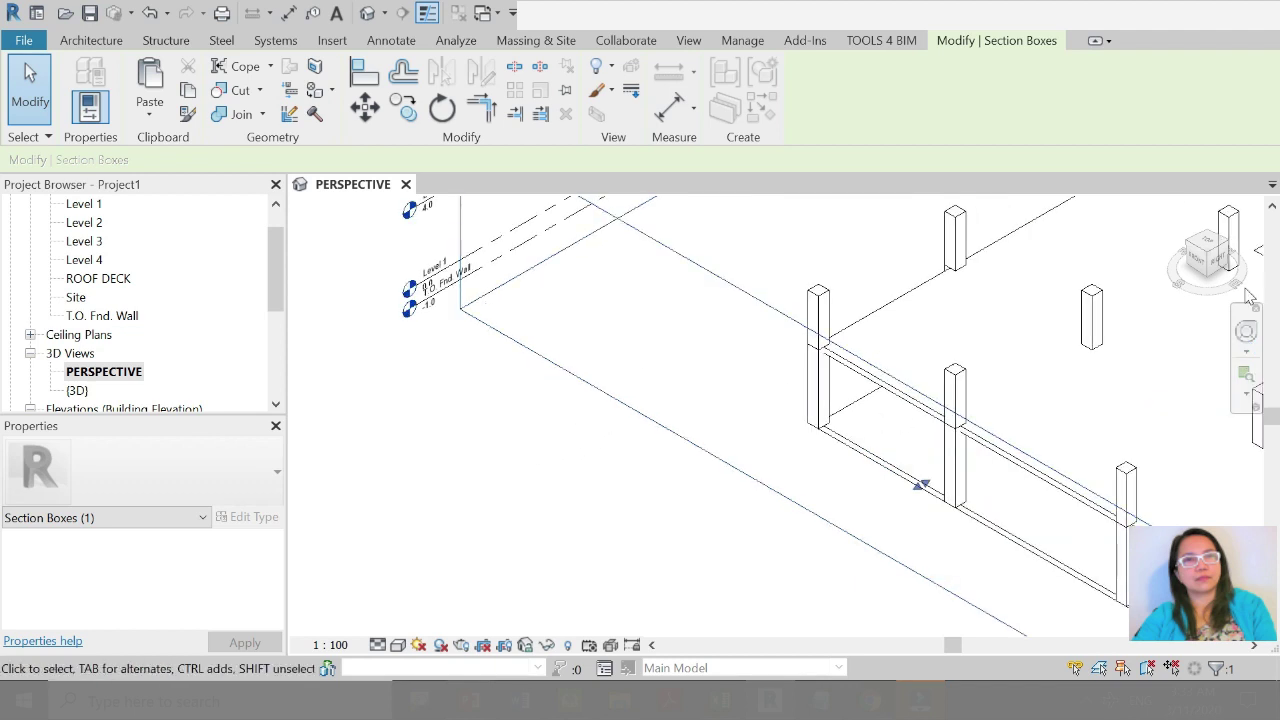
# Step: View the cut model from the front, then open the Level 2 floor plan
pyautogui.click(1197, 265)
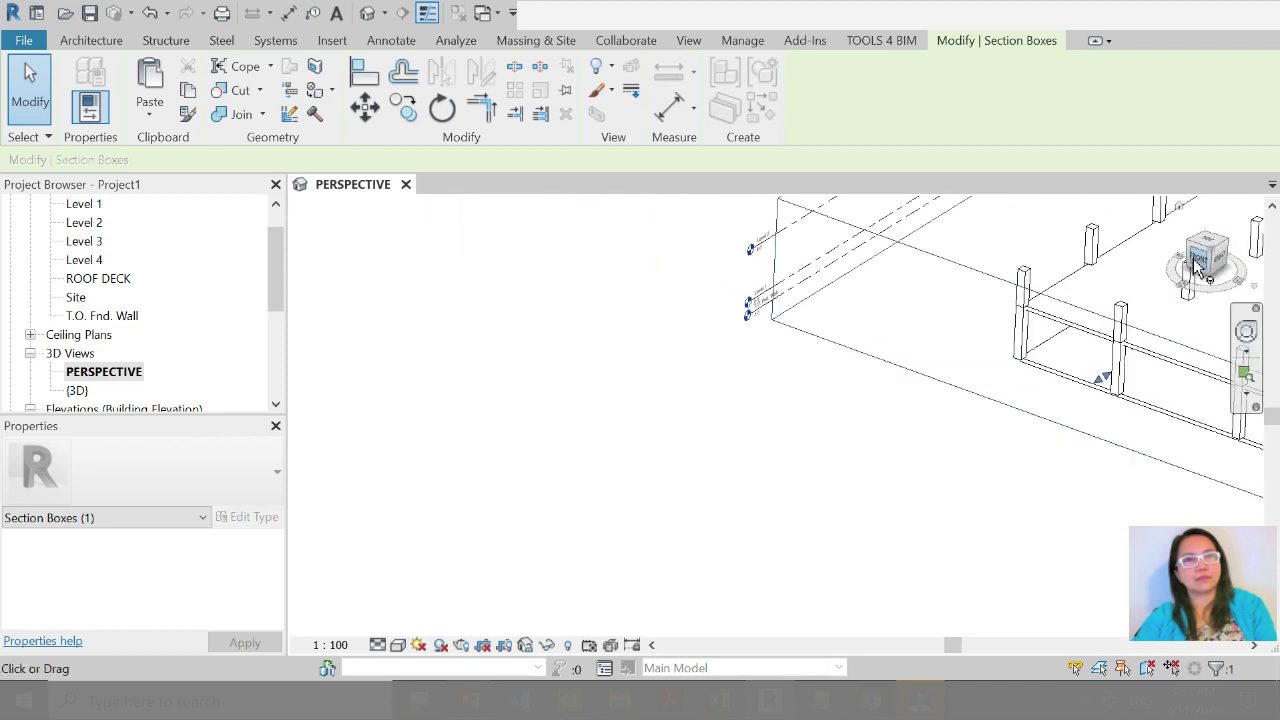
pyautogui.scroll(3, 660, 414)
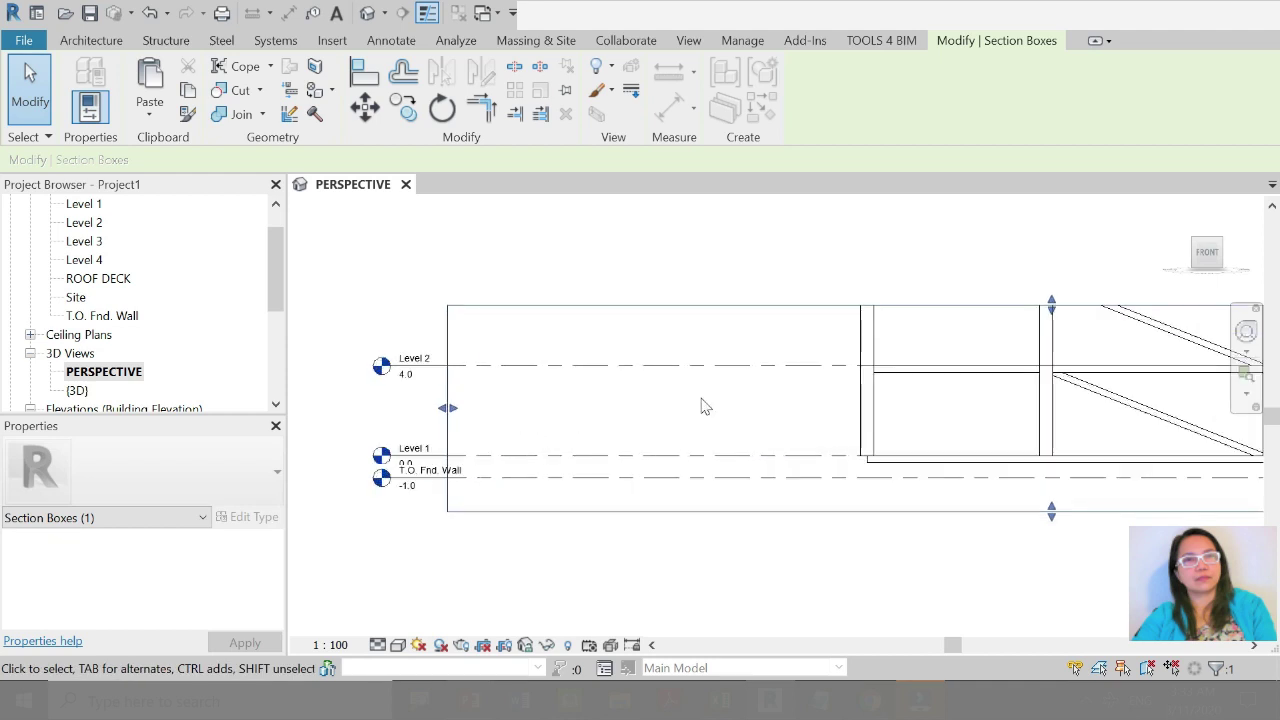
pyautogui.scroll(-2, 880, 385)
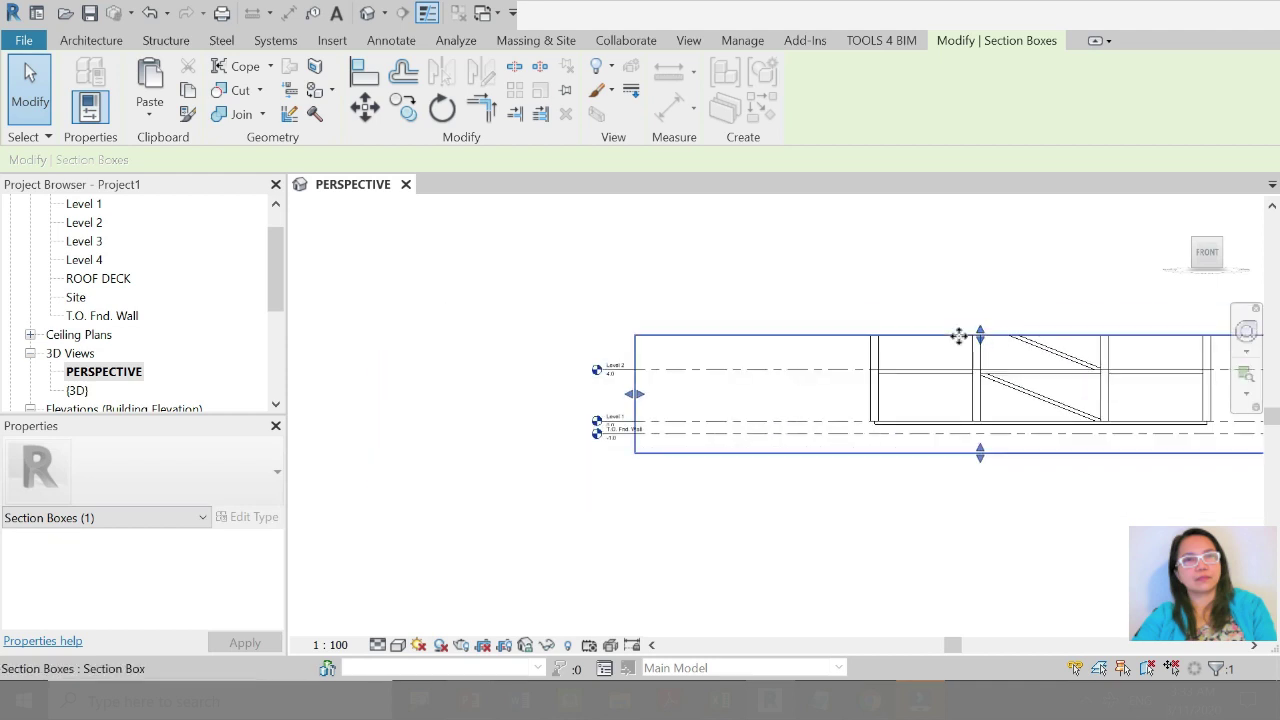
pyautogui.click(86, 222)
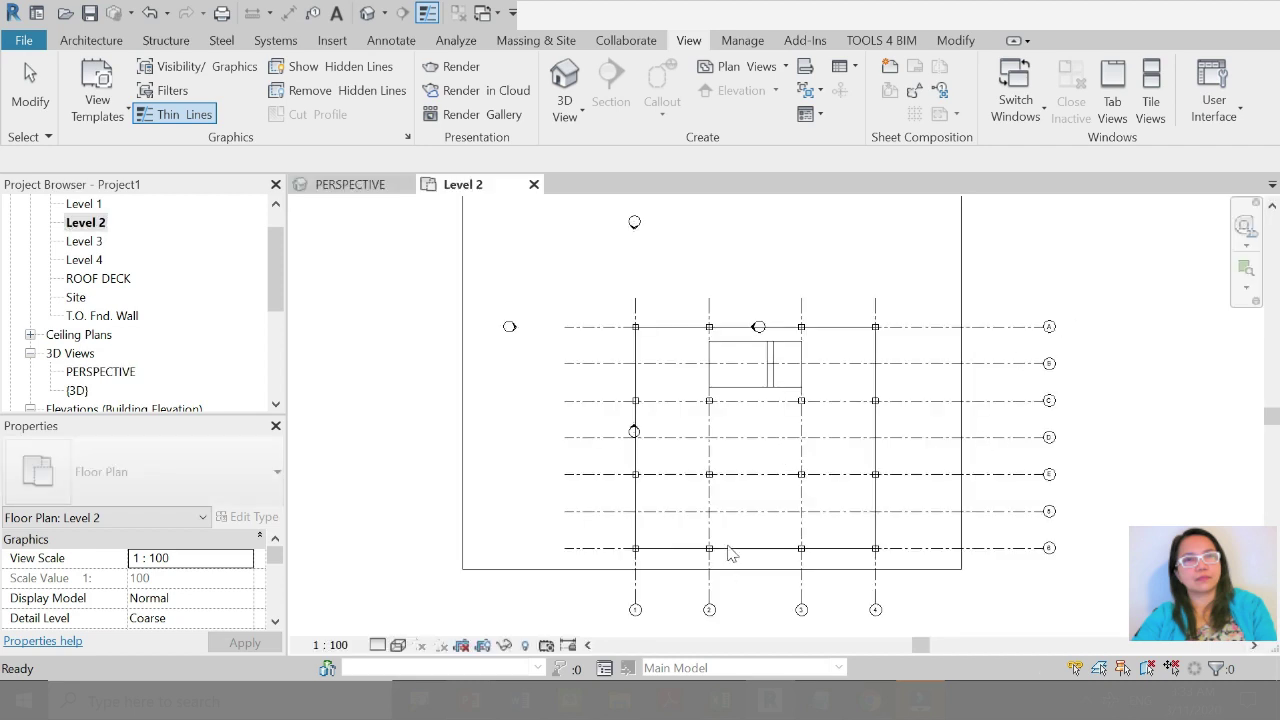
# Step: Draw a rectangular structural floor boundary from grid 2 to grid 3 on Level 2
pyautogui.click(730, 566)
pyautogui.scroll(2, 780, 512)
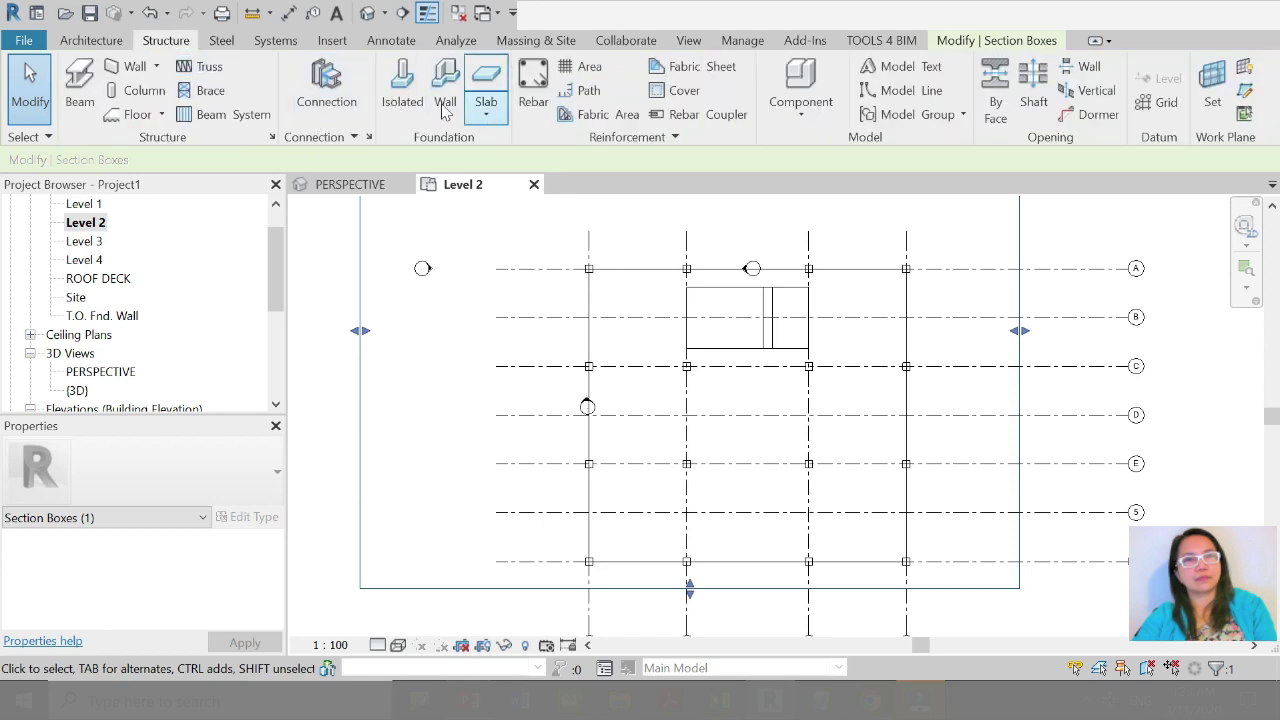
pyautogui.click(162, 115)
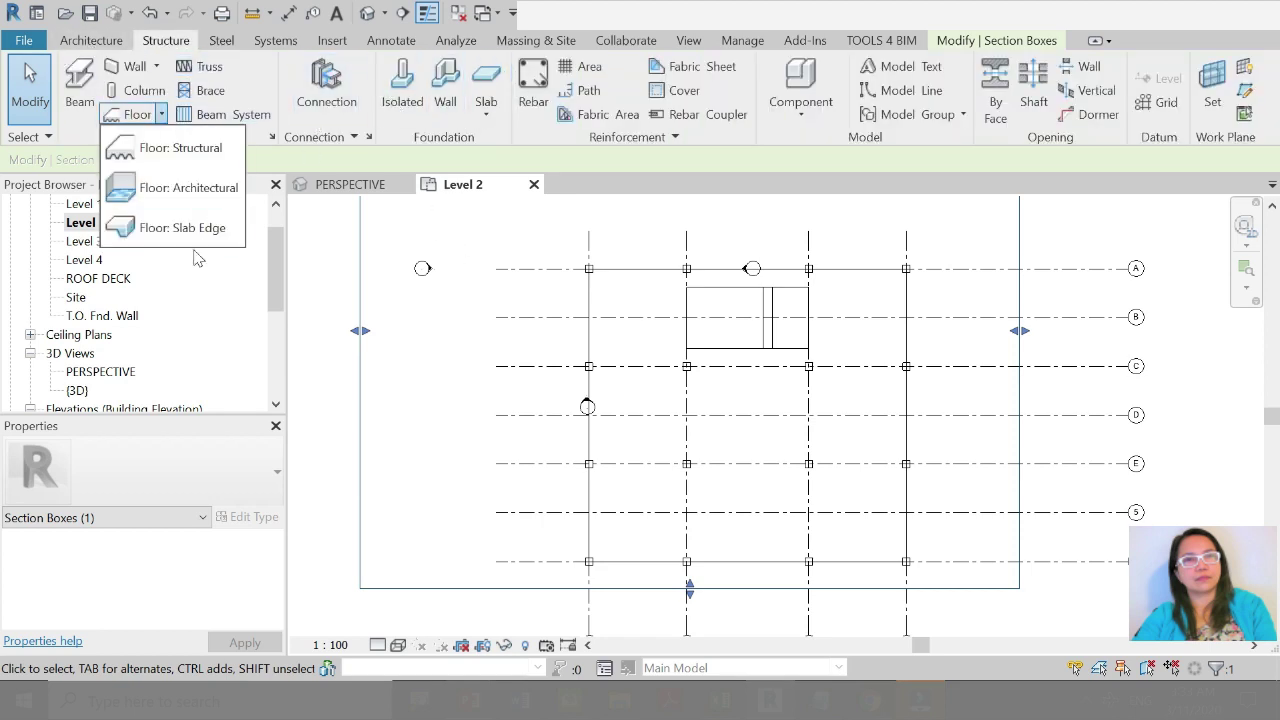
pyautogui.click(175, 187)
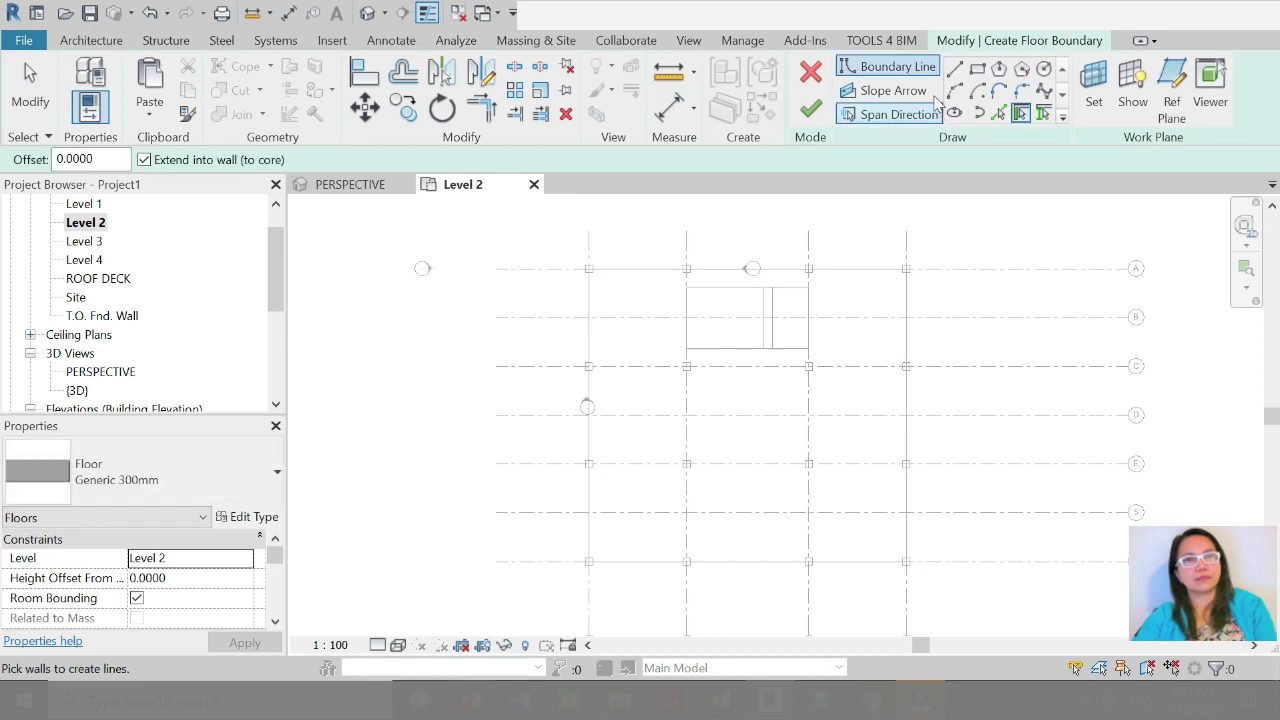
pyautogui.click(977, 69)
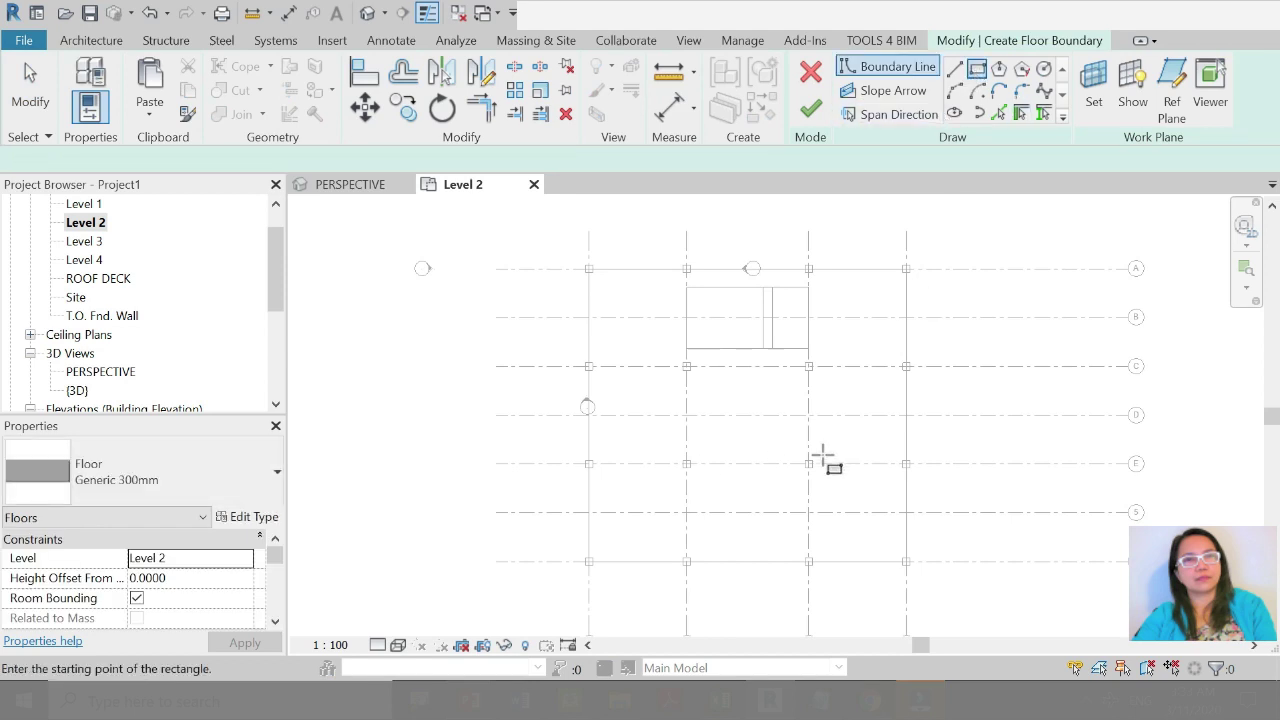
pyautogui.click(686, 487)
pyautogui.click(808, 540)
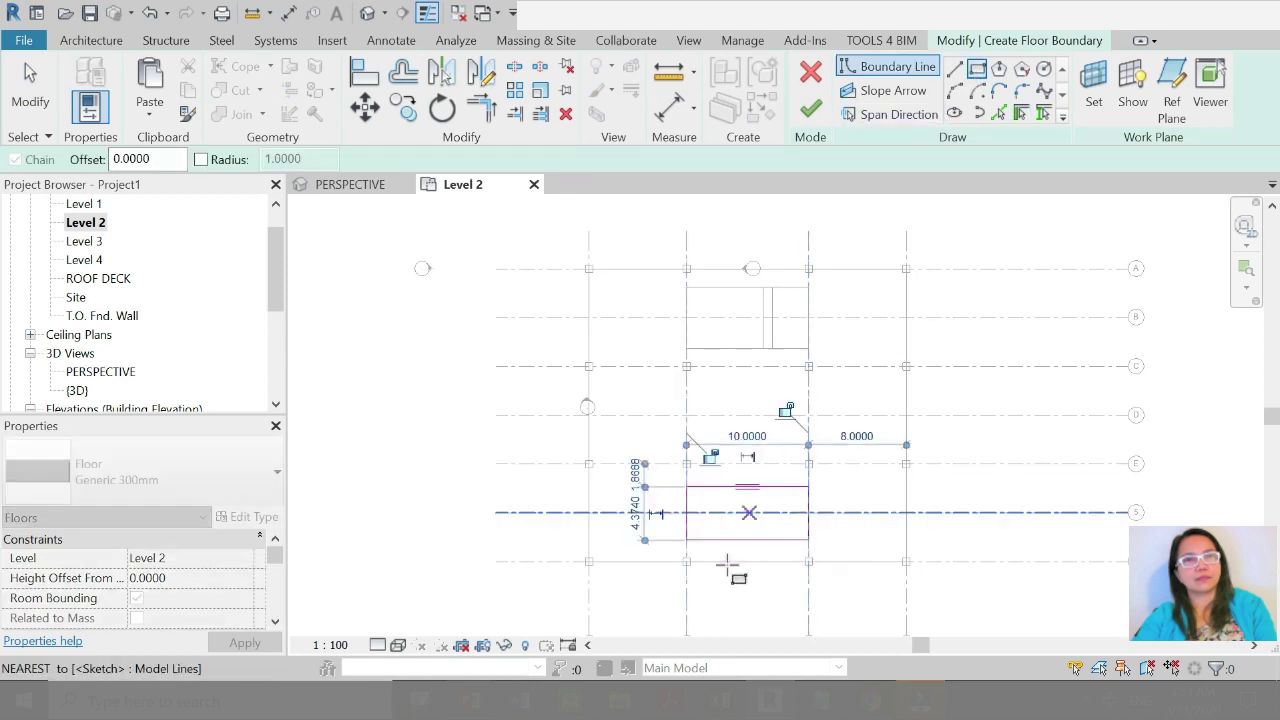
pyautogui.press('Escape')
# Step: Change the rectangle's temporary depth dimension to 5
pyautogui.click(842, 513)
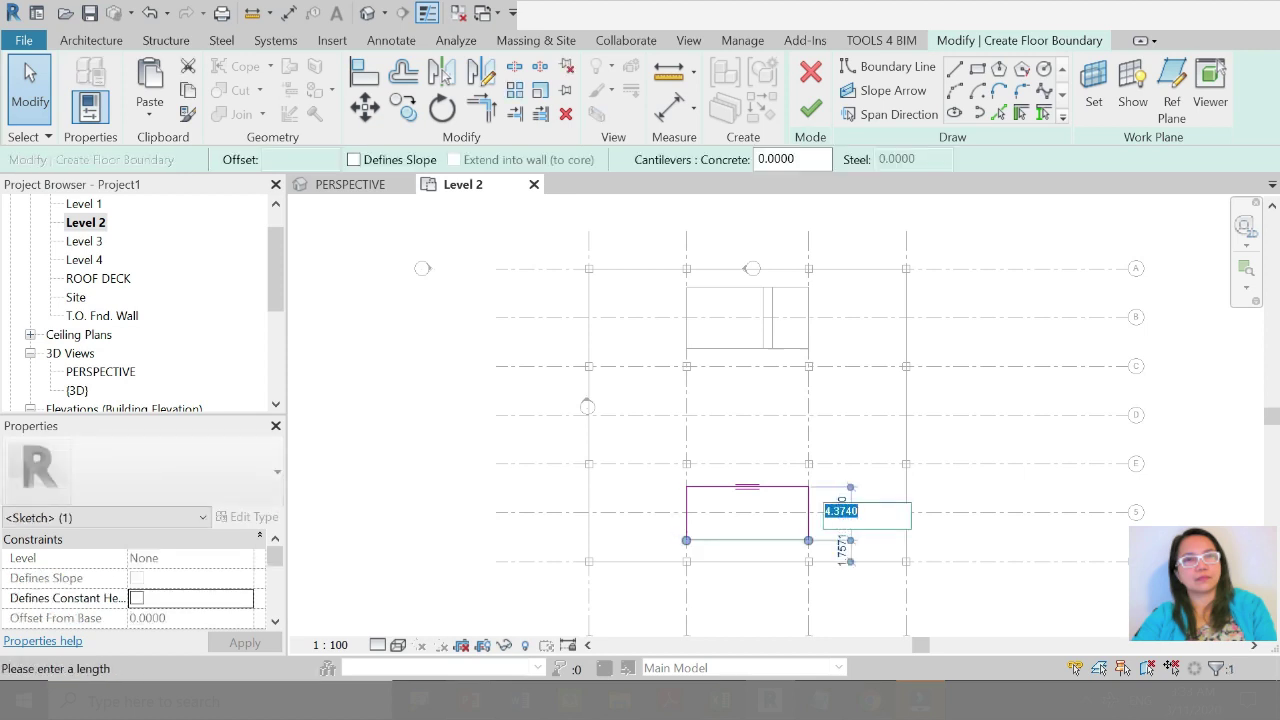
pyautogui.press('Return')
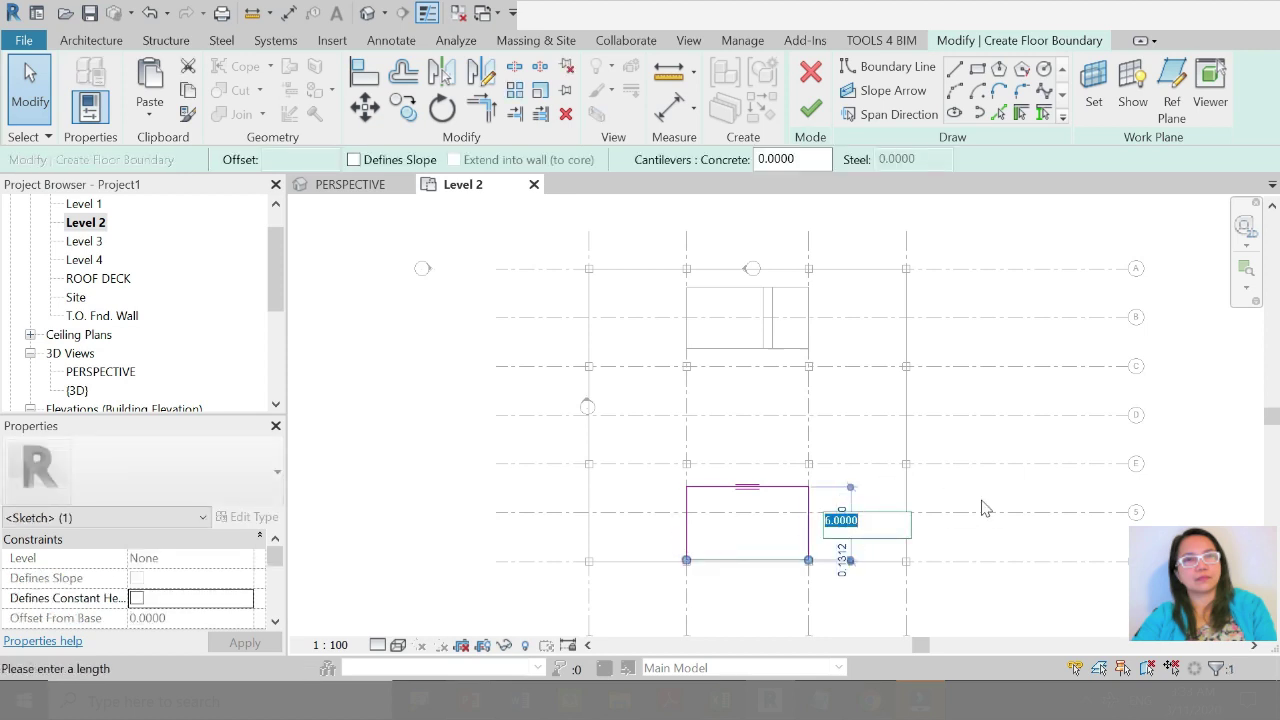
pyautogui.press('Return')
pyautogui.click(837, 534)
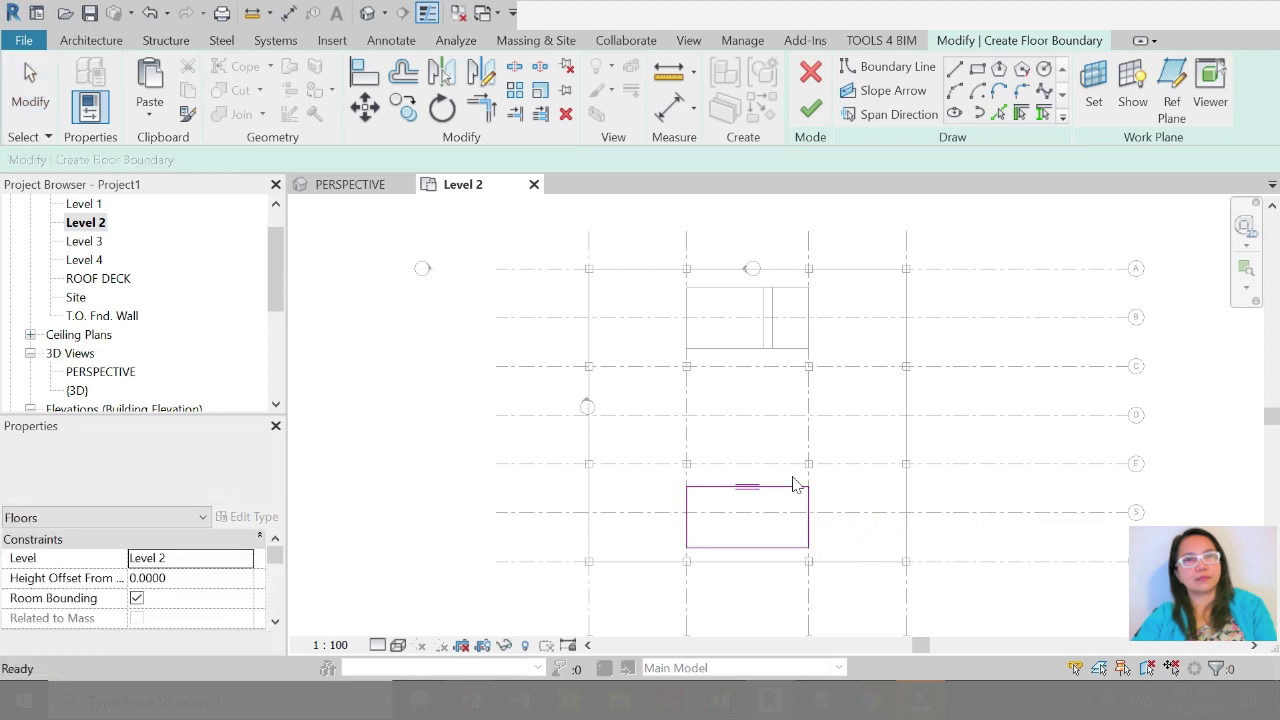
pyautogui.press('Escape')
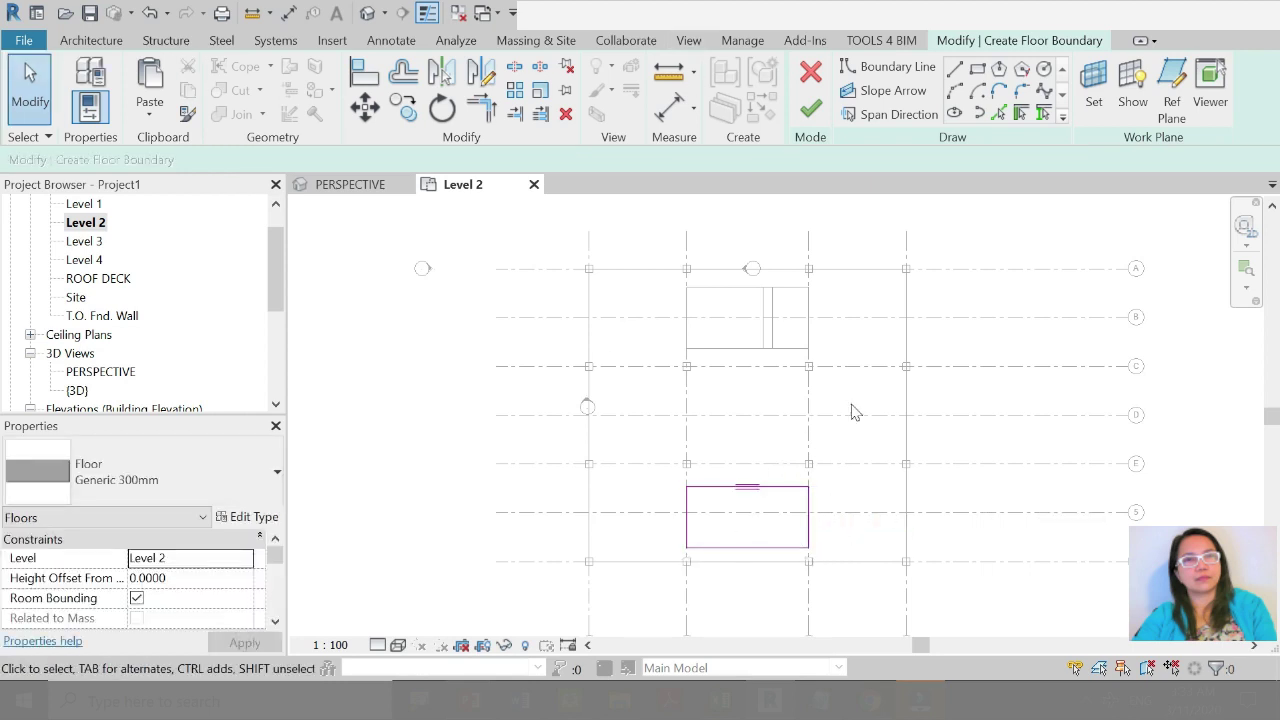
# Step: Finish the floor sketch and reselect the new floor to edit its points and edges
pyautogui.click(808, 112)
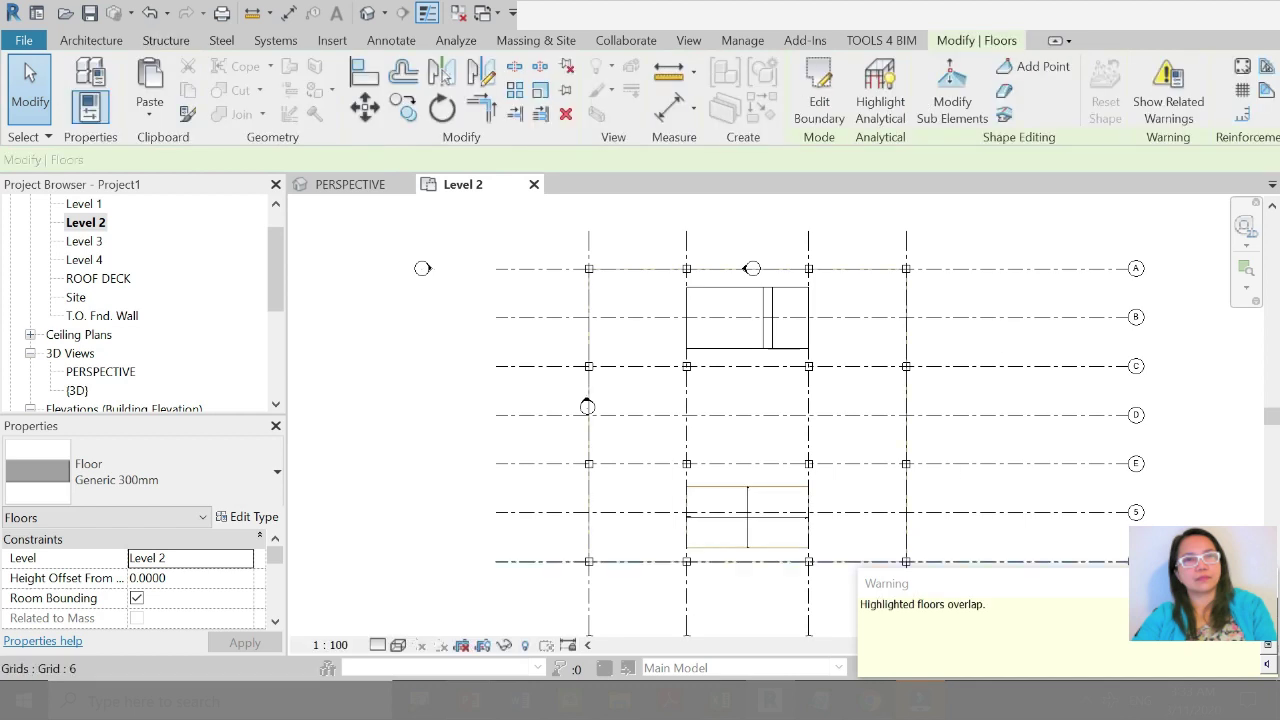
pyautogui.click(786, 480)
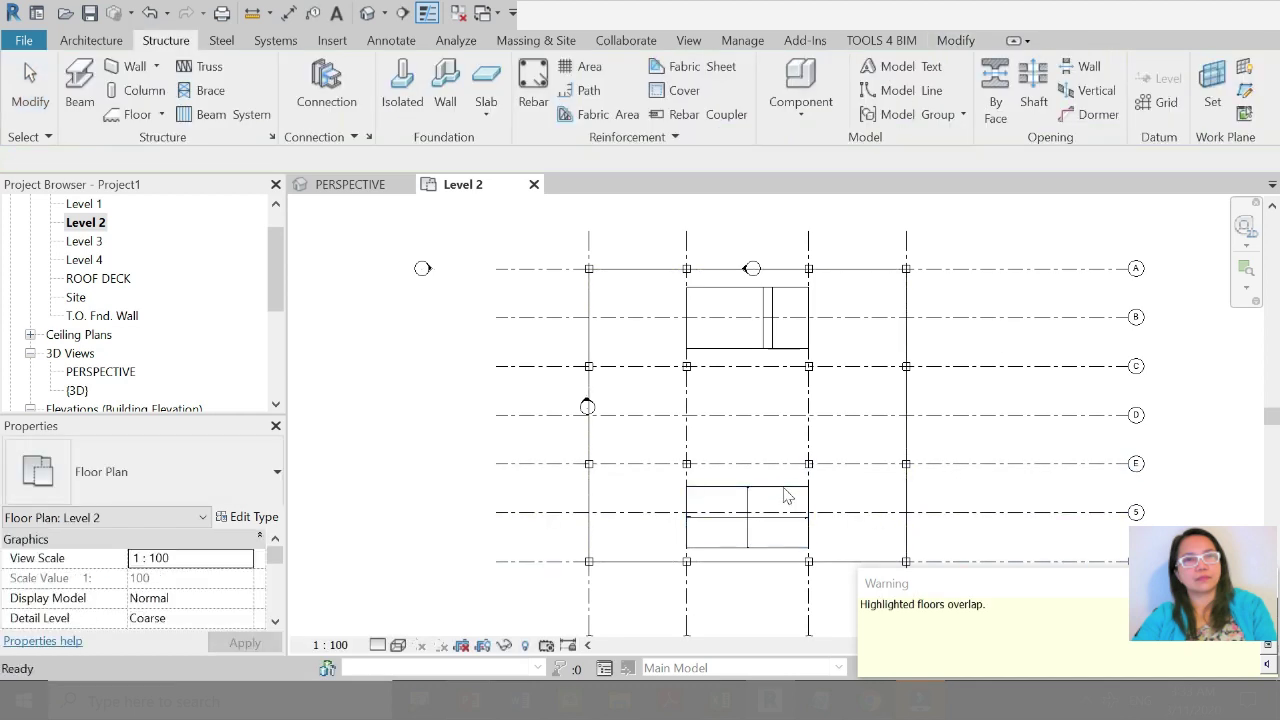
pyautogui.click(803, 480)
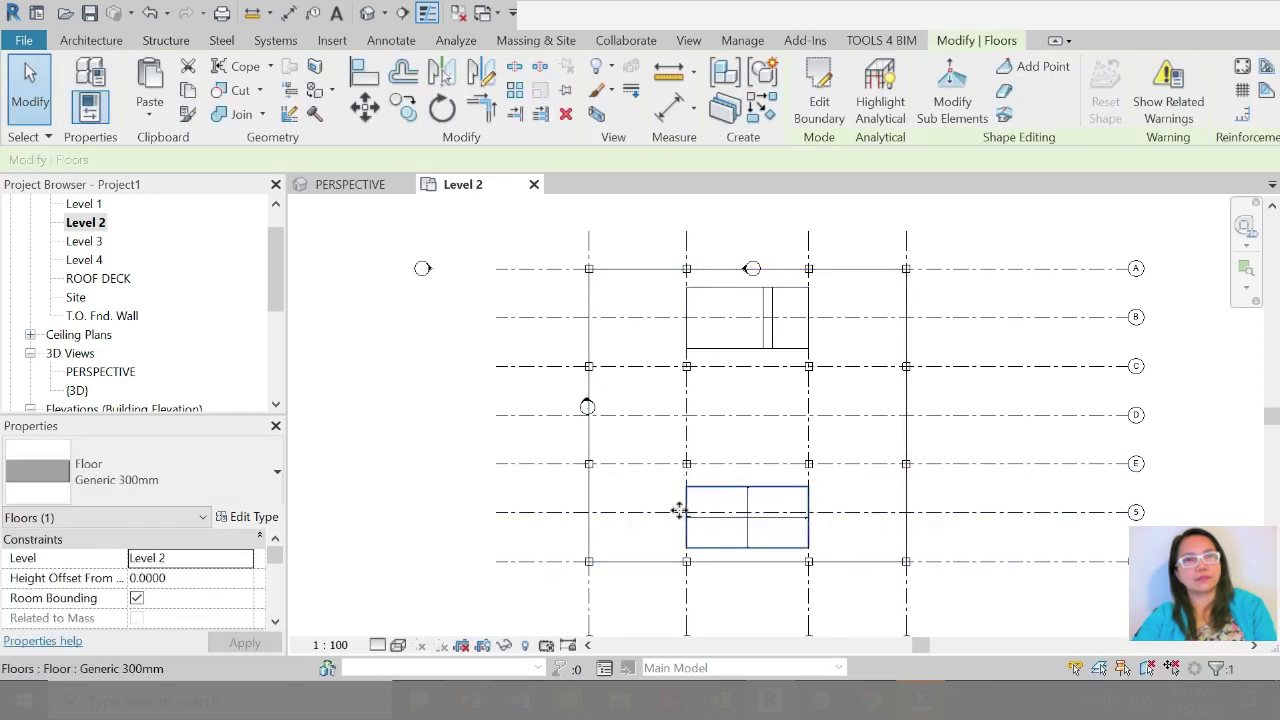
pyautogui.click(948, 100)
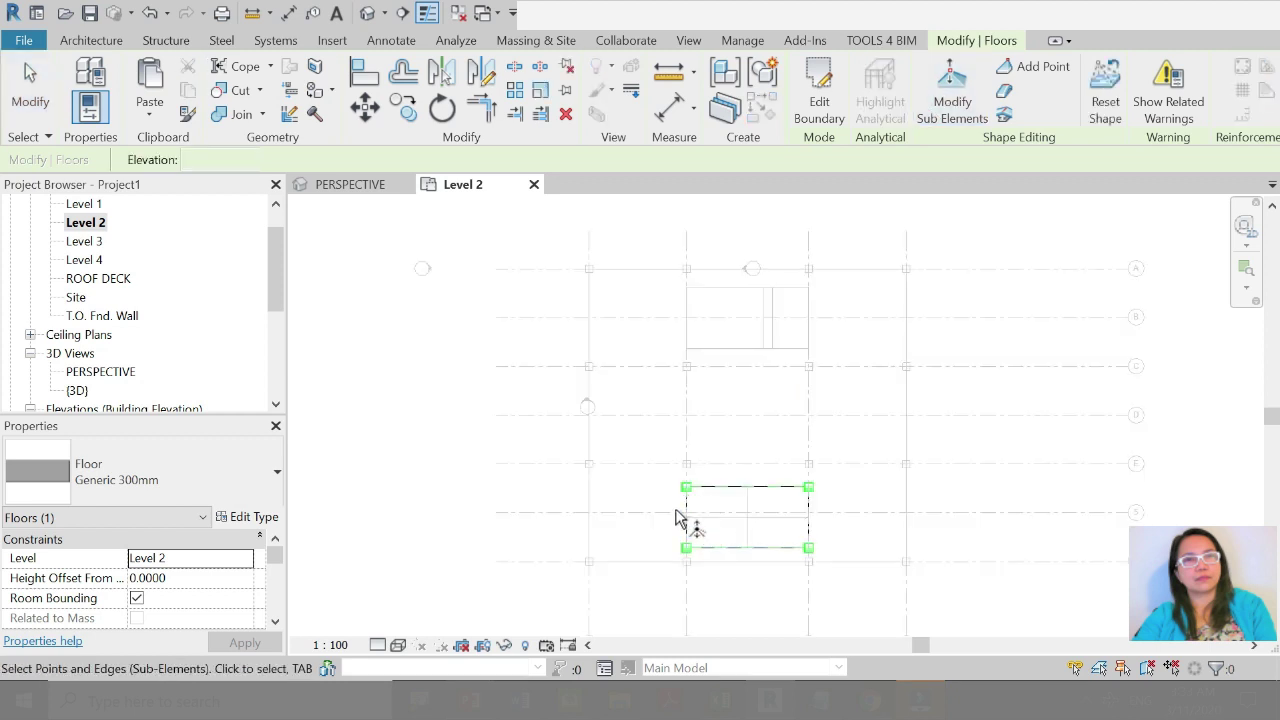
# Step: Raise a floor corner point and the top edge to elevation 4
pyautogui.scroll(5, 630, 510)
pyautogui.click(617, 521)
pyautogui.write('4')
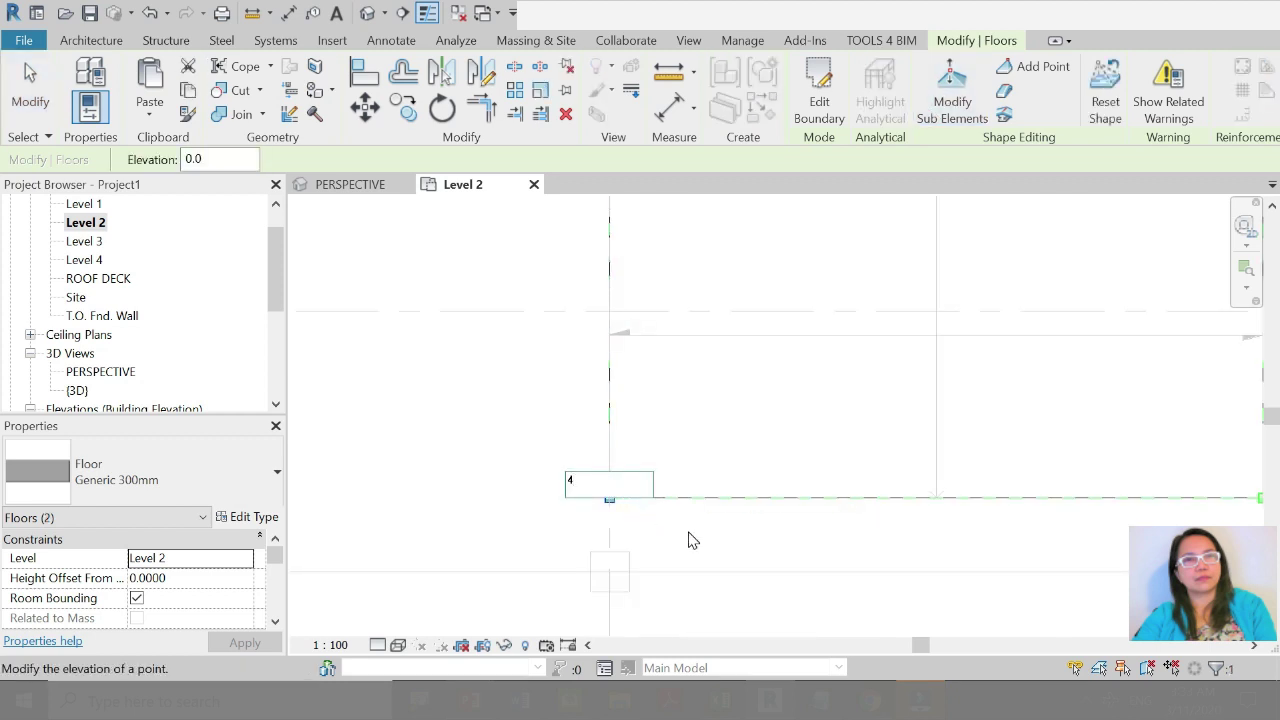
pyautogui.press('Return')
pyautogui.scroll(-3, 660, 570)
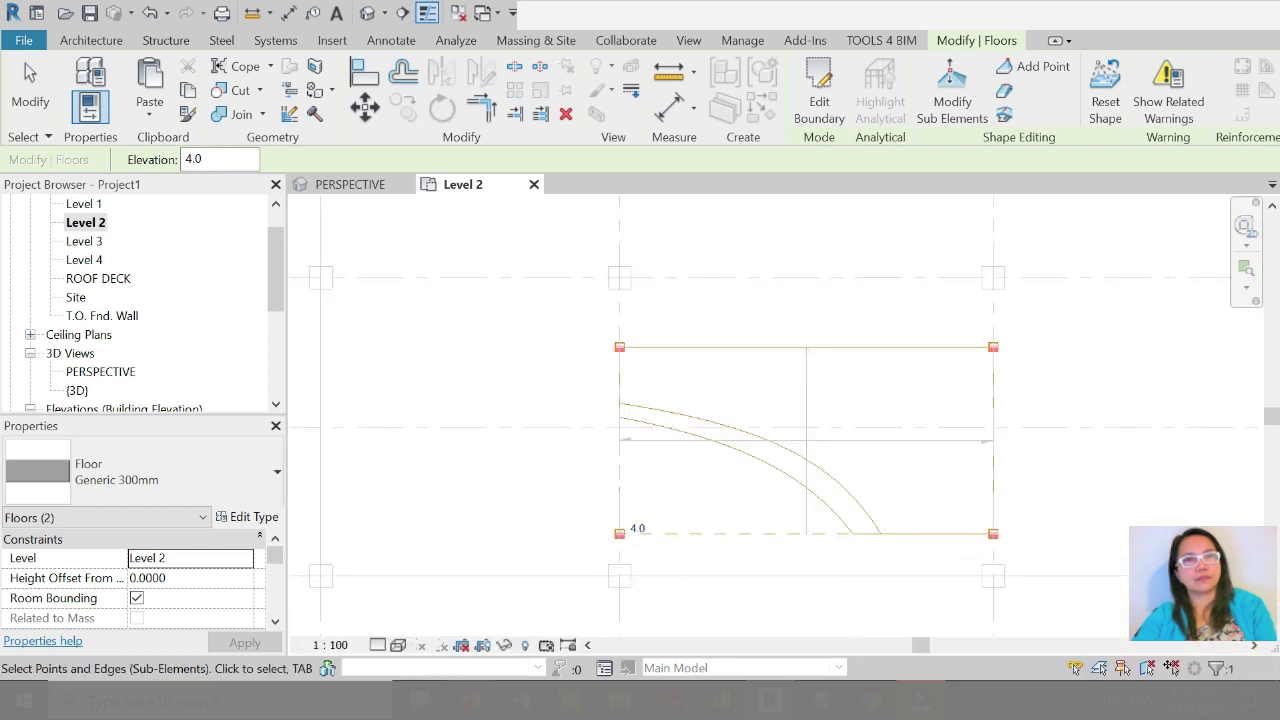
pyautogui.scroll(2, 660, 365)
pyautogui.click(580, 327)
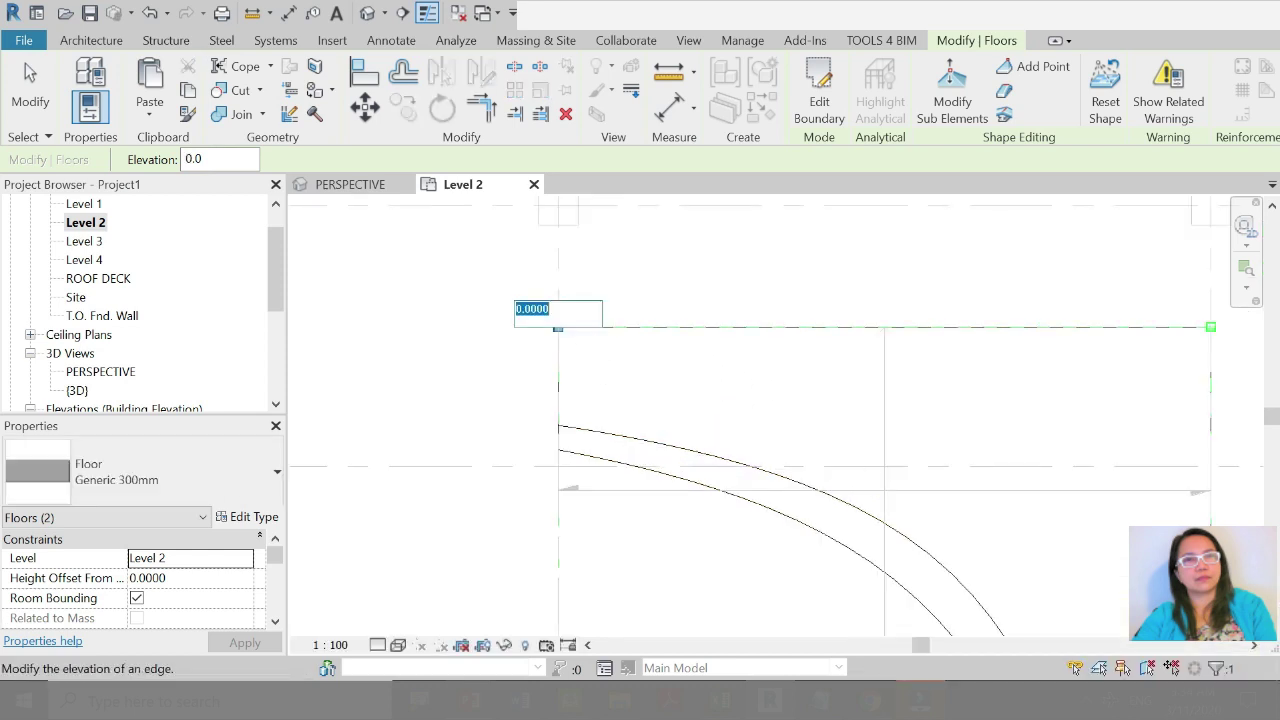
pyautogui.press('Return')
# Step: Raise the top-right corner and bottom-right edge to 8, then show PERSPECTIVE
pyautogui.scroll(-2, 543, 380)
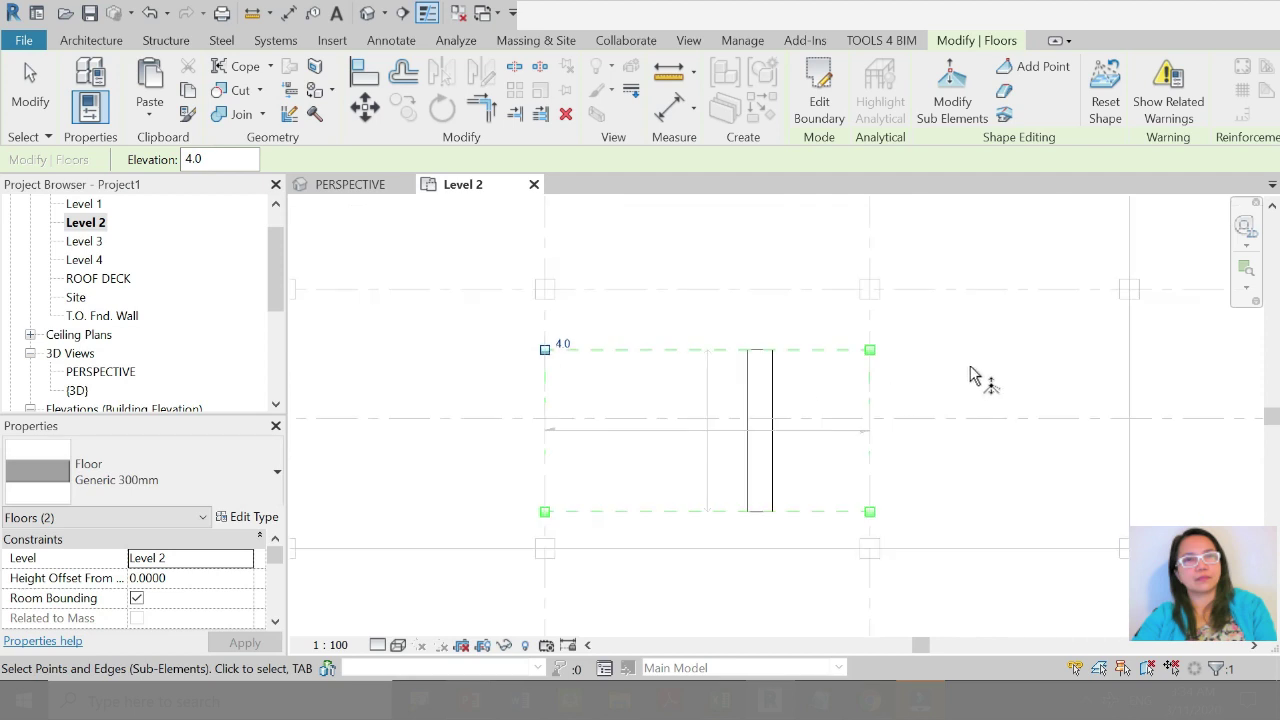
pyautogui.scroll(1, 980, 374)
pyautogui.click(856, 348)
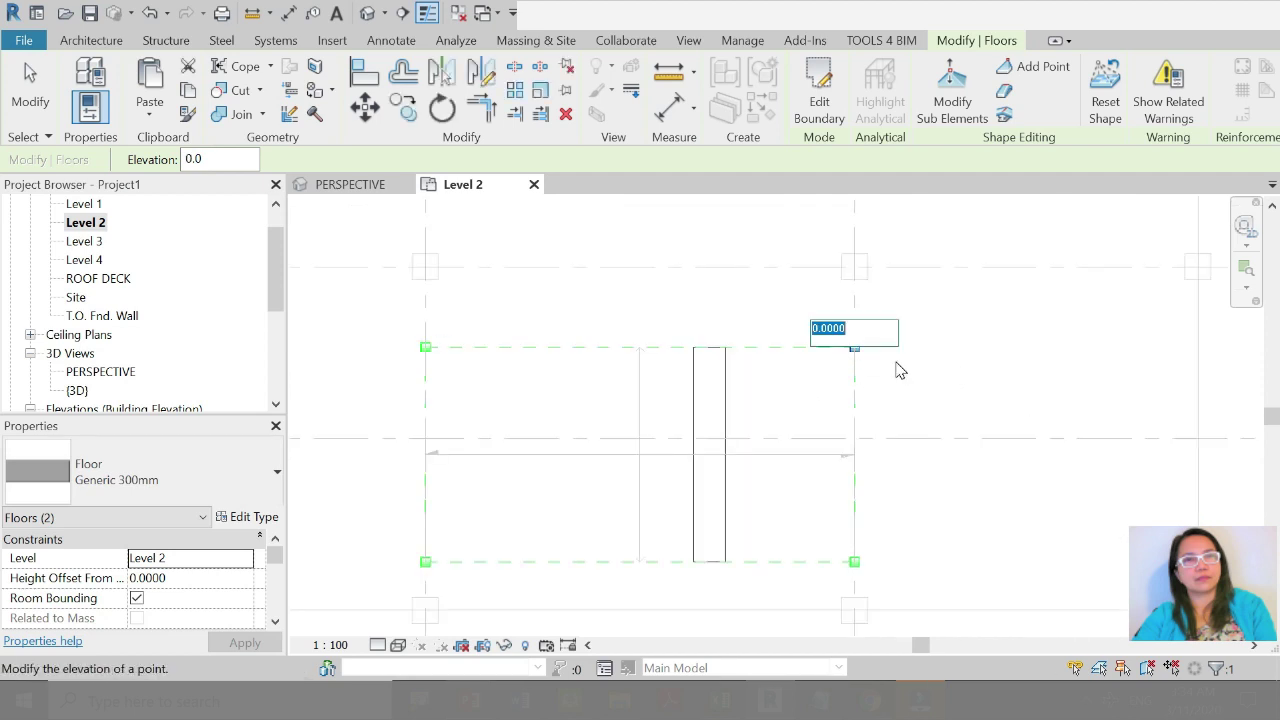
pyautogui.press('Return')
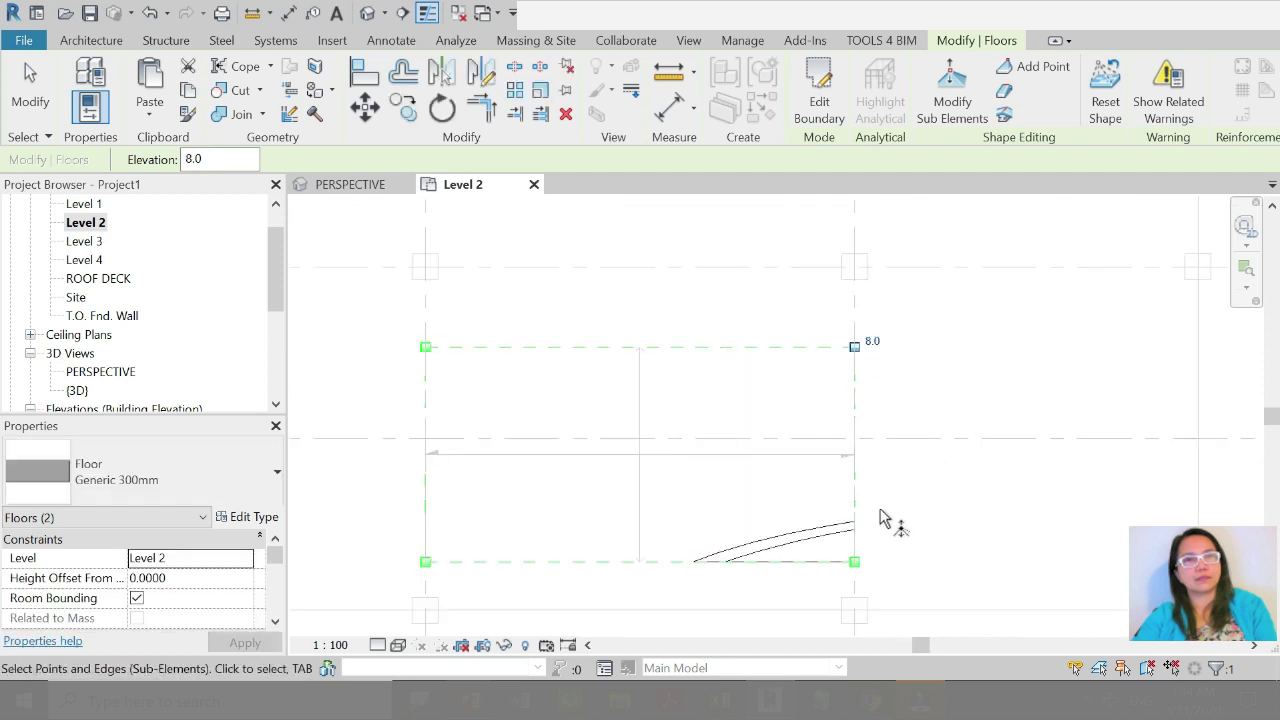
pyautogui.click(866, 558)
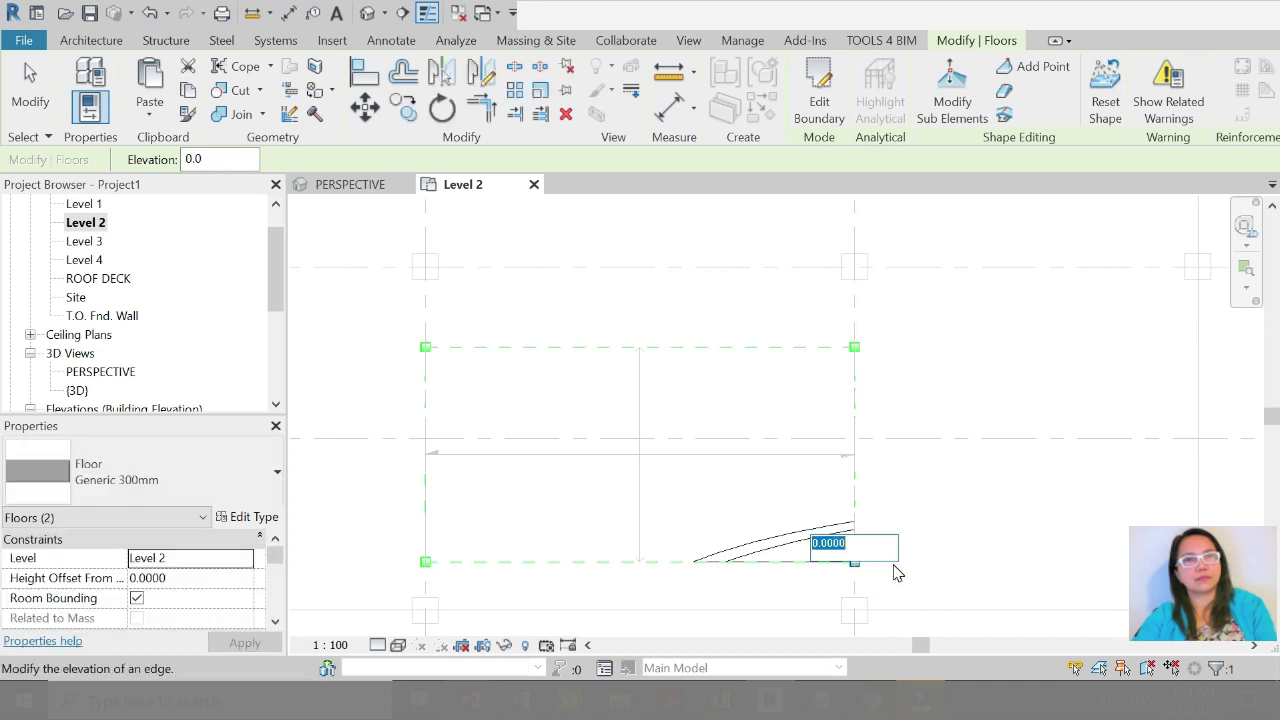
pyautogui.write('8')
pyautogui.press('Return')
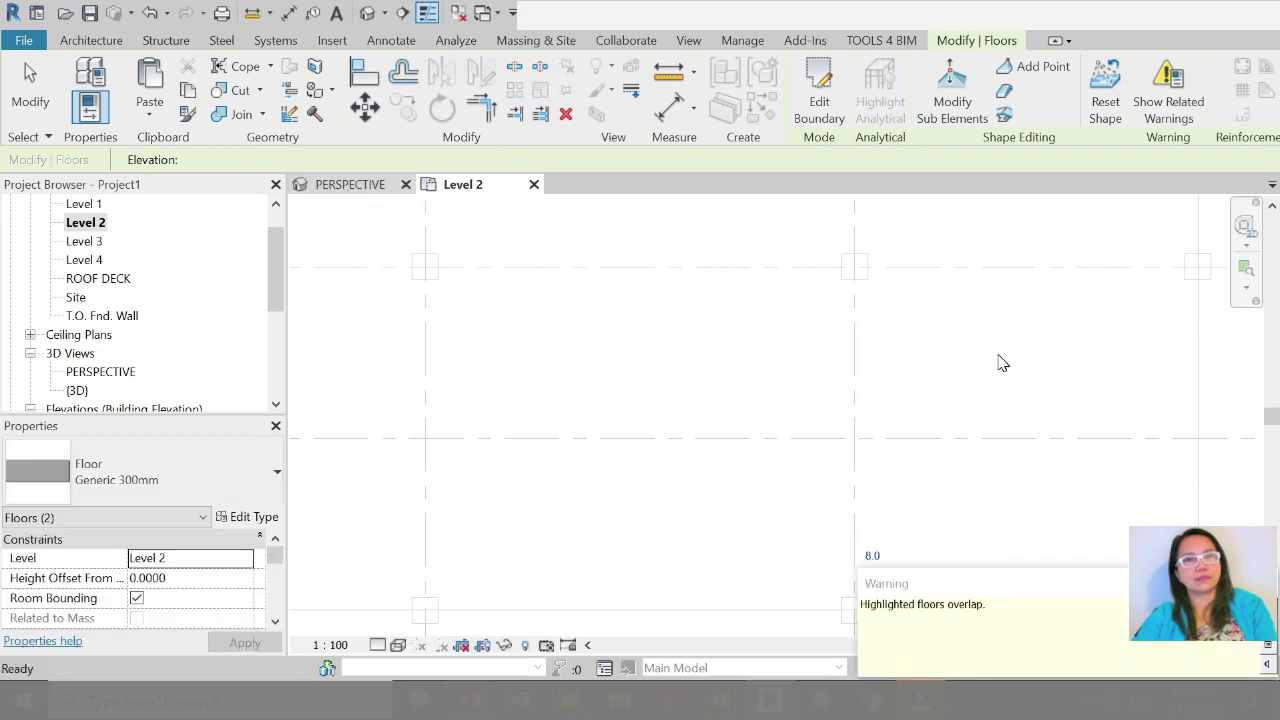
pyautogui.hotkey('ctrl', 'Tab')
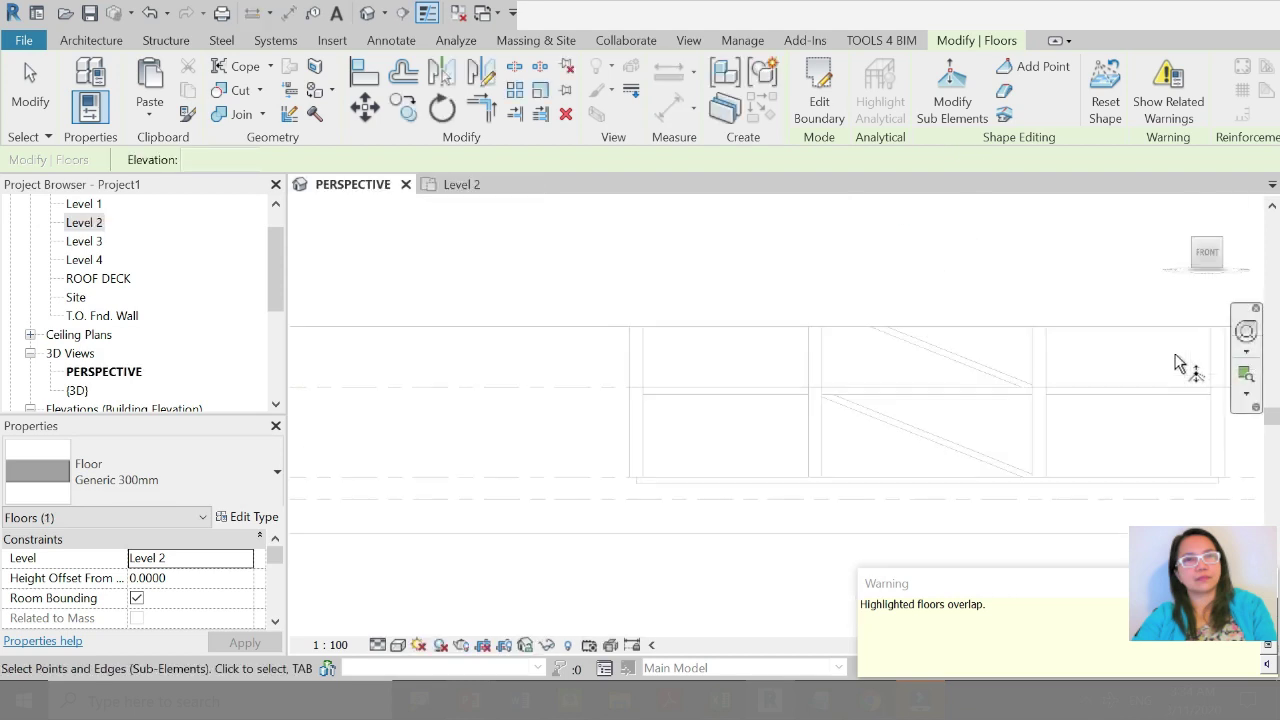
# Step: Drag the section box top up in two moves to reveal the upper storeys
pyautogui.scroll(3, 1174, 363)
pyautogui.click(597, 486)
pyautogui.scroll(-3, 758, 382)
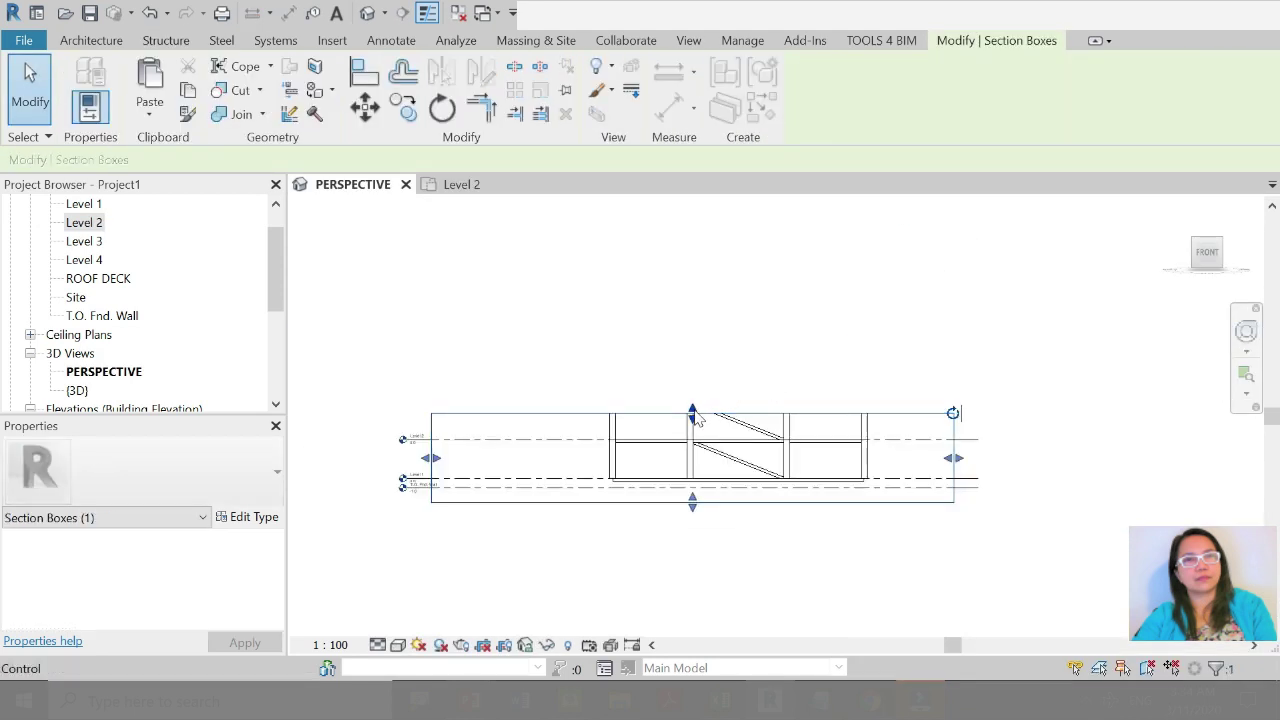
pyautogui.moveTo(692, 410); pyautogui.dragTo(908, 320)
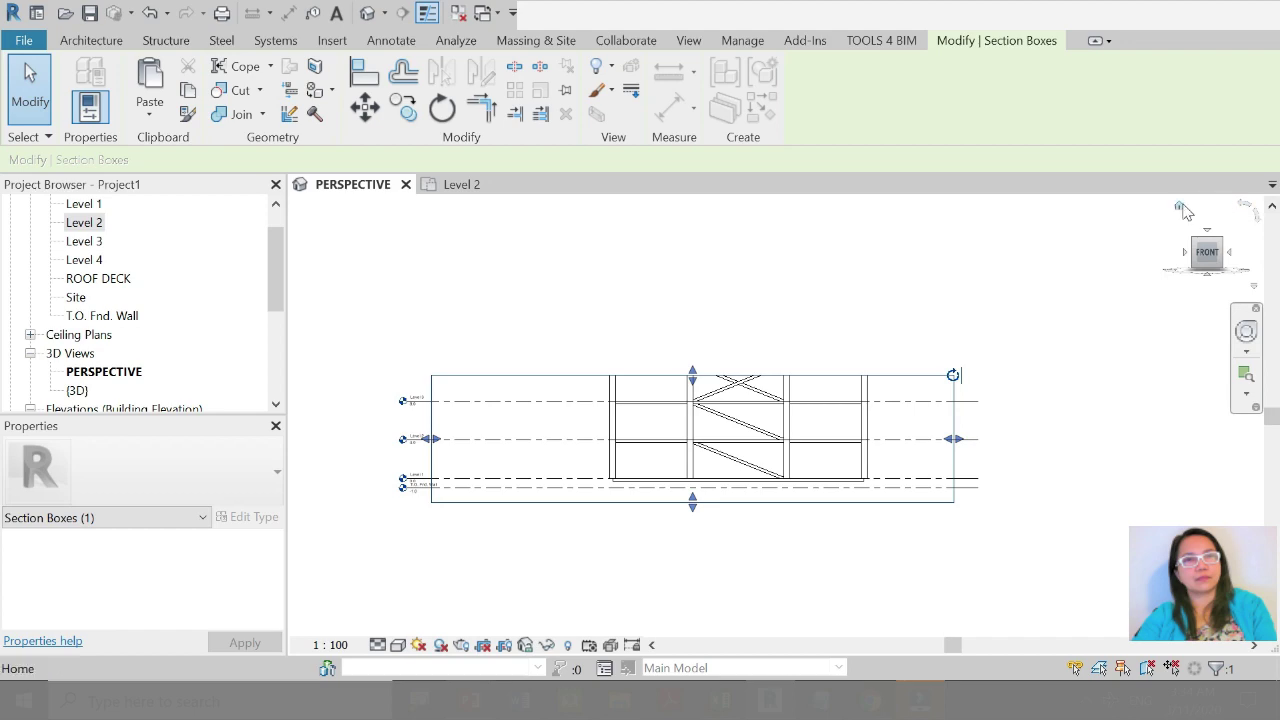
pyautogui.click(1181, 208)
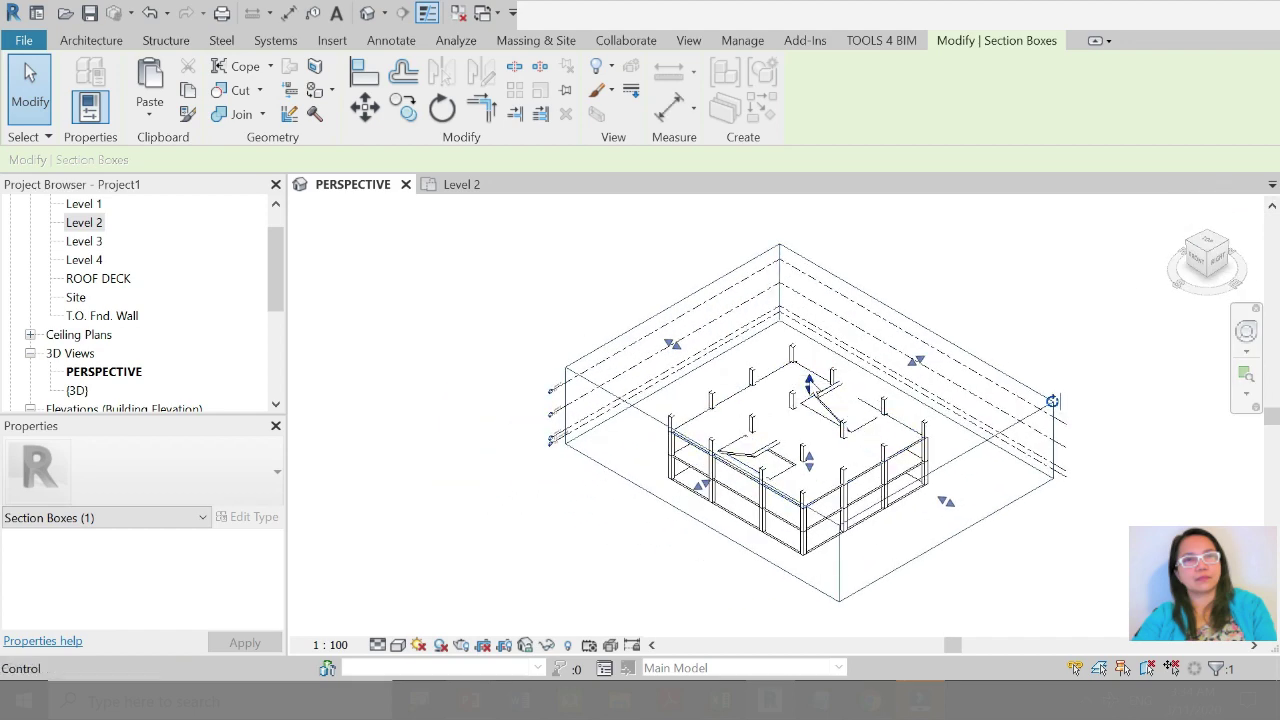
pyautogui.moveTo(808, 380); pyautogui.dragTo(808, 345)
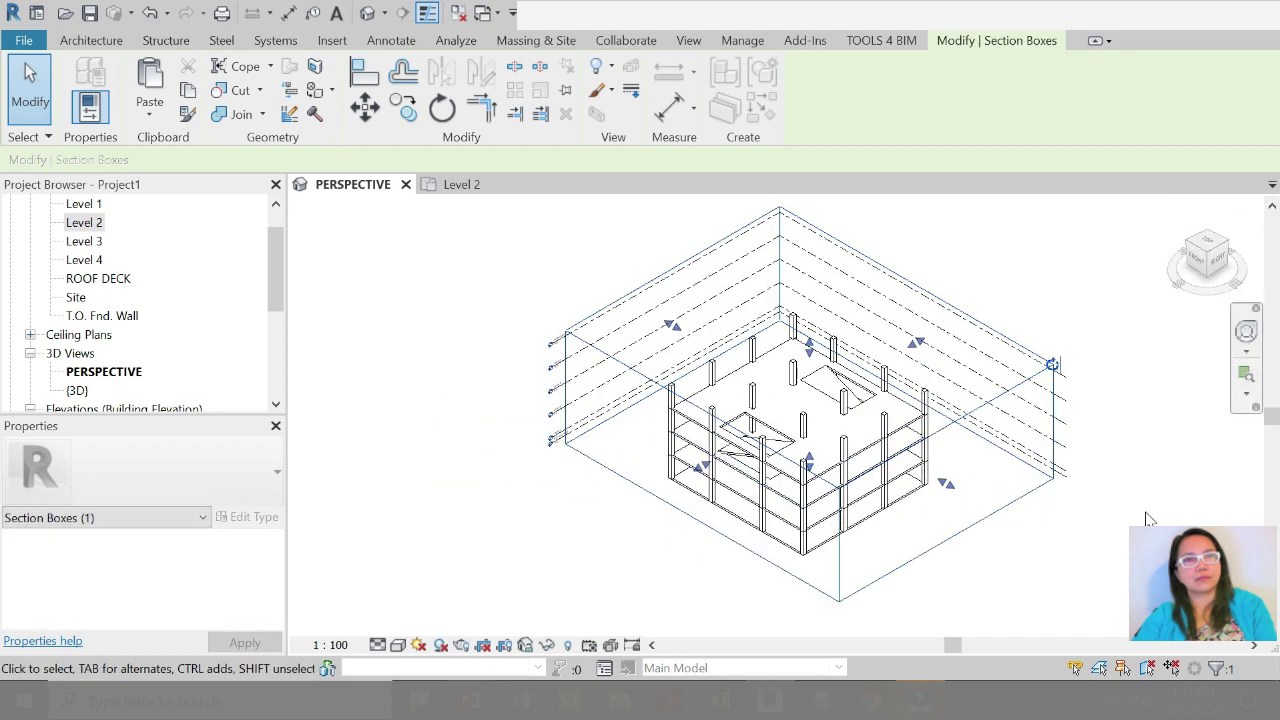
# Step: Orbit the model, then zoom in on the straight front view and deselect
pyautogui.moveTo(1148, 518)
pyautogui.keyDown('shift'); pyautogui.mouseDown(button='middle')
pyautogui.moveTo(1100, 551)
pyautogui.moveTo(854, 543)
pyautogui.moveTo(820, 394)
pyautogui.moveTo(956, 410)
pyautogui.moveTo(1066, 354)
pyautogui.mouseUp(button='middle'); pyautogui.keyUp('shift')
pyautogui.keyDown('shift'); pyautogui.moveTo(887, 537); pyautogui.dragTo(979, 513, button='middle'); pyautogui.keyUp('shift')
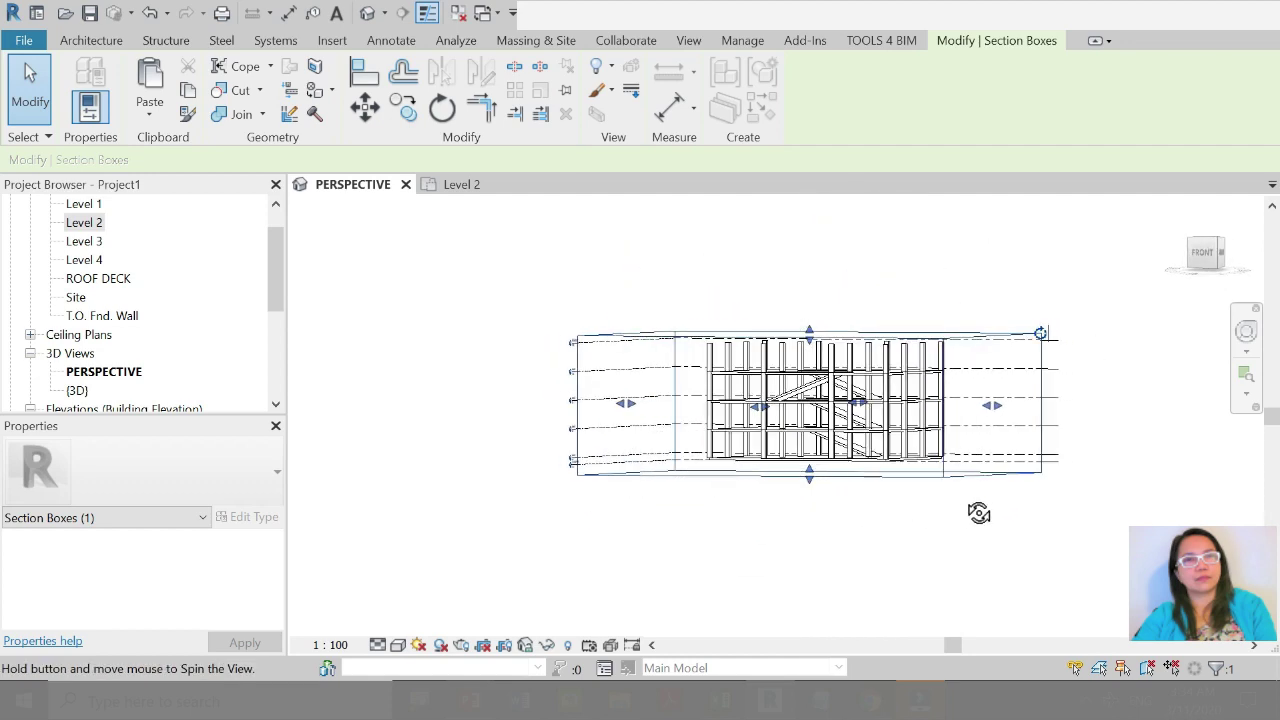
pyautogui.scroll(5, 910, 426)
pyautogui.scroll(3, 692, 475)
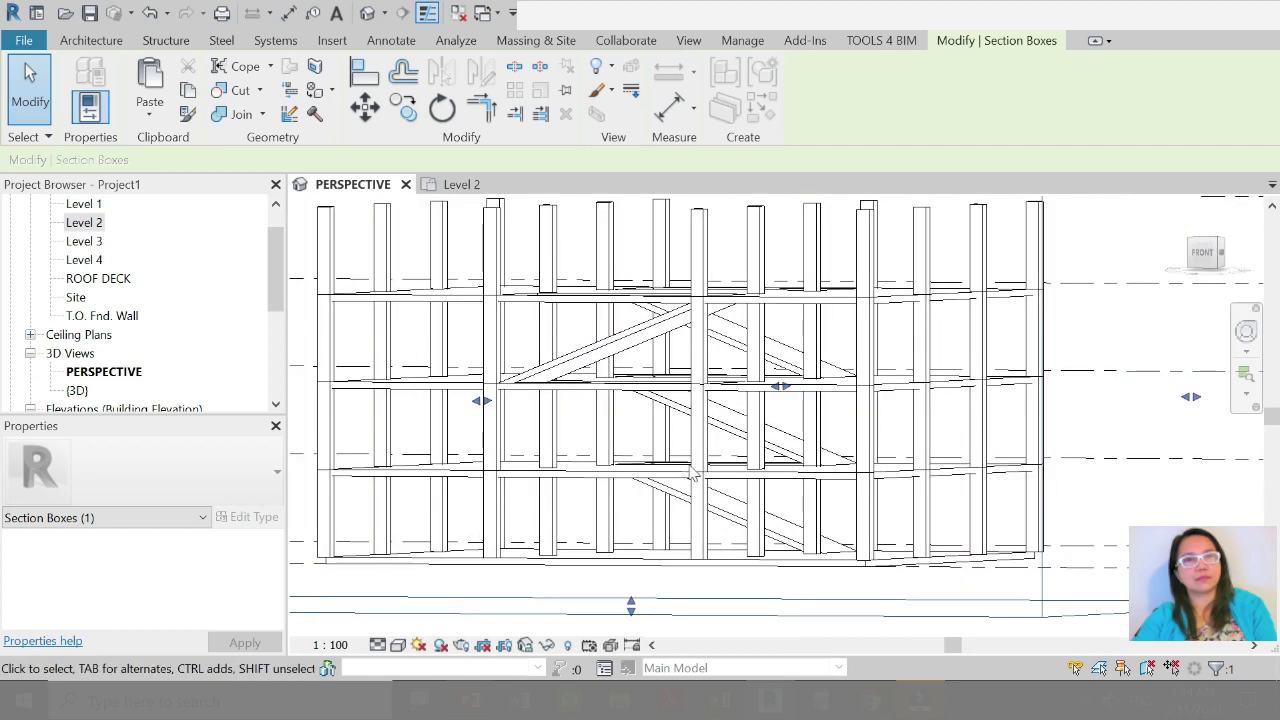
pyautogui.scroll(-3, 883, 470)
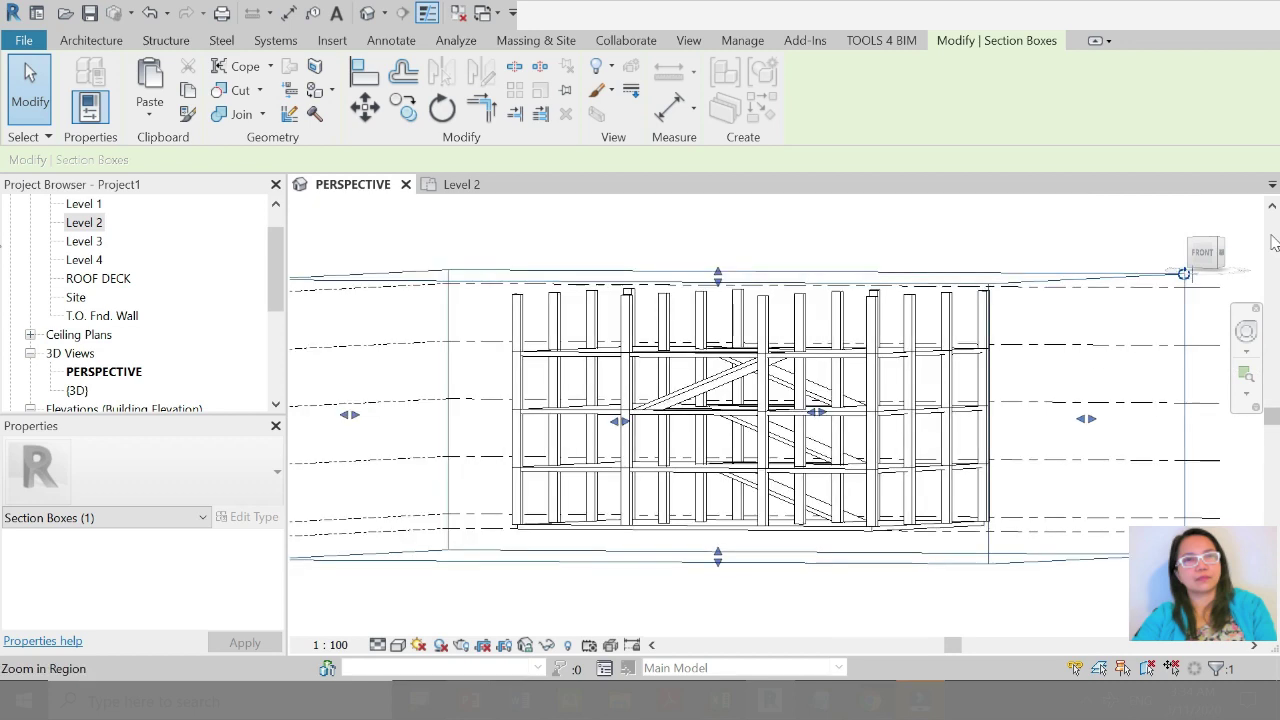
pyautogui.click(1204, 252)
pyautogui.scroll(1, 945, 470)
pyautogui.scroll(3, 855, 425)
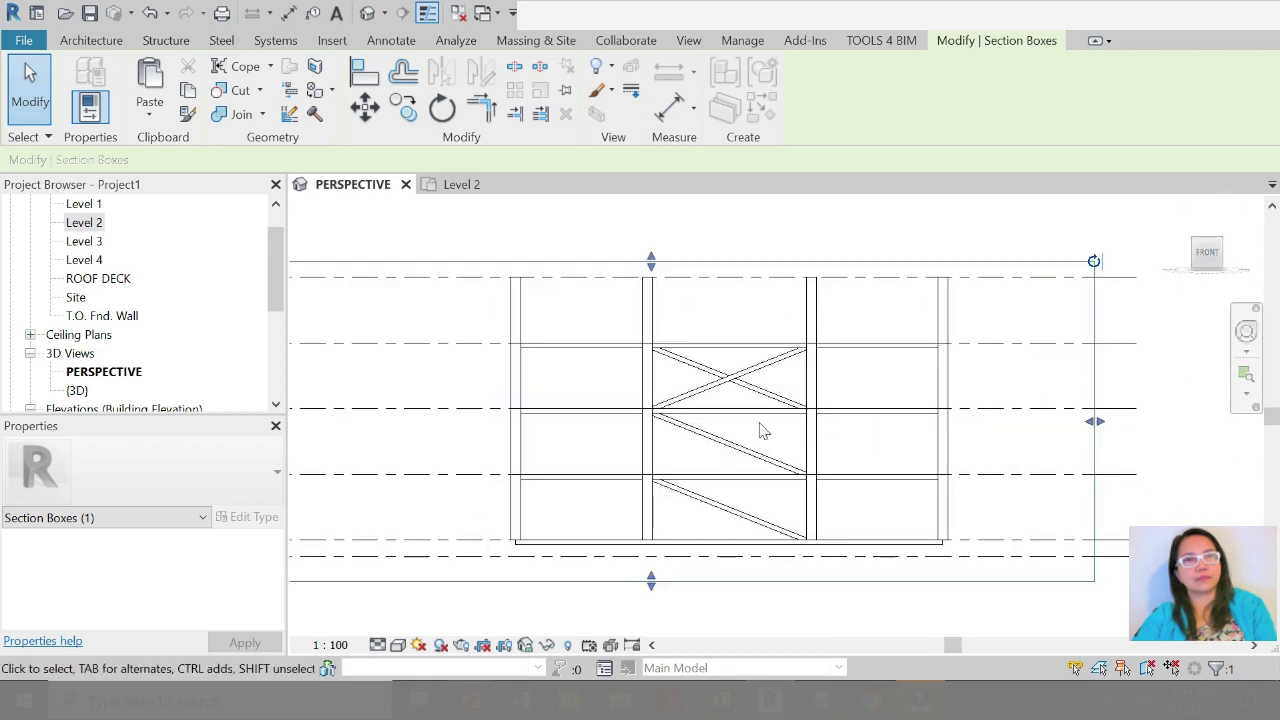
pyautogui.scroll(3, 720, 410)
pyautogui.click(727, 405)
# Step: Copy the sloped landing slab between levels to repeat it on other storeys
pyautogui.click(678, 380)
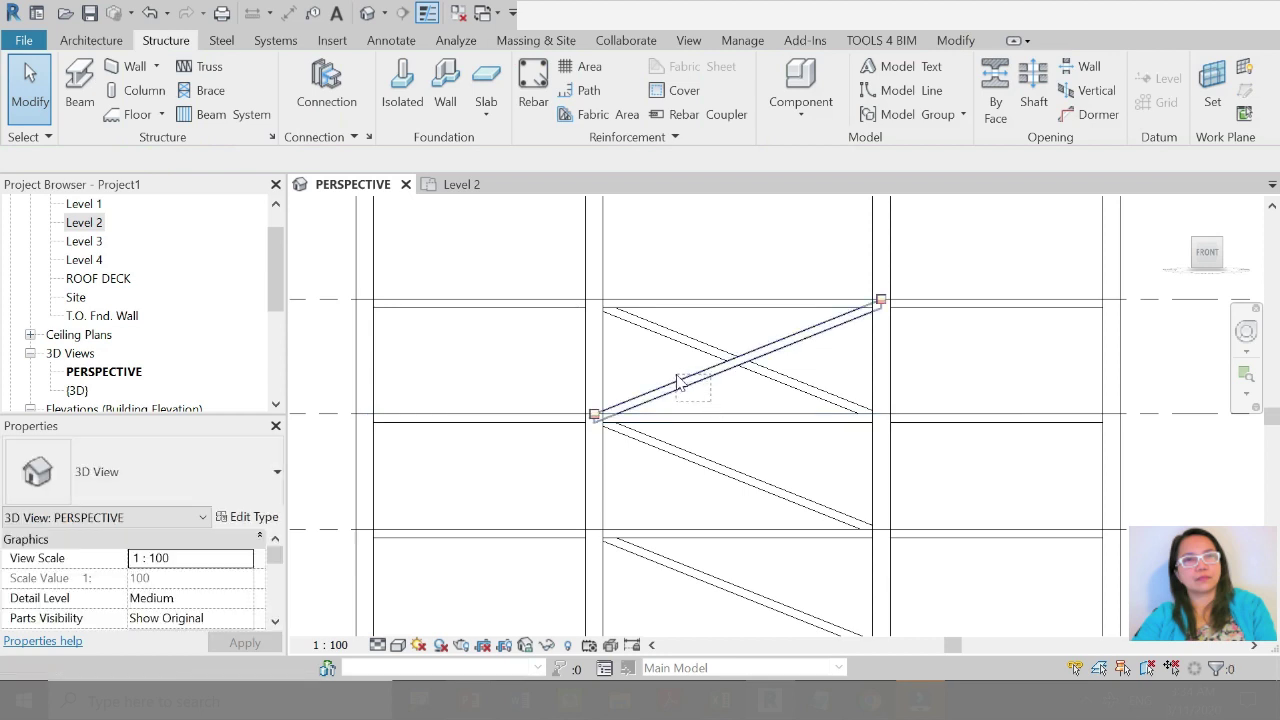
pyautogui.click(655, 312)
pyautogui.scroll(-3, 595, 320)
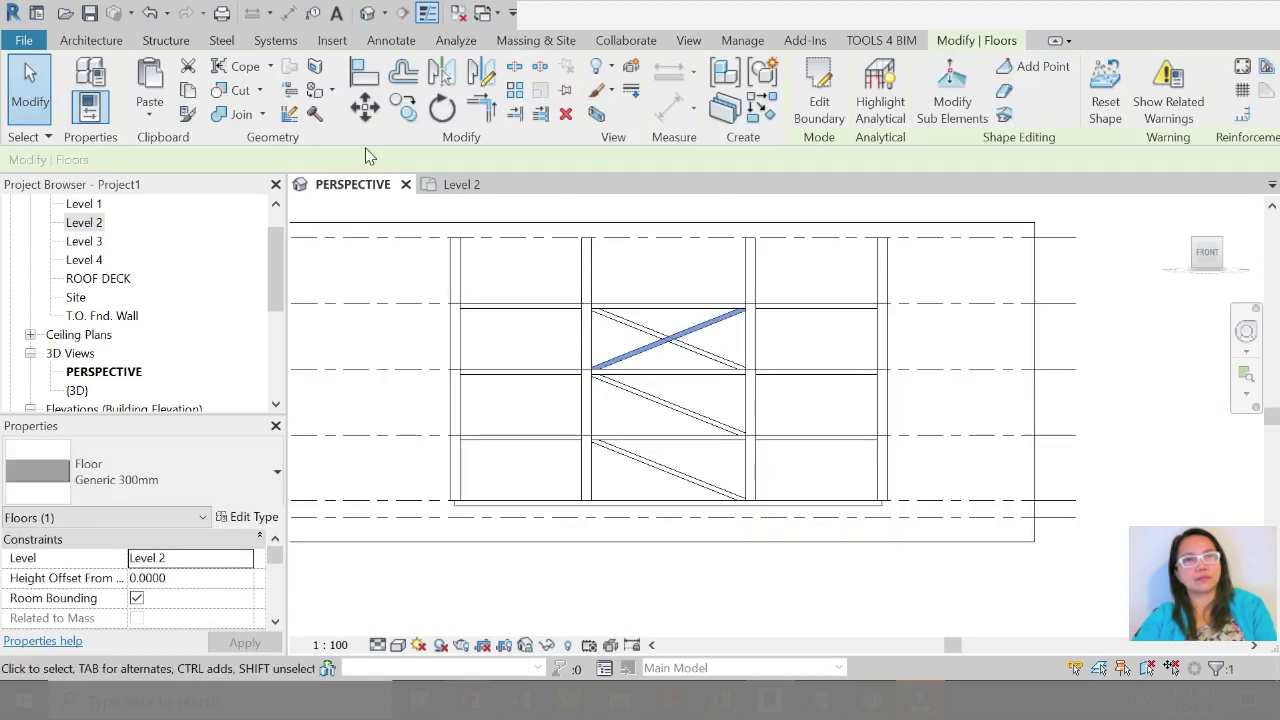
pyautogui.click(404, 108)
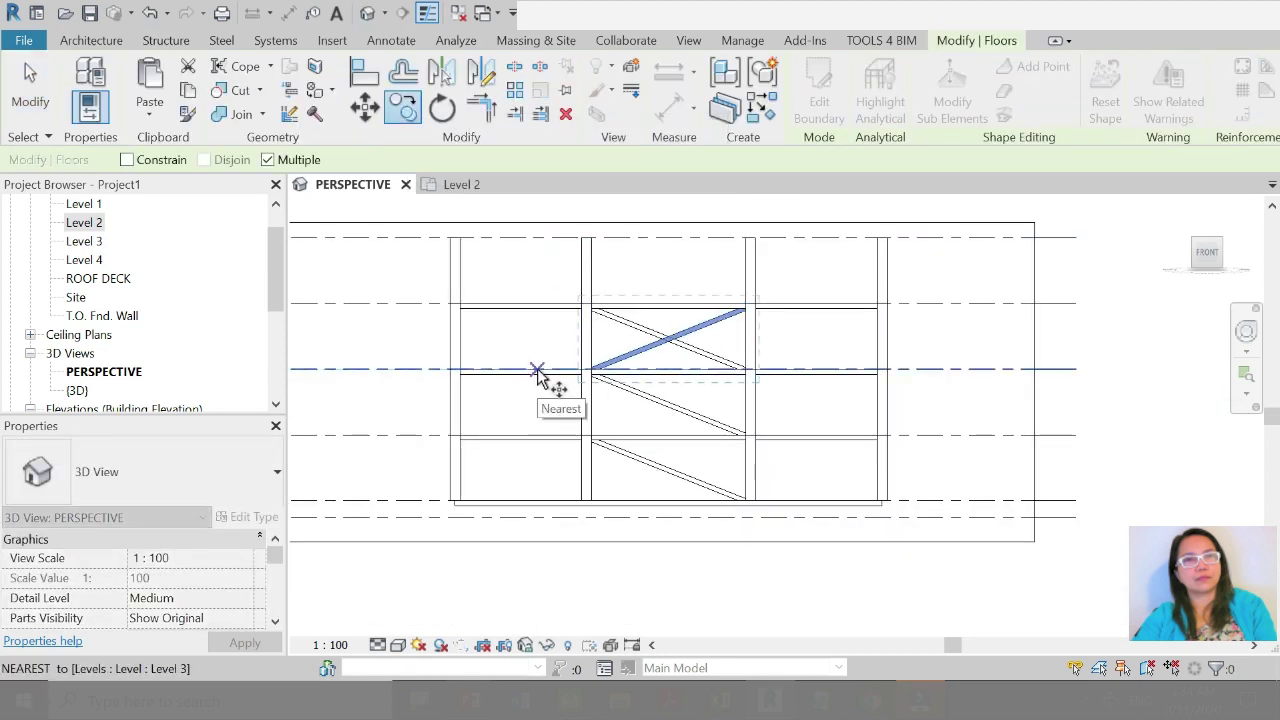
pyautogui.click(407, 370)
pyautogui.click(410, 437)
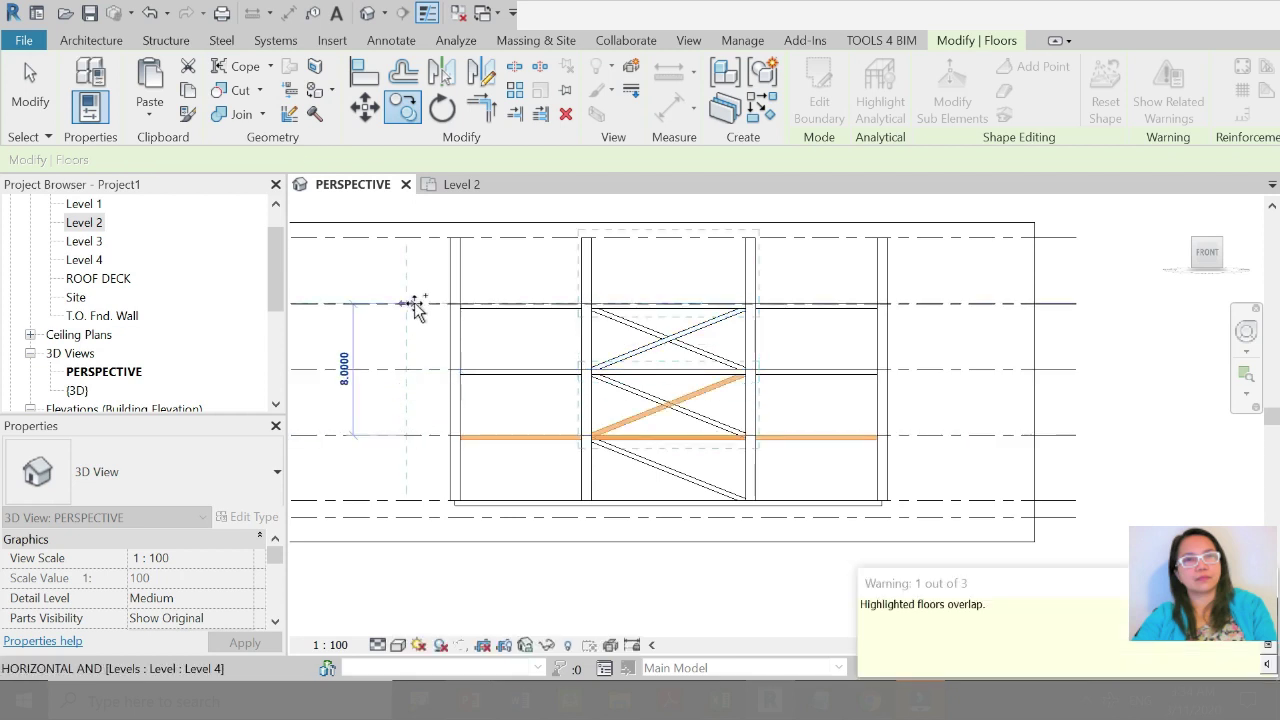
pyautogui.click(405, 114)
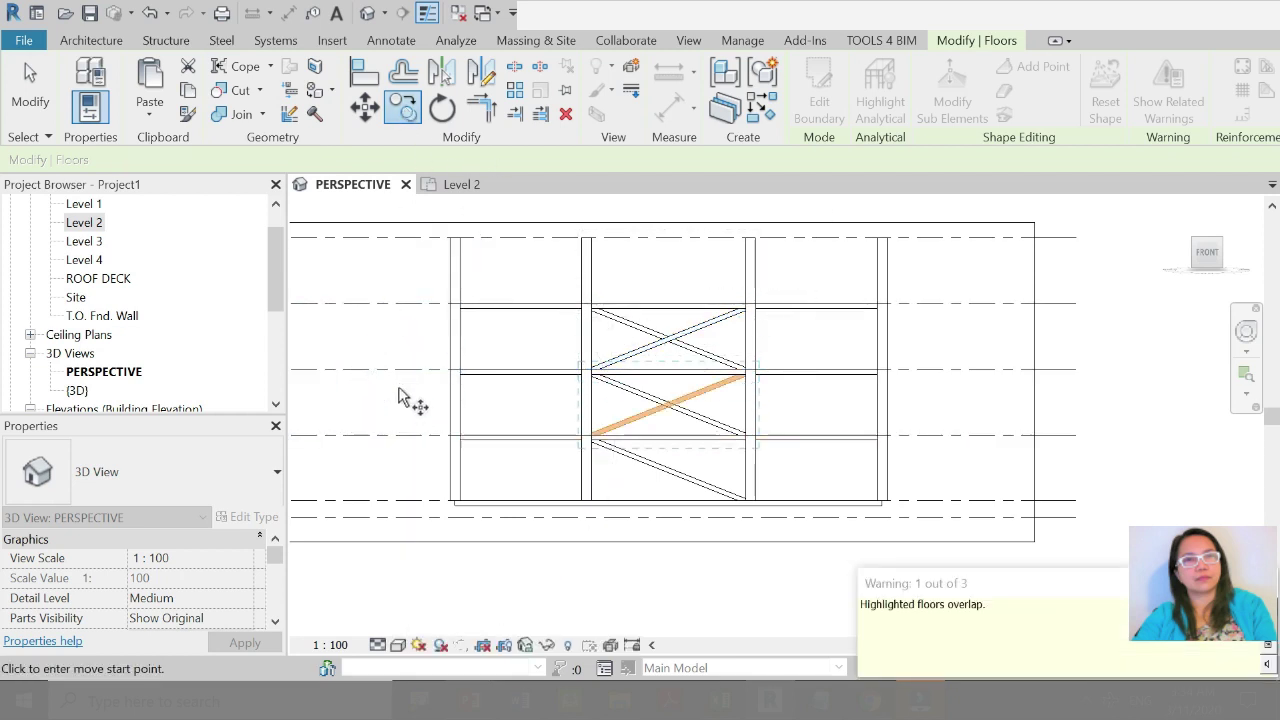
pyautogui.click(400, 303)
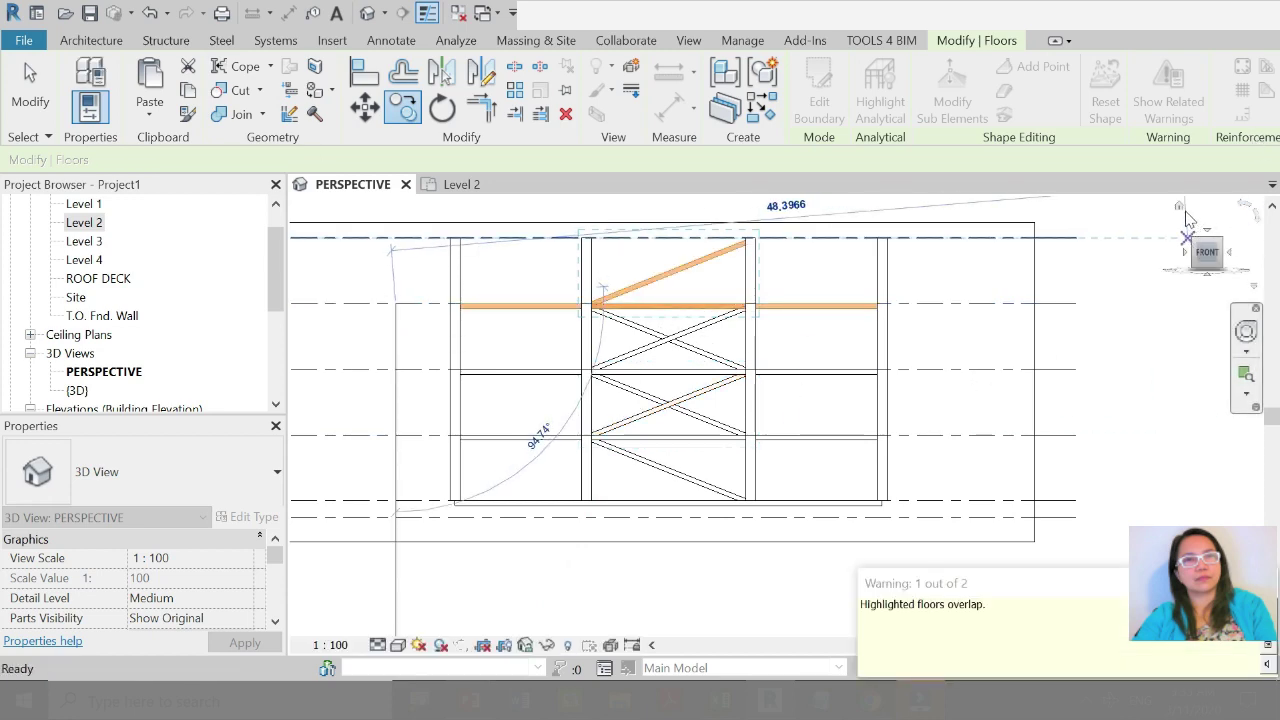
pyautogui.press('Escape')
pyautogui.press('Escape')
# Step: Move the top floor slab from Level 4 up to ROOF DECK using MV, then view from the top
pyautogui.click(1224, 239)
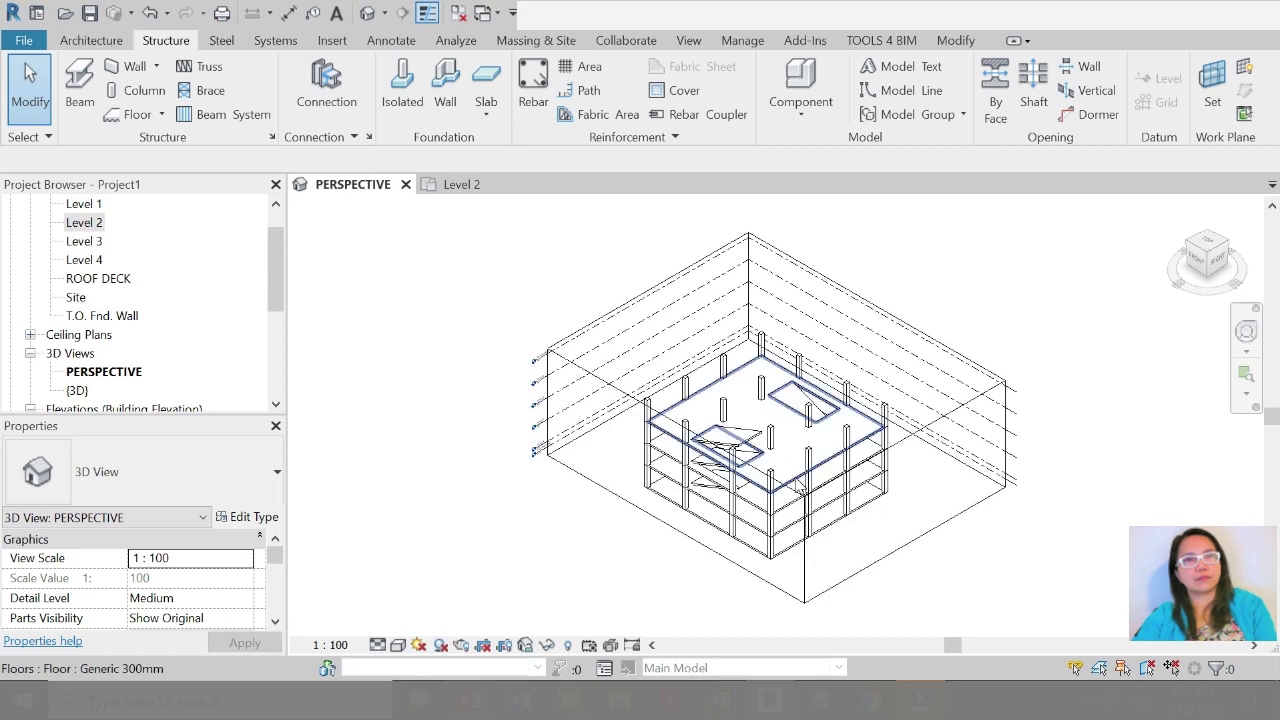
pyautogui.click(801, 485)
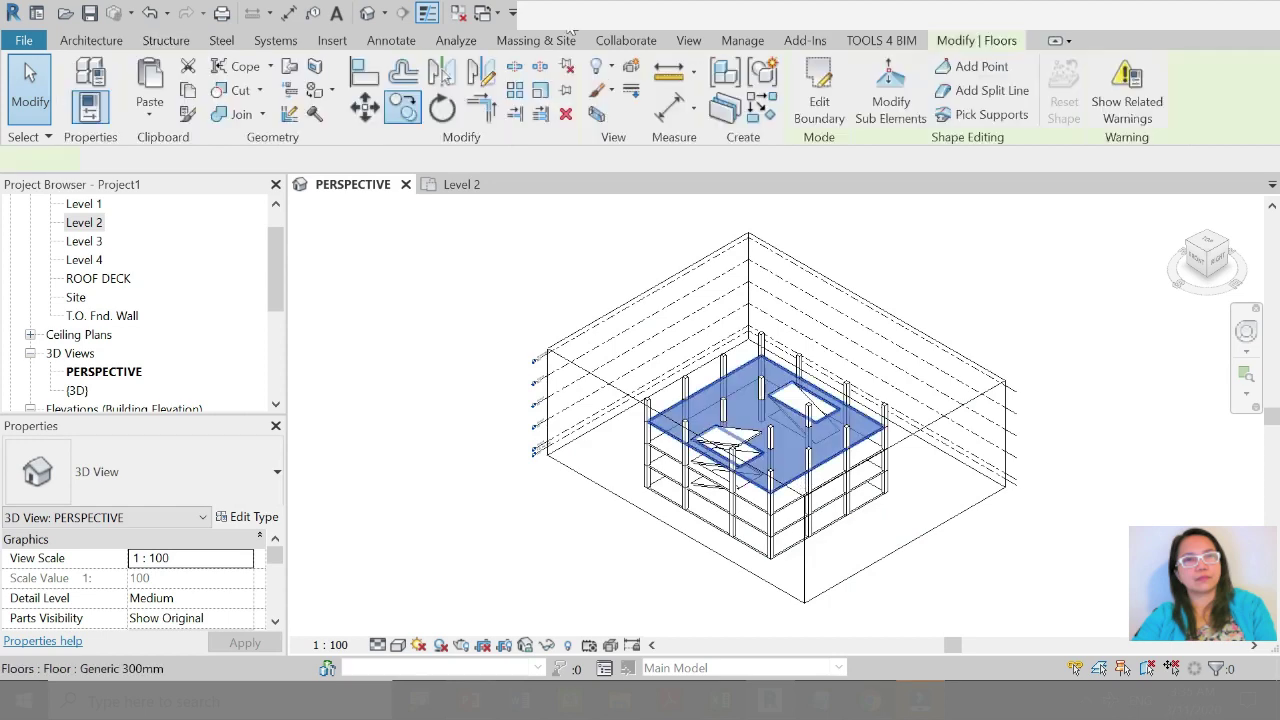
pyautogui.click(1197, 262)
pyautogui.scroll(2, 398, 404)
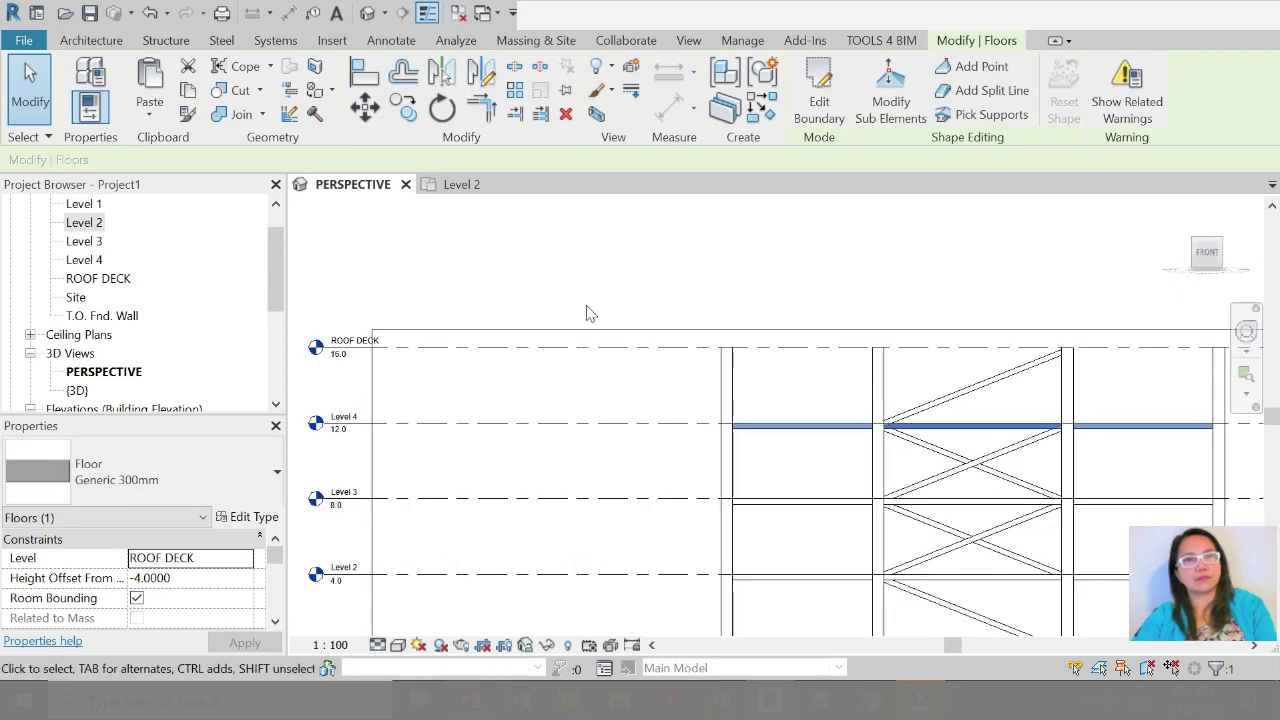
pyautogui.press('m')
pyautogui.press('v')
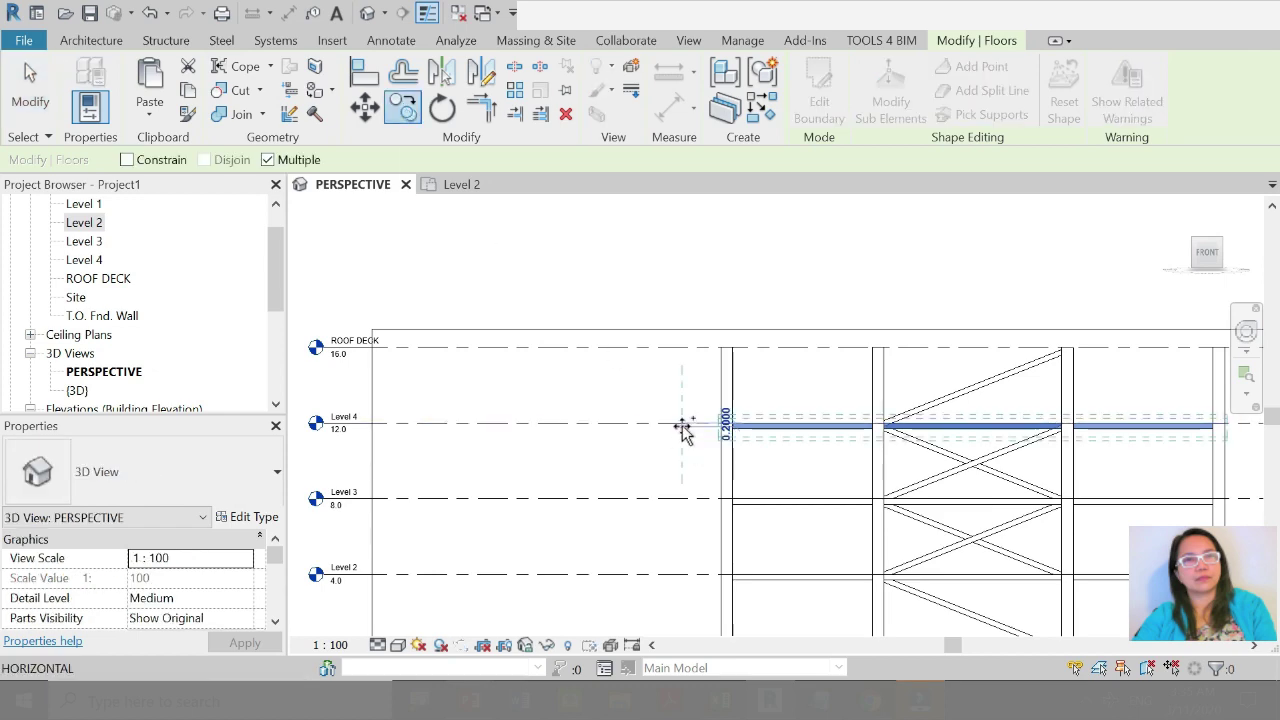
pyautogui.click(680, 358)
pyautogui.click(1046, 280)
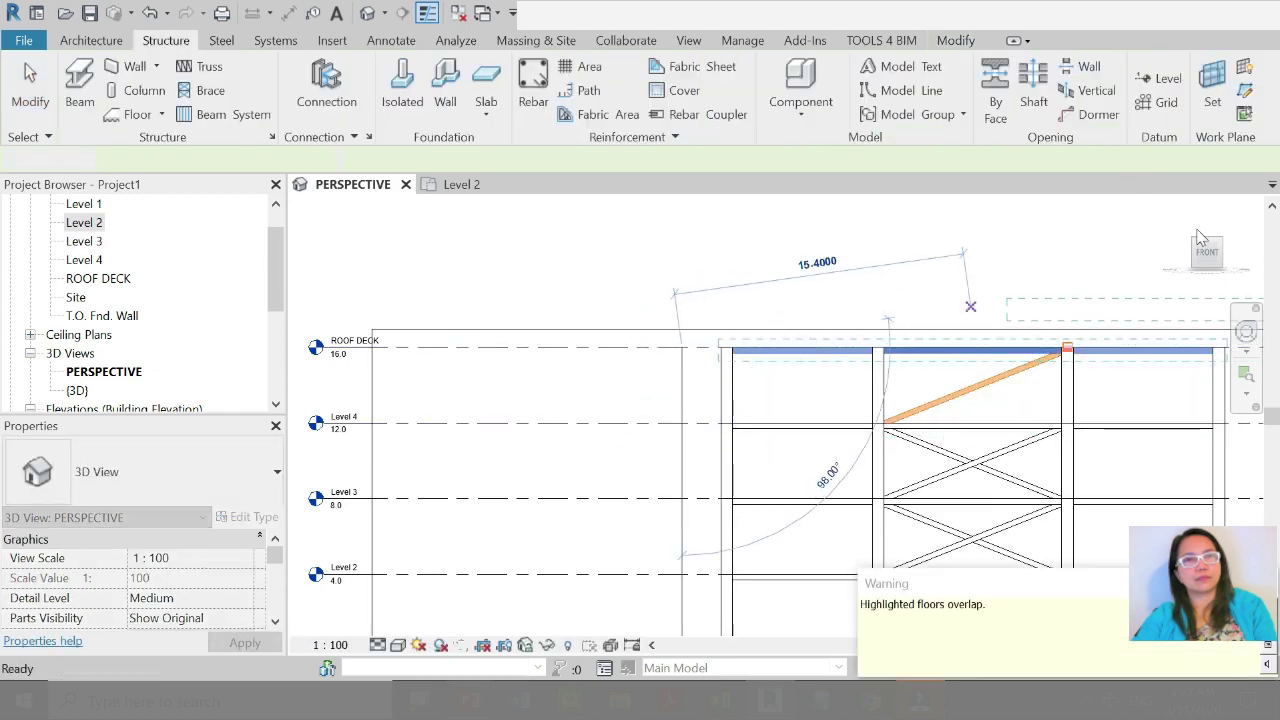
pyautogui.click(1207, 240)
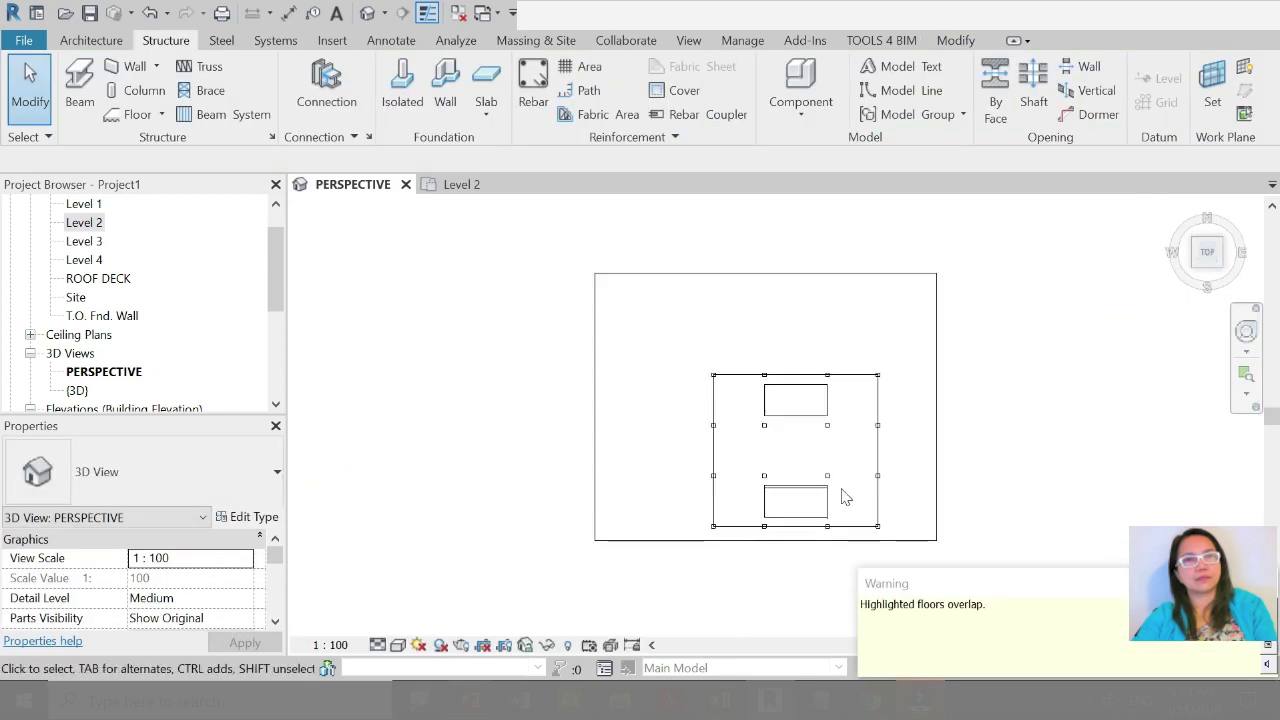
# Step: In the ROOF DECK plan, delete the lower opening's sketch lines and finish the floor edit
pyautogui.doubleClick(110, 279)
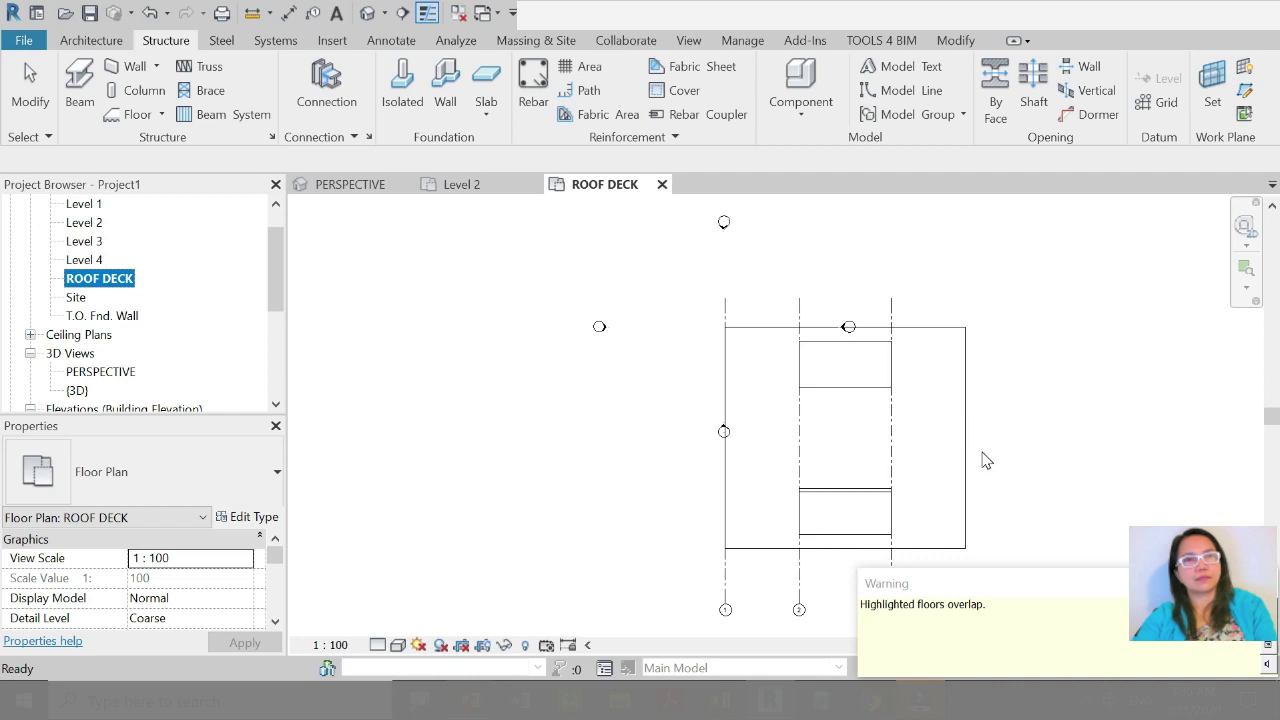
pyautogui.click(1045, 474)
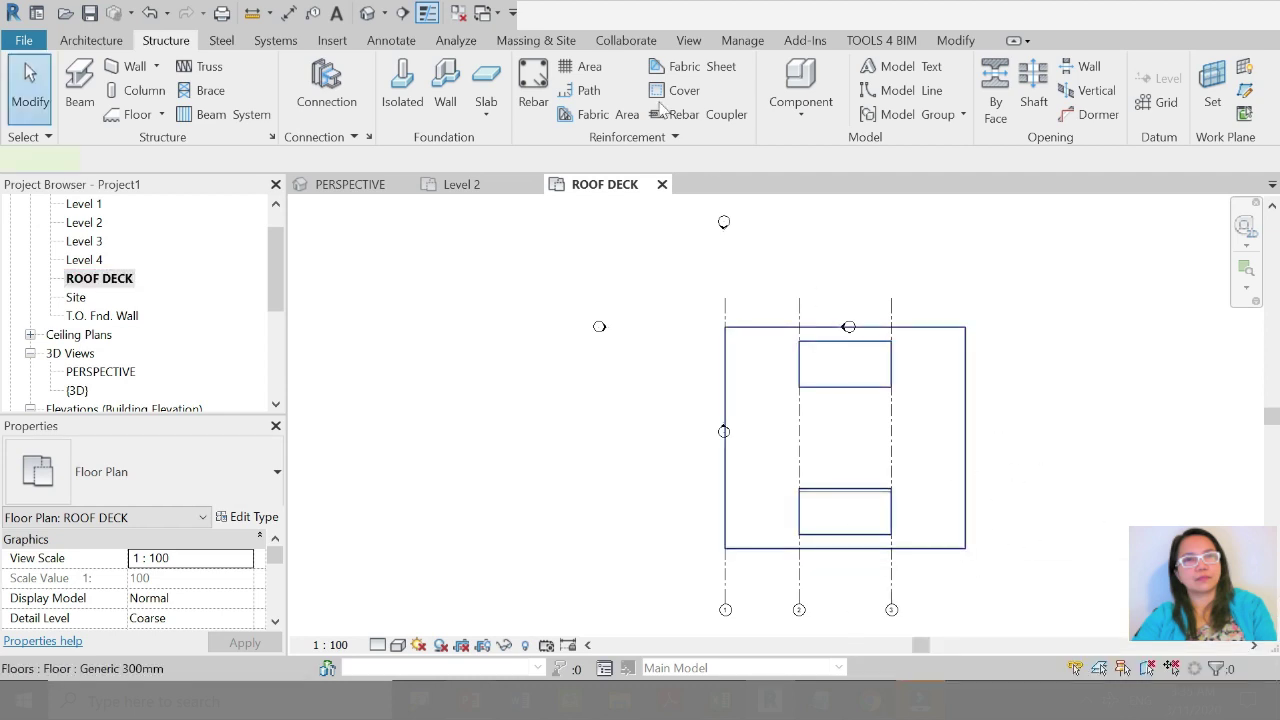
pyautogui.doubleClick(790, 488)
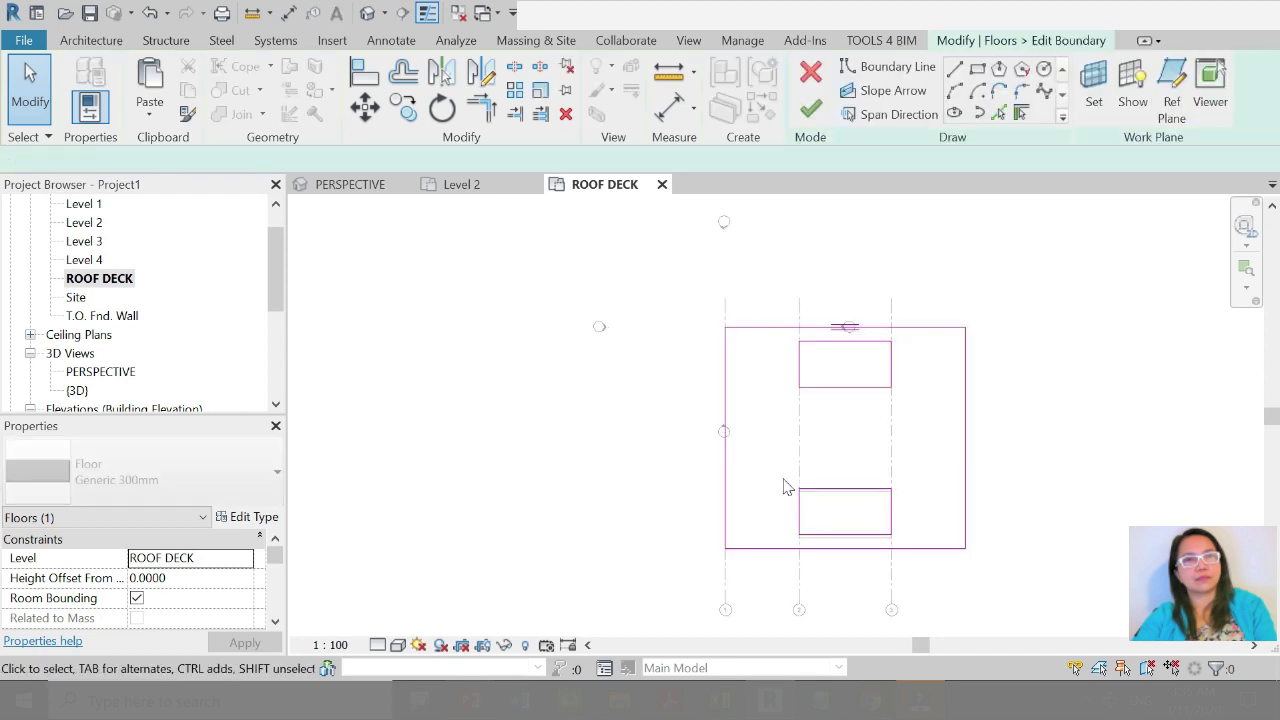
pyautogui.moveTo(912, 538); pyautogui.dragTo(918, 548)
pyautogui.press('Delete')
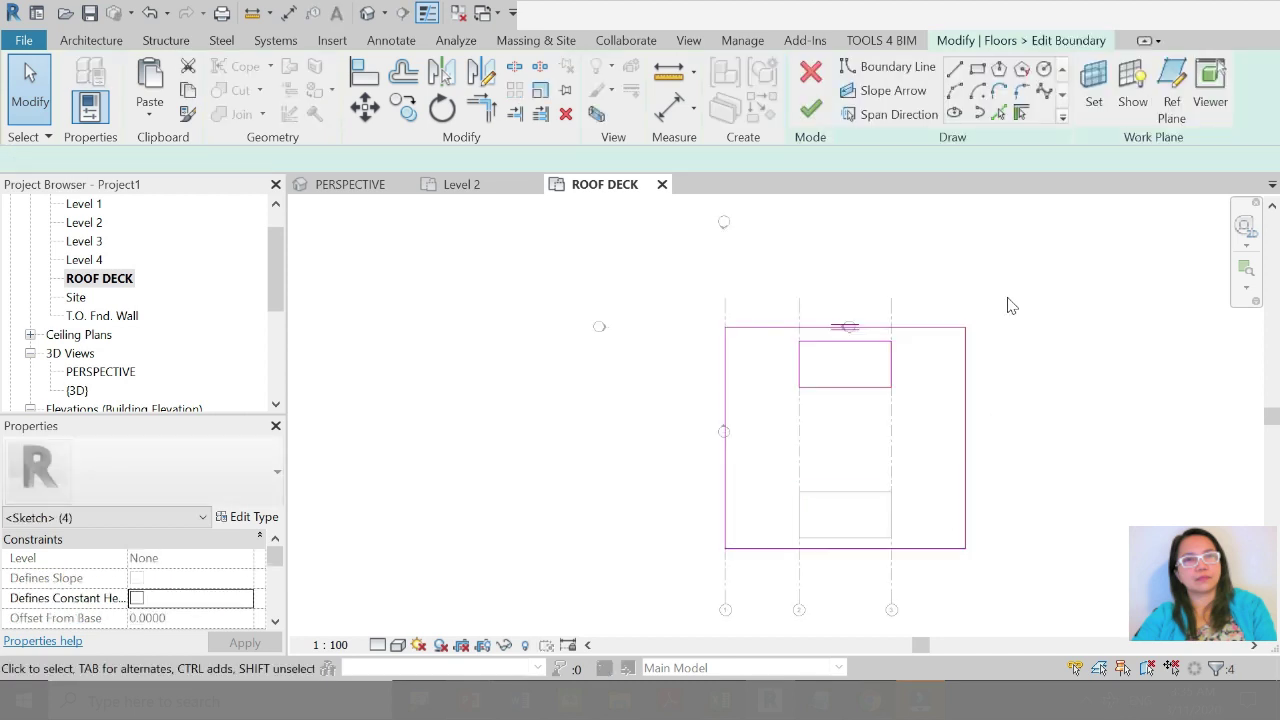
pyautogui.click(811, 109)
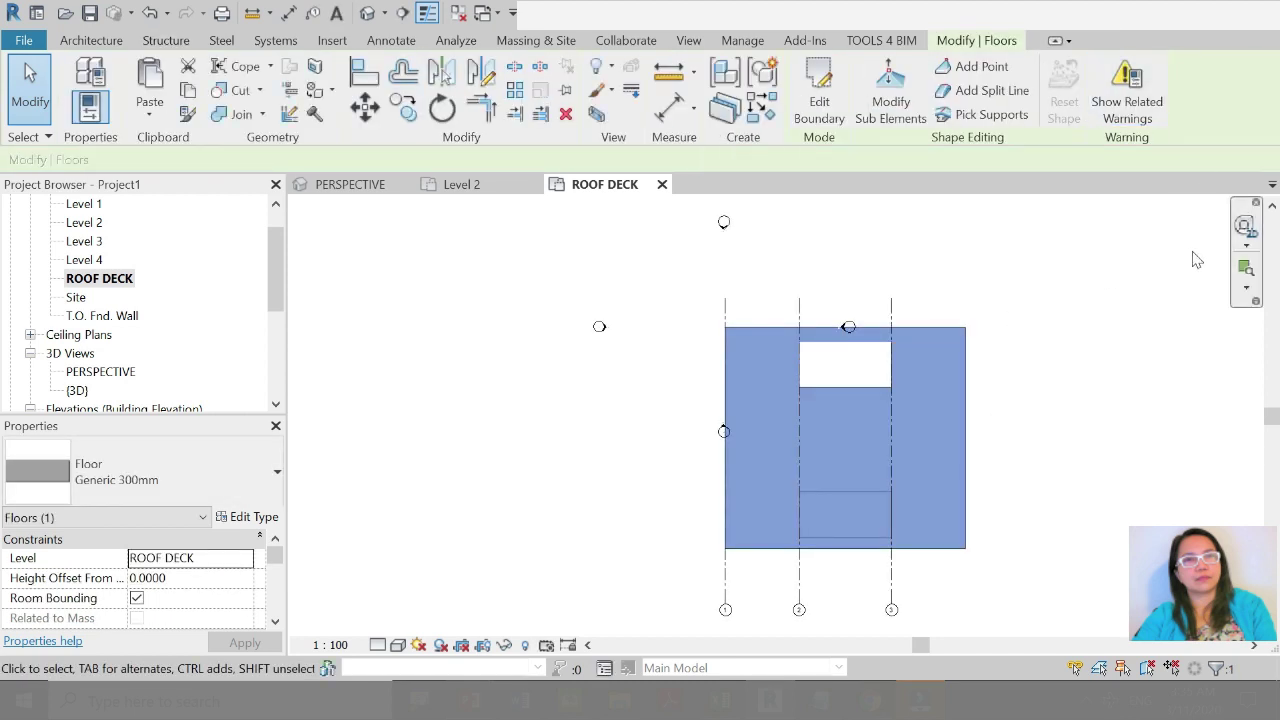
pyautogui.click(1115, 298)
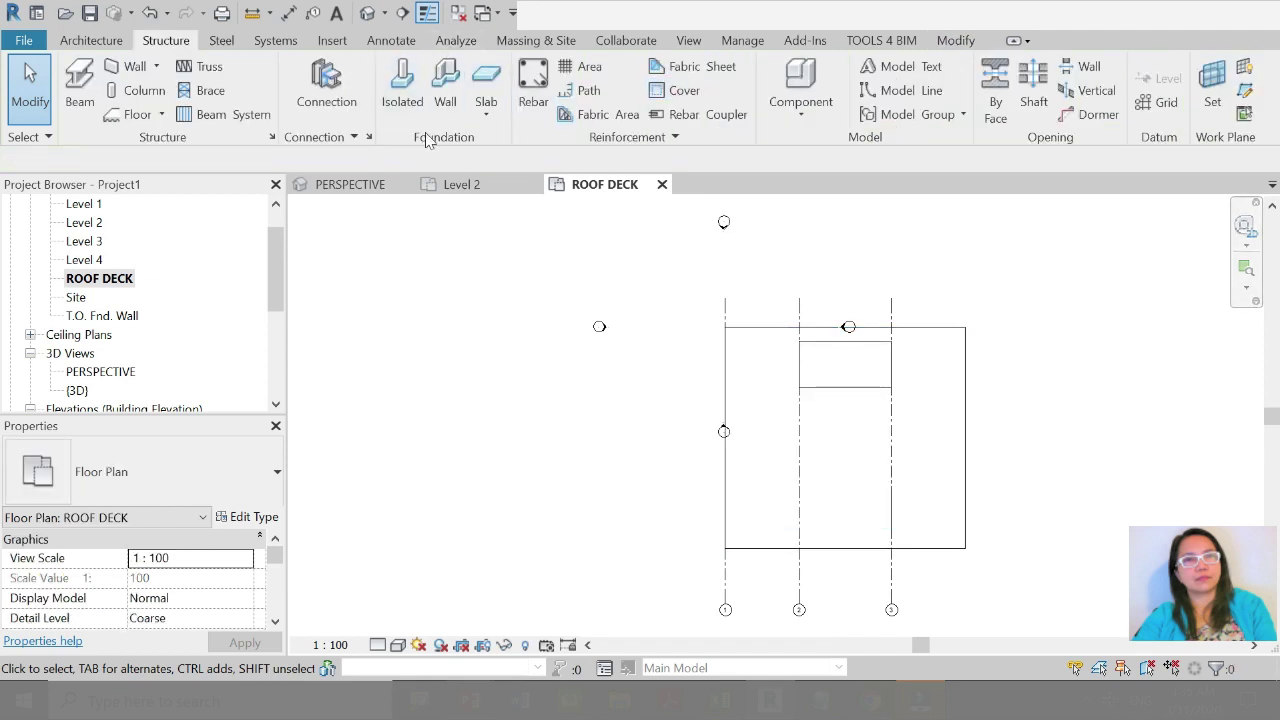
# Step: In PERSPECTIVE home view, pull the section box inward to cut the model
pyautogui.hotkey('ctrl', 'Tab')
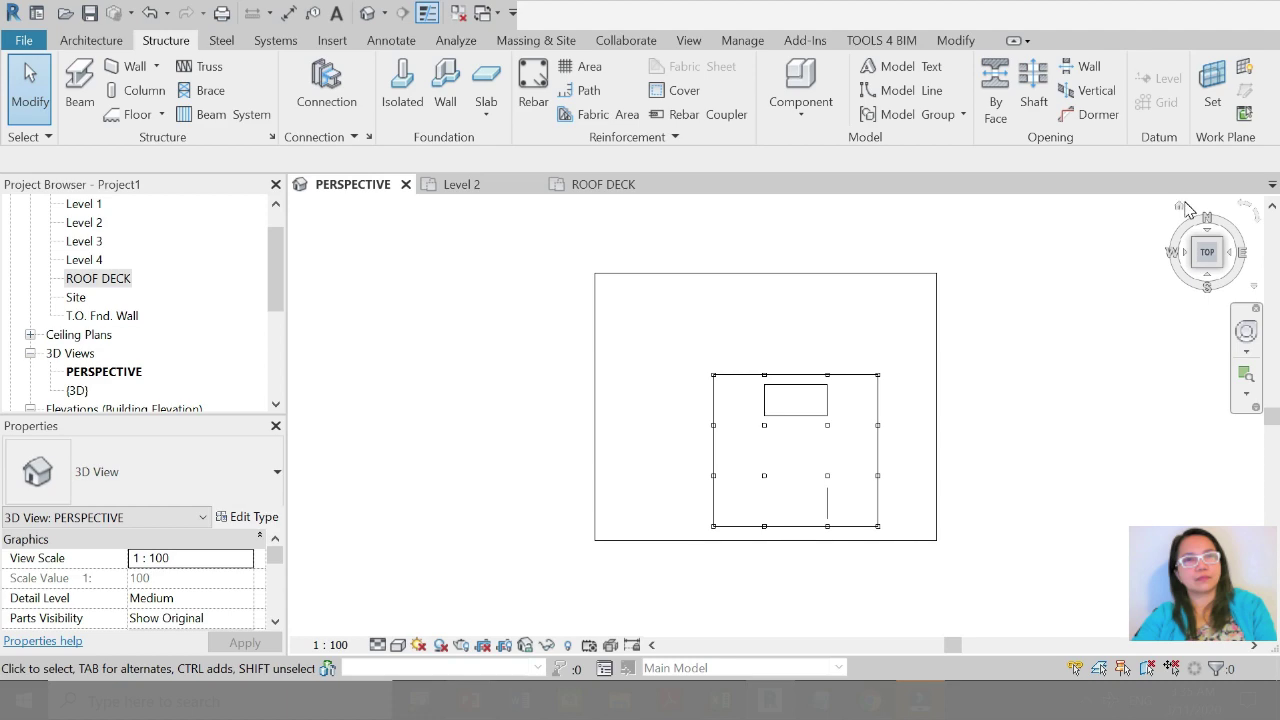
pyautogui.click(1180, 207)
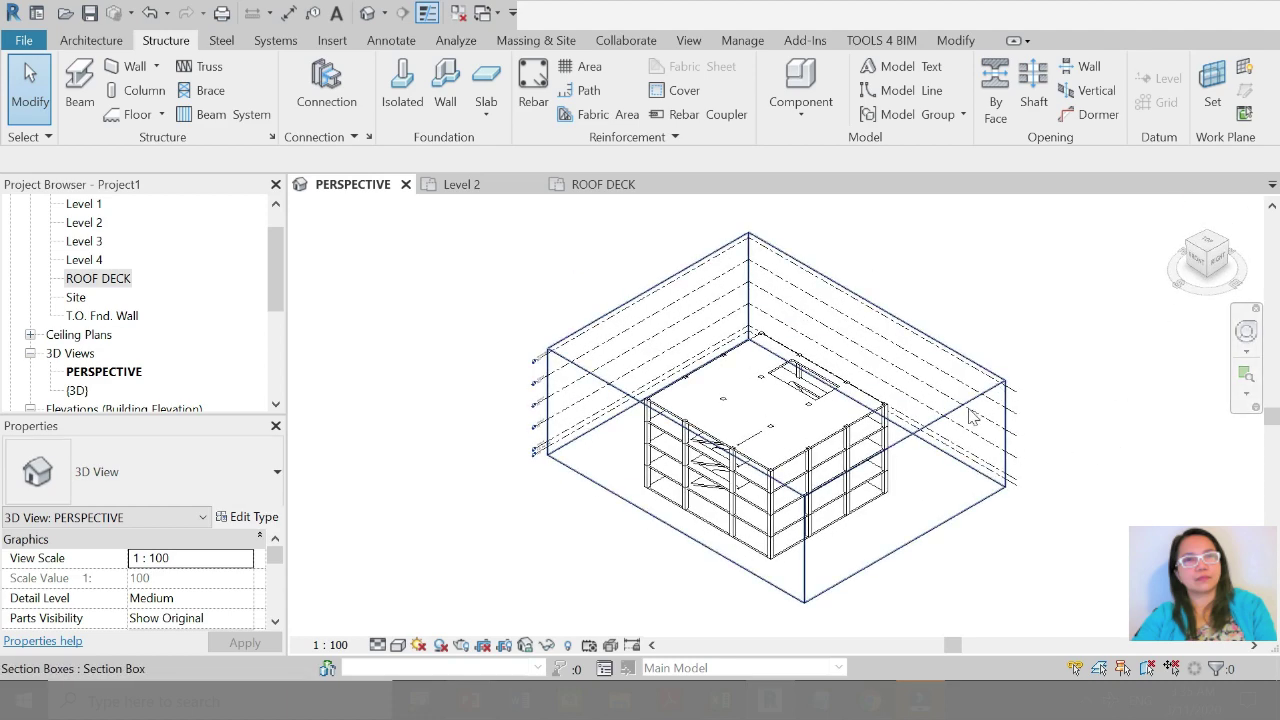
pyautogui.click(953, 483)
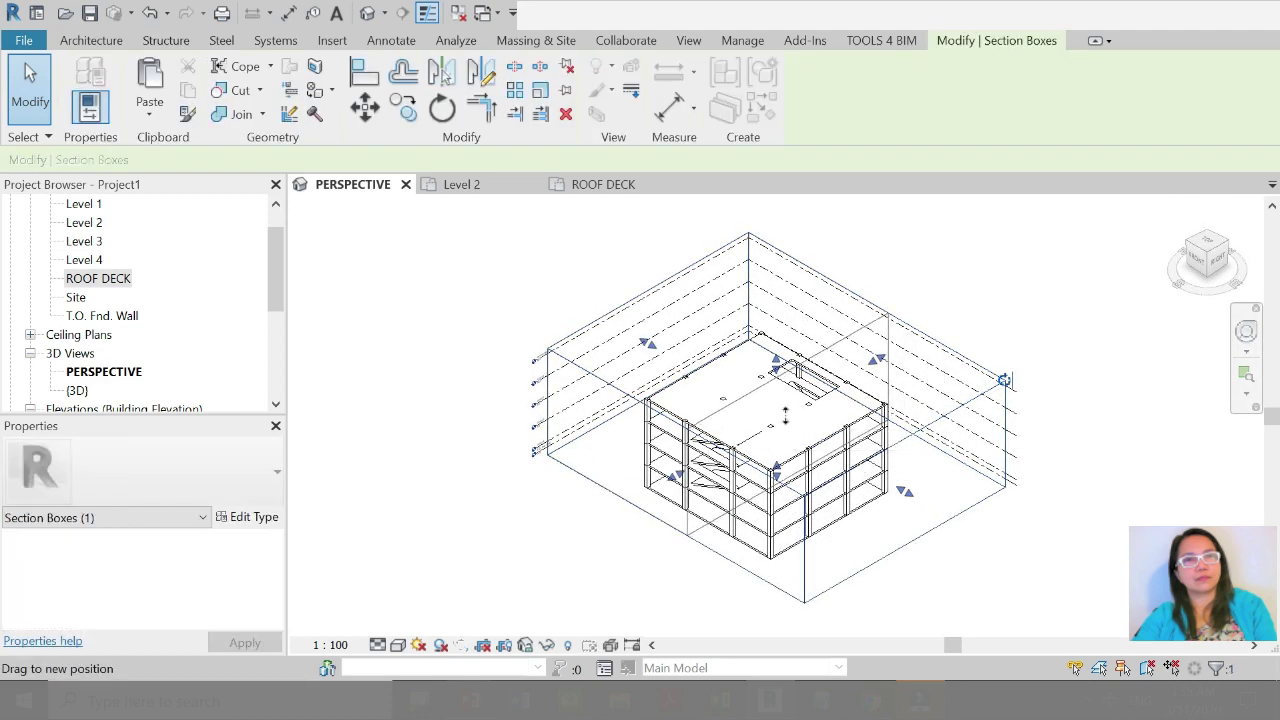
pyautogui.moveTo(905, 490); pyautogui.dragTo(866, 505)
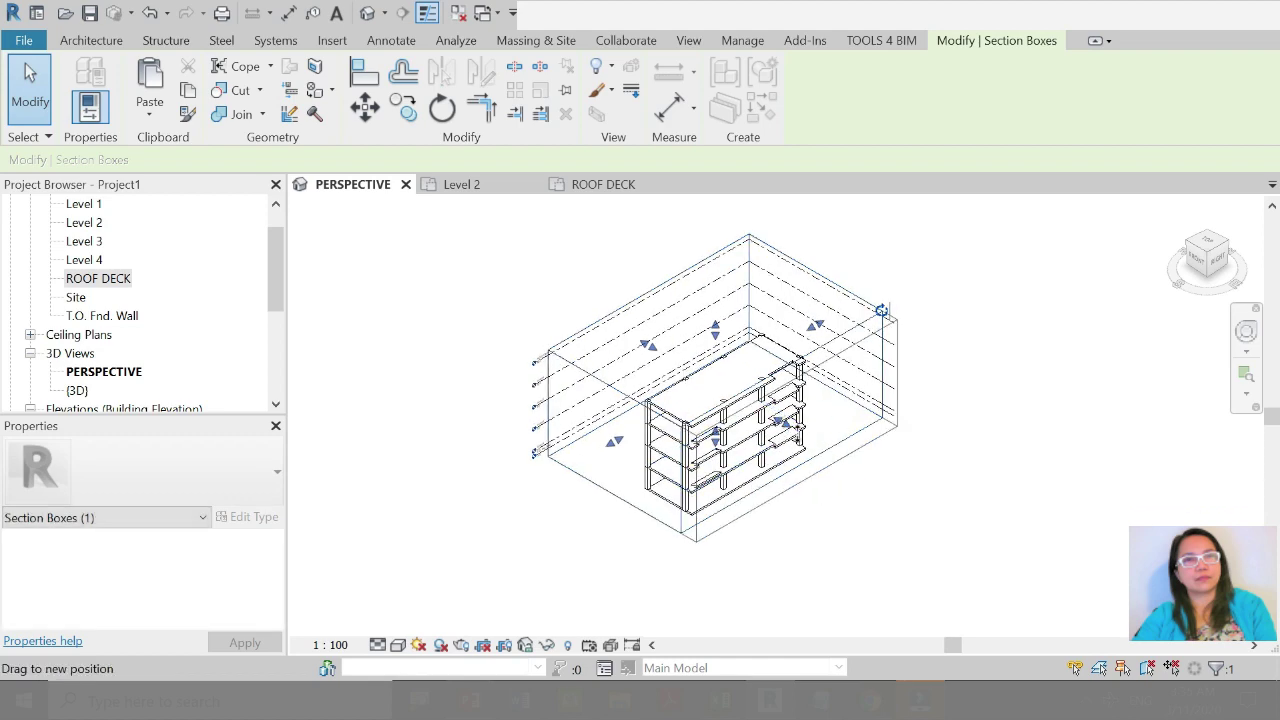
pyautogui.scroll(3, 850, 507)
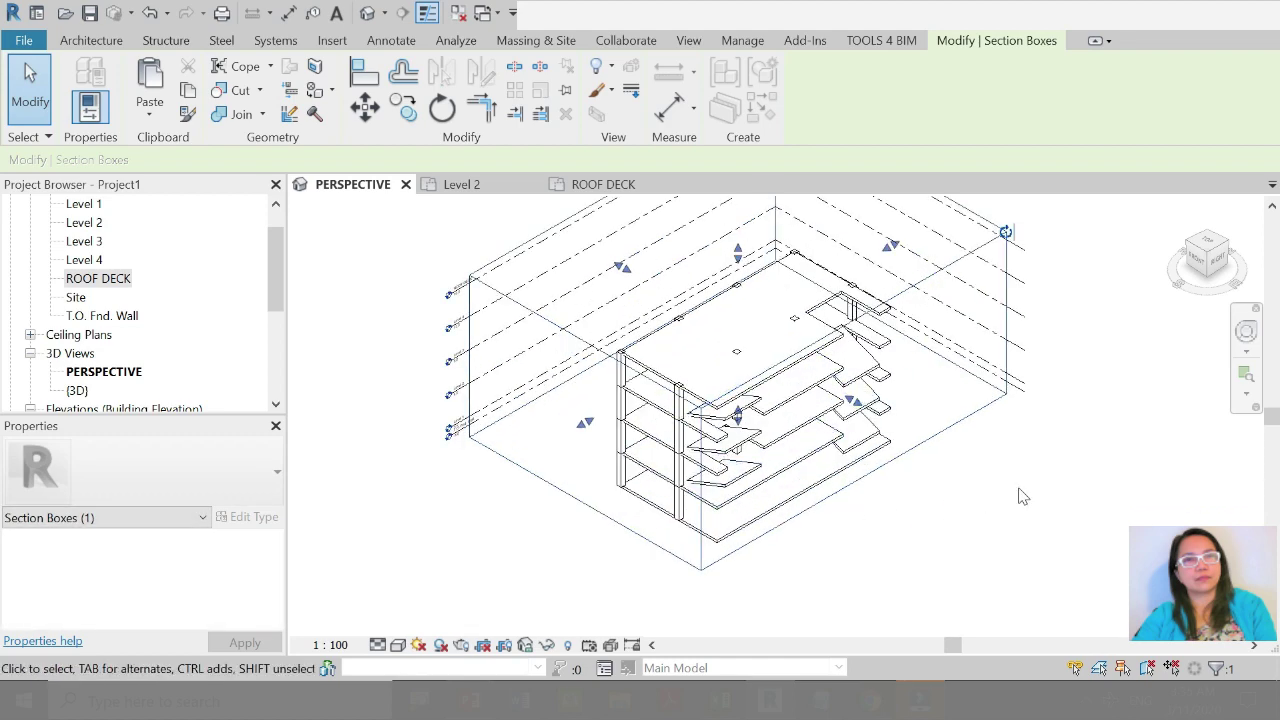
# Step: From the top view, shift and widen the section box to cover the floor
pyautogui.moveTo(1044, 502)
pyautogui.keyDown('shift'); pyautogui.mouseDown(button='middle')
pyautogui.moveTo(886, 543)
pyautogui.moveTo(760, 523)
pyautogui.moveTo(771, 371)
pyautogui.moveTo(761, 315)
pyautogui.moveTo(679, 332)
pyautogui.moveTo(663, 371)
pyautogui.moveTo(843, 380)
pyautogui.moveTo(1011, 440)
pyautogui.moveTo(1109, 440)
pyautogui.moveTo(631, 540)
pyautogui.moveTo(829, 583)
pyautogui.moveTo(776, 634)
pyautogui.mouseUp(button='middle'); pyautogui.keyUp('shift')
pyautogui.click(1210, 260)
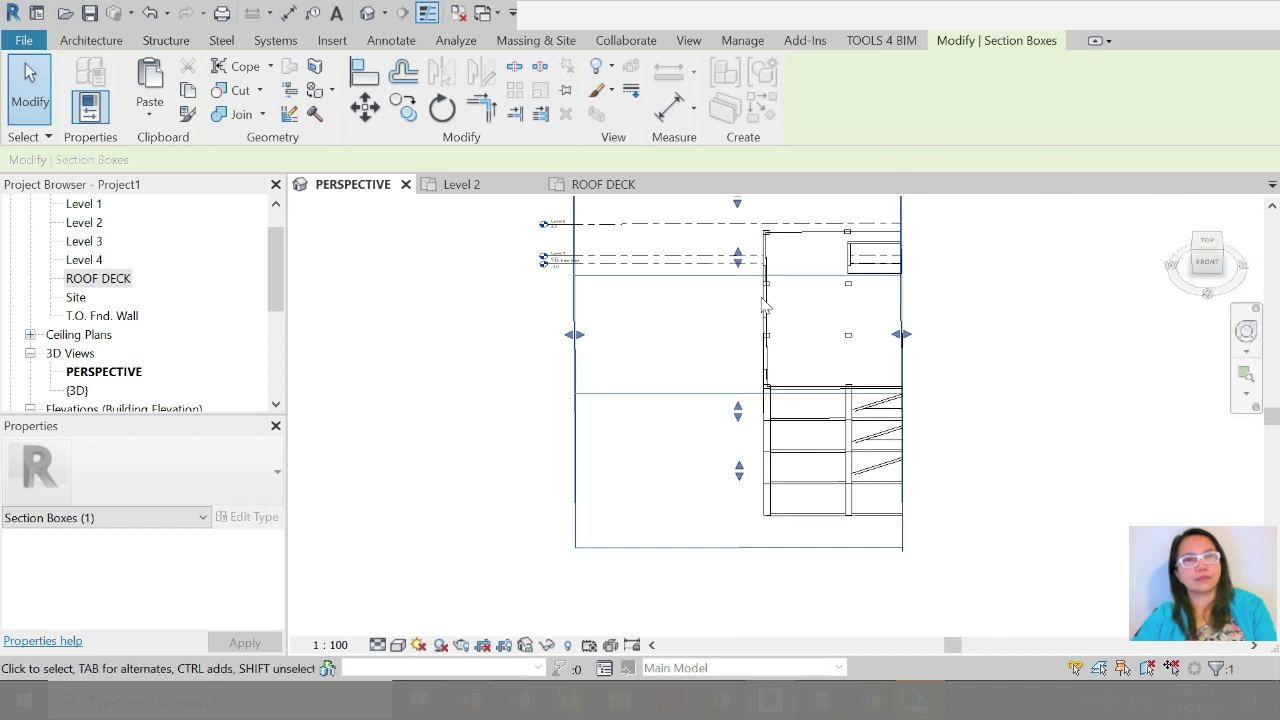
pyautogui.click(1207, 242)
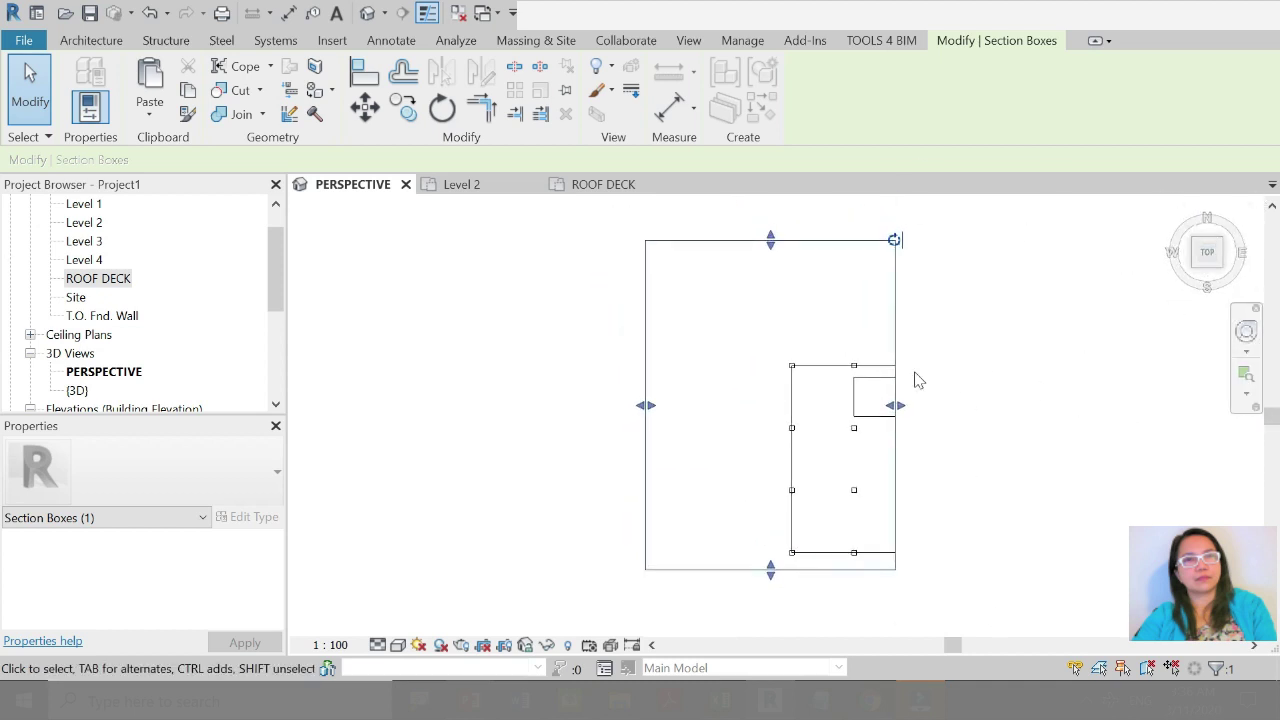
pyautogui.moveTo(856, 401); pyautogui.dragTo(1023, 417)
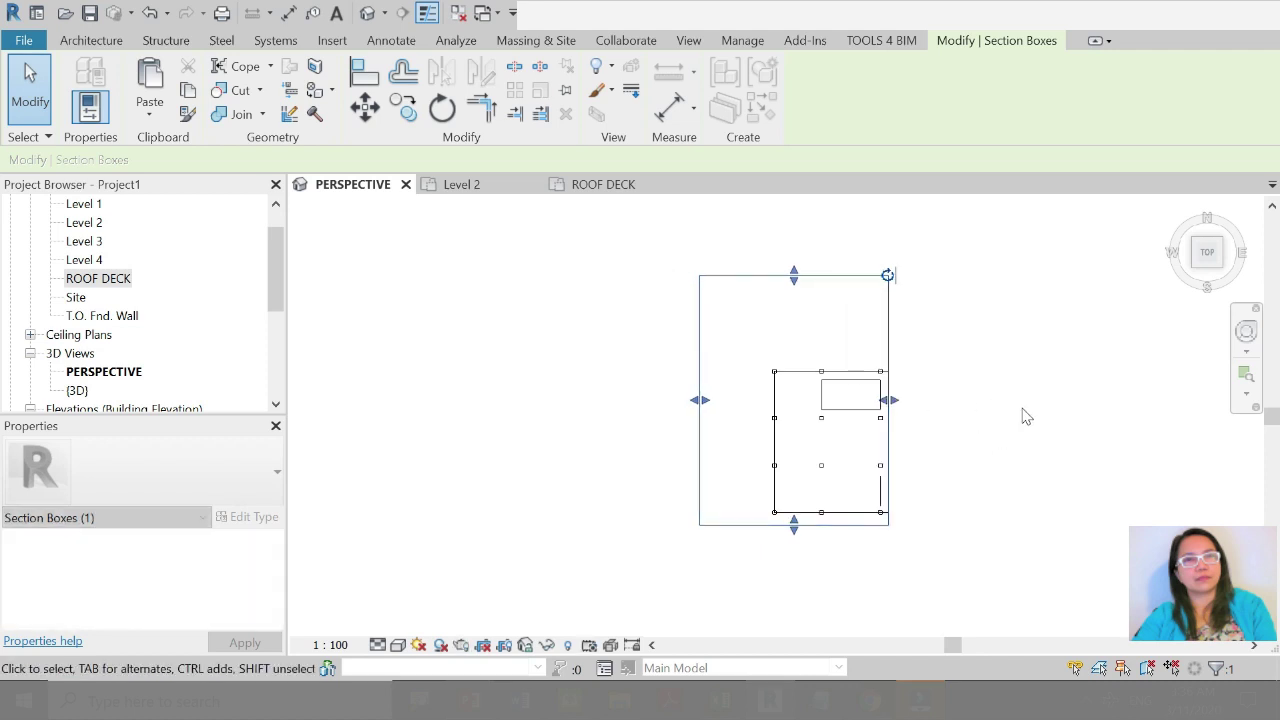
pyautogui.moveTo(888, 401); pyautogui.dragTo(960, 400)
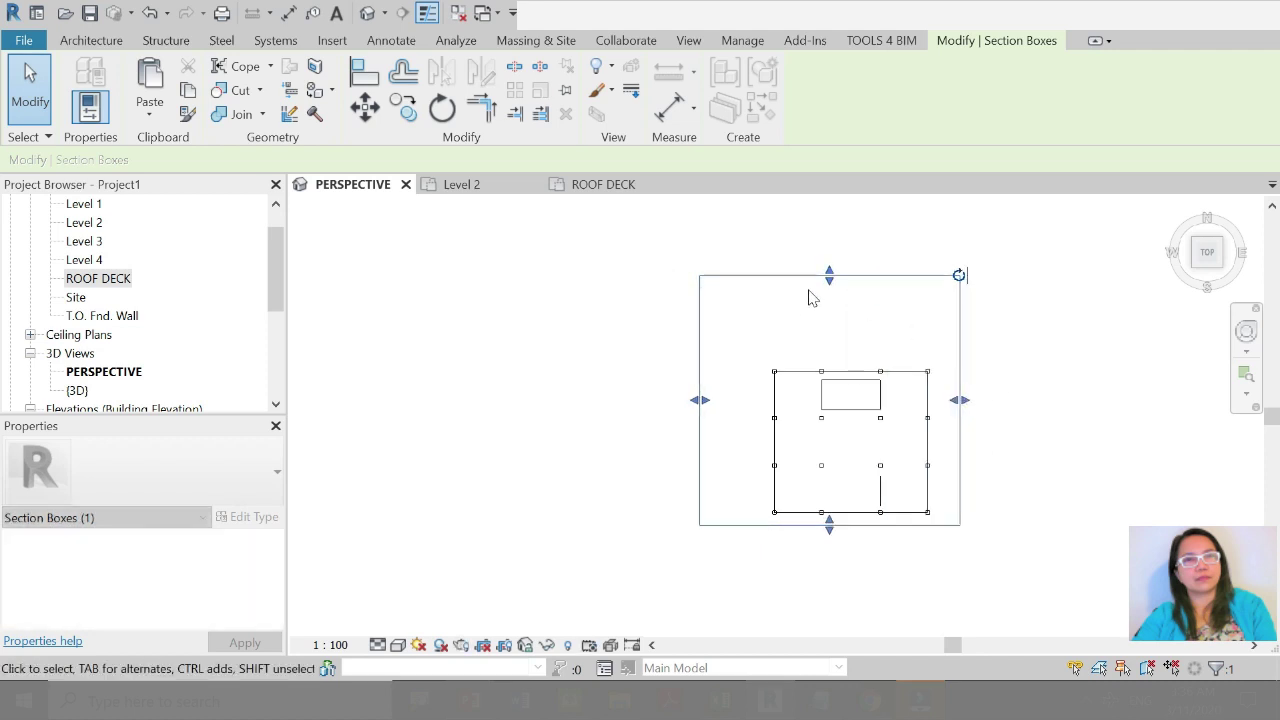
pyautogui.click(1043, 431)
# Step: Inspect the roof deck floor, then zoom back out of the view
pyautogui.scroll(3, 935, 392)
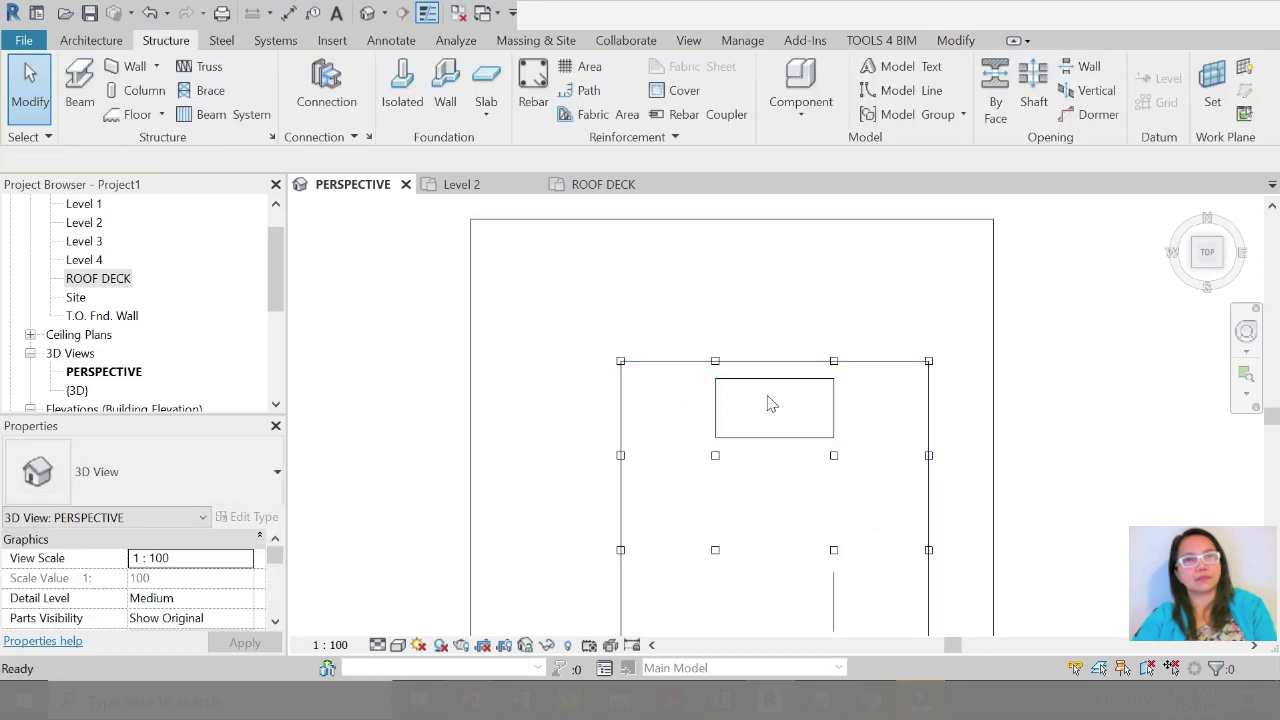
pyautogui.click(776, 398)
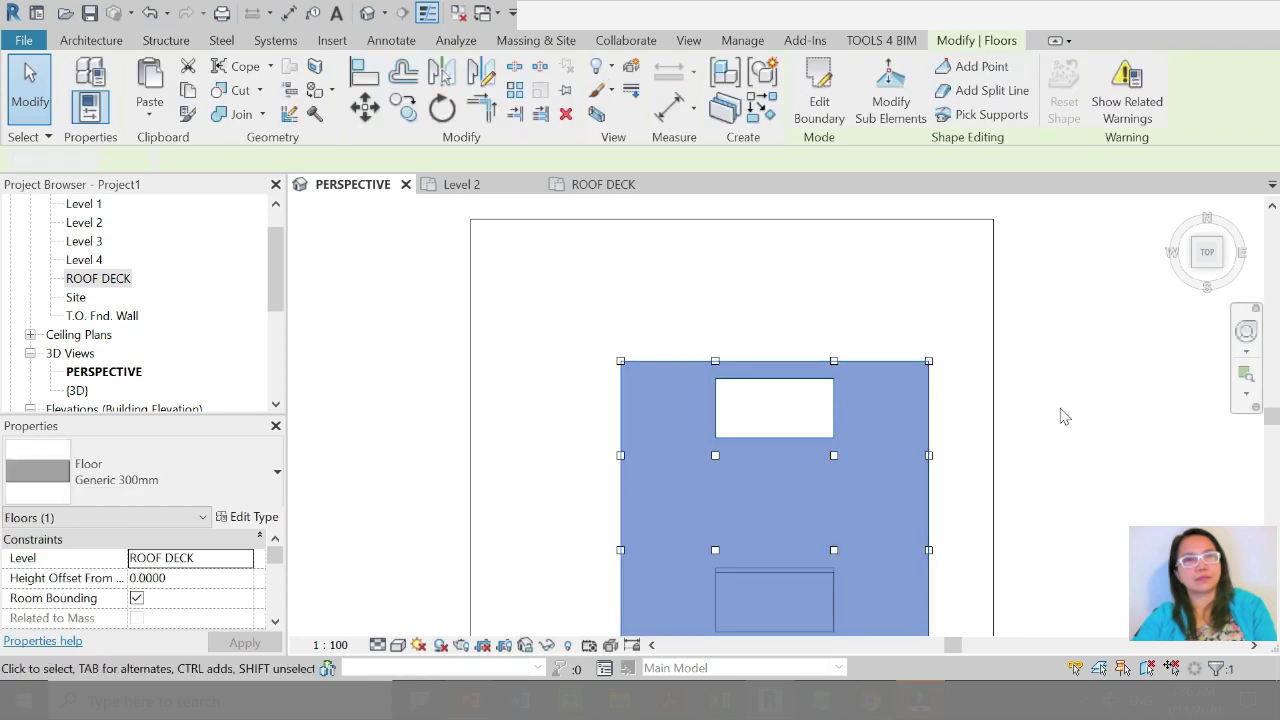
pyautogui.click(1064, 416)
pyautogui.scroll(-2, 750, 337)
pyautogui.scroll(-1, 750, 337)
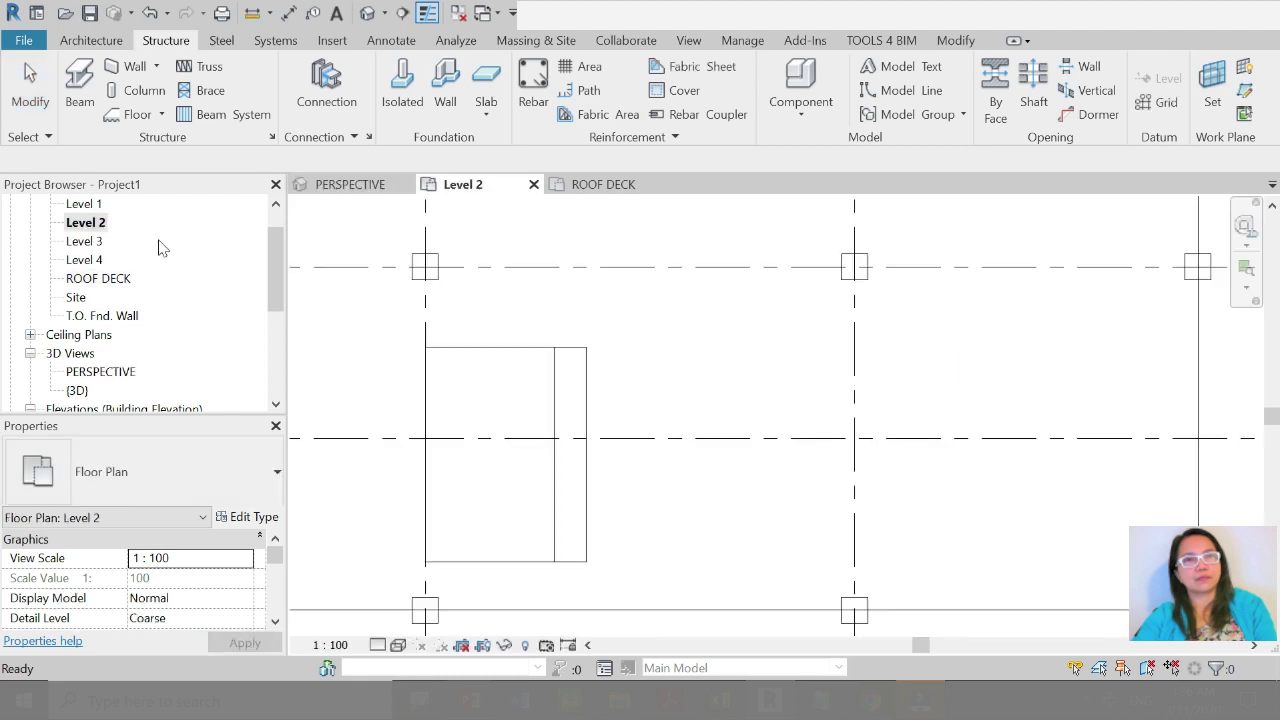
pyautogui.scroll(-2, 720, 390)
pyautogui.scroll(-2, 650, 445)
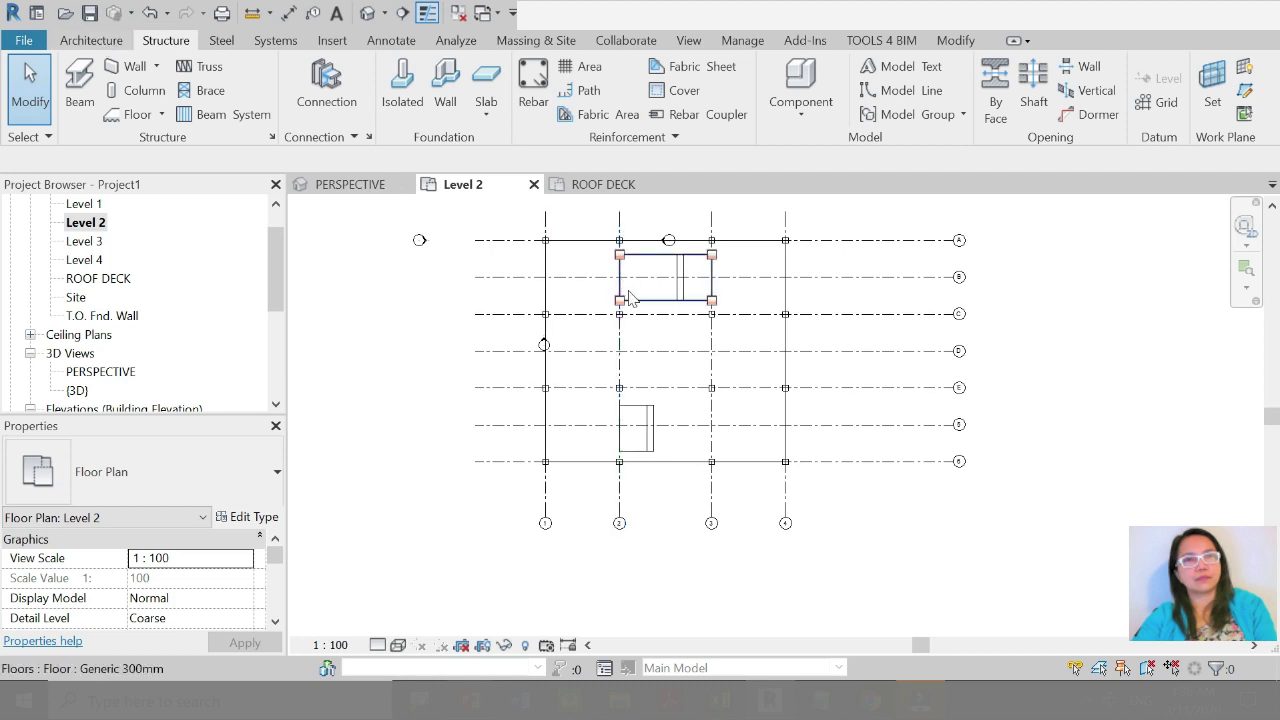
# Step: Place an aligned dimension string above grids 1–4 reading 8.0, 10.0, 8.0
pyautogui.scroll(-2, 740, 365)
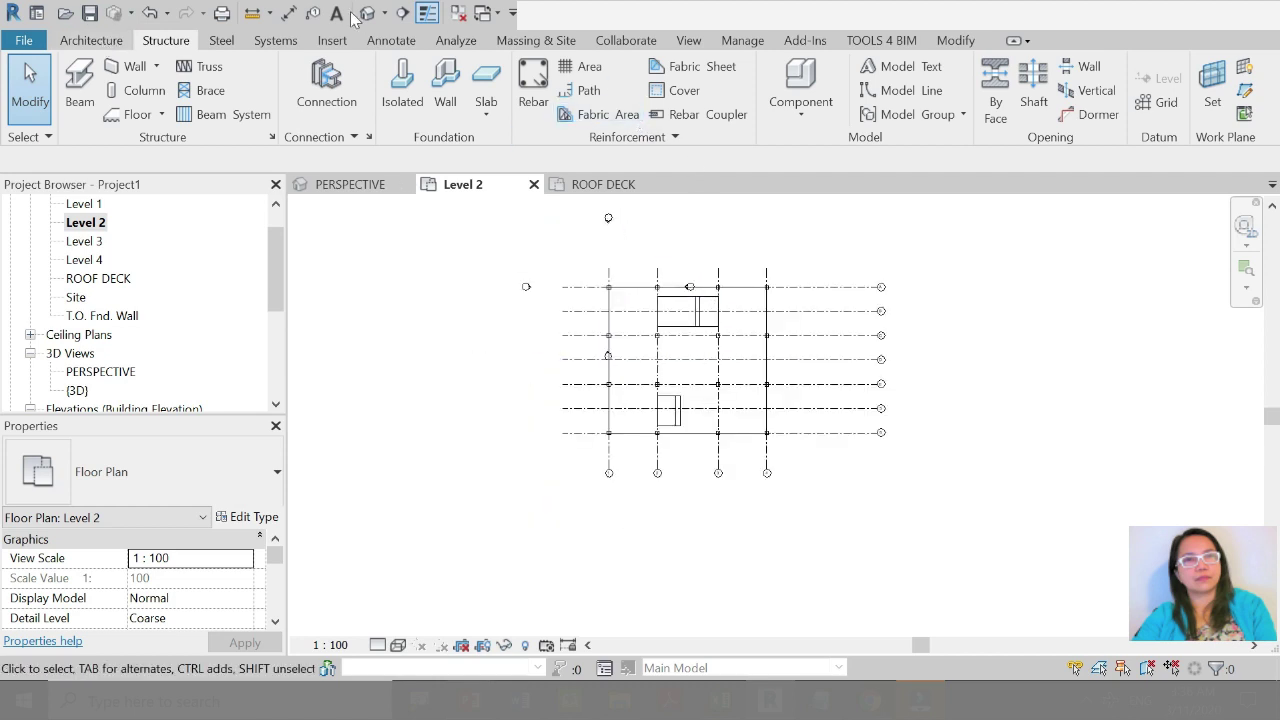
pyautogui.press('d')
pyautogui.press('i')
pyautogui.click(612, 273)
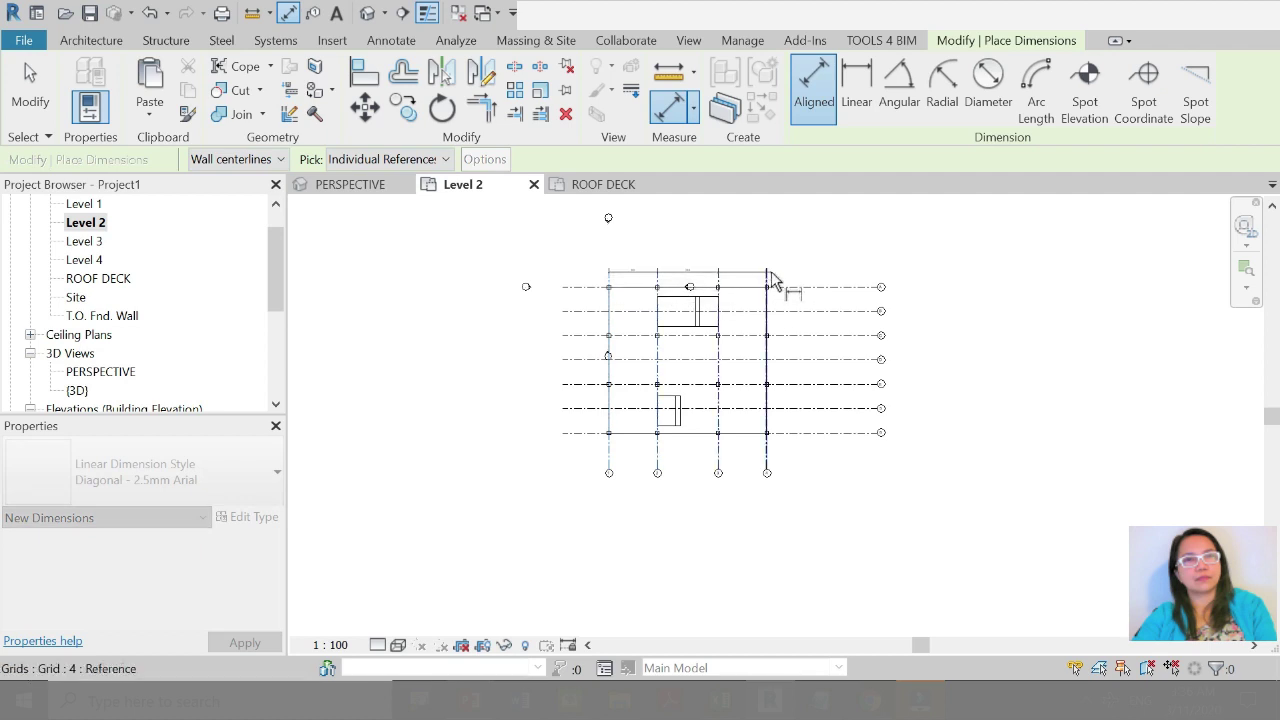
pyautogui.scroll(1, 773, 252)
pyautogui.scroll(2, 788, 272)
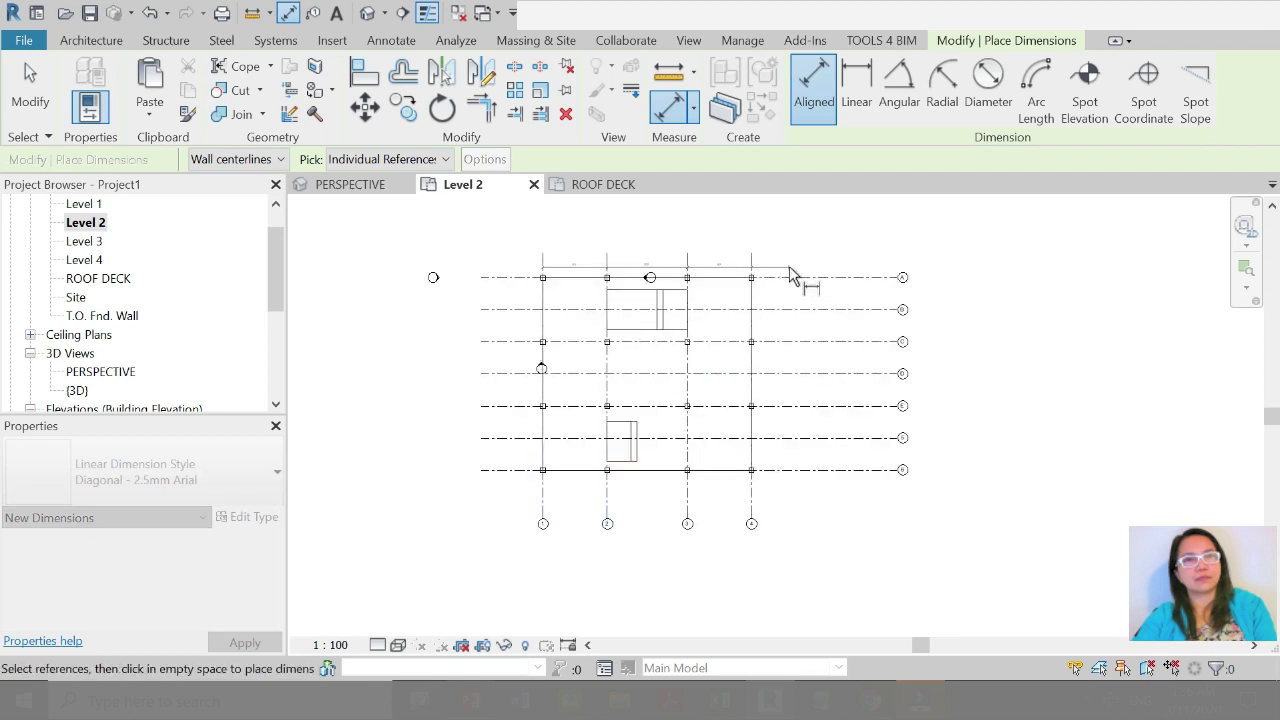
pyautogui.click(790, 272)
# Step: Add a vertical dimension string beside the lettered grids down to F, showing 4.0 spacings
pyautogui.click(826, 281)
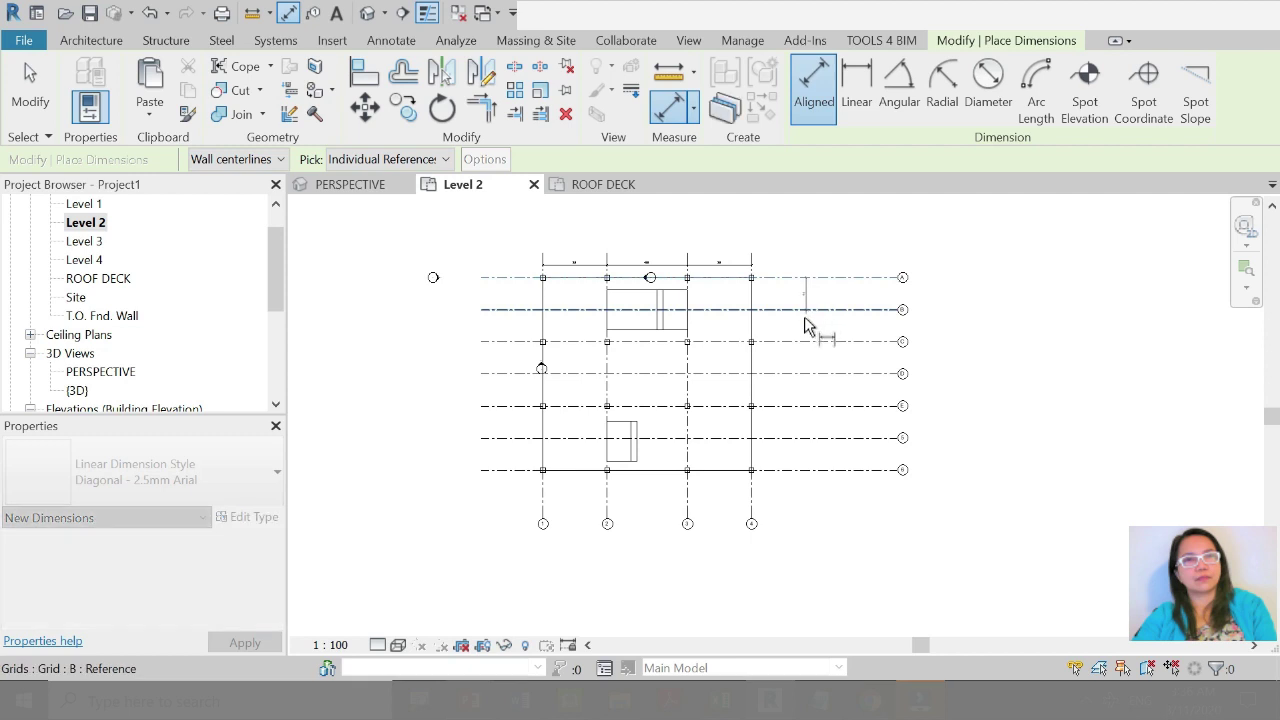
pyautogui.click(786, 374)
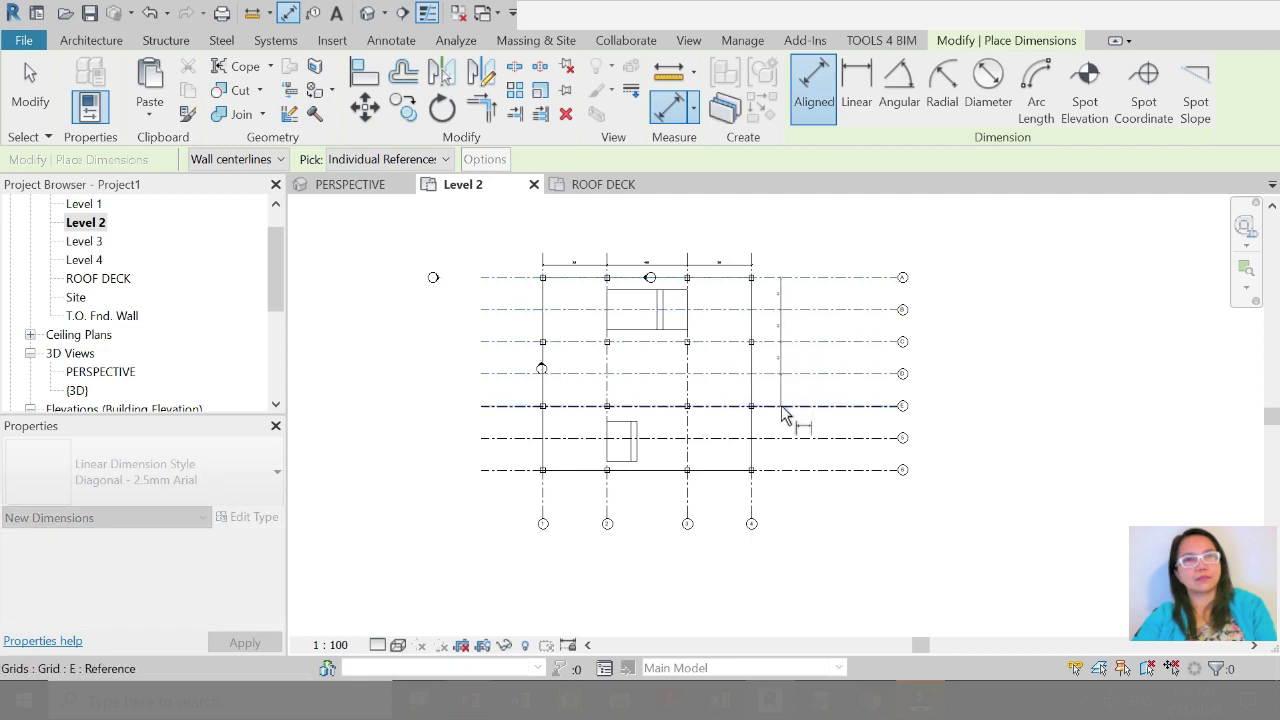
pyautogui.click(789, 406)
pyautogui.click(776, 470)
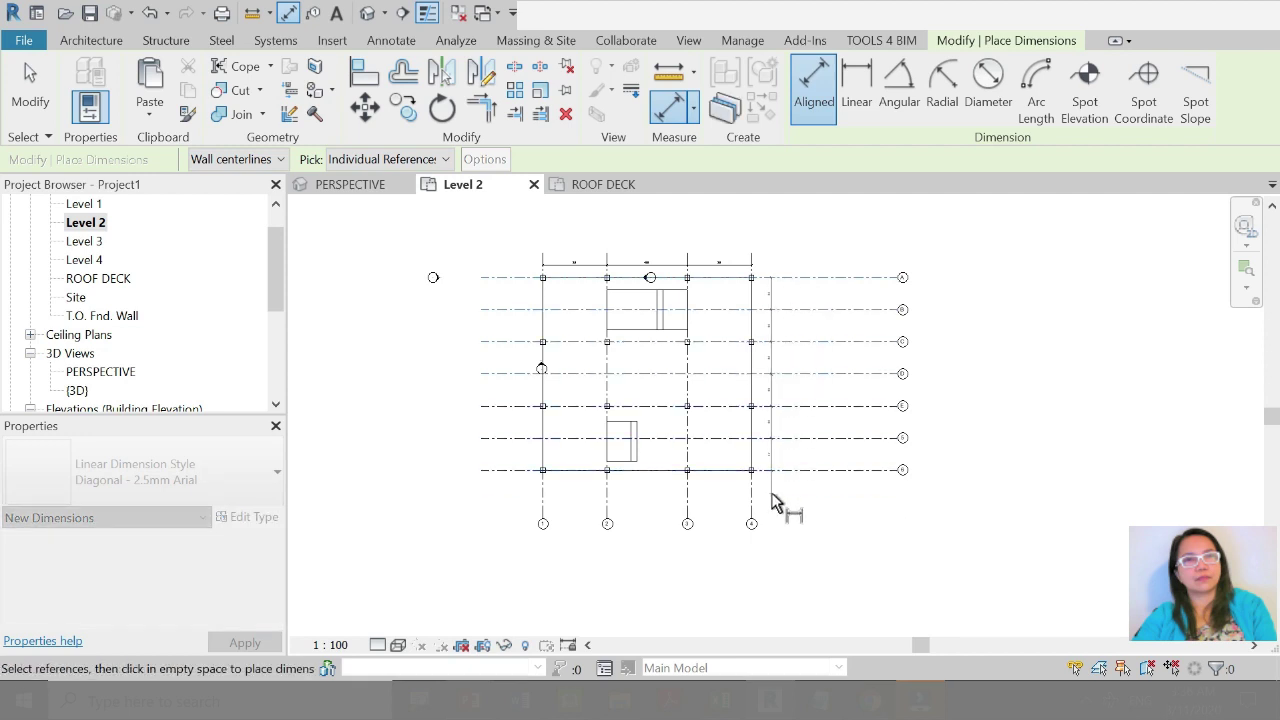
pyautogui.scroll(3, 838, 503)
pyautogui.scroll(1, 894, 400)
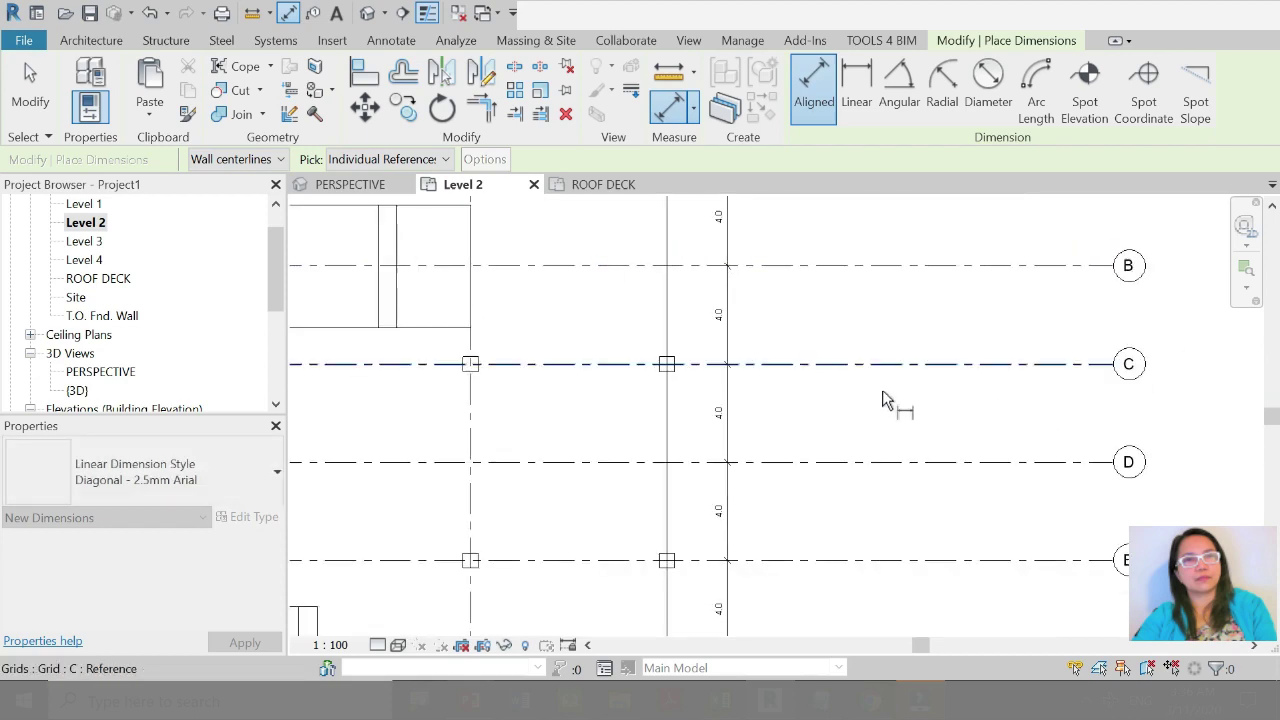
pyautogui.scroll(-2, 714, 286)
pyautogui.scroll(3, 513, 280)
pyautogui.scroll(-1, 560, 285)
pyautogui.scroll(-1, 609, 298)
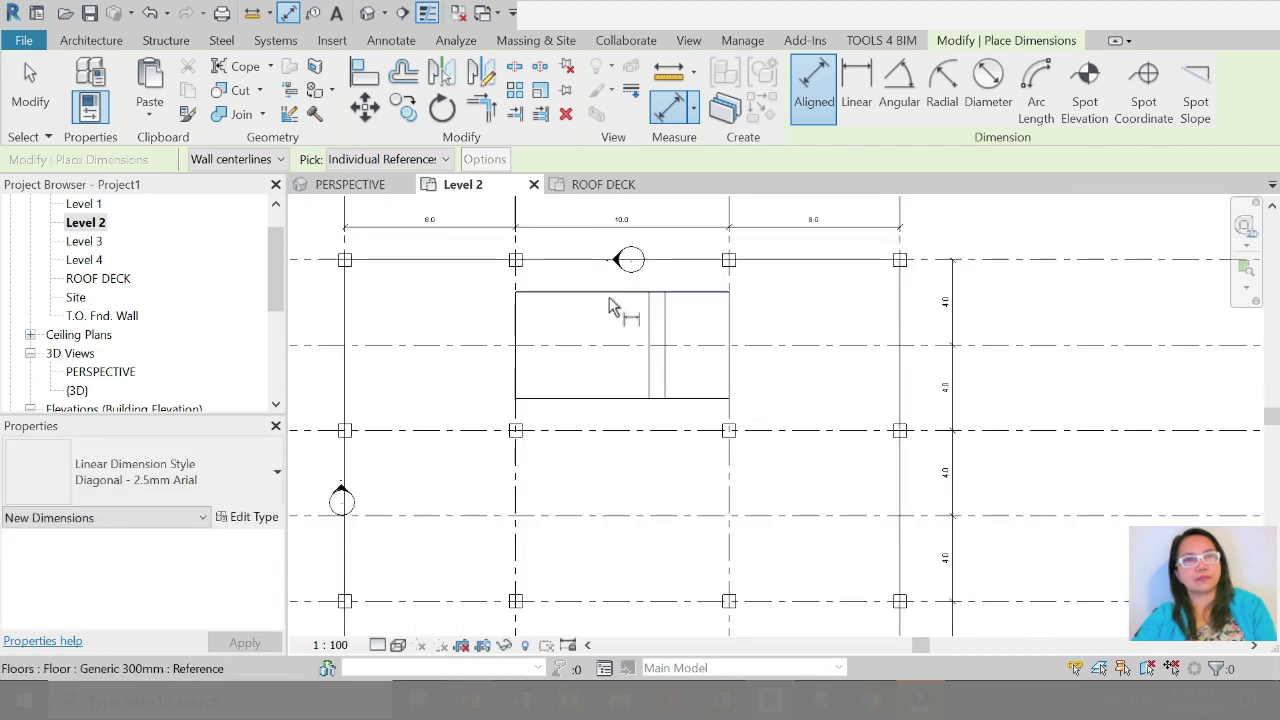
pyautogui.press('Escape')
pyautogui.press('Escape')
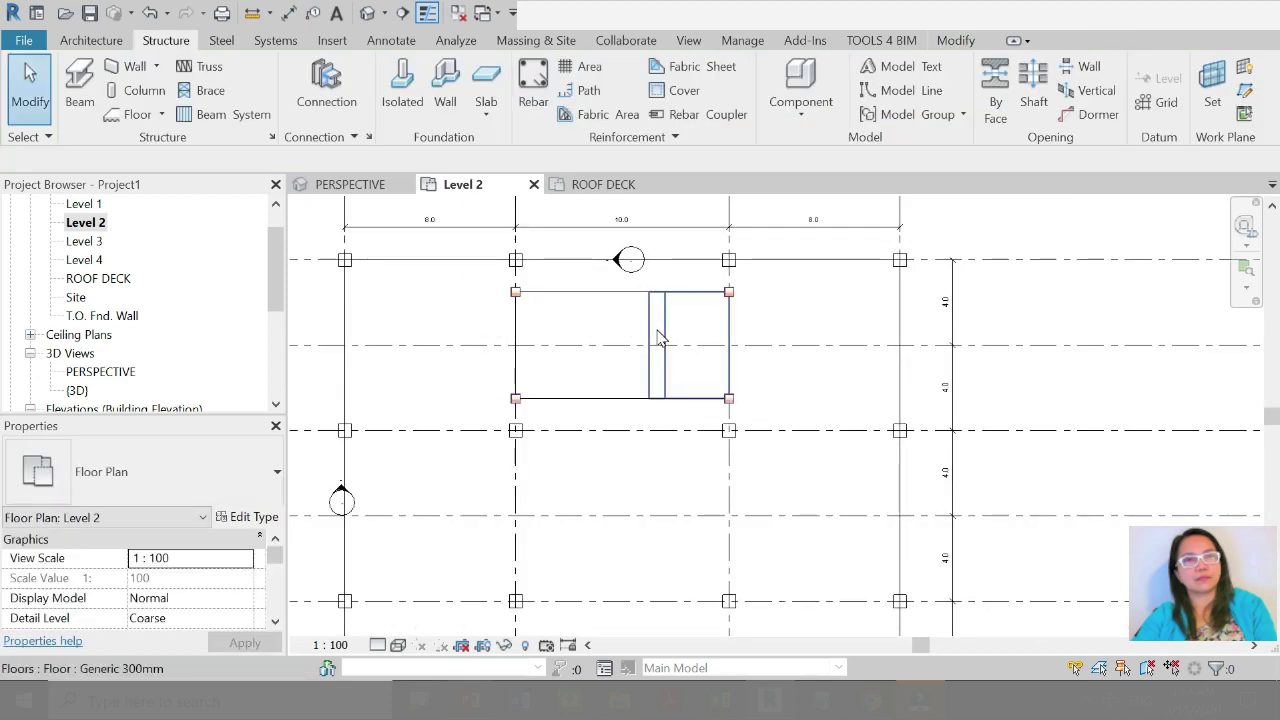
# Step: Select the landing floor in the upper opening and enter its boundary sketch
pyautogui.click(655, 335)
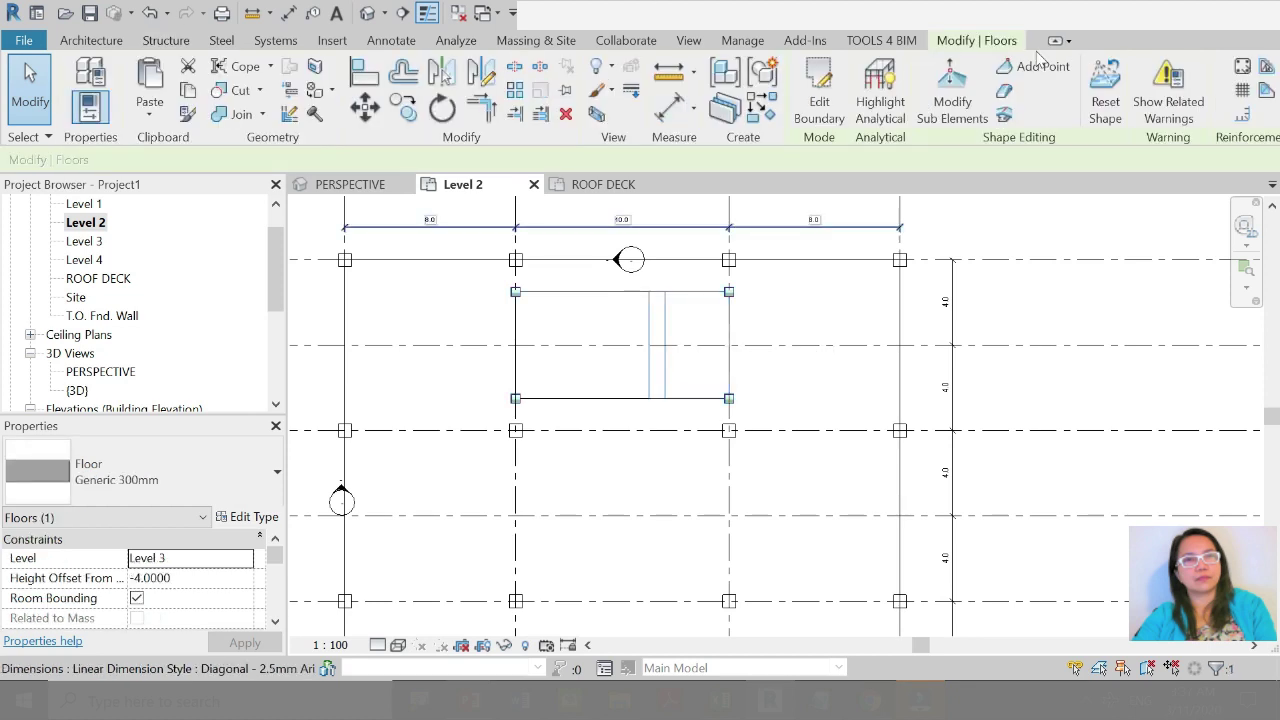
pyautogui.click(820, 100)
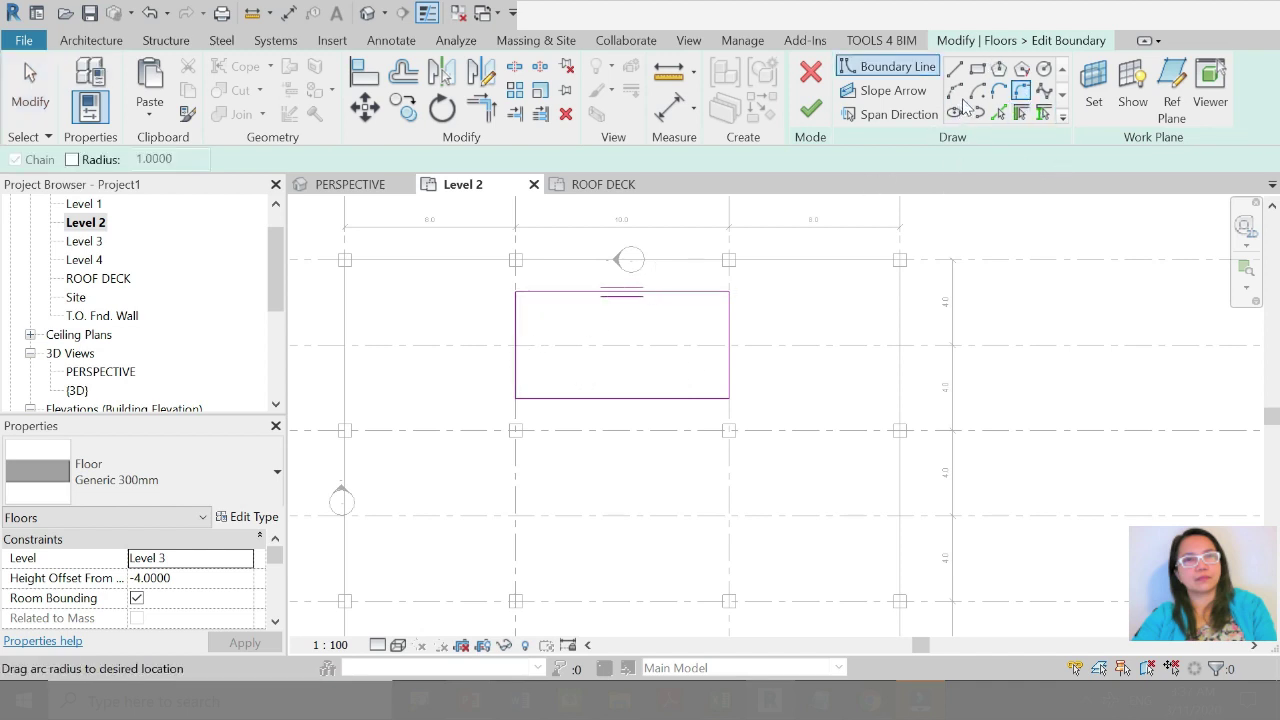
pyautogui.press('Escape')
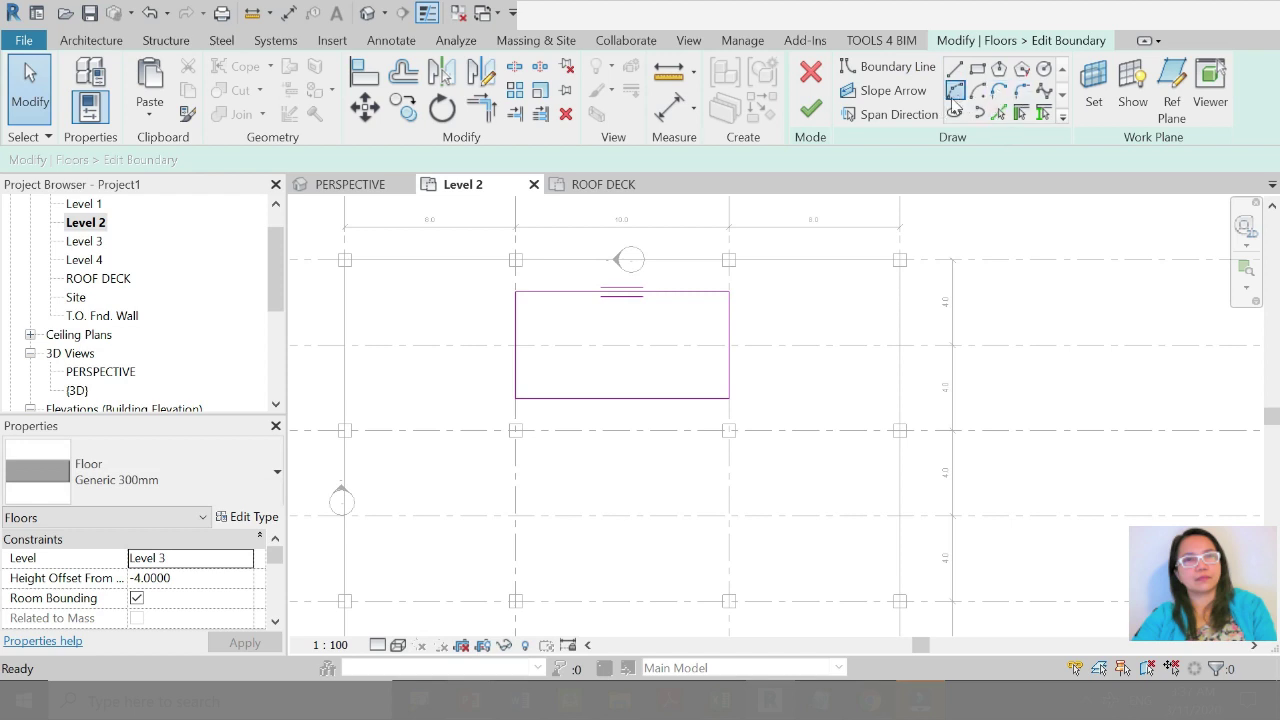
# Step: Draw an arc at the top-left corner and trim the top edge back to it
pyautogui.press('Return')
pyautogui.click(516, 331)
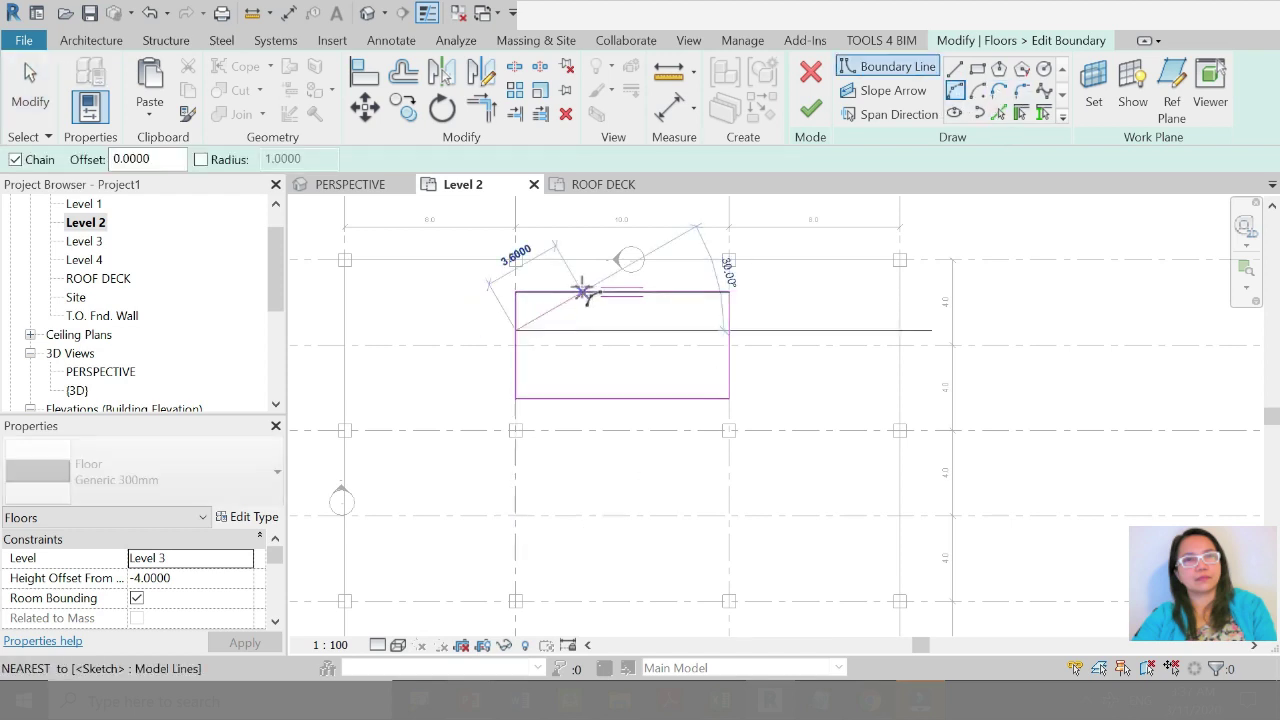
pyautogui.click(580, 287)
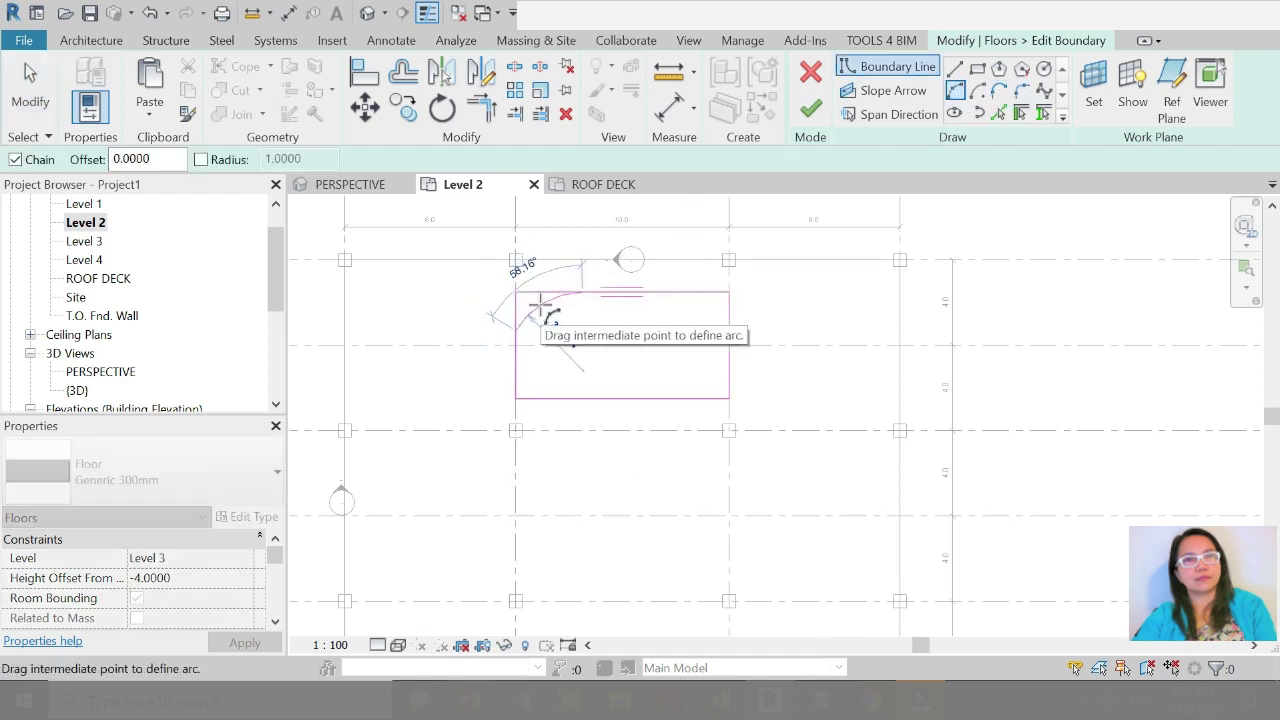
pyautogui.click(540, 305)
pyautogui.press('Escape')
pyautogui.press('Escape')
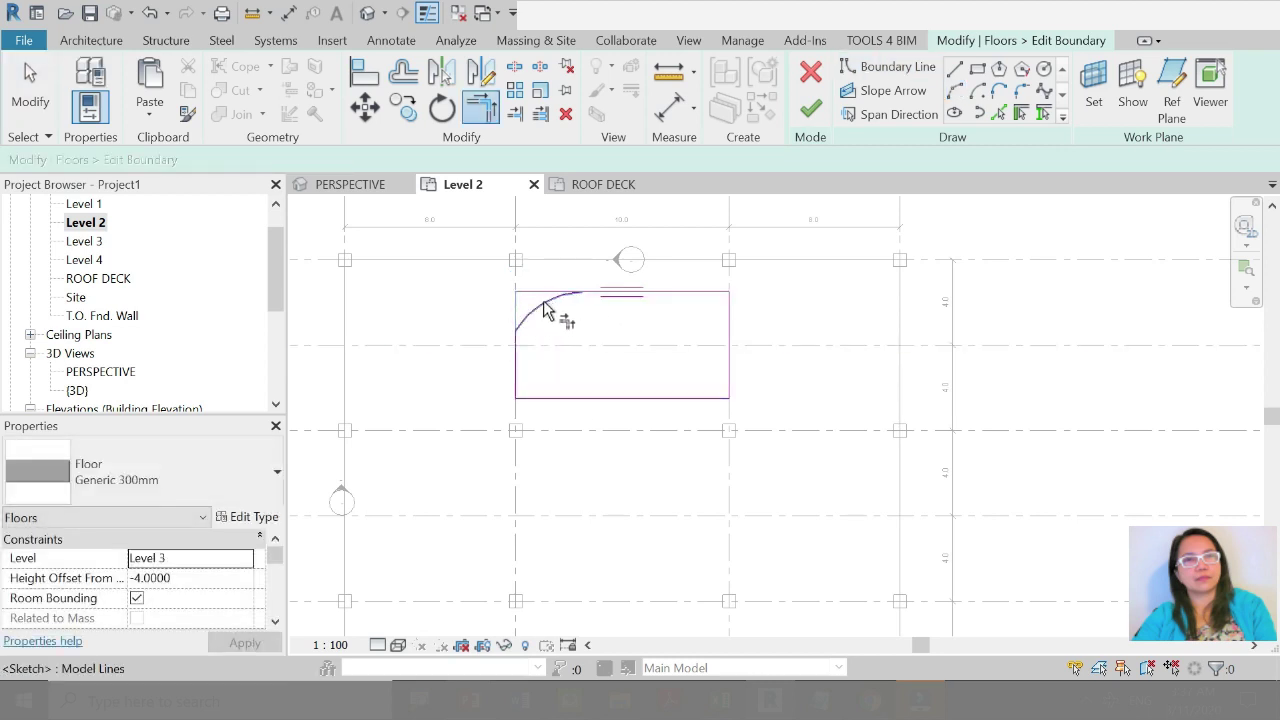
pyautogui.click(651, 294)
pyautogui.press('Escape')
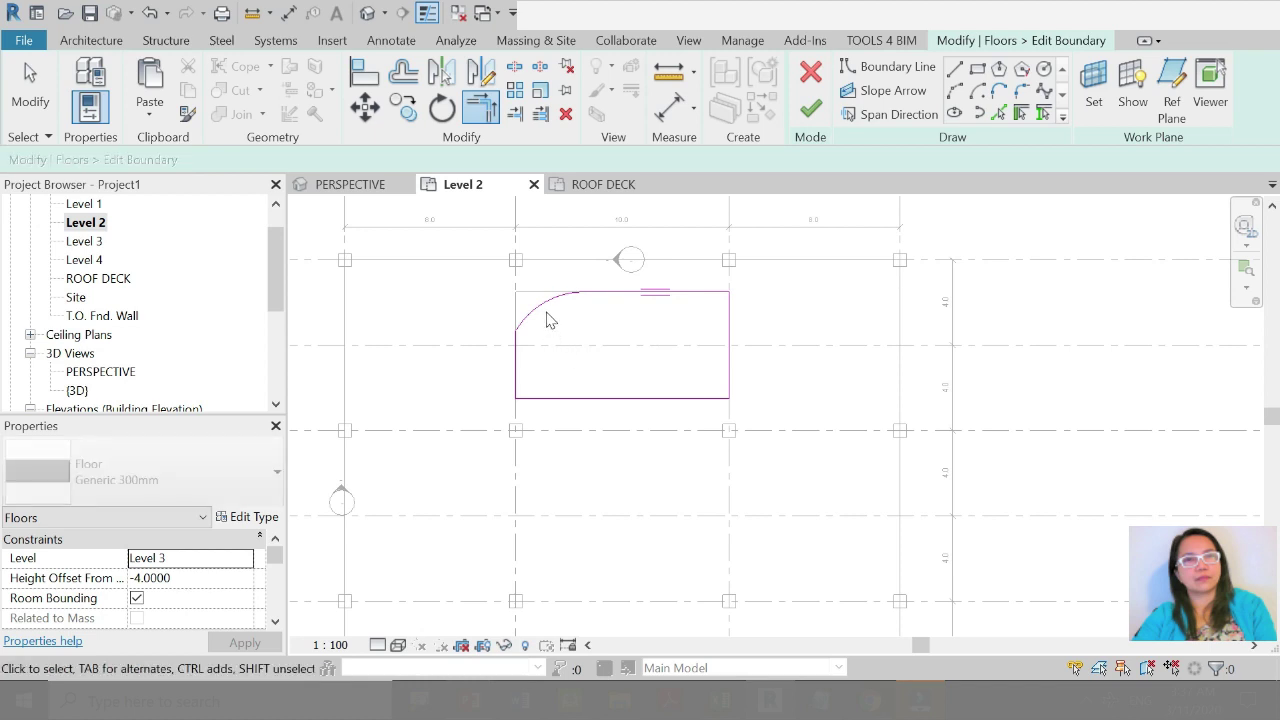
# Step: Drag the bottom boundary line further down
pyautogui.click(600, 398)
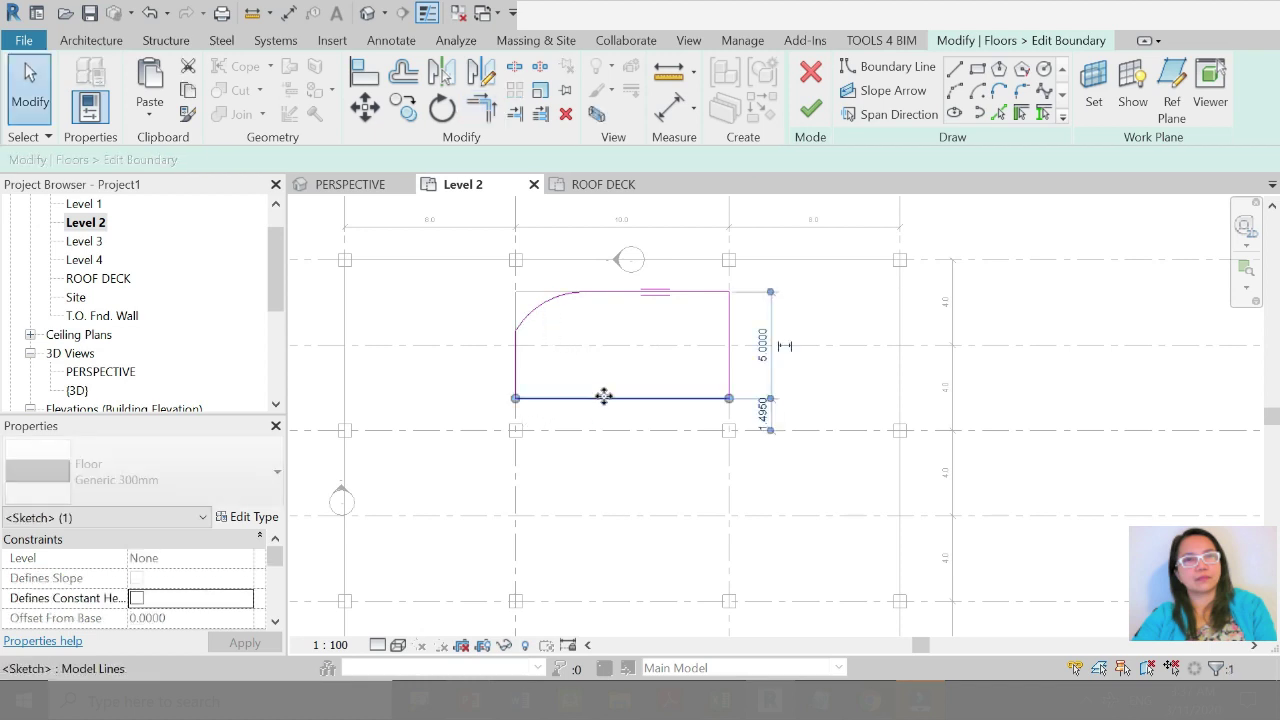
pyautogui.moveTo(603, 398); pyautogui.dragTo(594, 460)
pyautogui.press('Escape')
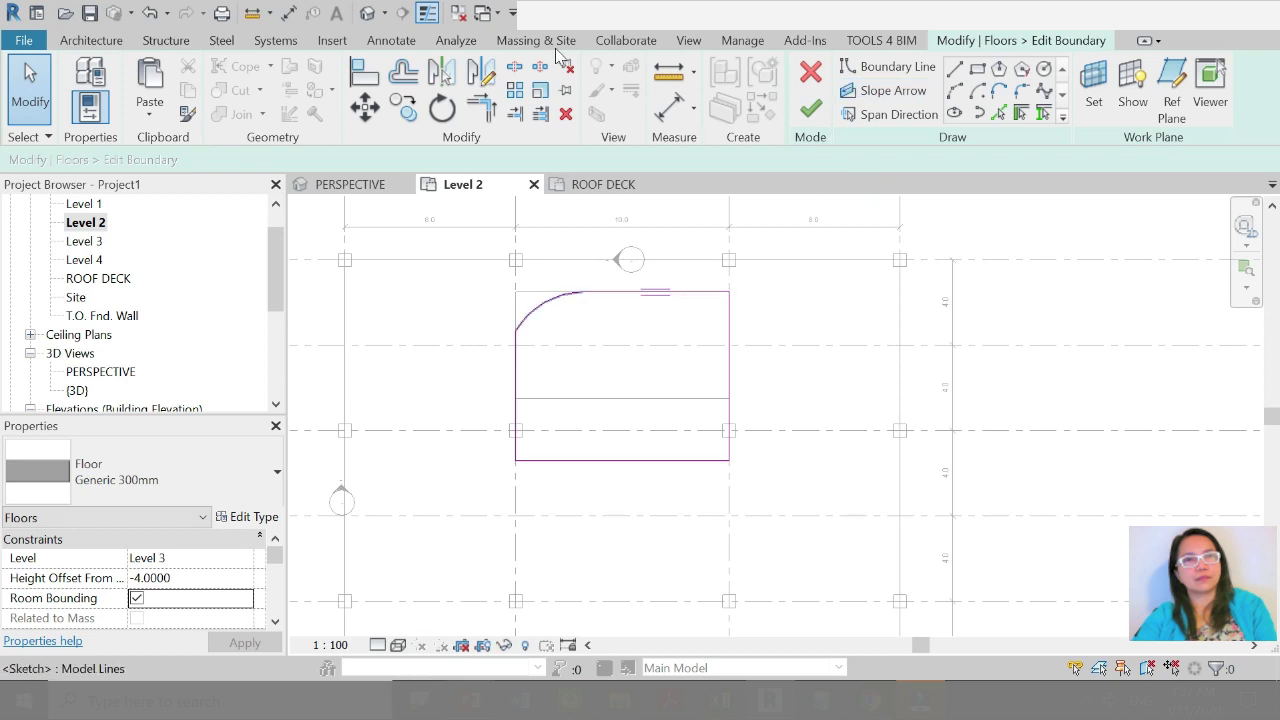
# Step: Copy the corner arc down the left edge to the lower-left corner
pyautogui.click(550, 300)
pyautogui.press('r')
pyautogui.press('o')
pyautogui.moveTo(550, 312); pyautogui.dragTo(583, 292)
pyautogui.click(640, 292)
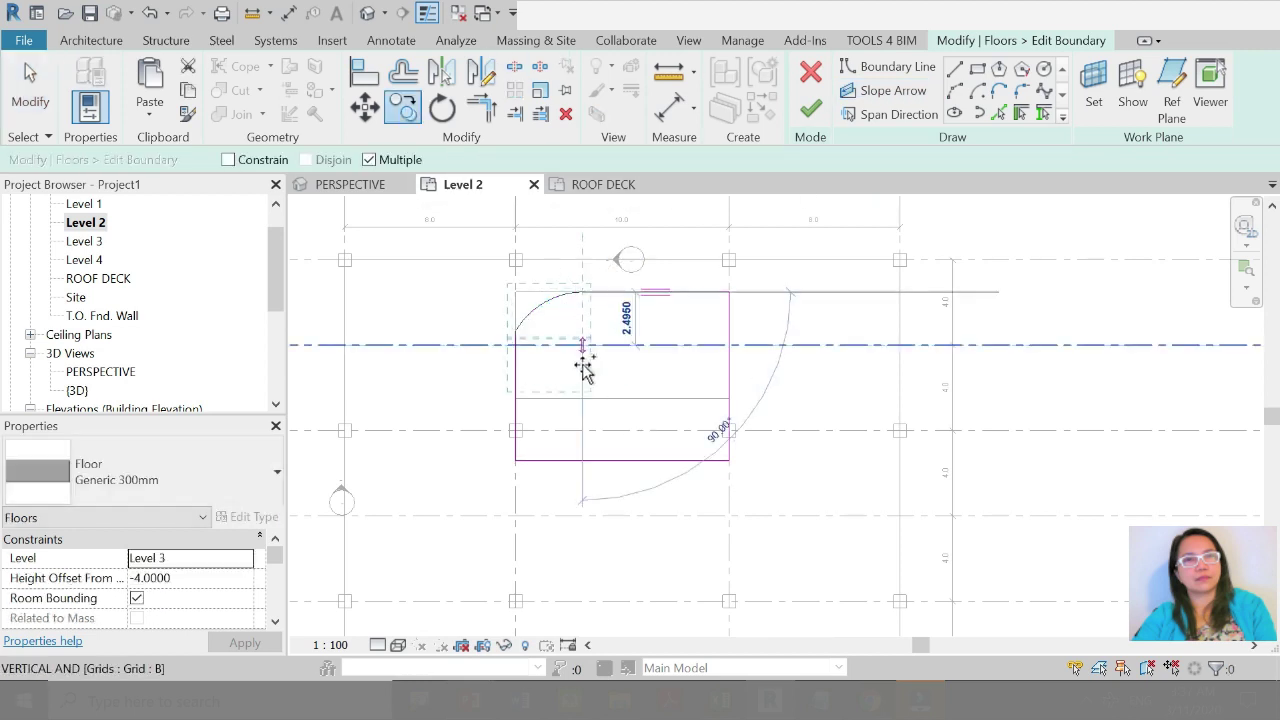
pyautogui.moveTo(585, 370); pyautogui.dragTo(583, 415)
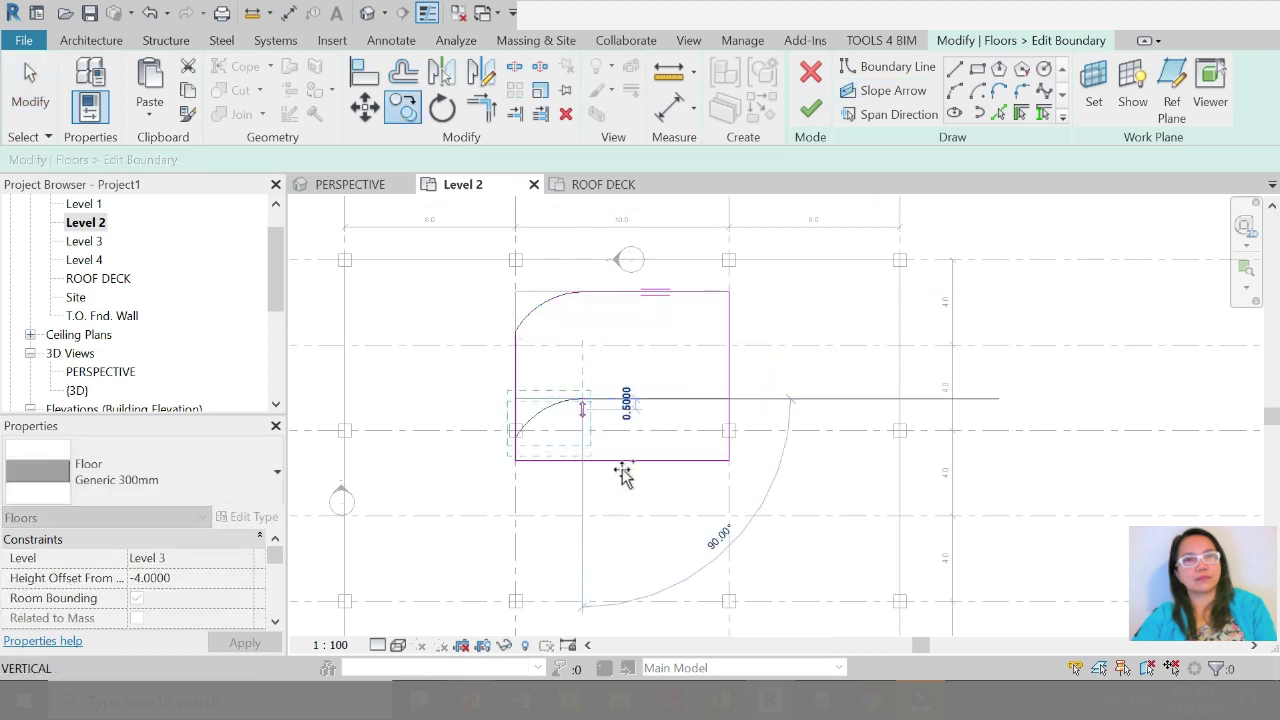
pyautogui.click(586, 470)
# Step: Delete the old bottom boundary line
pyautogui.click(587, 461)
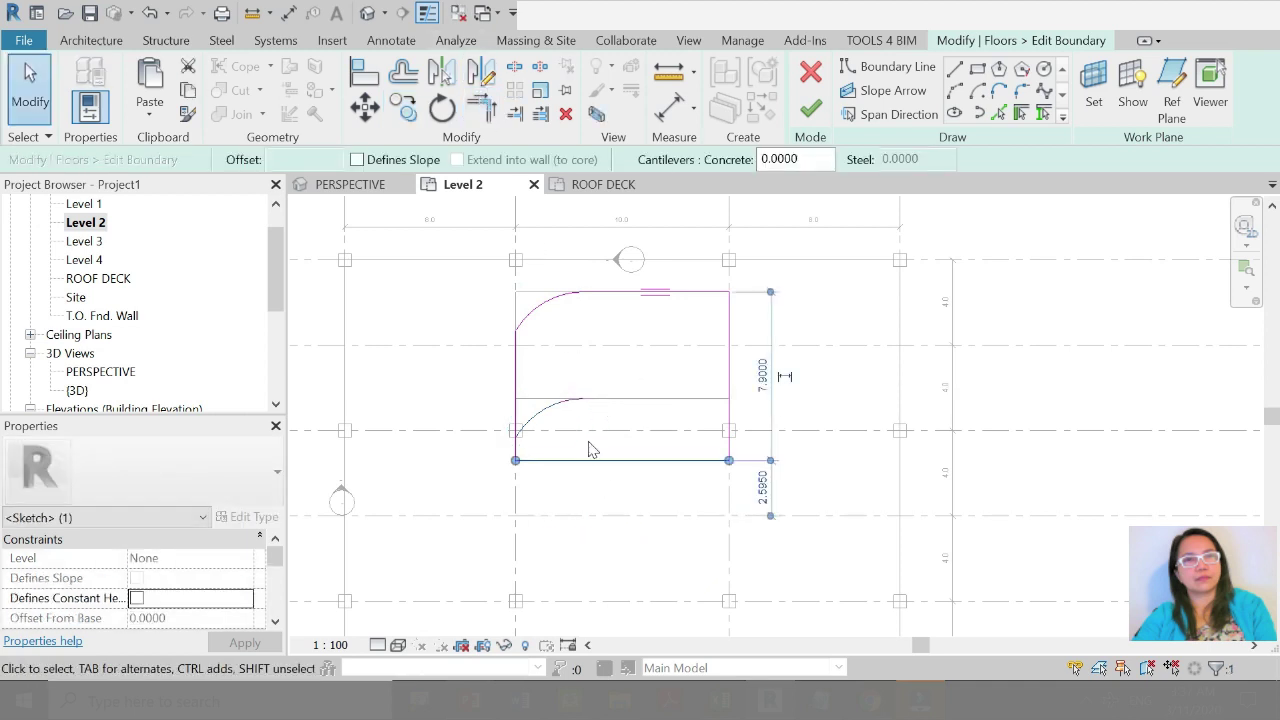
pyautogui.press('Escape')
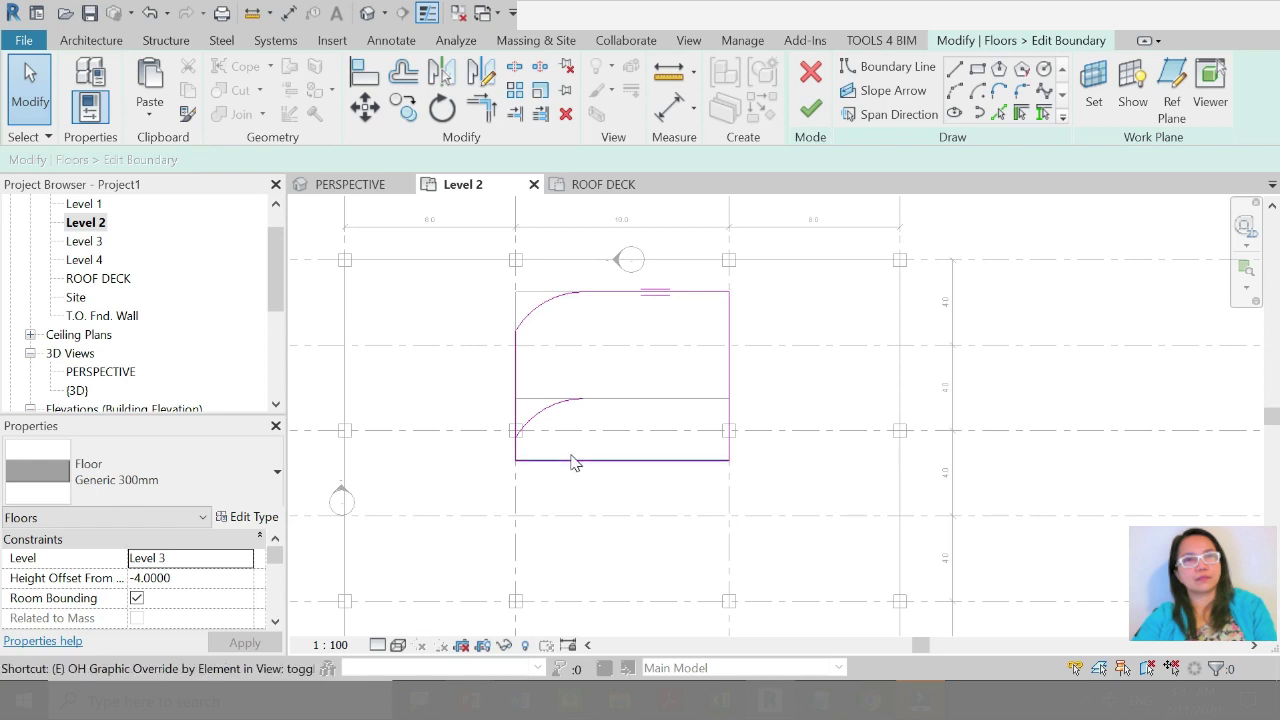
pyautogui.click(568, 116)
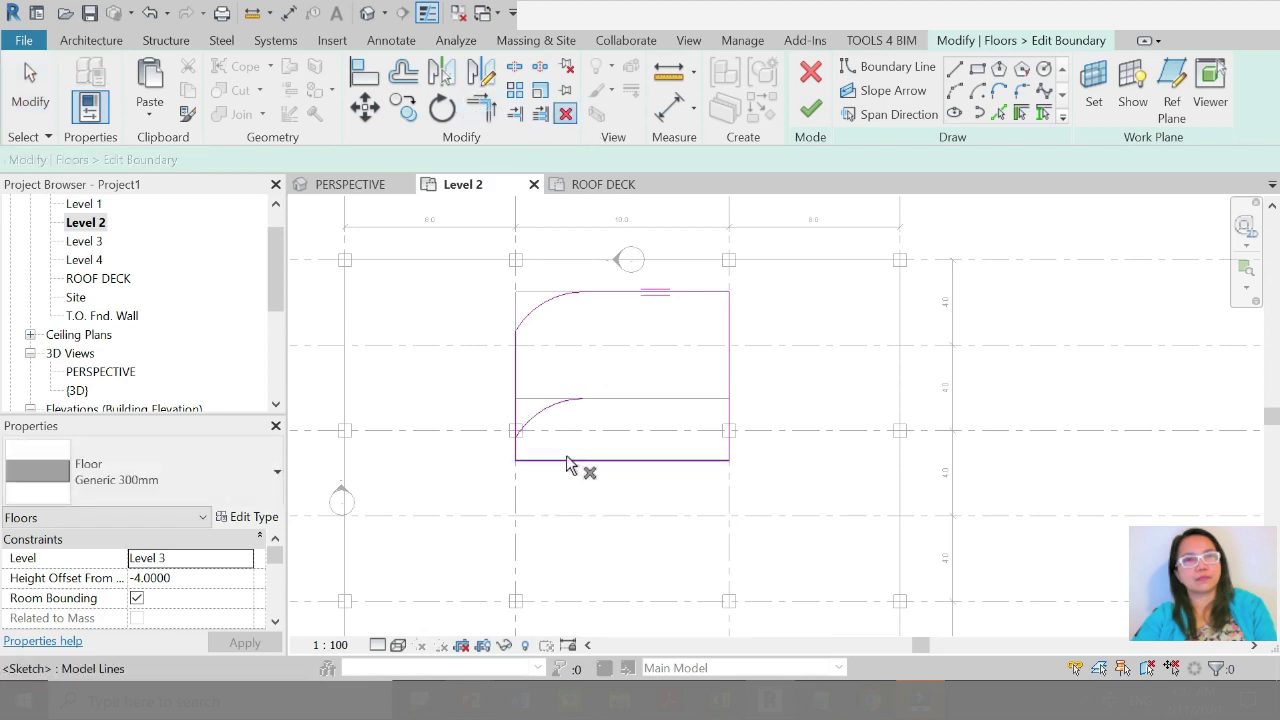
pyautogui.scroll(1, 577, 469)
pyautogui.scroll(2, 577, 469)
pyautogui.press('Escape')
pyautogui.click(575, 460)
pyautogui.press('Delete')
# Step: Shorten the left boundary line so it ends at the lower arc
pyautogui.click(457, 449)
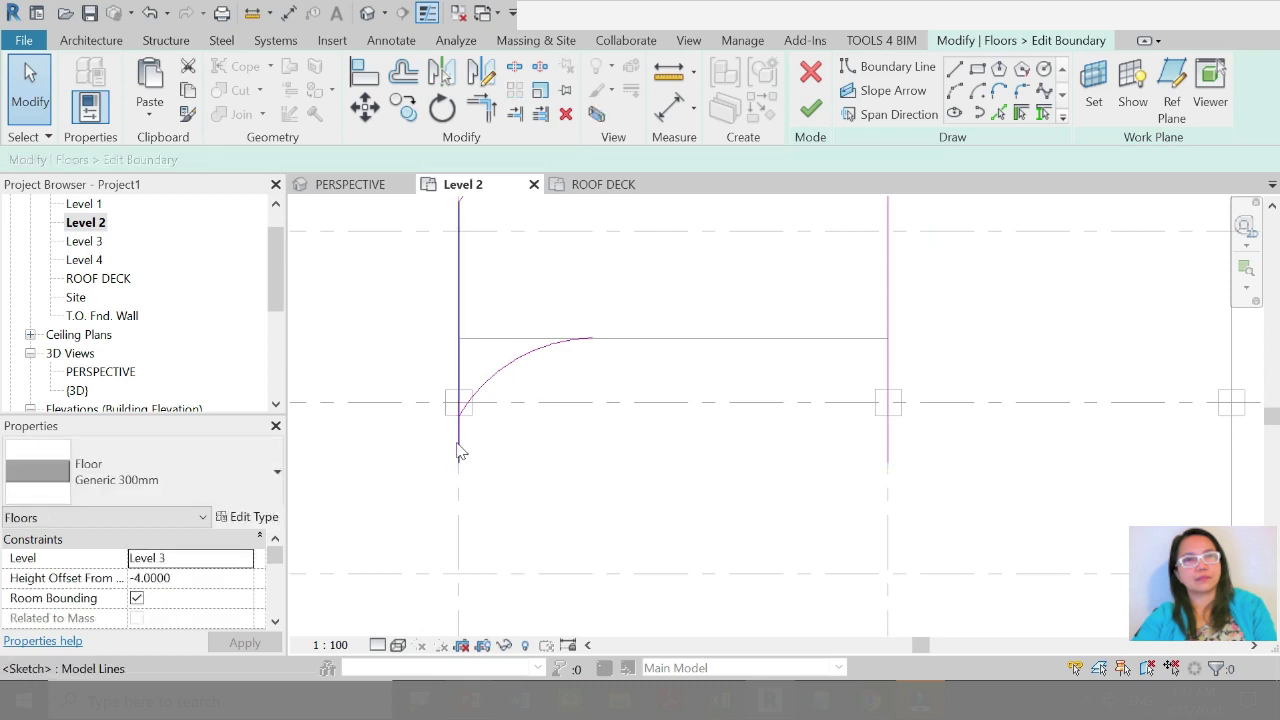
pyautogui.moveTo(458, 463); pyautogui.dragTo(458, 405)
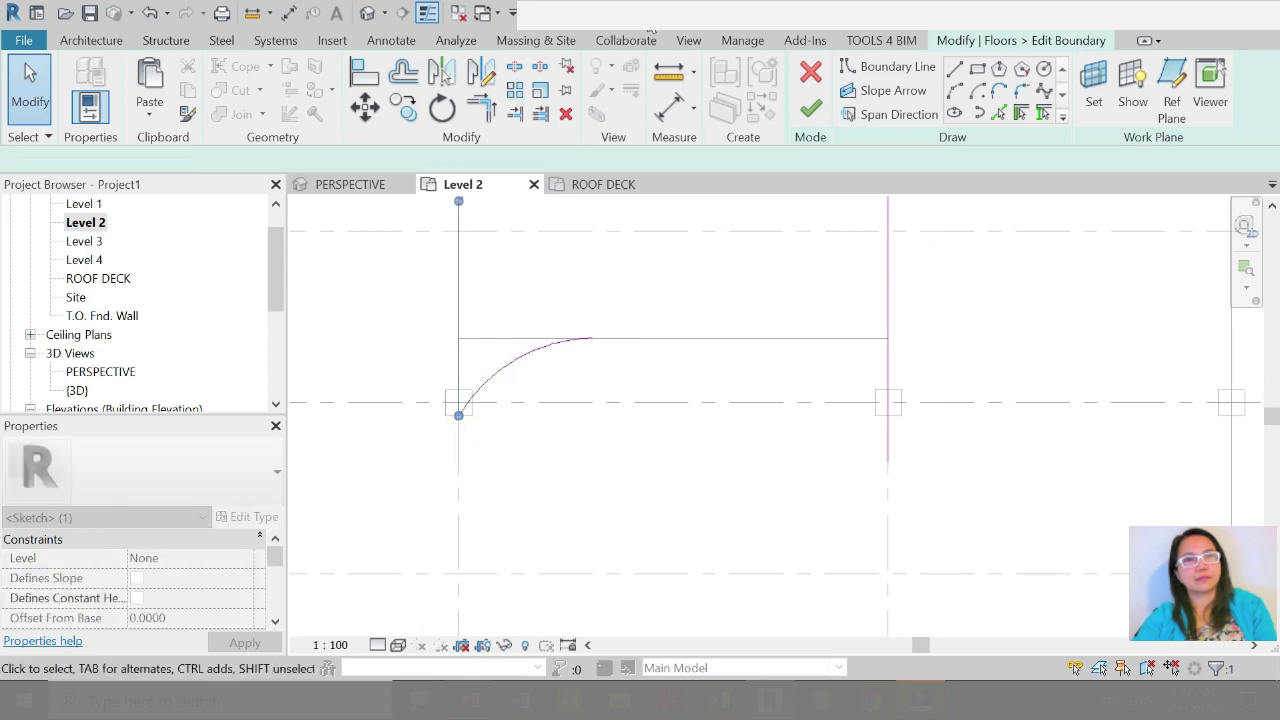
pyautogui.press('Escape')
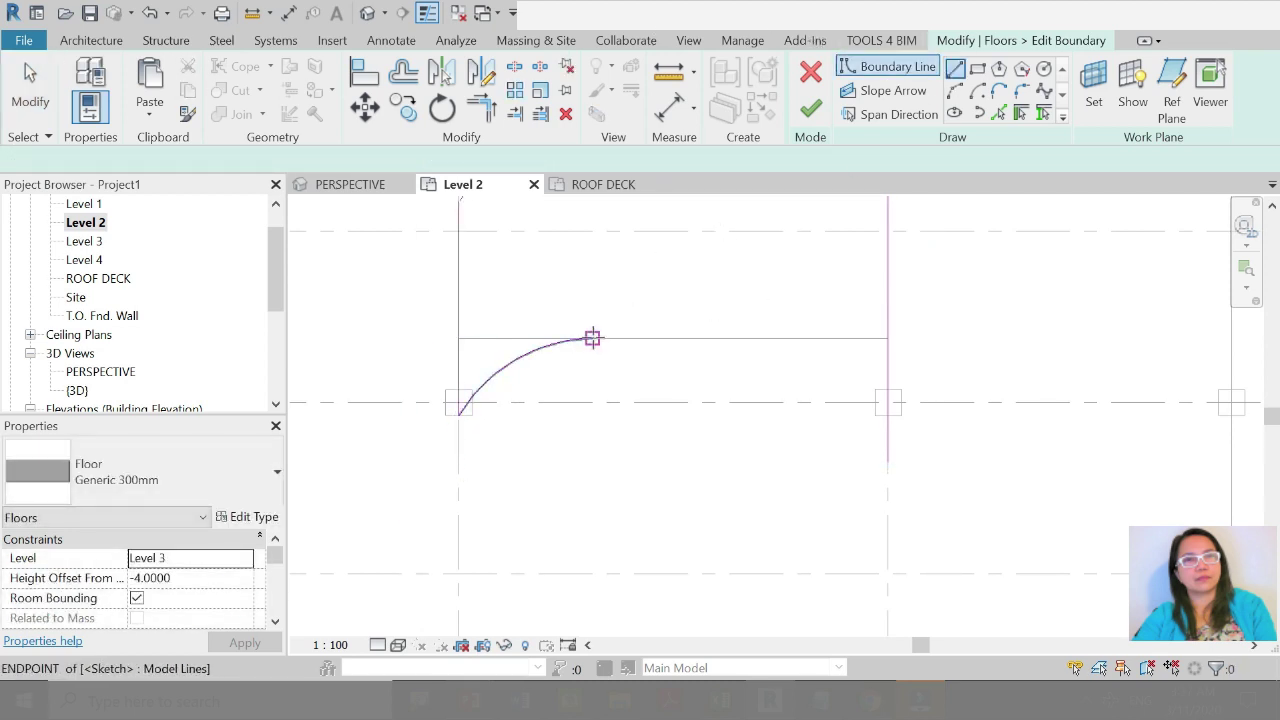
# Step: Draw a new bottom line from the lower arc's end to the right edge
pyautogui.click(591, 339)
pyautogui.click(888, 339)
pyautogui.press('Escape')
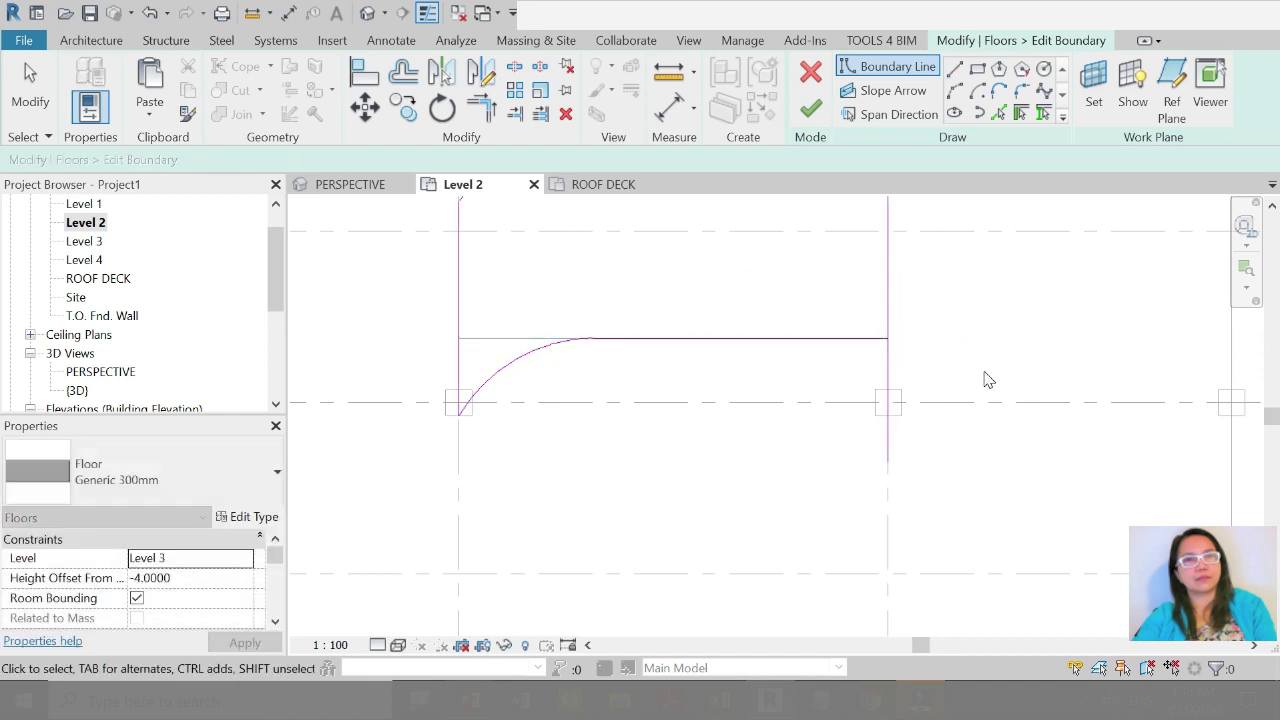
pyautogui.press('t')
pyautogui.press('r')
pyautogui.scroll(-5, 675, 438)
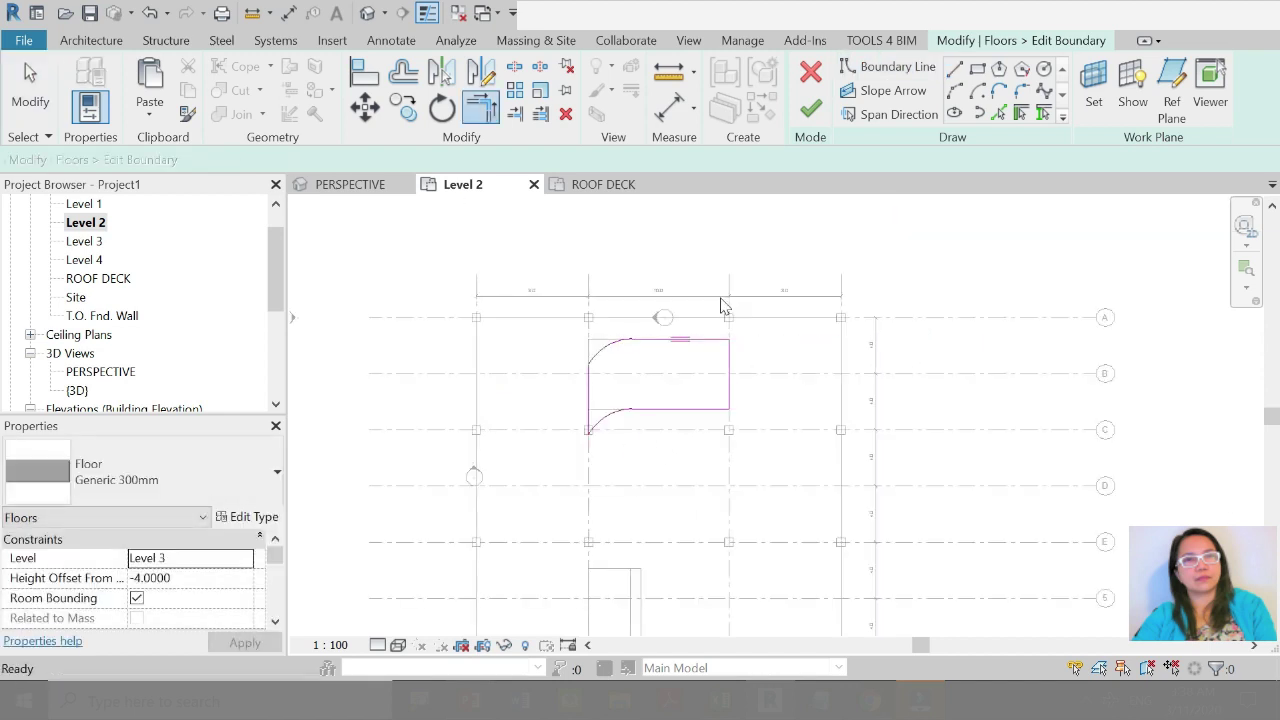
pyautogui.press('Escape')
# Step: Finish the floor boundary sketch and dismiss the overlapping floors warning
pyautogui.click(810, 108)
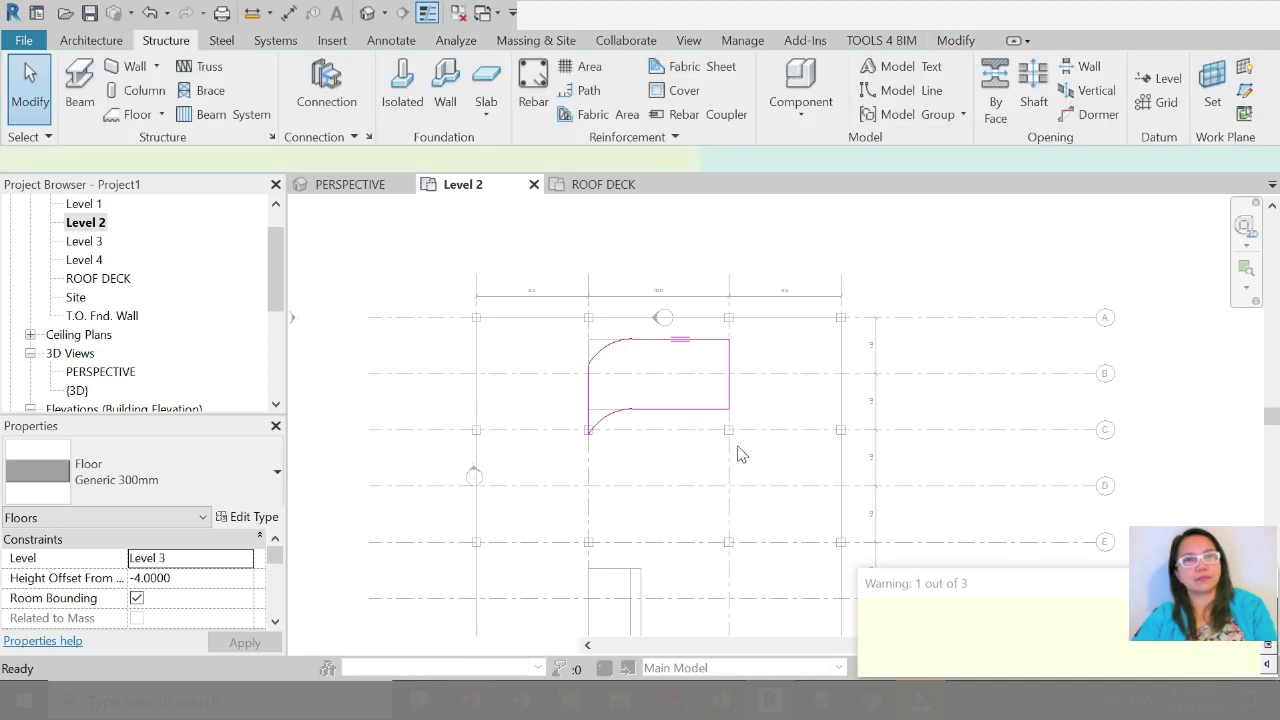
pyautogui.click(710, 338)
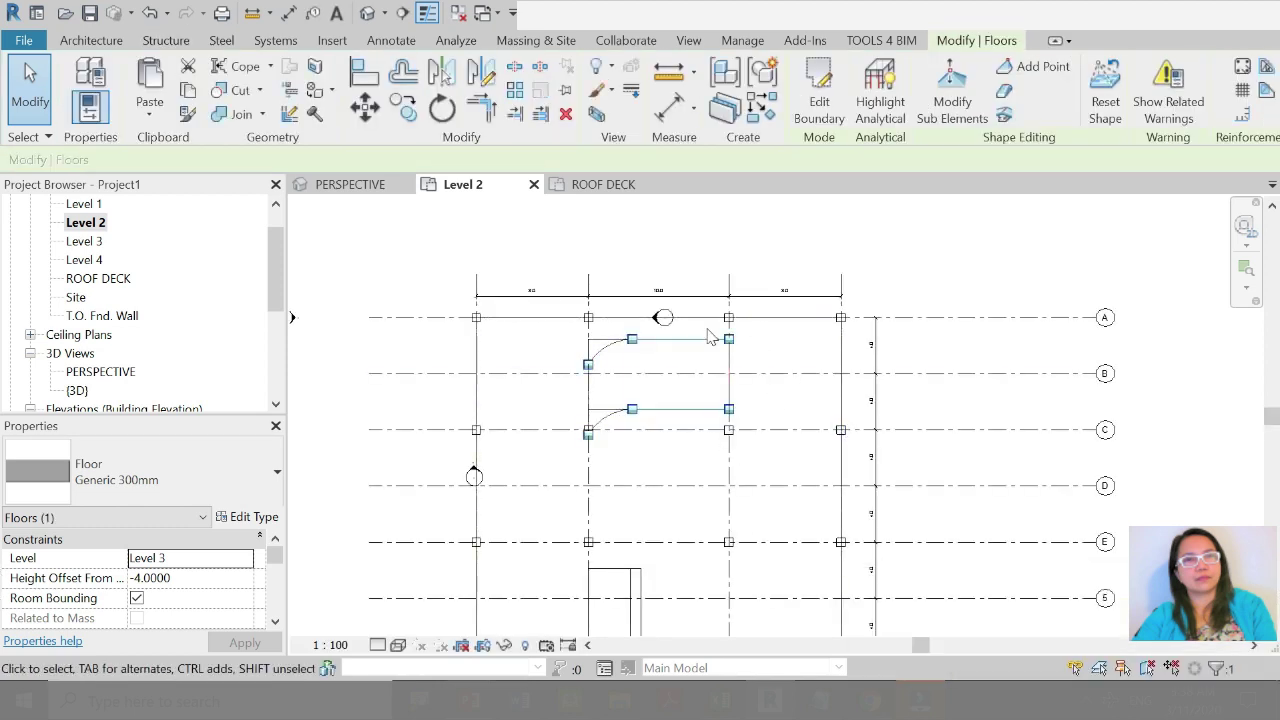
pyautogui.scroll(2, 655, 347)
pyautogui.press('Escape')
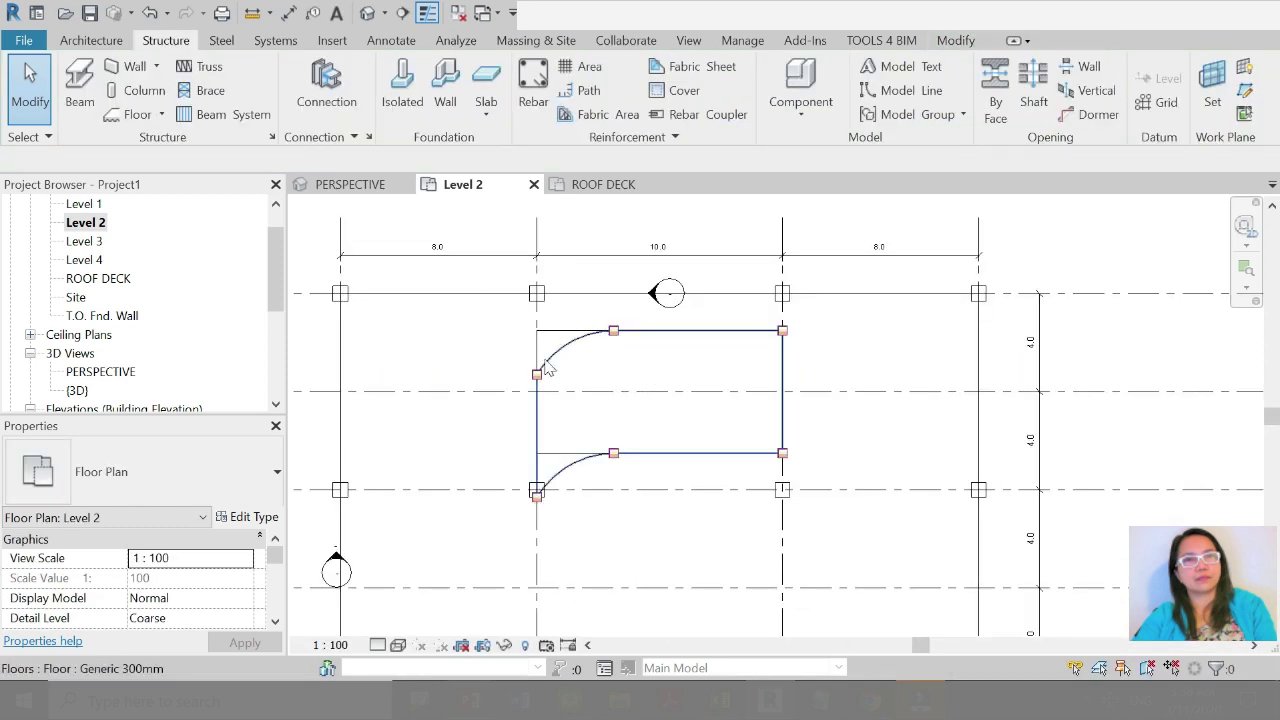
# Step: Open Modify Sub Elements on the new floor and pick its top-right corner point
pyautogui.click(700, 330)
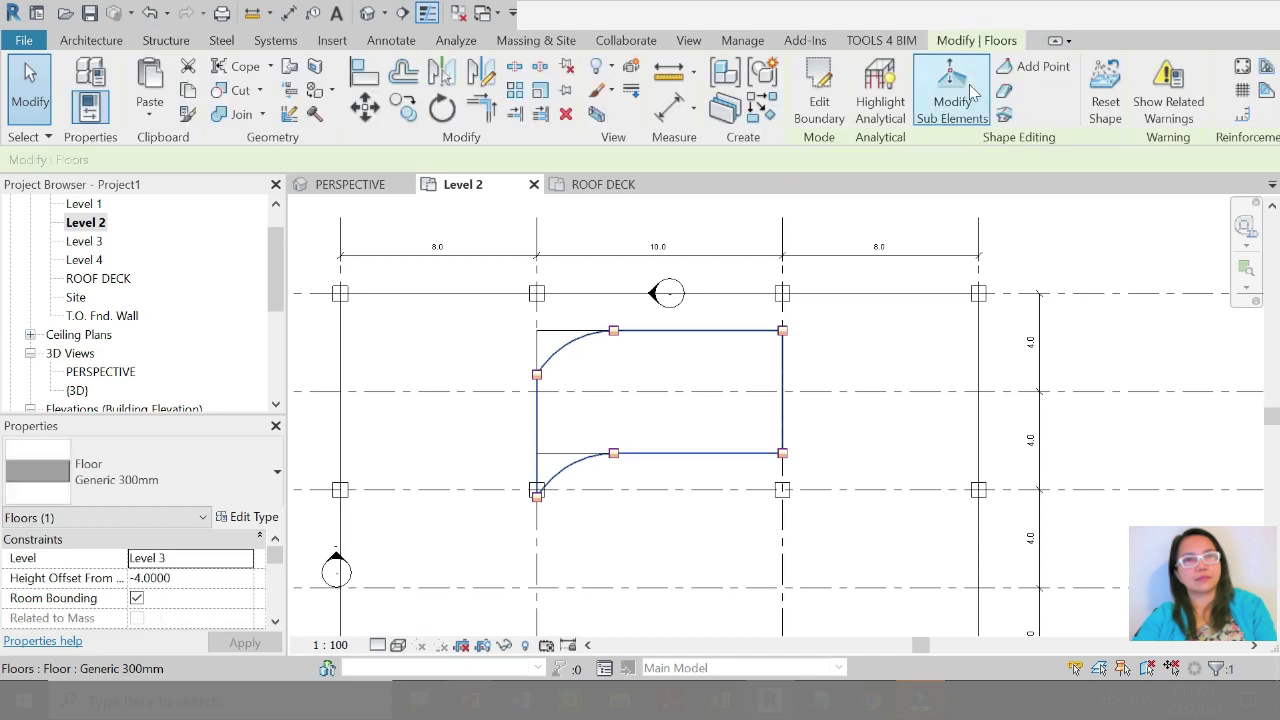
pyautogui.click(952, 100)
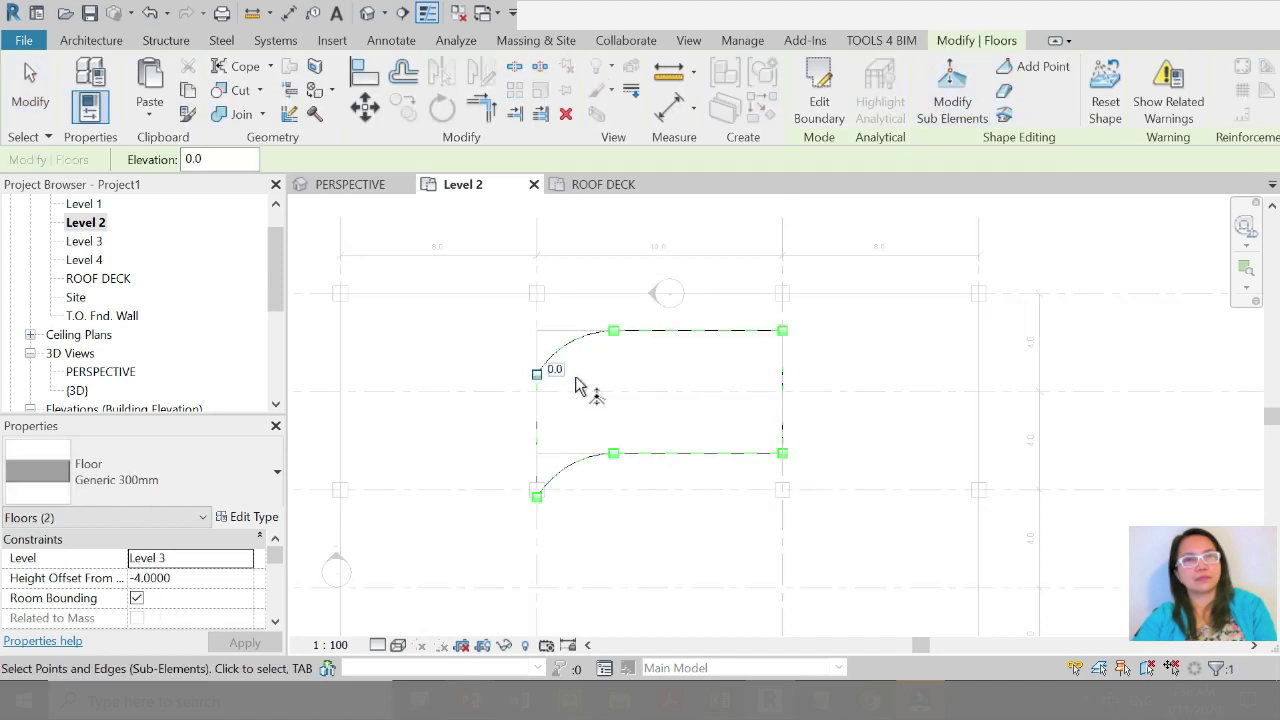
pyautogui.press('Escape')
pyautogui.press('Escape')
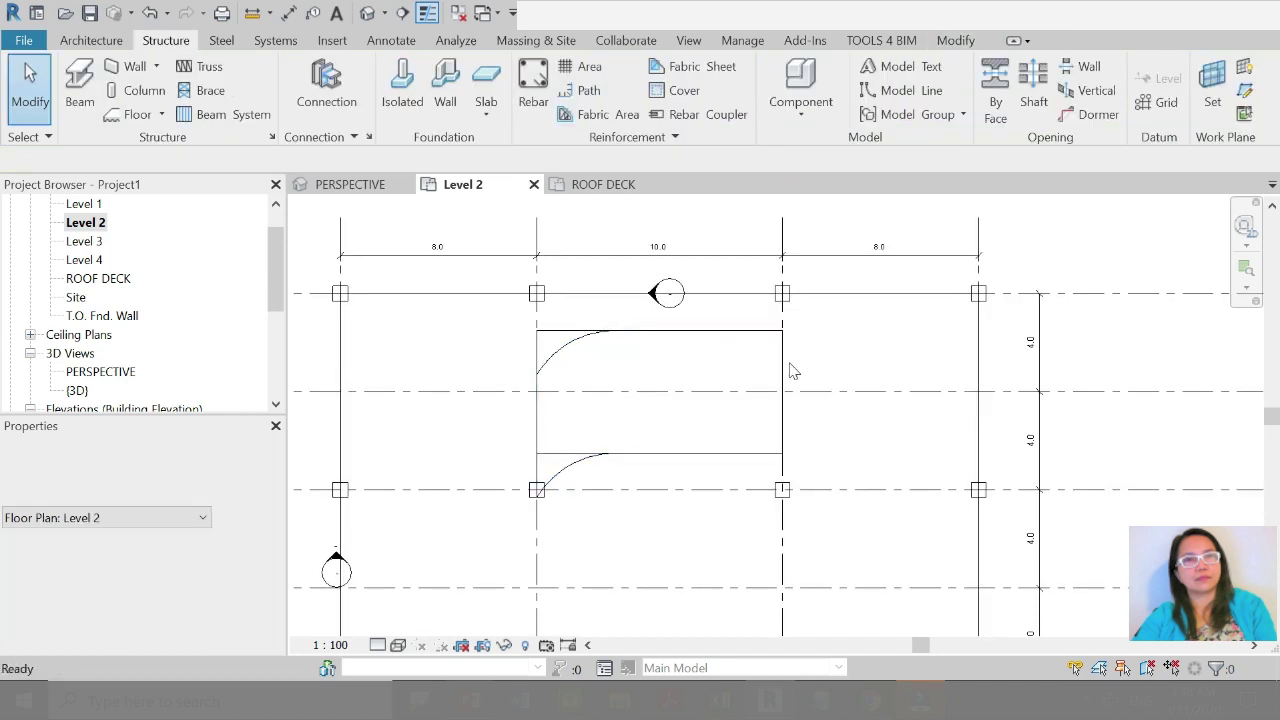
pyautogui.click(864, 304)
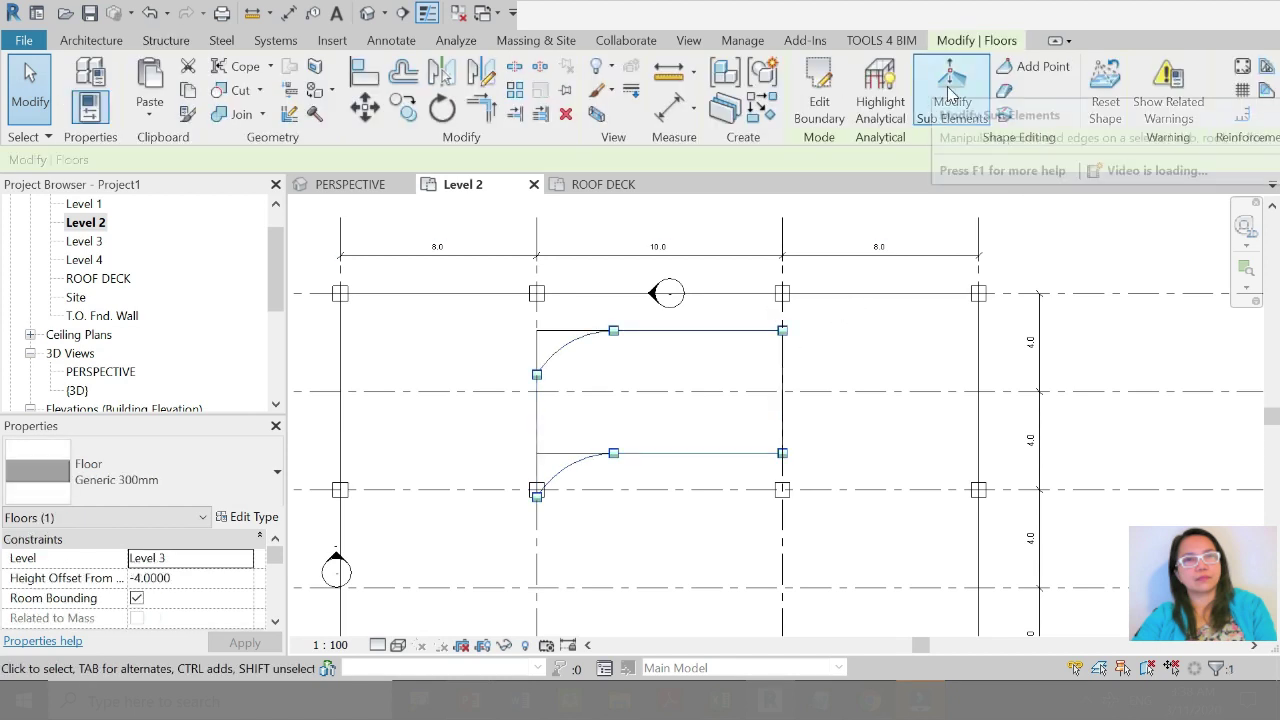
pyautogui.moveTo(769, 331); pyautogui.dragTo(813, 362)
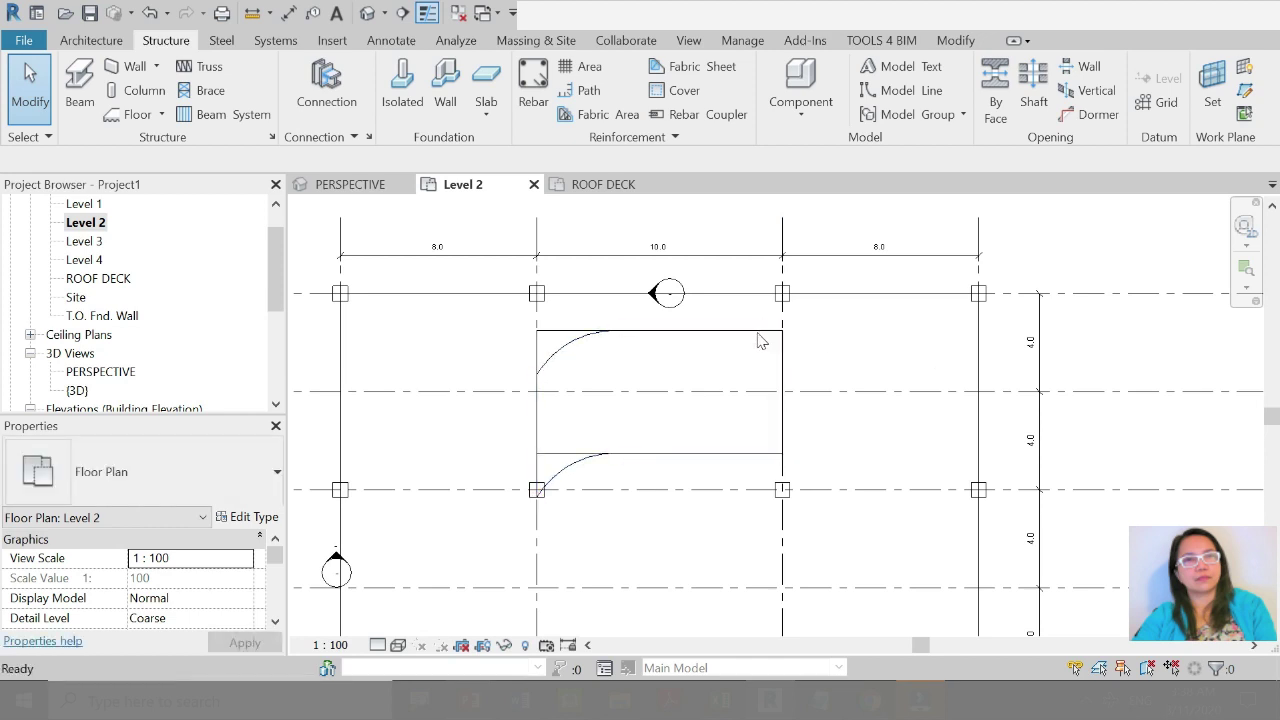
pyautogui.click(953, 87)
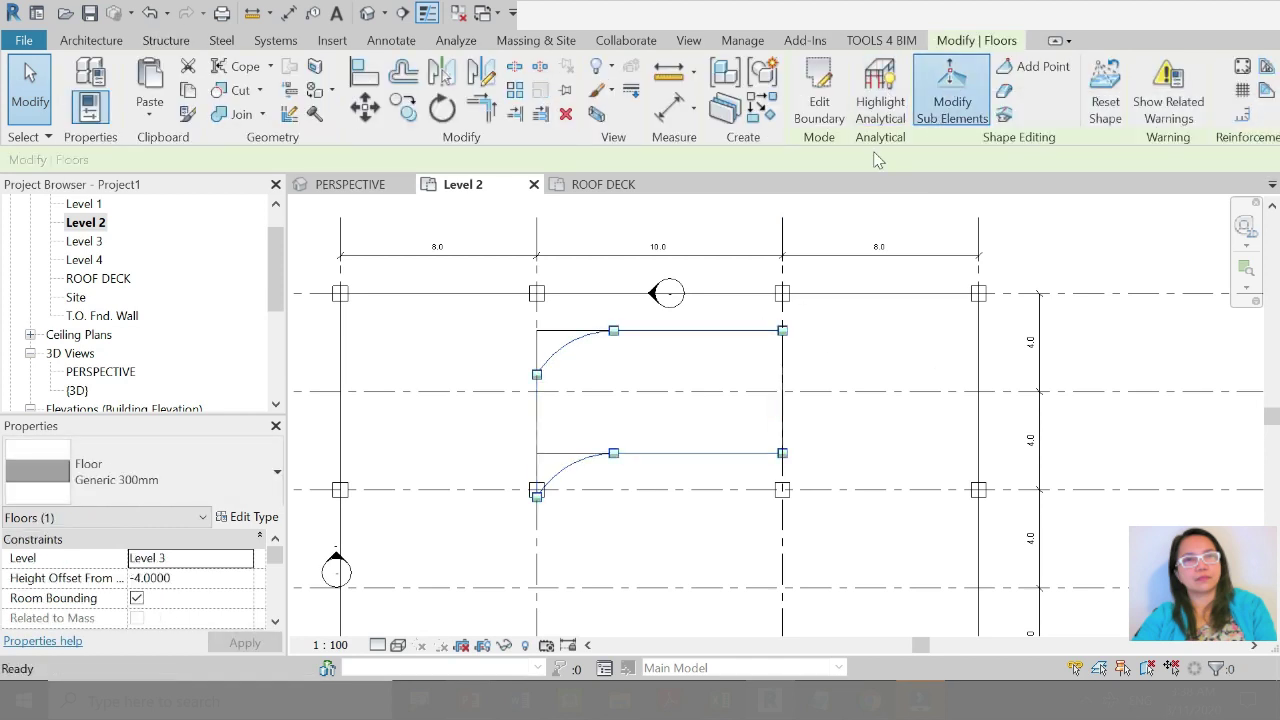
pyautogui.click(782, 330)
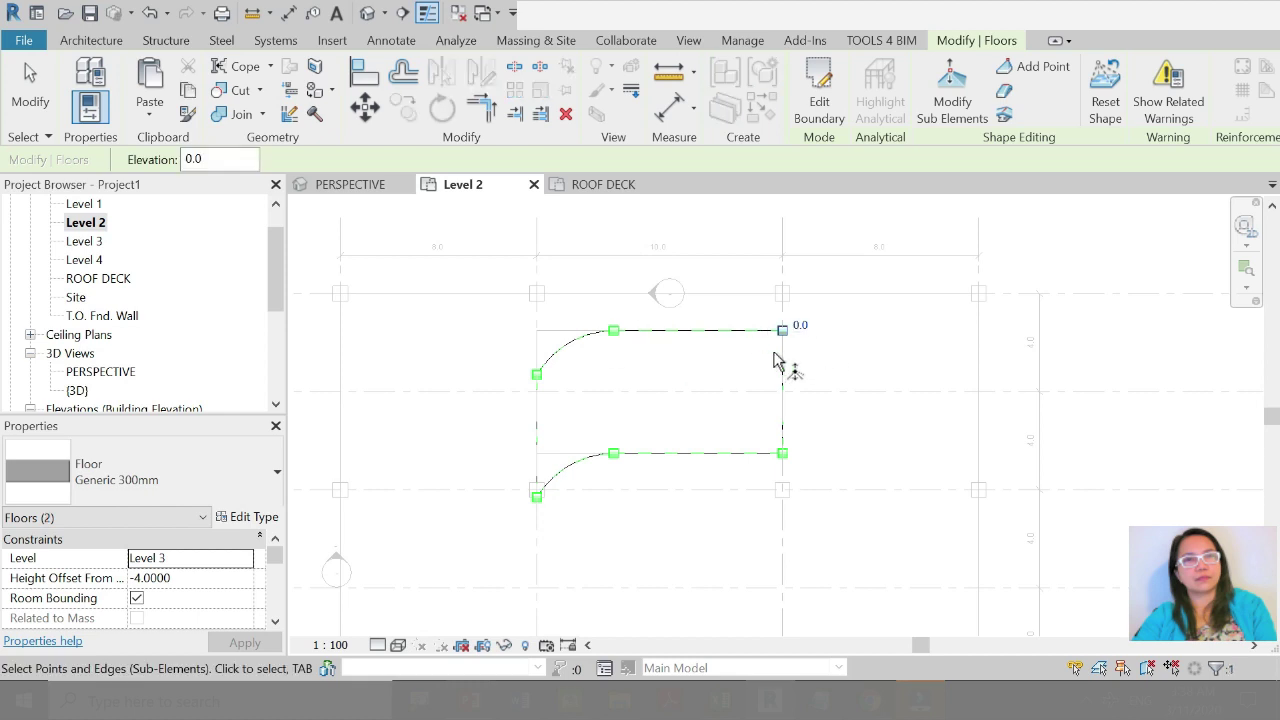
pyautogui.click(675, 283)
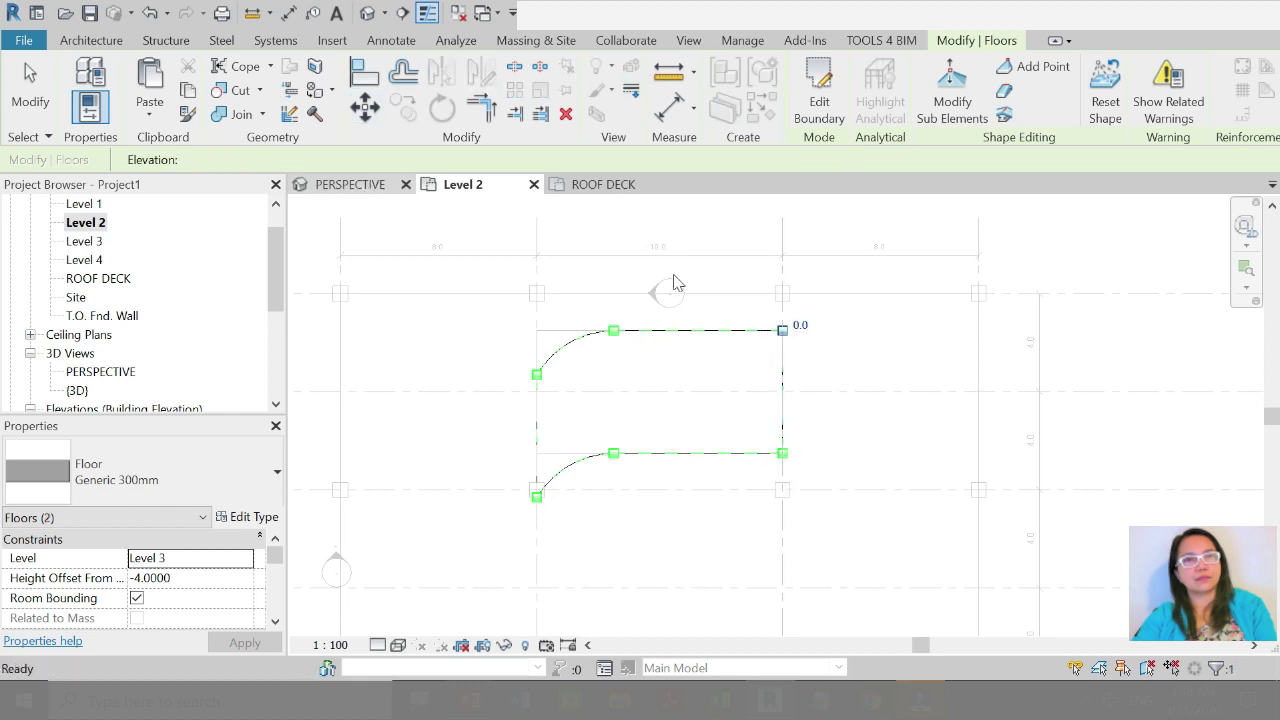
# Step: Orbit and zoom the PERSPECTIVE view close onto the landing floor's shape points
pyautogui.hotkey('ctrl', 'Tab')
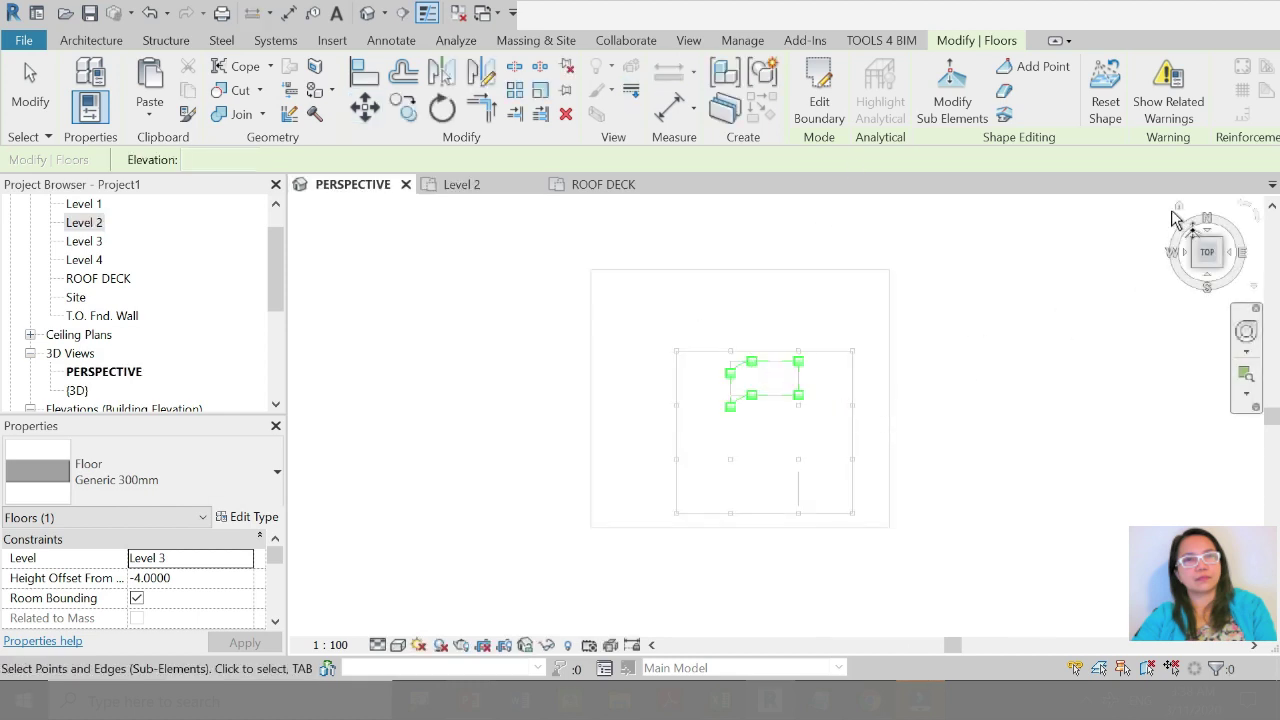
pyautogui.click(1180, 207)
pyautogui.scroll(2, 908, 480)
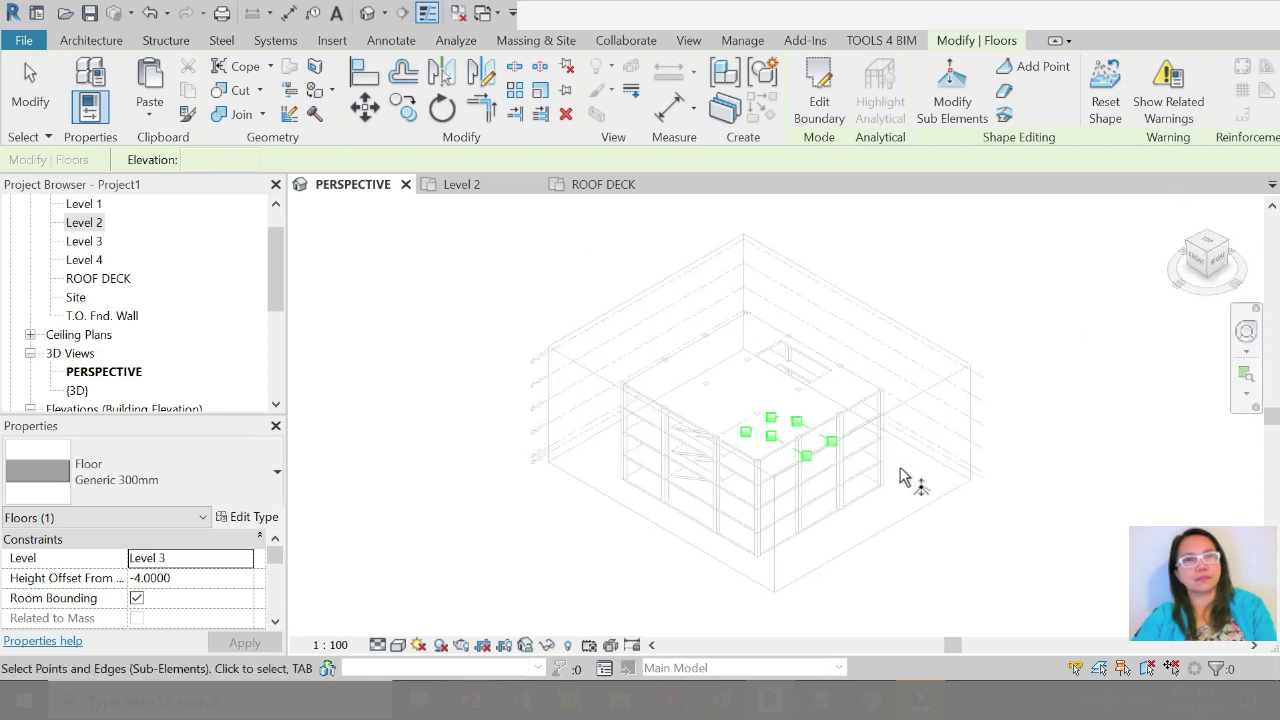
pyautogui.scroll(2, 910, 505)
pyautogui.moveTo(768, 352)
pyautogui.keyDown('shift'); pyautogui.mouseDown(button='middle')
pyautogui.moveTo(863, 540)
pyautogui.moveTo(780, 506)
pyautogui.moveTo(799, 413)
pyautogui.mouseUp(button='middle'); pyautogui.keyUp('shift')
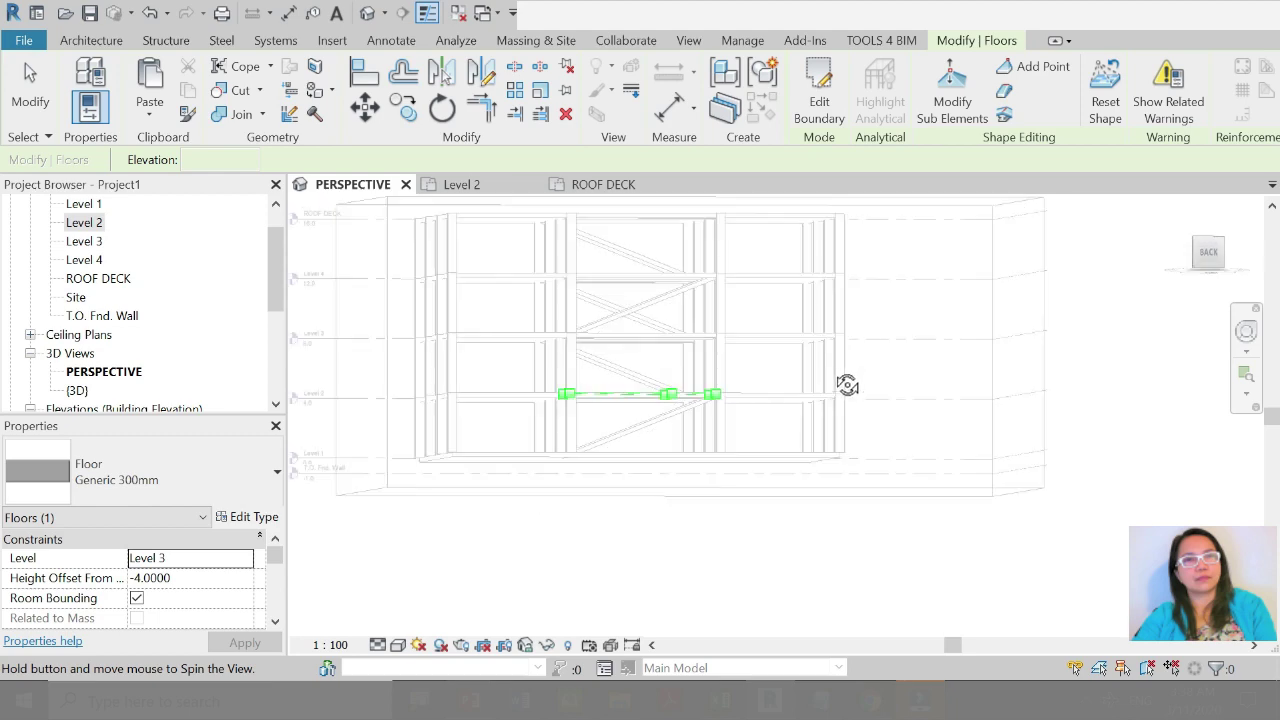
pyautogui.keyDown('shift'); pyautogui.moveTo(814, 368); pyautogui.dragTo(757, 432, button='middle'); pyautogui.keyUp('shift')
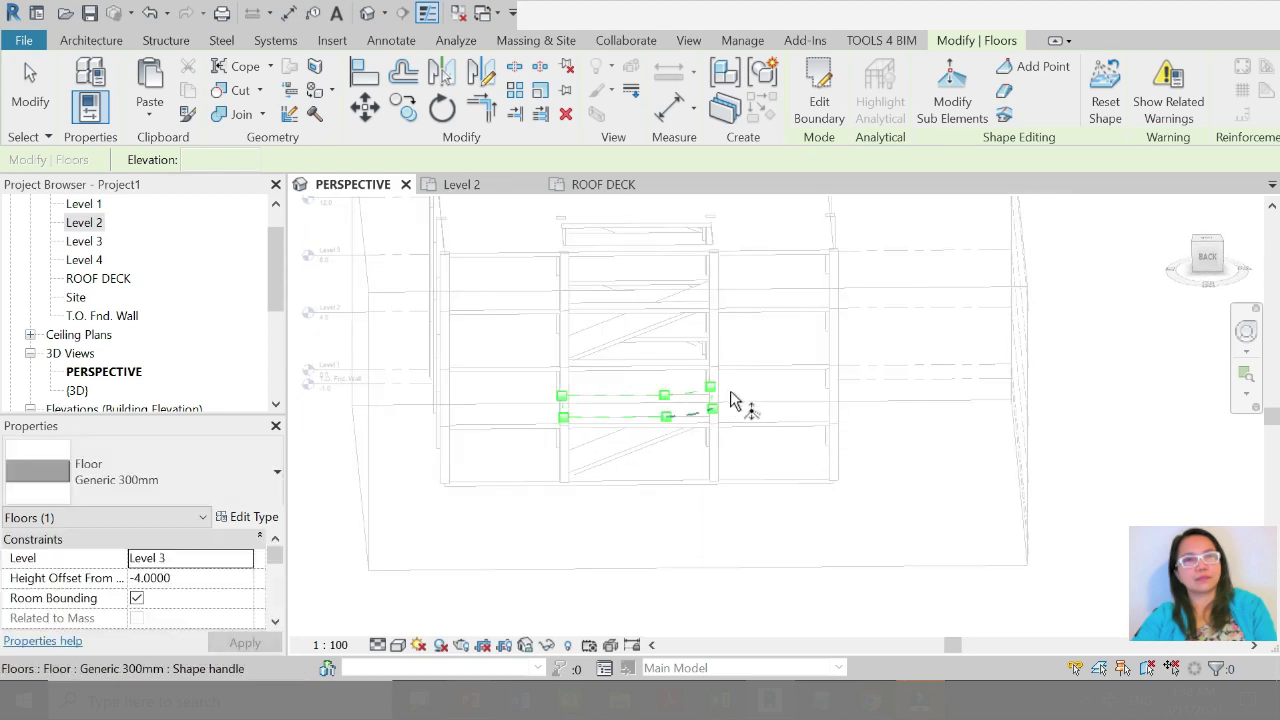
pyautogui.scroll(1, 728, 403)
pyautogui.scroll(1, 710, 418)
pyautogui.scroll(1, 731, 414)
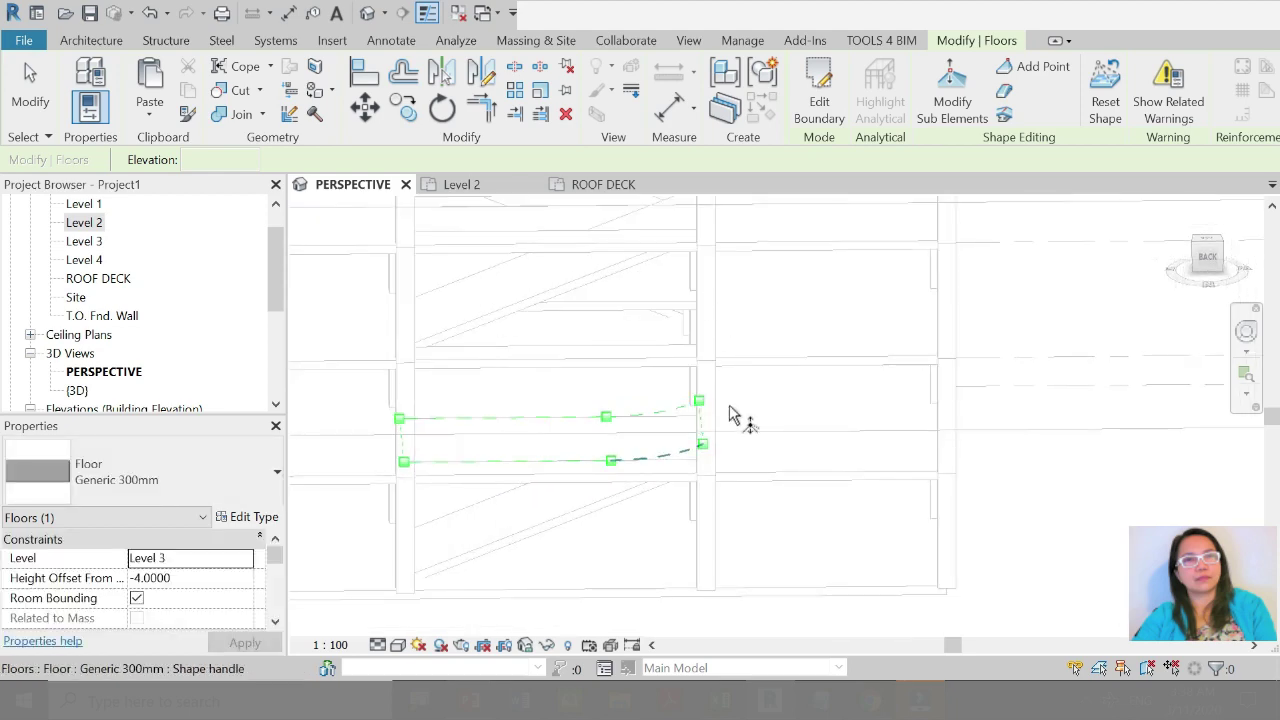
pyautogui.scroll(-2, 640, 365)
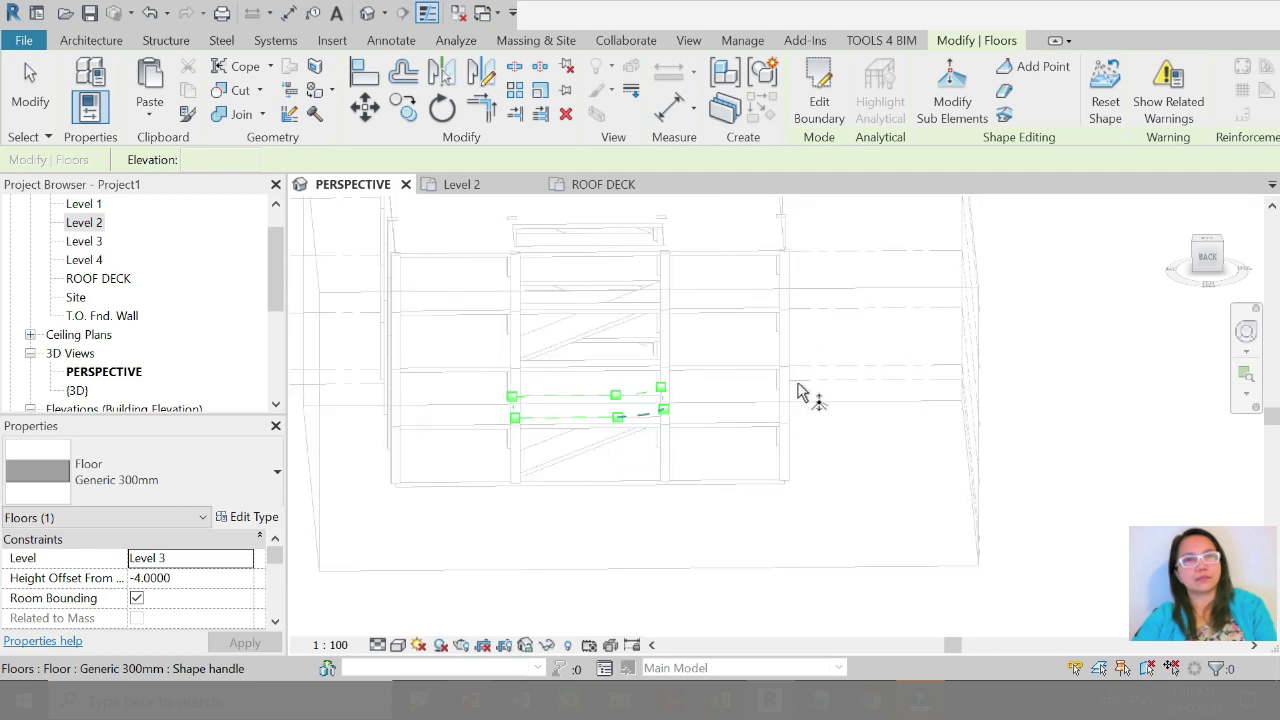
pyautogui.moveTo(809, 391)
pyautogui.keyDown('shift'); pyautogui.mouseDown(button='middle')
pyautogui.moveTo(759, 427)
pyautogui.moveTo(929, 394)
pyautogui.mouseUp(button='middle'); pyautogui.keyUp('shift')
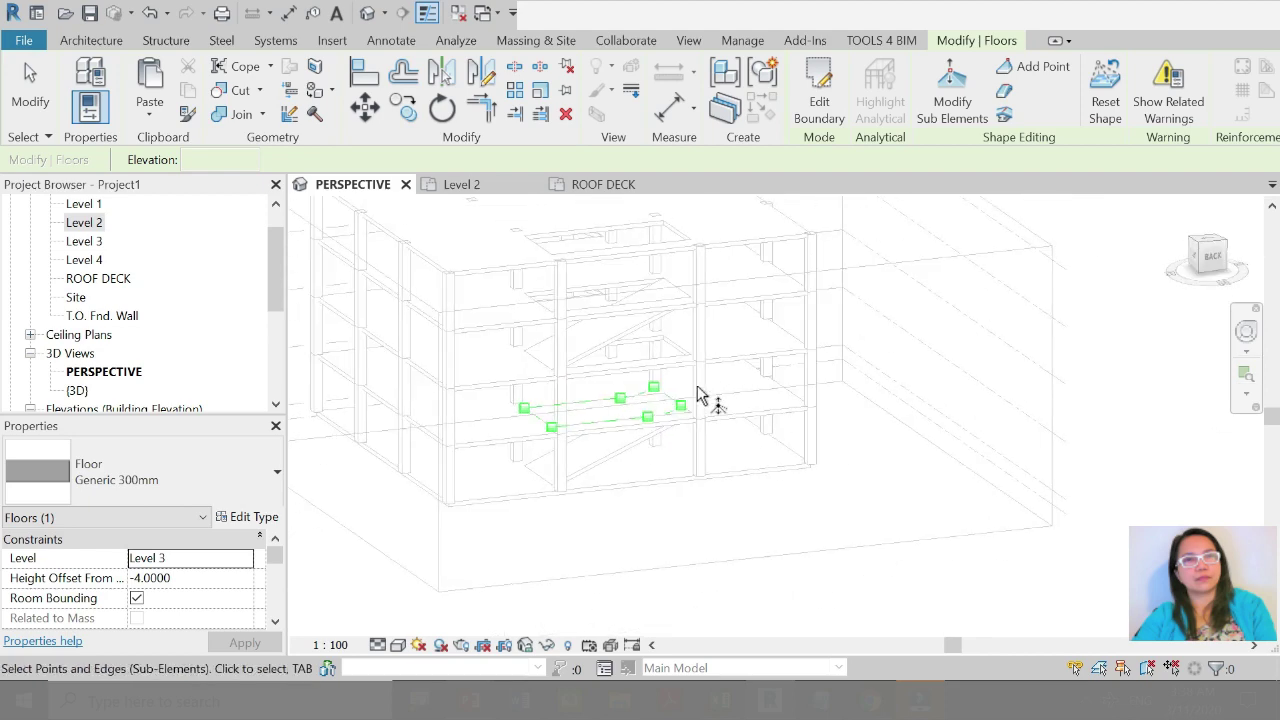
pyautogui.scroll(2, 706, 397)
# Step: Raise the first two corner points of the landing floor to elevation 4.0
pyautogui.click(574, 379)
pyautogui.write('4')
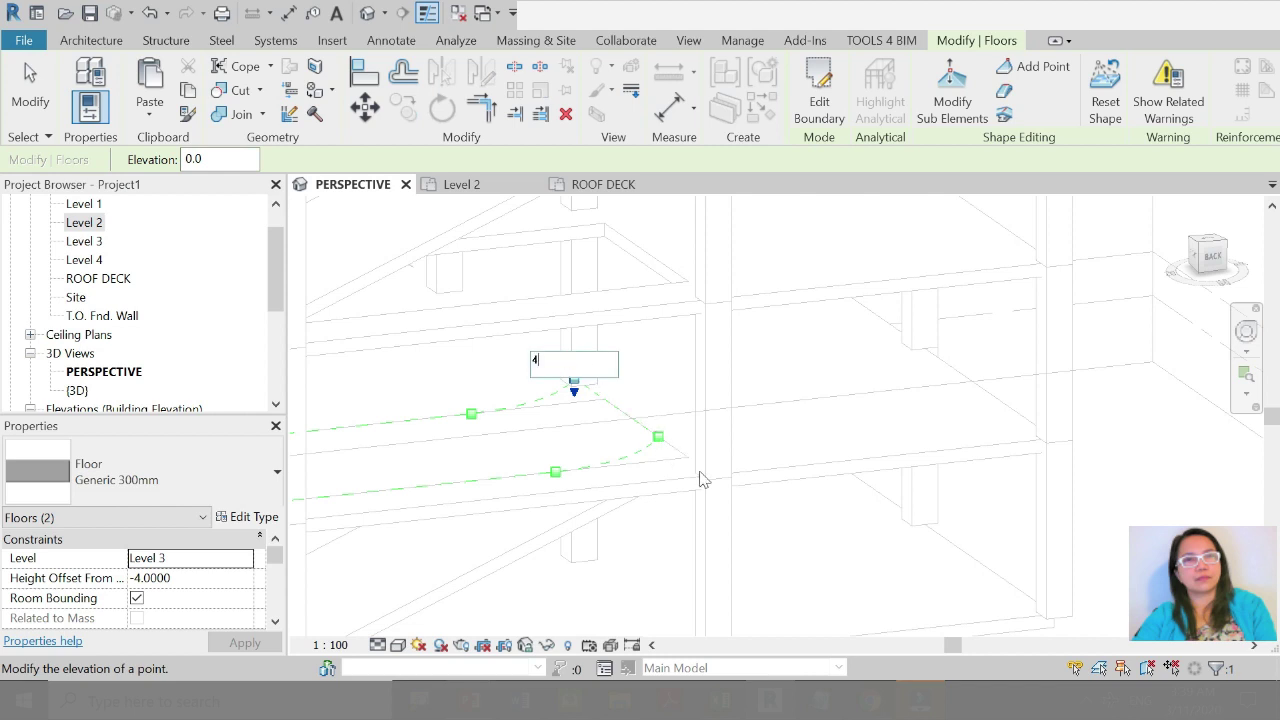
pyautogui.press('Return')
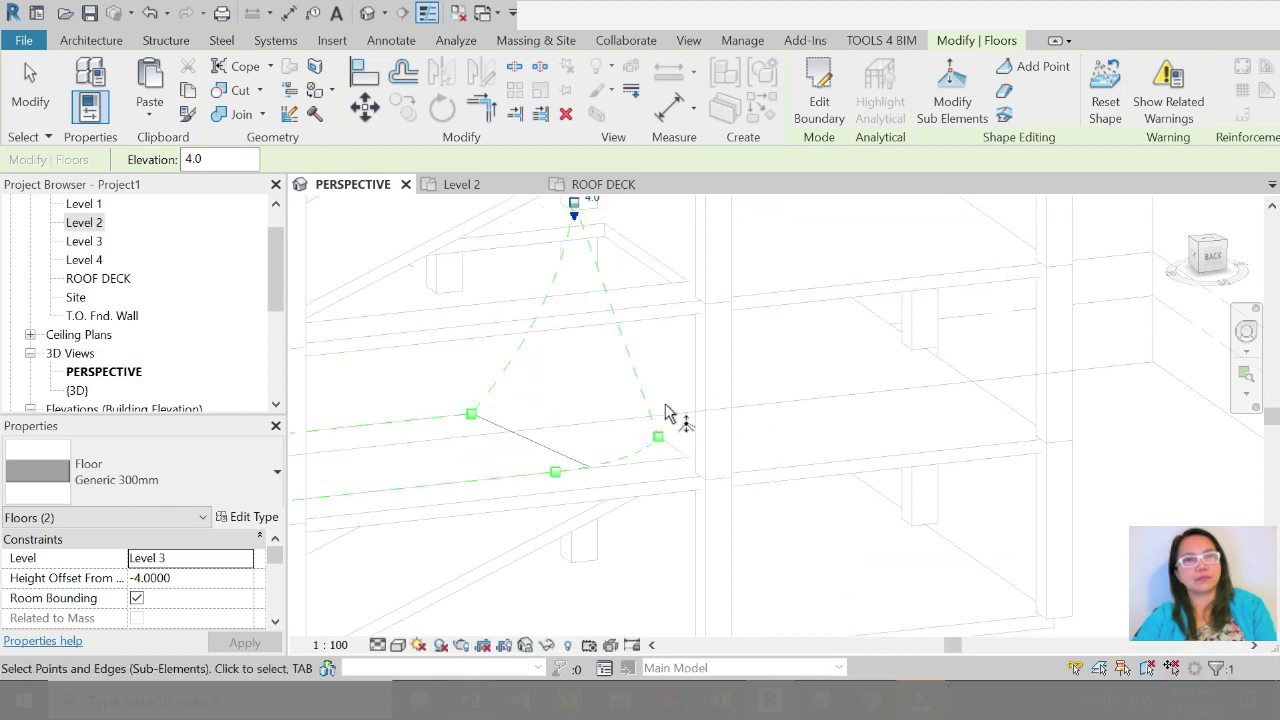
pyautogui.click(658, 436)
pyautogui.click(676, 431)
pyautogui.write('4')
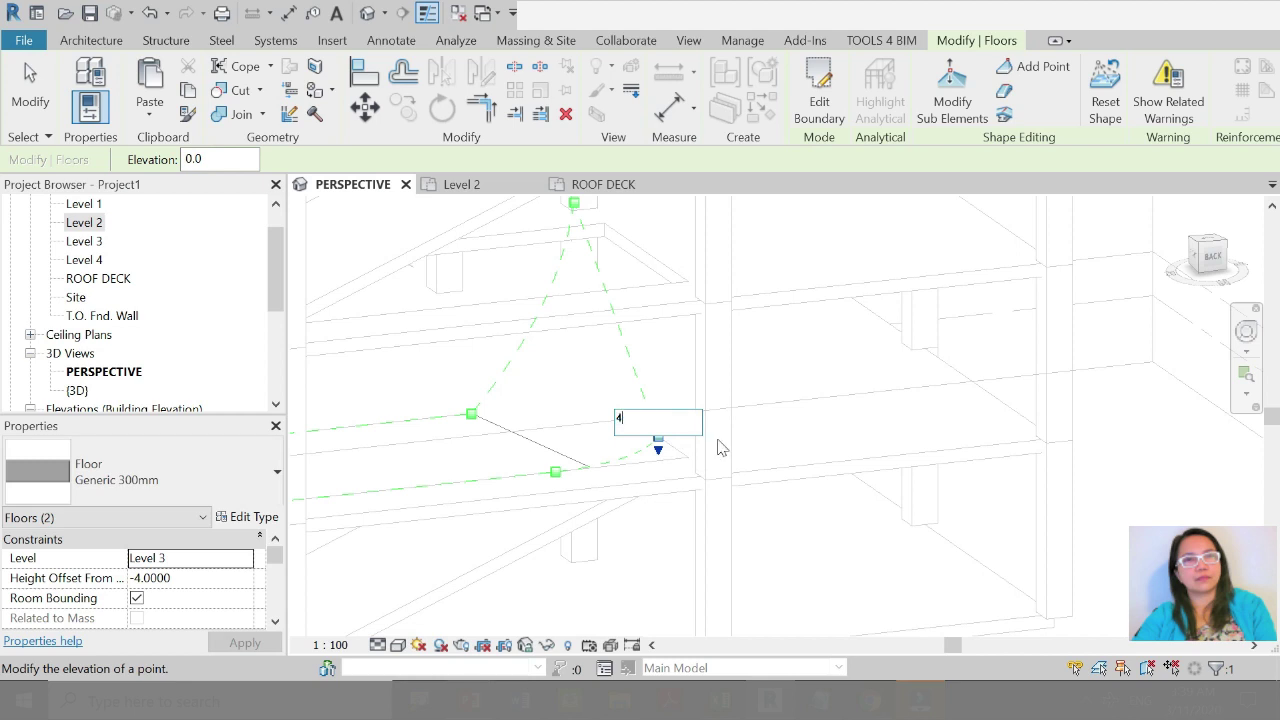
pyautogui.press('Return')
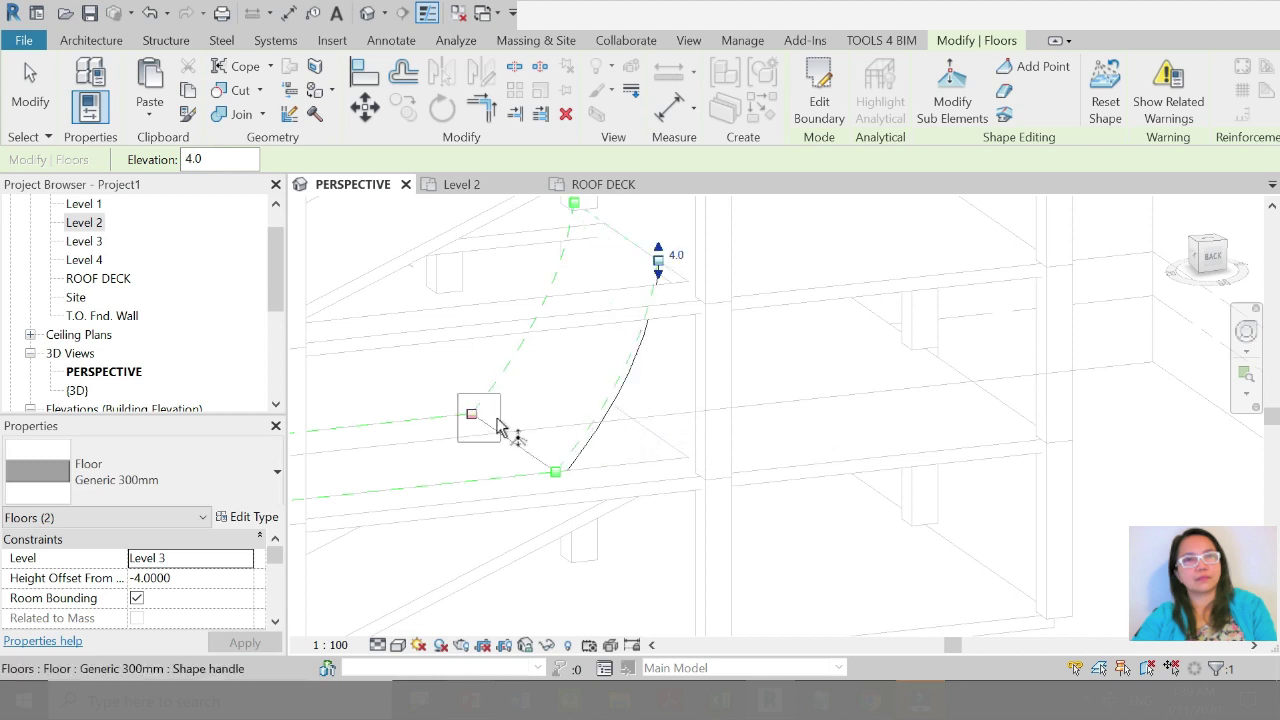
# Step: Set the other two corner points to 3.2, dismiss the overlap warning, and finish editing
pyautogui.click(500, 427)
pyautogui.click(489, 408)
pyautogui.write('3.2')
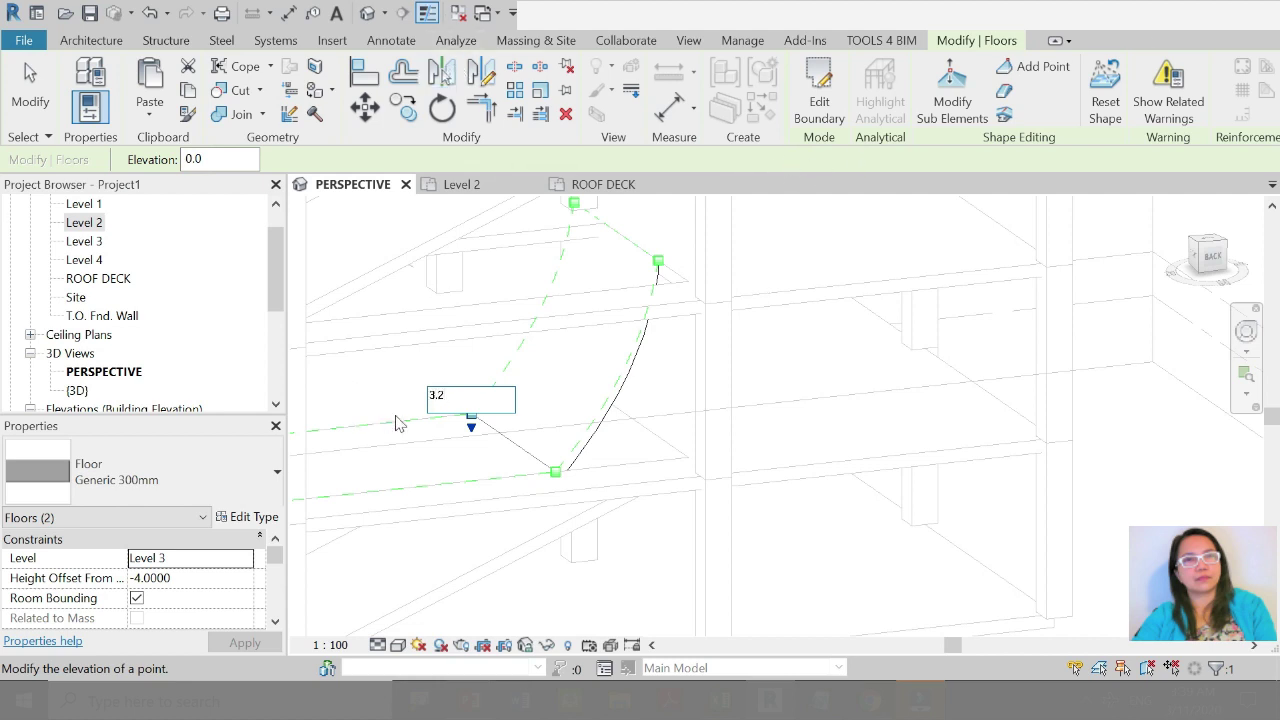
pyautogui.press('Return')
pyautogui.click(556, 470)
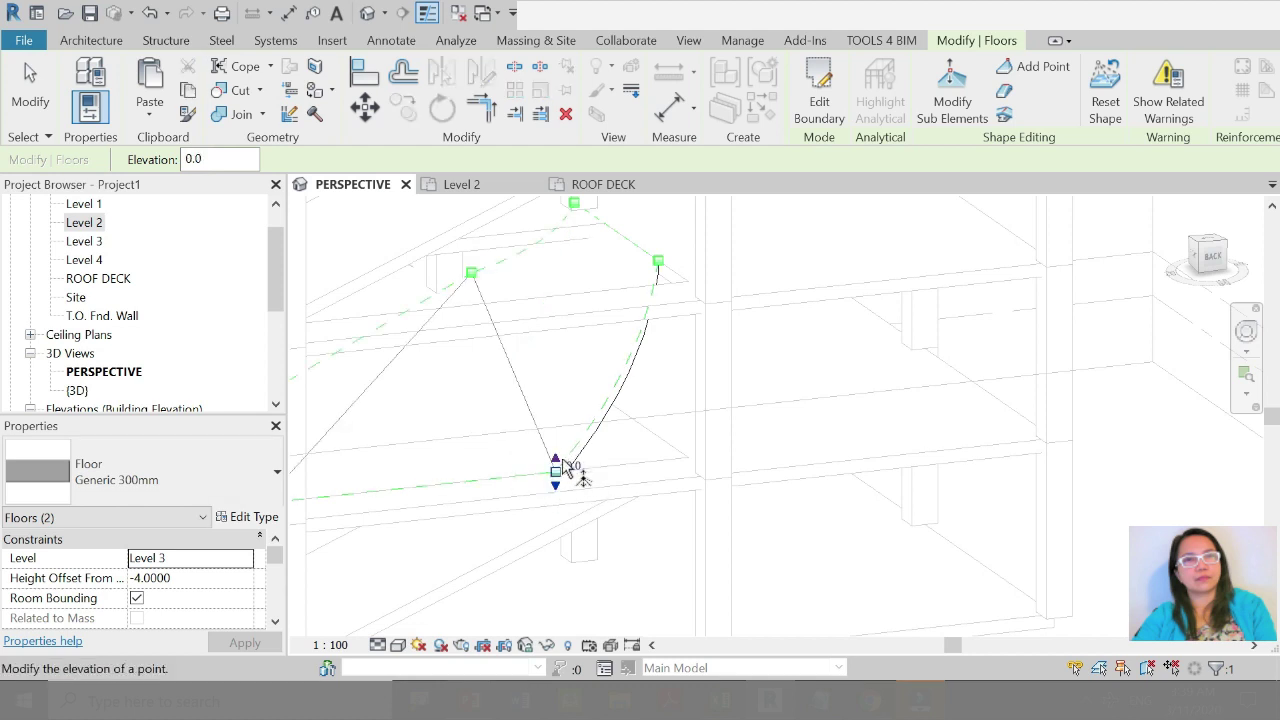
pyautogui.click(575, 466)
pyautogui.write('-2')
pyautogui.press('Return')
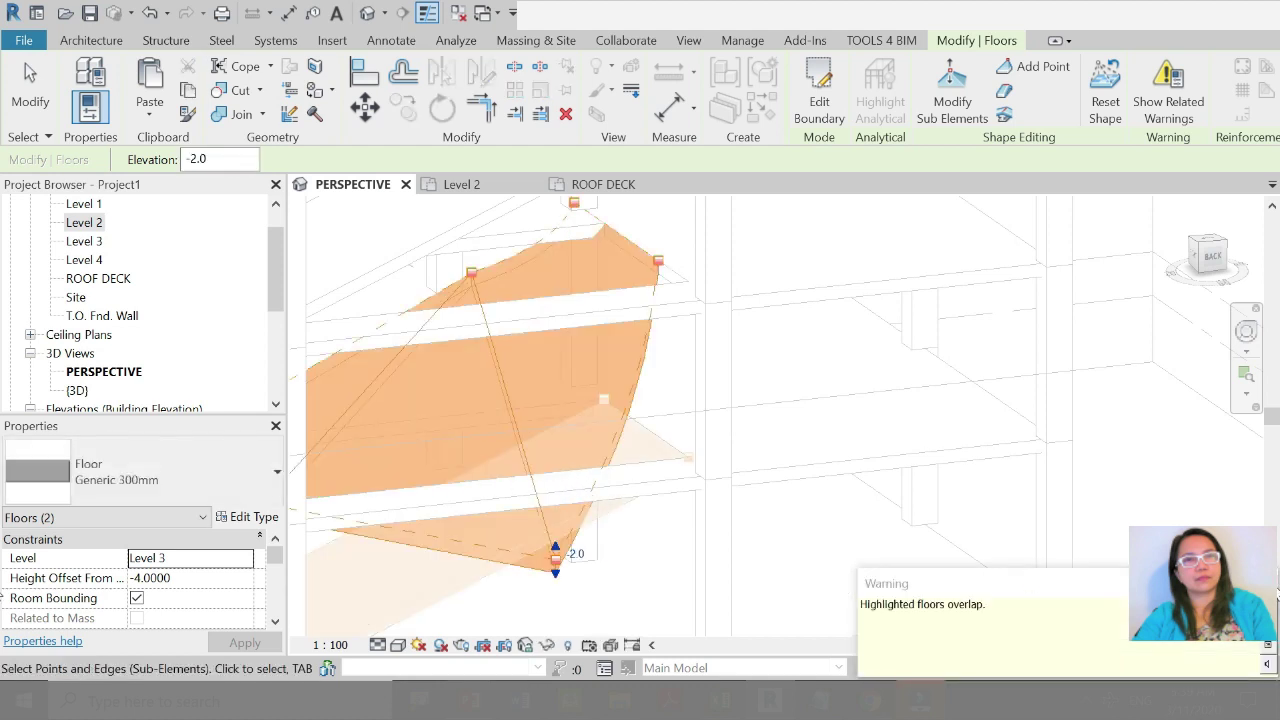
pyautogui.click(542, 551)
pyautogui.write('3.2')
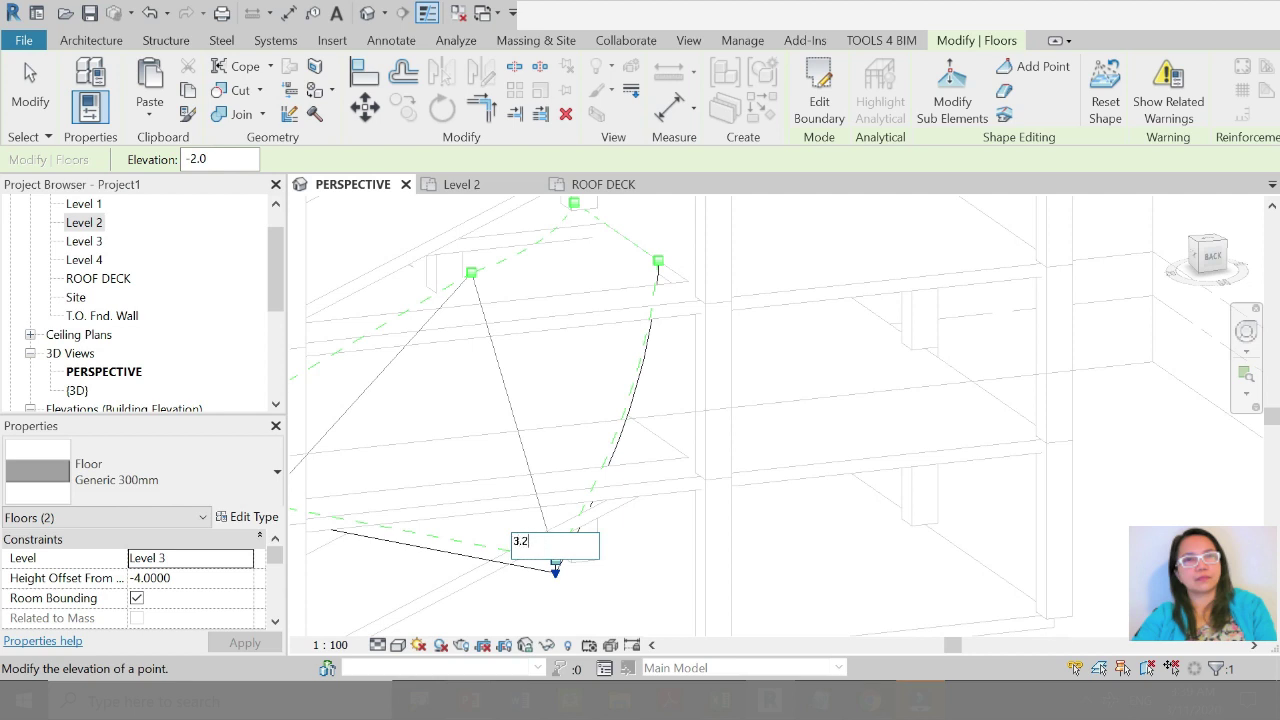
pyautogui.press('Return')
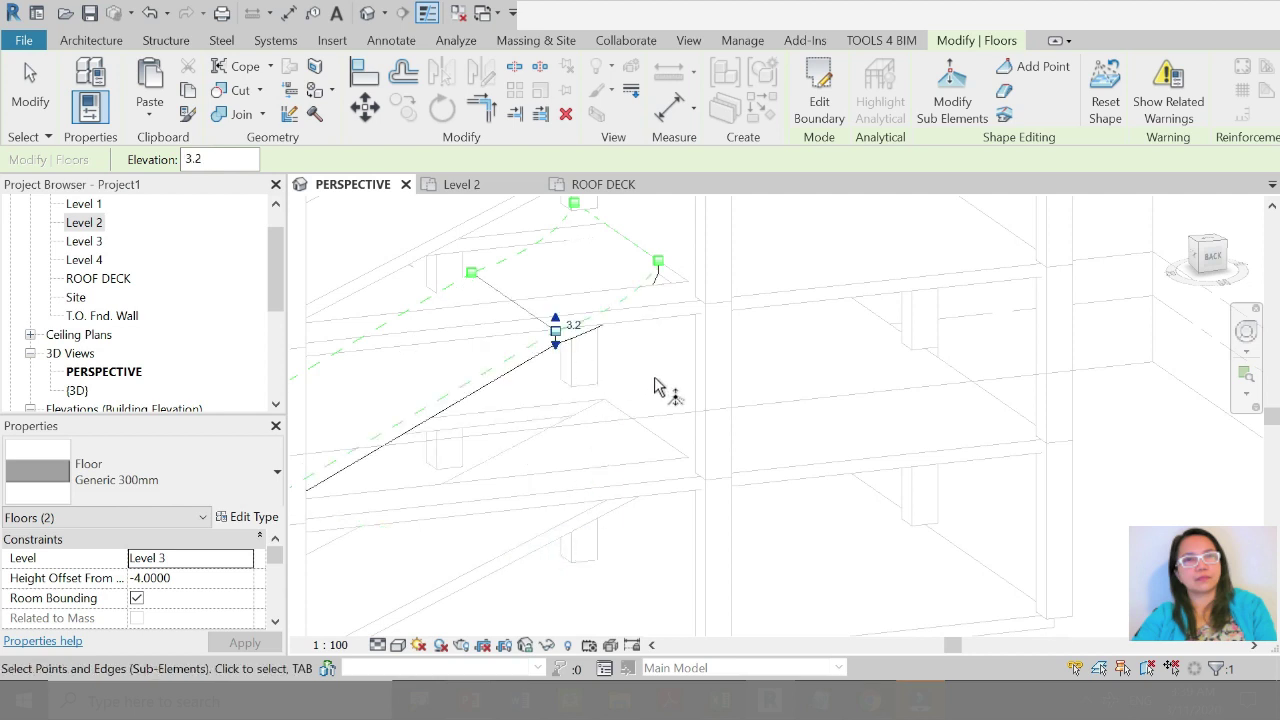
pyautogui.press('Escape')
pyautogui.scroll(-3, 655, 387)
pyautogui.press('Escape')
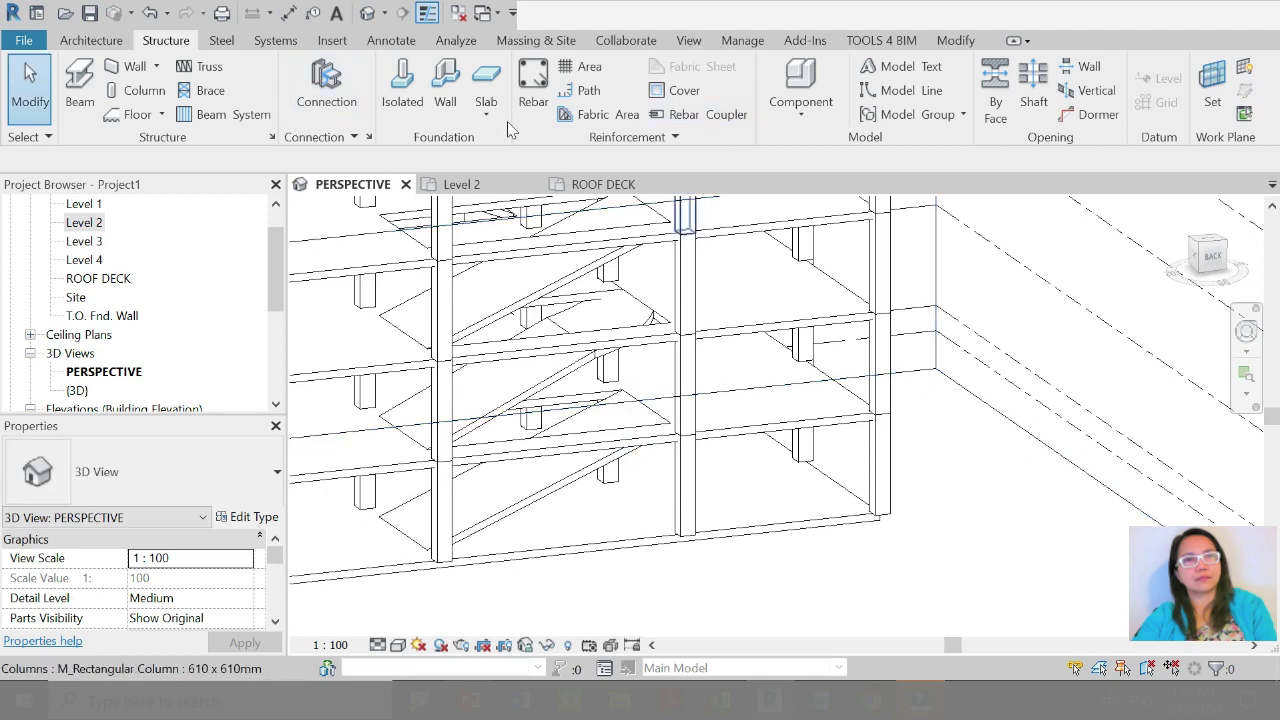
# Step: Select and orbit around the sloped landing floor in 3D, then switch to the Level 2 plan
pyautogui.scroll(3, 729, 286)
pyautogui.click(652, 334)
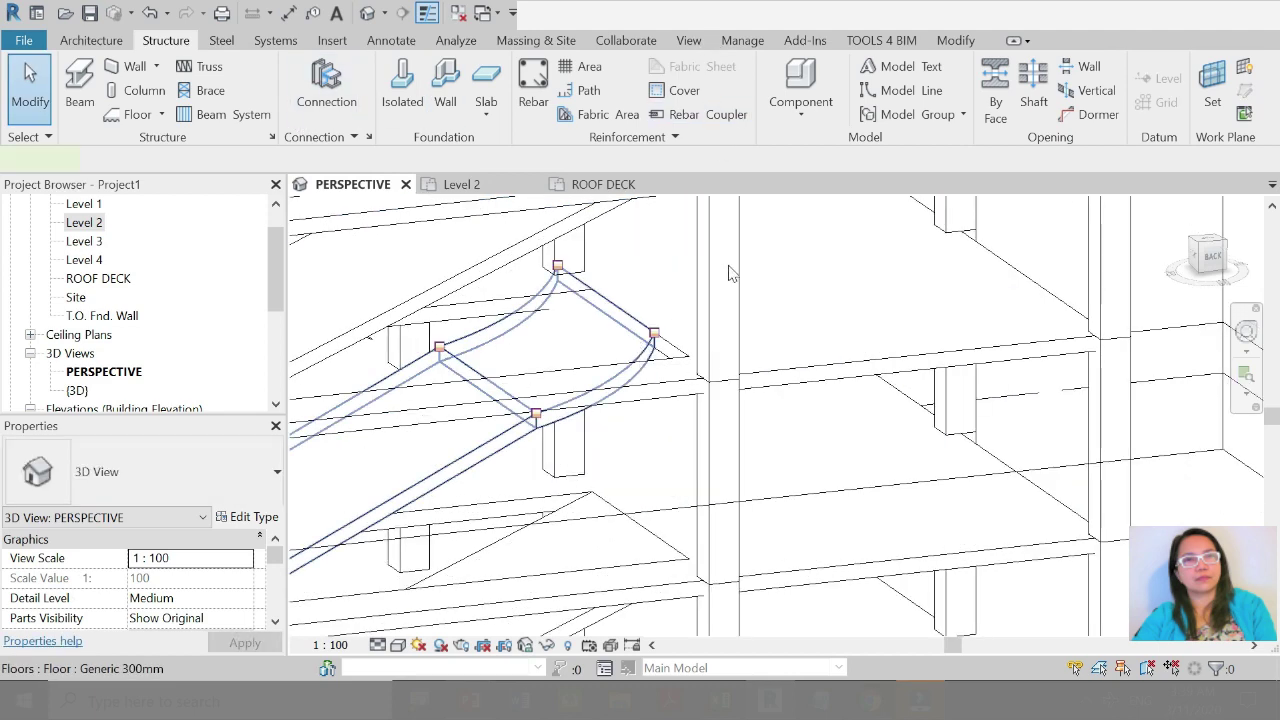
pyautogui.scroll(-3, 729, 272)
pyautogui.keyDown('shift'); pyautogui.moveTo(706, 323); pyautogui.dragTo(668, 350, button='middle'); pyautogui.keyUp('shift')
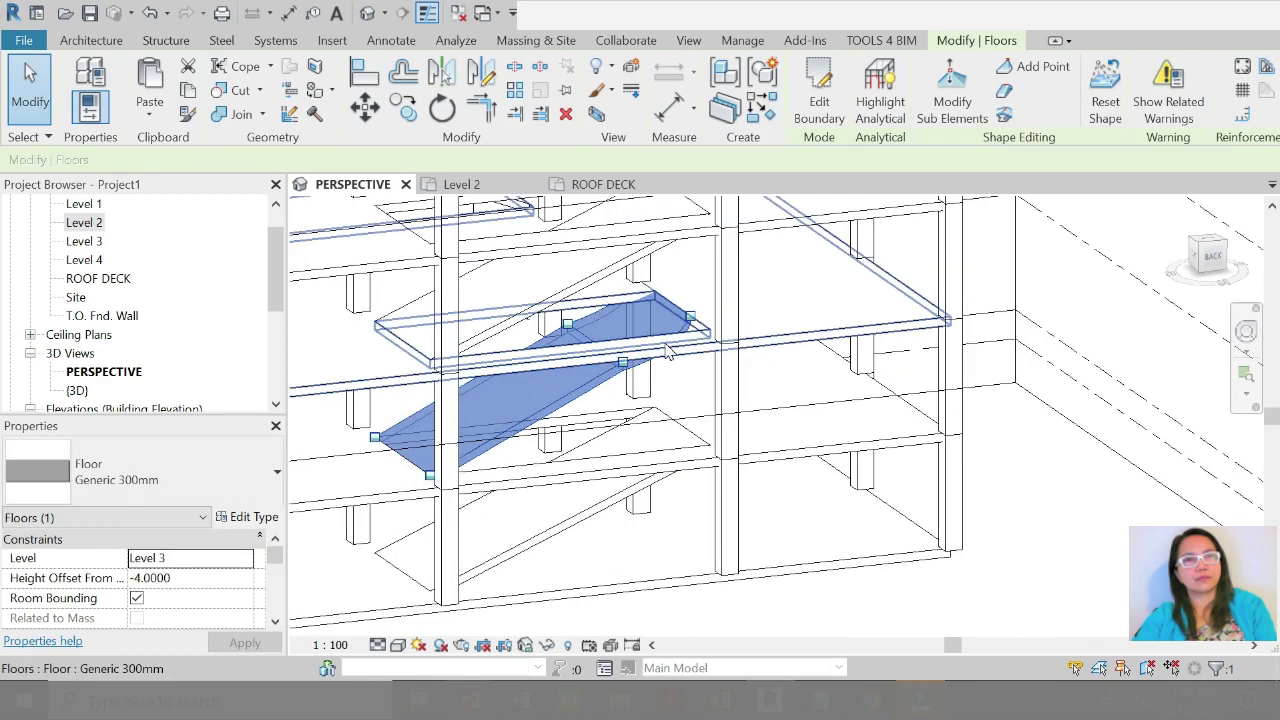
pyautogui.scroll(2, 662, 340)
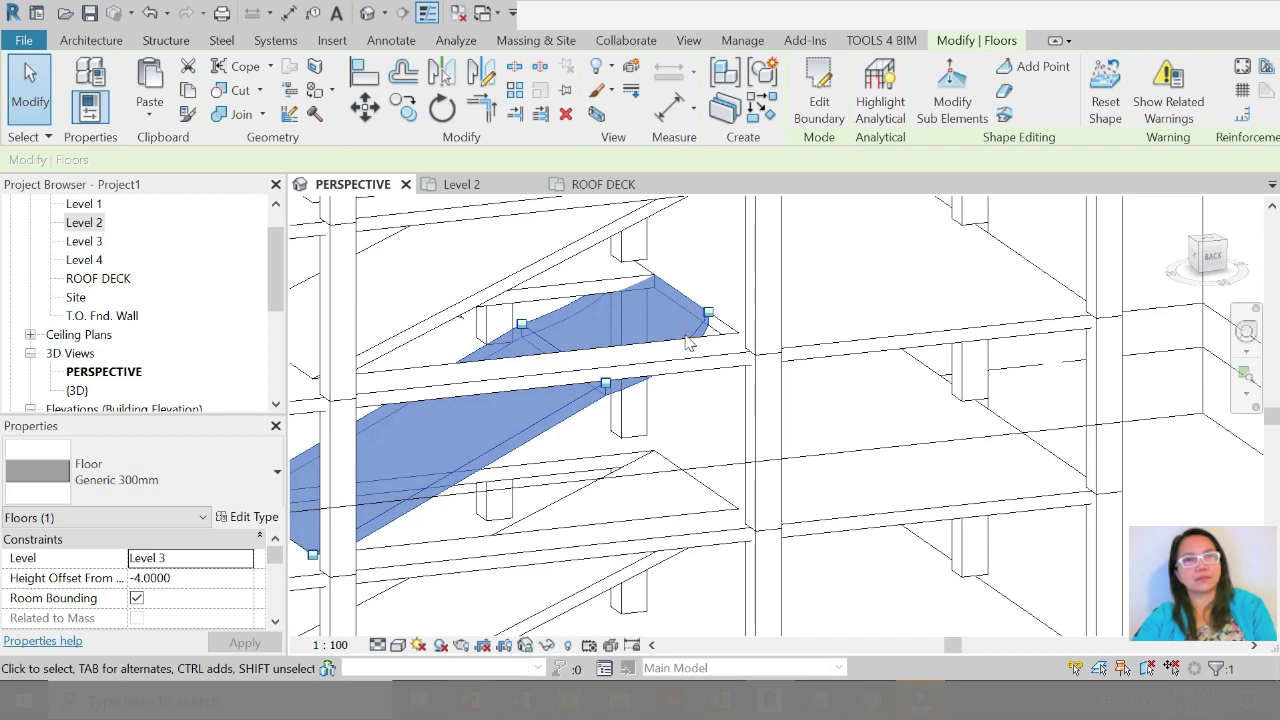
pyautogui.scroll(-2, 688, 343)
pyautogui.keyDown('shift'); pyautogui.moveTo(688, 343); pyautogui.dragTo(527, 350, button='middle'); pyautogui.keyUp('shift')
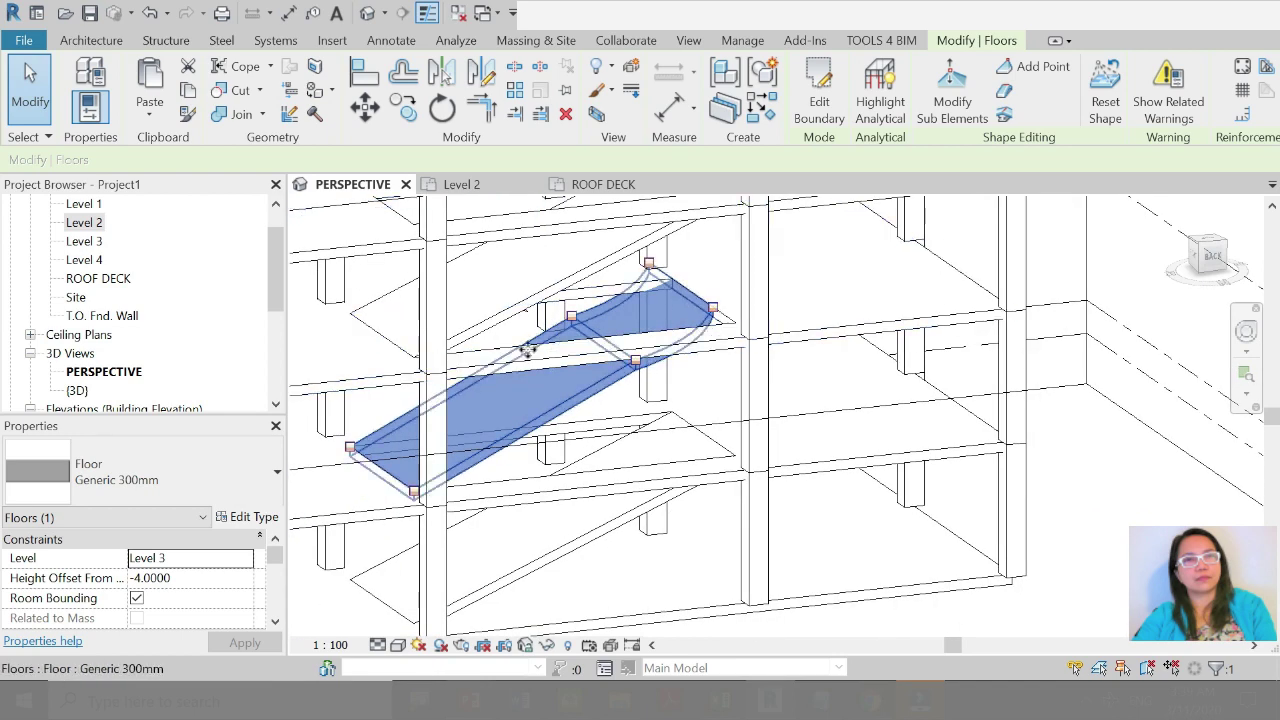
pyautogui.click(88, 226)
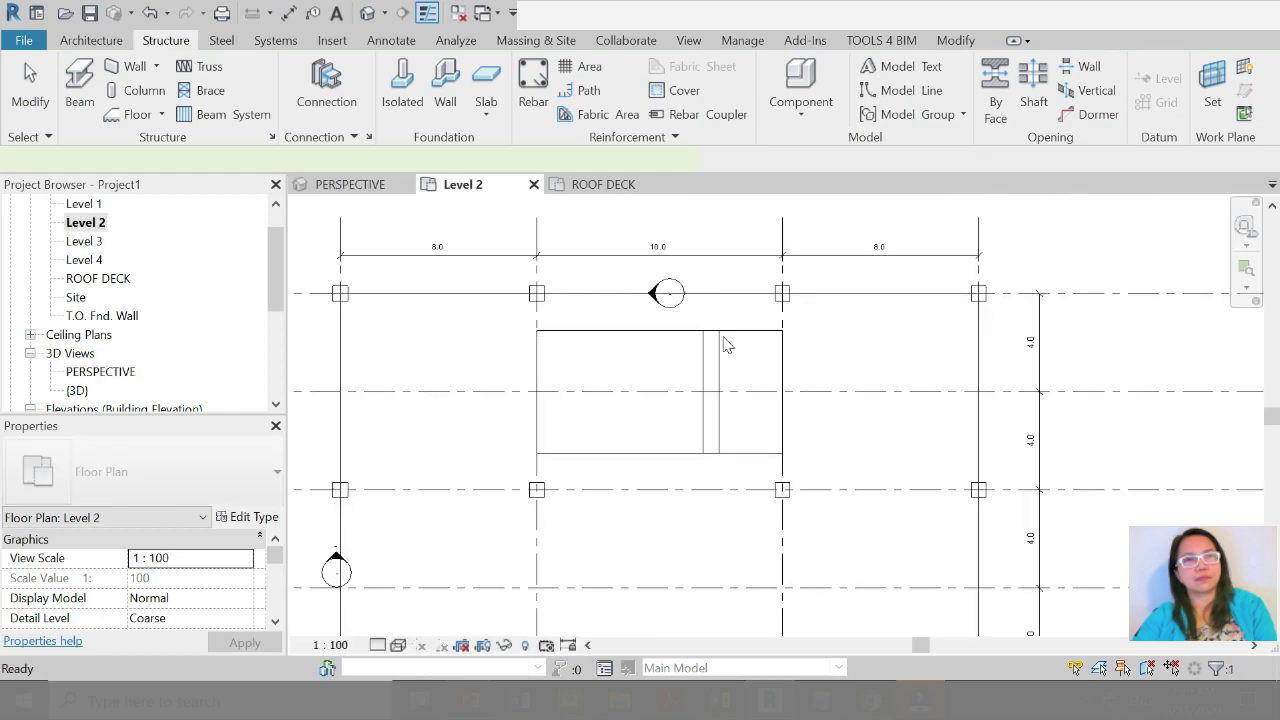
# Step: Add shape points to the landing slab: two on the top edge, one on the curved left edge
pyautogui.click(771, 334)
pyautogui.scroll(2, 713, 340)
pyautogui.press('Escape')
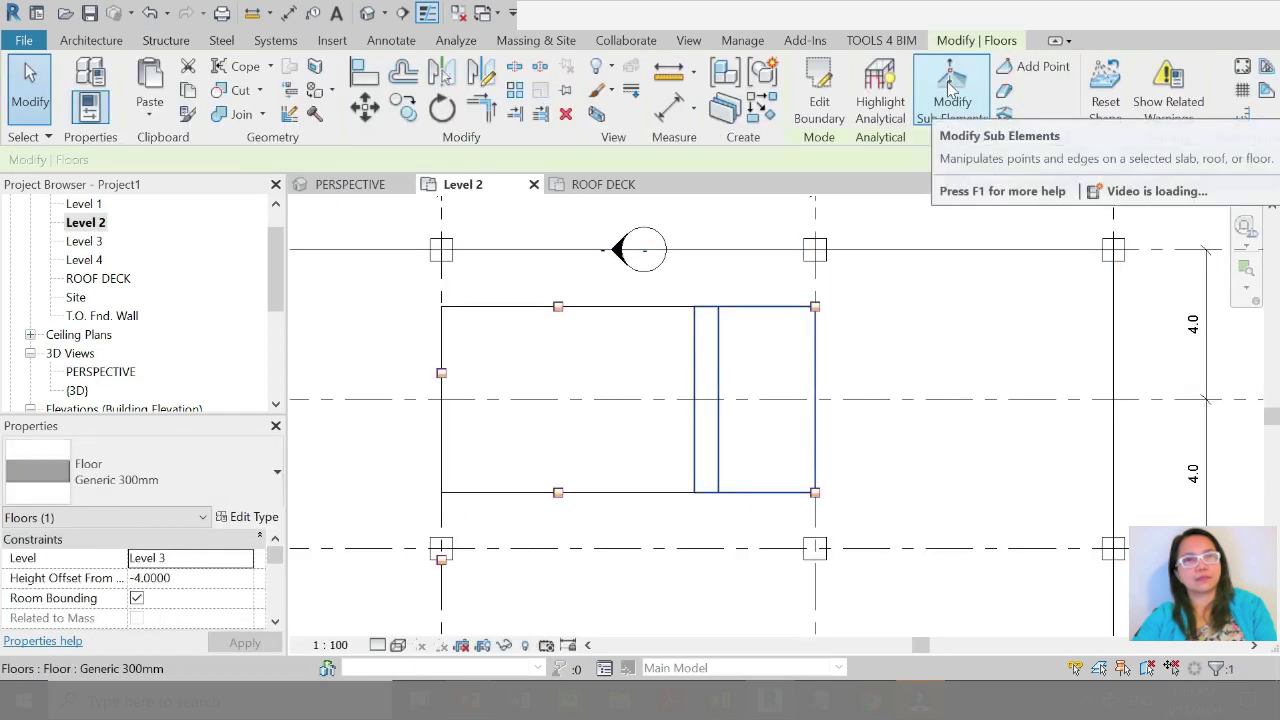
pyautogui.click(952, 100)
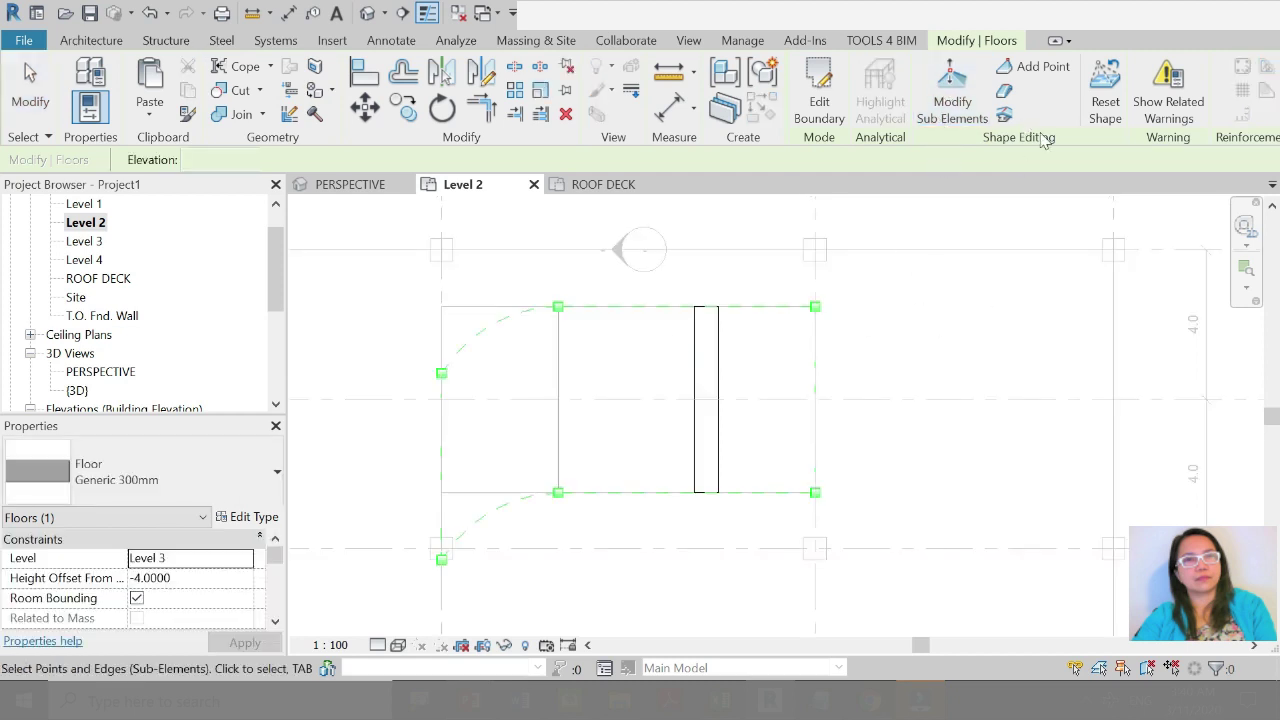
pyautogui.click(1040, 68)
pyautogui.click(647, 306)
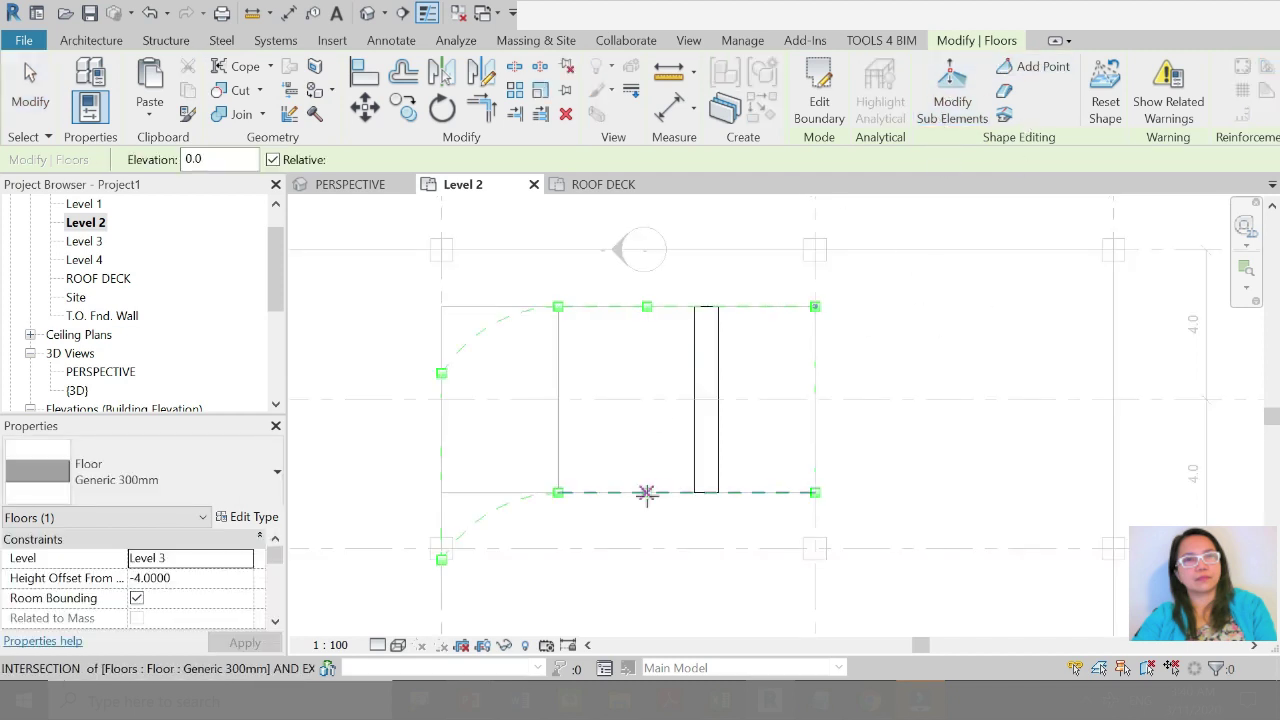
pyautogui.click(746, 306)
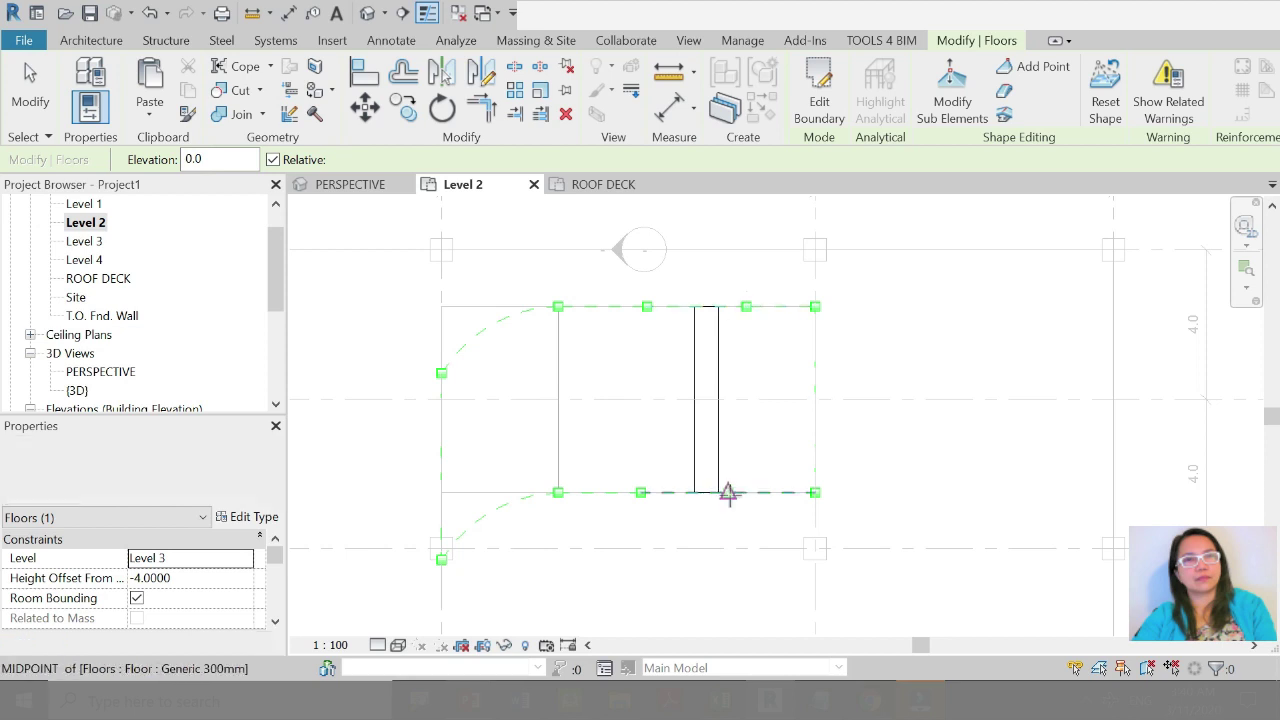
pyautogui.click(481, 331)
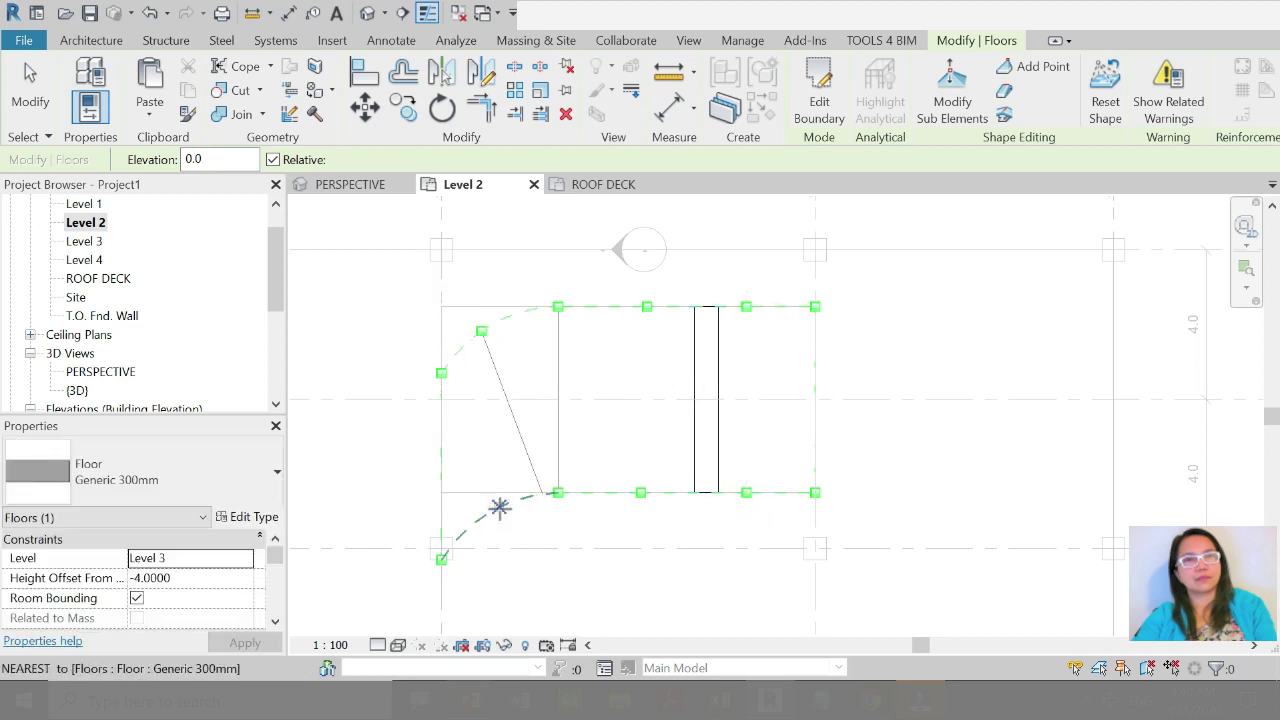
pyautogui.press('Escape')
pyautogui.press('Escape')
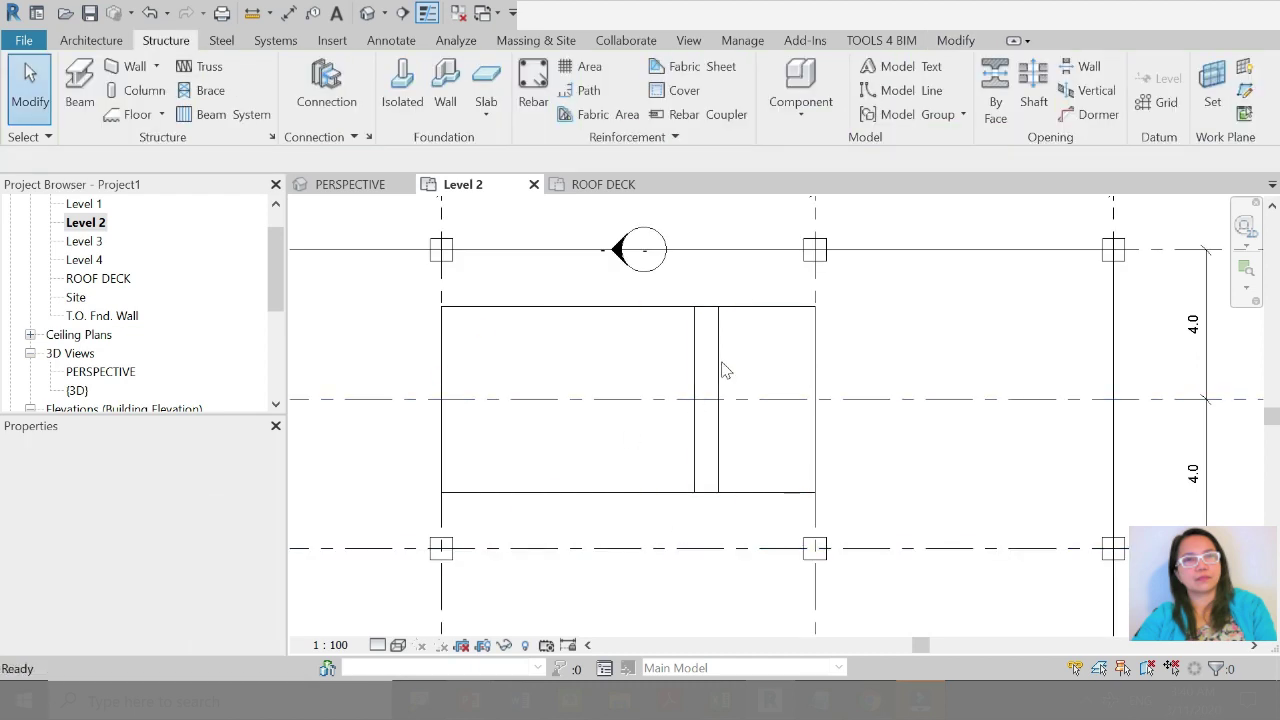
# Step: Set the slab's edge points to heights 2.1, 2.2 and 0.9 so it slopes
pyautogui.click(821, 378)
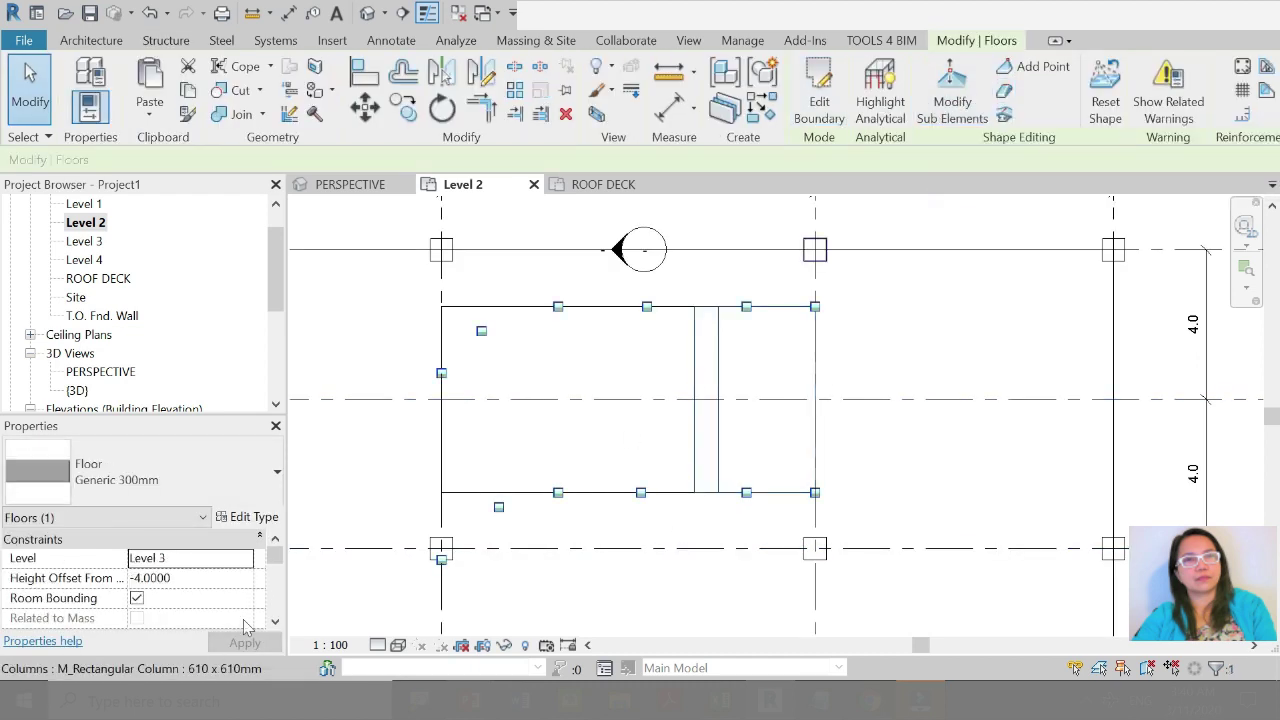
pyautogui.click(955, 100)
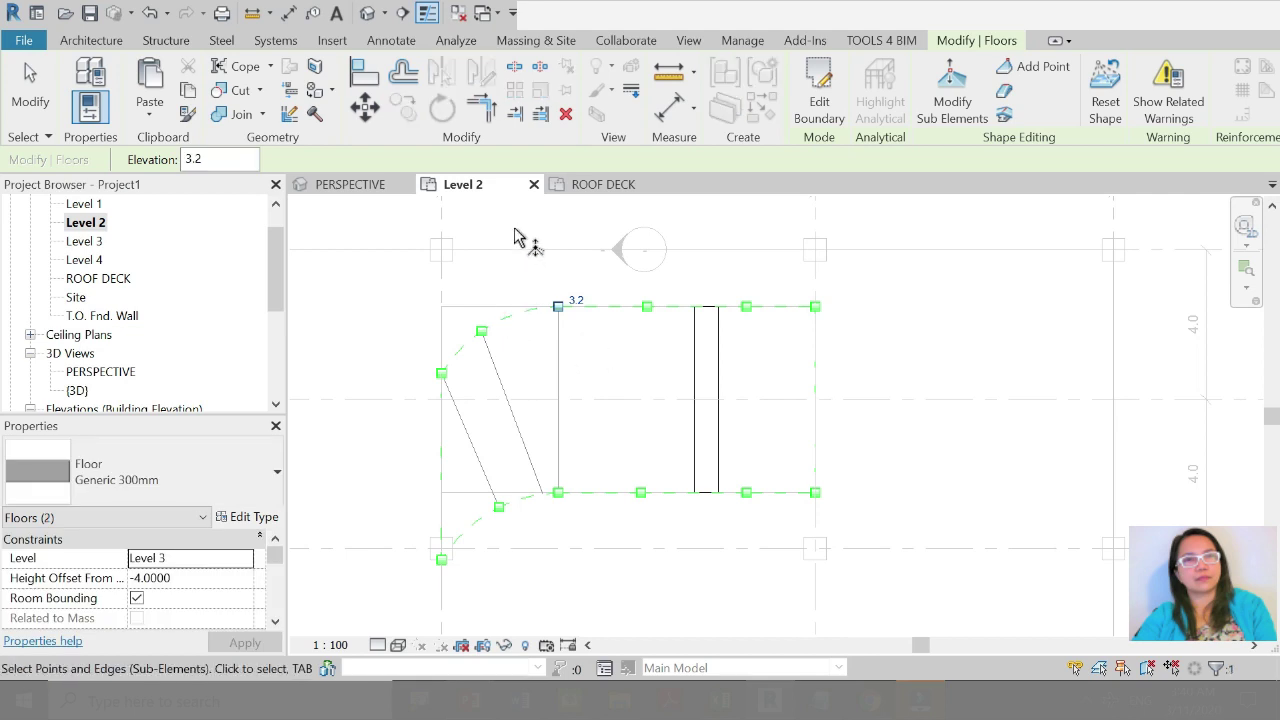
pyautogui.click(481, 330)
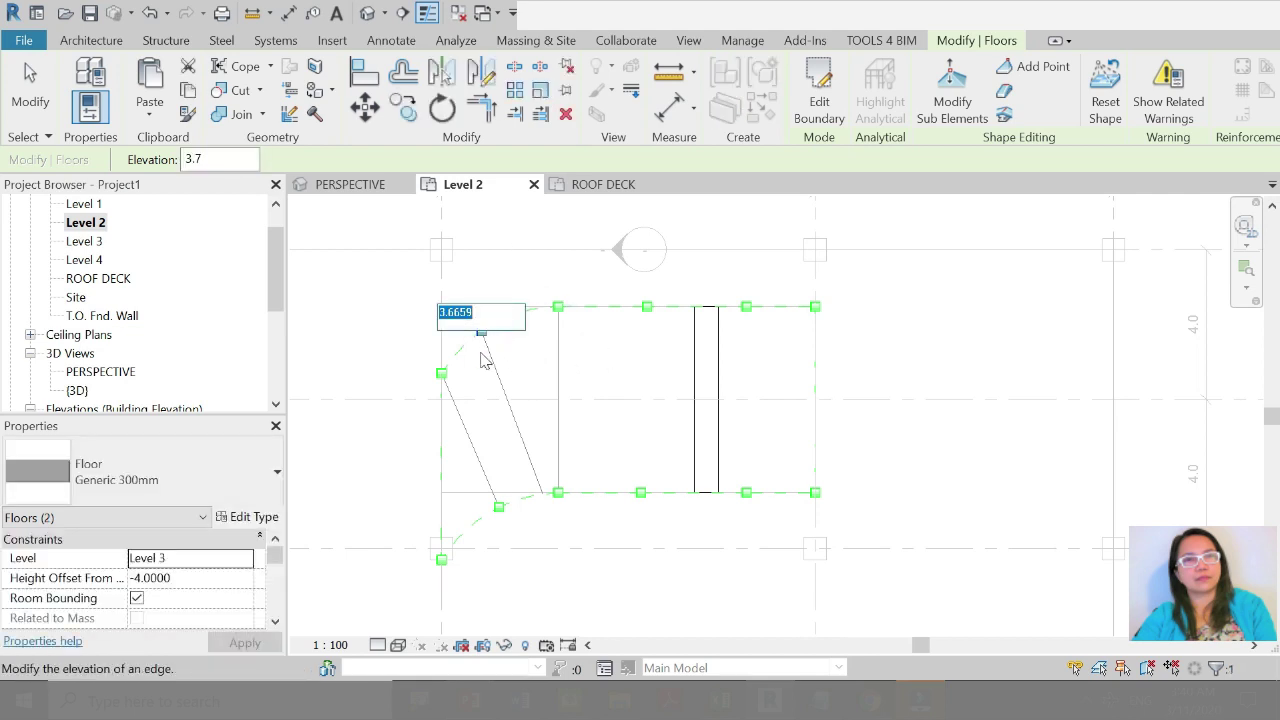
pyautogui.keyDown('ctrl'); pyautogui.click(441, 373); pyautogui.keyUp('ctrl')
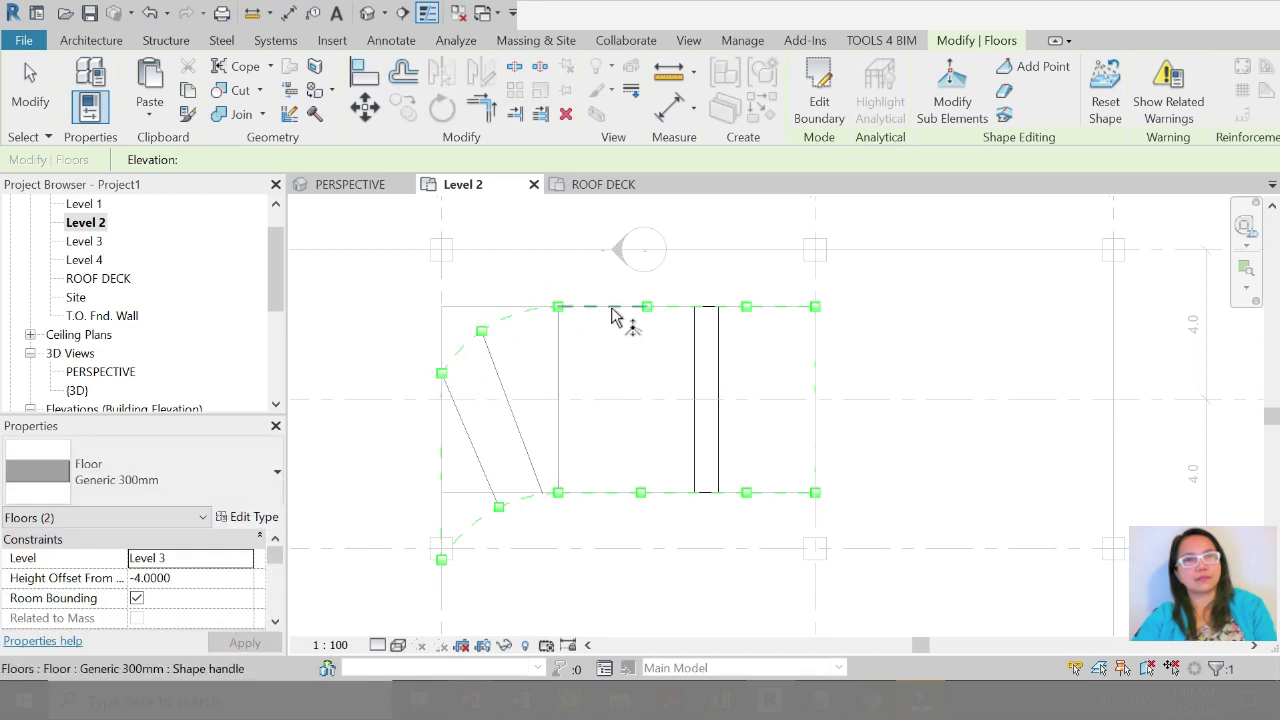
pyautogui.click(647, 306)
pyautogui.moveTo(616, 454); pyautogui.dragTo(660, 532)
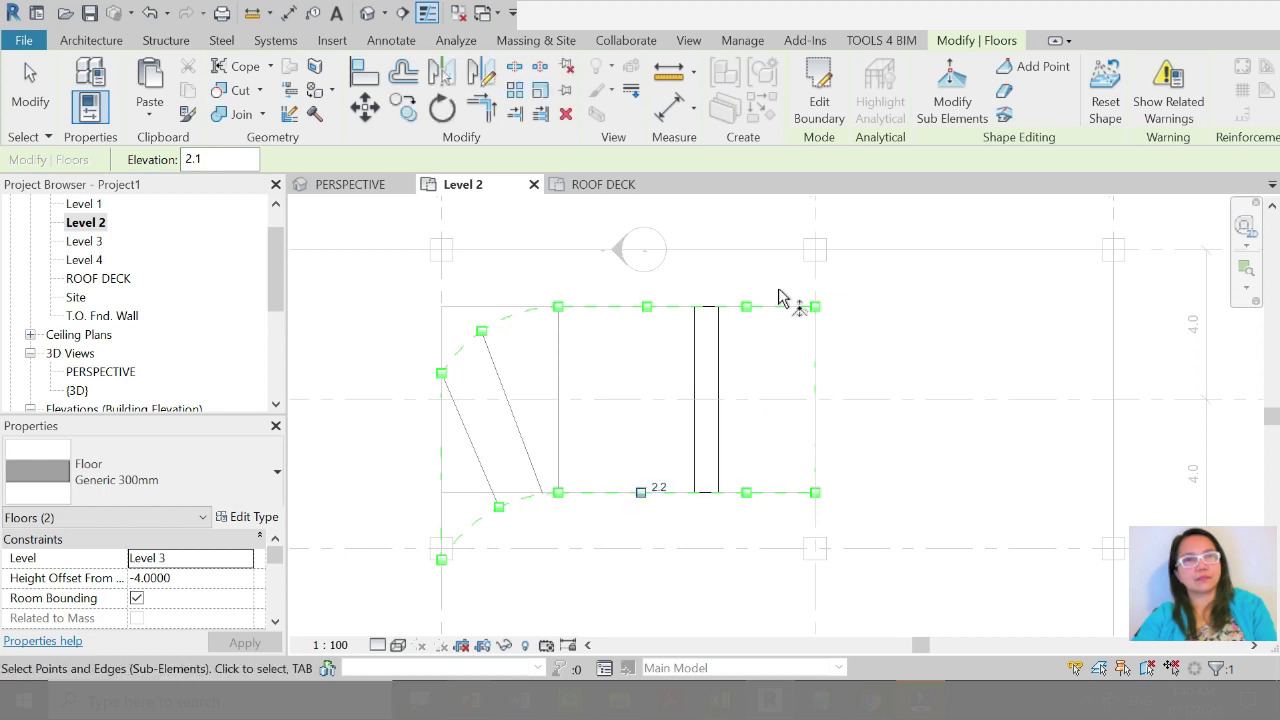
pyautogui.click(746, 306)
pyautogui.press('Escape')
pyautogui.press('Escape')
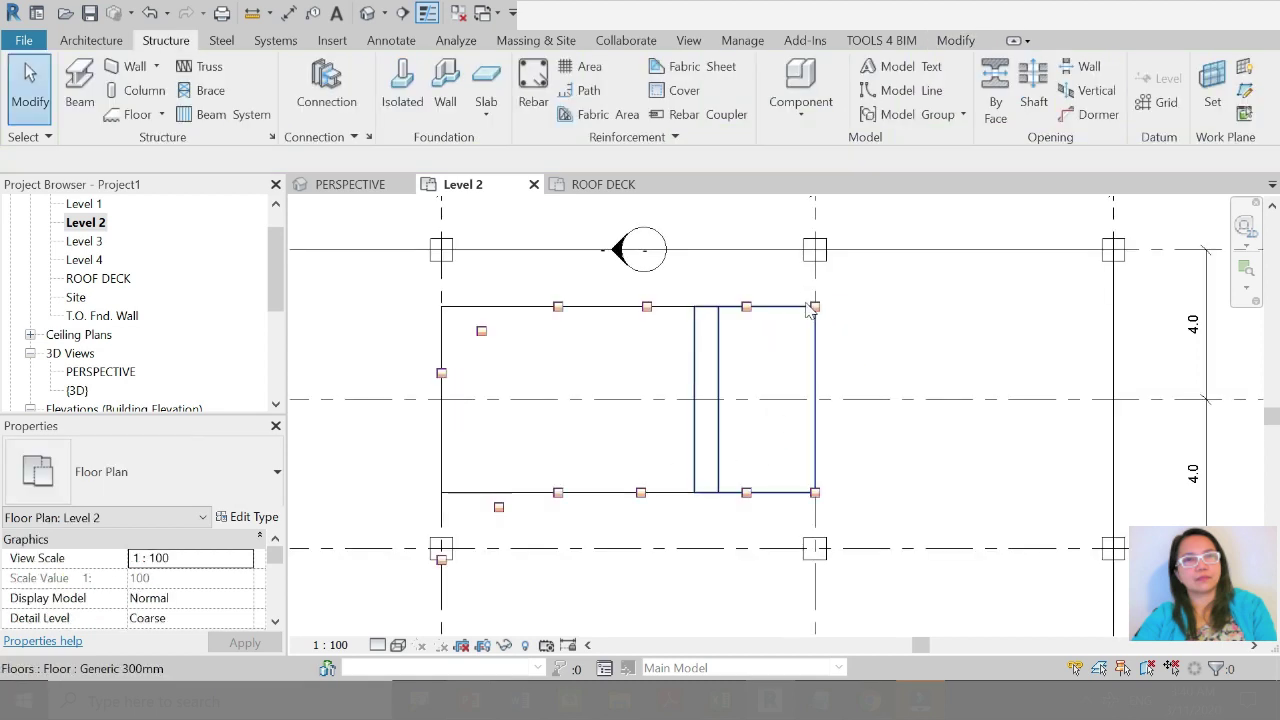
pyautogui.click(806, 302)
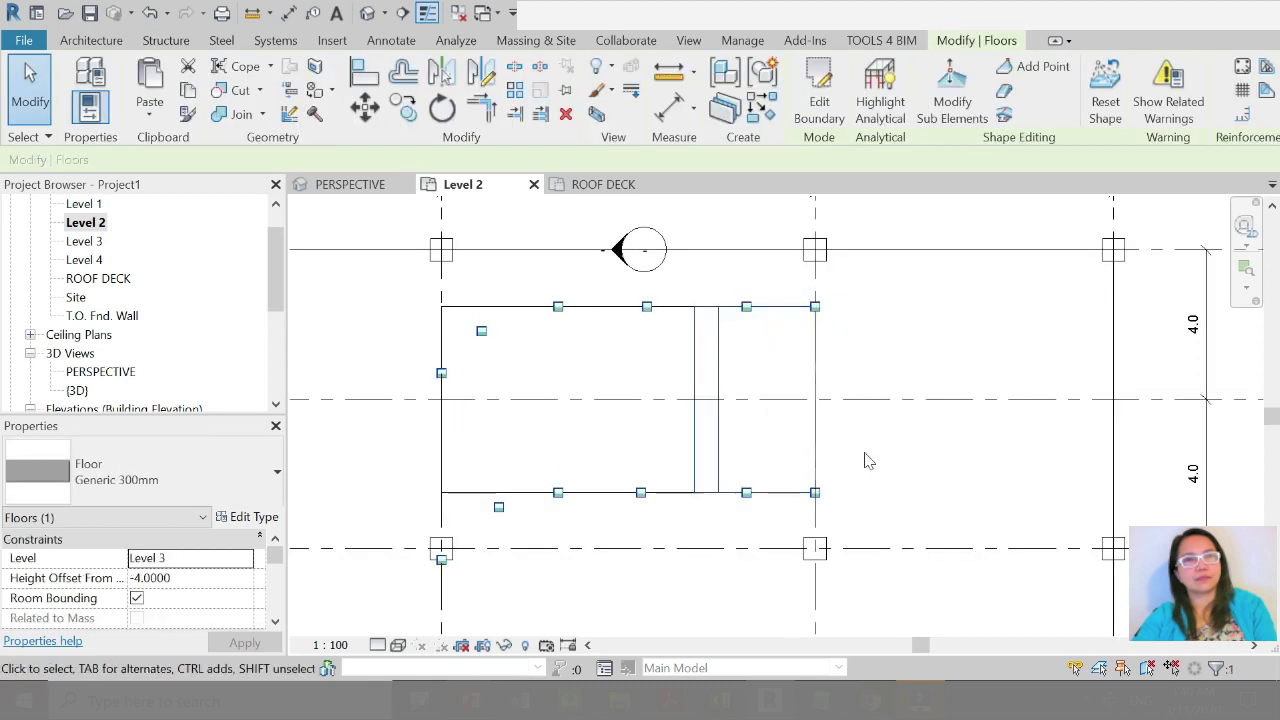
pyautogui.moveTo(349, 184)
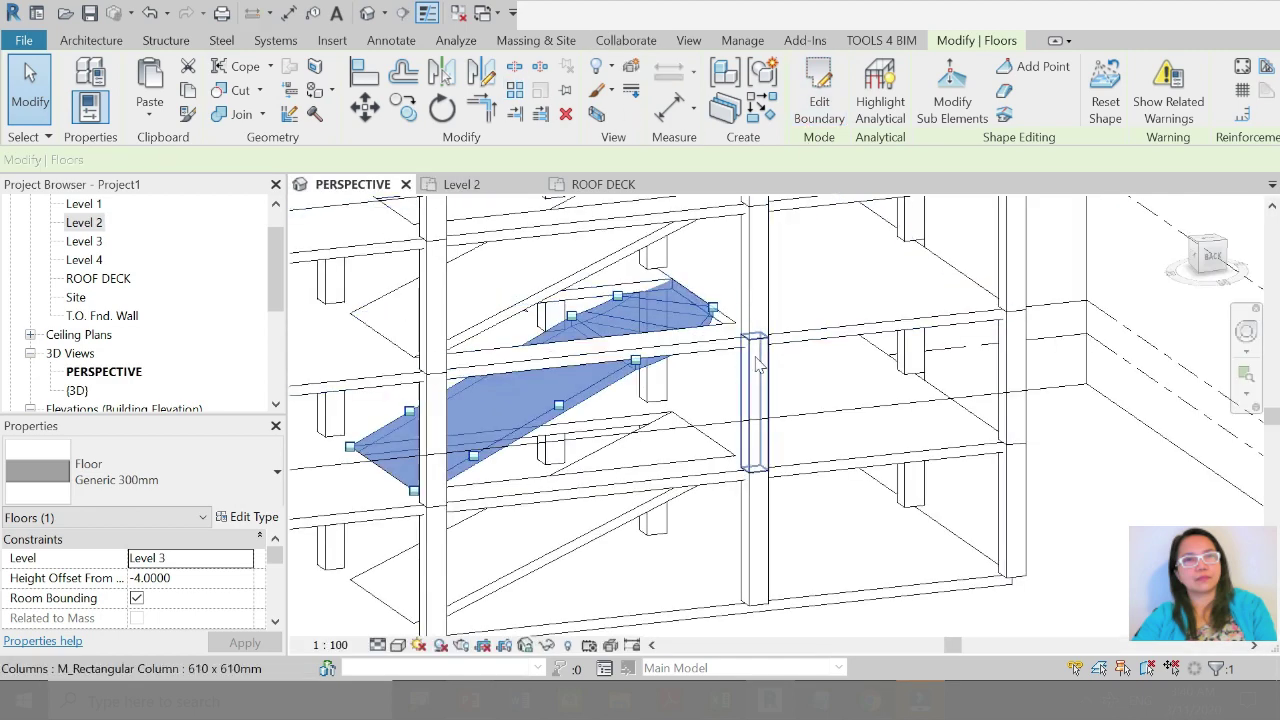
# Step: Drag the section box top down to cut away the upper floors in PERSPECTIVE
pyautogui.press('Escape')
pyautogui.scroll(-3, 928, 318)
pyautogui.click(945, 292)
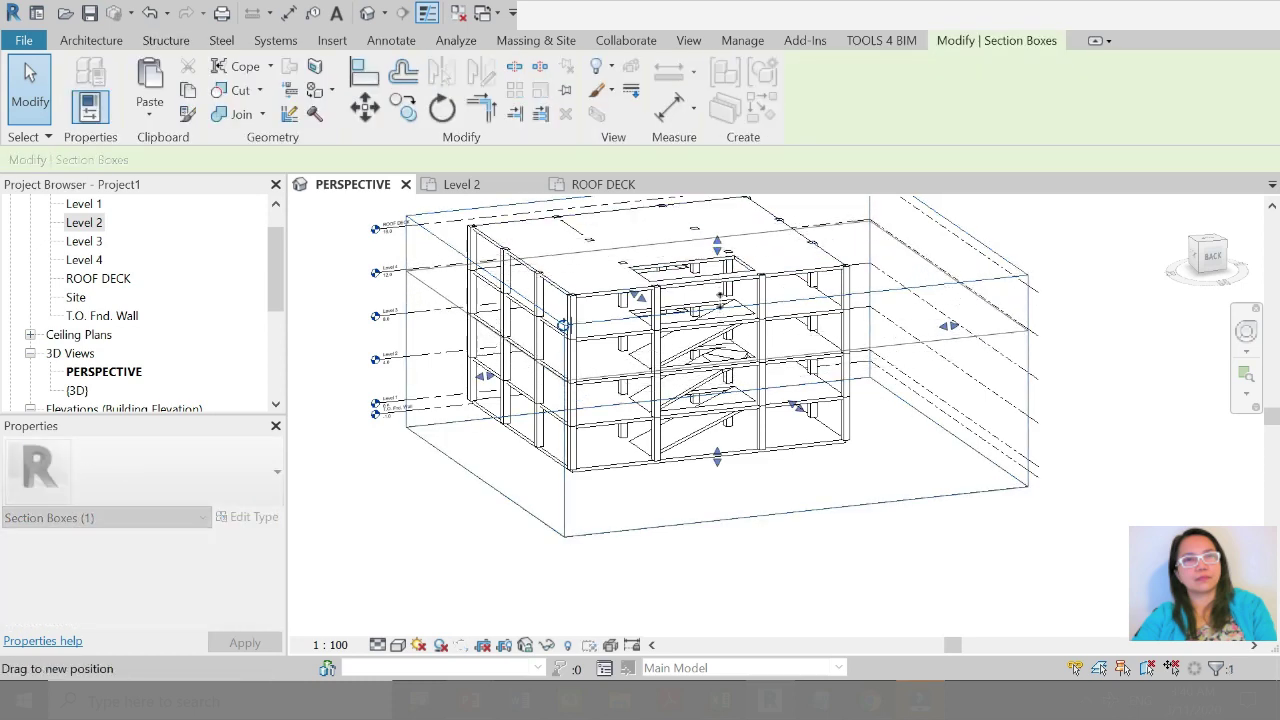
pyautogui.moveTo(722, 293); pyautogui.dragTo(717, 333)
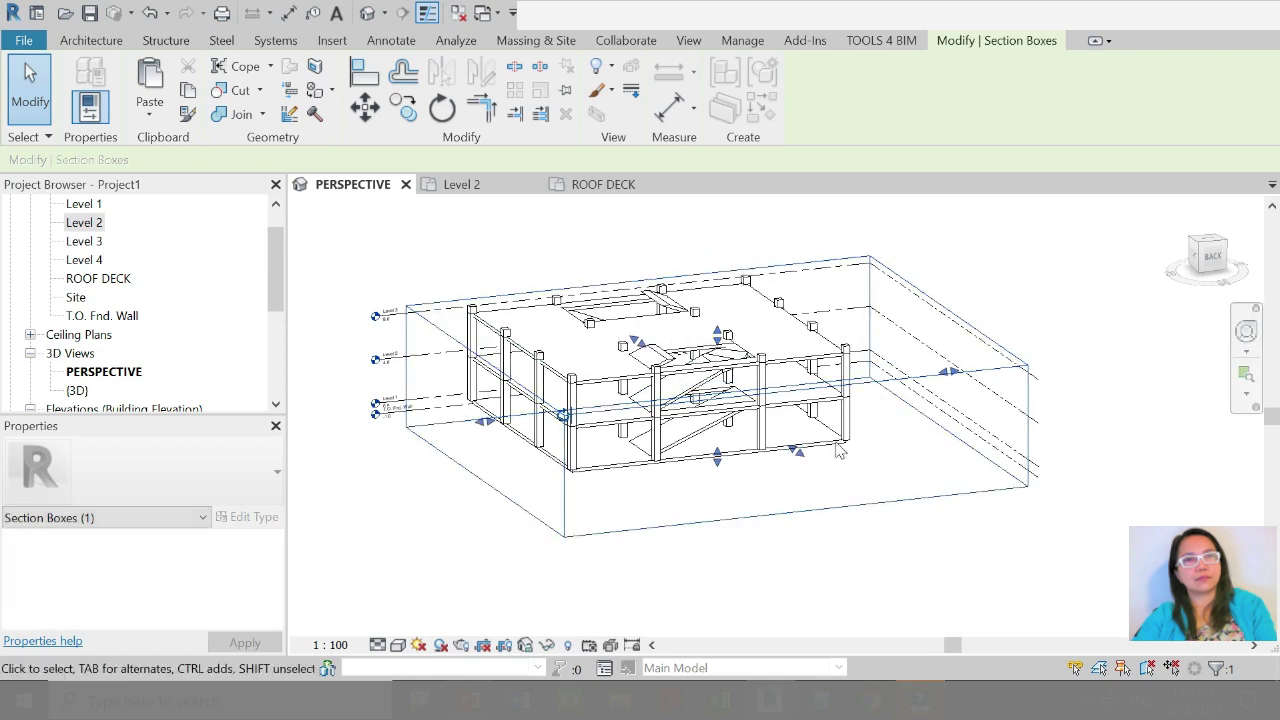
# Step: Orbit and zoom to inspect the exposed Level 2 slab openings and curved landing
pyautogui.moveTo(643, 557)
pyautogui.keyDown('shift'); pyautogui.mouseDown(button='middle')
pyautogui.moveTo(534, 571)
pyautogui.moveTo(660, 603)
pyautogui.moveTo(820, 620)
pyautogui.mouseUp(button='middle'); pyautogui.keyUp('shift')
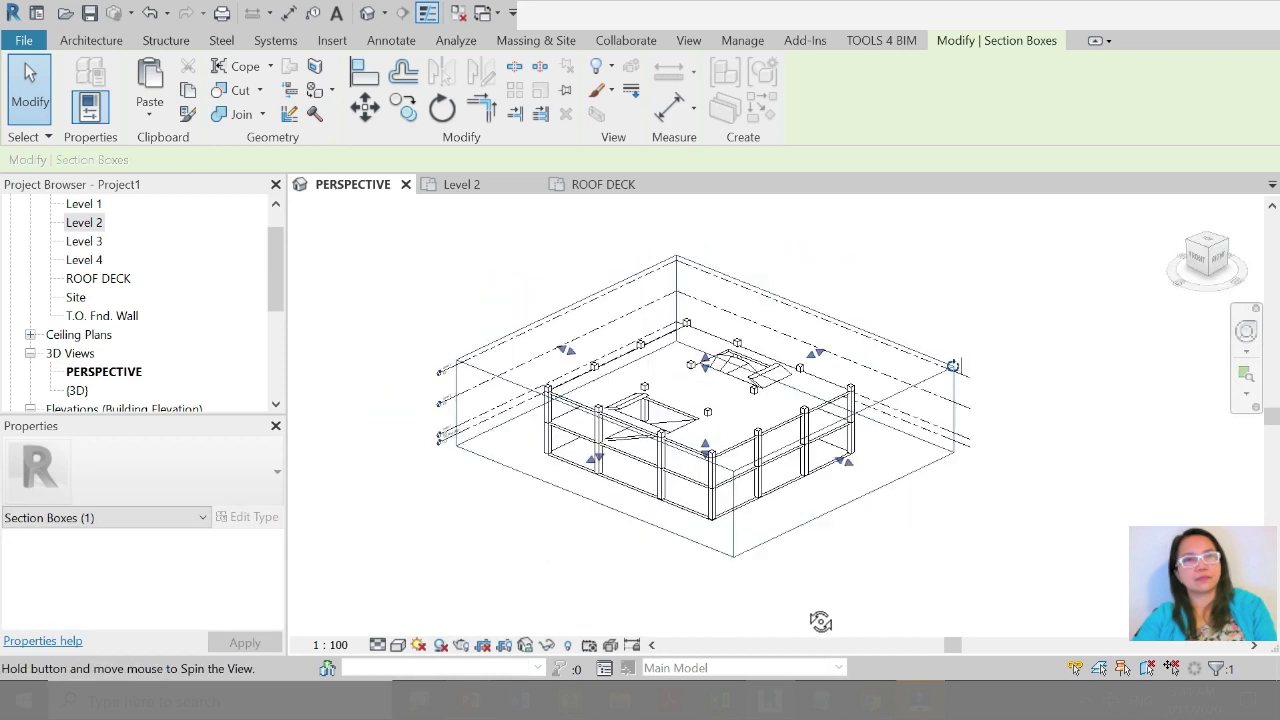
pyautogui.press('Escape')
pyautogui.scroll(5, 760, 375)
pyautogui.press('Escape')
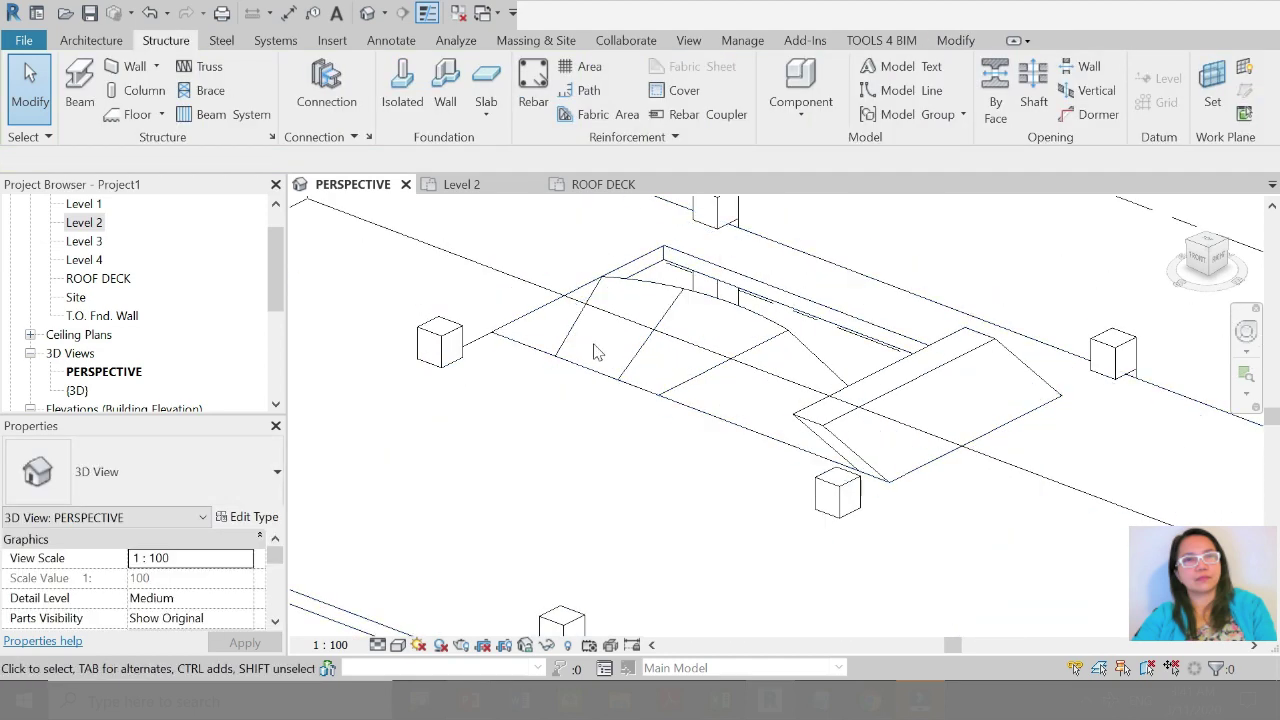
pyautogui.scroll(-2, 648, 370)
pyautogui.scroll(-3, 648, 370)
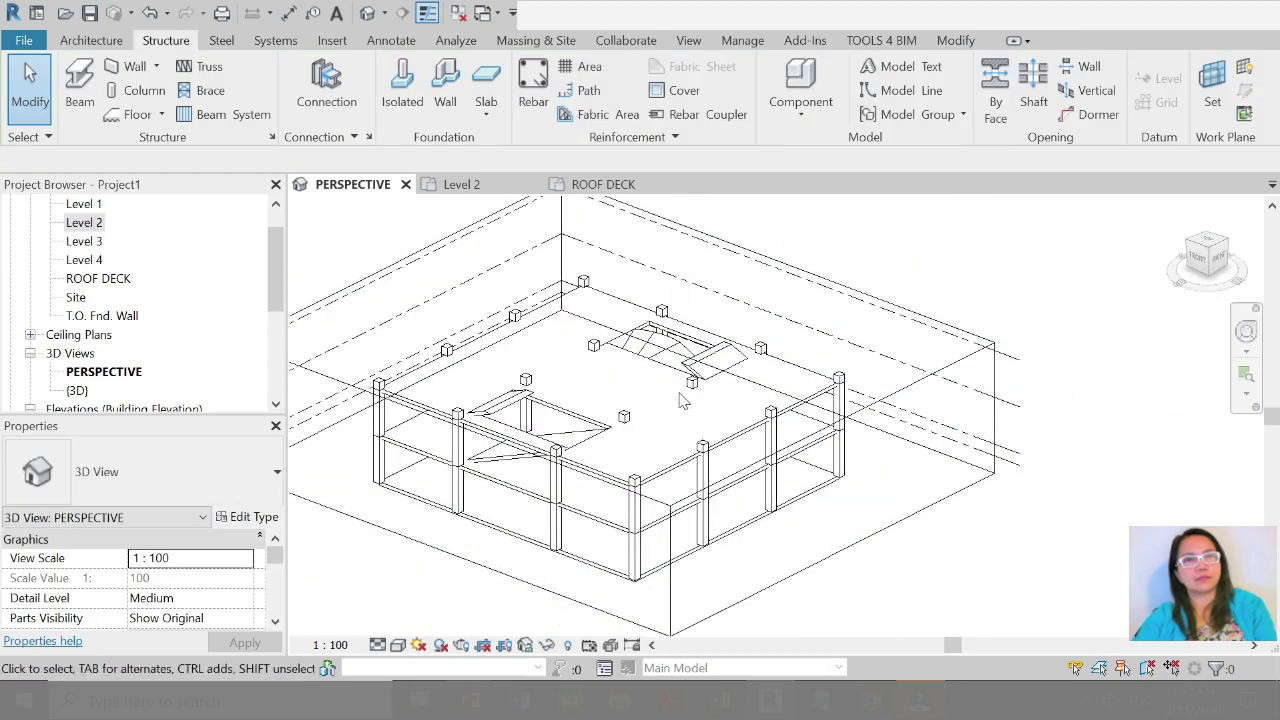
pyautogui.scroll(-1, 513, 562)
pyautogui.keyDown('shift'); pyautogui.moveTo(510, 556); pyautogui.dragTo(417, 613, button='middle'); pyautogui.keyUp('shift')
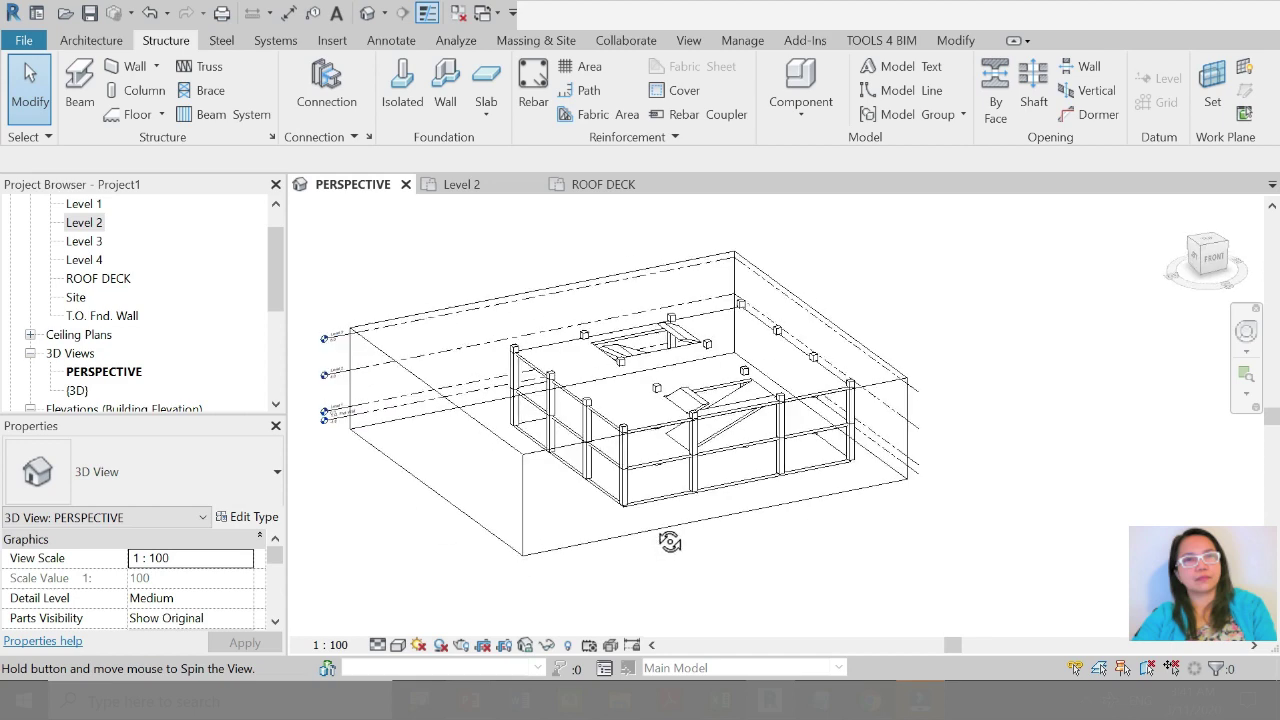
pyautogui.click(162, 115)
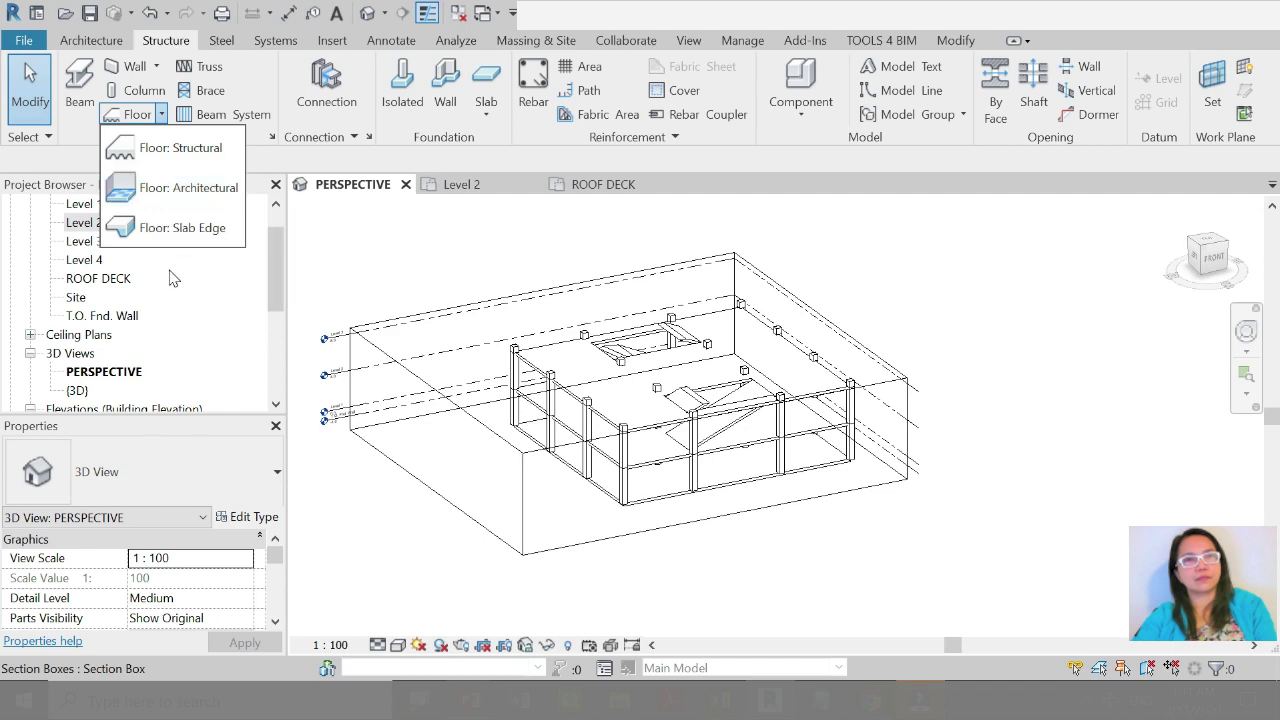
pyautogui.click(678, 464)
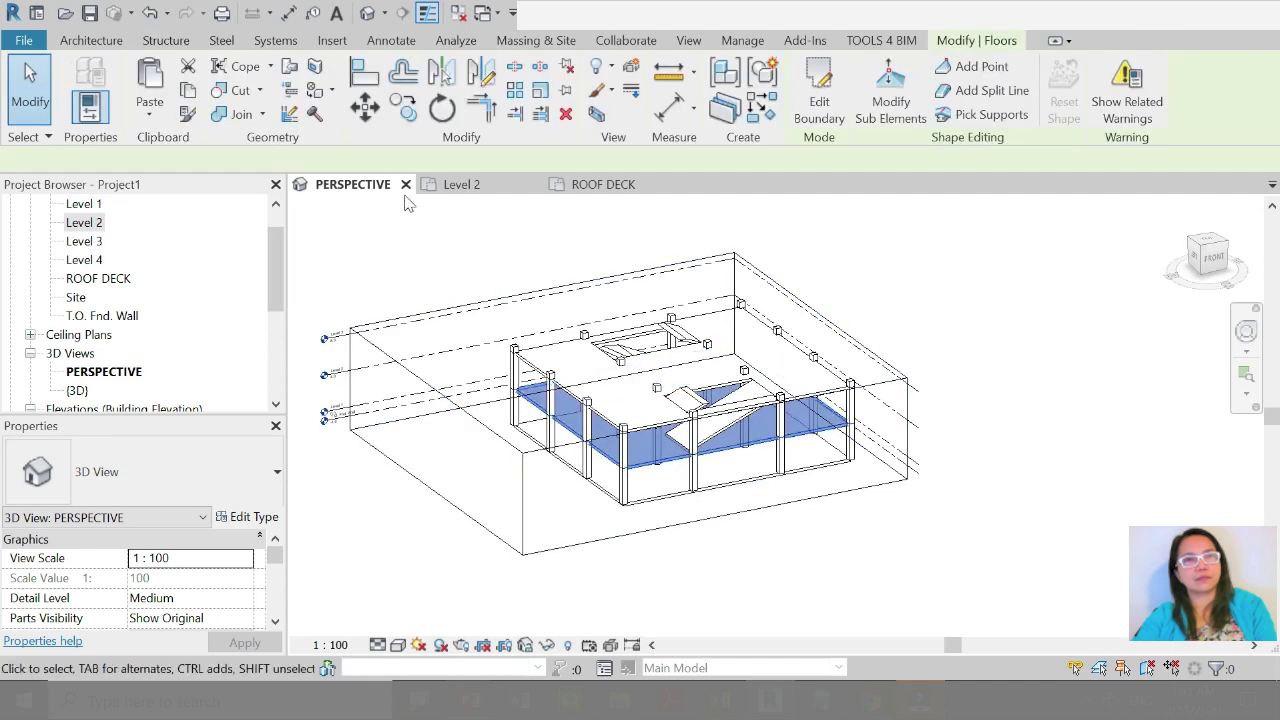
pyautogui.click(408, 203)
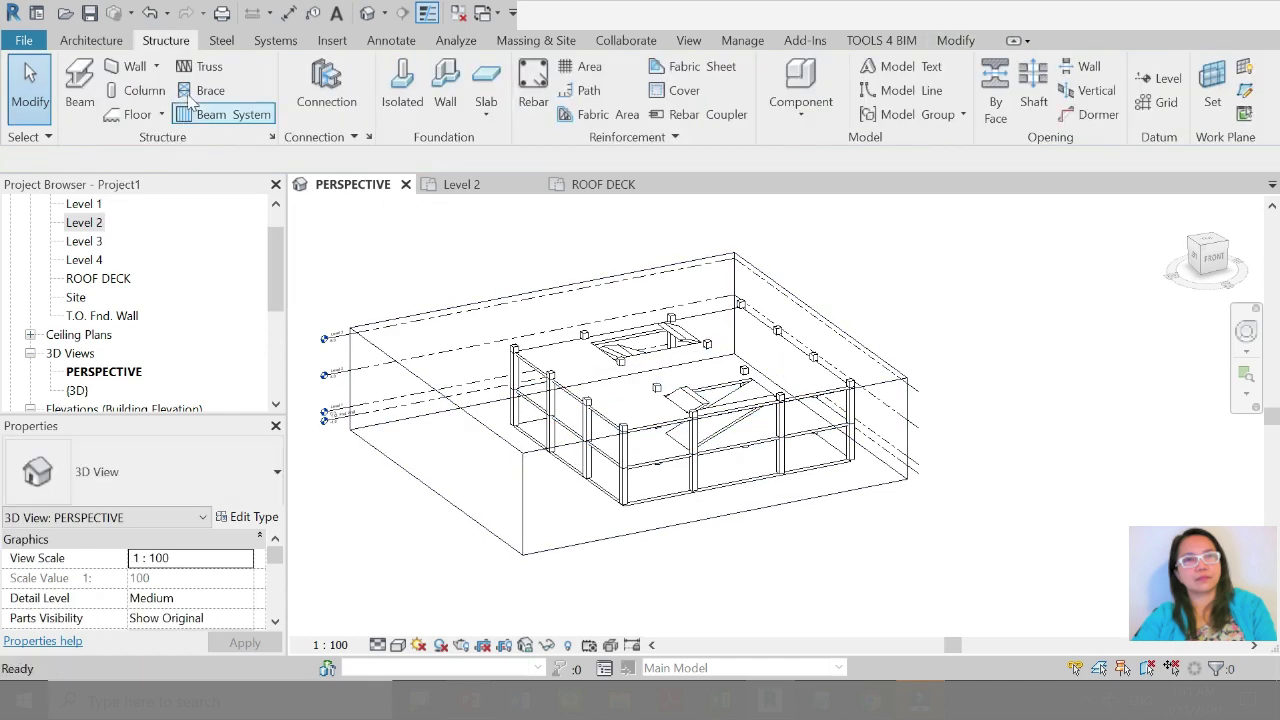
pyautogui.click(650, 340)
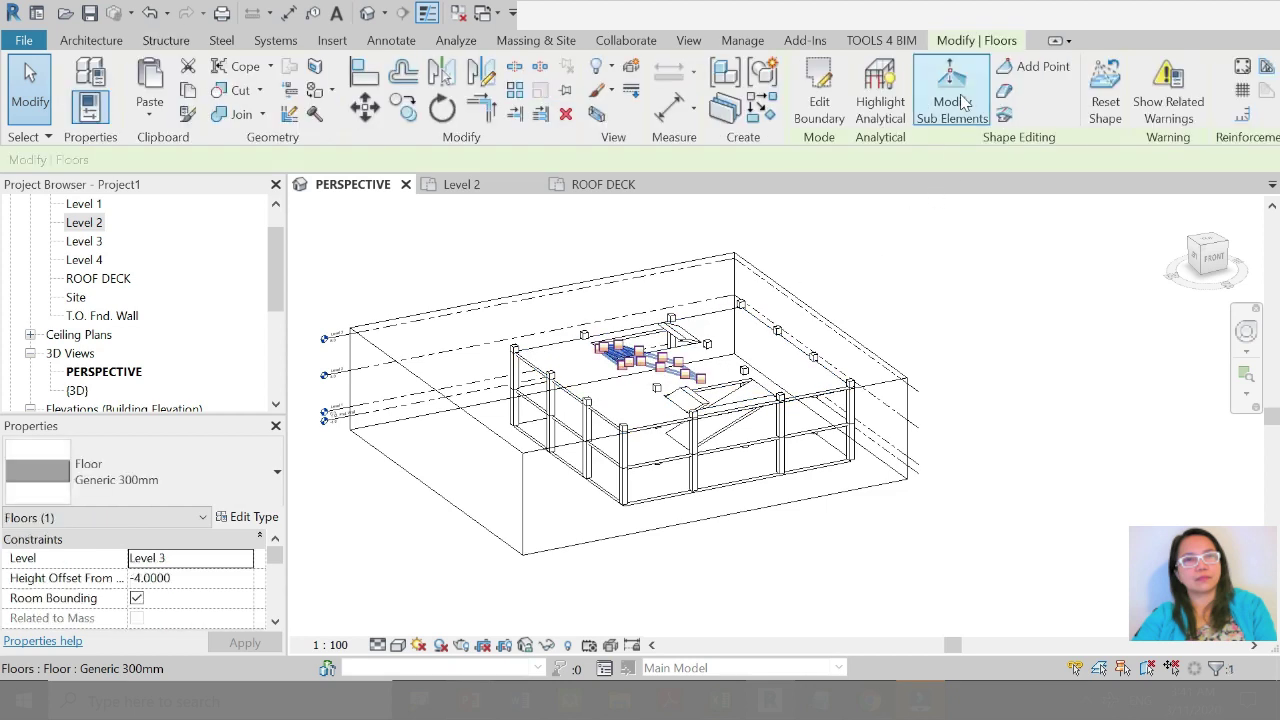
pyautogui.click(951, 85)
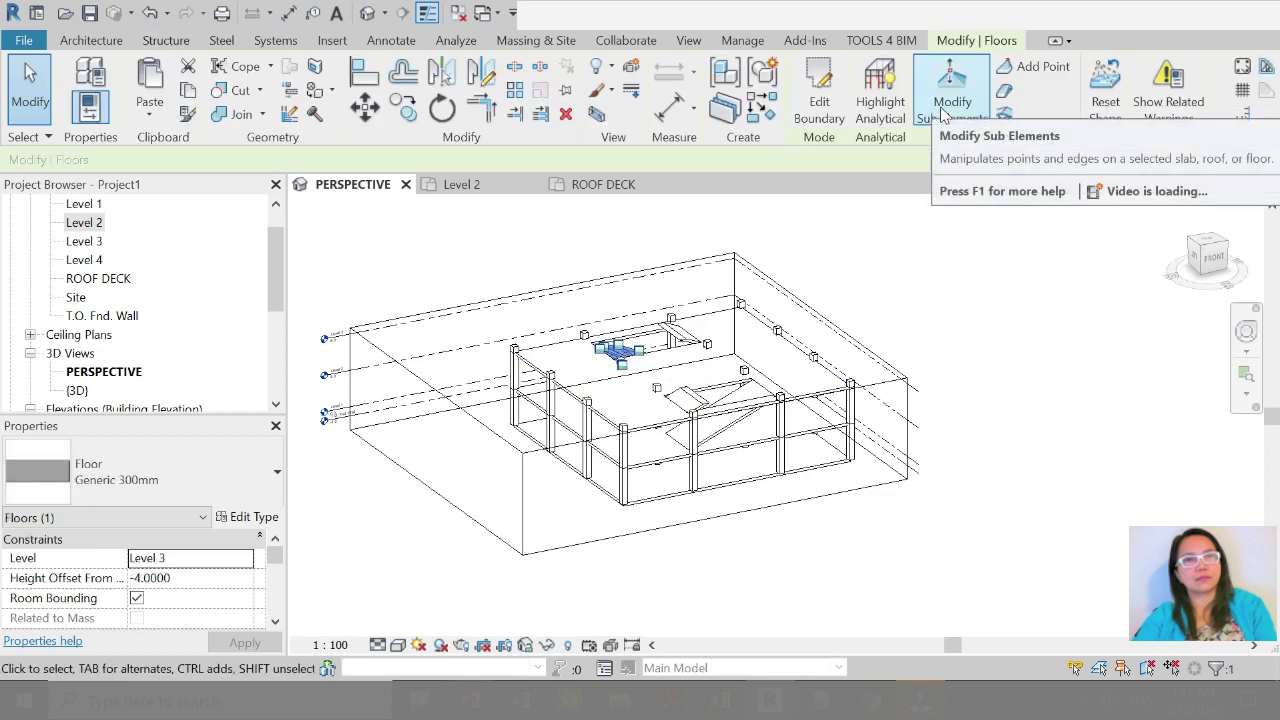
pyautogui.press('Escape')
pyautogui.press('Escape')
pyautogui.click(160, 114)
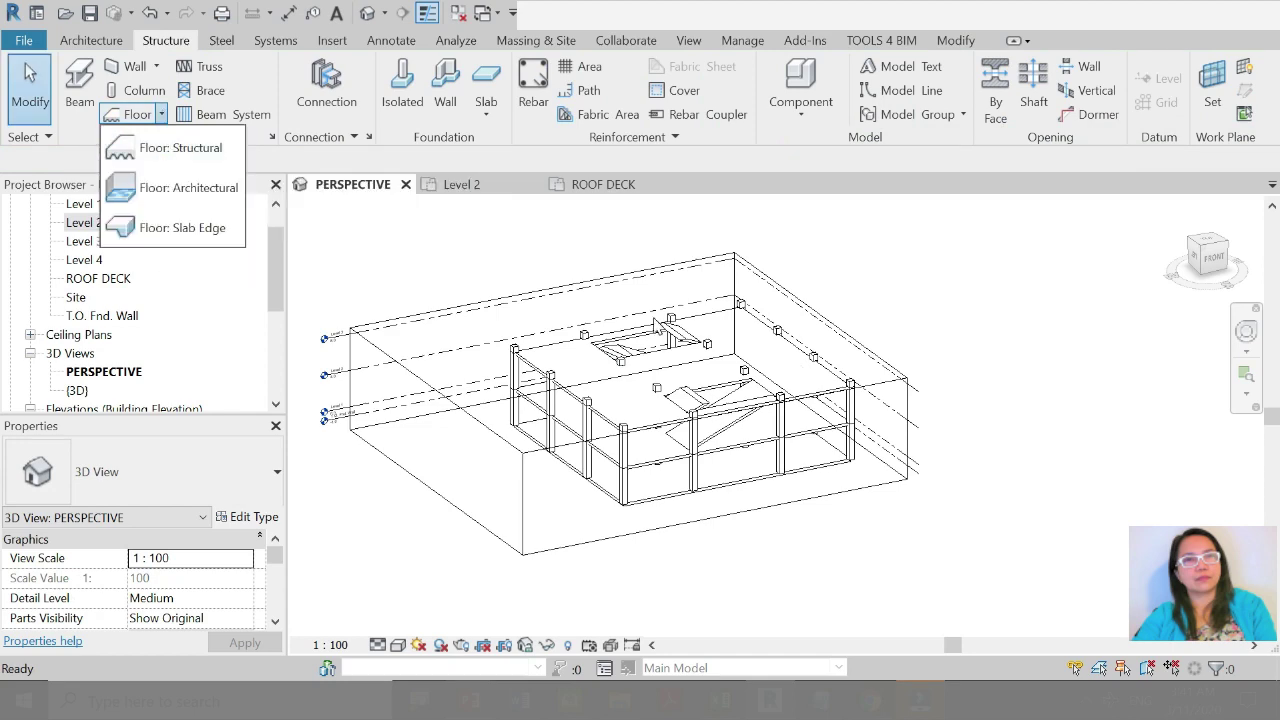
pyautogui.scroll(-2, 753, 497)
# Step: Switch the 3D view's visual style to Shaded
pyautogui.click(892, 528)
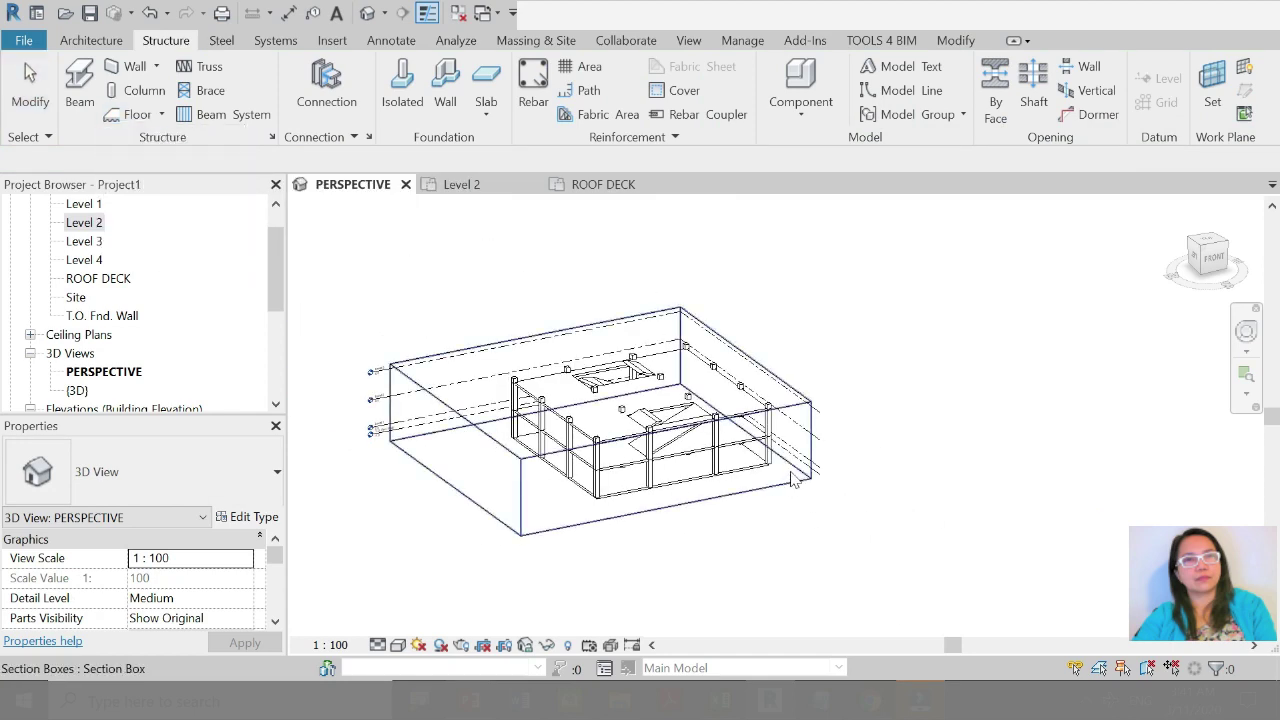
pyautogui.scroll(1, 830, 430)
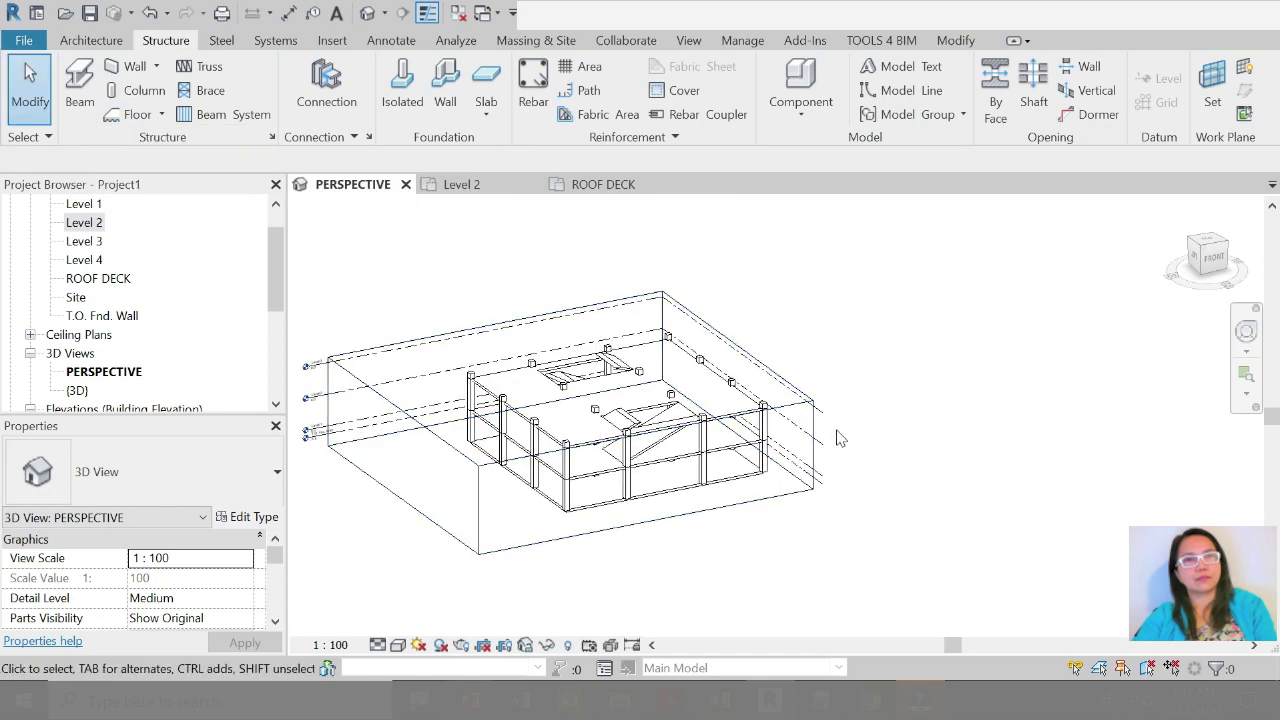
pyautogui.click(398, 645)
pyautogui.click(420, 562)
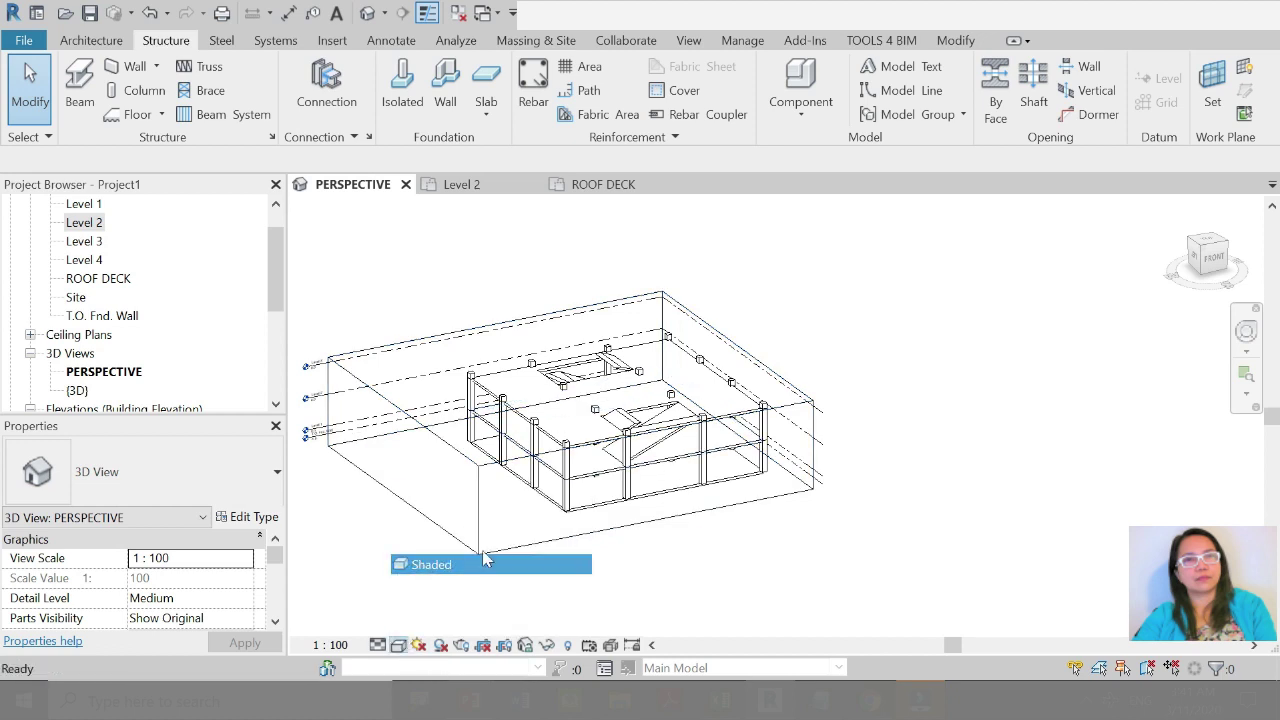
# Step: Raise the section box top, then turn Section Box off to show every storey
pyautogui.click(797, 417)
pyautogui.moveTo(590, 380); pyautogui.dragTo(575, 300)
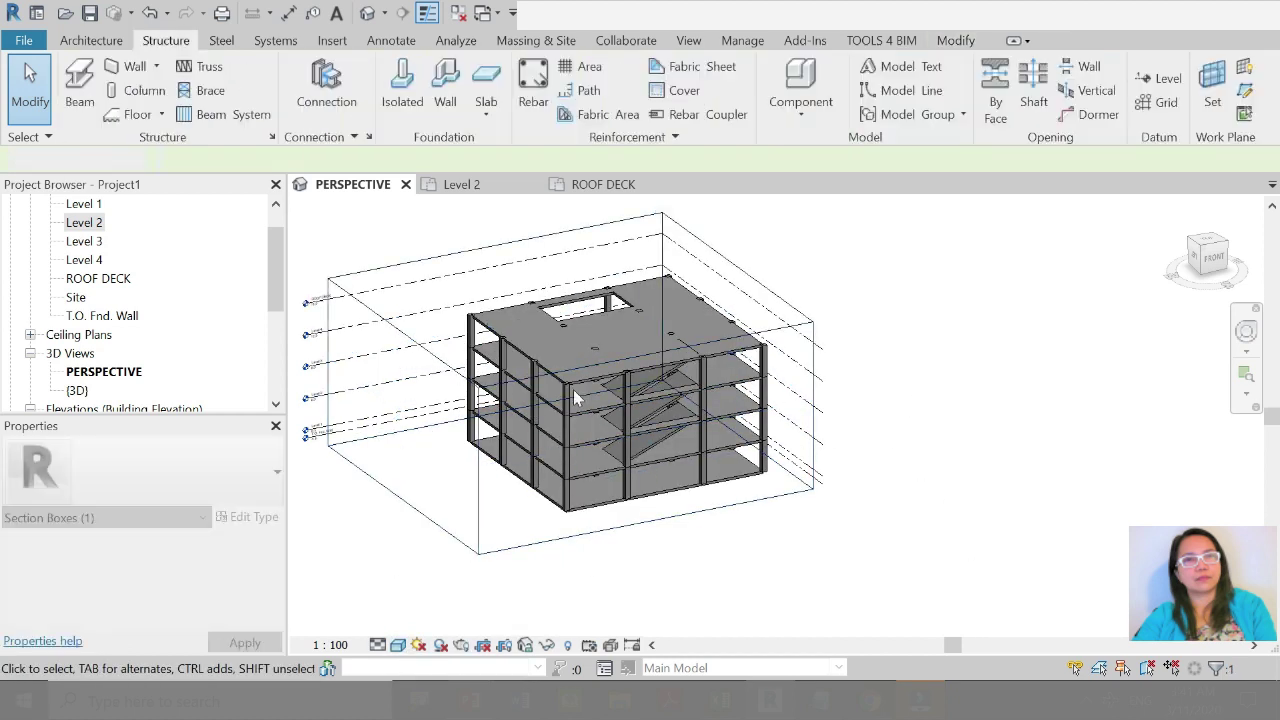
pyautogui.press('Escape')
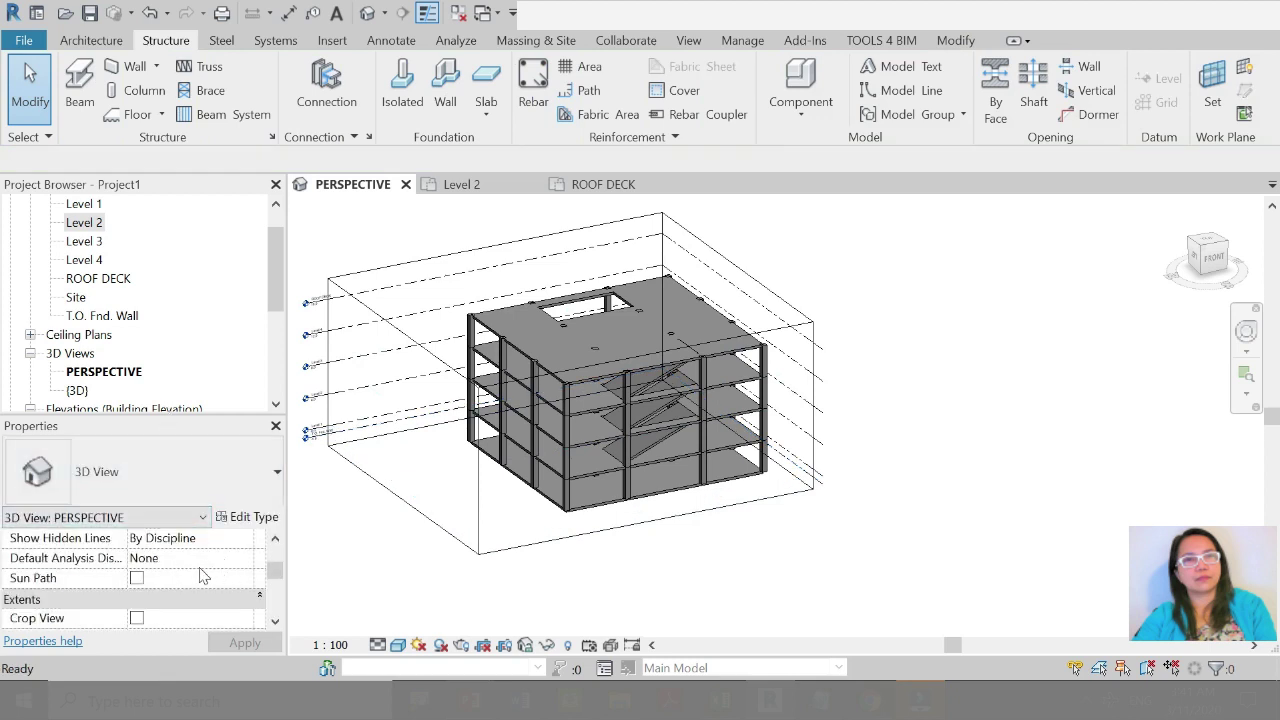
pyautogui.scroll(2, 200, 577)
pyautogui.scroll(-2, 245, 612)
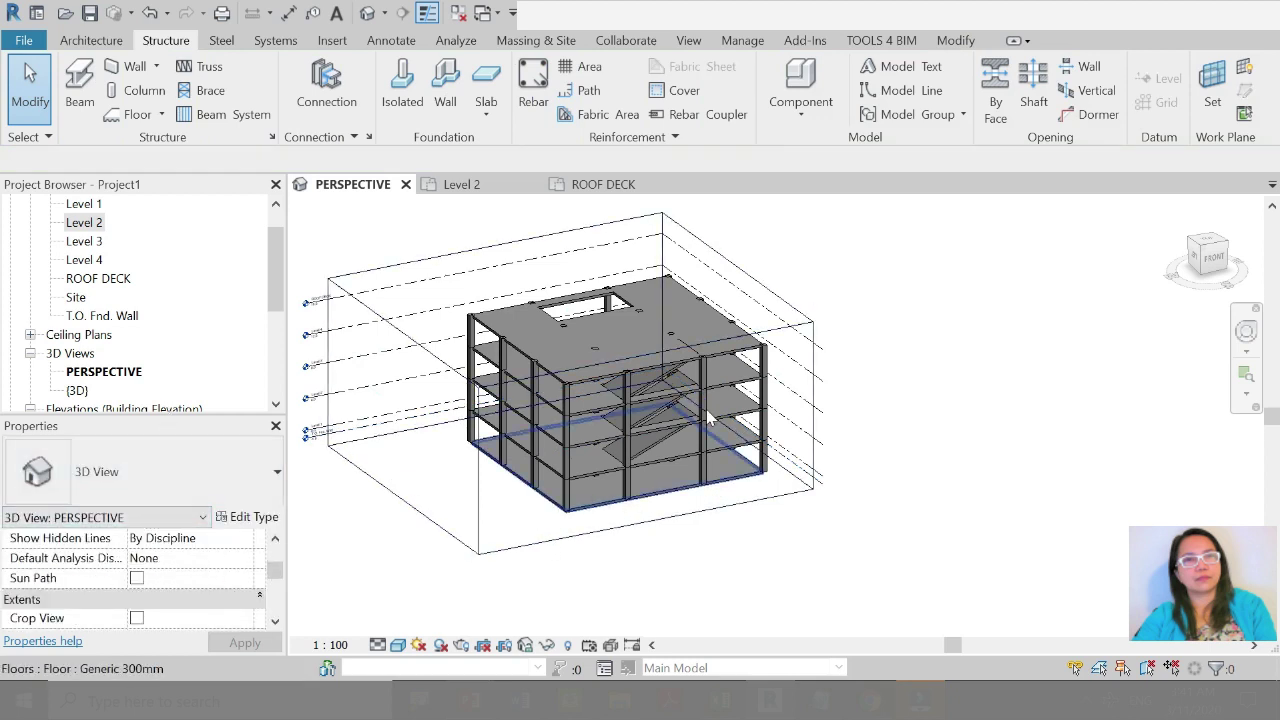
pyautogui.scroll(-2, 210, 598)
pyautogui.scroll(-2, 210, 598)
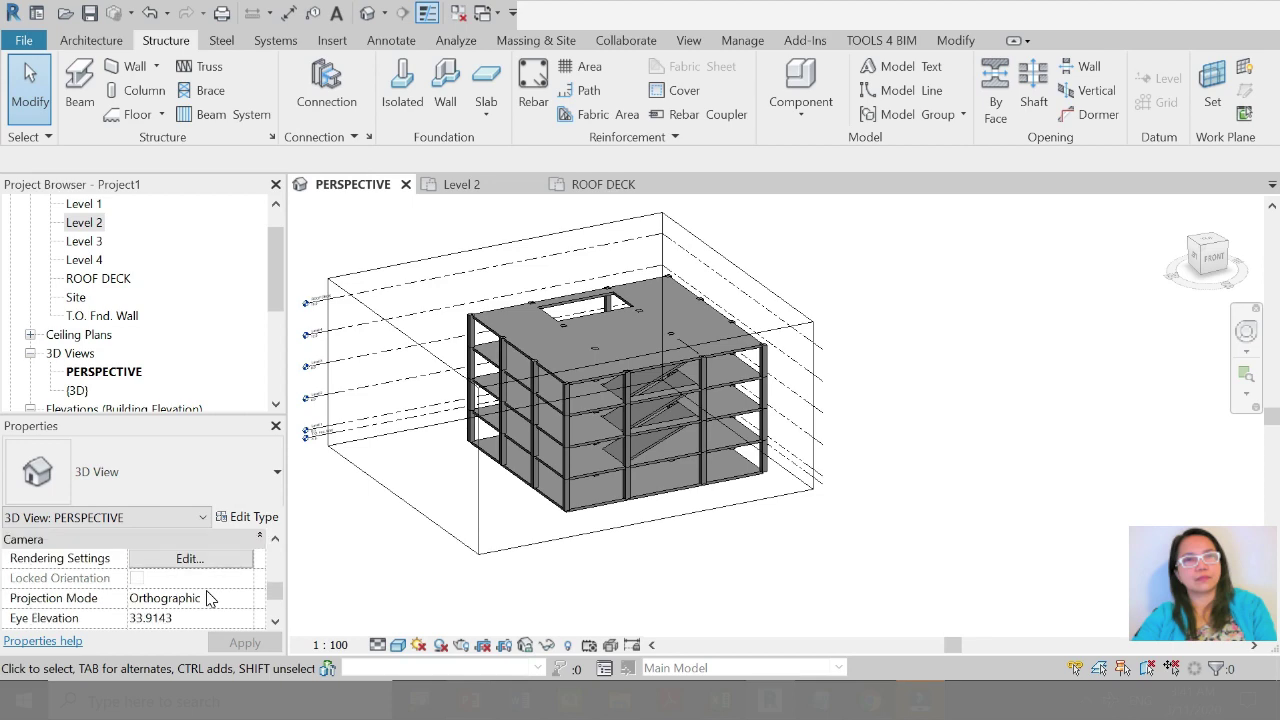
pyautogui.scroll(1, 210, 598)
pyautogui.click(136, 578)
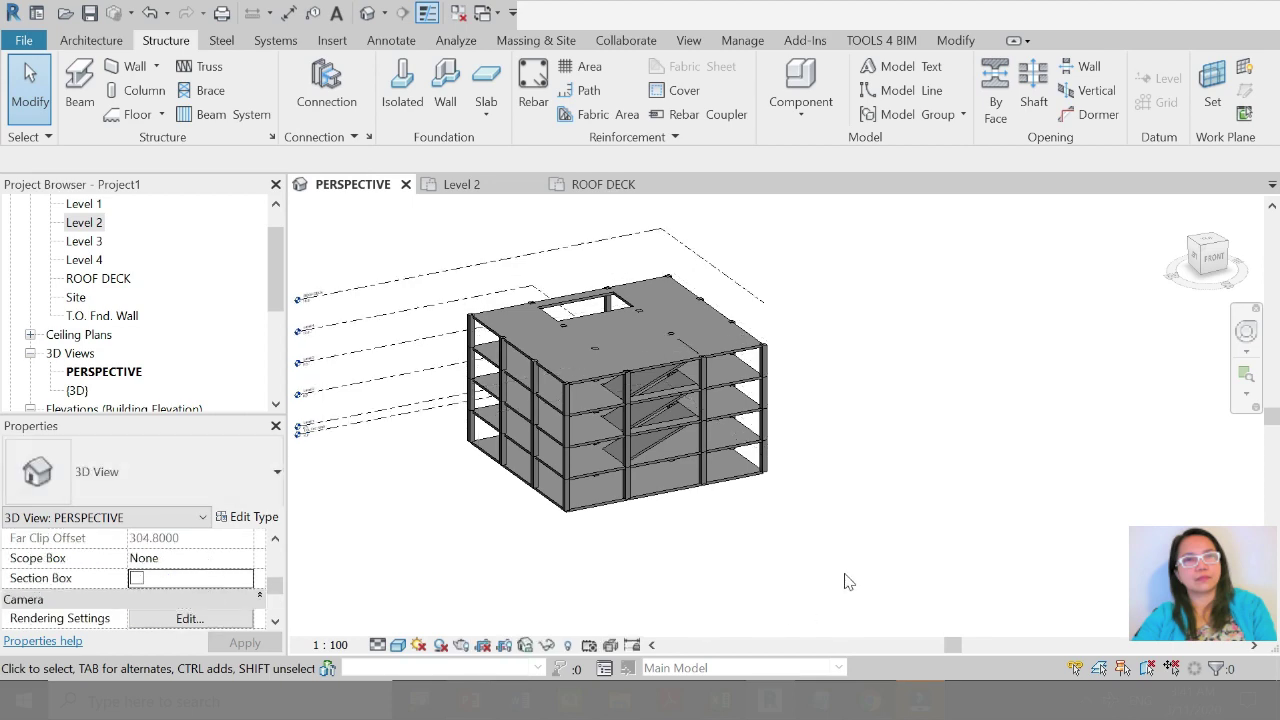
pyautogui.moveTo(606, 509)
pyautogui.keyDown('shift'); pyautogui.mouseDown(button='middle')
pyautogui.moveTo(743, 543)
pyautogui.moveTo(849, 524)
pyautogui.moveTo(974, 446)
pyautogui.moveTo(597, 549)
pyautogui.moveTo(803, 586)
pyautogui.moveTo(505, 543)
pyautogui.moveTo(660, 566)
pyautogui.mouseUp(button='middle'); pyautogui.keyUp('shift')
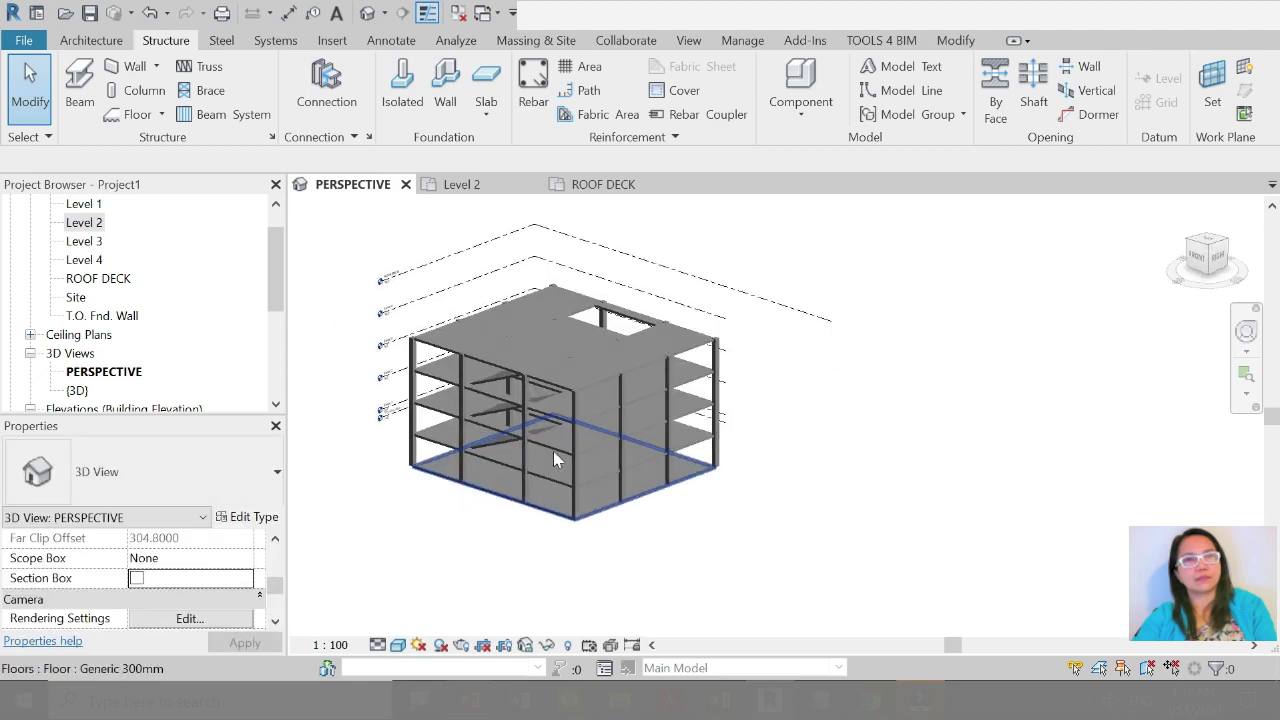
# Step: Hide the Levels annotation category in the 3D view through Visibility/Graphics (VG)
pyautogui.press('v')
pyautogui.press('g')
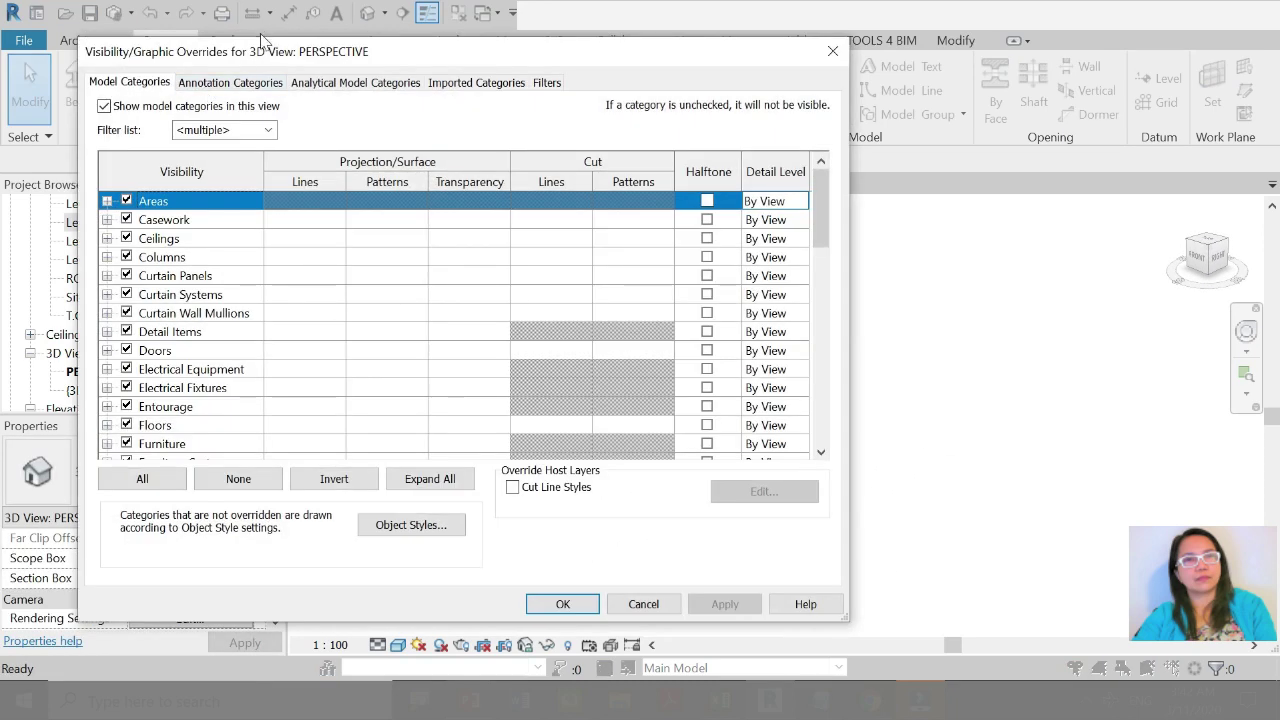
pyautogui.click(240, 82)
pyautogui.click(190, 313)
pyautogui.scroll(-10, 190, 313)
pyautogui.click(157, 365)
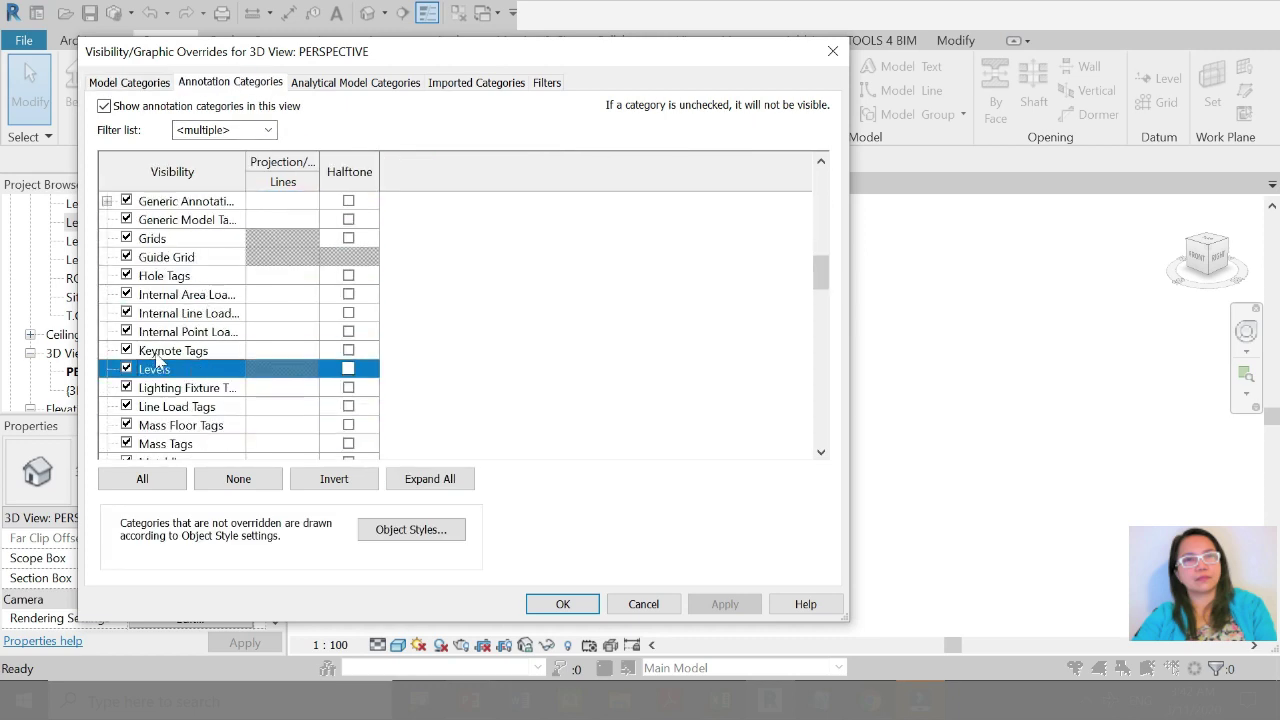
pyautogui.click(556, 603)
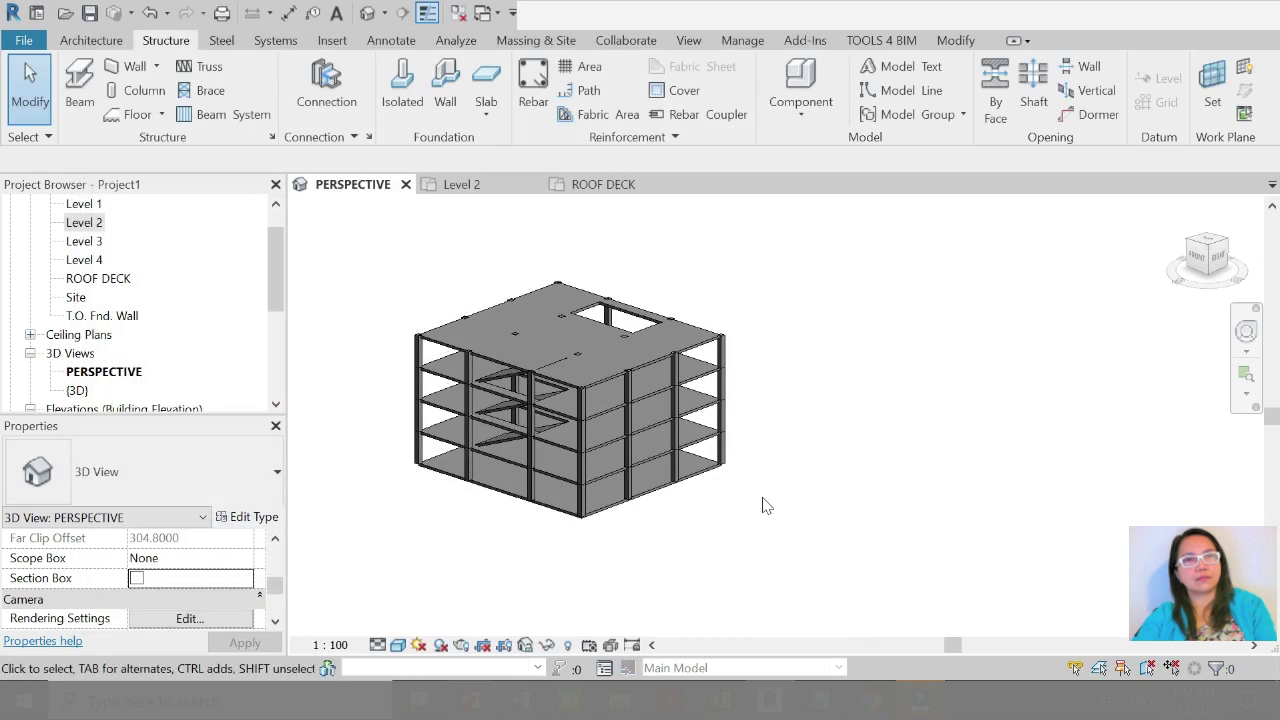
# Step: Open the Level 3 floor plan, dismiss the save reminder, and close all other views
pyautogui.click(451, 481)
pyautogui.keyDown('shift'); pyautogui.moveTo(390, 510); pyautogui.dragTo(561, 523, button='middle'); pyautogui.keyUp('shift')
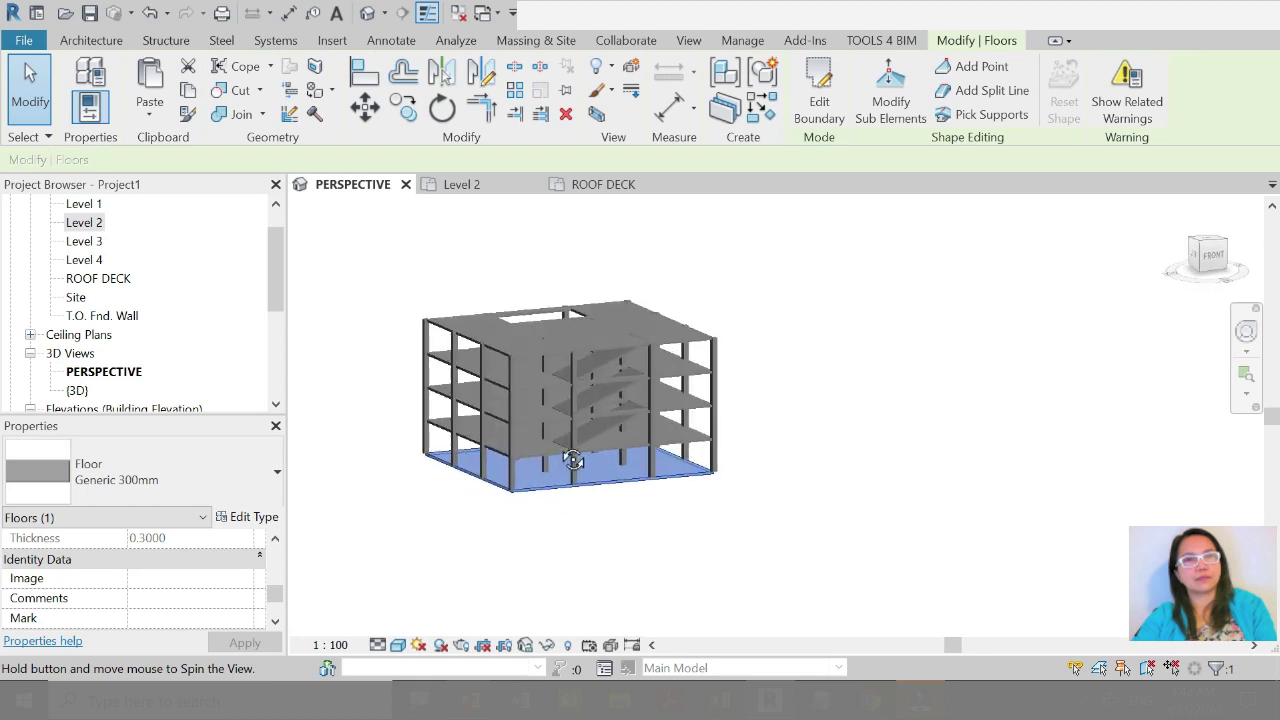
pyautogui.click(90, 242)
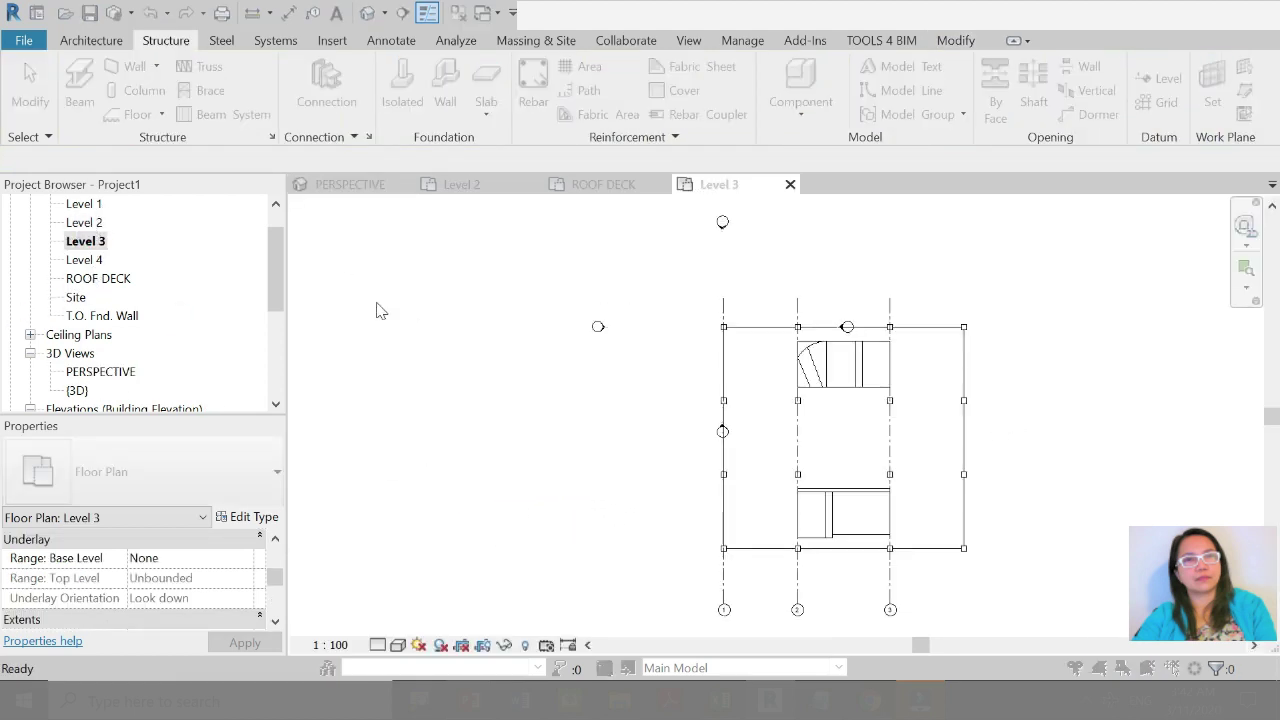
pyautogui.click(767, 431)
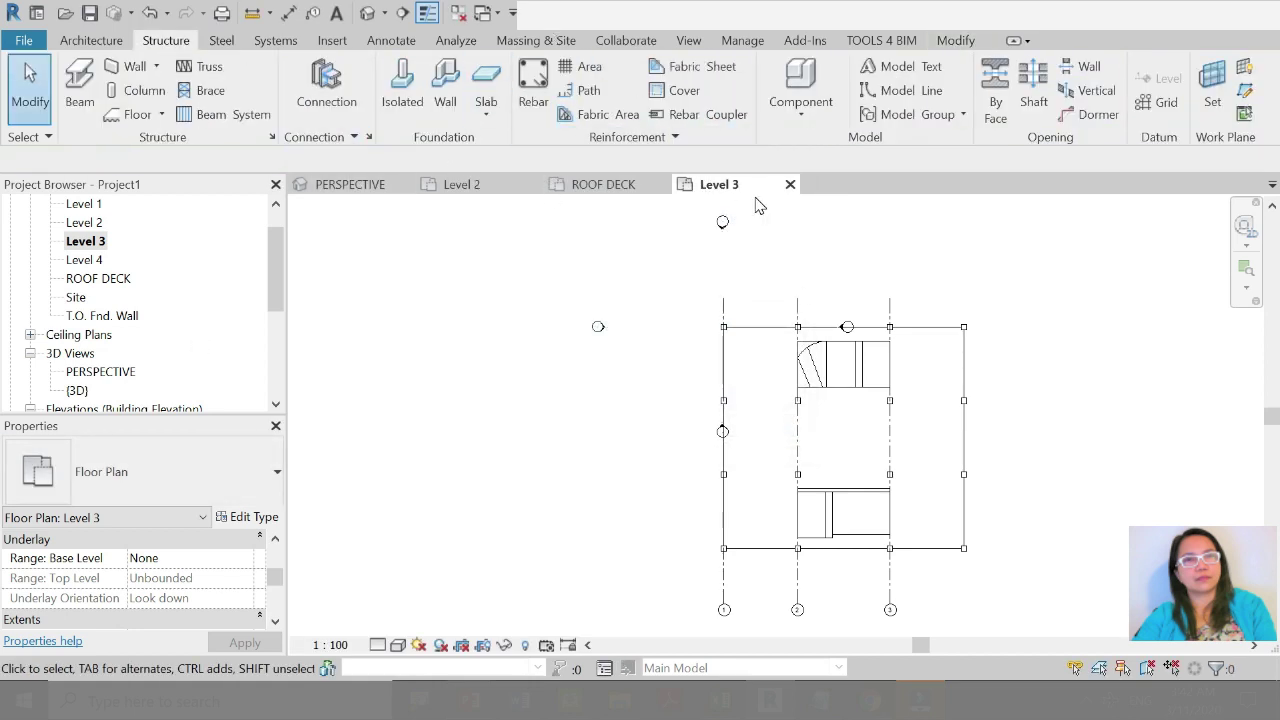
pyautogui.click(457, 14)
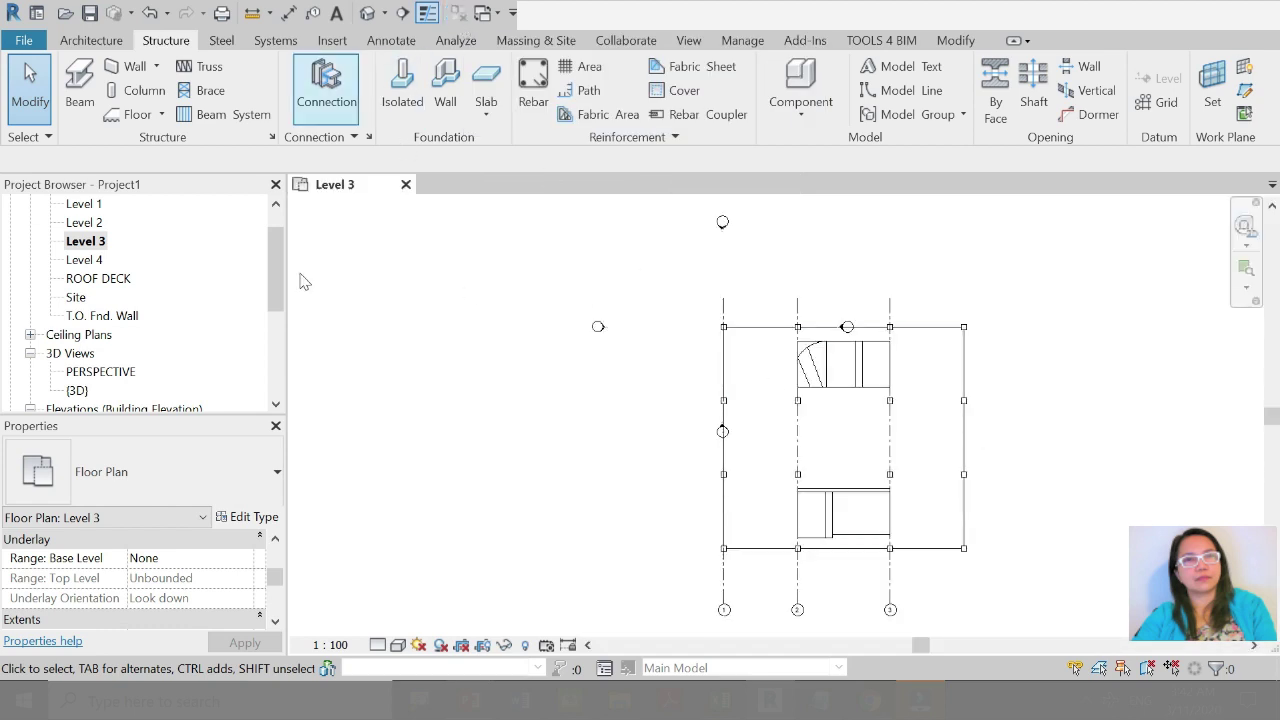
# Step: Reopen the PERSPECTIVE 3D view, tile it beside Level 3 (WT), and zoom all (ZA)
pyautogui.click(84, 373)
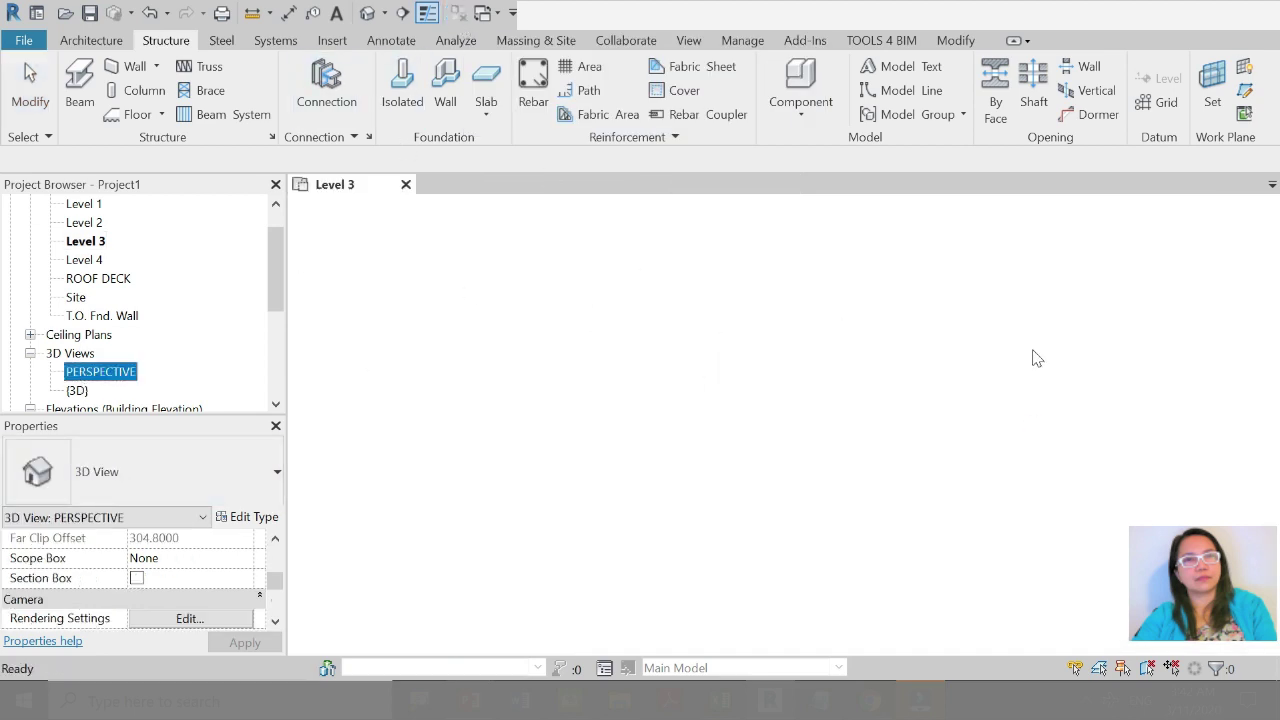
pyautogui.press('w')
pyautogui.press('t')
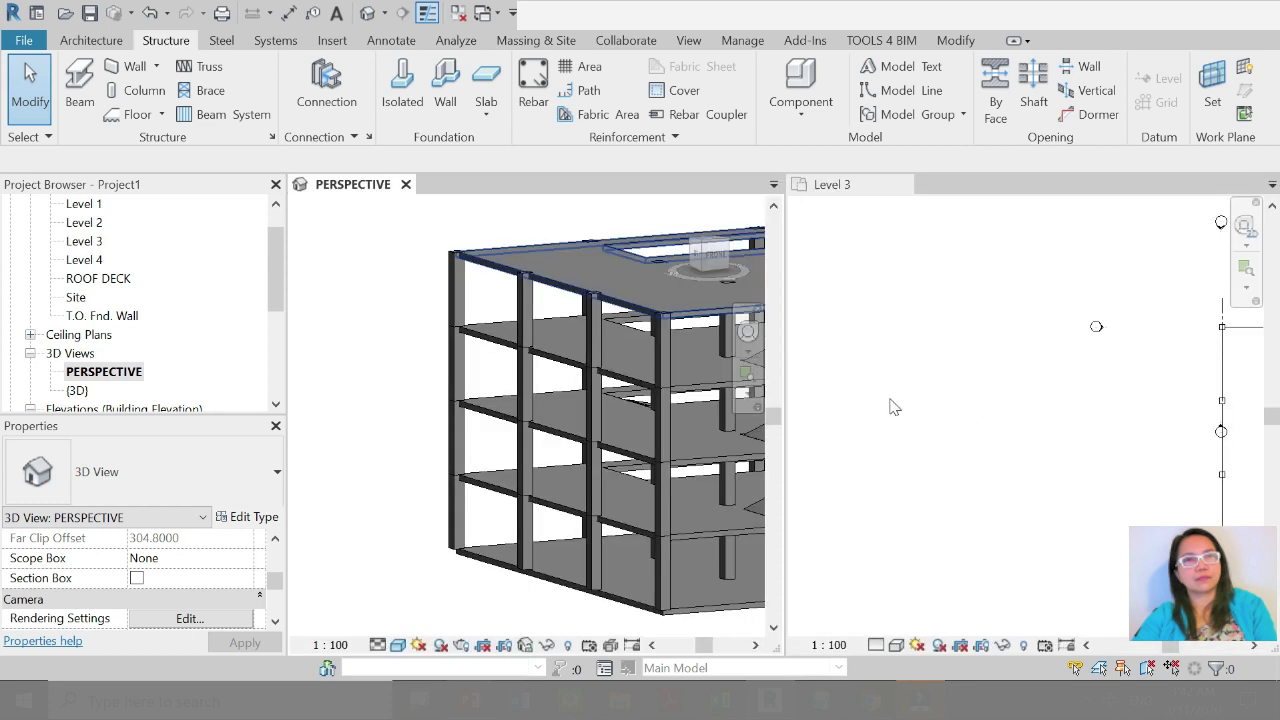
pyautogui.press('z')
pyautogui.press('a')
pyautogui.scroll(2, 997, 402)
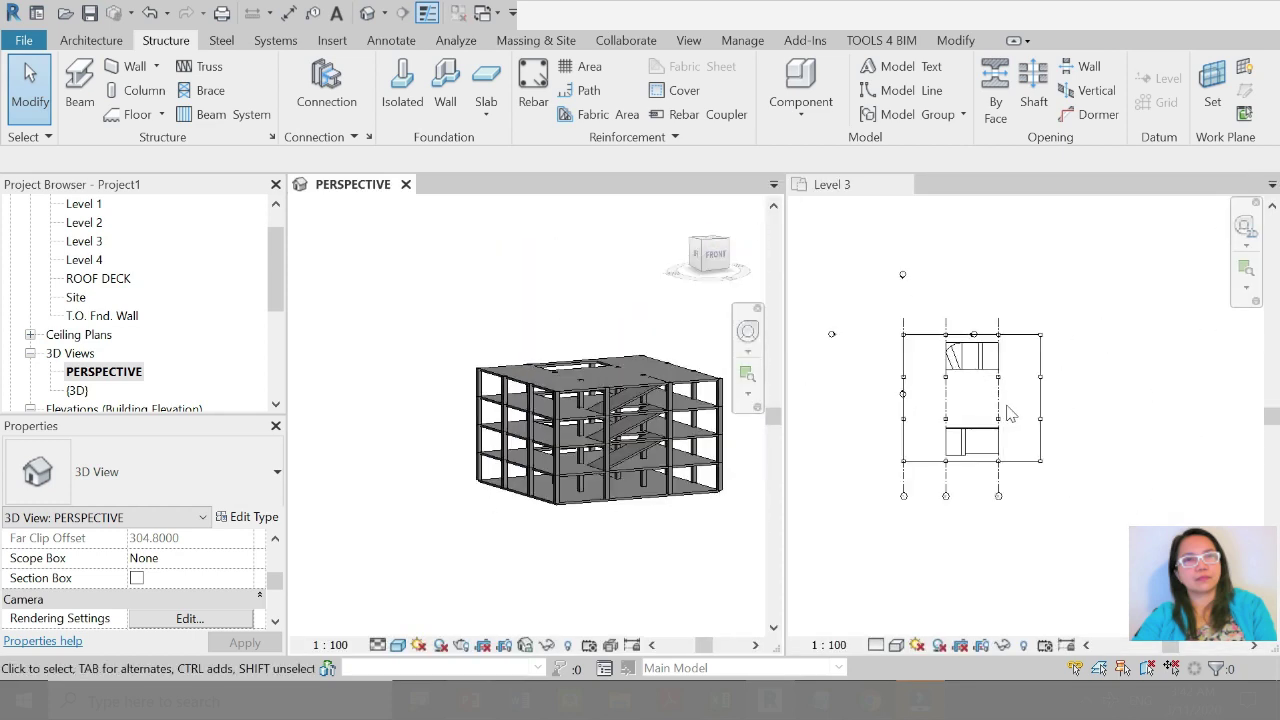
pyautogui.scroll(3, 1004, 408)
# Step: Set Level 3 to Shaded and the 3D view to Realistic, seen from an elevated corner
pyautogui.click(896, 645)
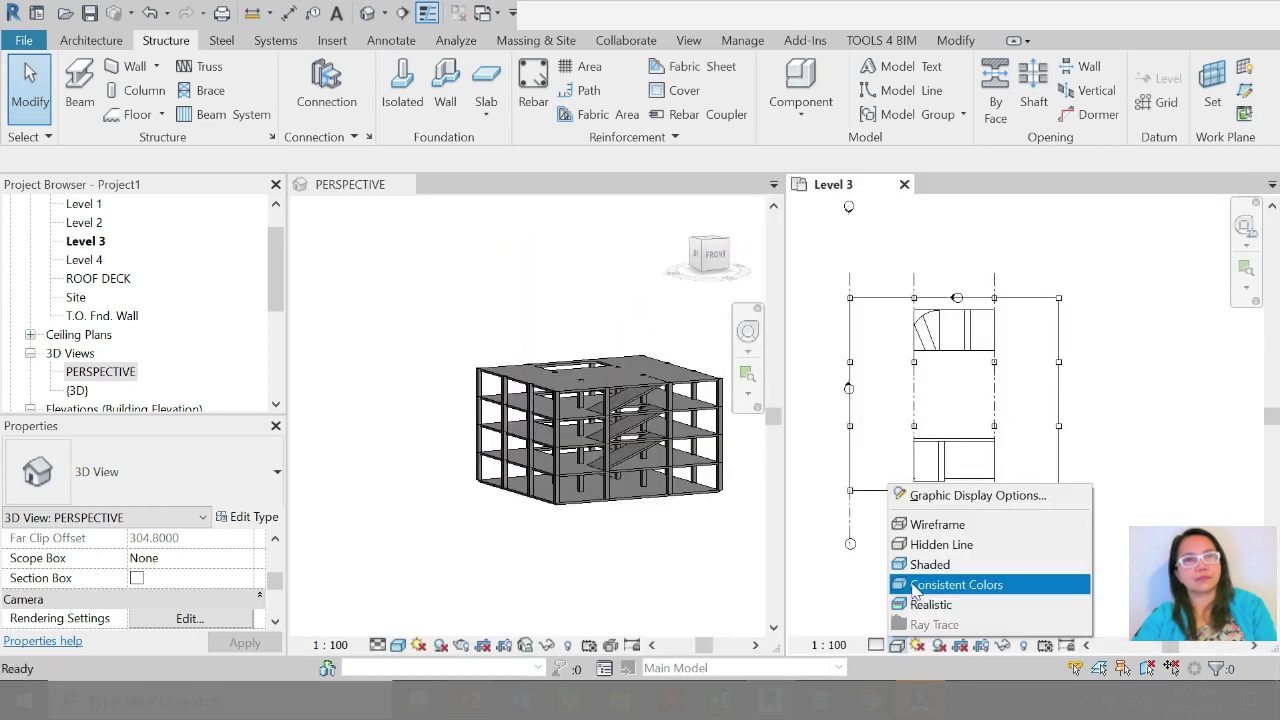
pyautogui.click(960, 563)
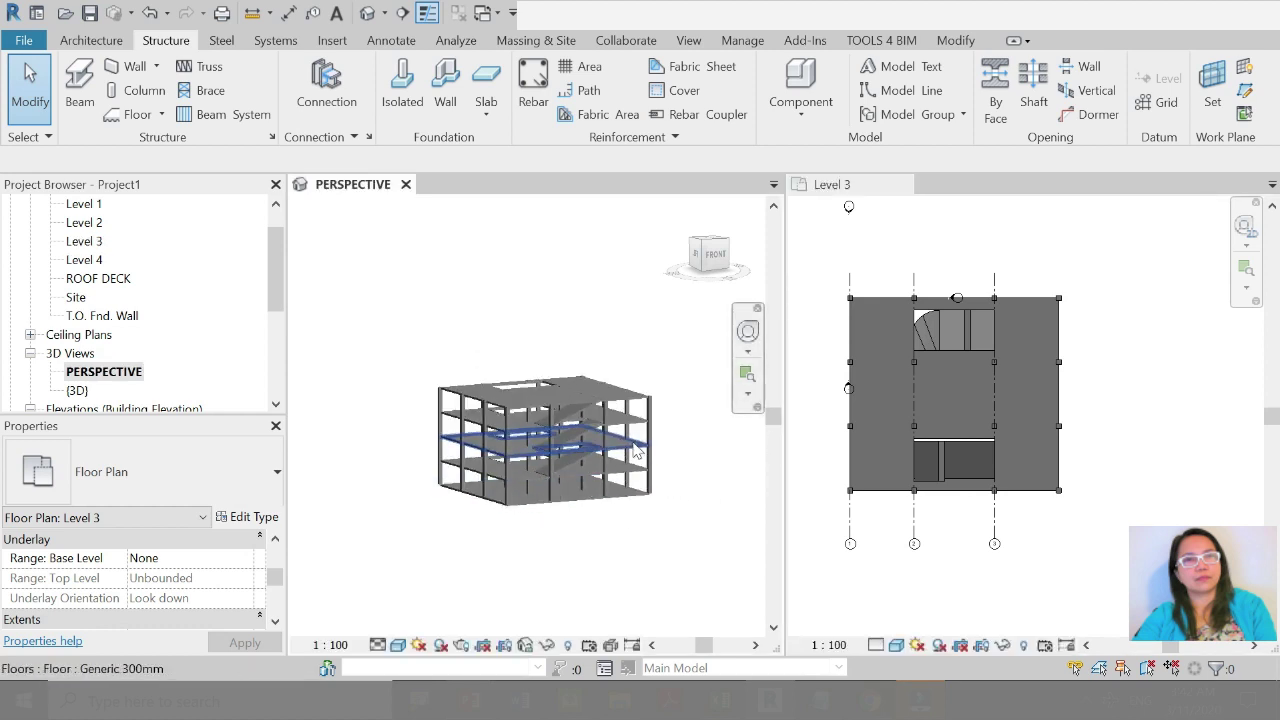
pyautogui.keyDown('shift'); pyautogui.moveTo(612, 438); pyautogui.dragTo(520, 440, button='middle'); pyautogui.keyUp('shift')
pyautogui.click(398, 645)
pyautogui.click(430, 603)
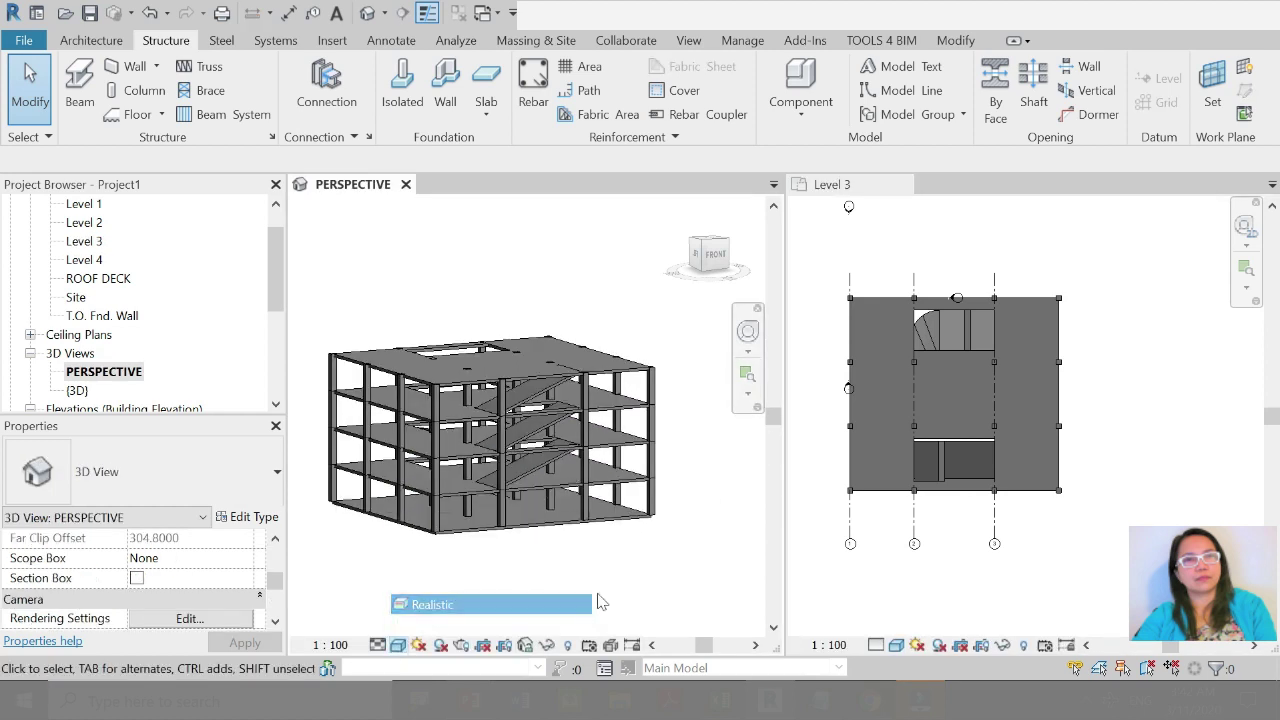
pyautogui.keyDown('shift'); pyautogui.moveTo(365, 545); pyautogui.dragTo(414, 606, button='middle'); pyautogui.keyUp('shift')
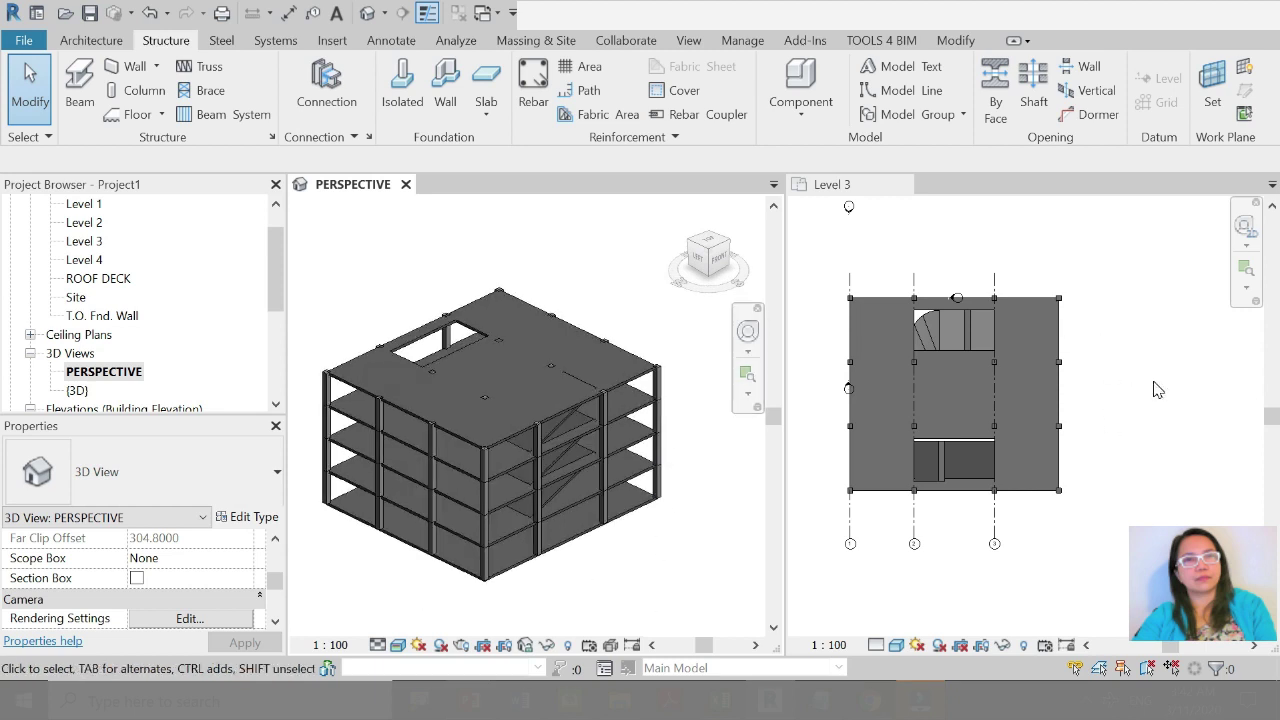
pyautogui.press('z')
pyautogui.press('a')
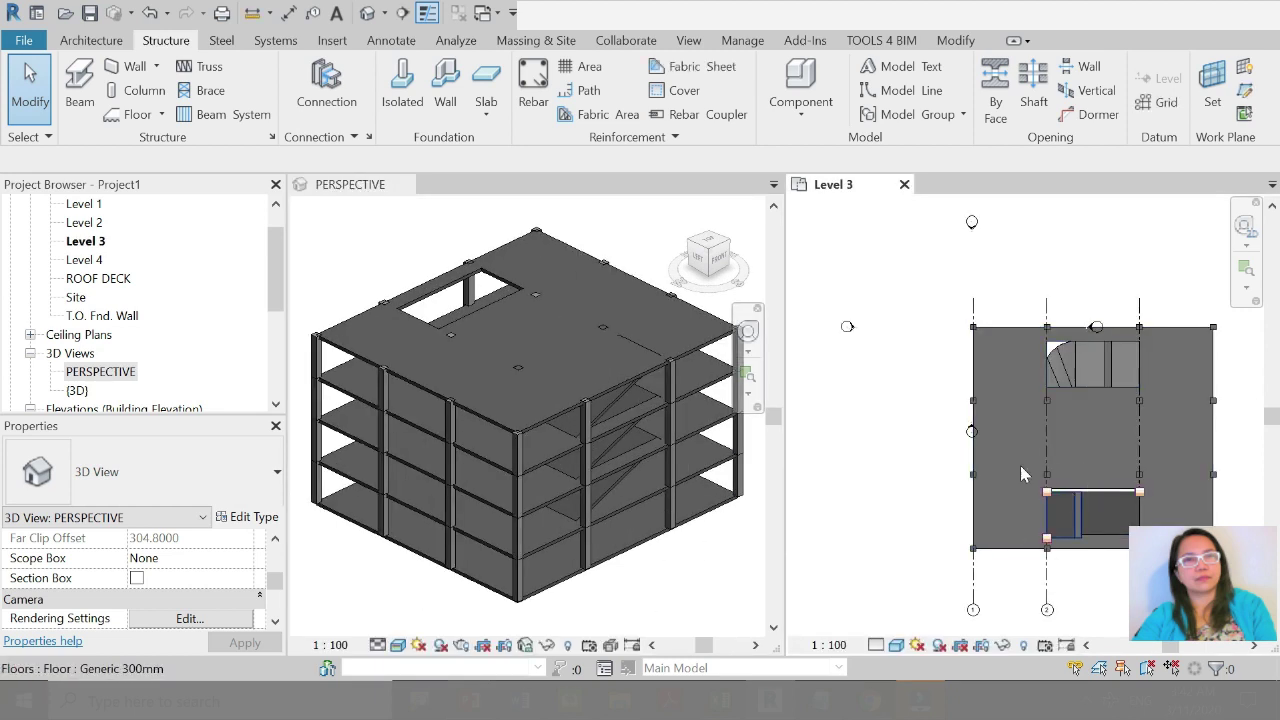
# Step: Make the Level 3 plan active and clear its floor selection
pyautogui.click(1020, 466)
pyautogui.press('Escape')
pyautogui.scroll(3, 1018, 468)
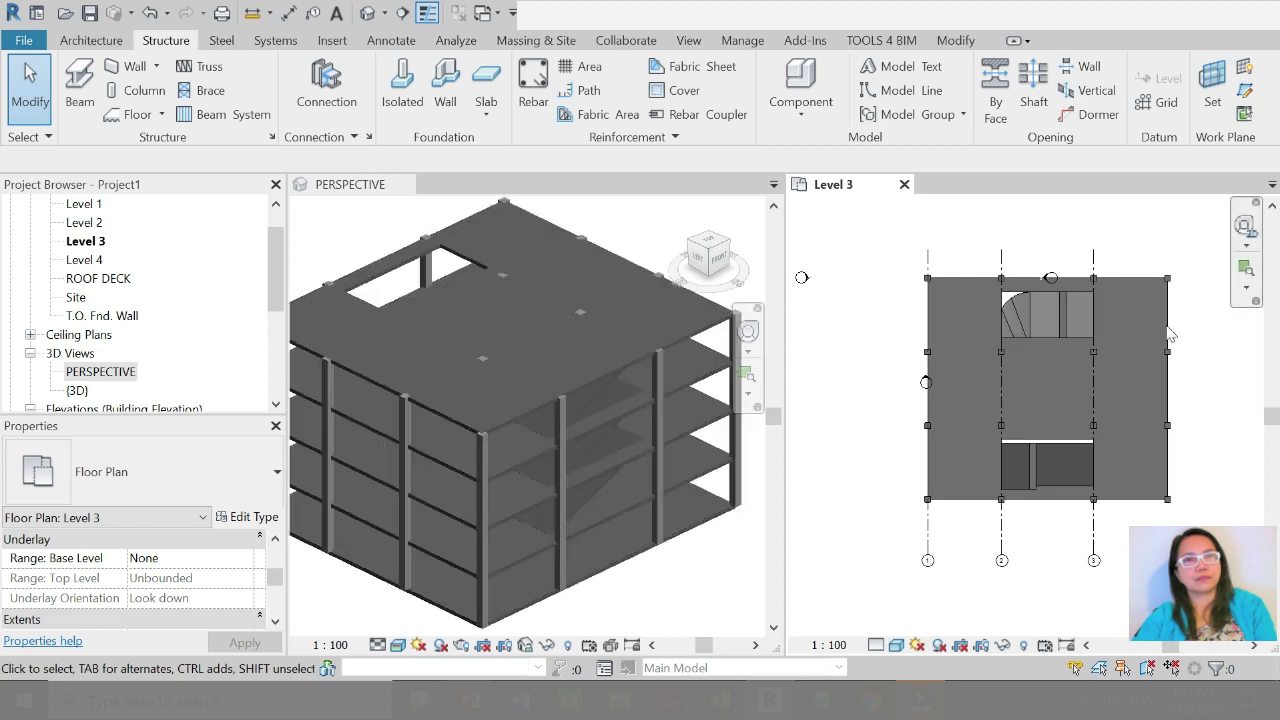
pyautogui.scroll(-2, 860, 400)
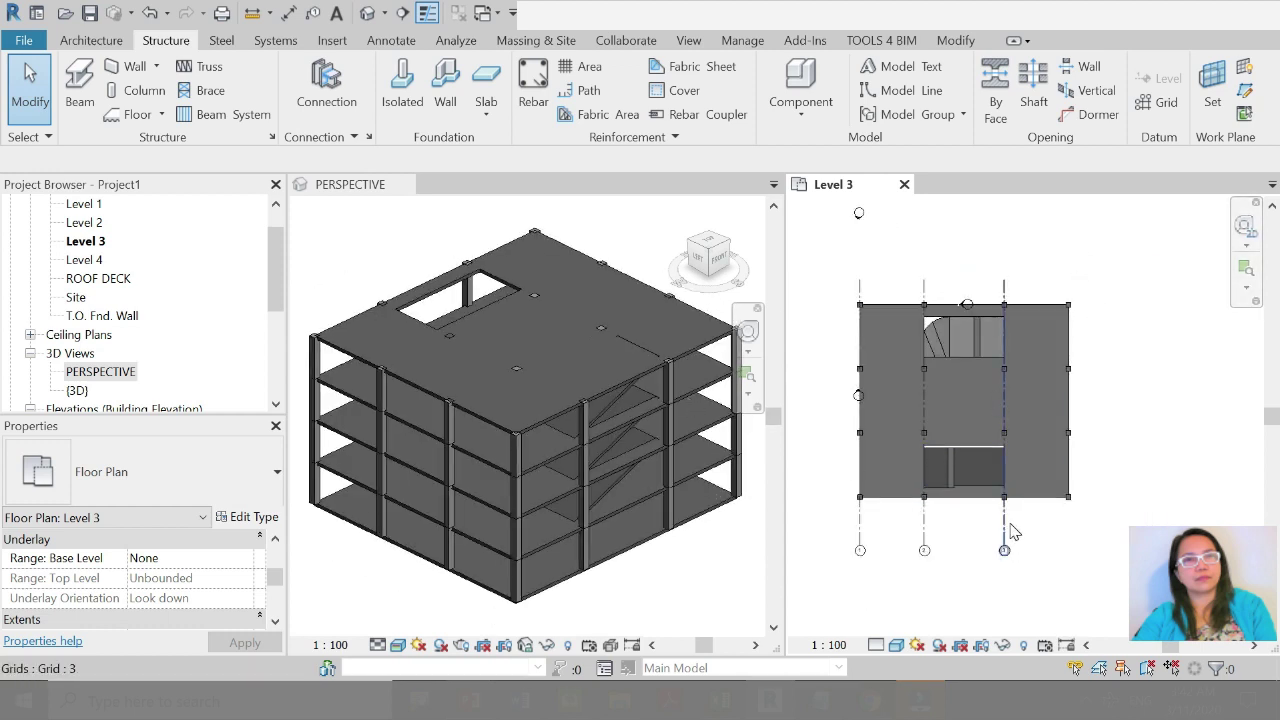
pyautogui.click(1076, 552)
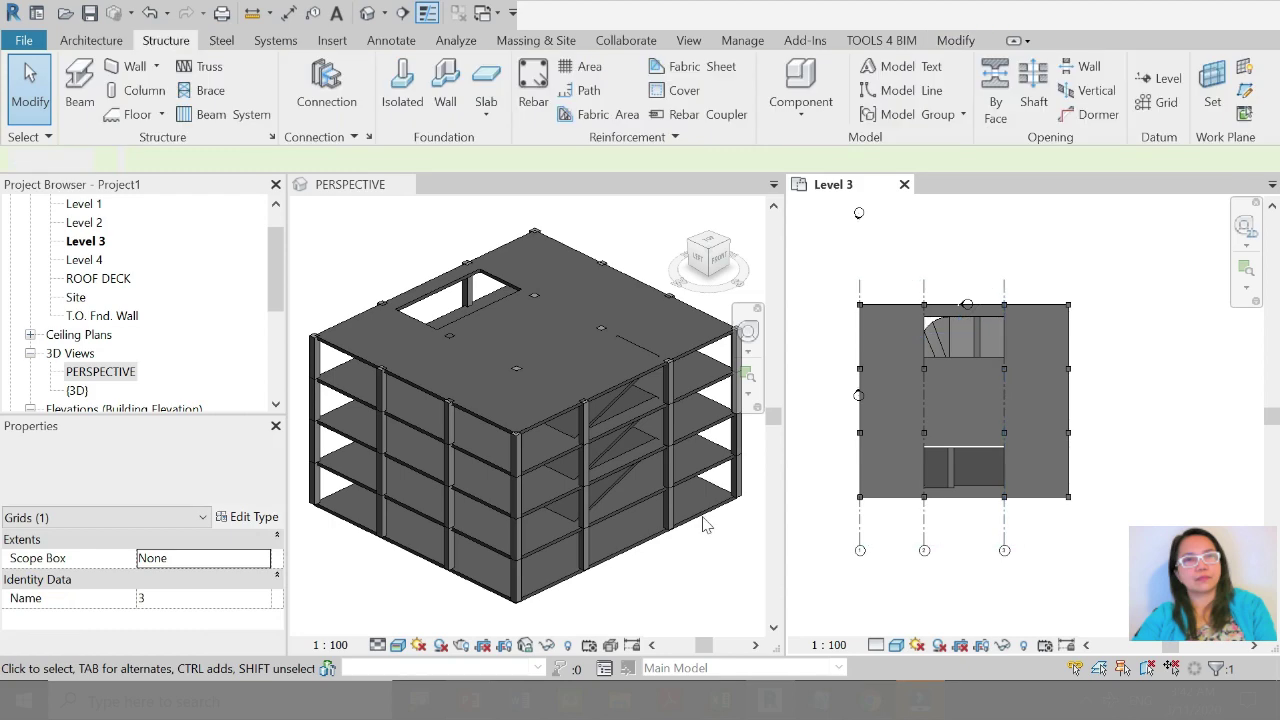
# Step: Open the Level 1 floor plan
pyautogui.click(90, 208)
pyautogui.press('Escape')
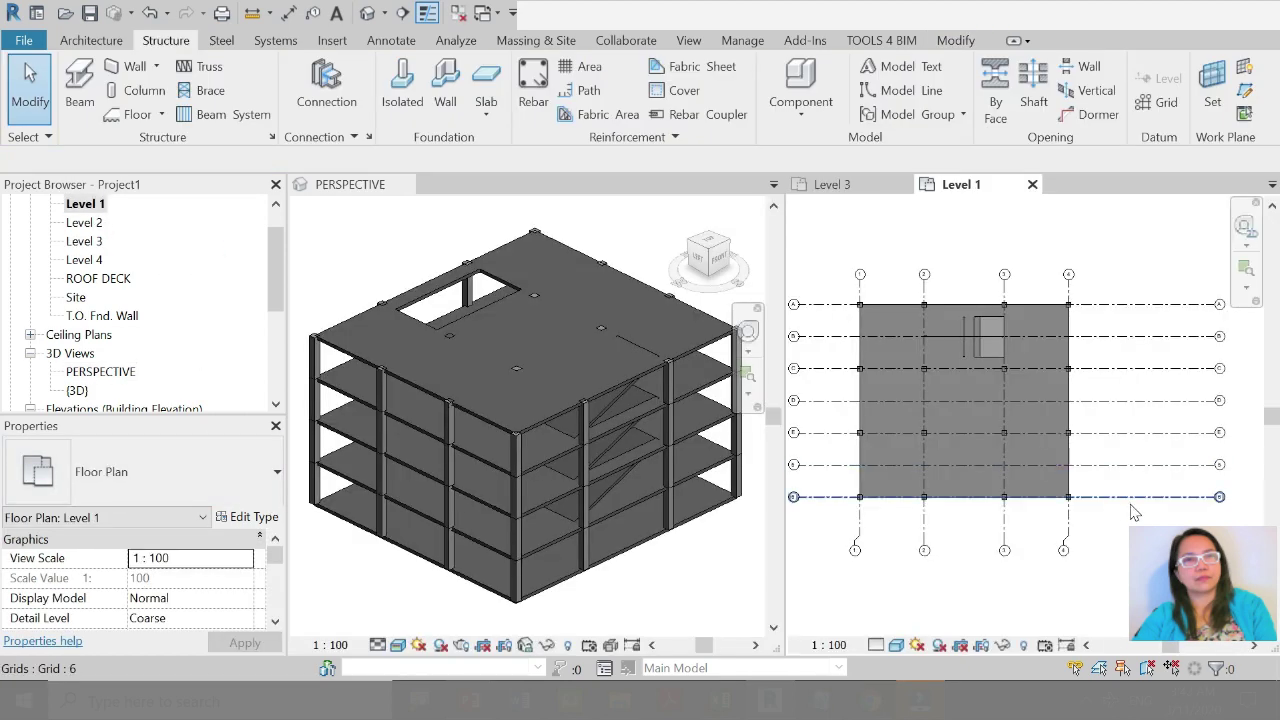
pyautogui.click(797, 434)
pyautogui.scroll(-1, 127, 370)
pyautogui.scroll(-2, 127, 370)
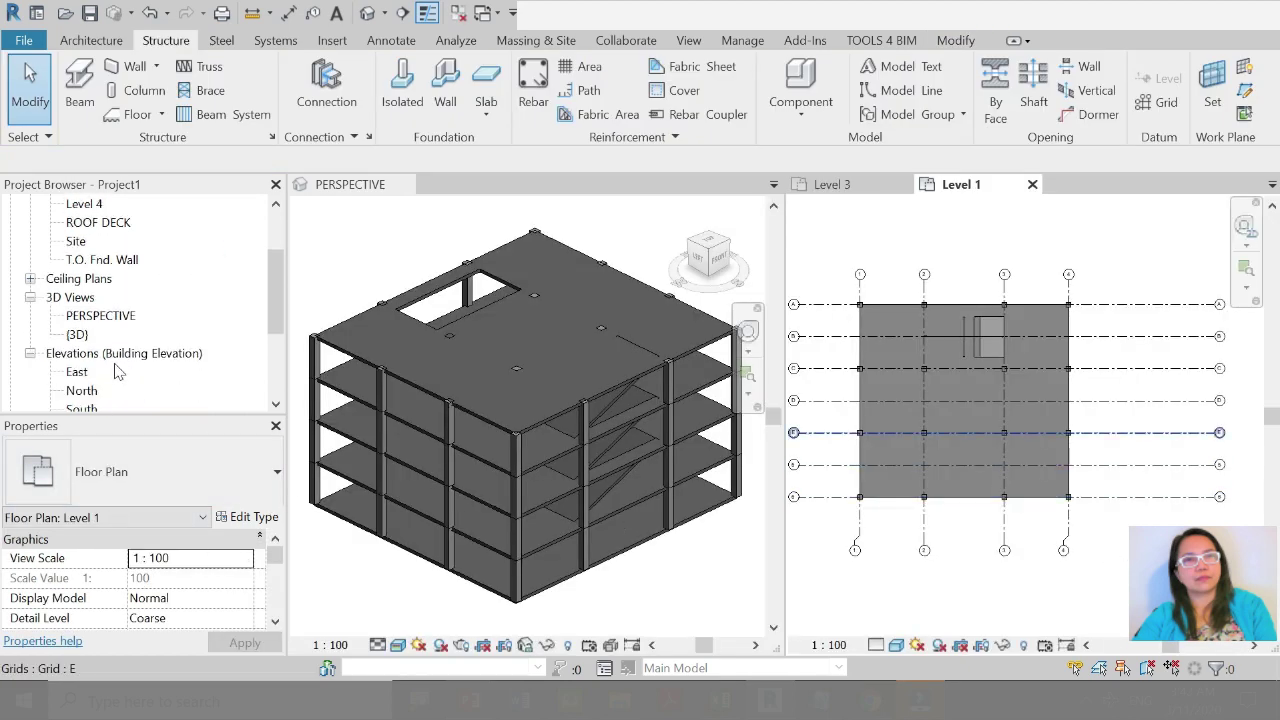
pyautogui.scroll(-2, 100, 365)
# Step: In the East elevation, drag grid D's head up level with the other grid heads
pyautogui.click(77, 336)
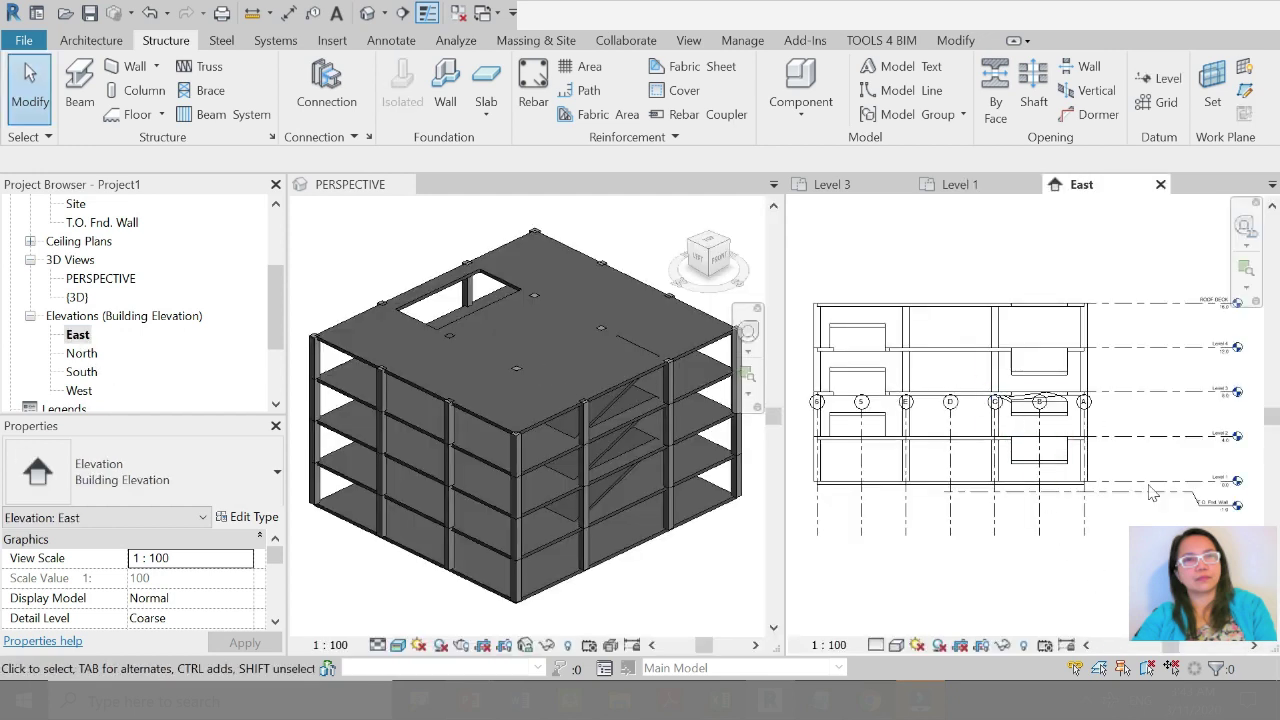
pyautogui.click(955, 505)
pyautogui.moveTo(950, 404); pyautogui.dragTo(950, 247)
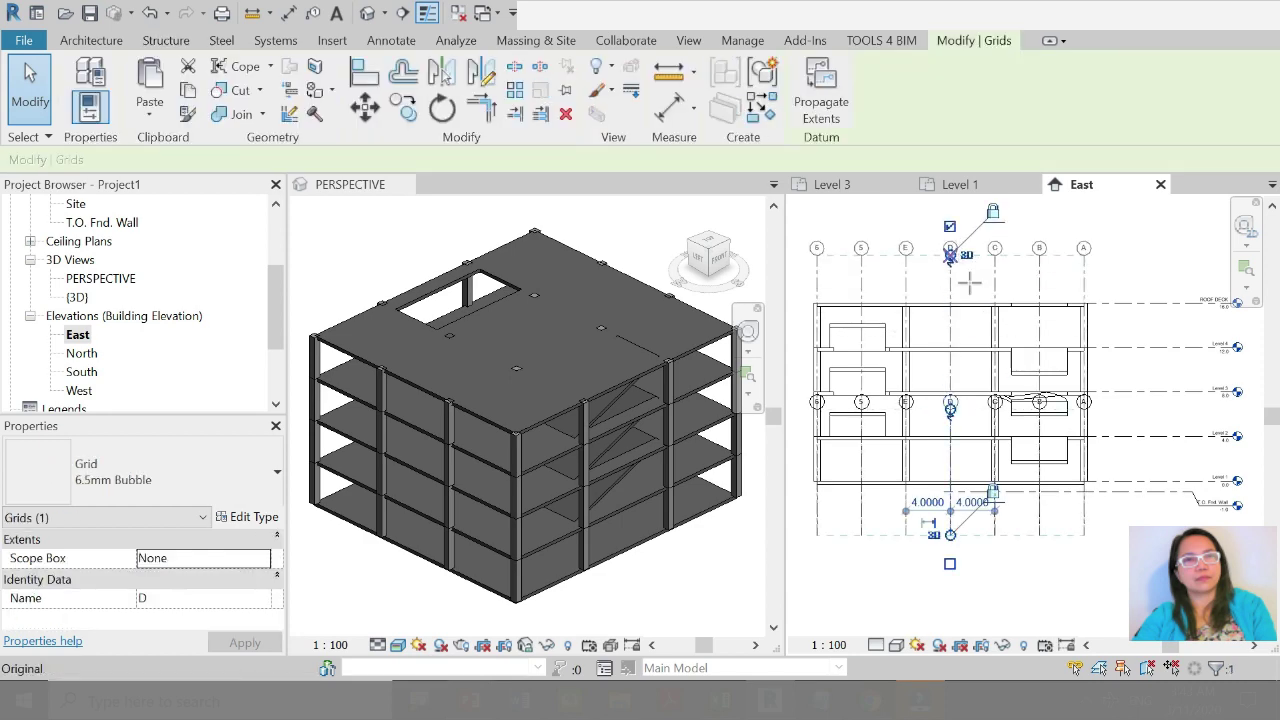
pyautogui.press('Escape')
# Step: Close the North, East and Level 1 views, leaving Level 3 beside the 3D view
pyautogui.click(84, 355)
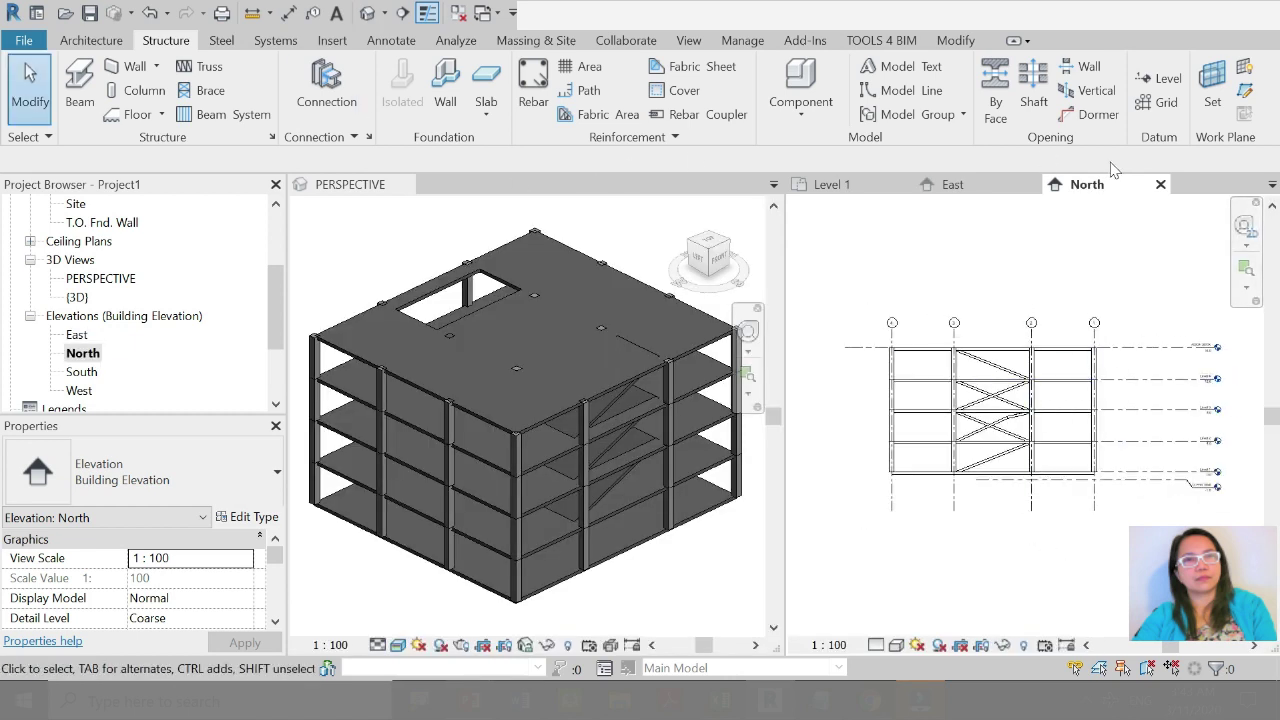
pyautogui.click(1160, 185)
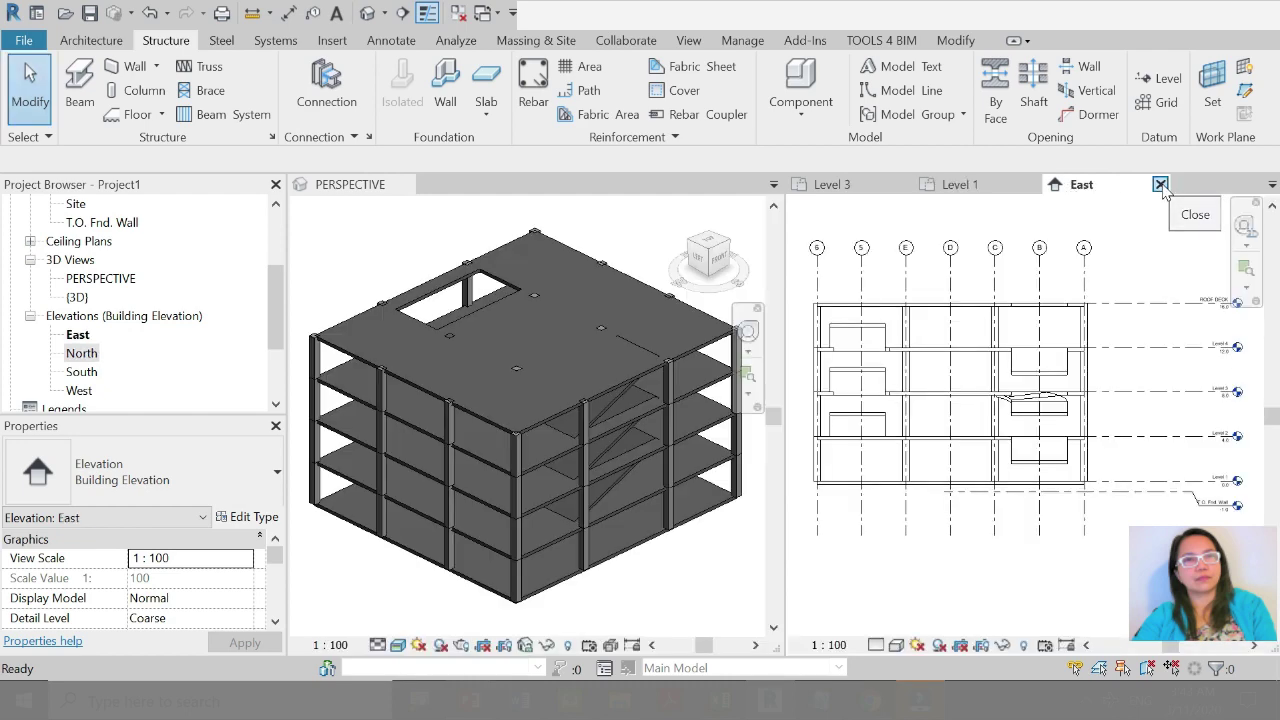
pyautogui.click(1160, 185)
pyautogui.click(1032, 184)
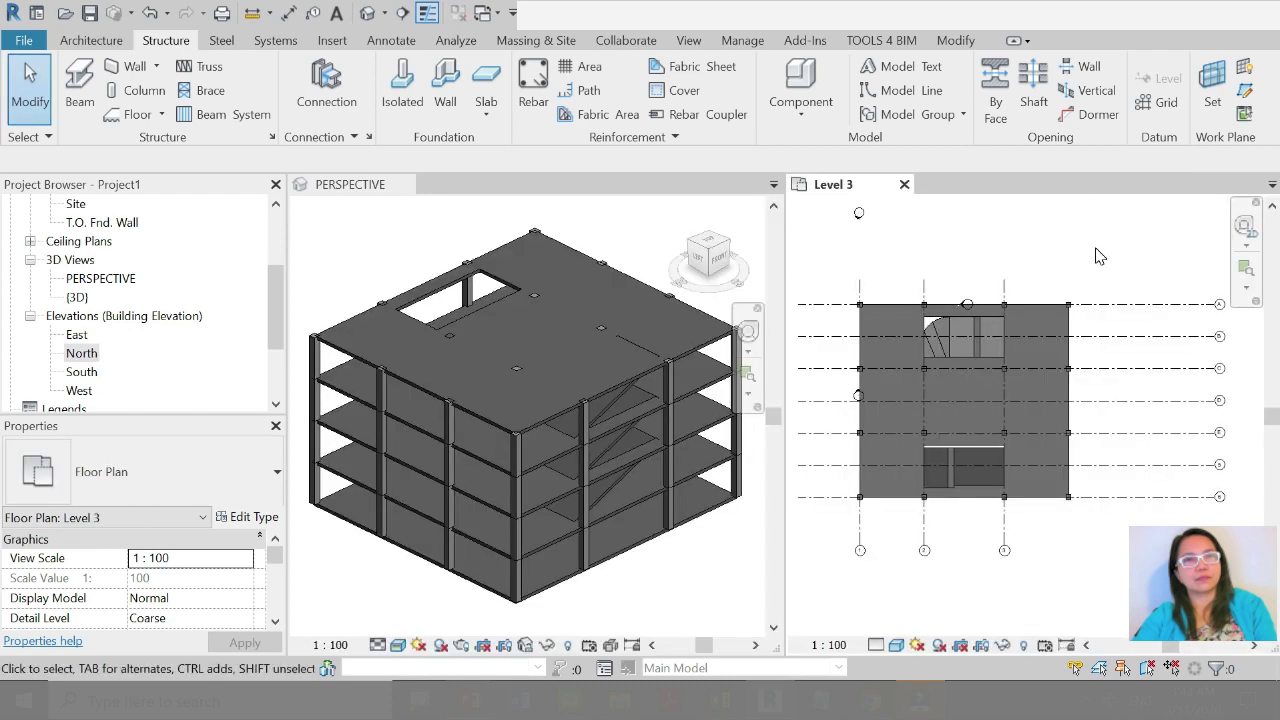
pyautogui.scroll(-1, 1100, 257)
pyautogui.moveTo(1100, 257); pyautogui.dragTo(1137, 300, button='middle')
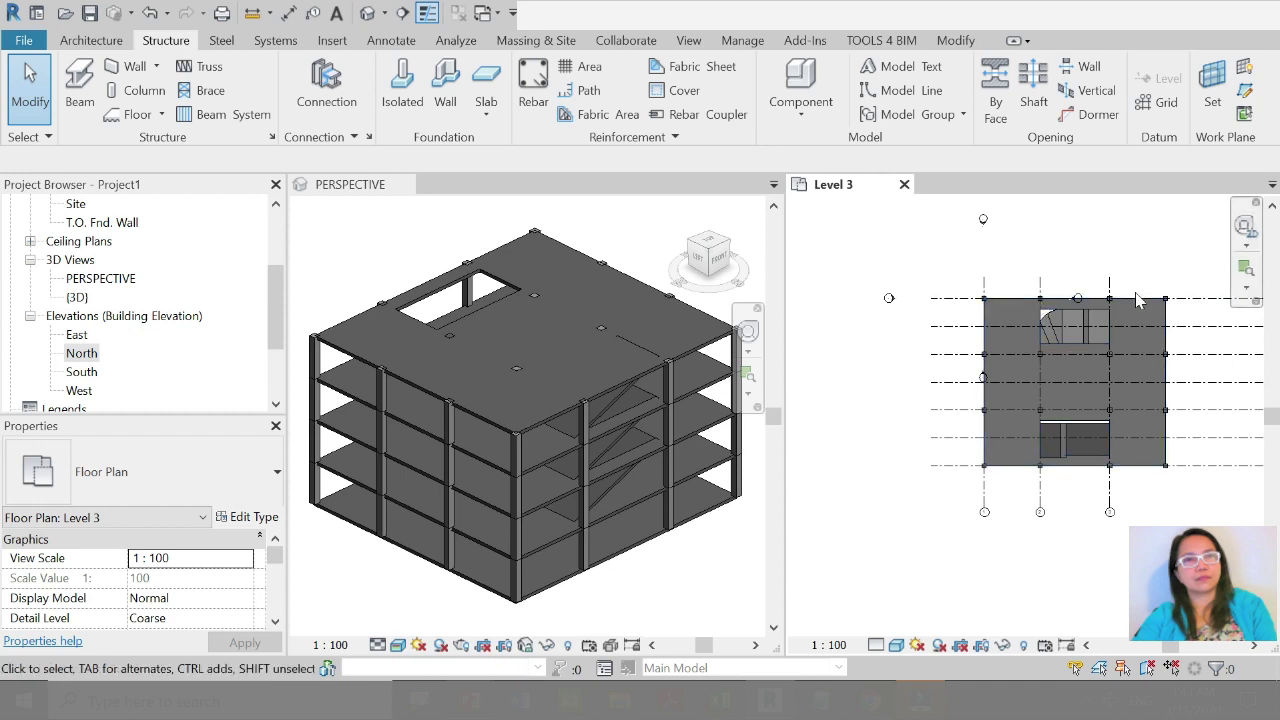
pyautogui.scroll(2, 1138, 272)
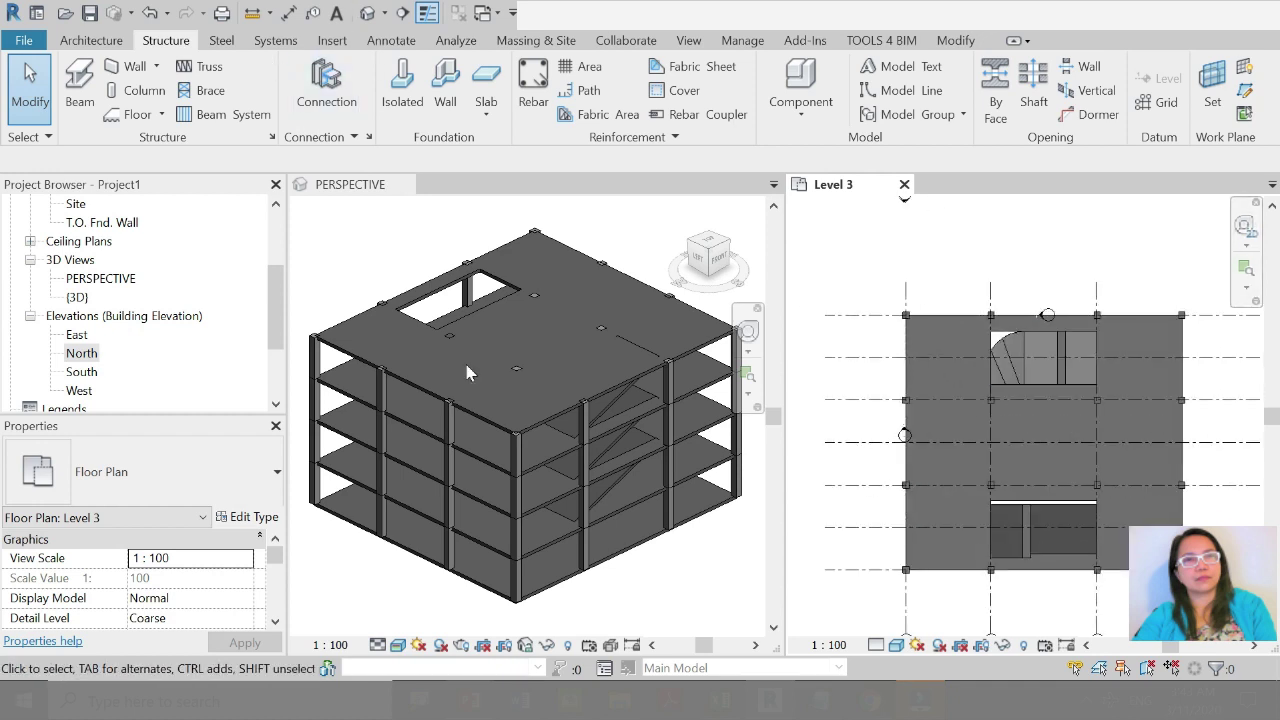
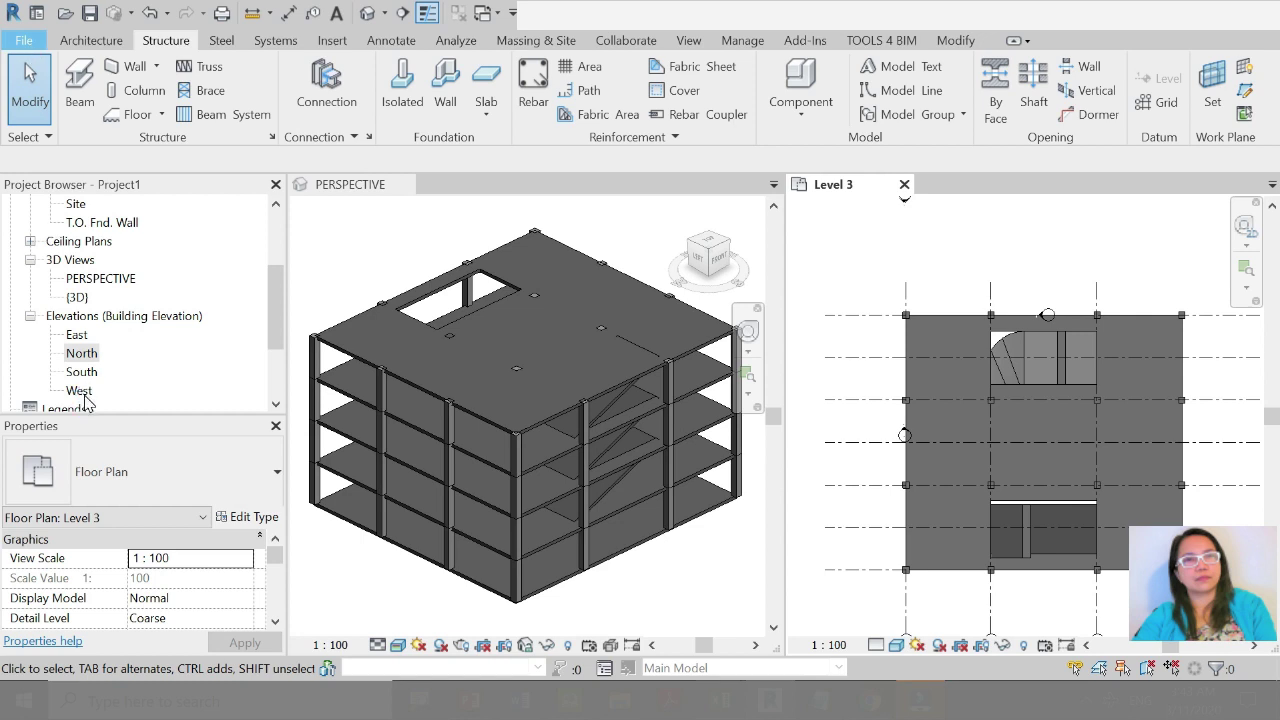
# Step: Create new sheet A101 from Sheets (all) using the A1 metric titleblock
pyautogui.hotkey('alt', 'f')
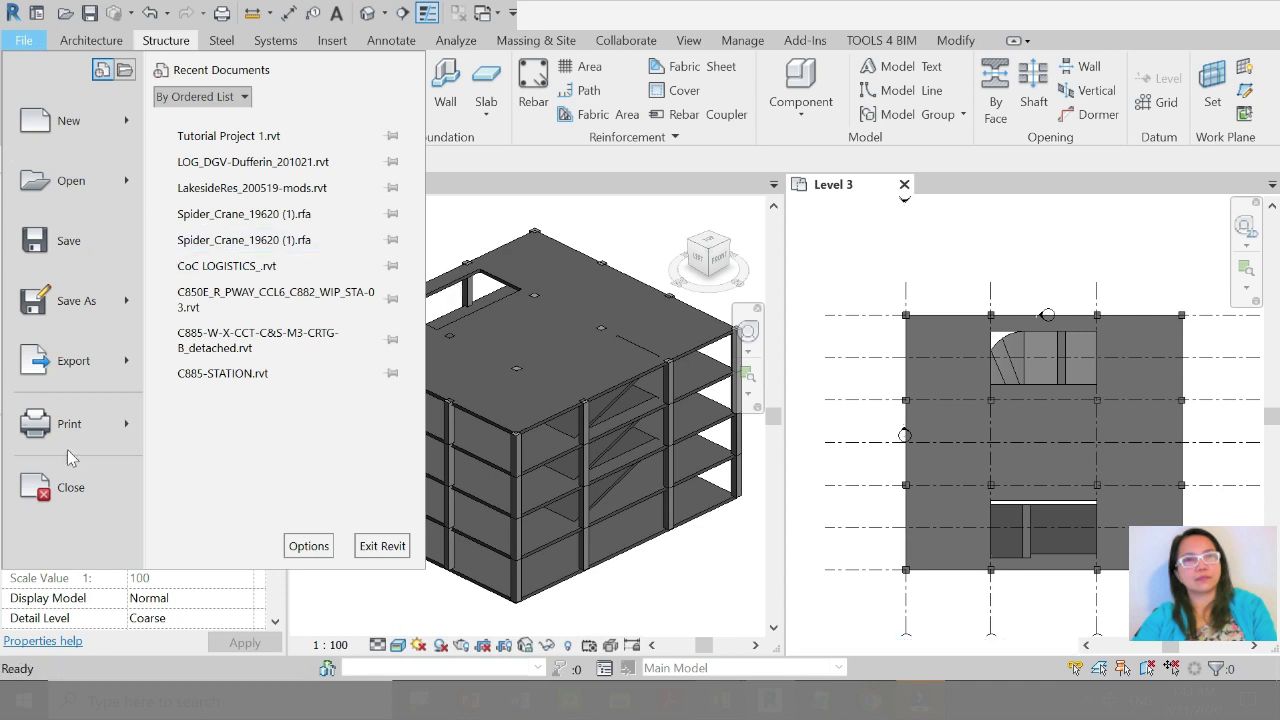
pyautogui.click(340, 568)
pyautogui.scroll(-1, 28, 375)
pyautogui.scroll(-2, 28, 375)
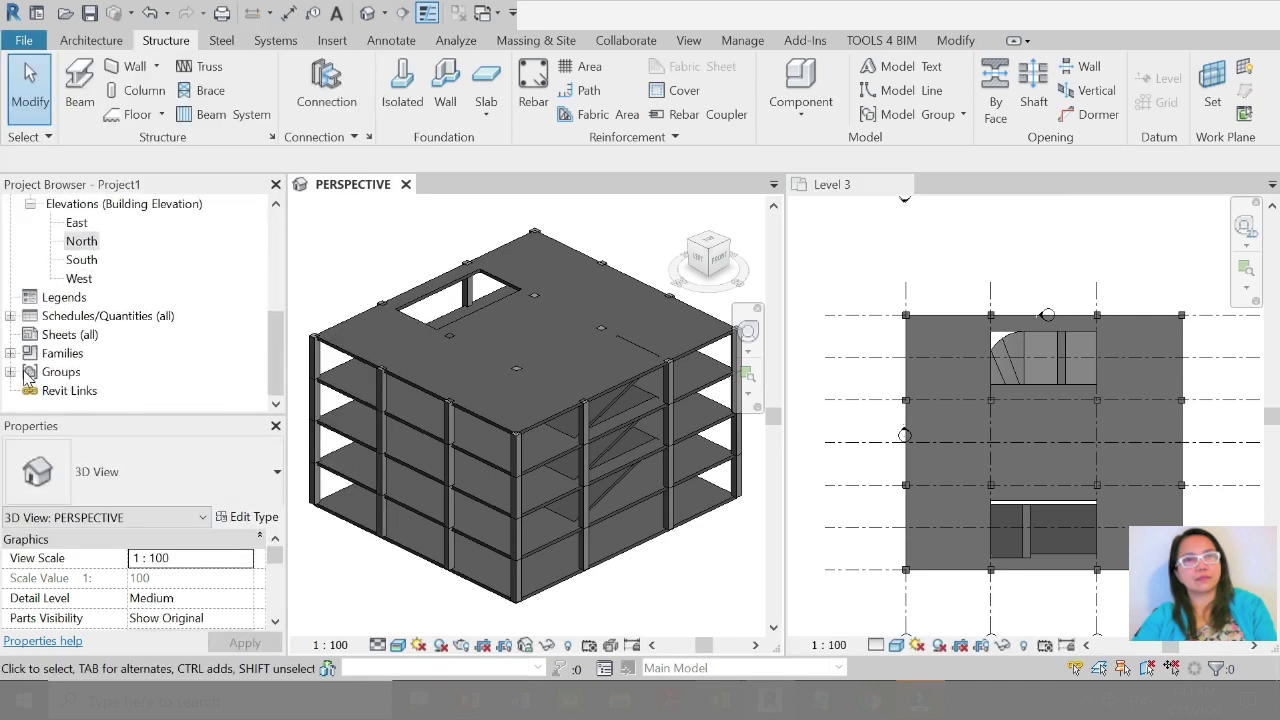
pyautogui.click(62, 337)
pyautogui.rightClick(58, 337)
pyautogui.click(132, 348)
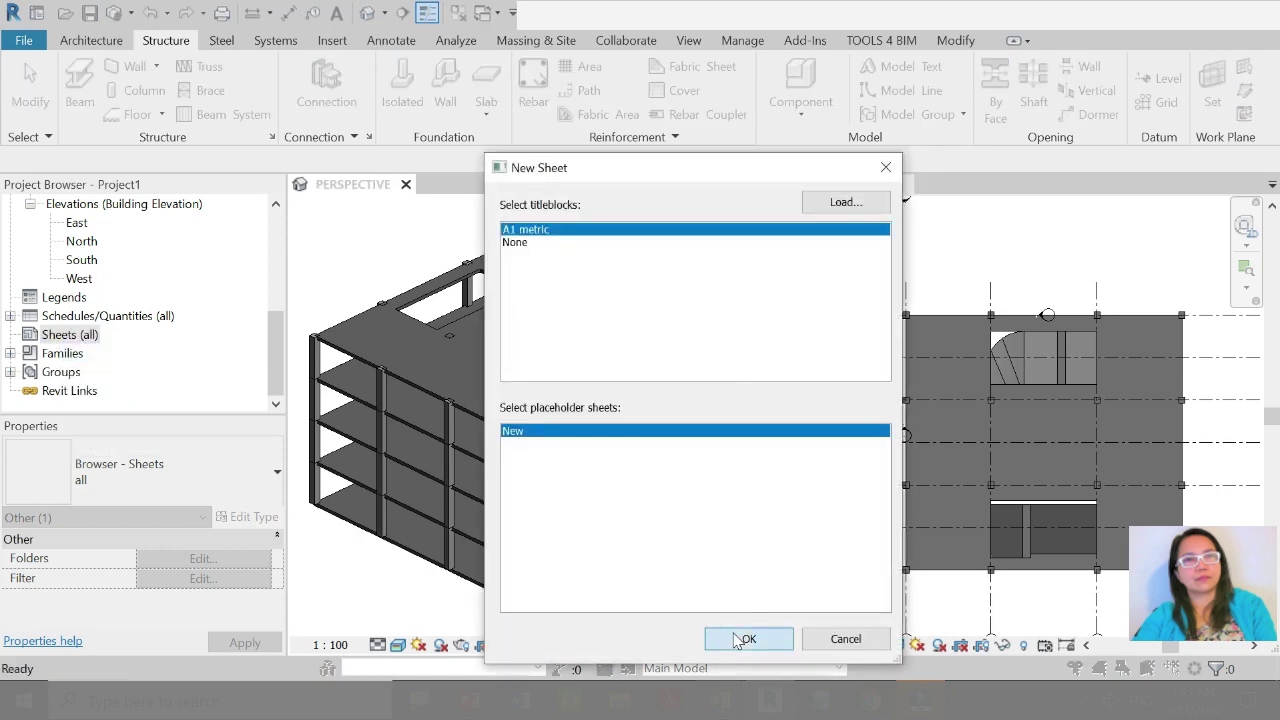
pyautogui.click(740, 640)
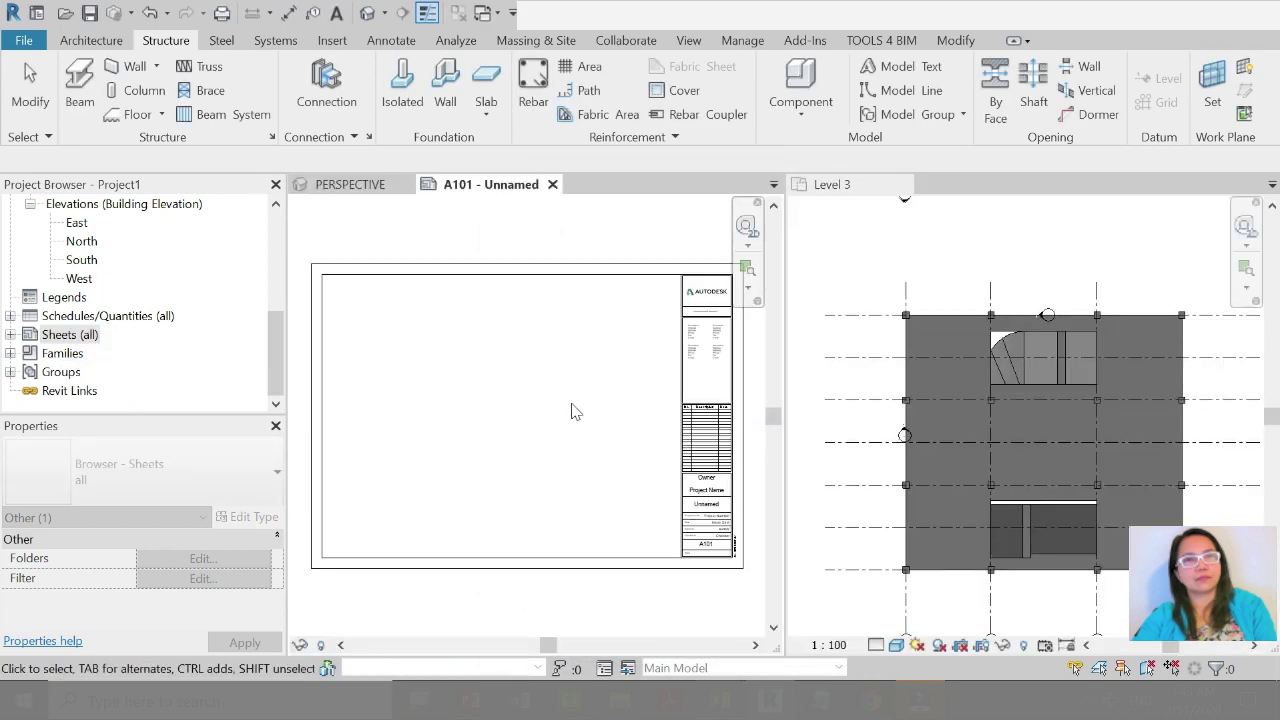
# Step: Select the A1 titleblock and zoom in on the new sheet
pyautogui.click(310, 385)
pyautogui.scroll(2, 122, 260)
pyautogui.scroll(2, 120, 265)
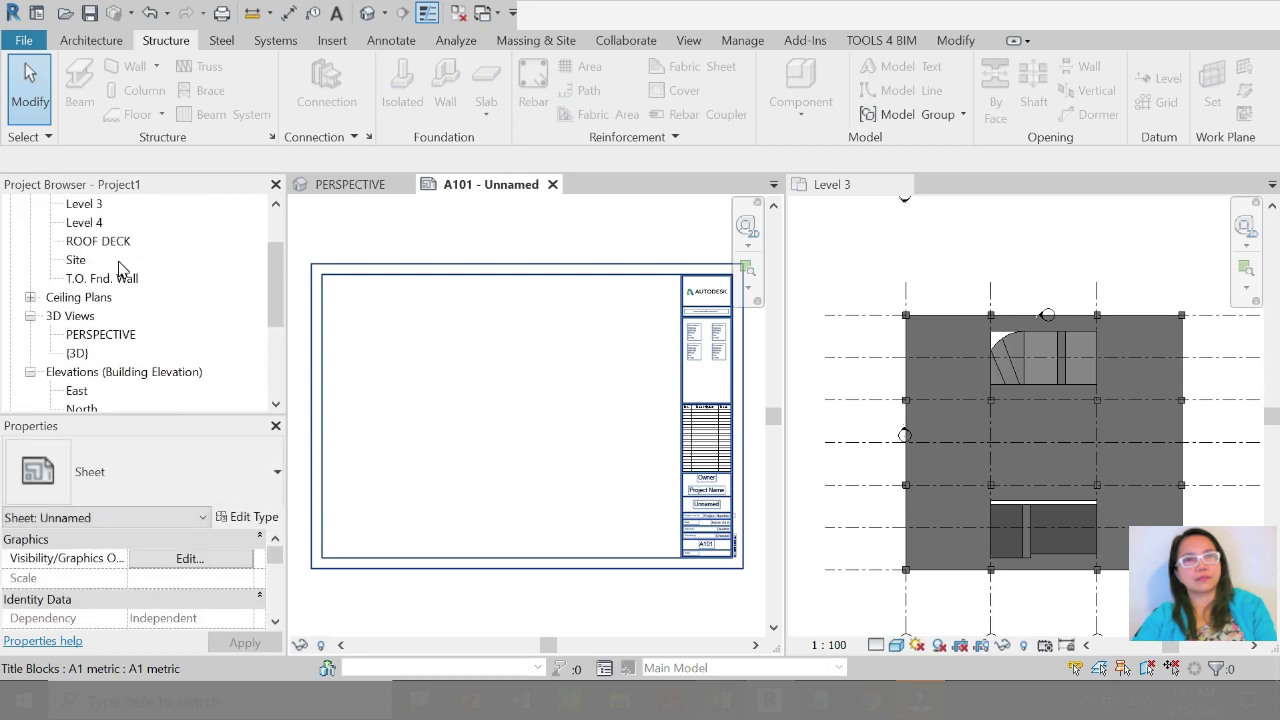
pyautogui.scroll(2, 120, 266)
pyautogui.scroll(2, 114, 264)
# Step: Place the Level 1 floor plan at the sheet's upper left and shorten its title line
pyautogui.click(92, 243)
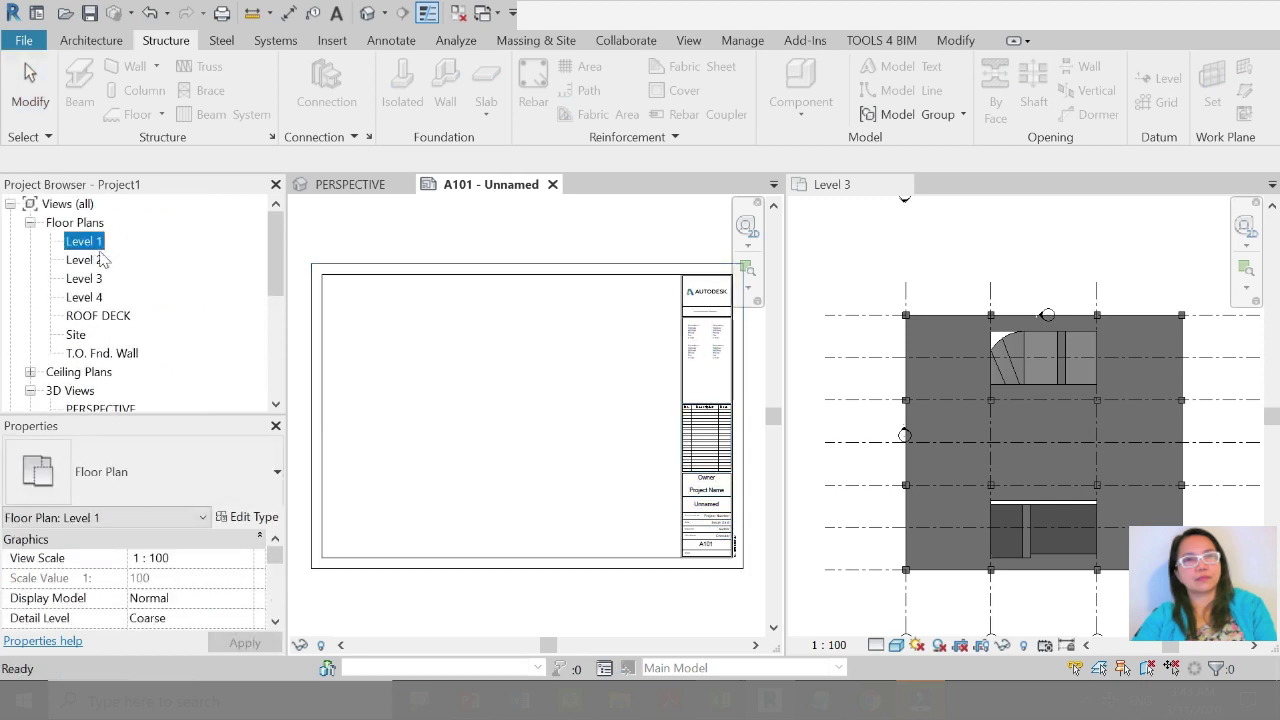
pyautogui.moveTo(414, 346); pyautogui.dragTo(420, 350)
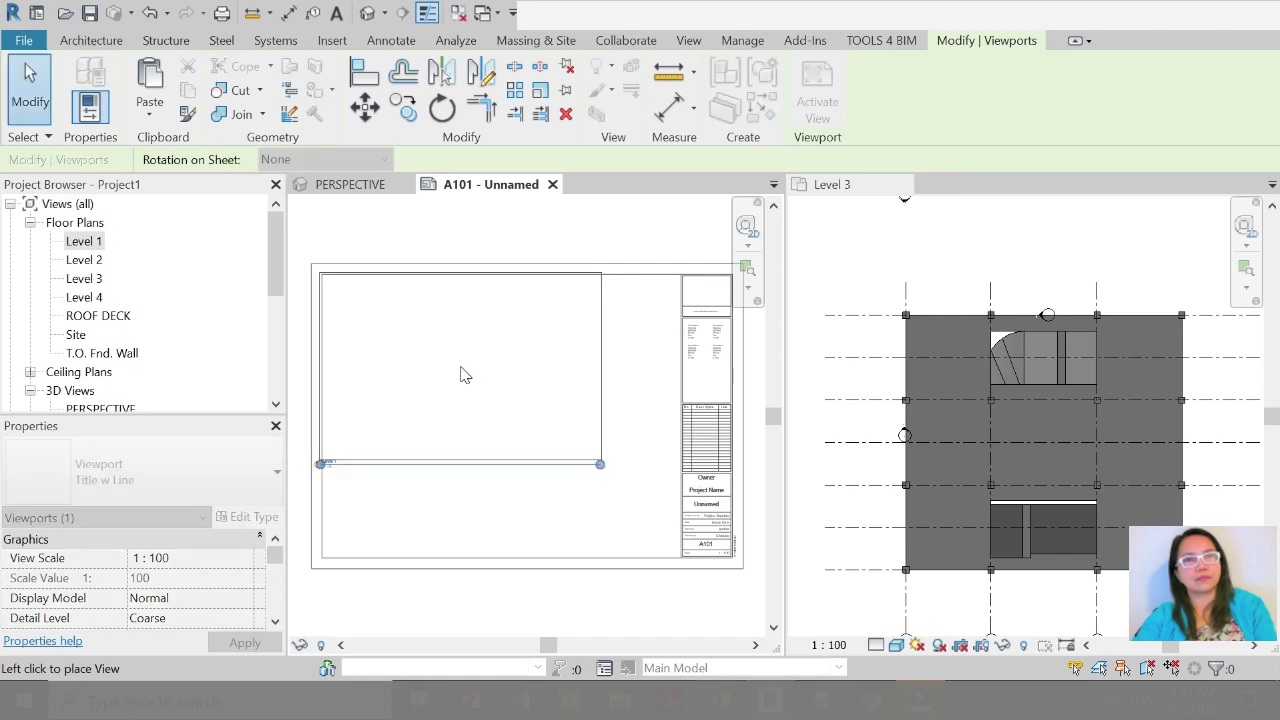
pyautogui.click(460, 372)
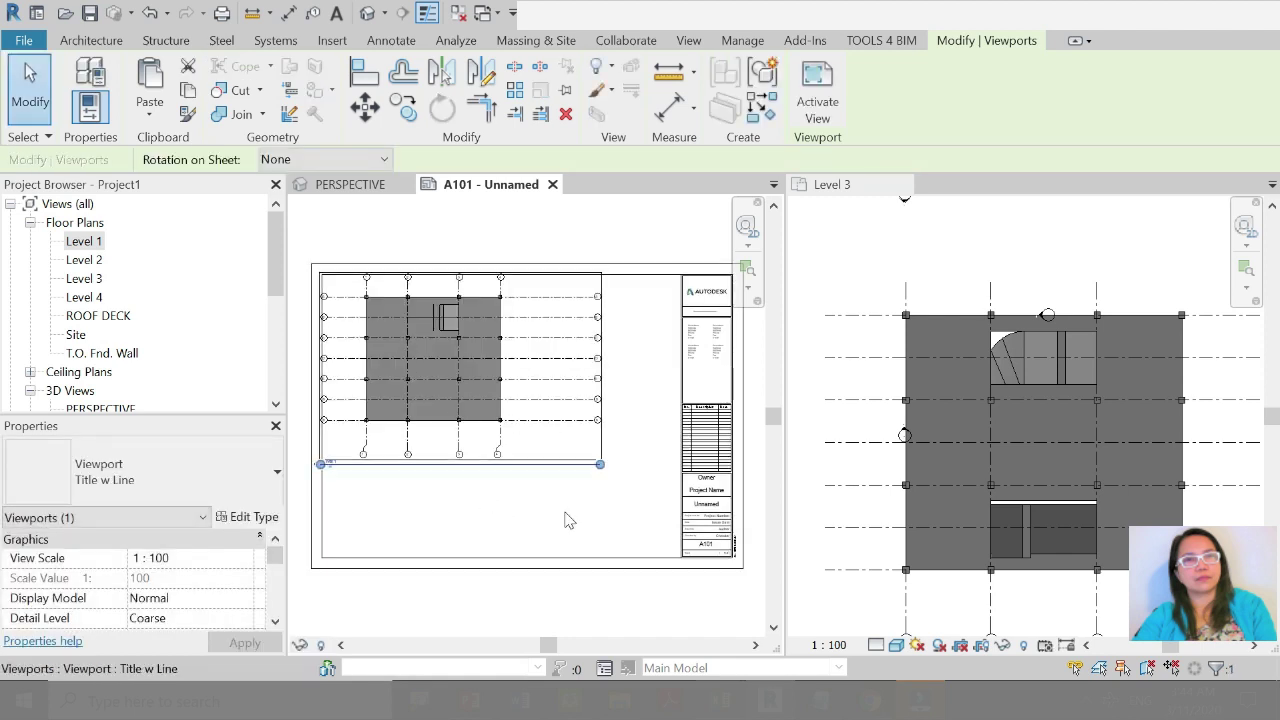
pyautogui.moveTo(600, 465); pyautogui.dragTo(371, 470)
pyautogui.click(477, 500)
# Step: Activate the Level 1 viewport and drag all four crop edges in around the building
pyautogui.doubleClick(585, 390)
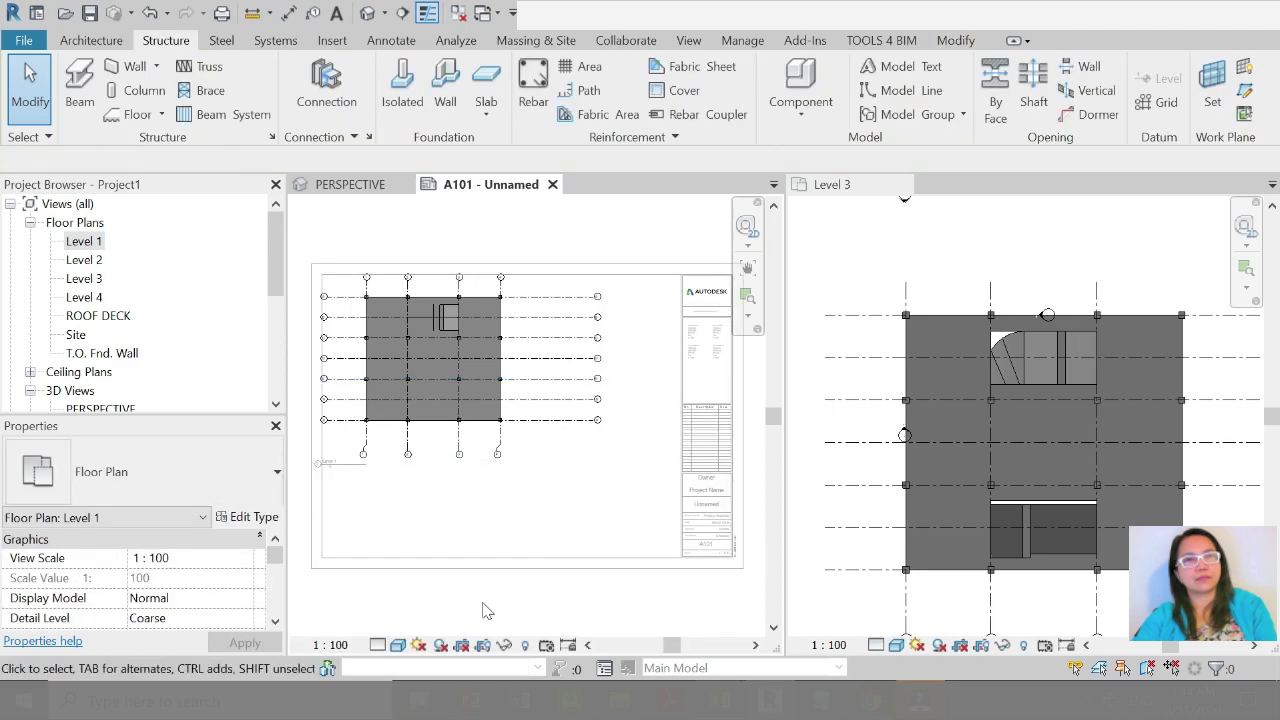
pyautogui.click(489, 645)
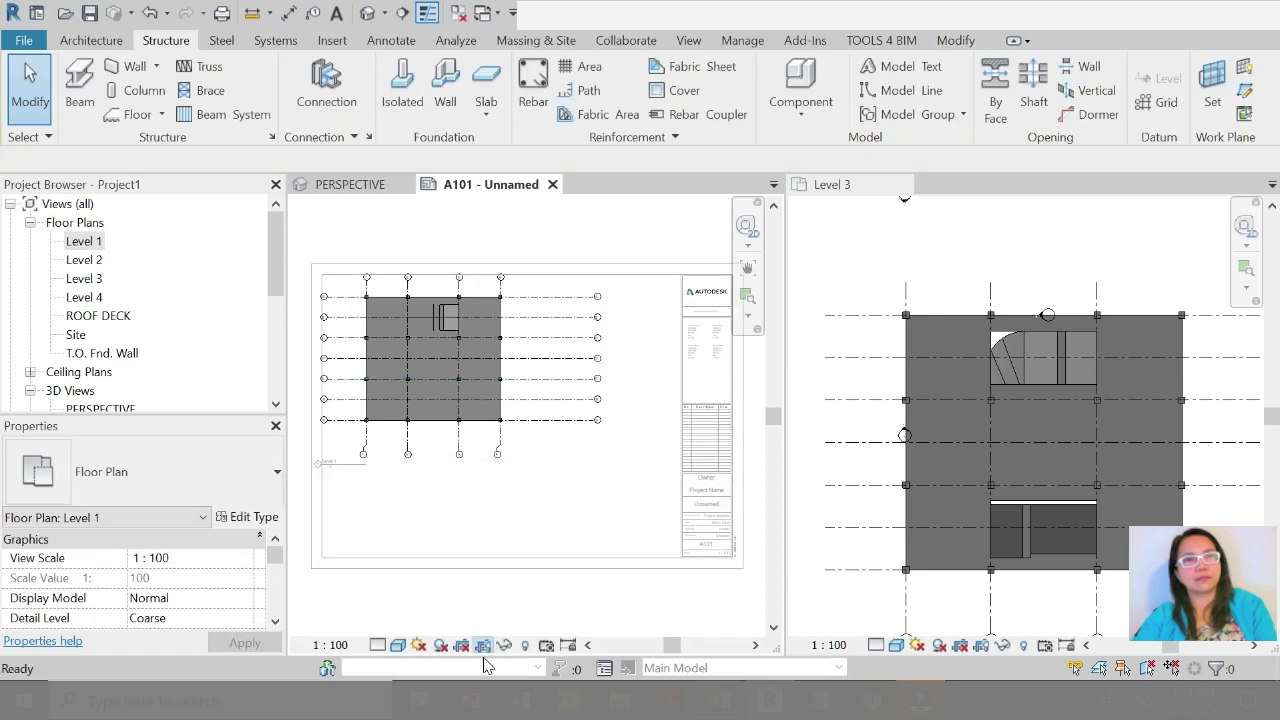
pyautogui.click(629, 372)
pyautogui.moveTo(628, 366); pyautogui.dragTo(538, 366)
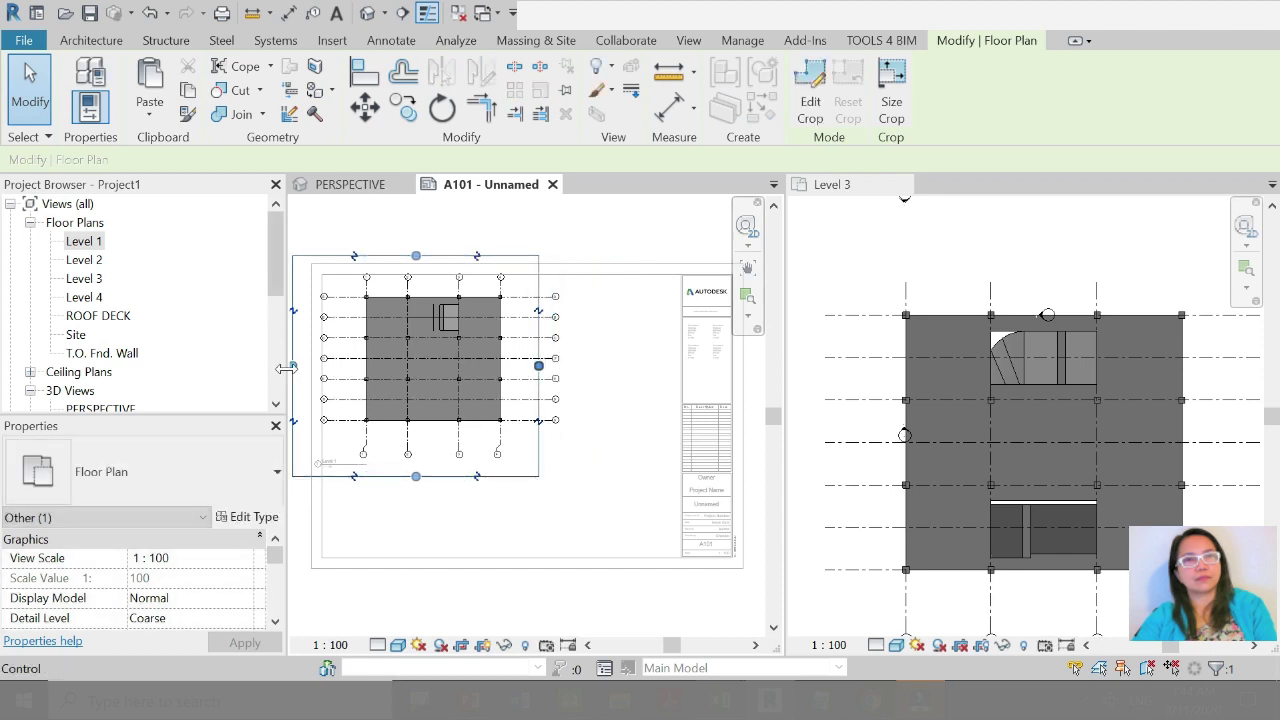
pyautogui.moveTo(295, 365); pyautogui.dragTo(348, 365)
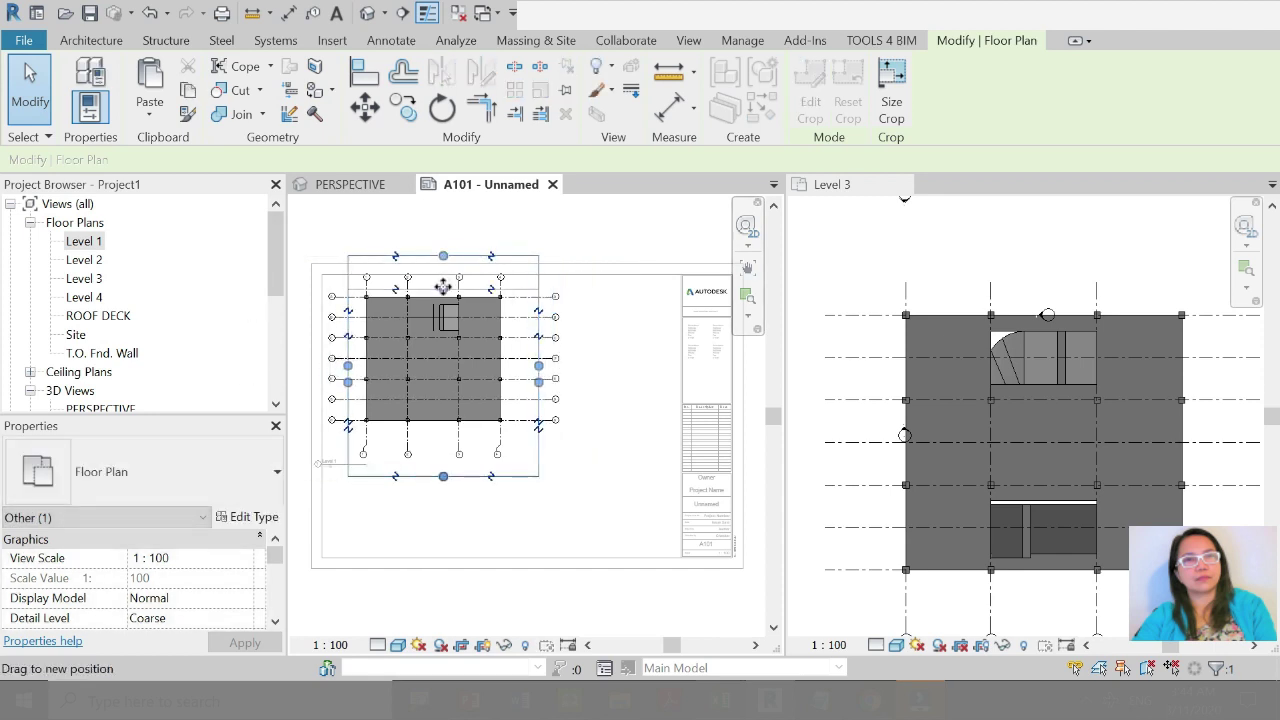
pyautogui.moveTo(441, 287); pyautogui.dragTo(443, 289)
pyautogui.moveTo(443, 477); pyautogui.dragTo(443, 441)
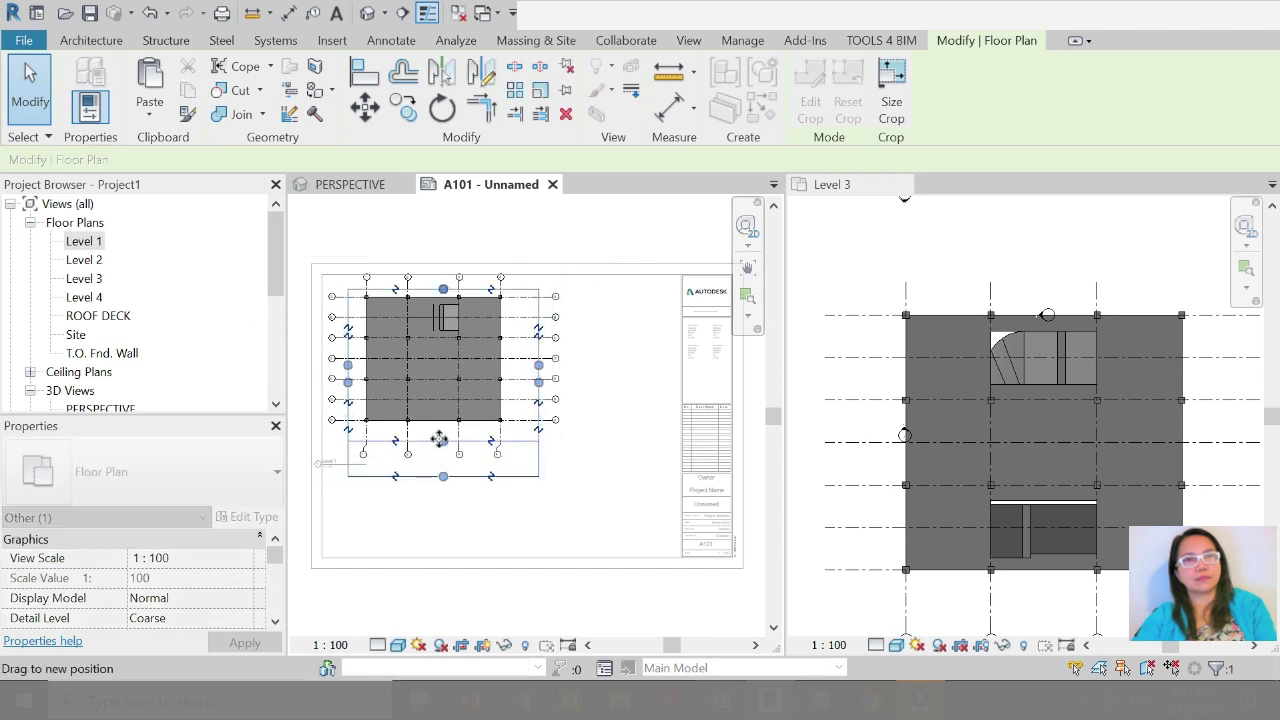
pyautogui.click(530, 490)
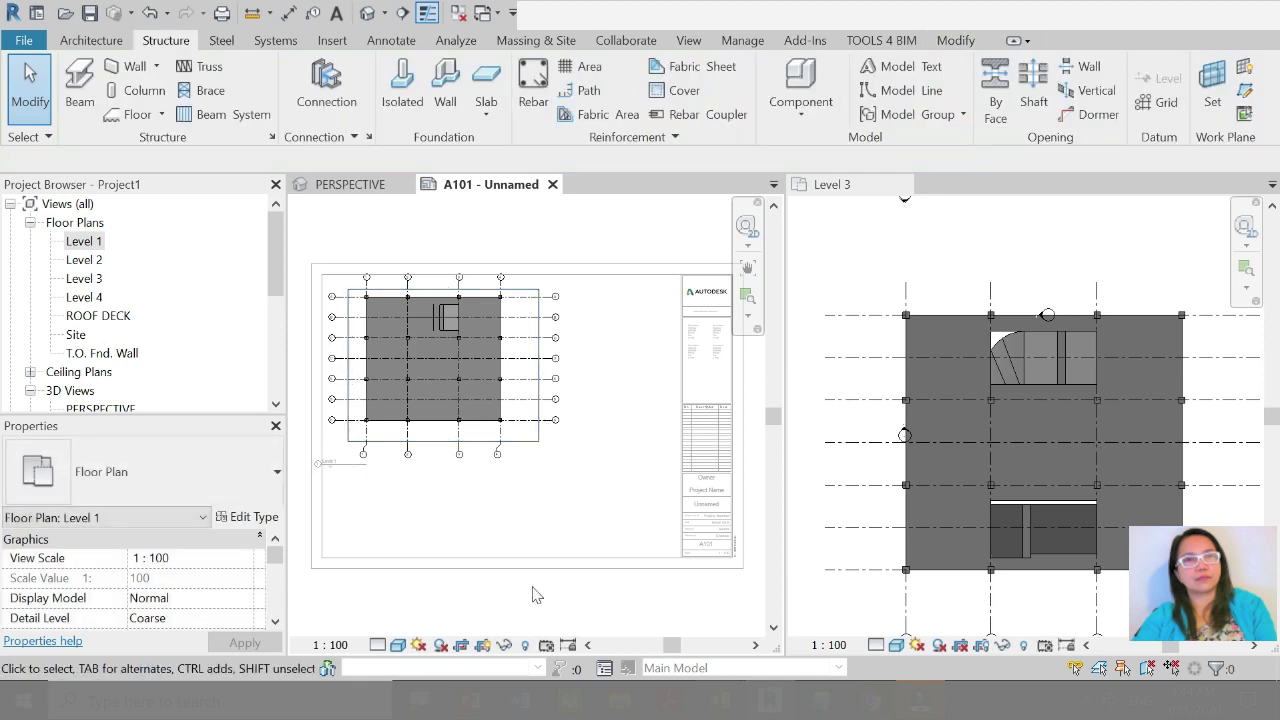
# Step: Hide the crop boundary and shorten the grid lines to fit the plan
pyautogui.click(480, 643)
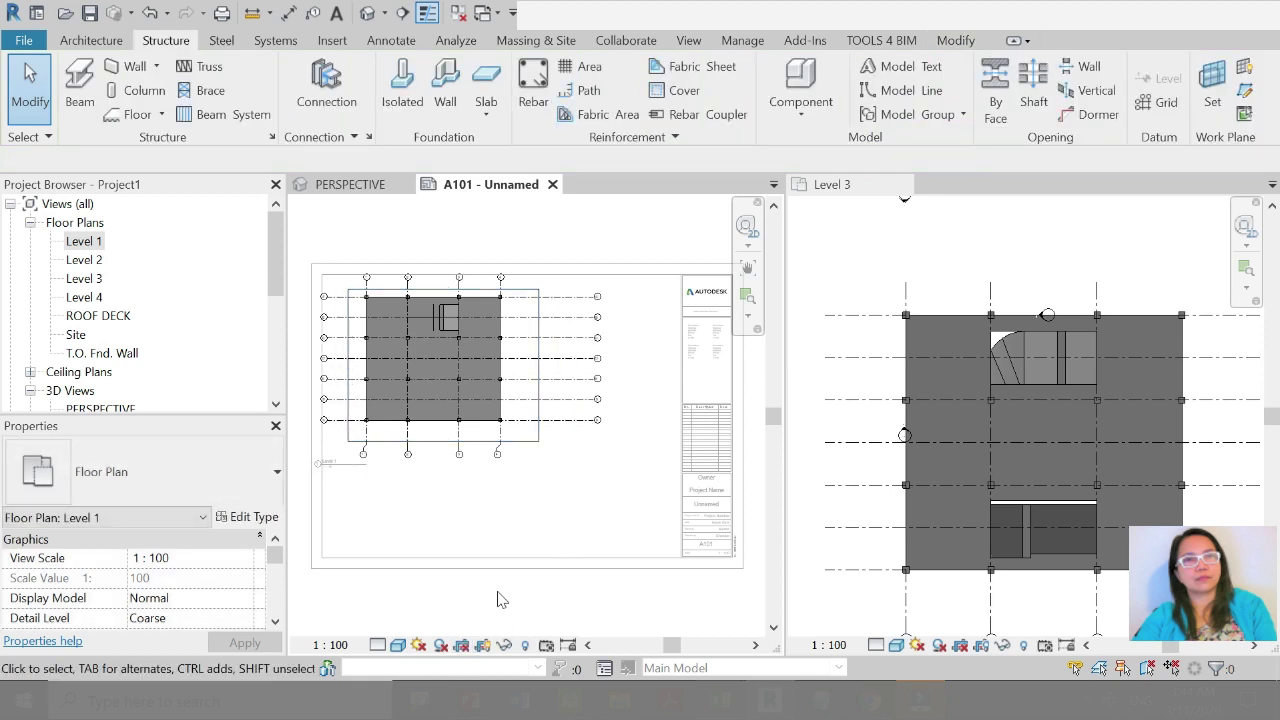
pyautogui.click(481, 648)
pyautogui.click(471, 646)
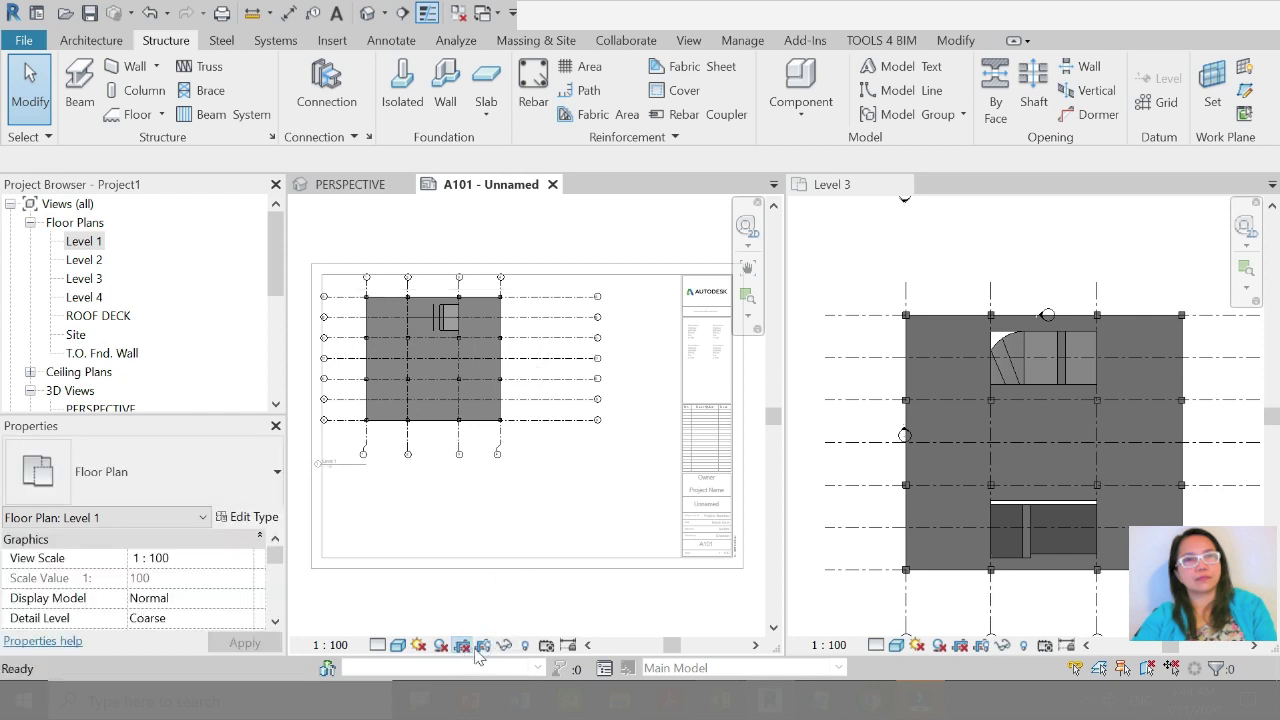
pyautogui.click(523, 420)
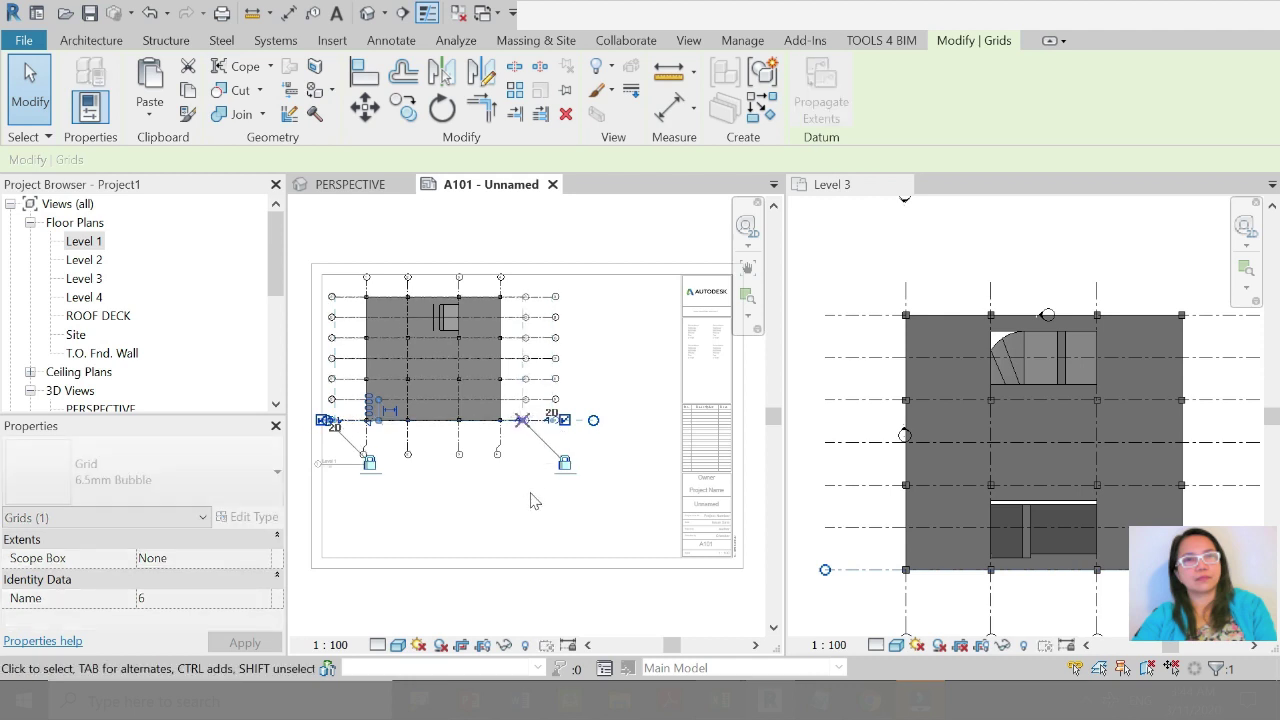
pyautogui.click(447, 455)
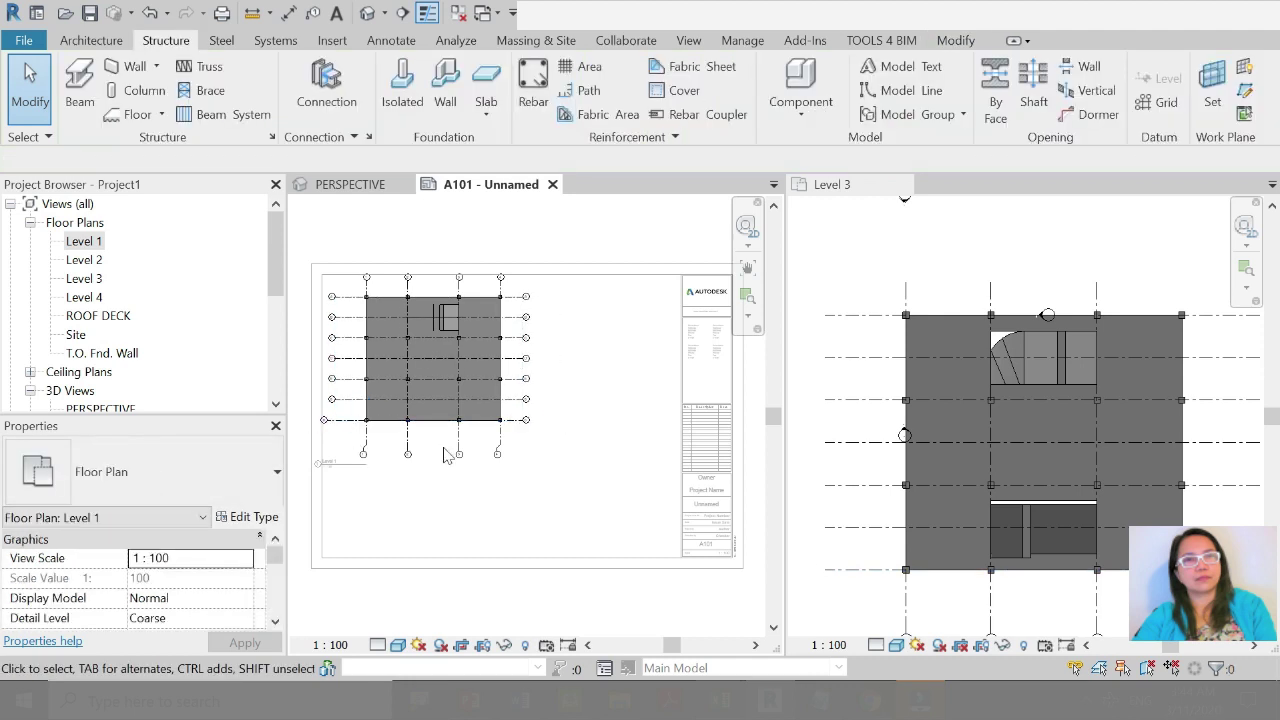
pyautogui.scroll(-2, 86, 382)
# Step: Zoom sheet A101 to fit, select PERSPECTIVE in the browser, and deactivate the Level 1 viewport
pyautogui.click(88, 376)
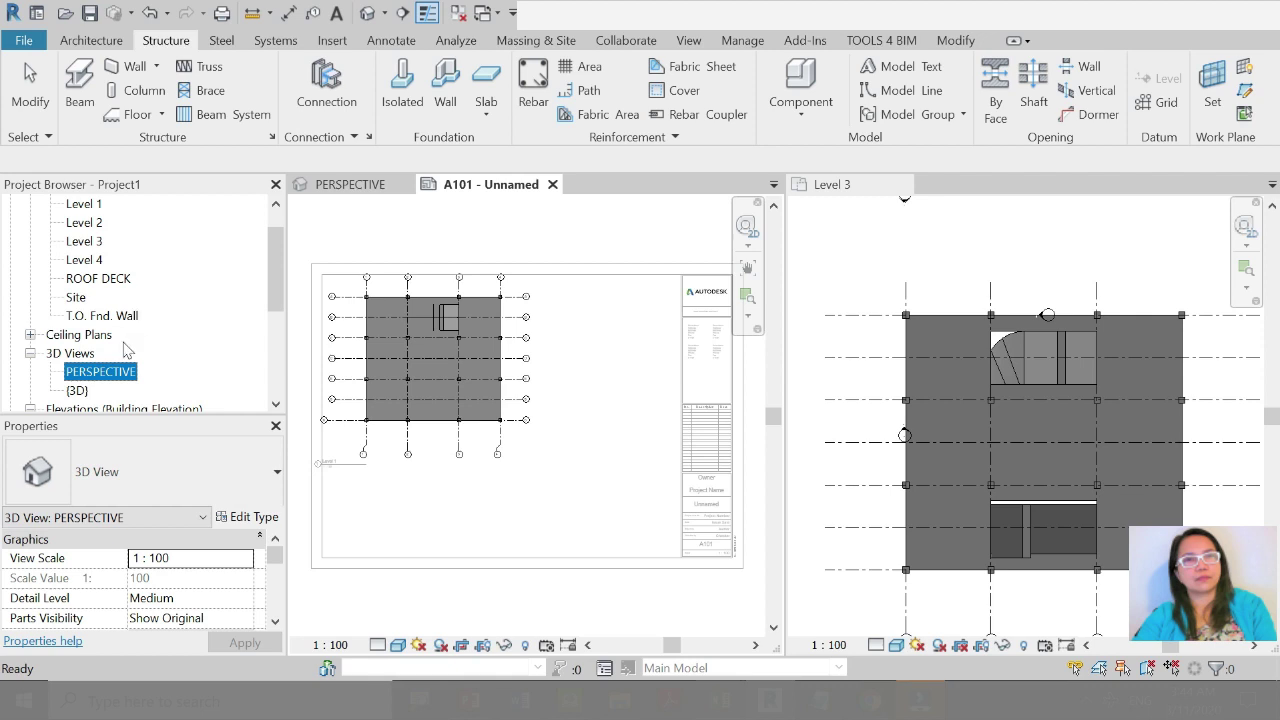
pyautogui.click(596, 375)
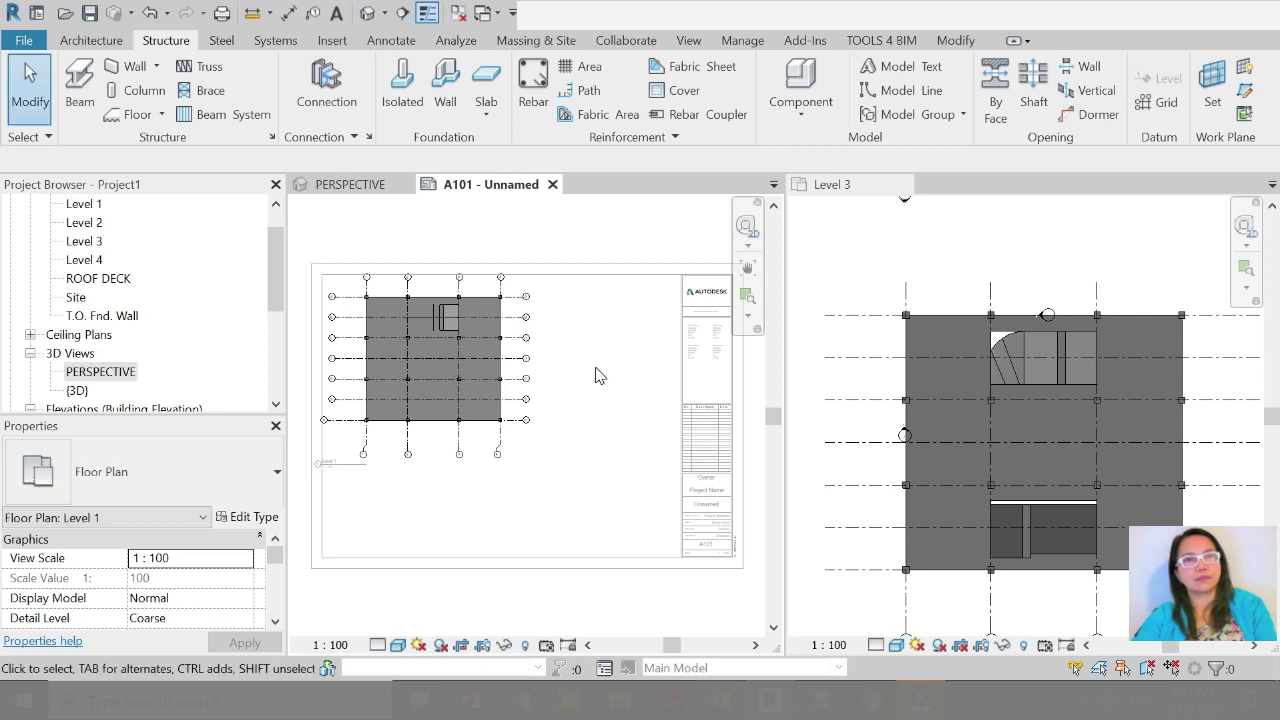
pyautogui.scroll(-3, 598, 375)
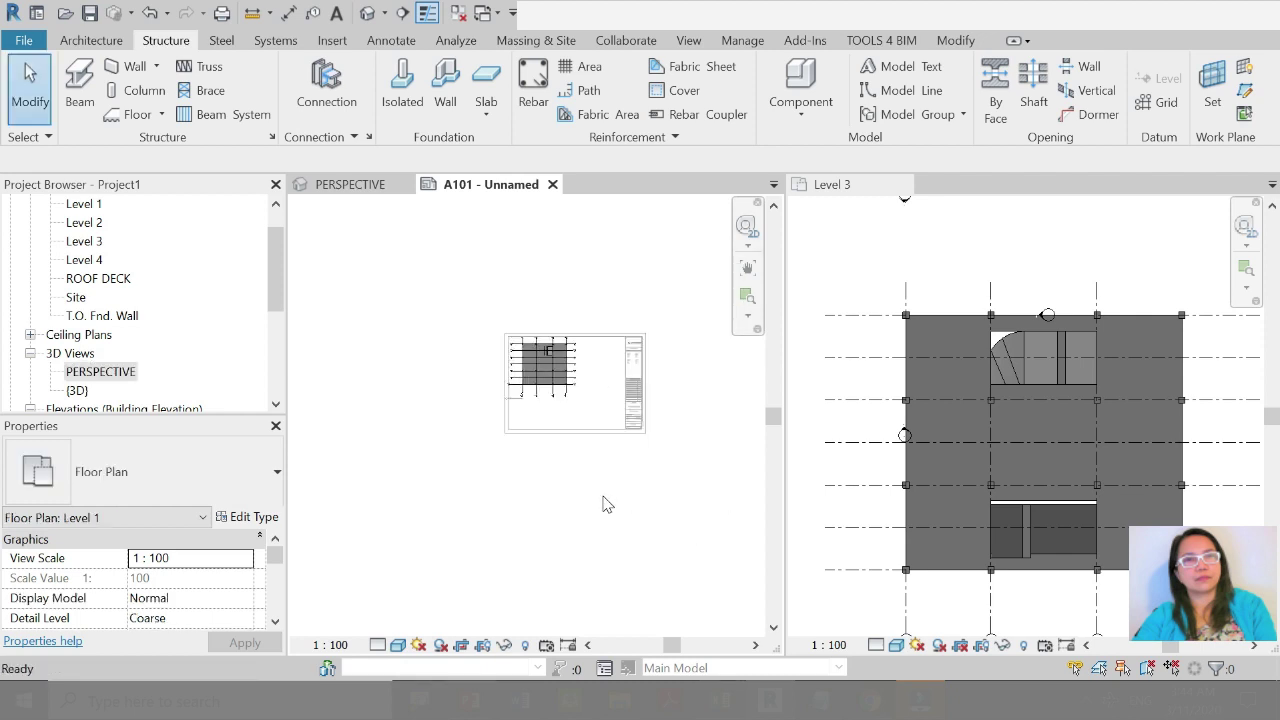
pyautogui.press('z')
pyautogui.press('a')
pyautogui.click(100, 372)
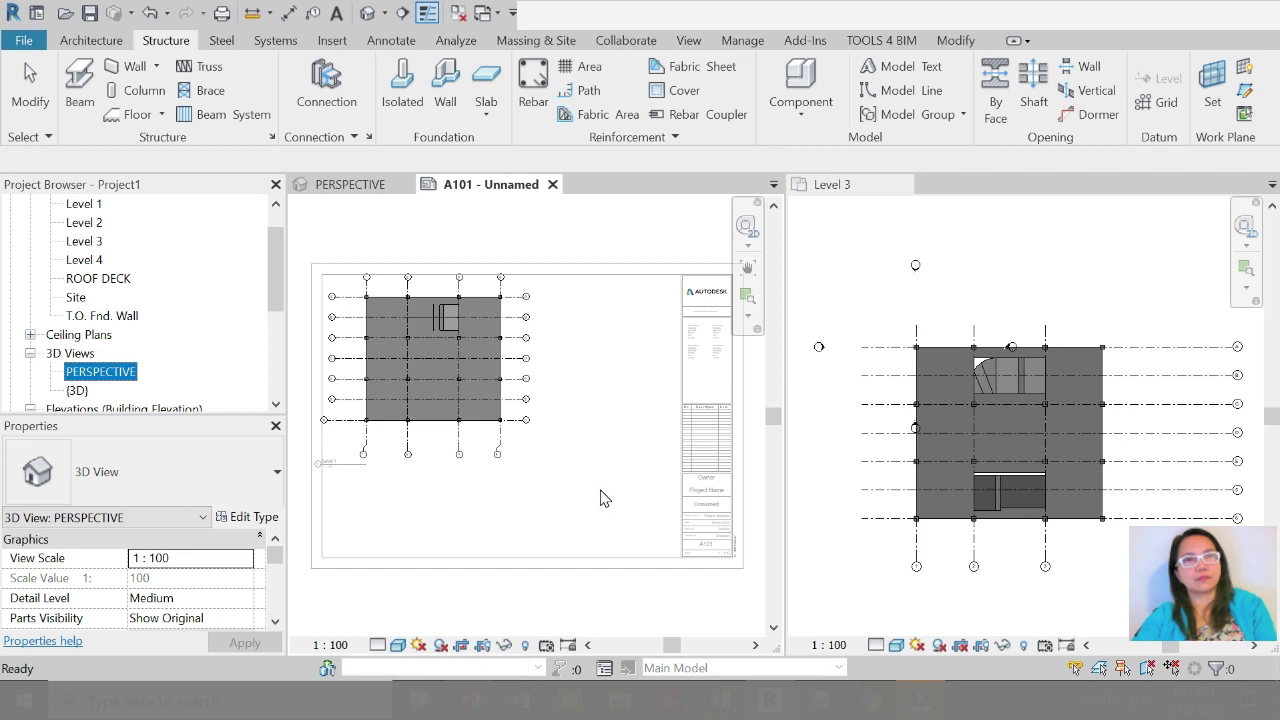
pyautogui.scroll(-3, 591, 347)
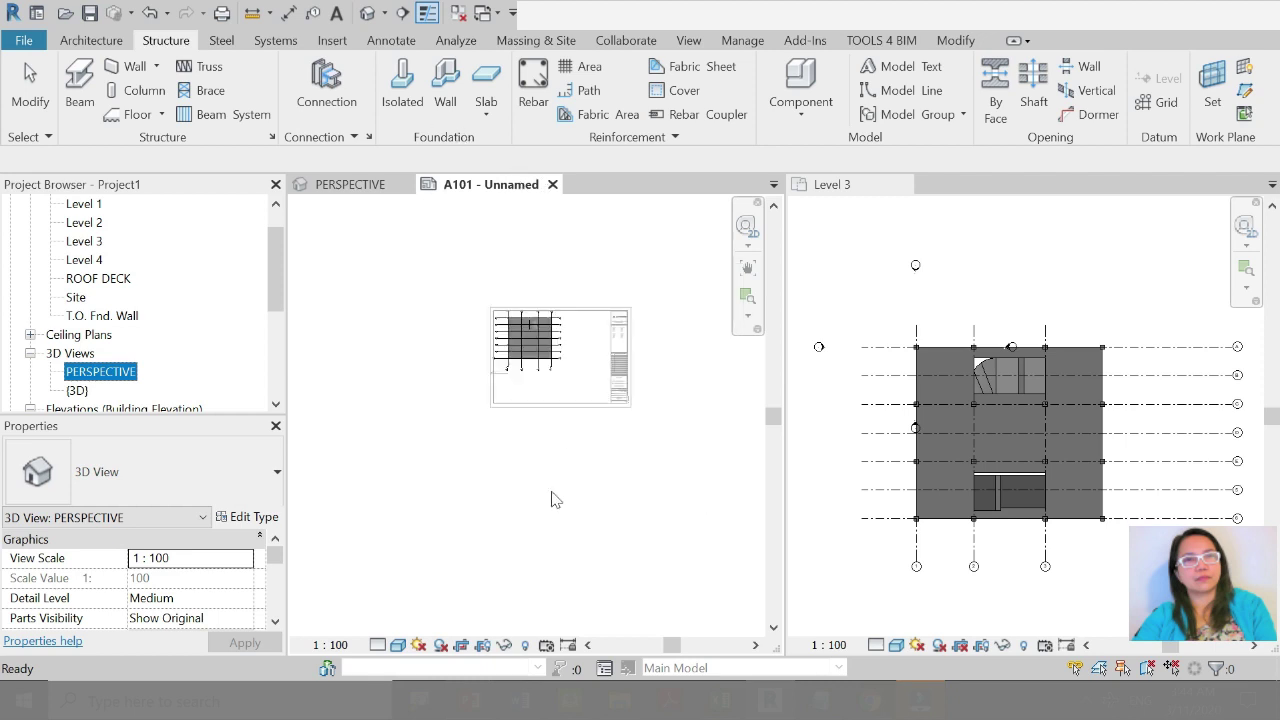
pyautogui.scroll(2, 530, 372)
pyautogui.scroll(2, 556, 260)
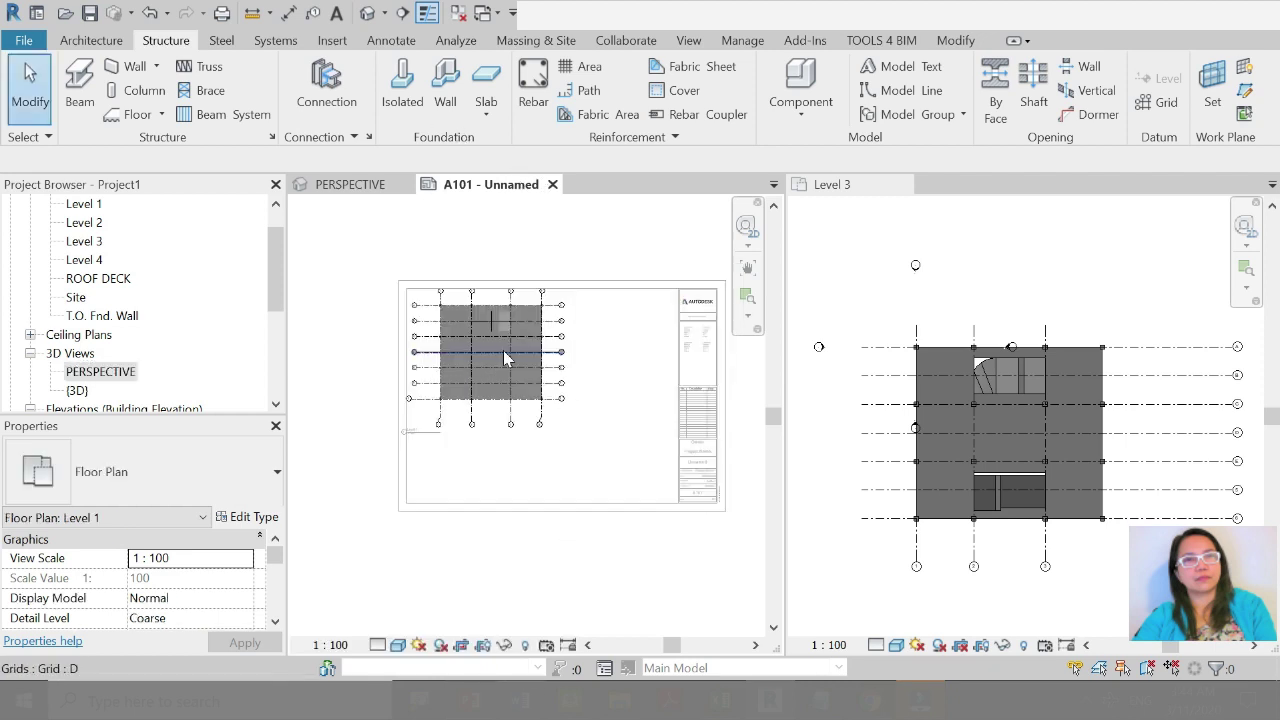
pyautogui.rightClick(458, 455)
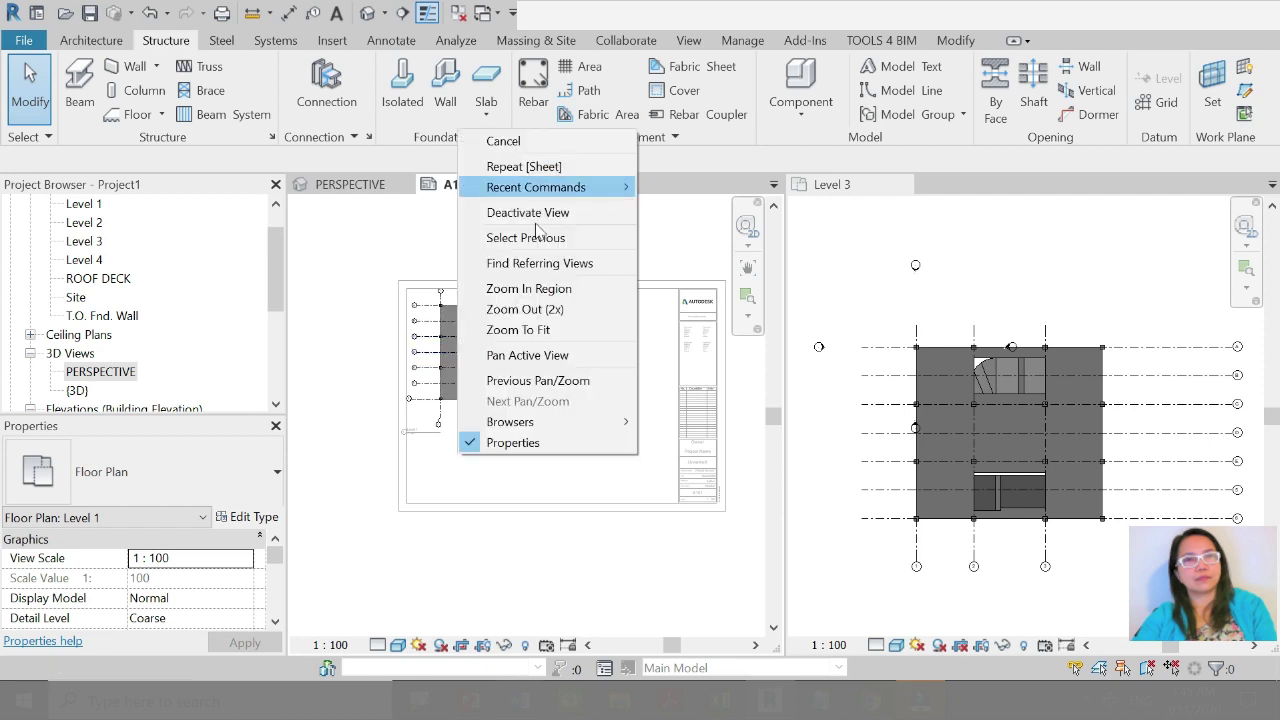
pyautogui.click(512, 213)
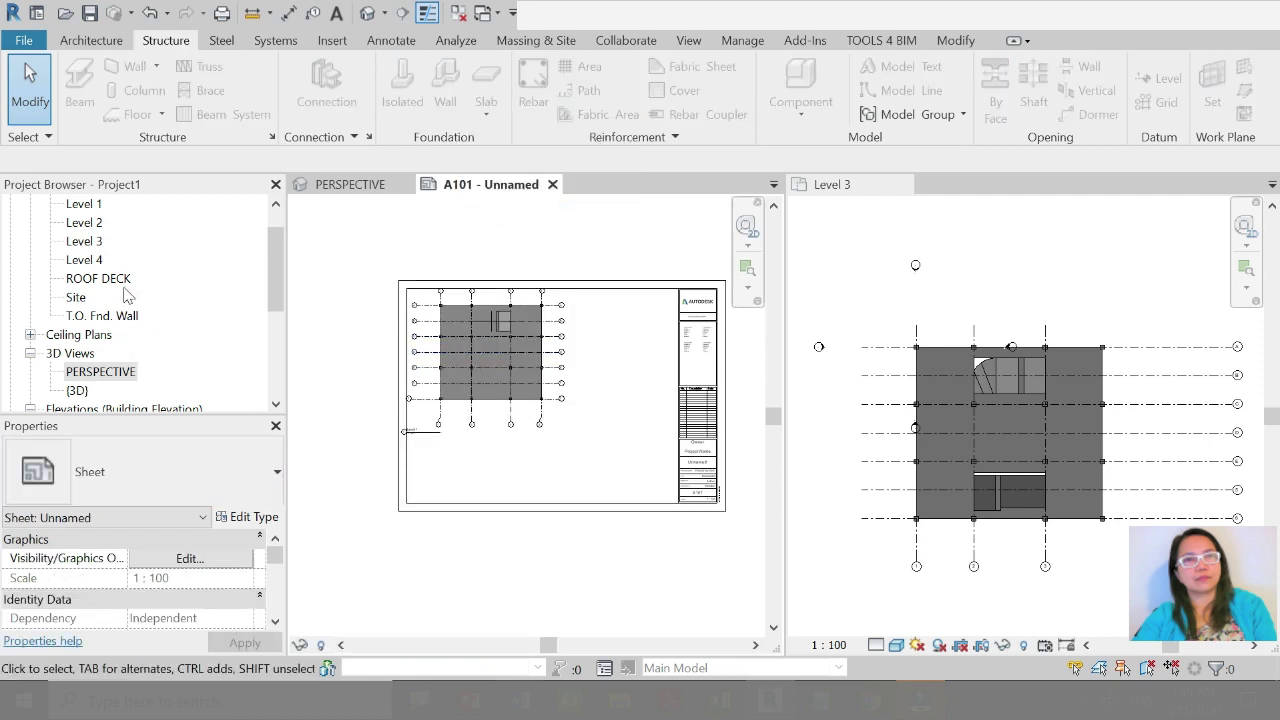
# Step: Place the PERSPECTIVE 3D view at the sheet's lower right and shorten its title line
pyautogui.moveTo(85, 371); pyautogui.dragTo(622, 403)
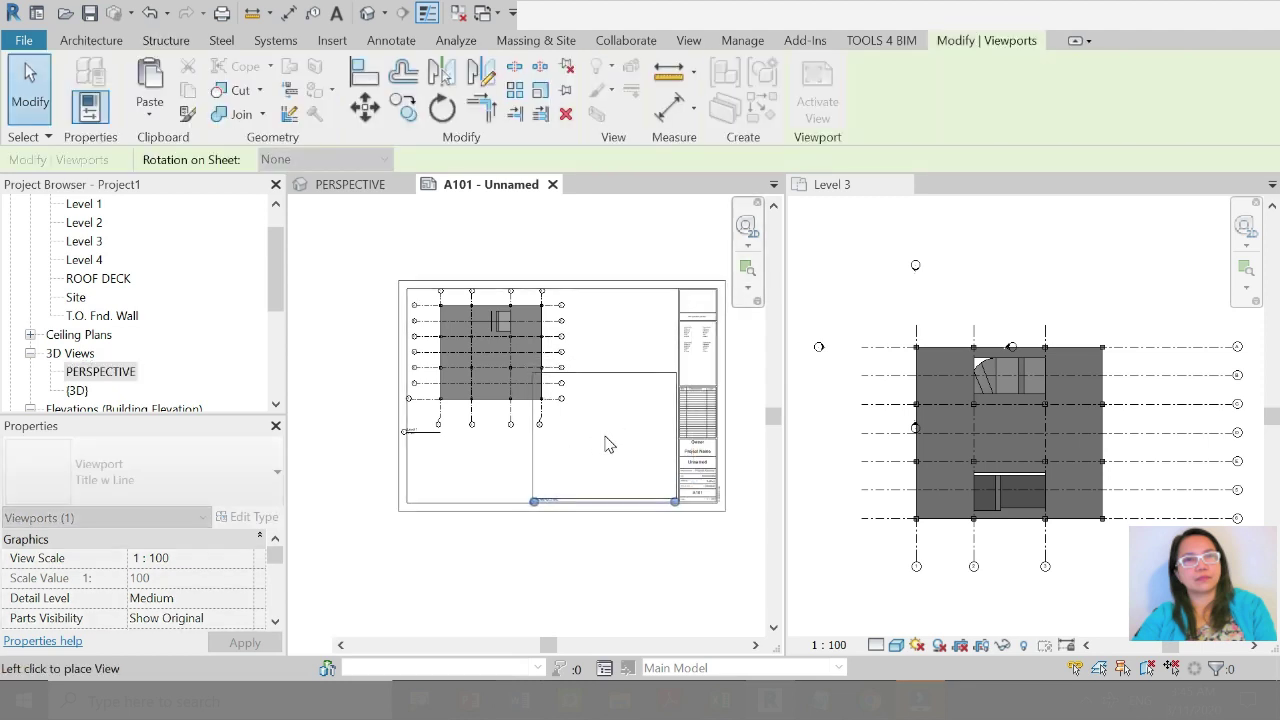
pyautogui.click(610, 444)
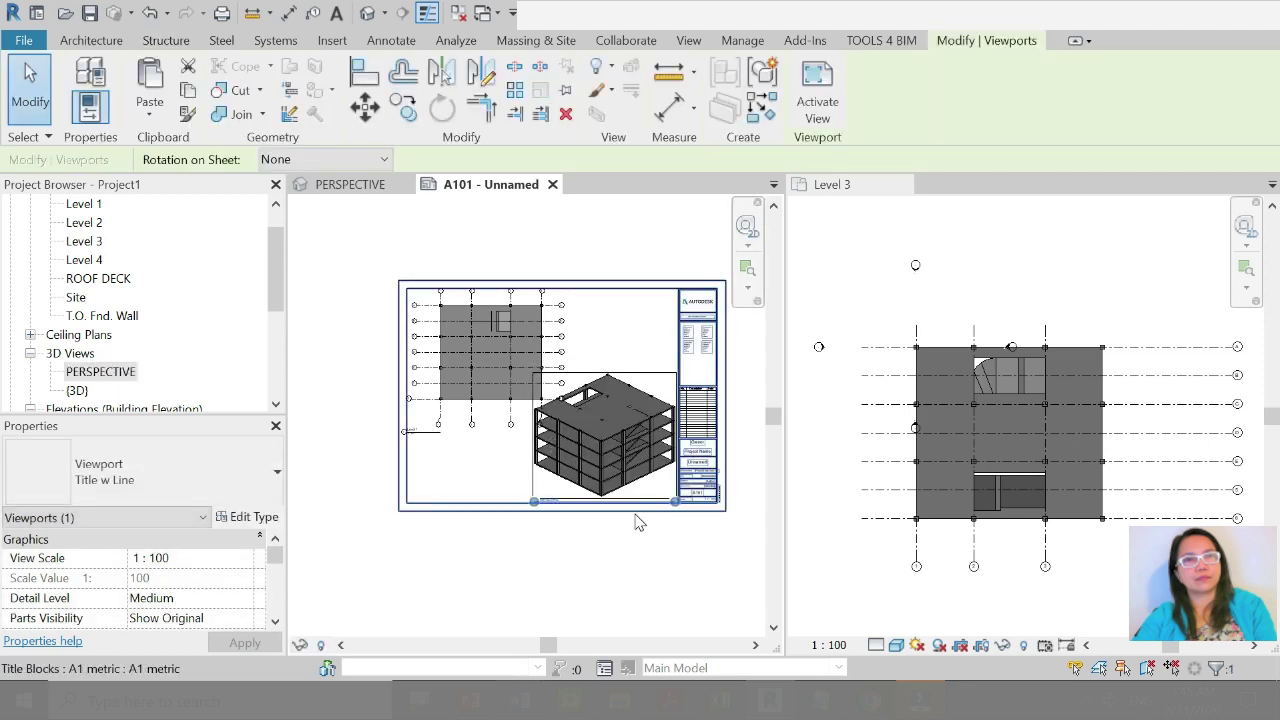
pyautogui.scroll(3, 611, 499)
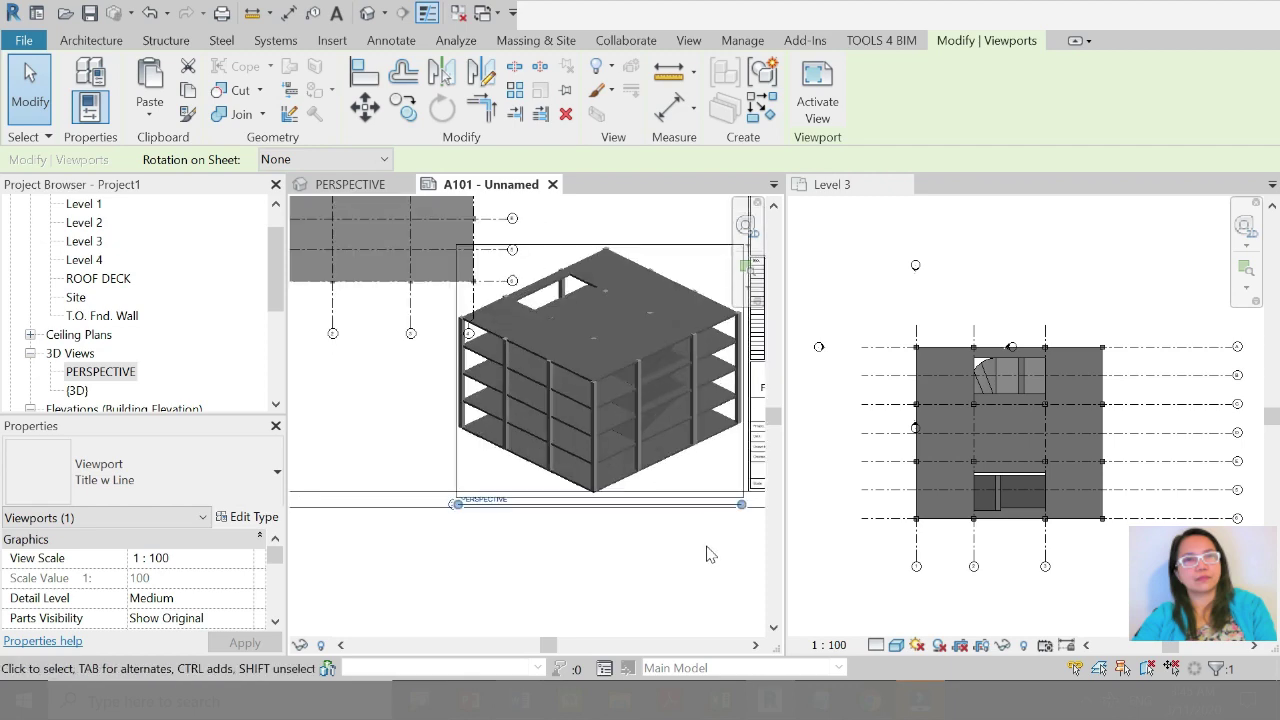
pyautogui.moveTo(741, 504); pyautogui.dragTo(508, 504)
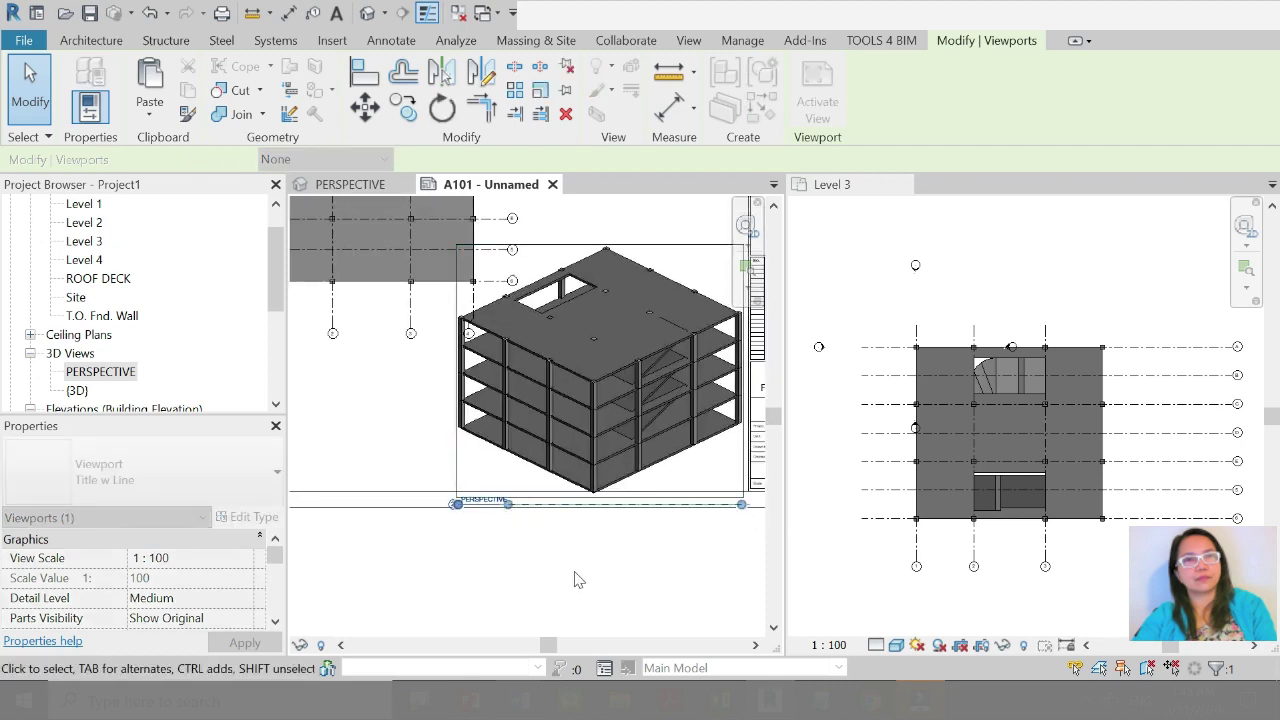
pyautogui.click(521, 444)
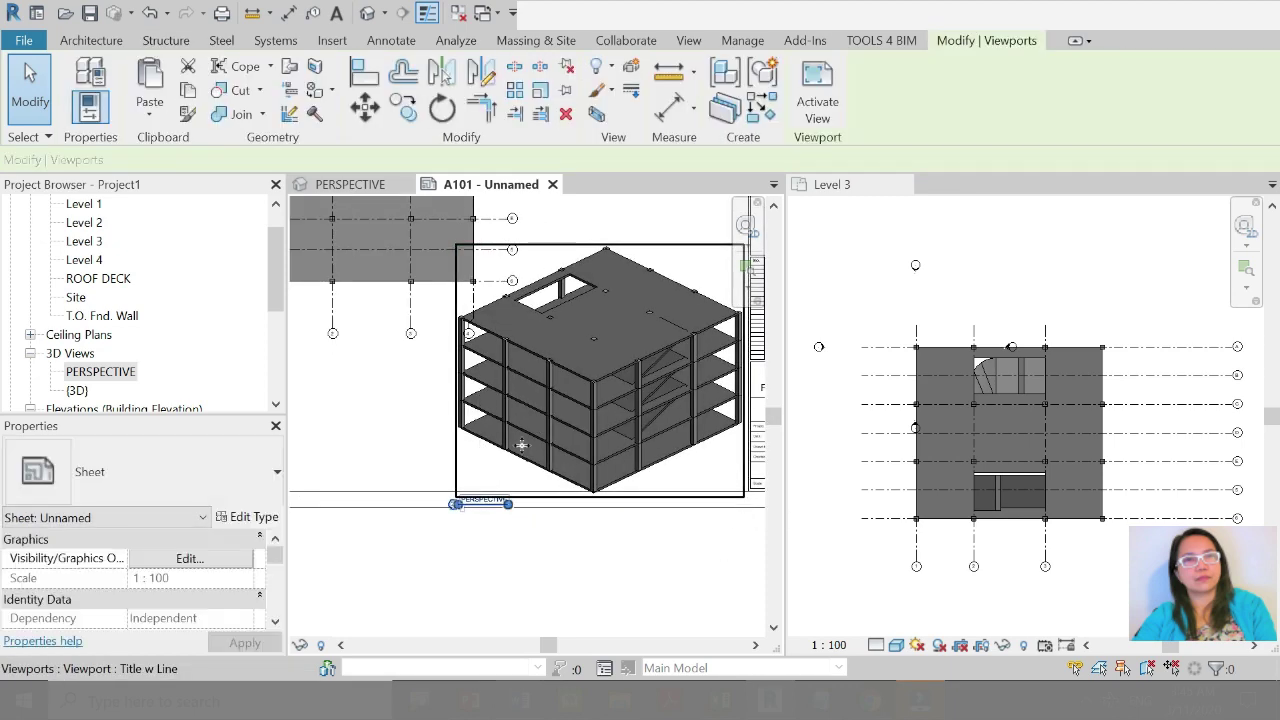
pyautogui.press('Escape')
pyautogui.moveTo(550, 645); pyautogui.dragTo(677, 645)
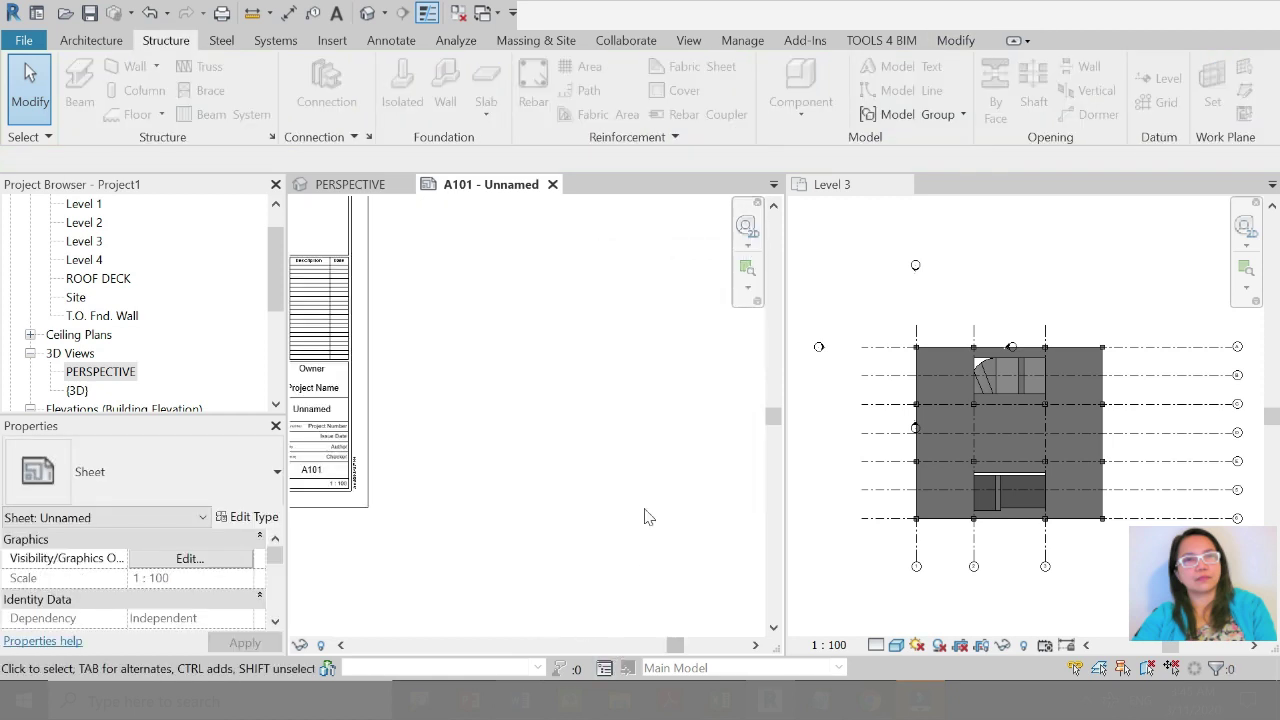
# Step: Close the PERSPECTIVE and Level 3 views and zoom sheet A101 to fit
pyautogui.press('z')
pyautogui.press('f')
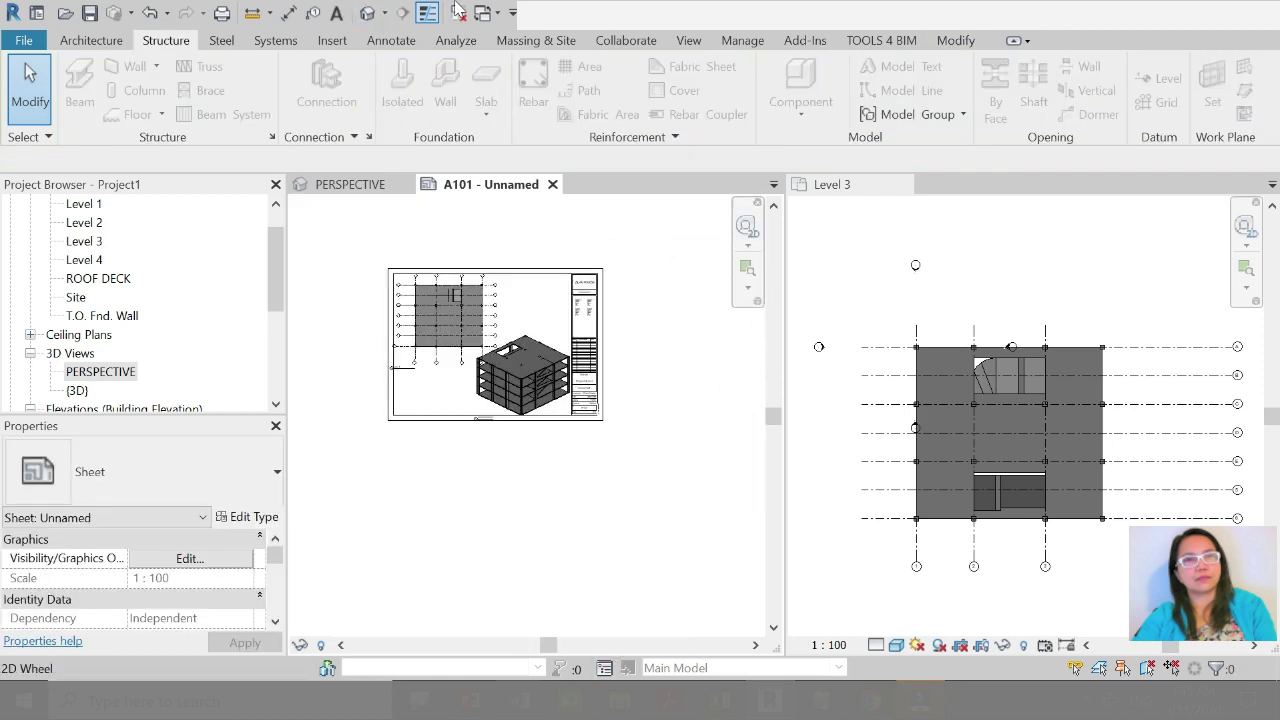
pyautogui.click(455, 12)
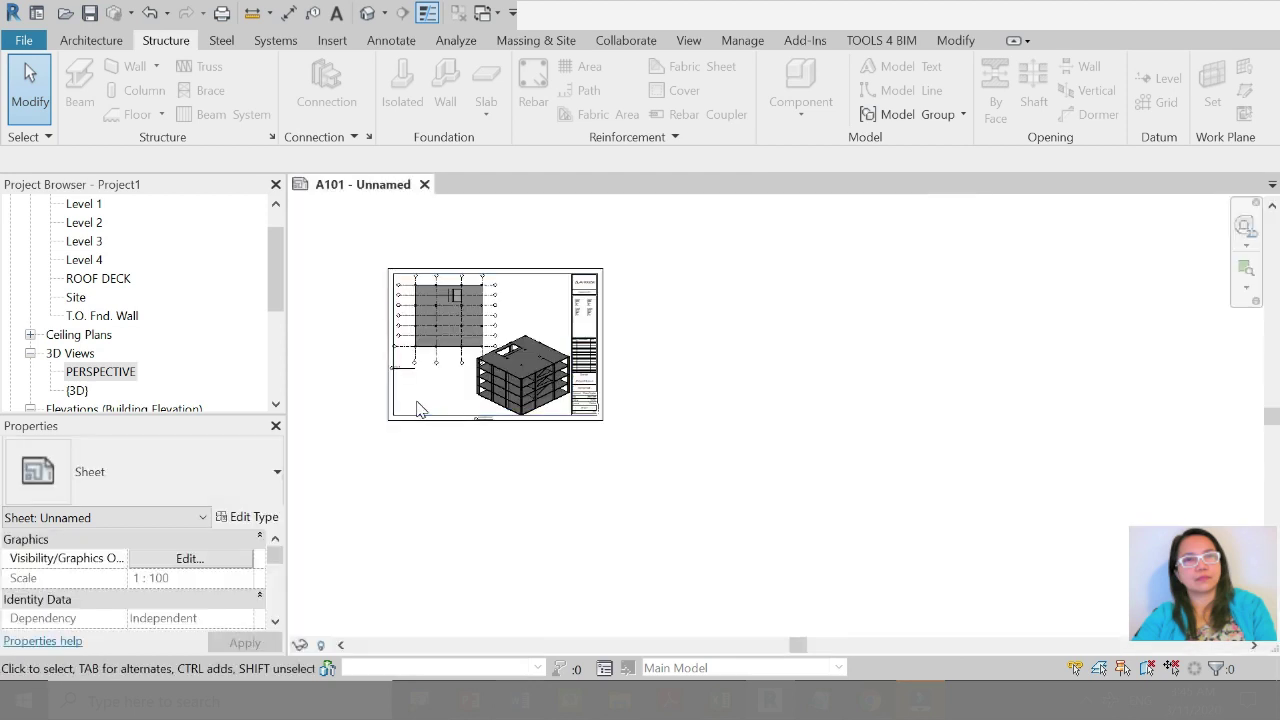
pyautogui.press('z')
pyautogui.press('f')
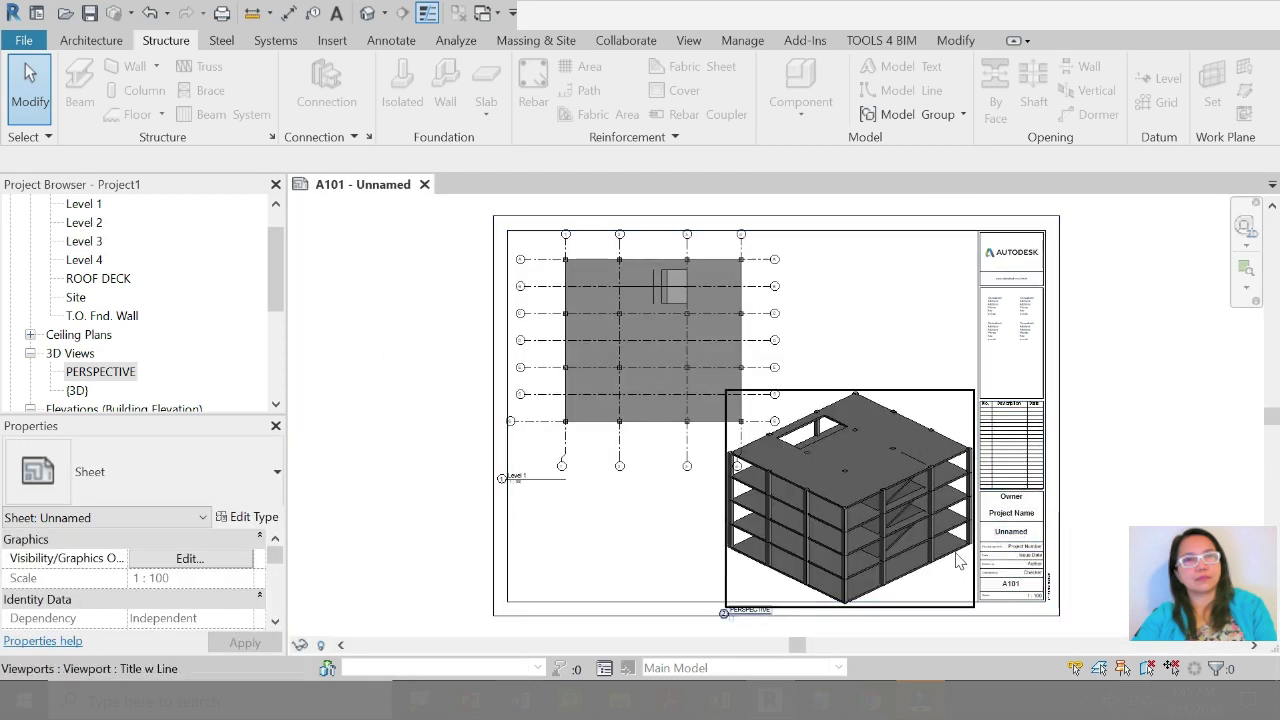
# Step: Move the Level 1 plan viewport up and left, and shift its title label right
pyautogui.click(636, 330)
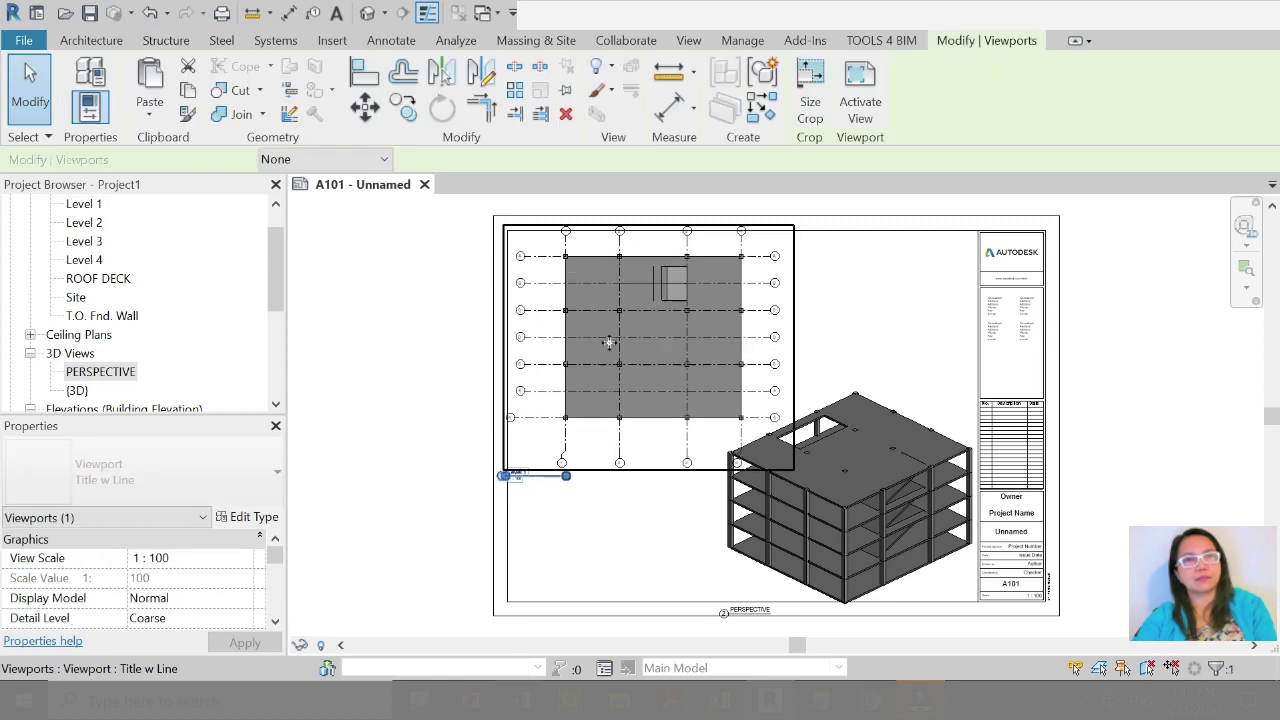
pyautogui.moveTo(645, 351); pyautogui.dragTo(645, 338)
pyautogui.press('Left')
pyautogui.press('Left')
pyautogui.press('Left')
pyautogui.press('Left')
pyautogui.press('Left')
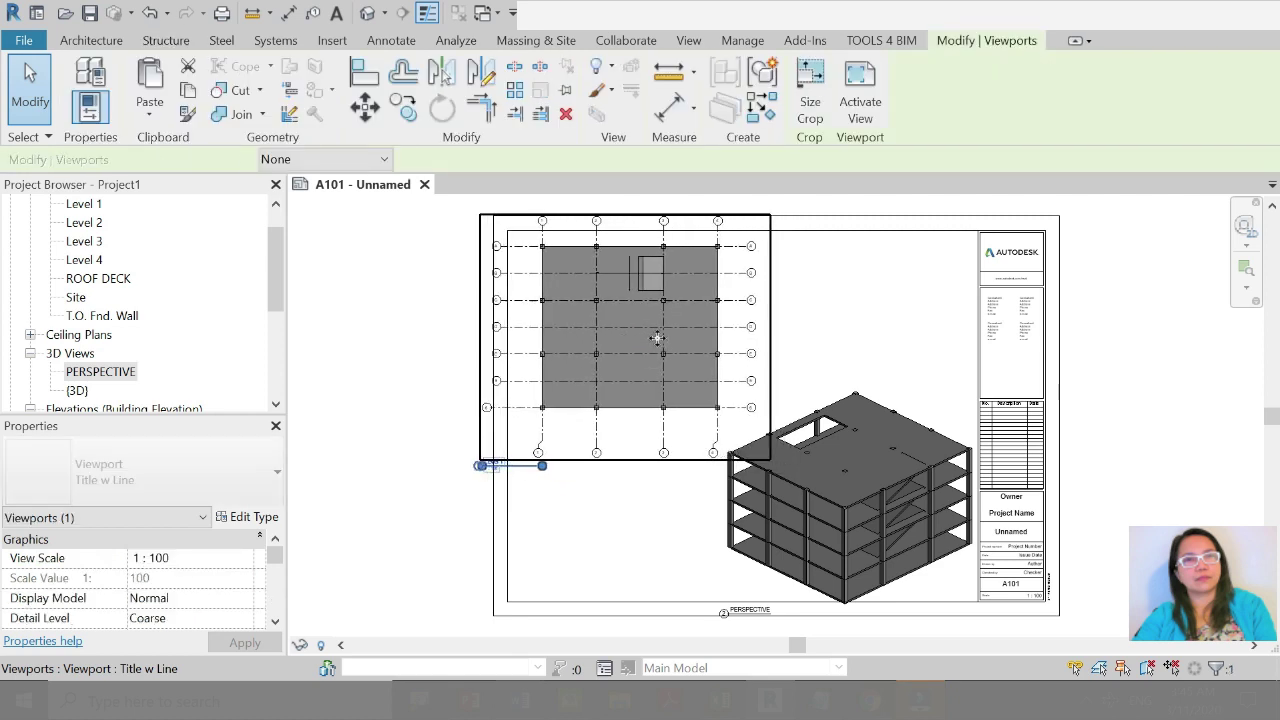
pyautogui.press('Left')
pyautogui.press('Left')
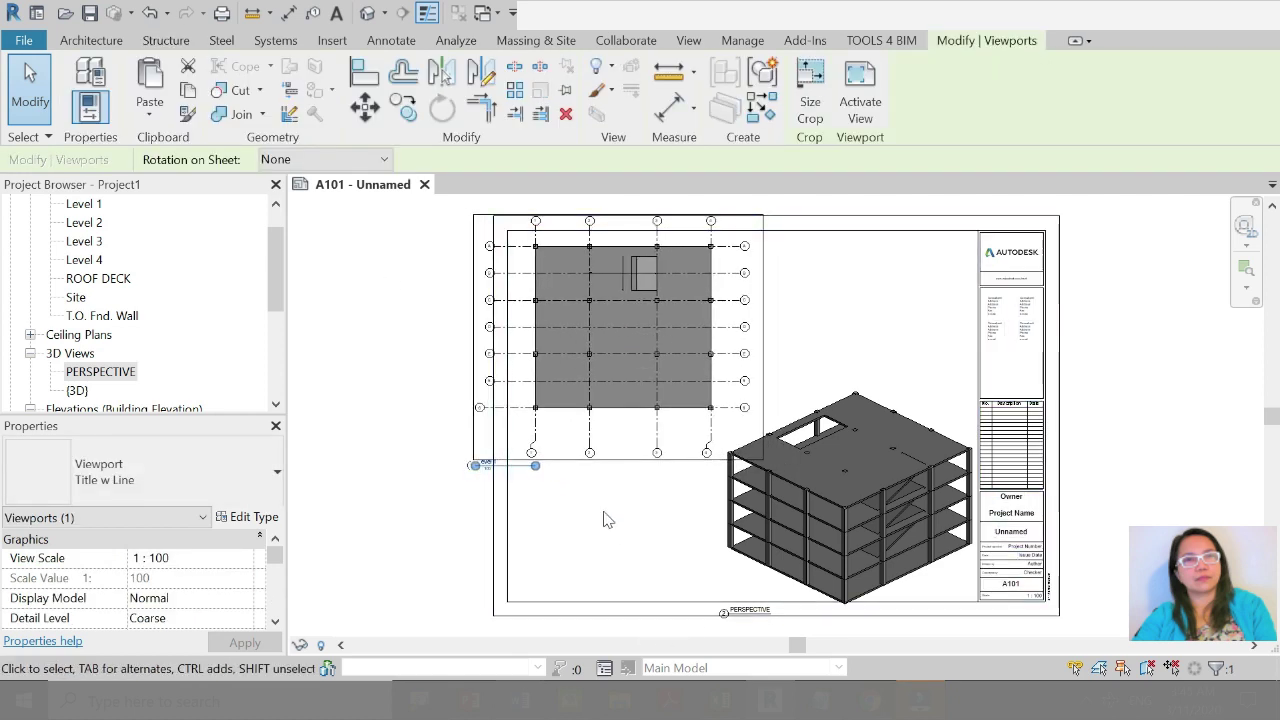
pyautogui.moveTo(518, 467)
pyautogui.mouseDown()
pyautogui.moveTo(634, 474)
pyautogui.moveTo(612, 480)
pyautogui.mouseUp()
pyautogui.hotkey('ctrl', 'z')
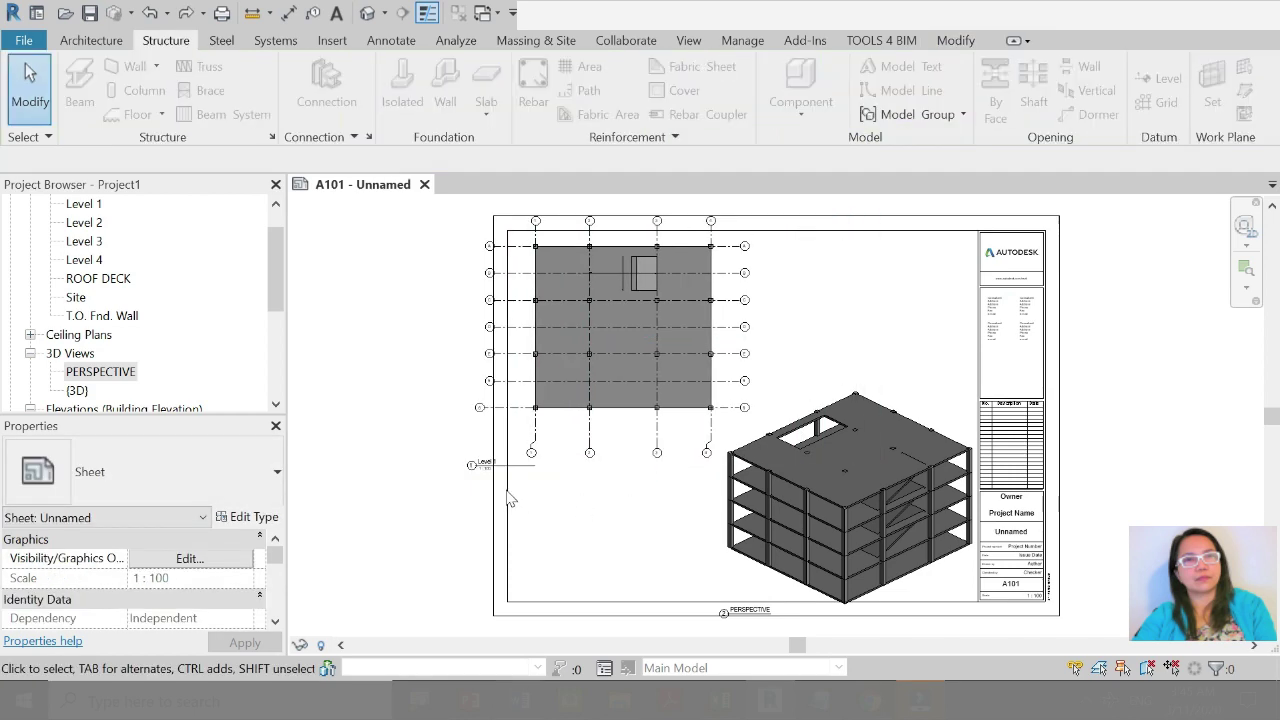
pyautogui.click(510, 465)
pyautogui.moveTo(510, 465)
pyautogui.mouseDown()
pyautogui.moveTo(641, 467)
pyautogui.moveTo(614, 463)
pyautogui.mouseUp()
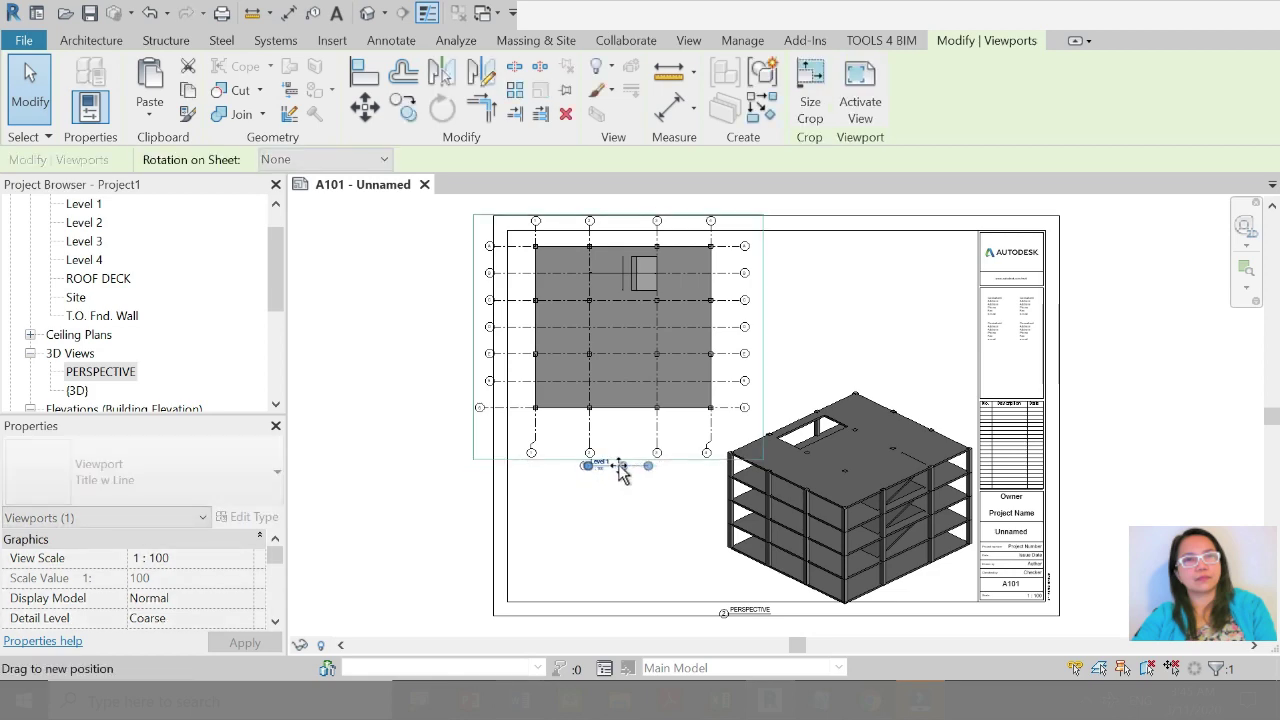
# Step: Activate the Level 1 plan and pull the left ends of grids 5 and 6 in
pyautogui.click(645, 514)
pyautogui.click(523, 363)
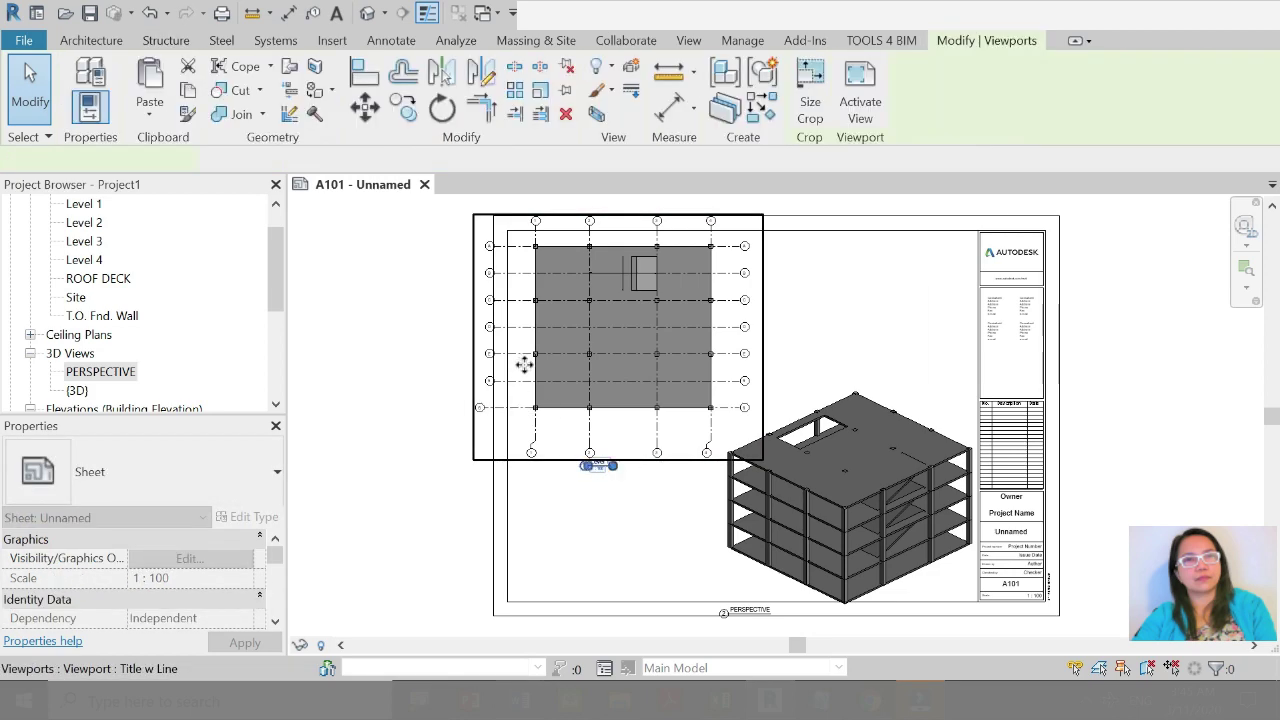
pyautogui.scroll(5, 523, 391)
pyautogui.doubleClick(510, 411)
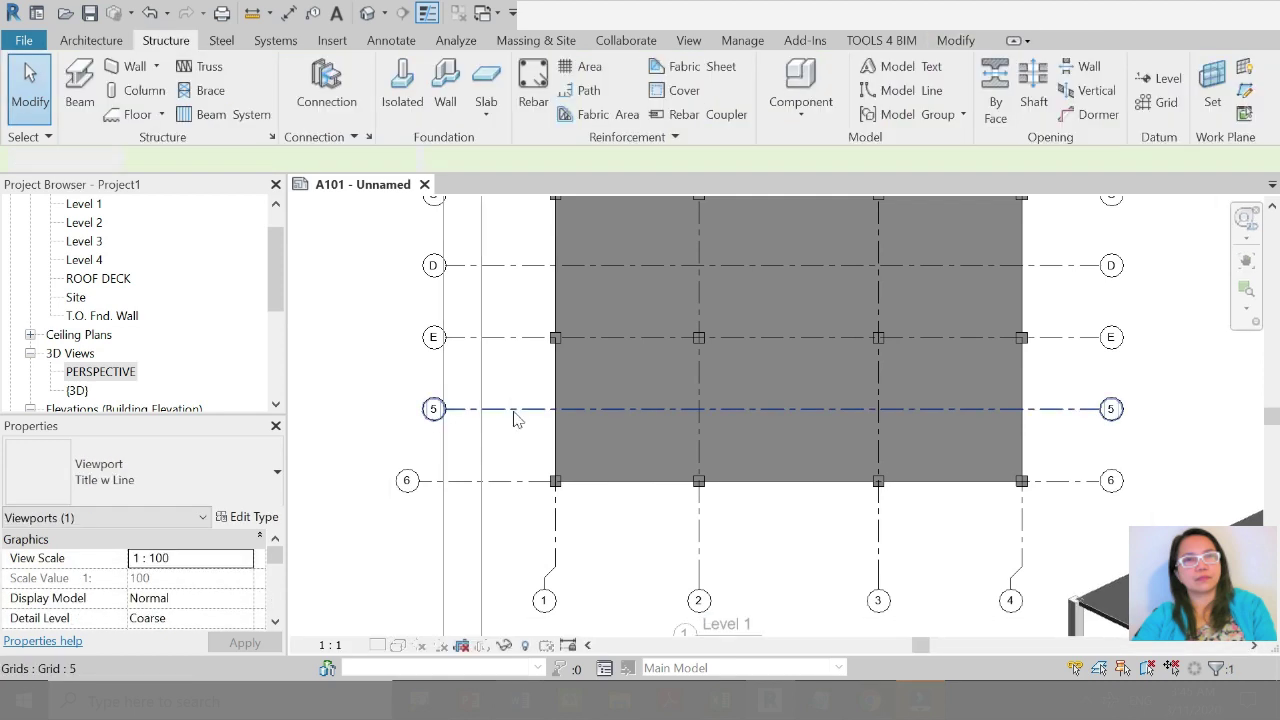
pyautogui.click(505, 410)
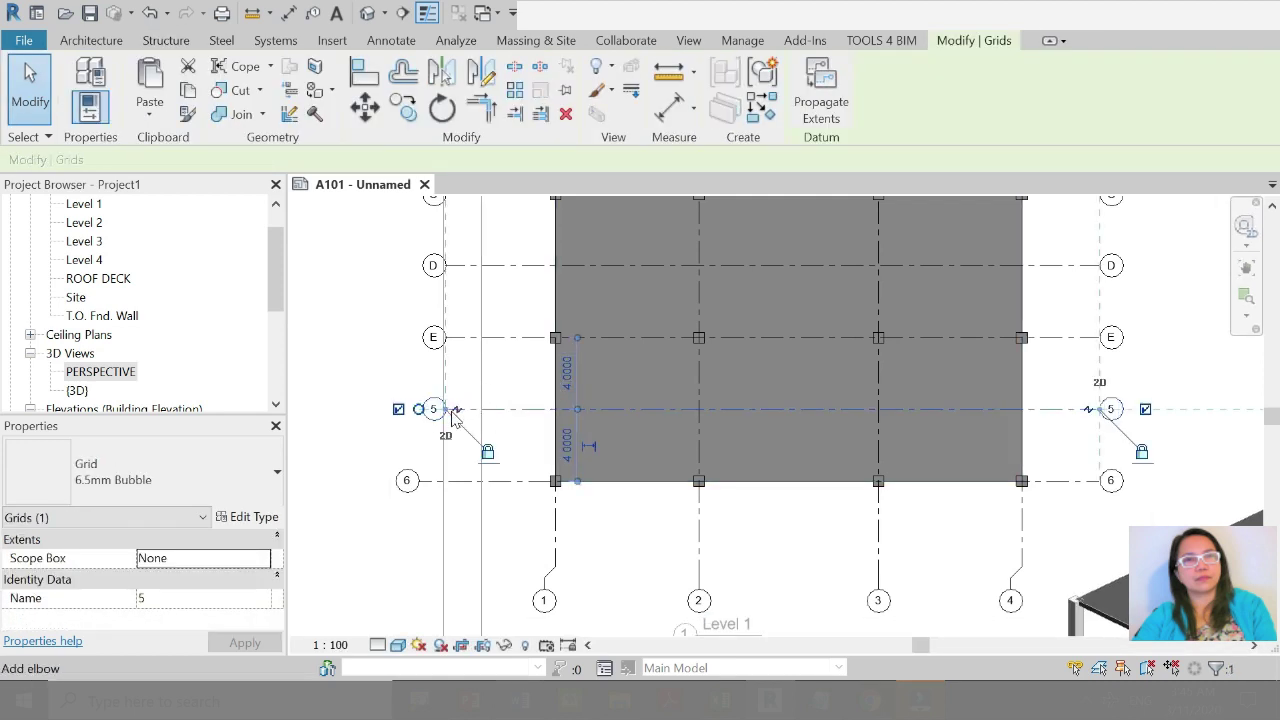
pyautogui.moveTo(447, 410); pyautogui.dragTo(510, 409)
pyautogui.press('Escape')
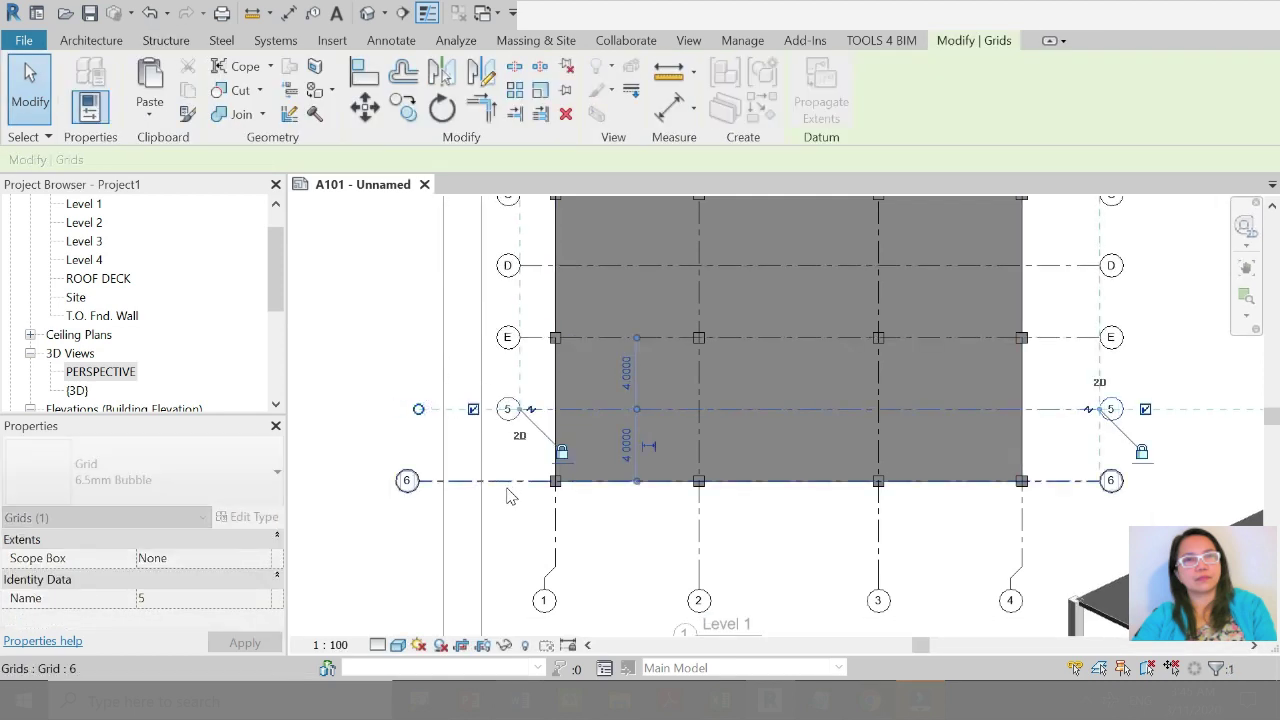
pyautogui.click(510, 482)
pyautogui.moveTo(414, 480); pyautogui.dragTo(507, 480)
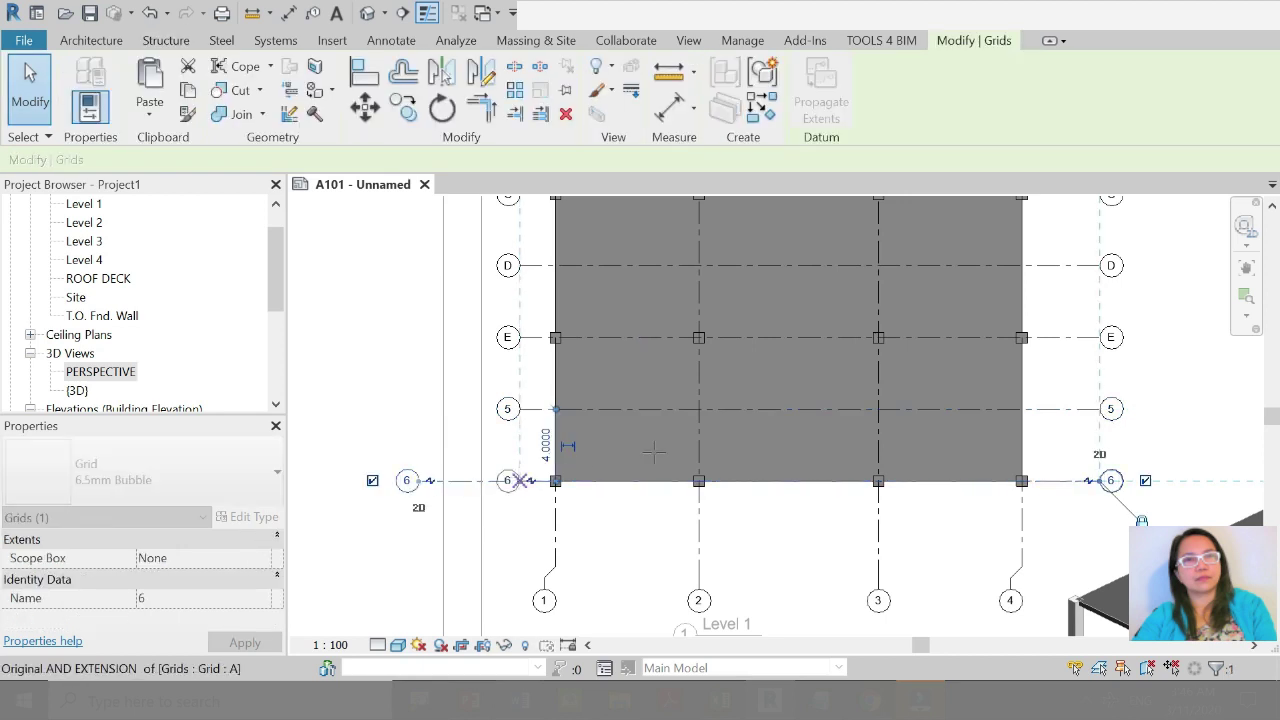
pyautogui.click(1065, 448)
# Step: Move grid 1's bubble end down, then deactivate the plan view
pyautogui.scroll(-3, 437, 436)
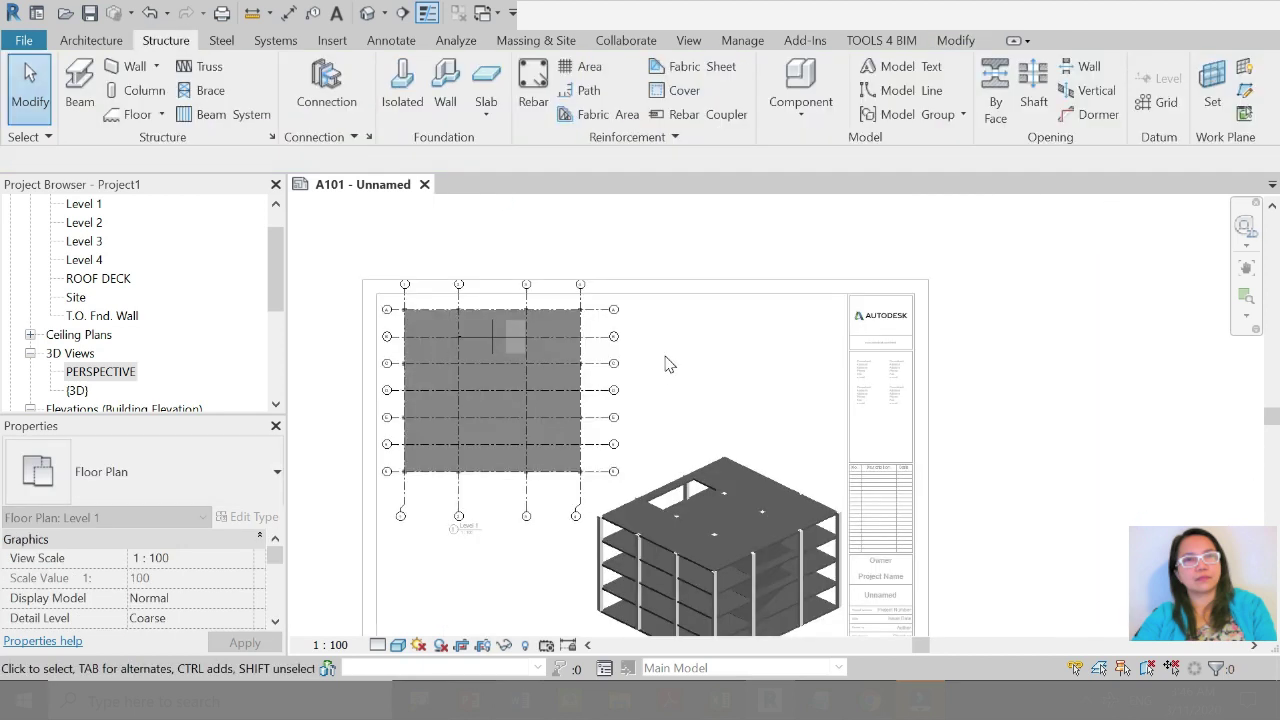
pyautogui.rightClick(667, 362)
pyautogui.press('Escape')
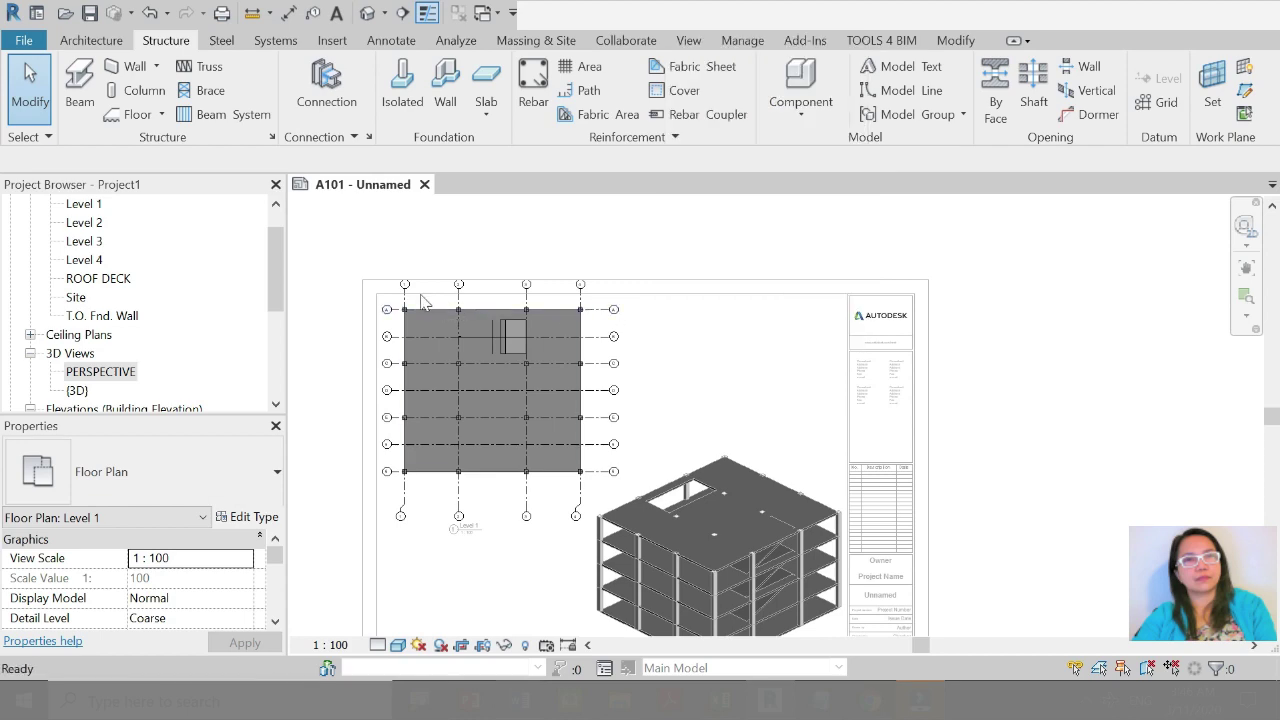
pyautogui.scroll(5, 428, 333)
pyautogui.click(352, 307)
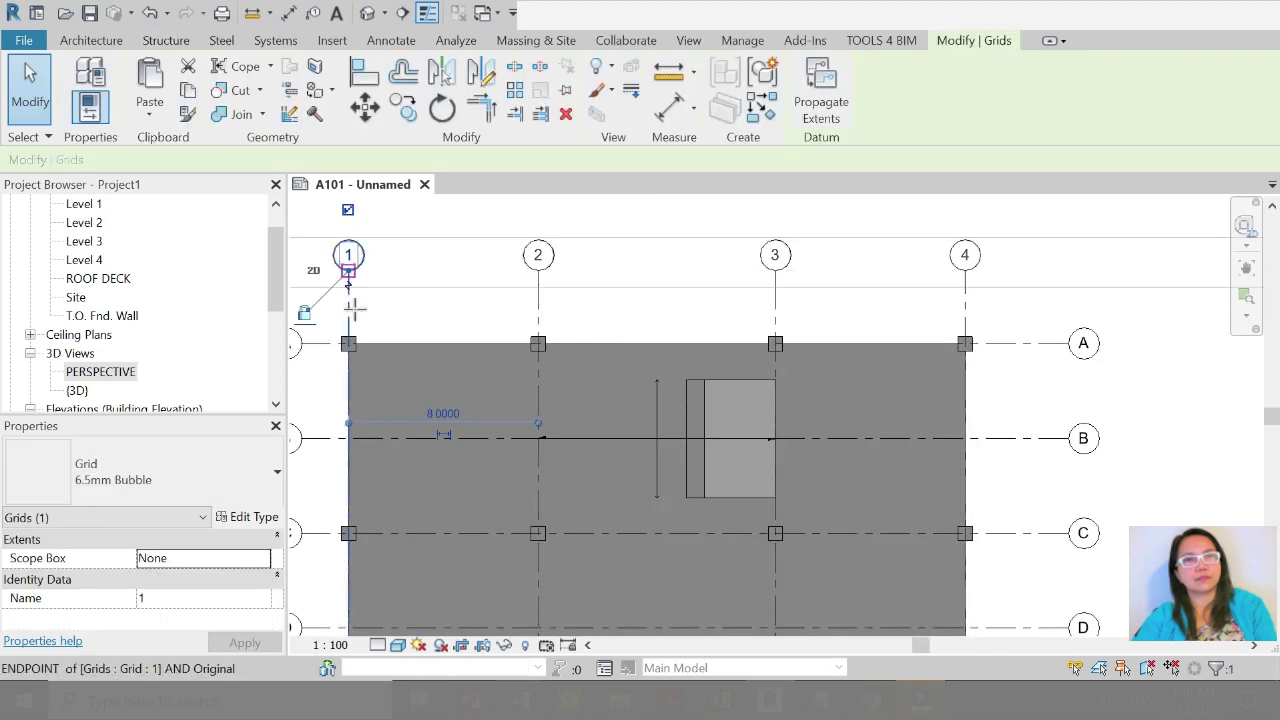
pyautogui.moveTo(348, 288); pyautogui.dragTo(348, 316)
pyautogui.press('Escape')
pyautogui.scroll(-5, 617, 280)
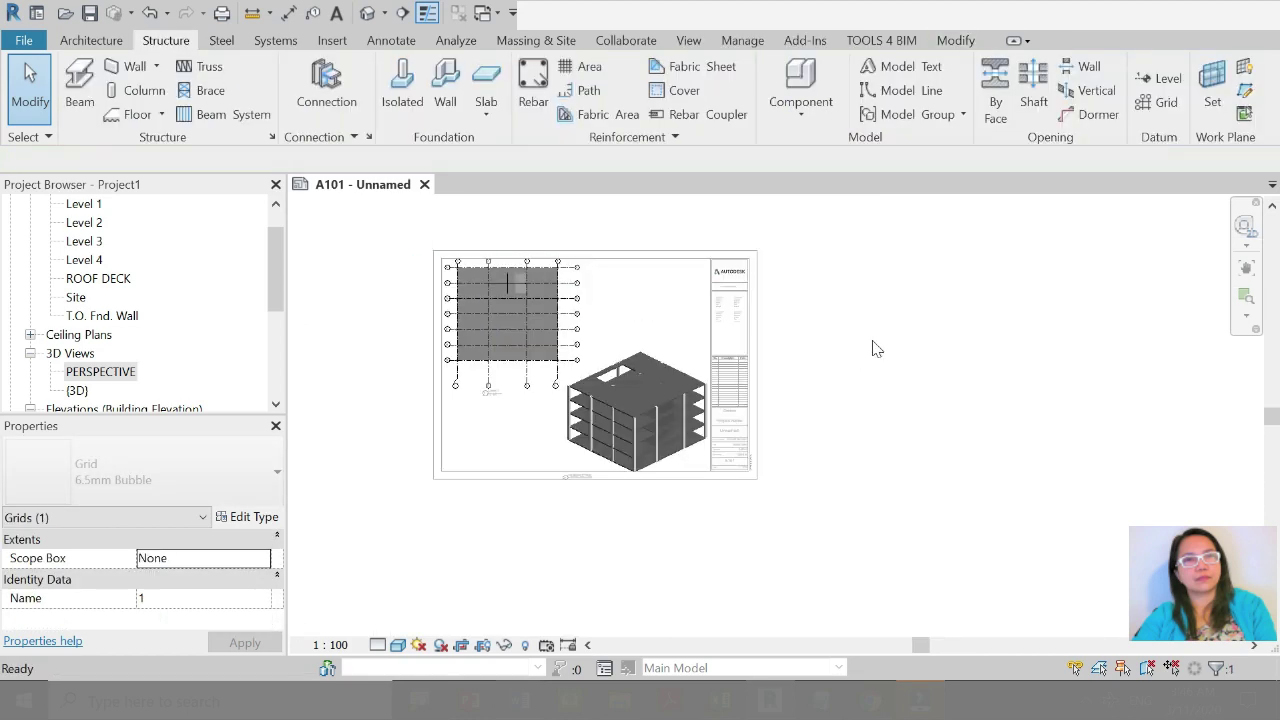
pyautogui.scroll(1, 700, 300)
pyautogui.scroll(1, 570, 188)
pyautogui.rightClick(683, 322)
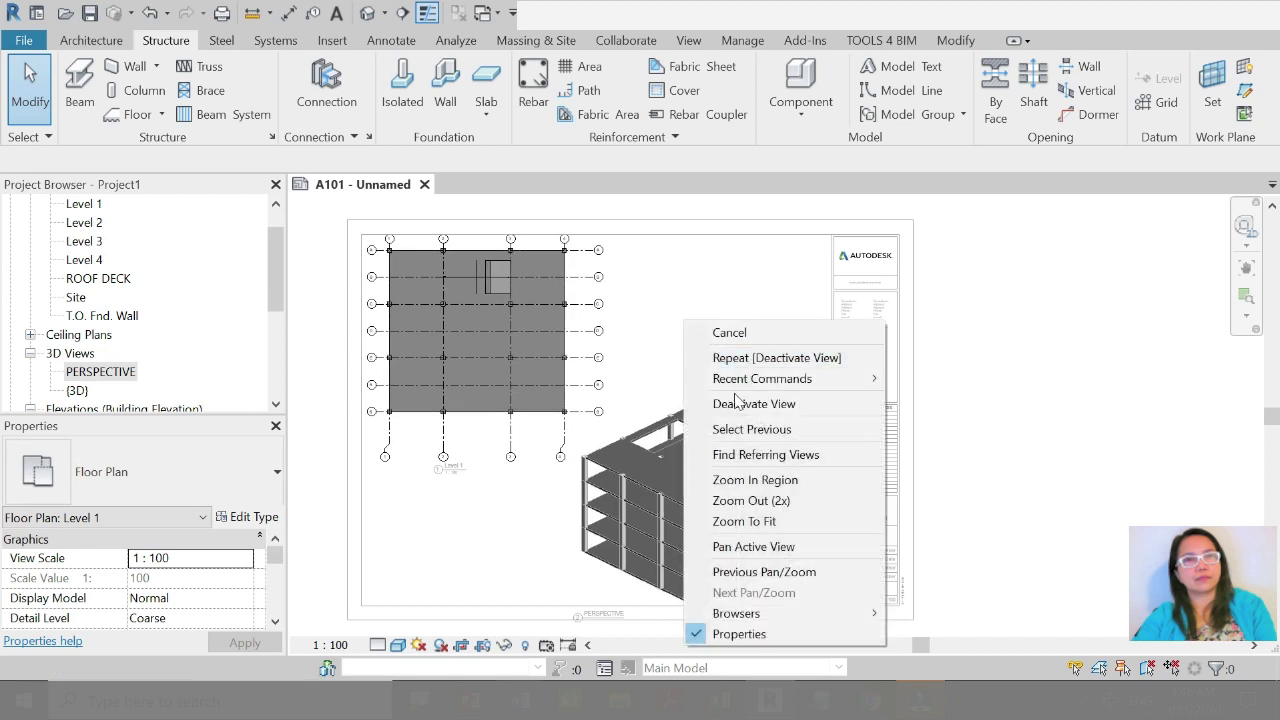
pyautogui.click(712, 403)
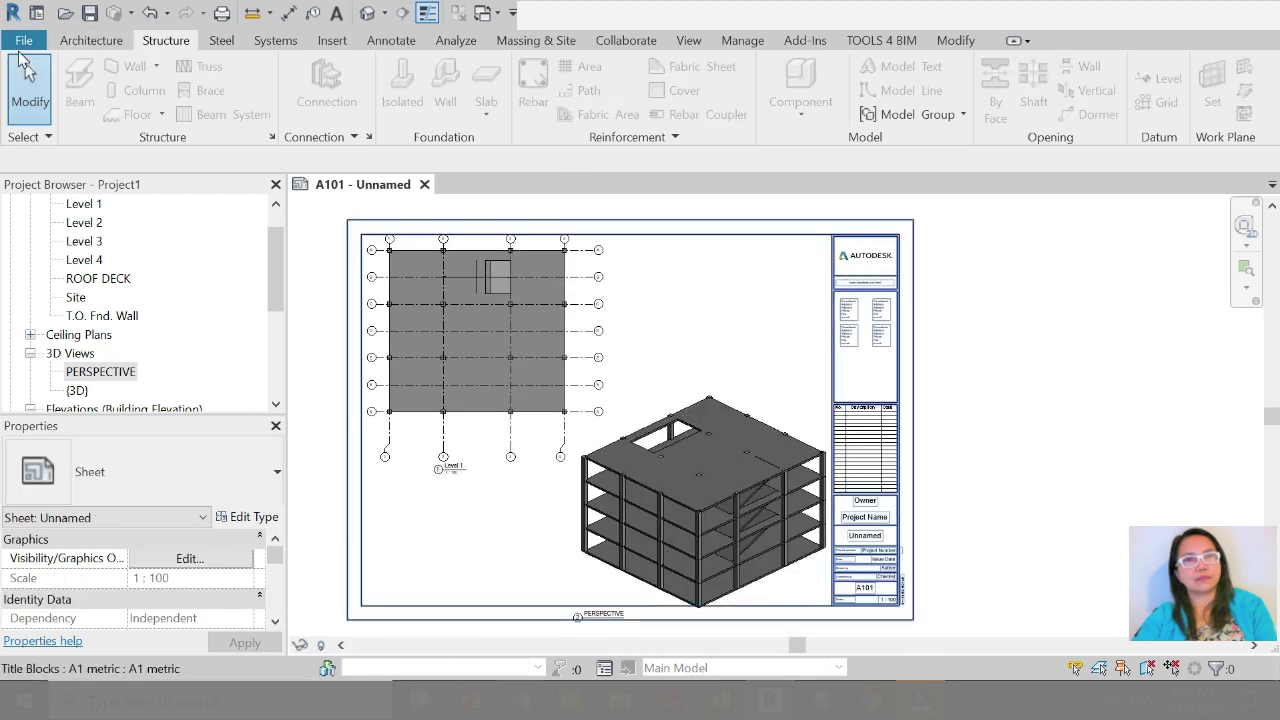
# Step: Set printing to Microsoft Print to PDF on A3 landscape with Printer limit offset
pyautogui.click(23, 40)
pyautogui.moveTo(70, 423)
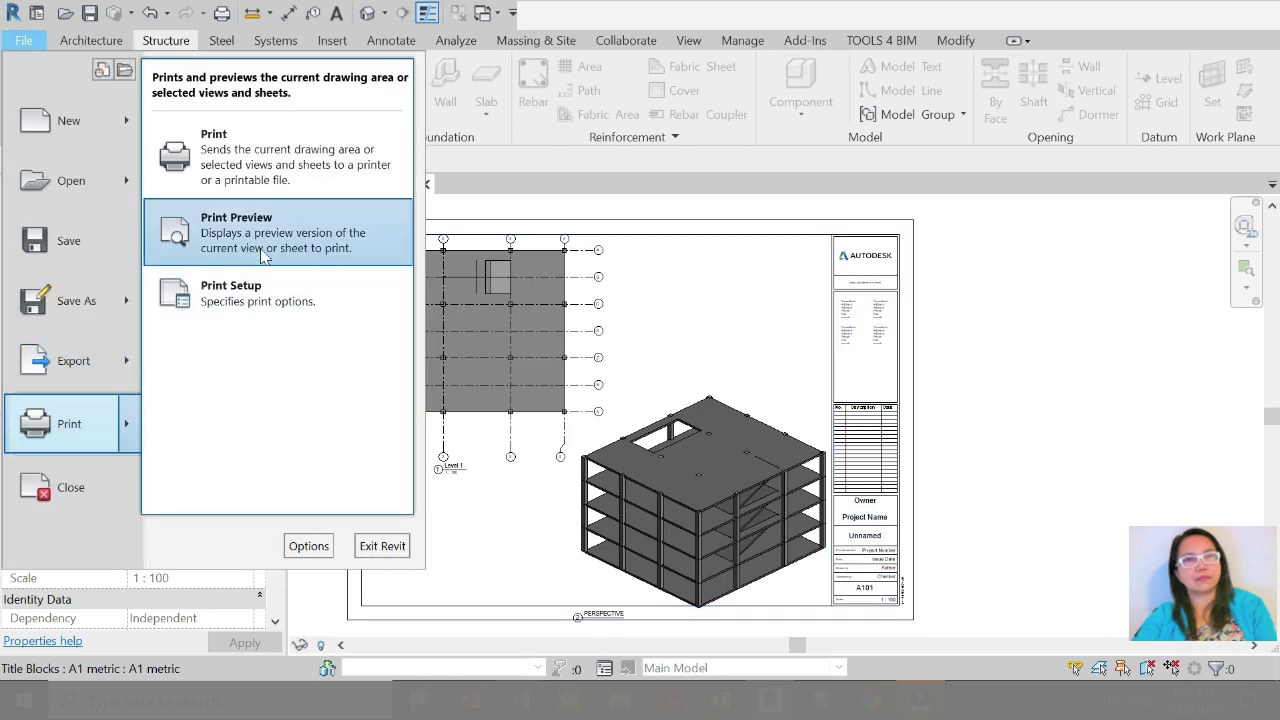
pyautogui.click(265, 243)
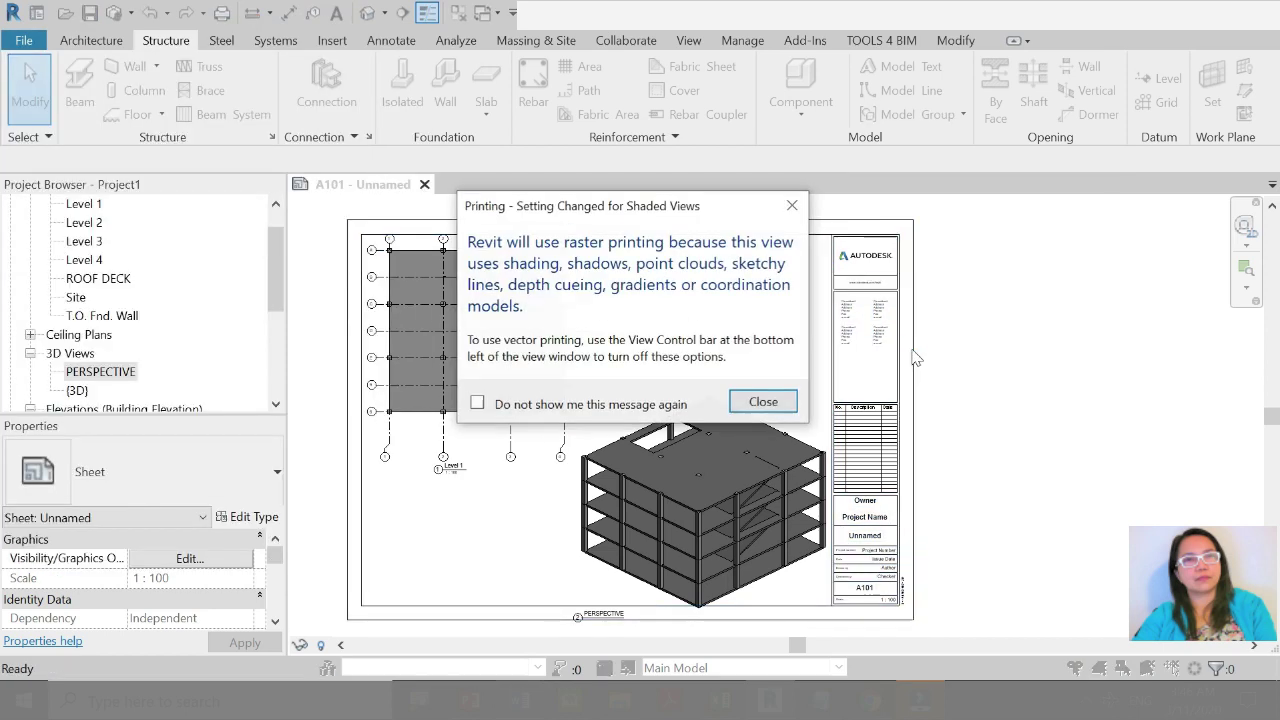
pyautogui.click(763, 401)
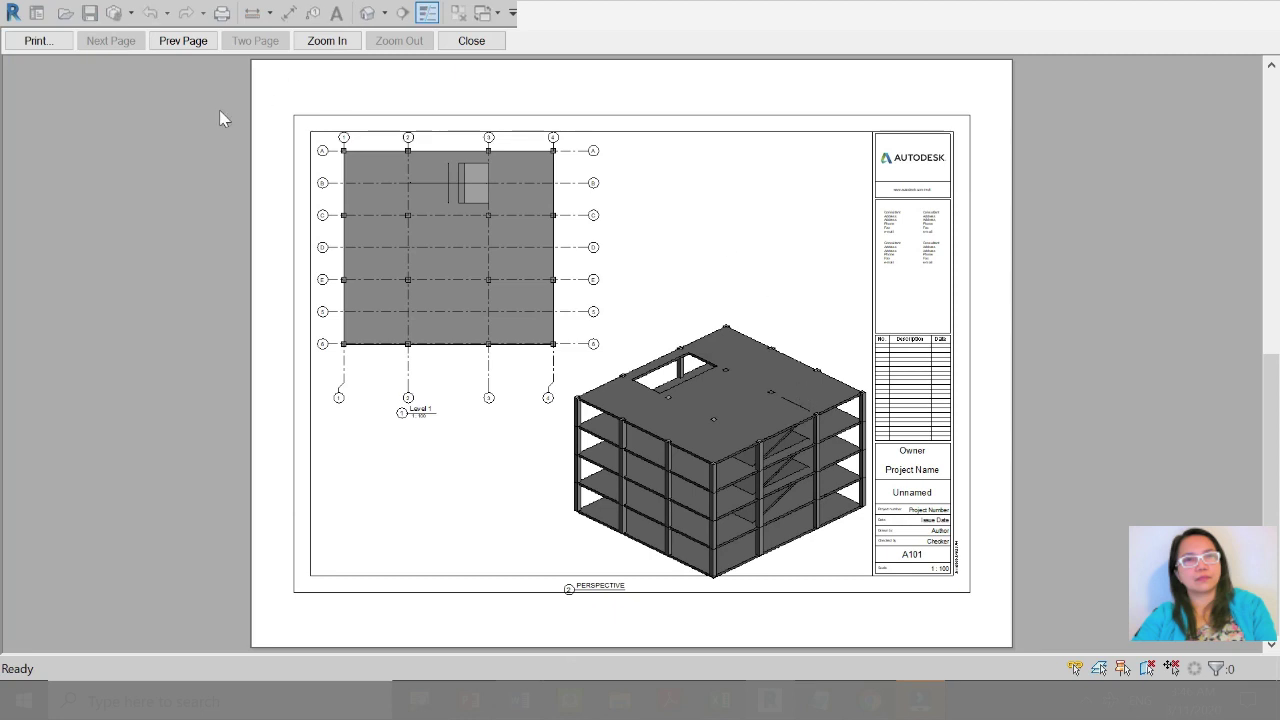
pyautogui.press('Return')
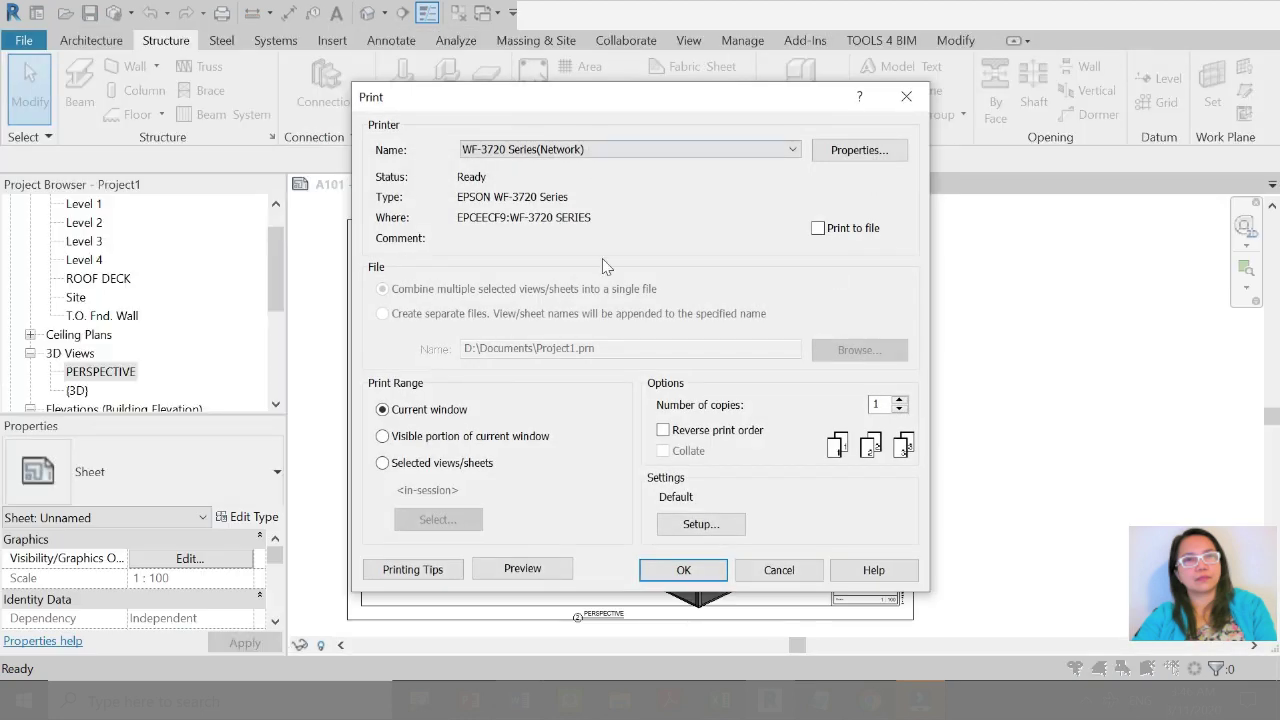
pyautogui.click(708, 150)
pyautogui.click(672, 204)
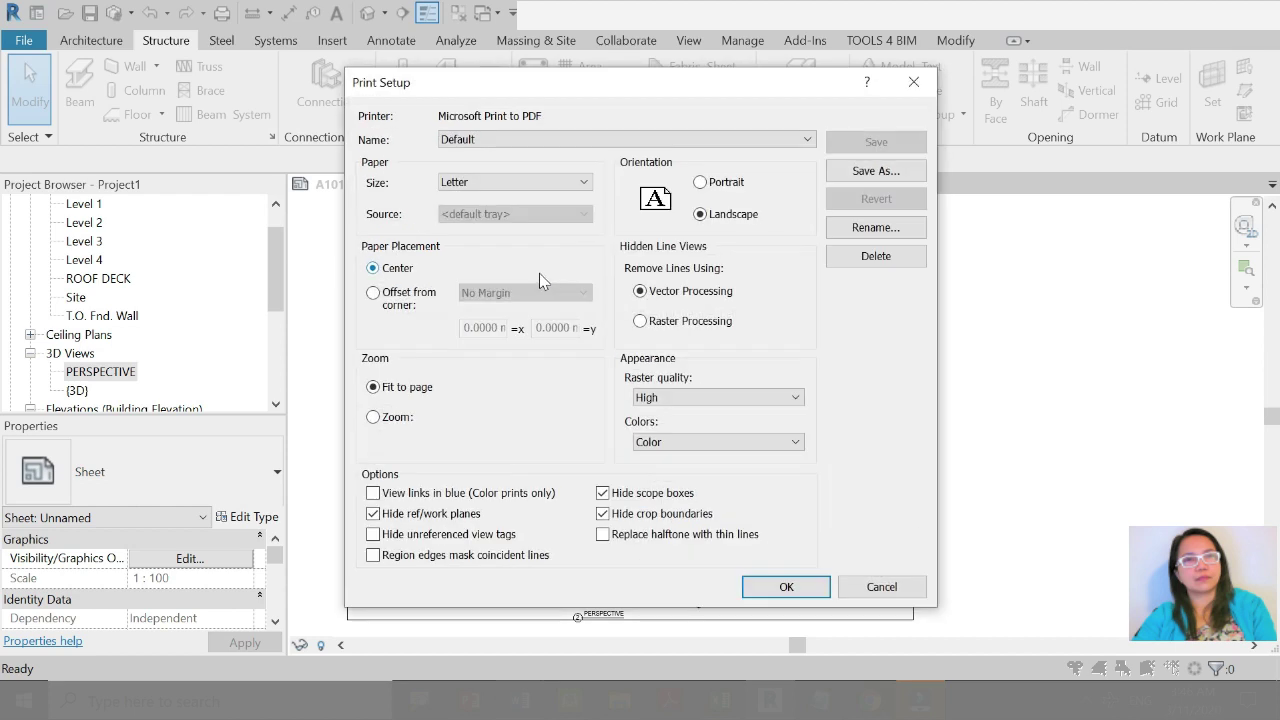
pyautogui.click(514, 184)
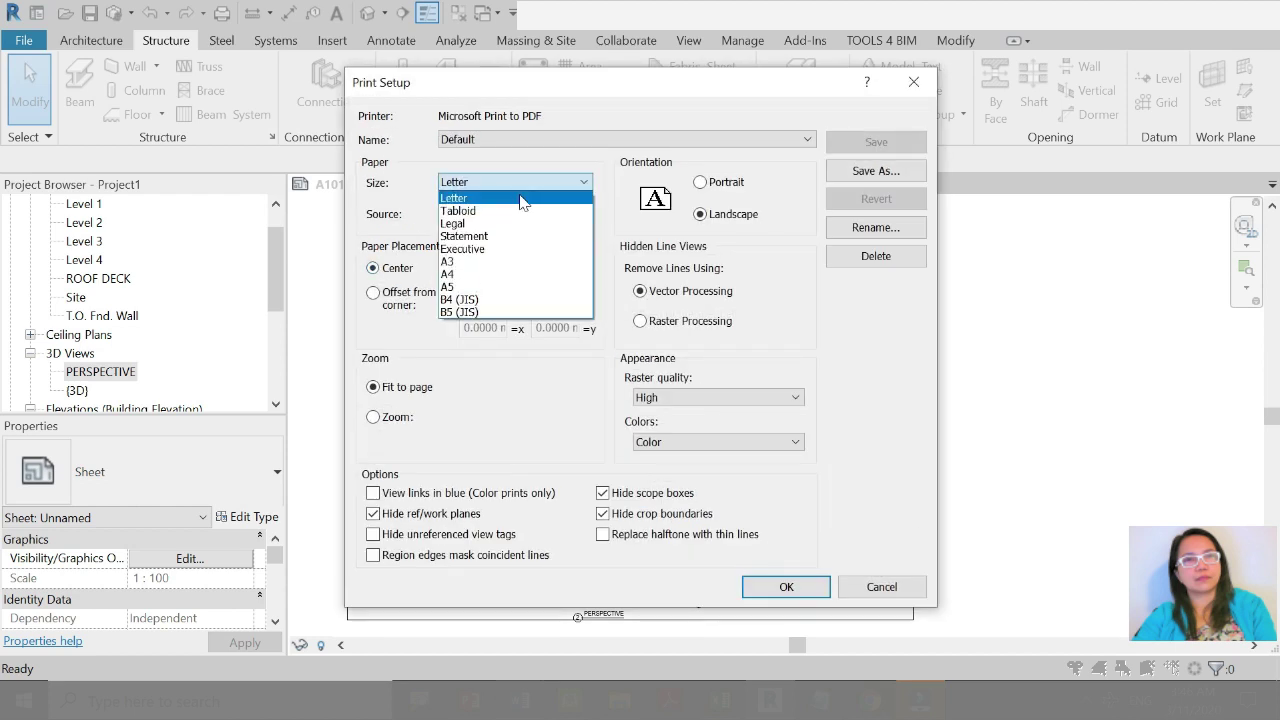
pyautogui.click(522, 261)
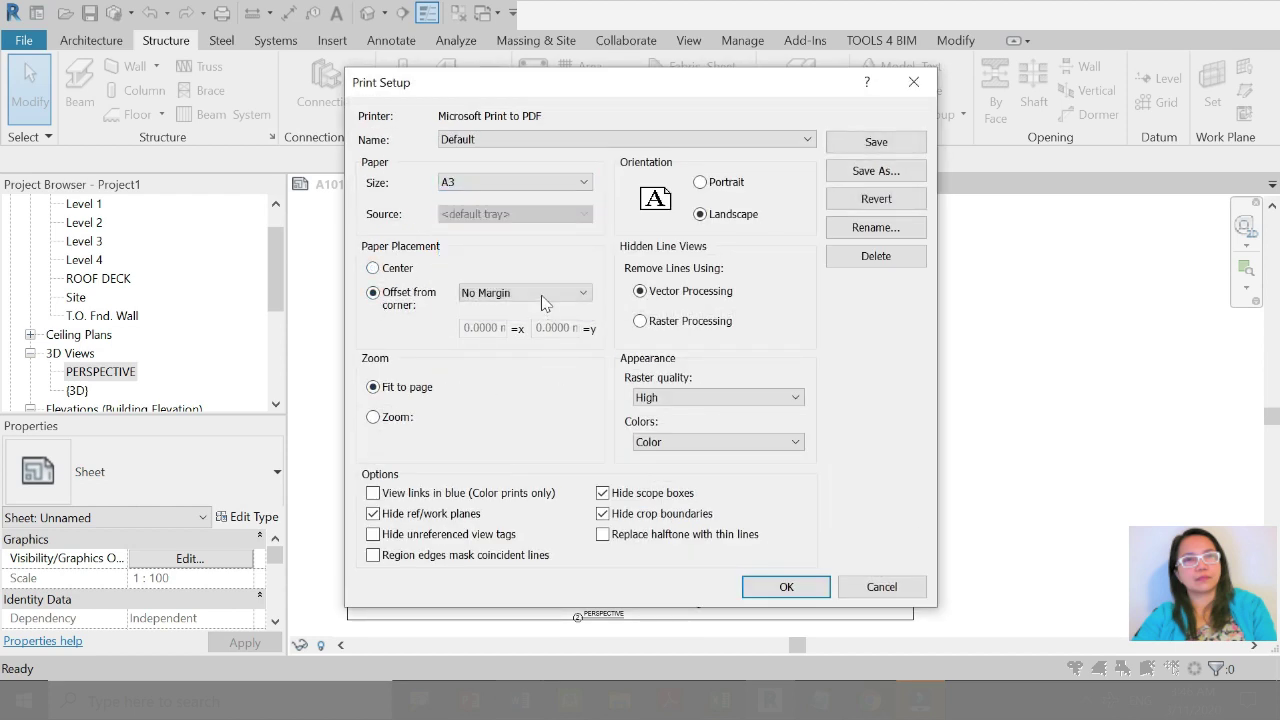
pyautogui.click(519, 292)
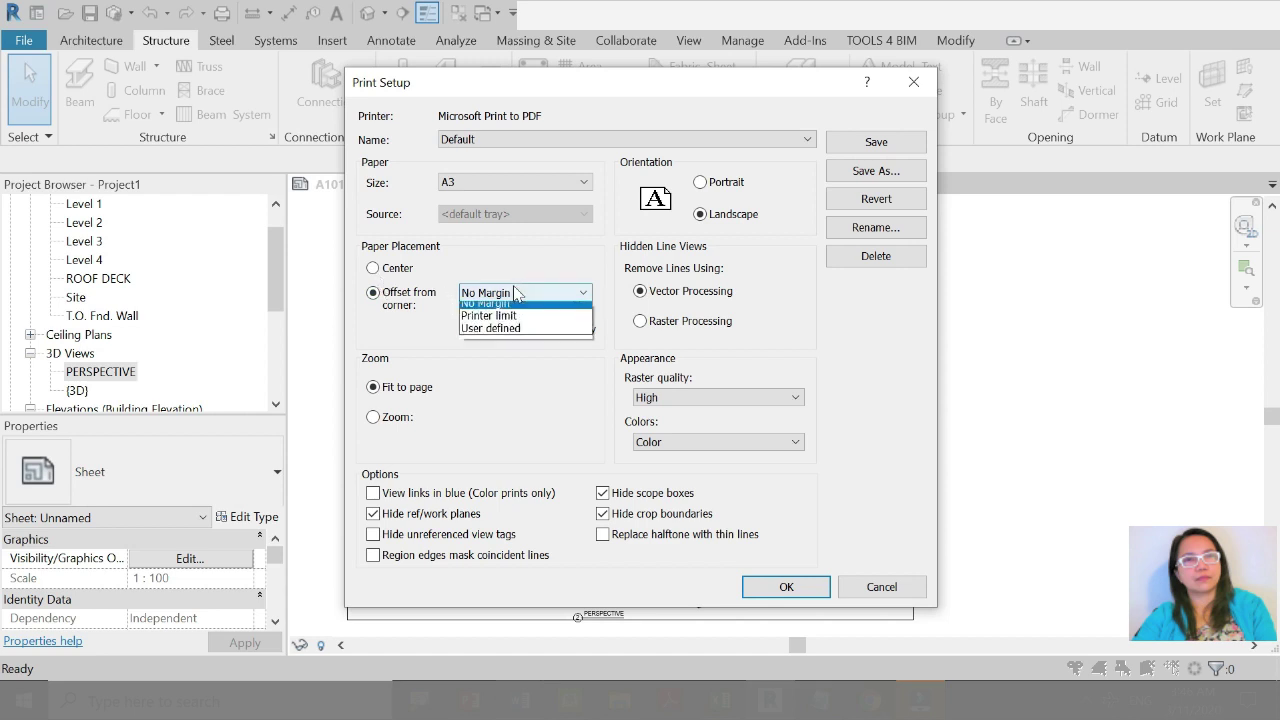
pyautogui.click(518, 322)
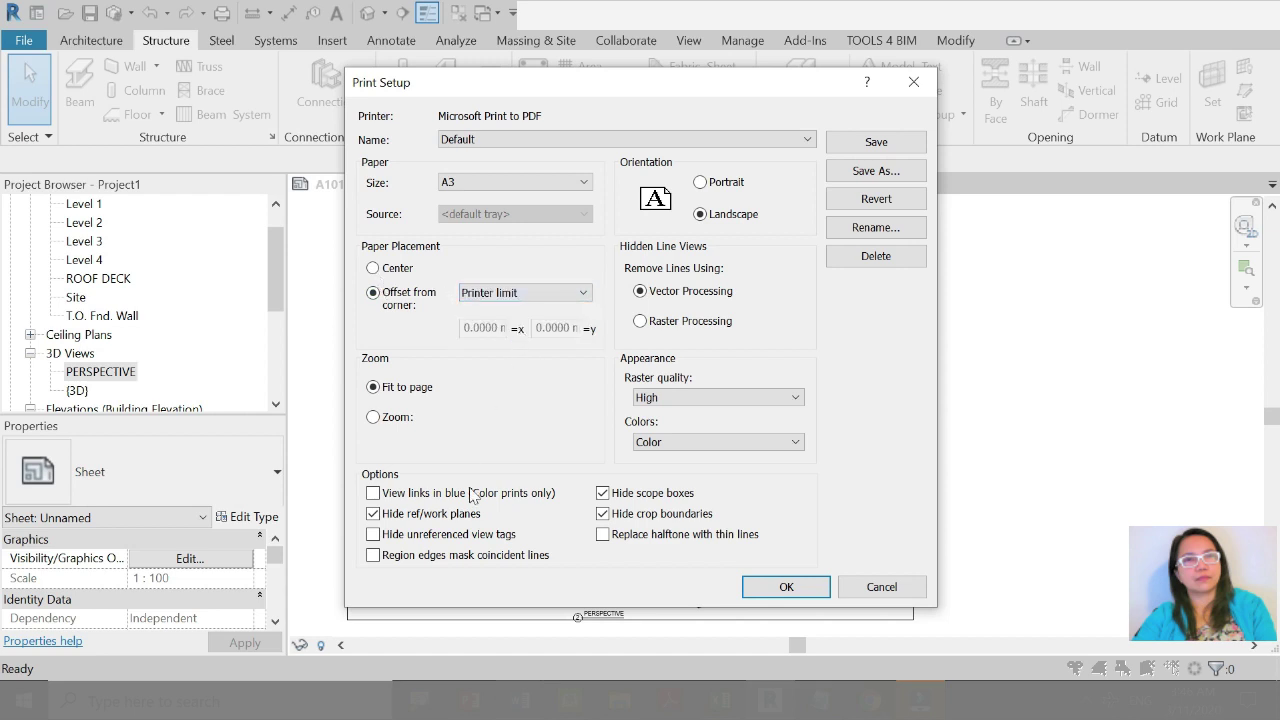
pyautogui.click(828, 587)
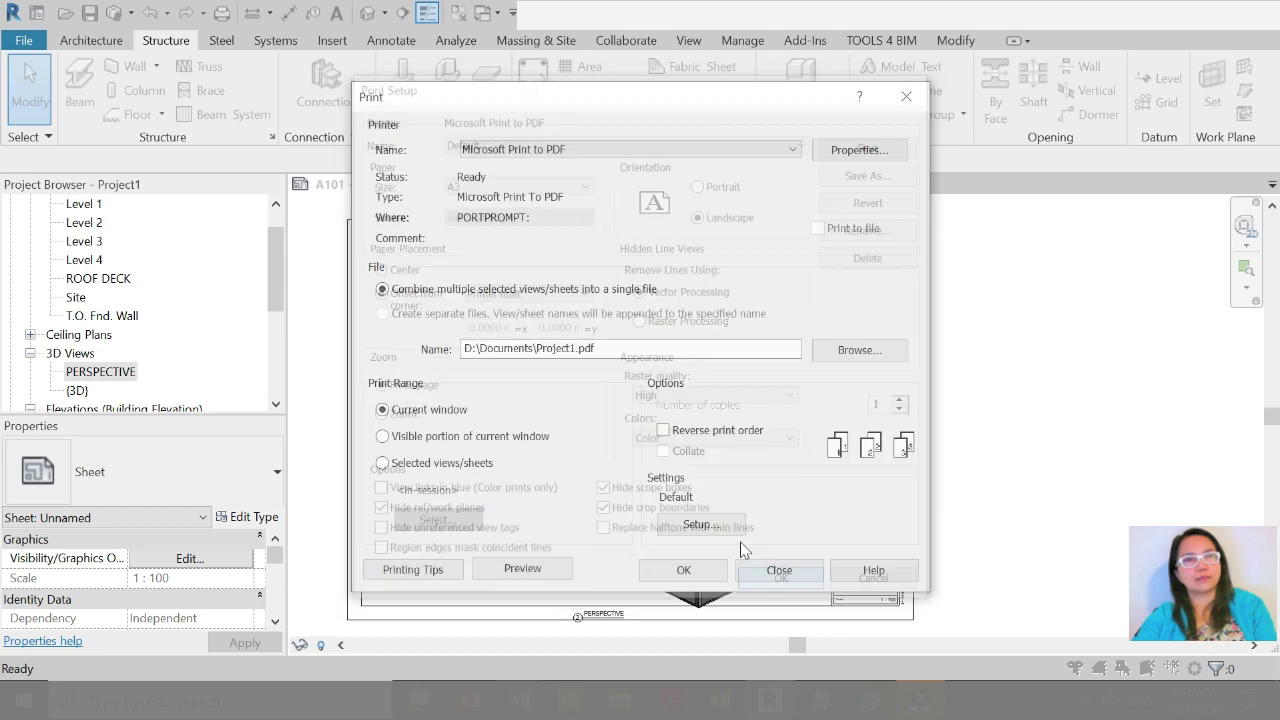
# Step: Preview sheet A101, then print it to PDF, dismissing the raster printing notices
pyautogui.click(545, 576)
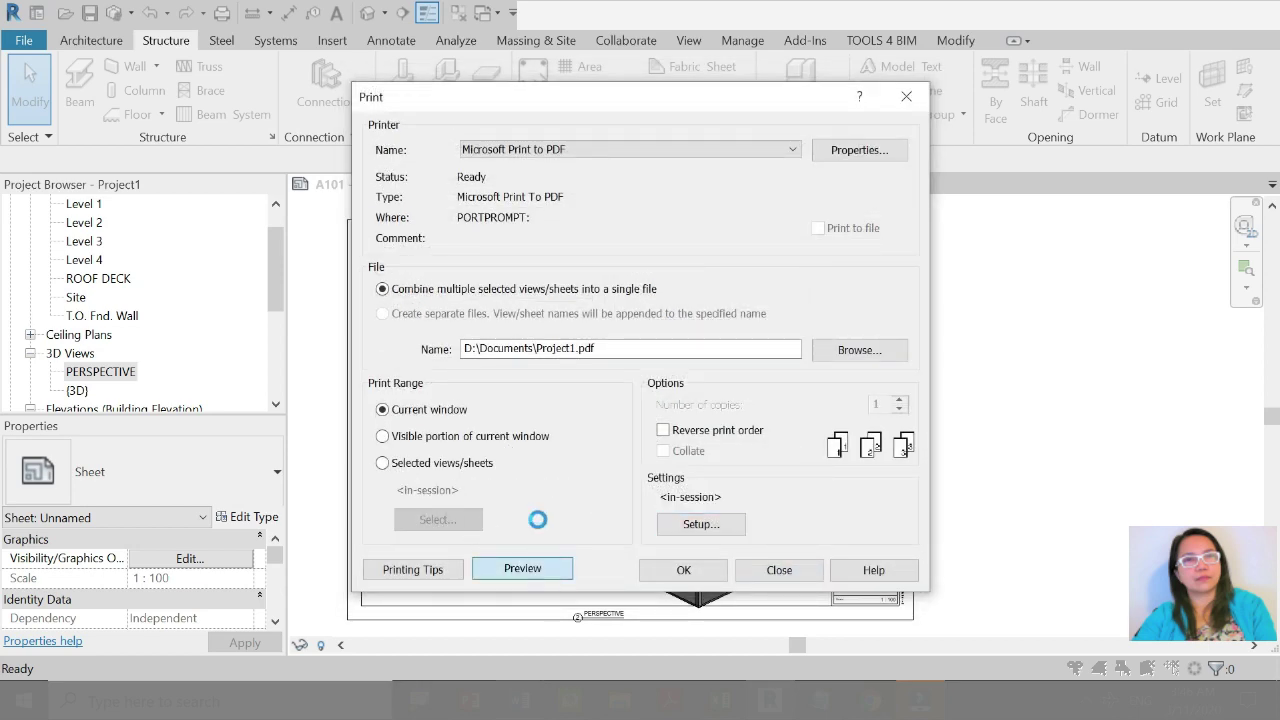
pyautogui.click(760, 403)
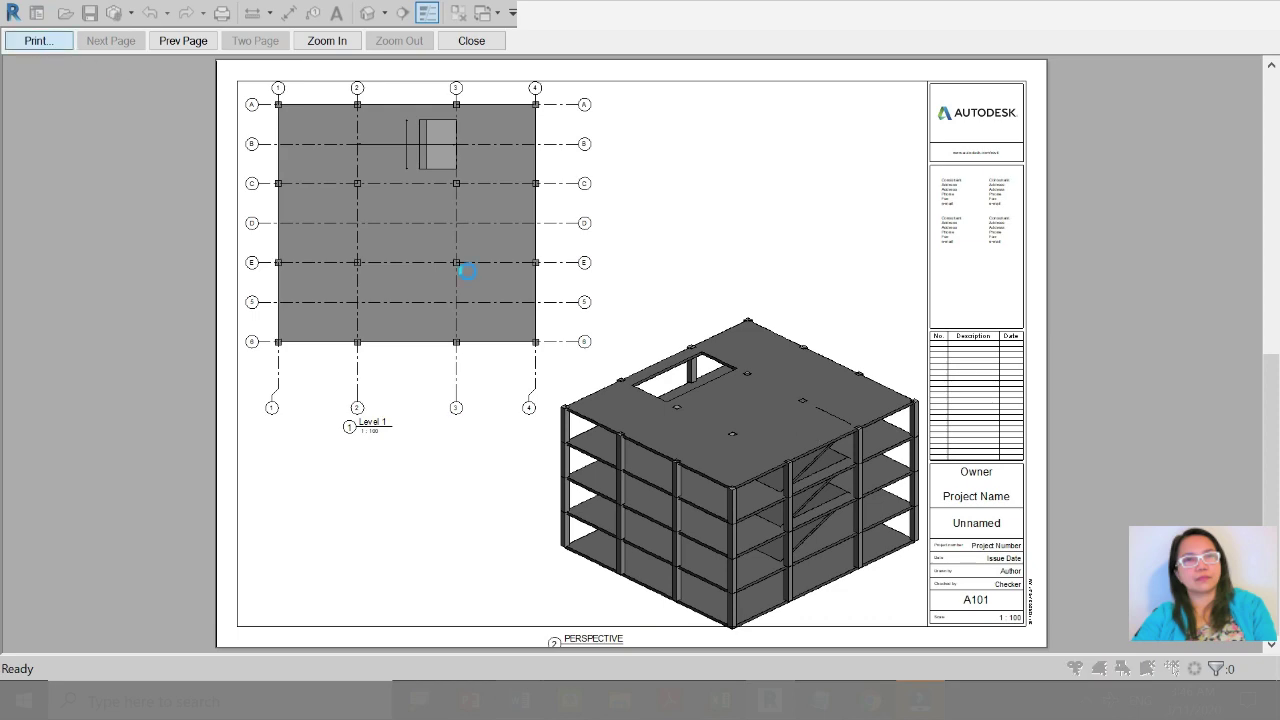
pyautogui.press('Escape')
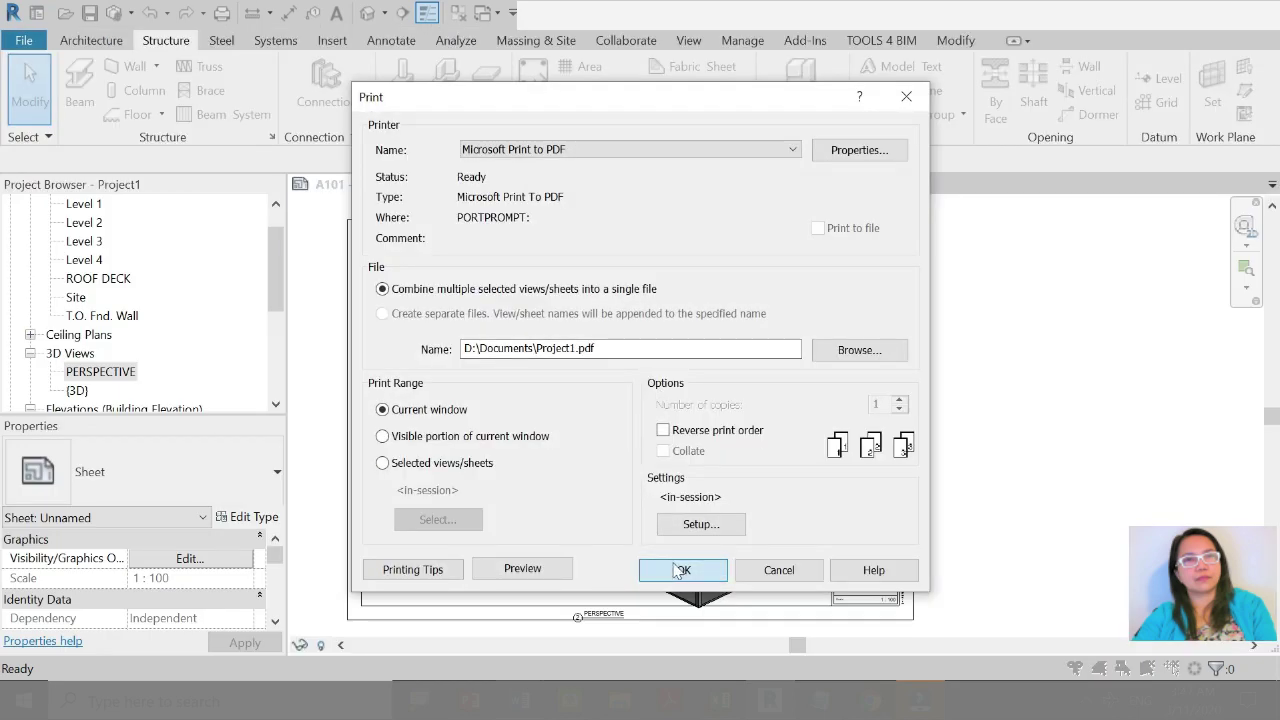
pyautogui.click(680, 570)
pyautogui.click(760, 401)
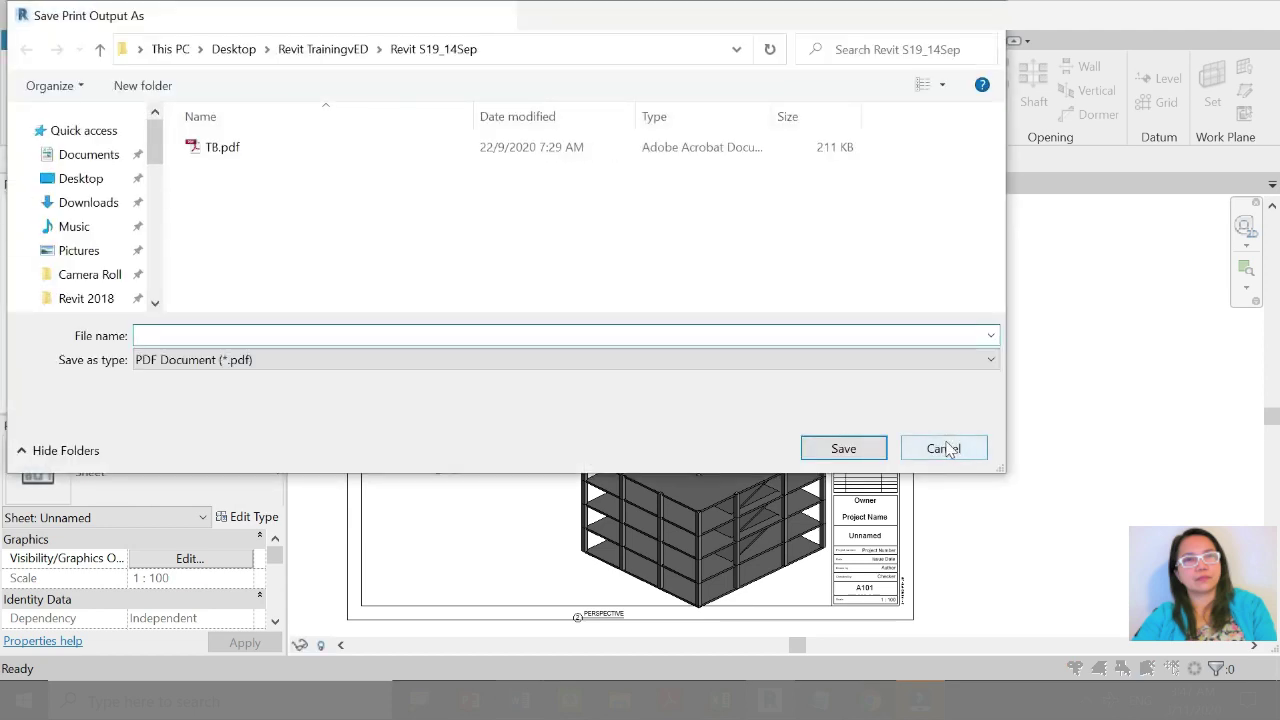
# Step: Save the PDF output as '1', cancel a reopened Print dialog, and switch to File Explorer
pyautogui.write('1')
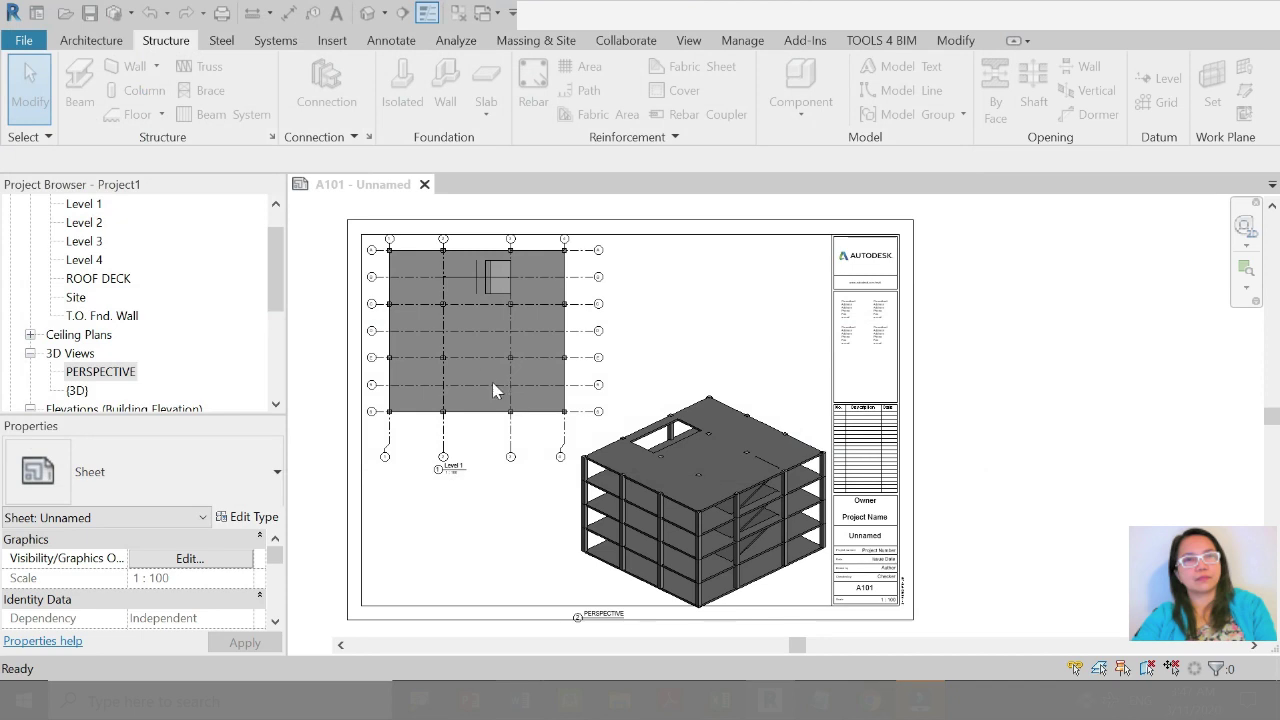
pyautogui.click(700, 619)
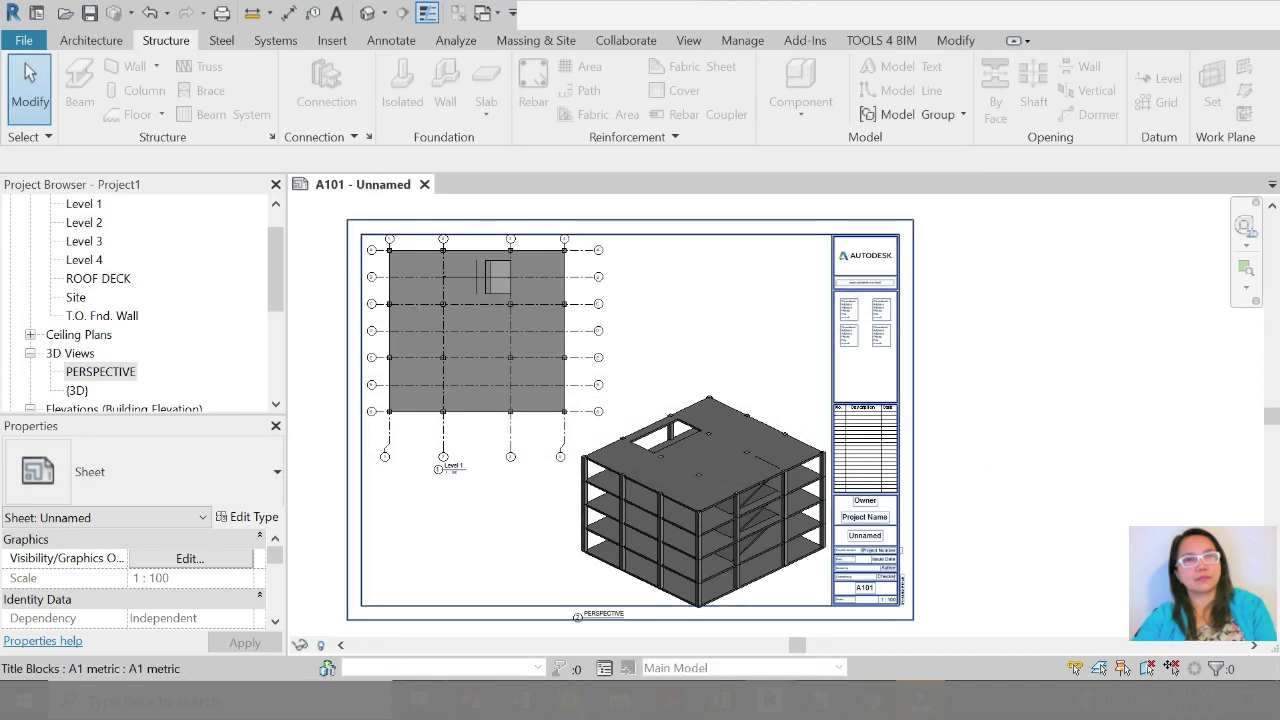
pyautogui.click(24, 40)
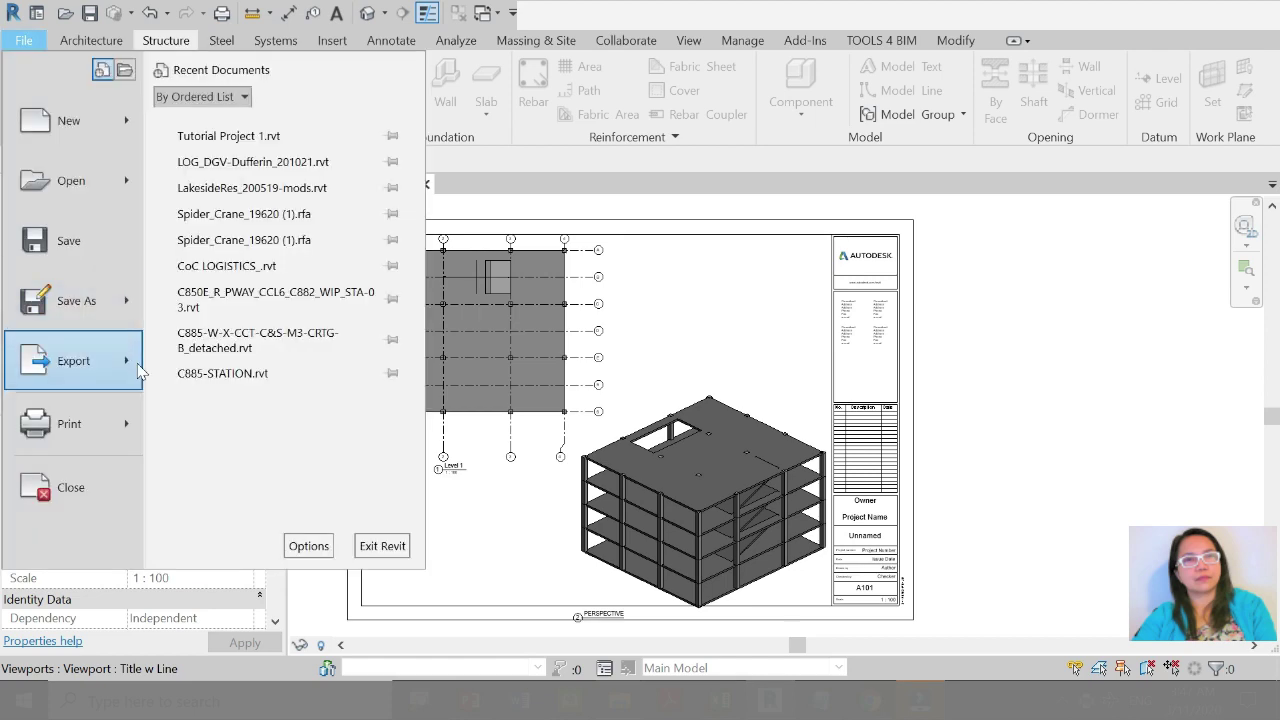
pyautogui.click(698, 354)
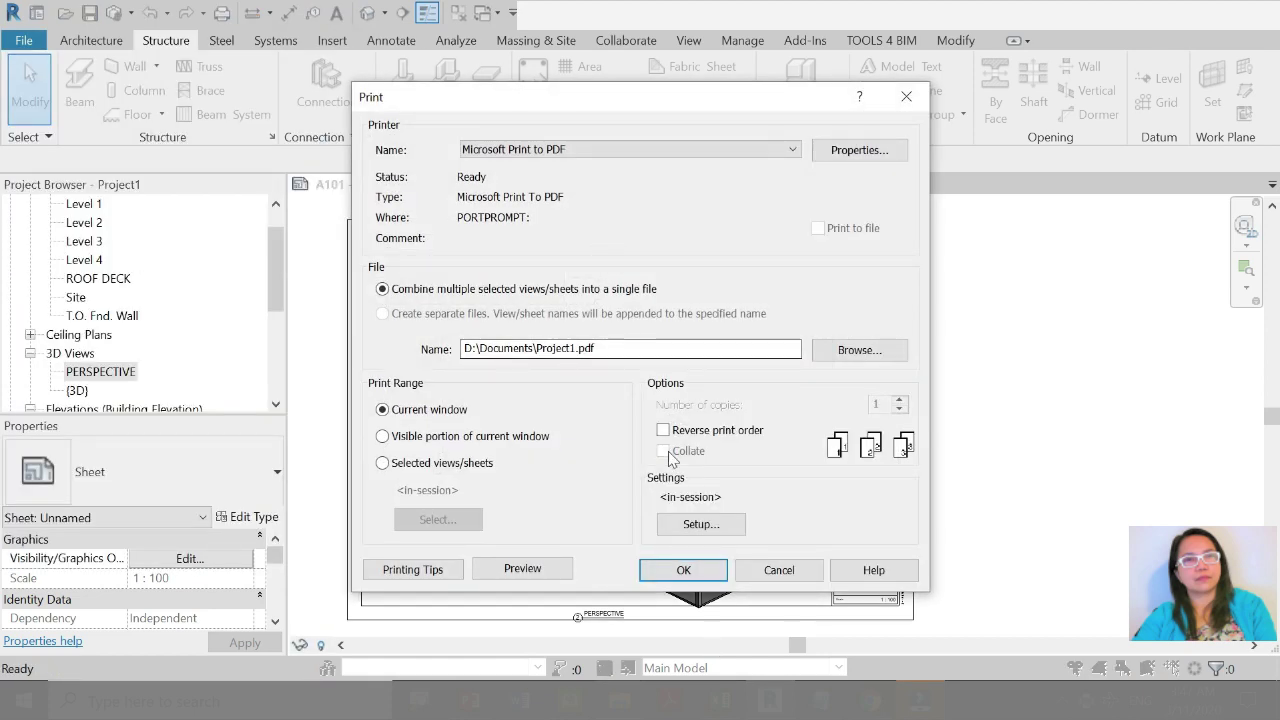
pyautogui.click(779, 570)
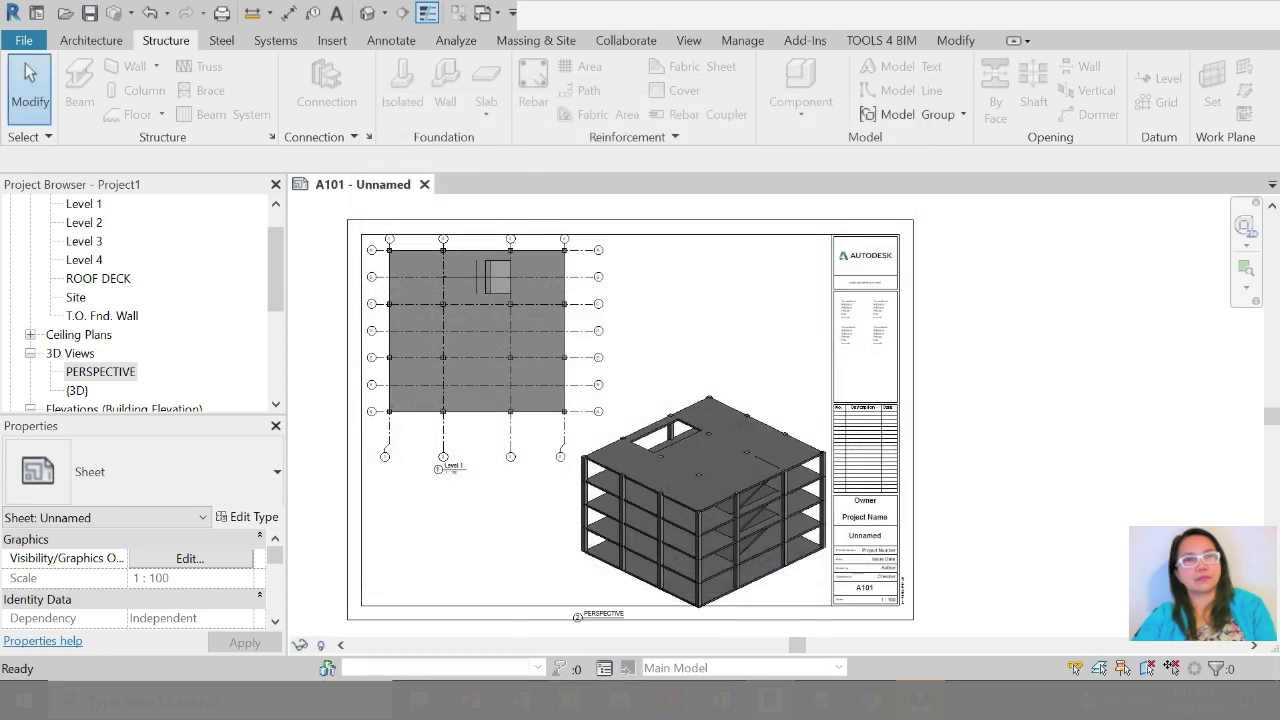
pyautogui.moveTo(419, 701)
pyautogui.click(293, 658)
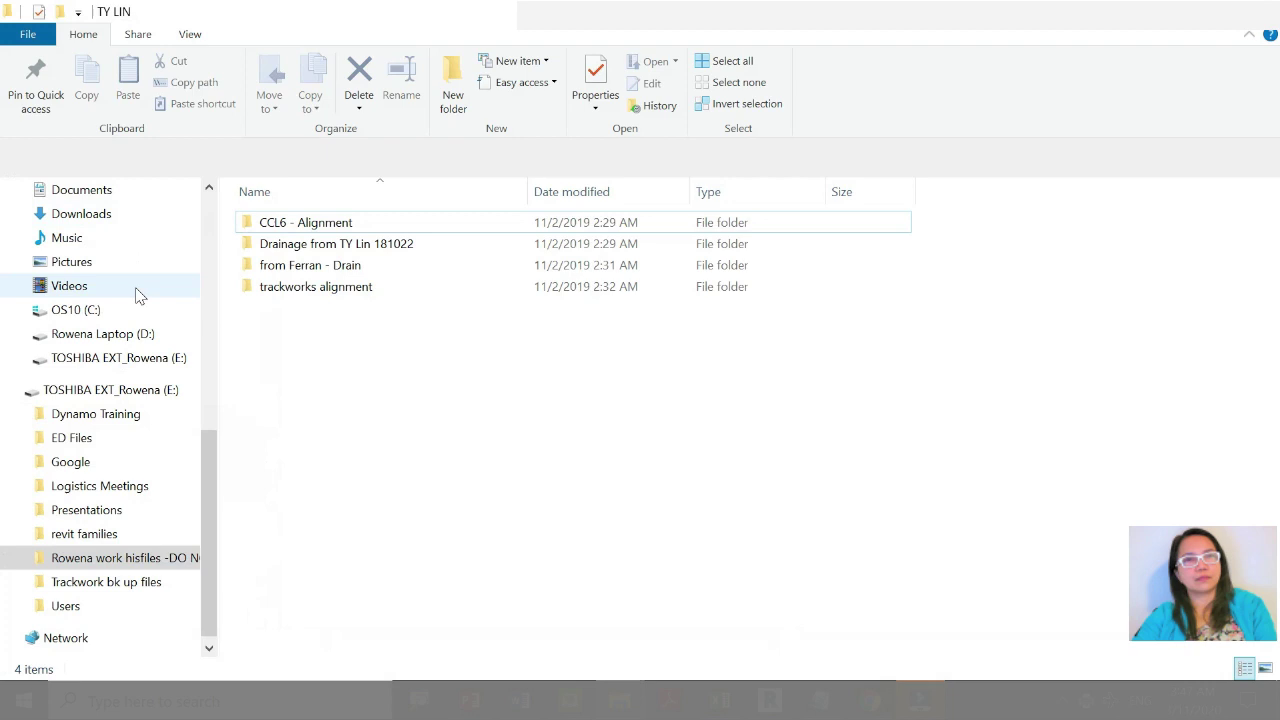
# Step: Browse the D: drive, open the BISAYA TUTORIAL REVIT folder, then return to Revit
pyautogui.click(110, 334)
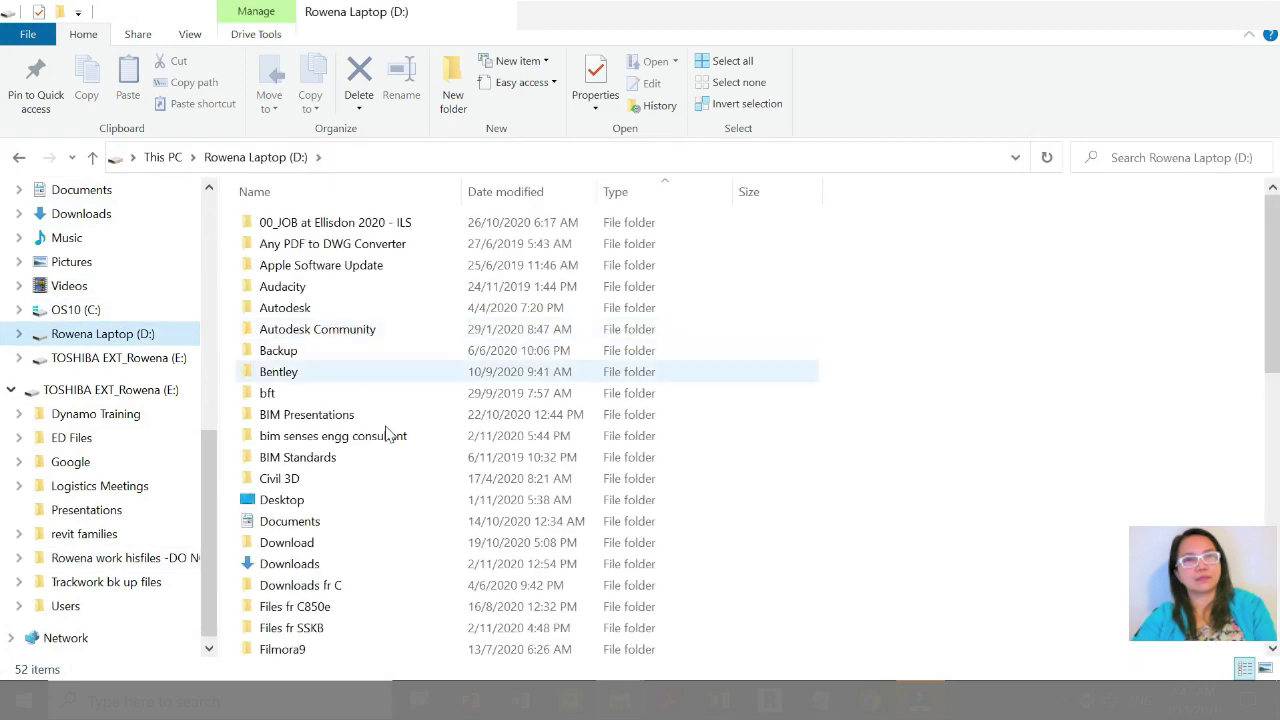
pyautogui.scroll(-5, 385, 480)
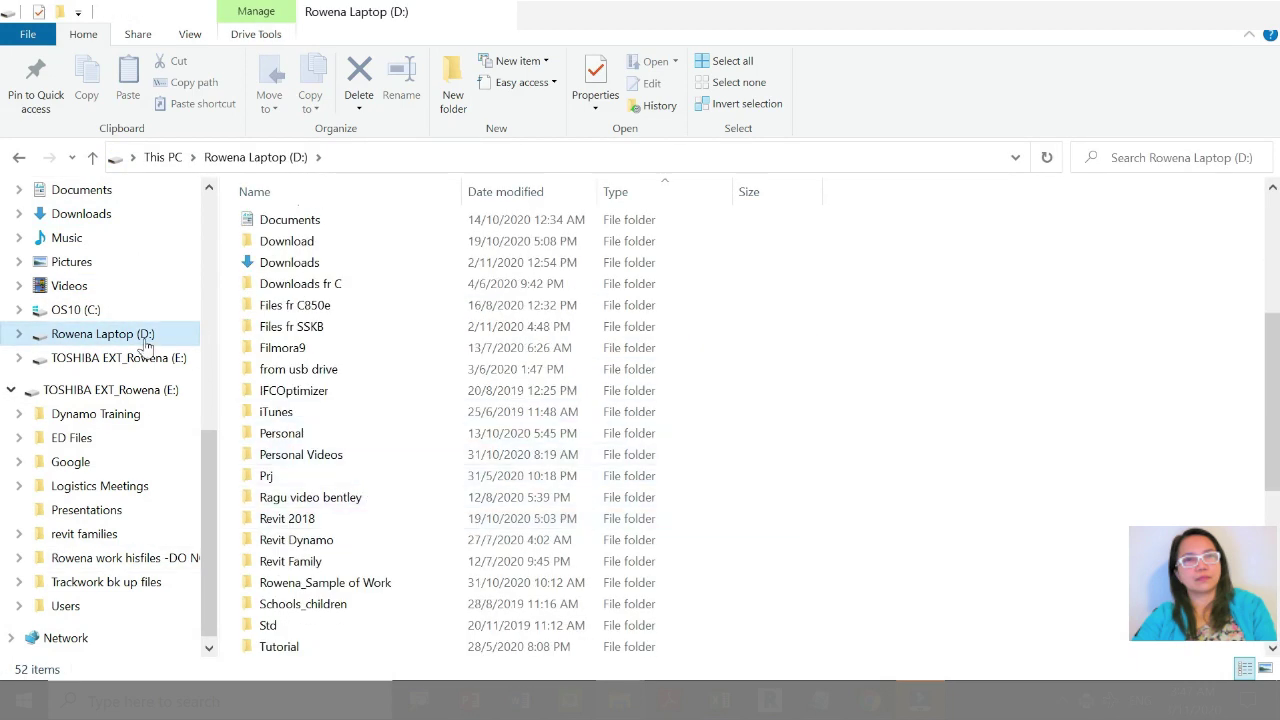
pyautogui.scroll(2, 314, 334)
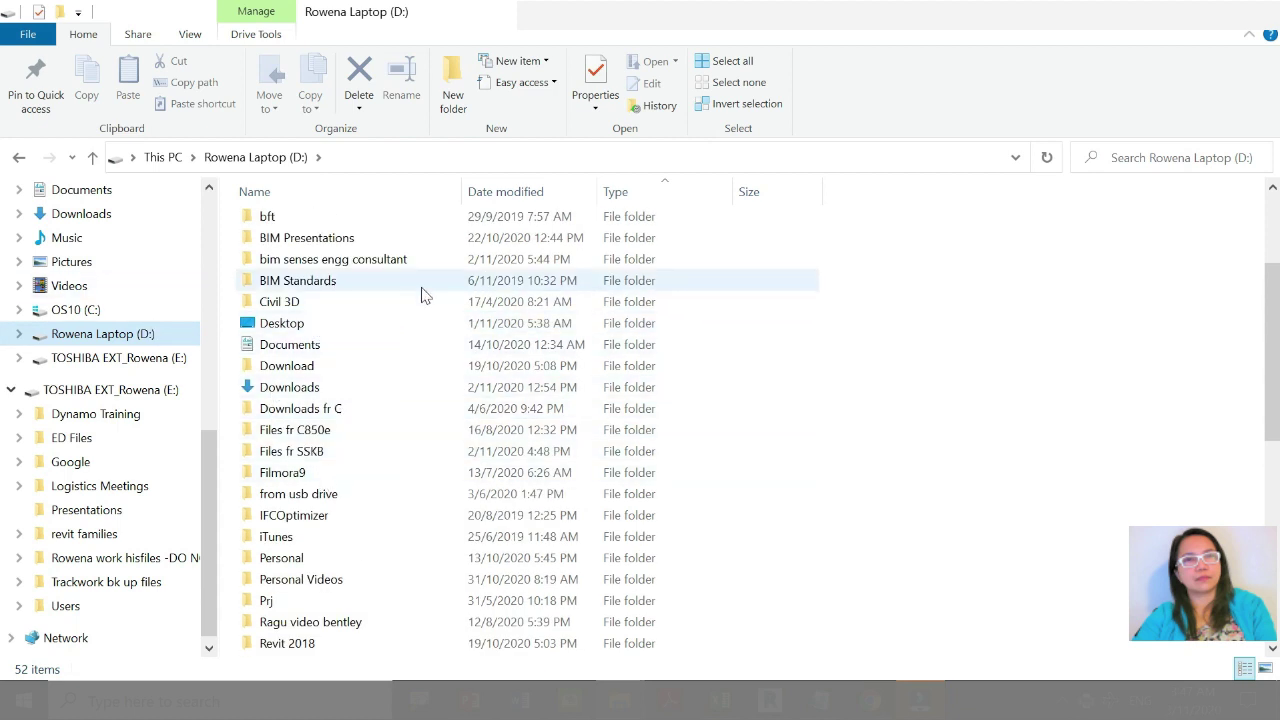
pyautogui.scroll(1, 410, 295)
pyautogui.scroll(1, 403, 303)
pyautogui.scroll(1, 409, 290)
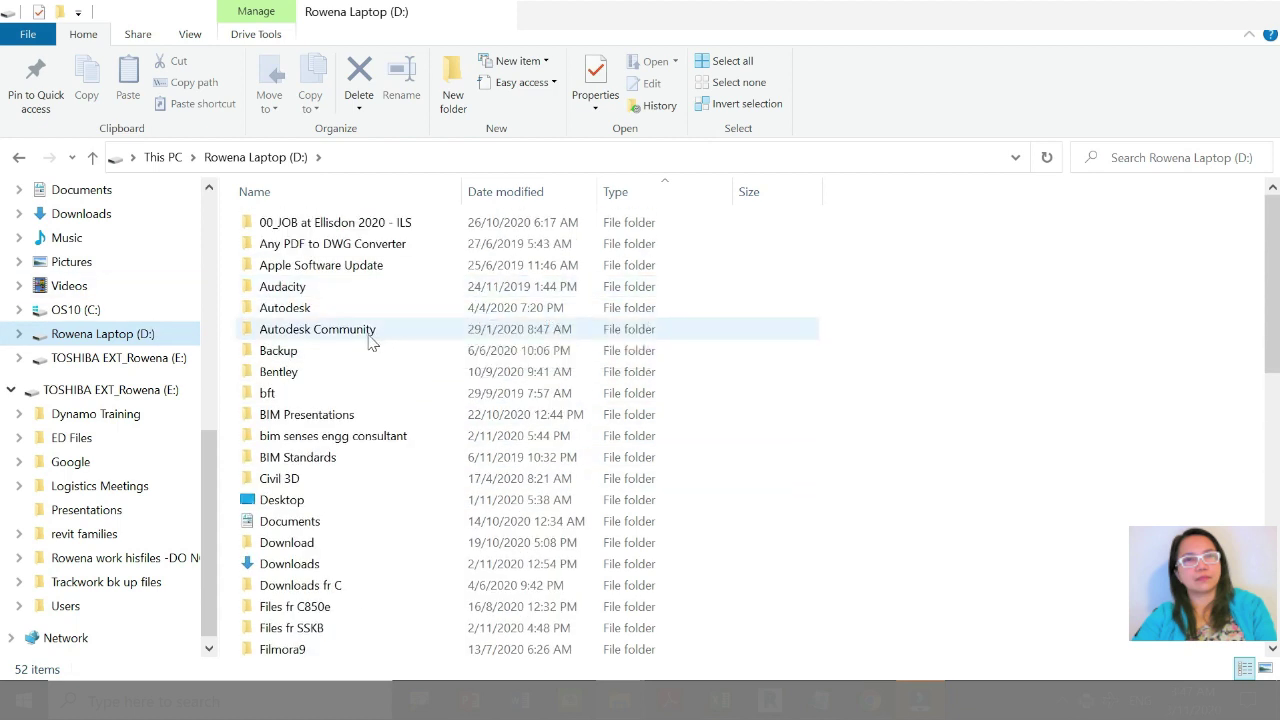
pyautogui.scroll(1, 130, 245)
pyautogui.scroll(2, 118, 247)
pyautogui.scroll(1, 117, 247)
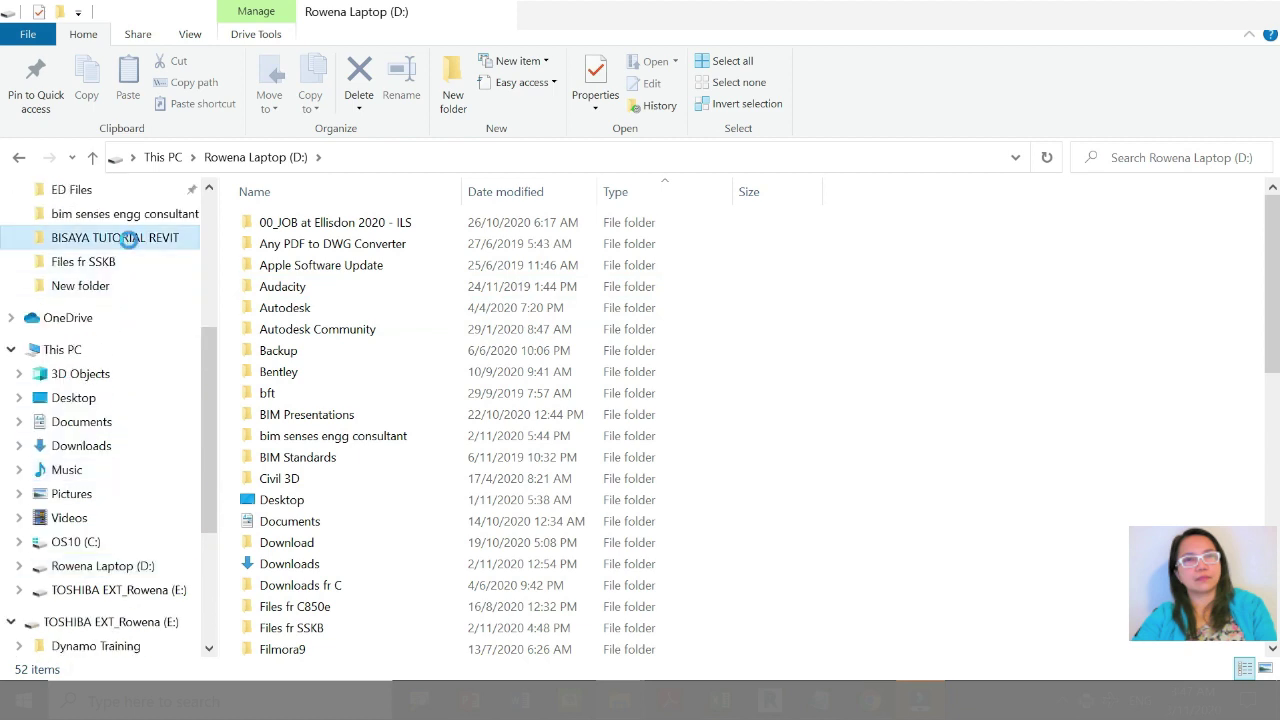
pyautogui.click(125, 238)
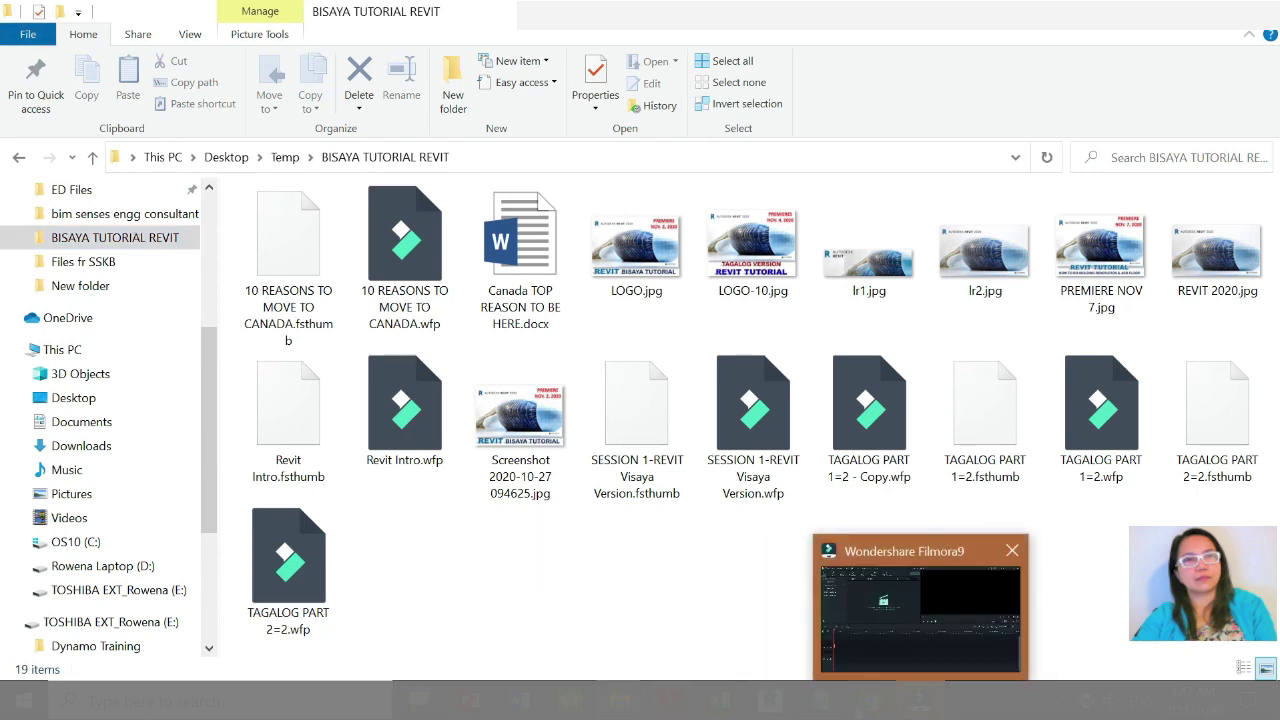
pyautogui.moveTo(670, 700)
pyautogui.click(787, 610)
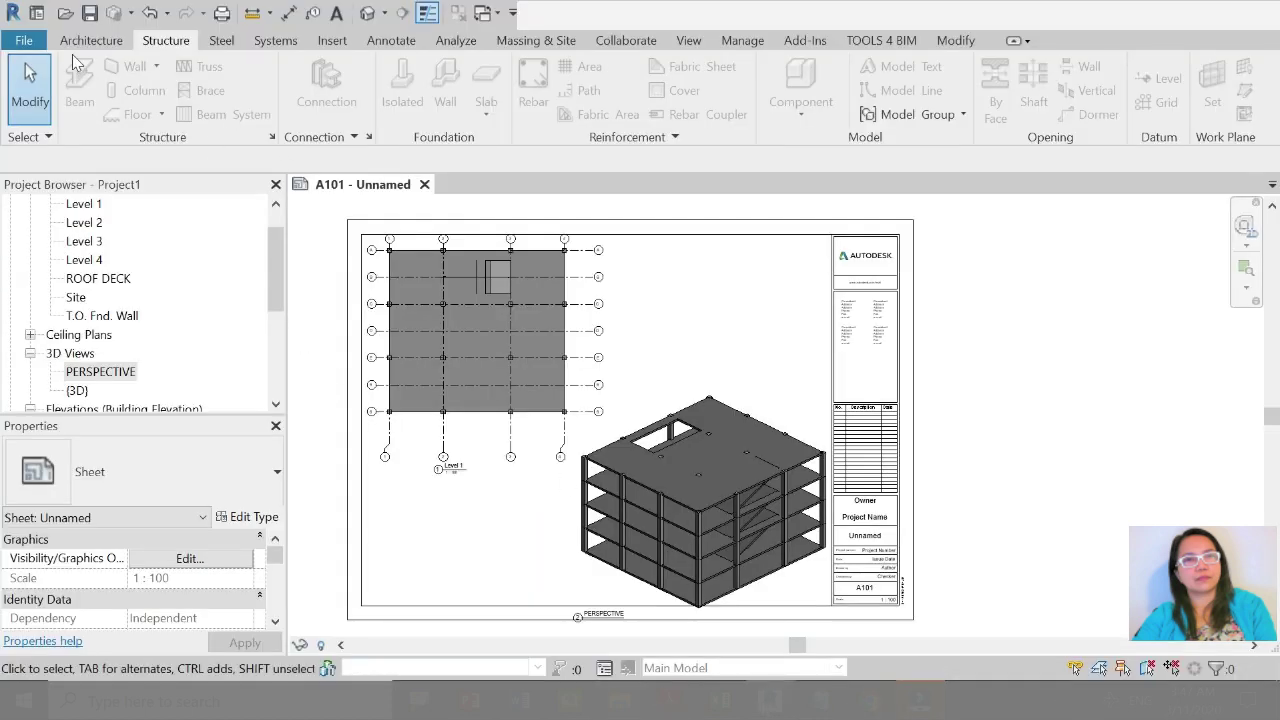
# Step: Print sheet A101 to PDF again, keeping the output file D:\Documents\Project1.pdf
pyautogui.click(31, 47)
pyautogui.moveTo(69, 423)
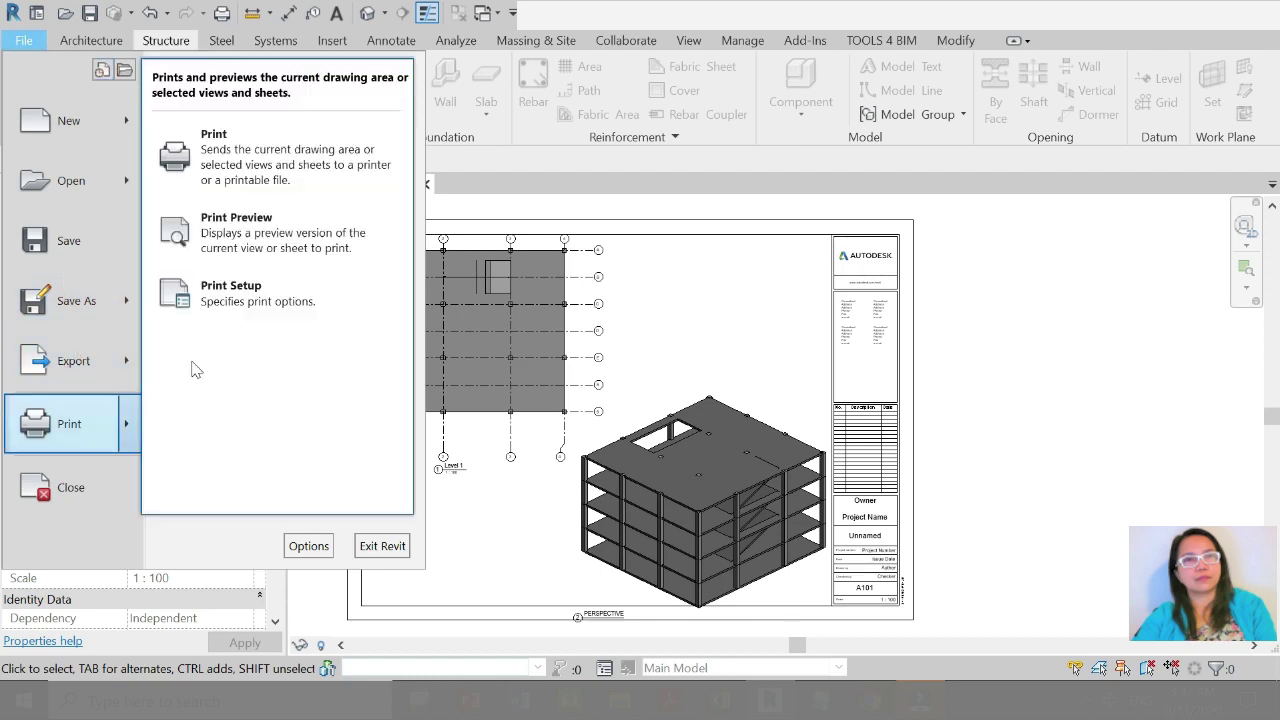
pyautogui.click(233, 172)
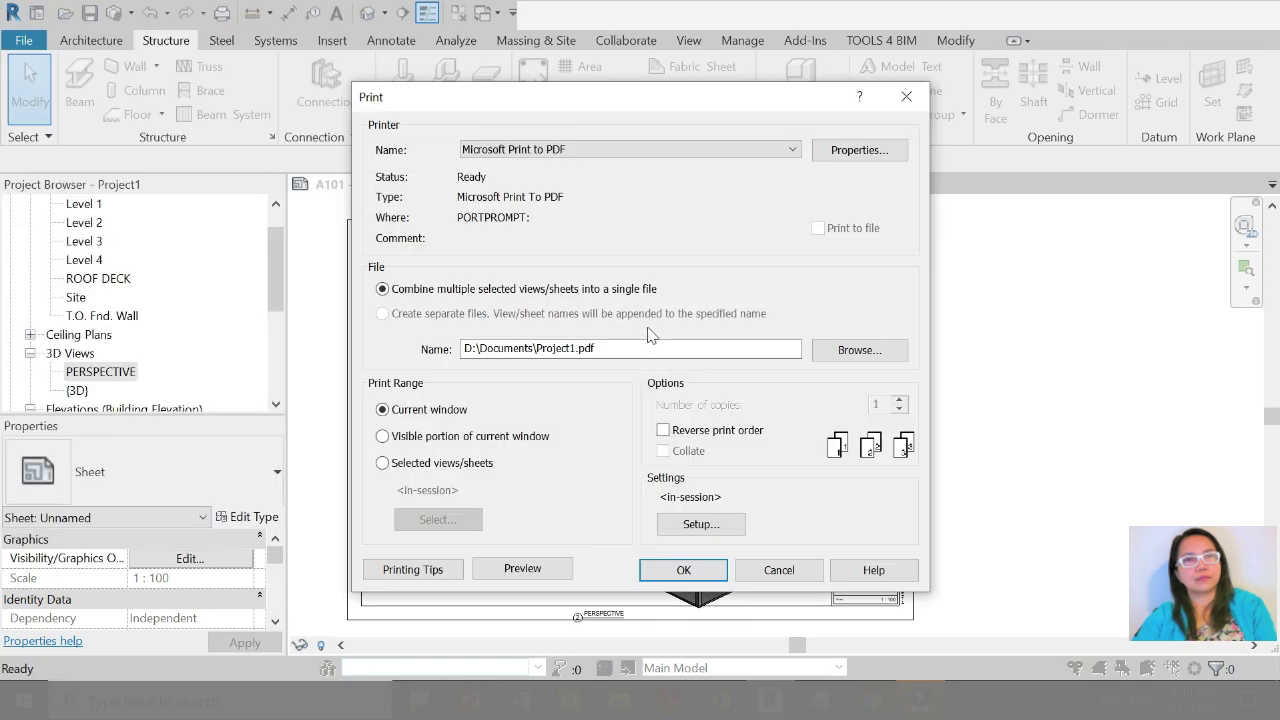
pyautogui.click(860, 352)
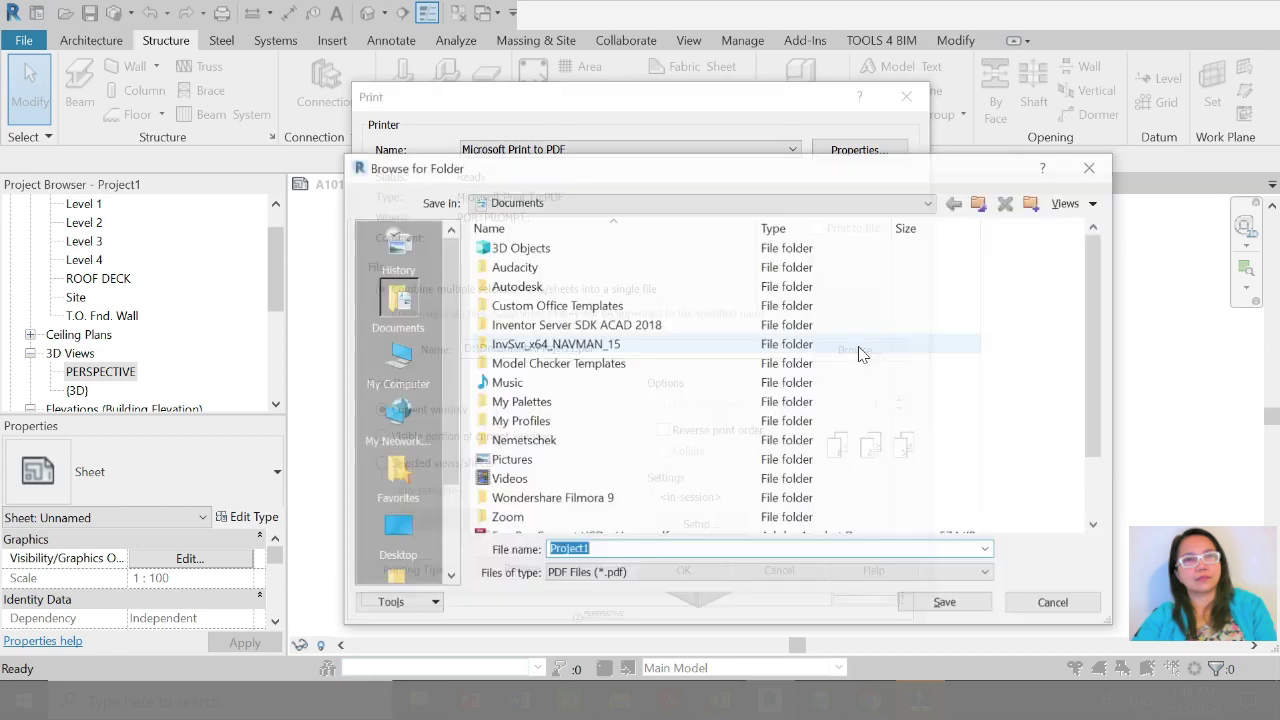
pyautogui.scroll(-2, 630, 435)
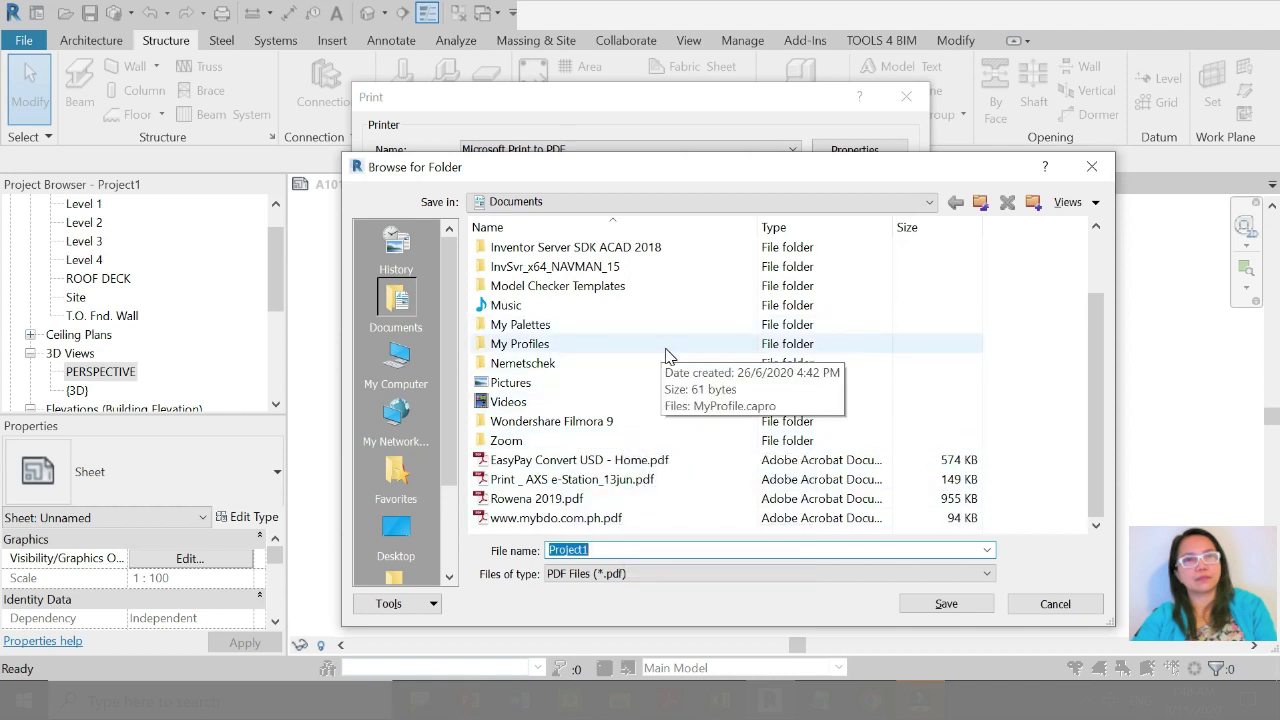
pyautogui.scroll(1, 668, 357)
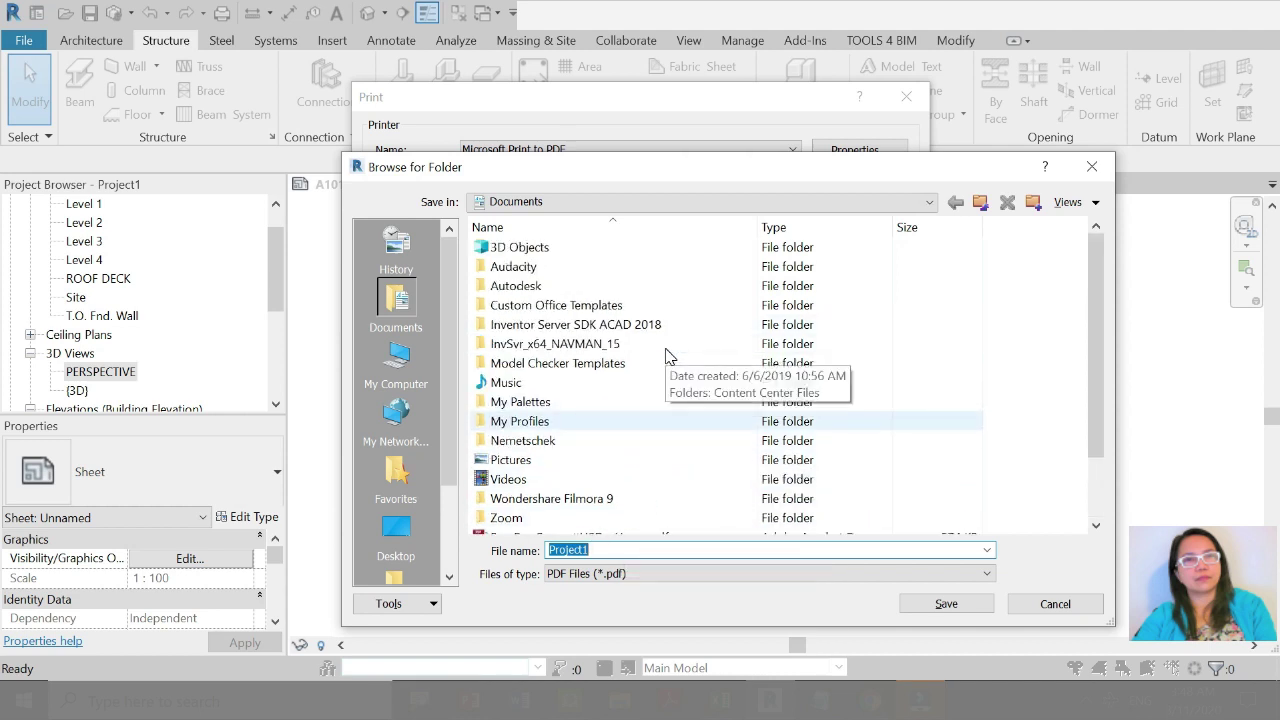
pyautogui.scroll(-1, 745, 440)
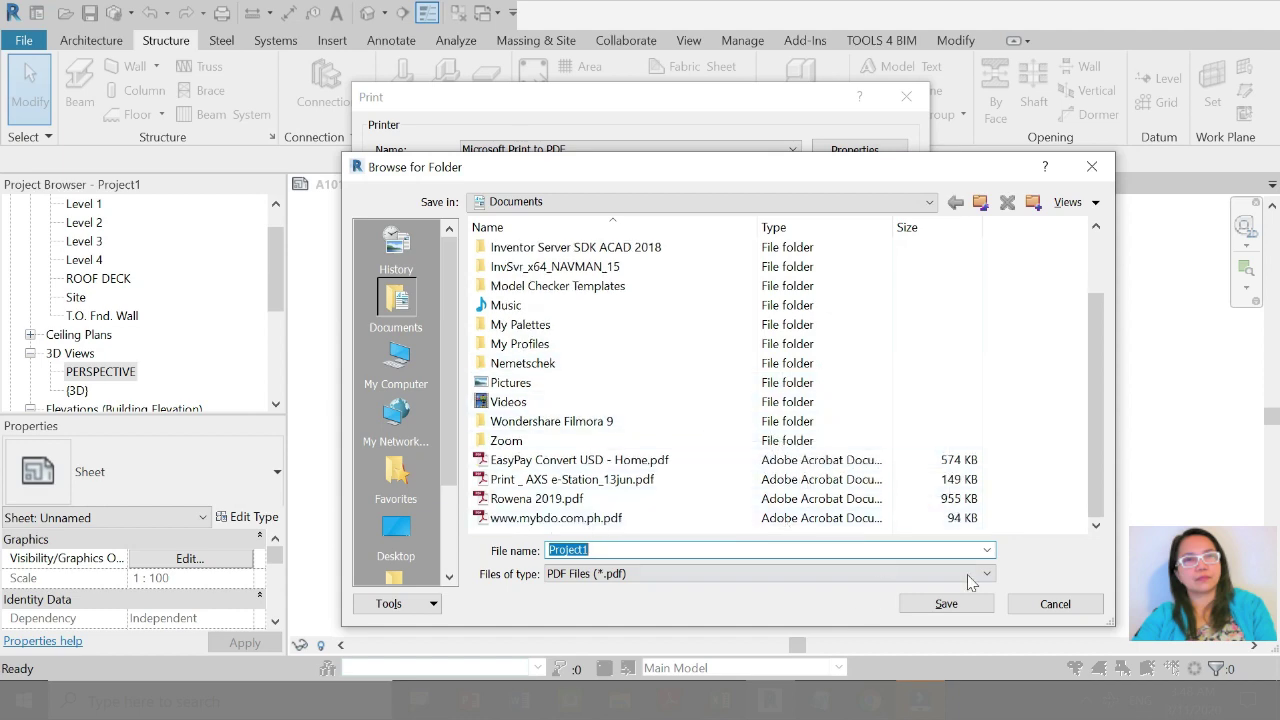
pyautogui.click(1055, 604)
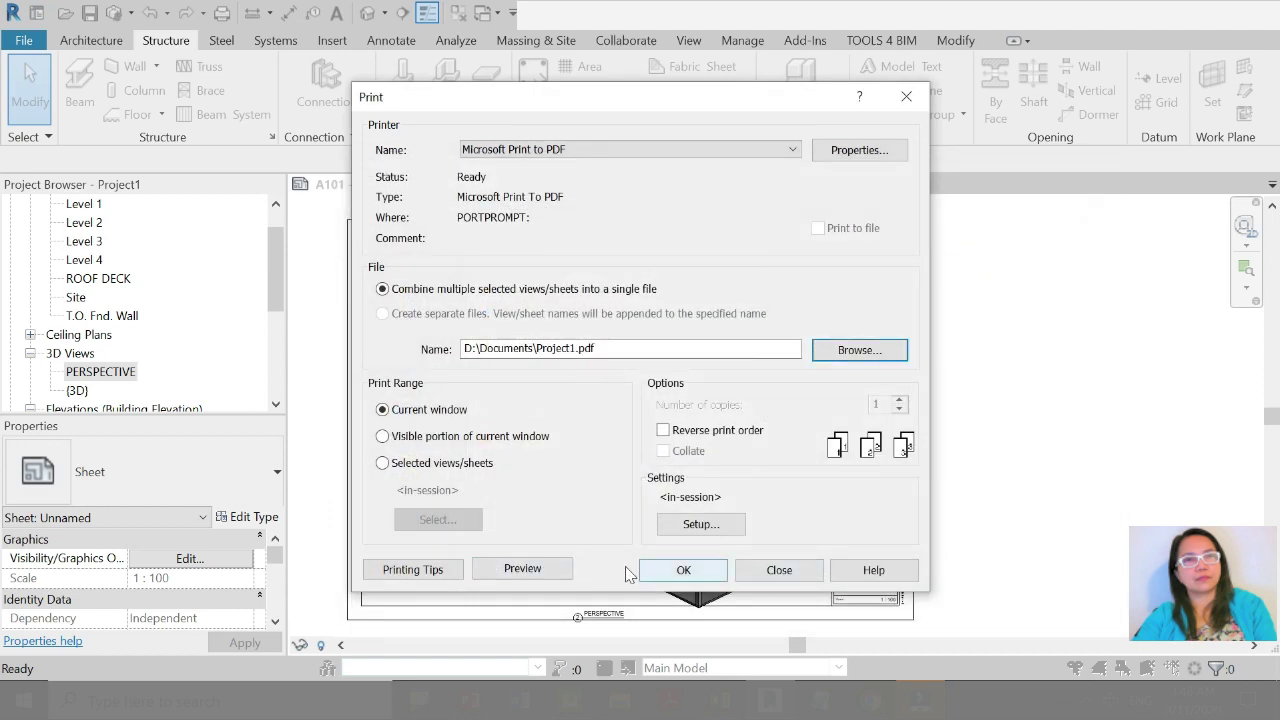
pyautogui.click(684, 570)
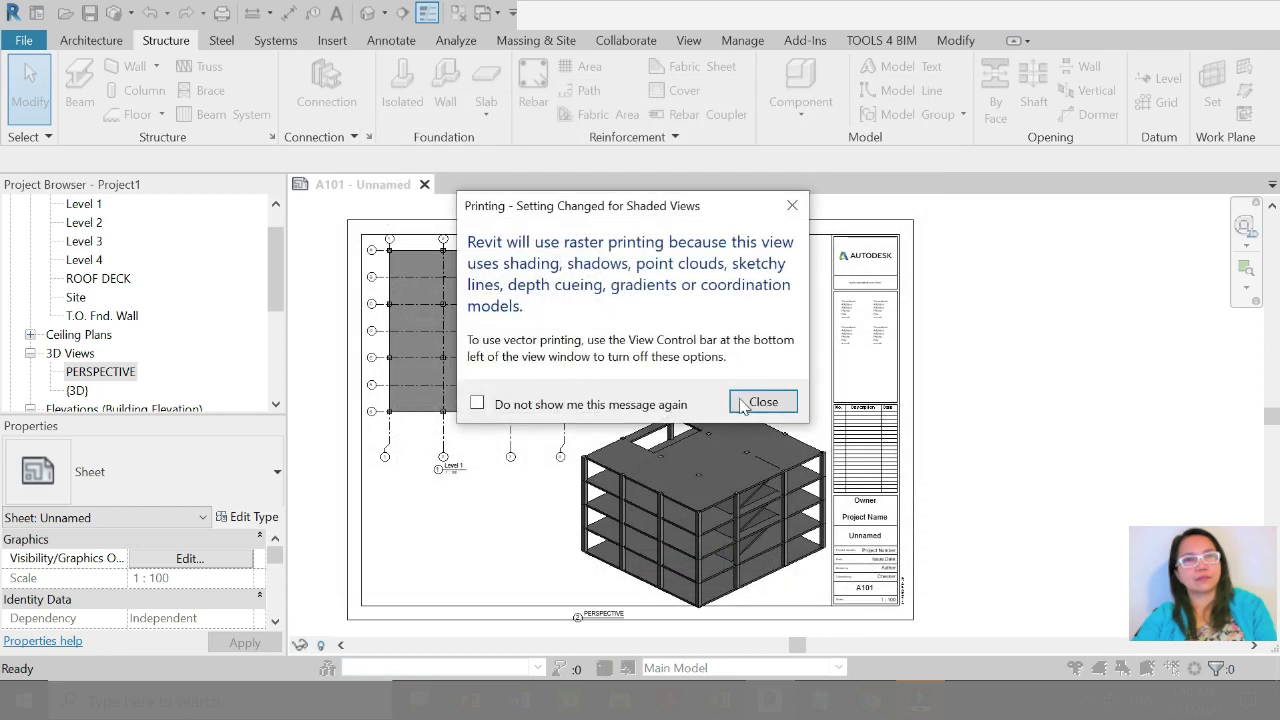
# Step: Save the PDF print as p1 on the Desktop and view the Desktop folder in File Explorer
pyautogui.click(760, 401)
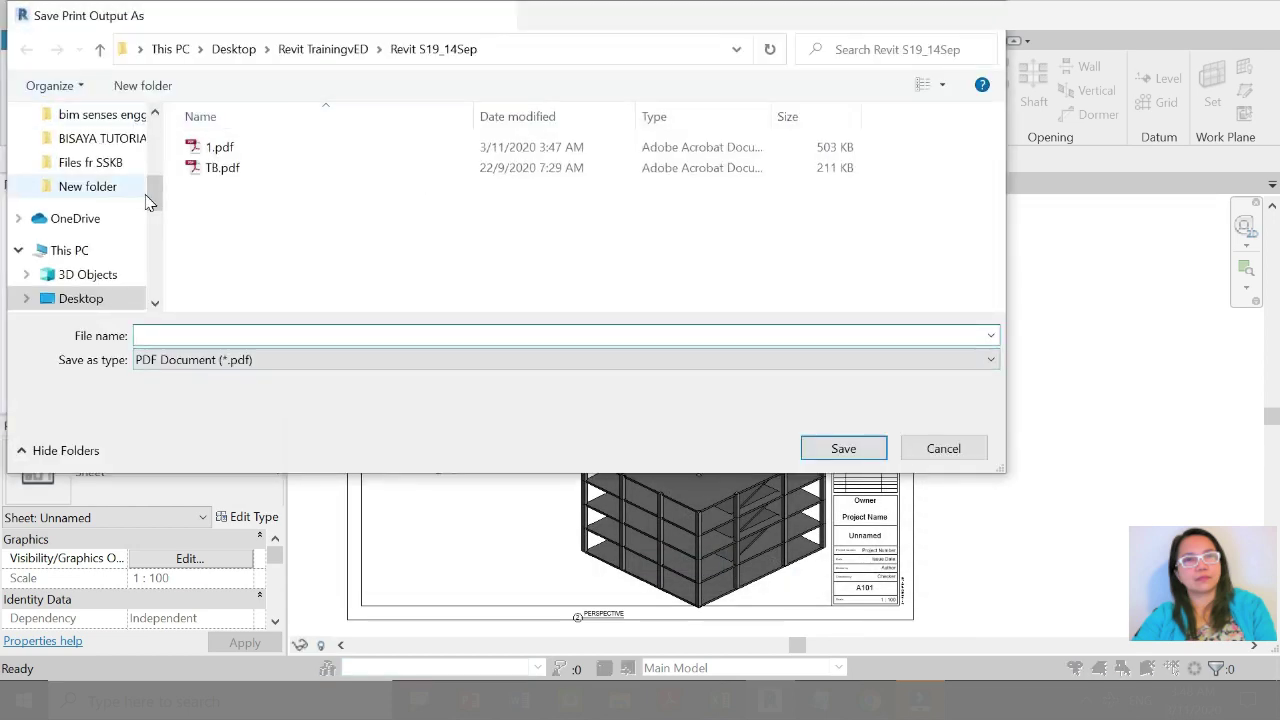
pyautogui.scroll(5, 145, 118)
pyautogui.click(90, 178)
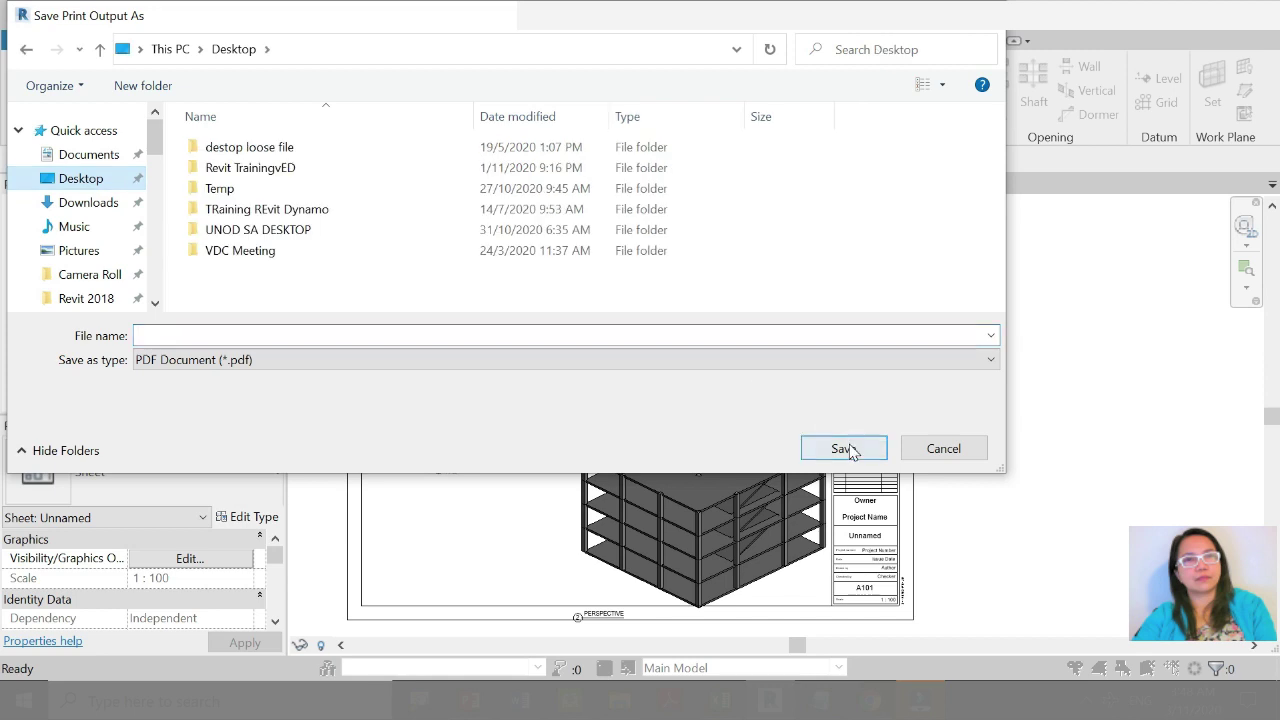
pyautogui.write('p')
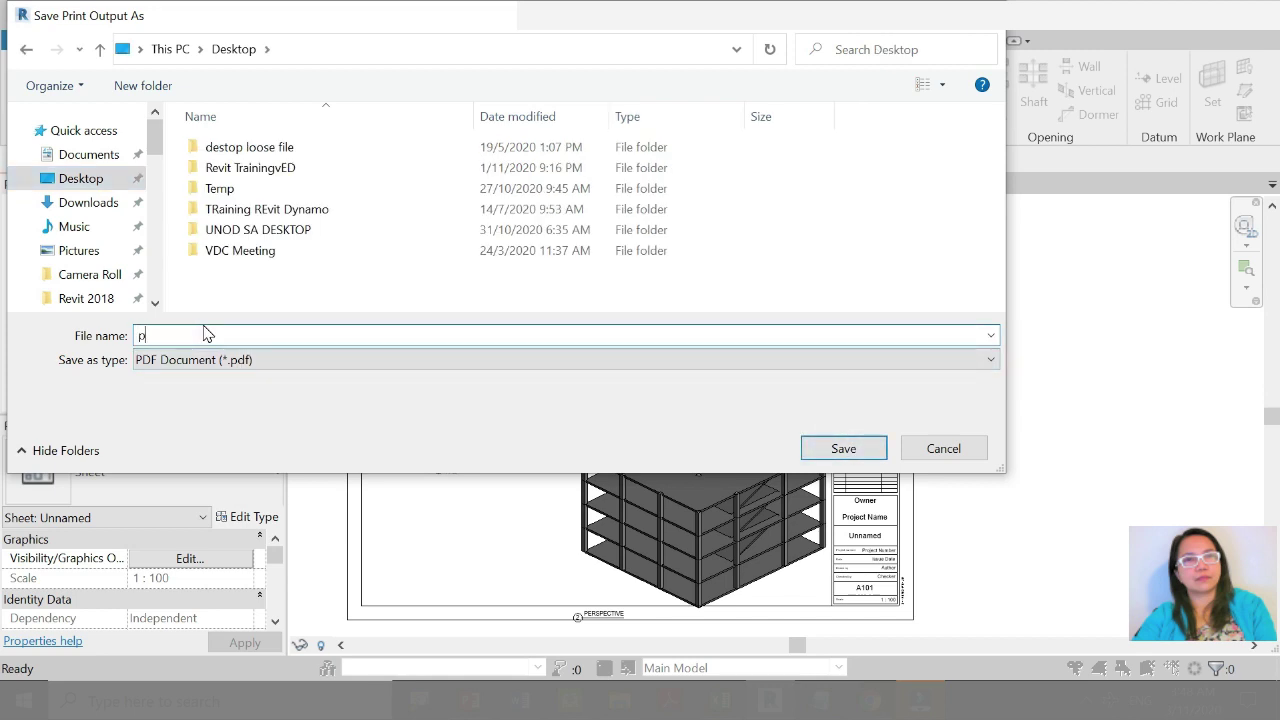
pyautogui.write('1')
pyautogui.click(866, 450)
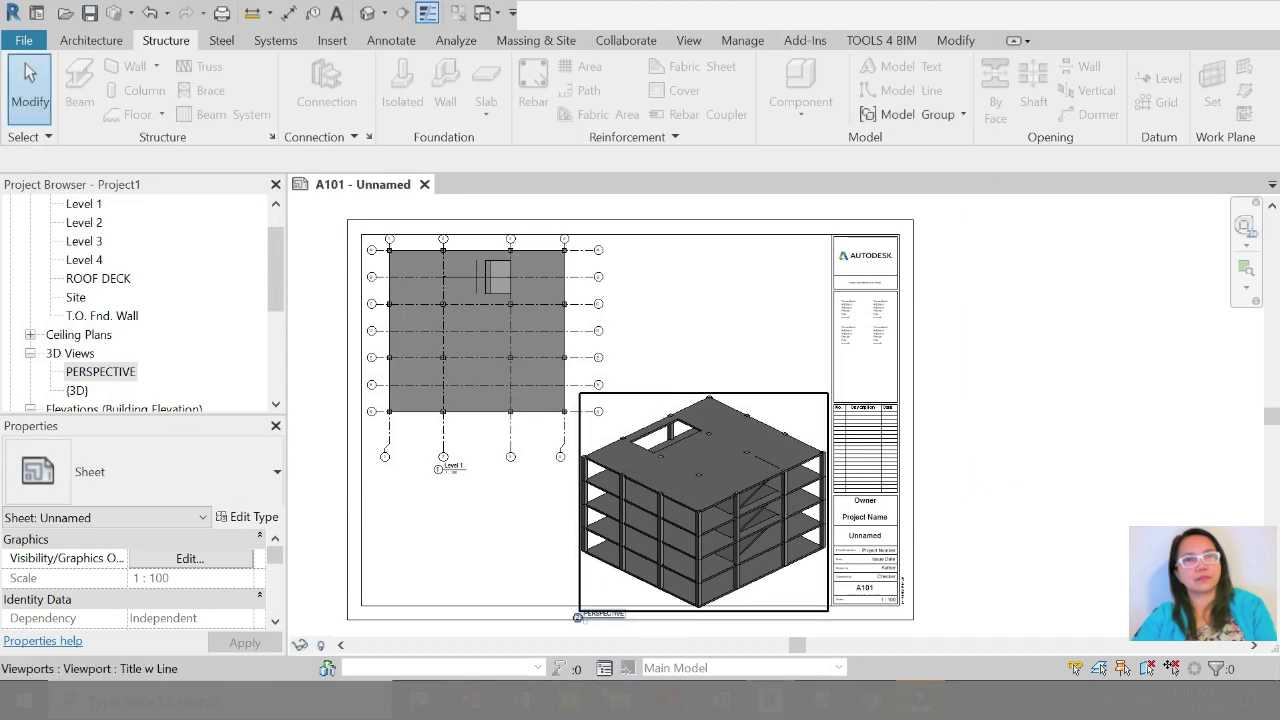
pyautogui.click(128, 596)
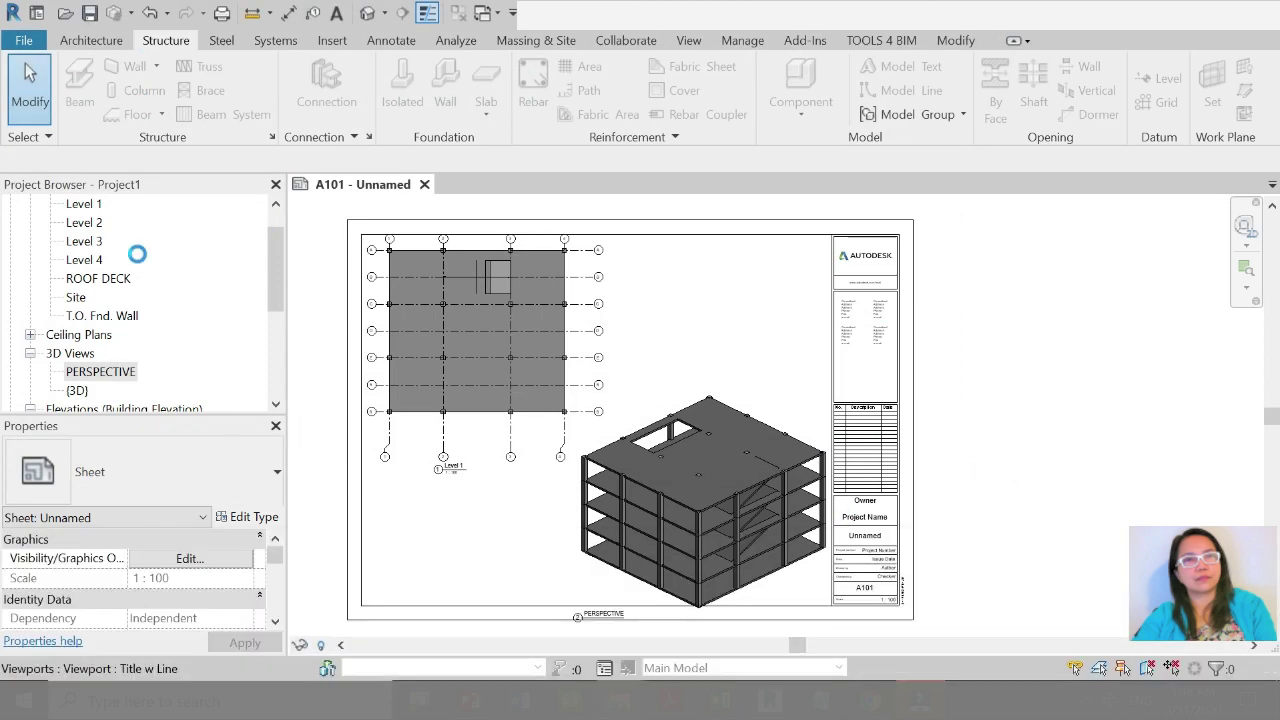
pyautogui.click(74, 190)
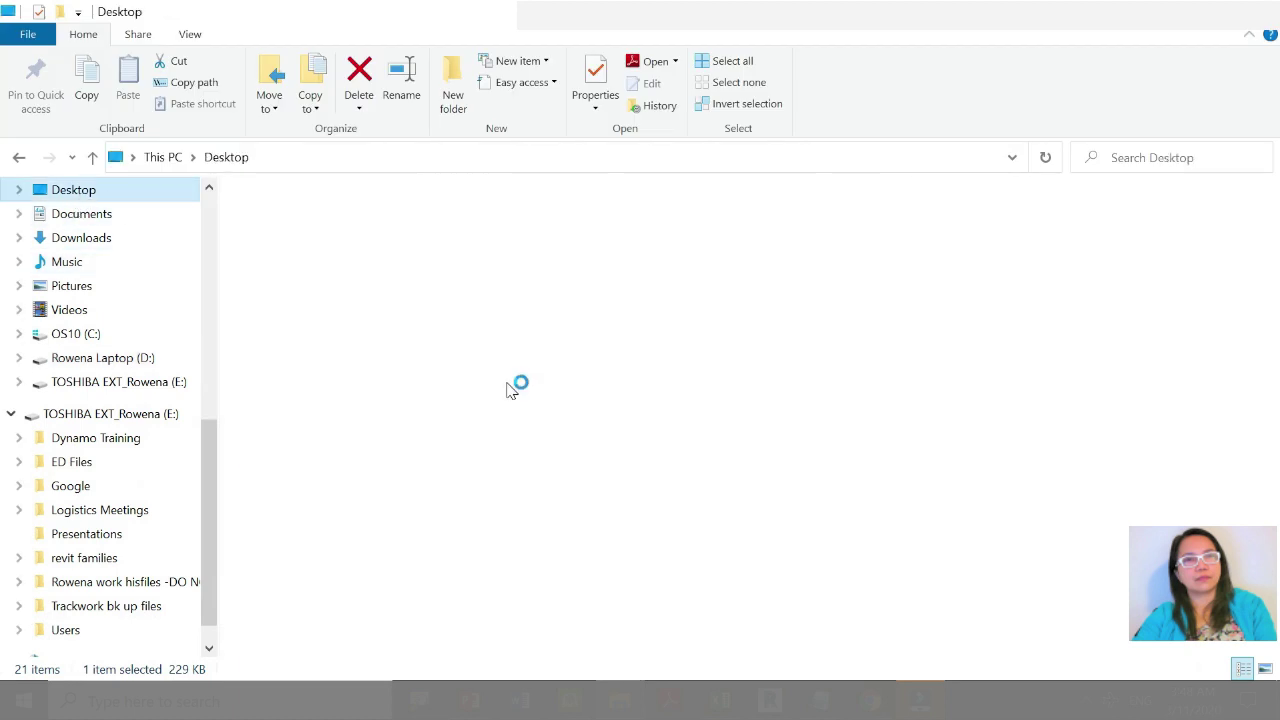
# Step: Open p1.pdf to confirm both A101 views printed, then go back to Revit
pyautogui.click(287, 370)
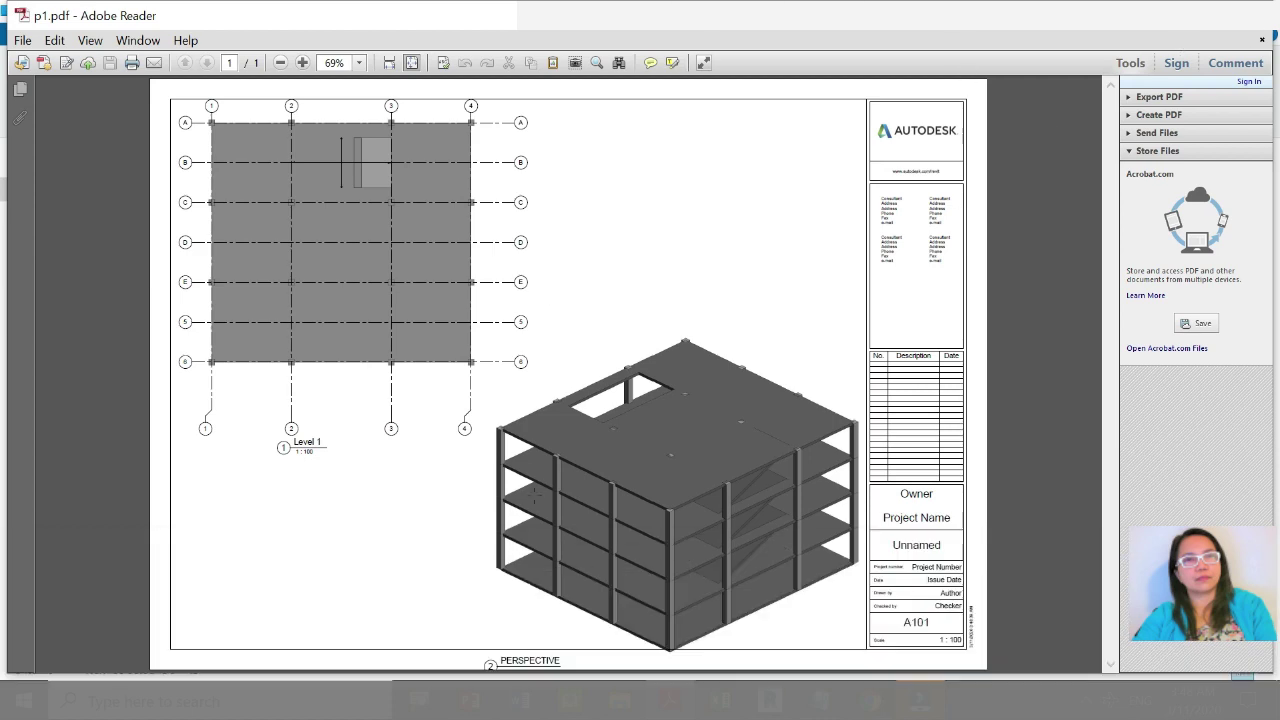
pyautogui.hotkey('alt', 'Tab')
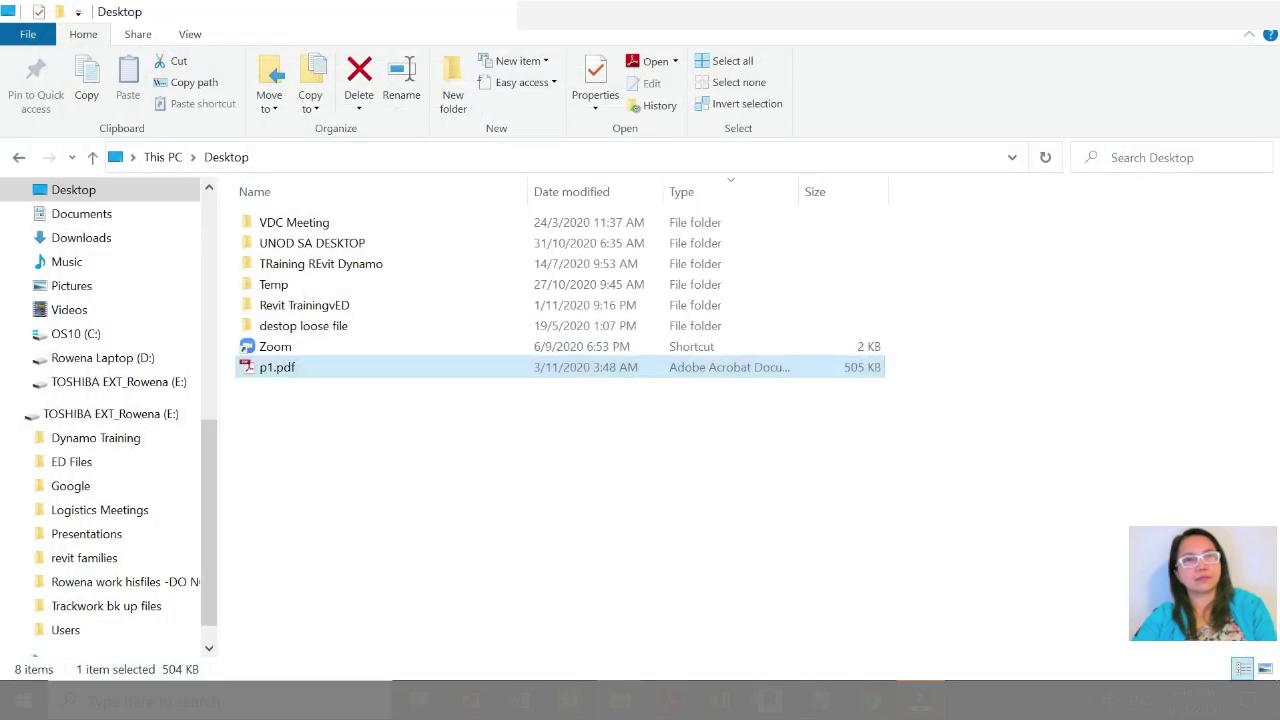
pyautogui.moveTo(519, 701)
pyautogui.click(605, 622)
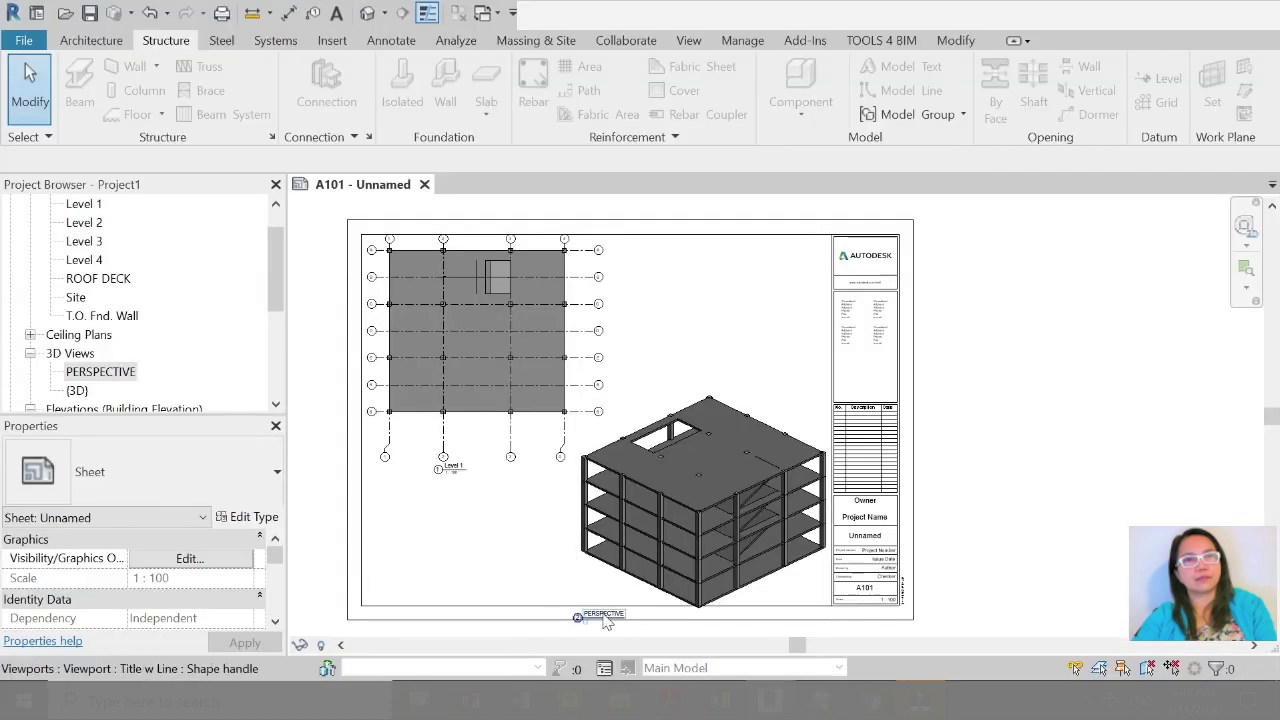
# Step: Move the PERSPECTIVE viewport title up to sit just below the building
pyautogui.click(614, 584)
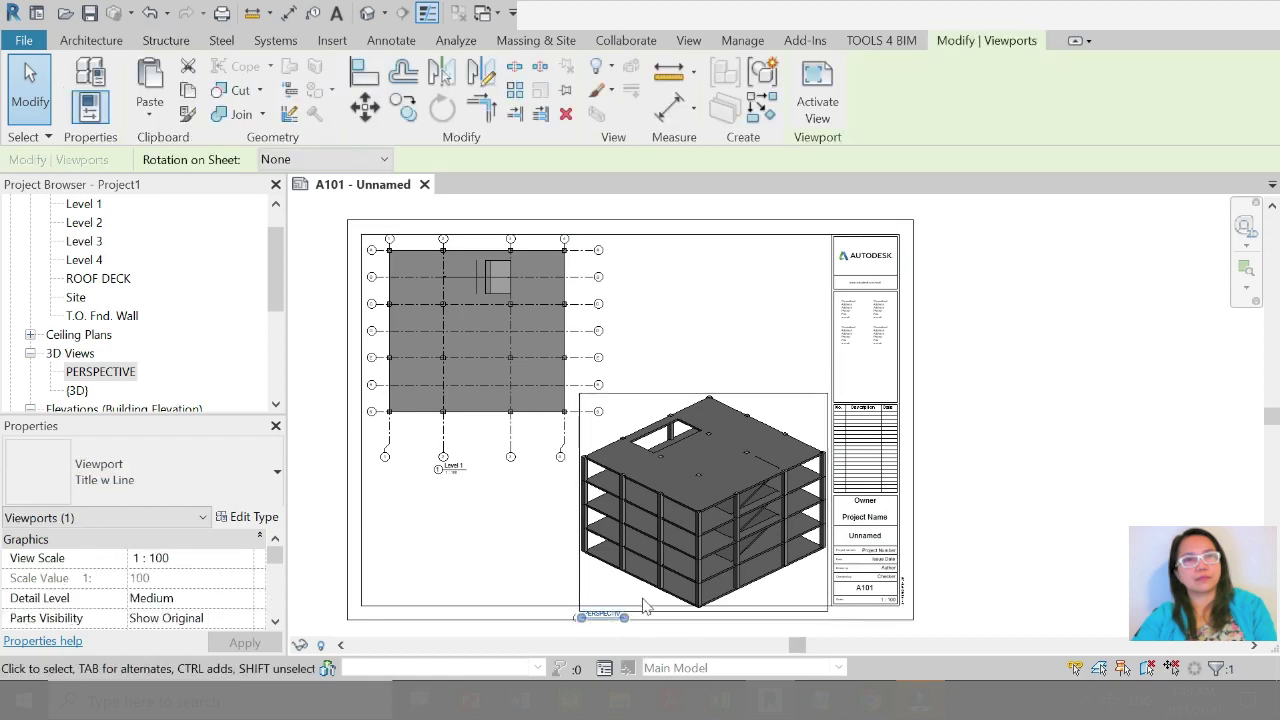
pyautogui.scroll(3, 643, 605)
pyautogui.scroll(-3, 598, 516)
pyautogui.click(563, 551)
pyautogui.scroll(4, 563, 551)
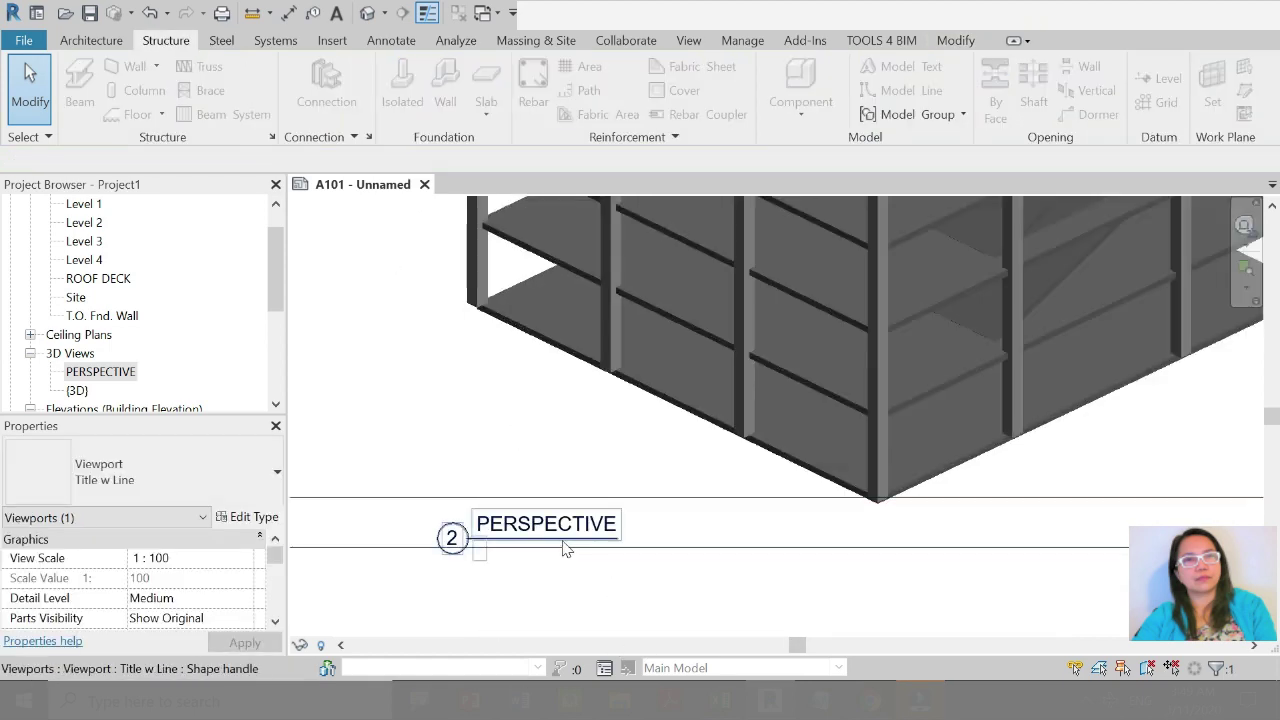
pyautogui.click(535, 530)
pyautogui.moveTo(535, 530); pyautogui.dragTo(521, 463)
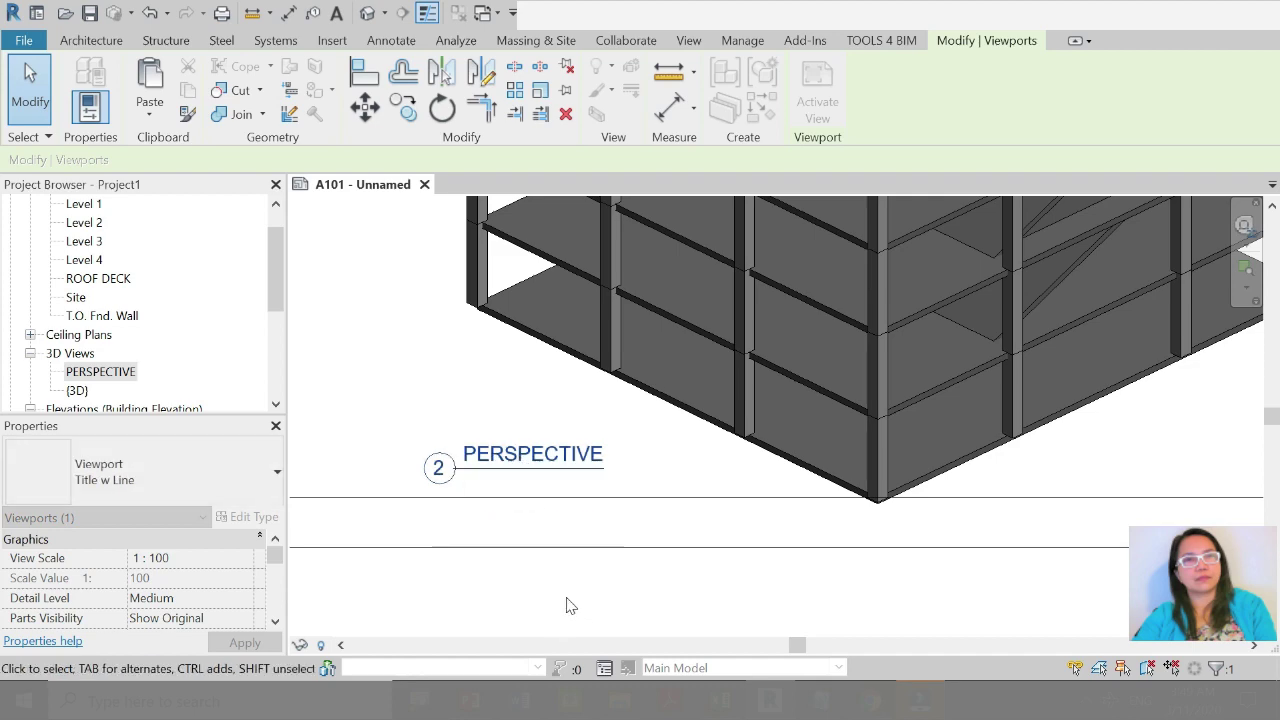
pyautogui.click(640, 565)
# Step: Shorten the Level 1 plan viewport's title underline
pyautogui.scroll(-2, 657, 553)
pyautogui.scroll(-3, 657, 553)
pyautogui.scroll(5, 350, 370)
pyautogui.scroll(2, 585, 360)
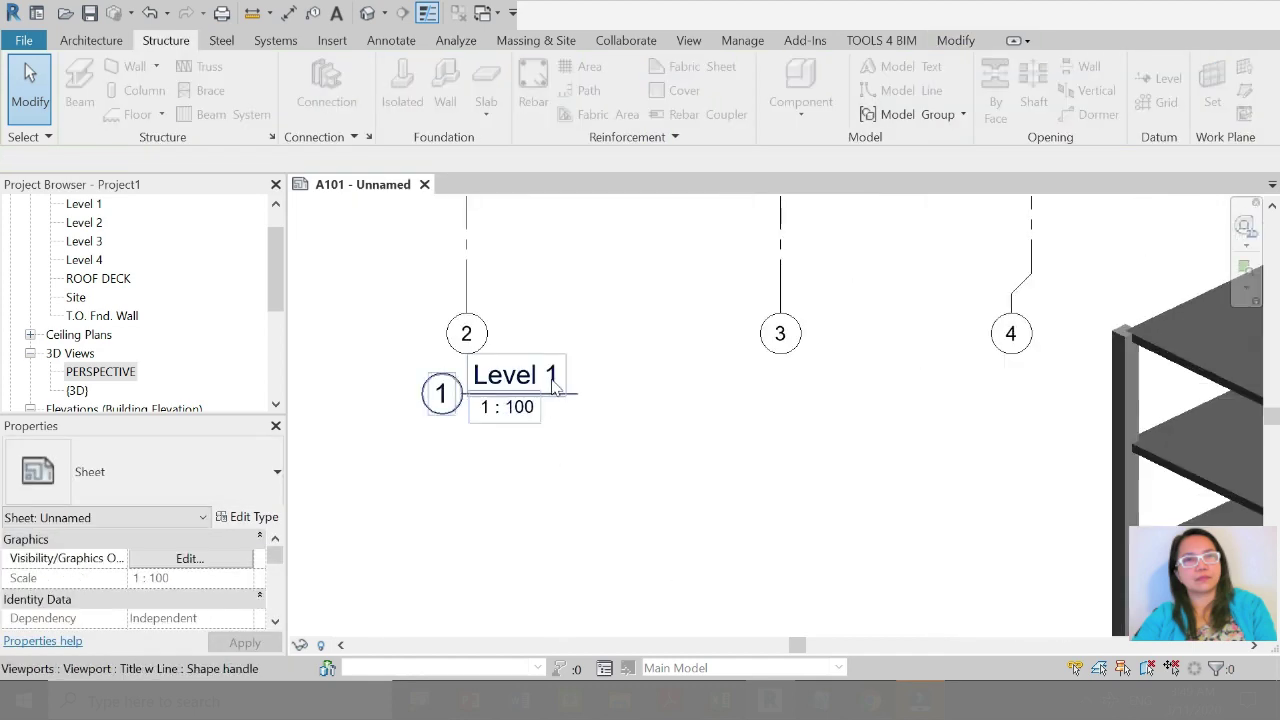
pyautogui.click(575, 393)
pyautogui.moveTo(574, 398); pyautogui.dragTo(563, 399)
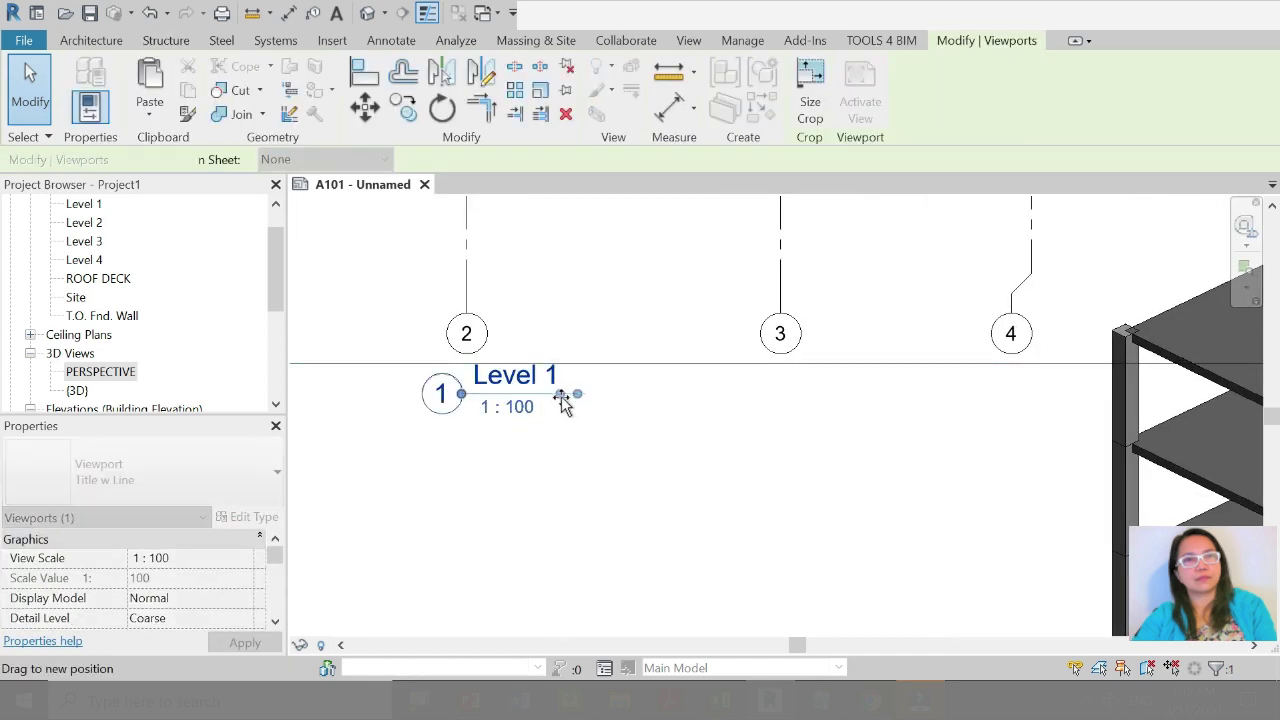
pyautogui.click(575, 511)
pyautogui.scroll(-4, 575, 511)
pyautogui.scroll(2, 640, 450)
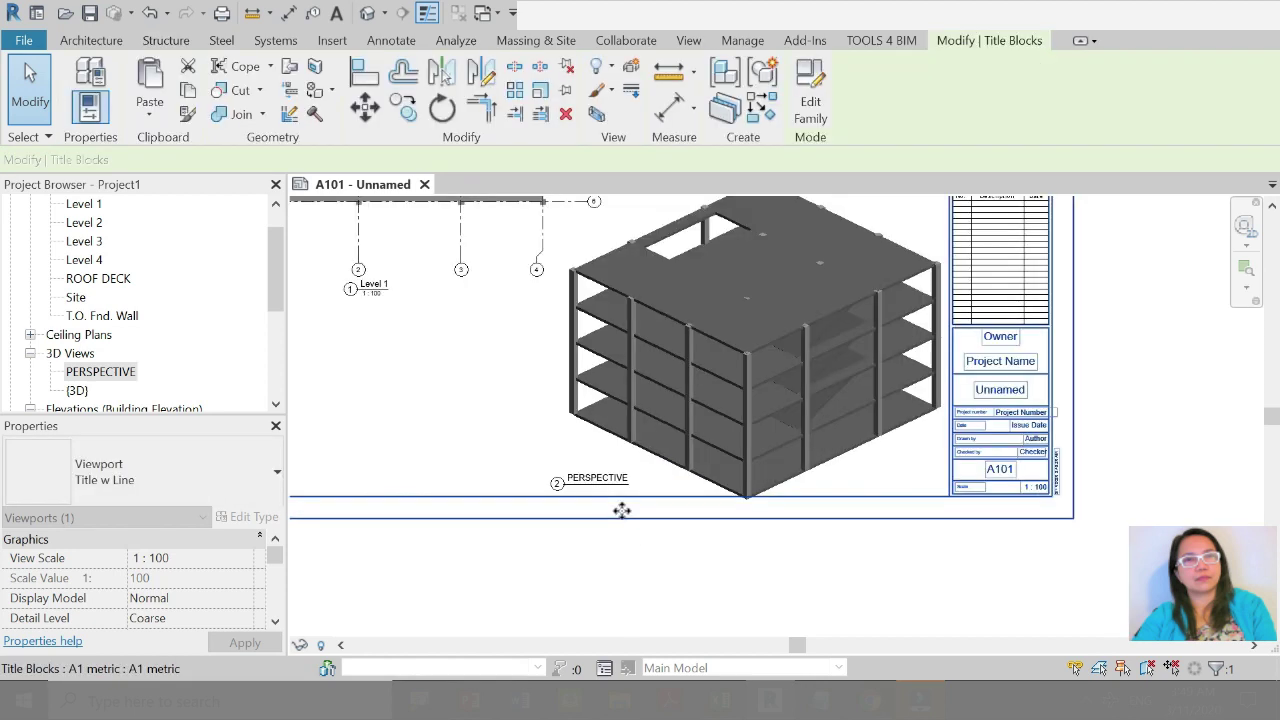
pyautogui.scroll(-1, 674, 461)
pyautogui.scroll(-2, 674, 461)
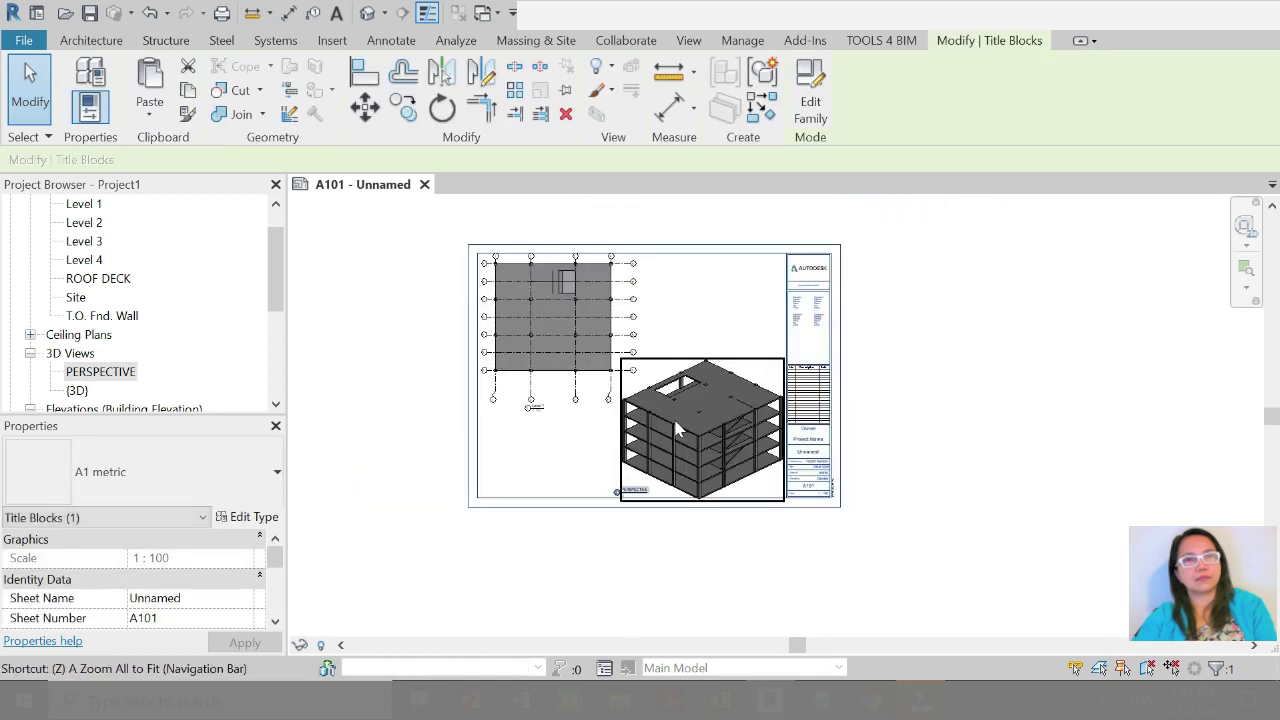
pyautogui.scroll(2, 659, 377)
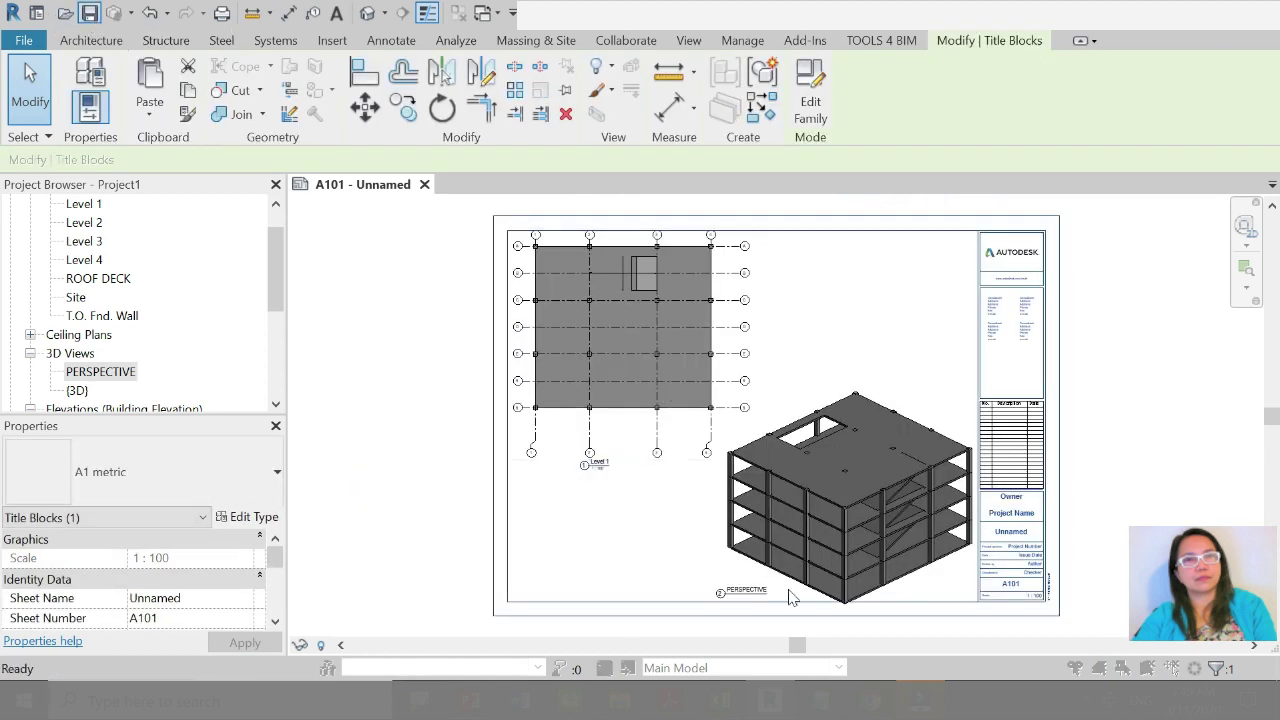
pyautogui.click(90, 14)
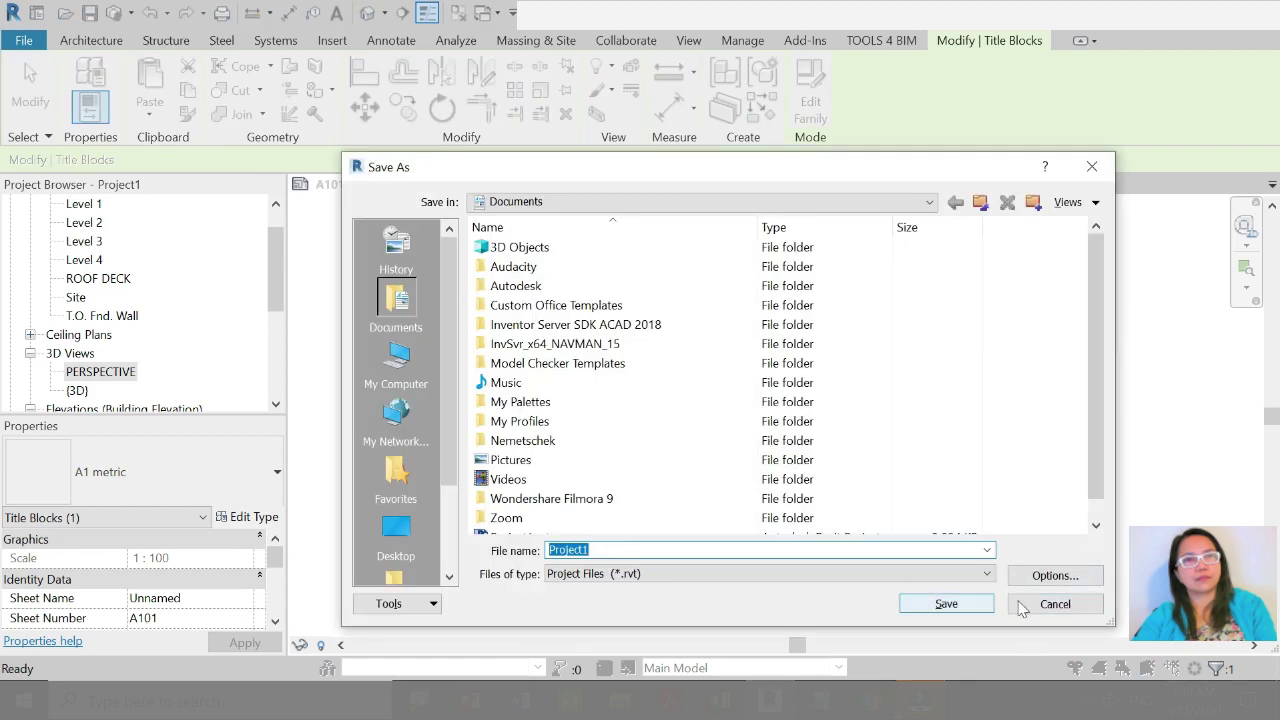
# Step: Decline replacing the existing Project1.rvt in Documents and dismiss the not-saved notice
pyautogui.click(970, 610)
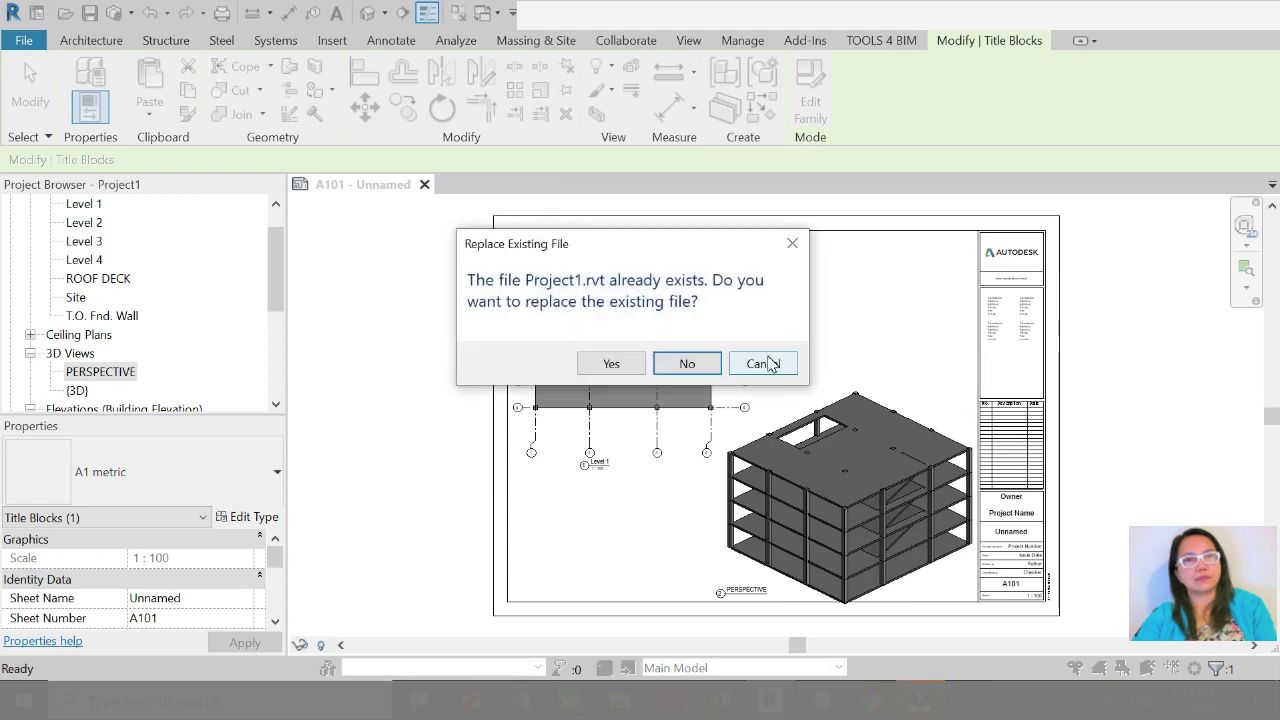
pyautogui.click(772, 363)
pyautogui.click(763, 353)
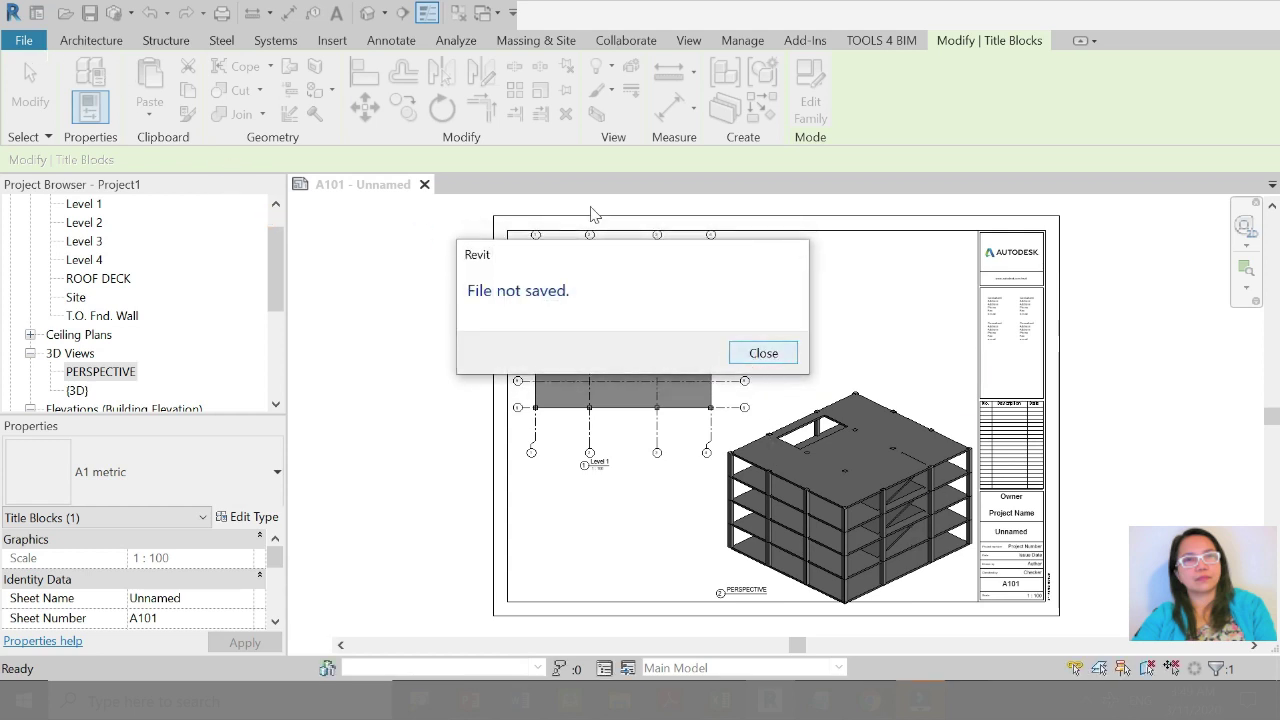
# Step: Save the project as a new Project1.rvt on the Desktop with default save options
pyautogui.click(23, 40)
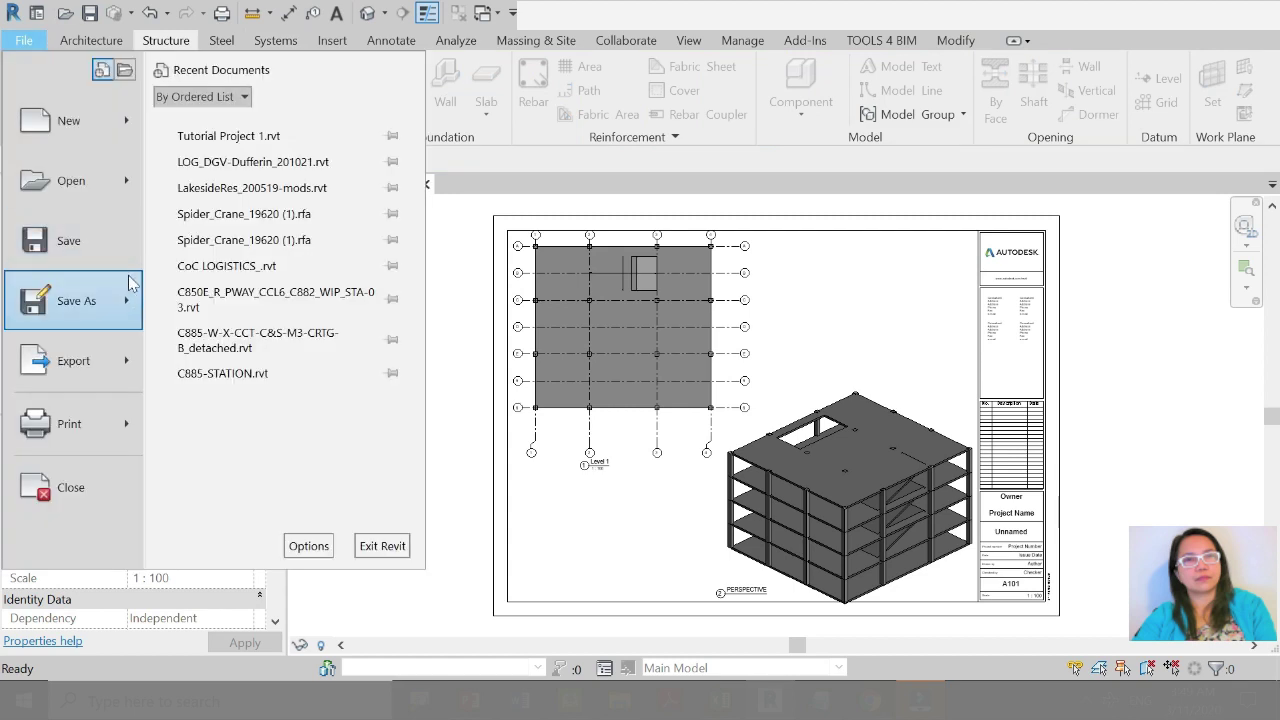
pyautogui.moveTo(75, 301)
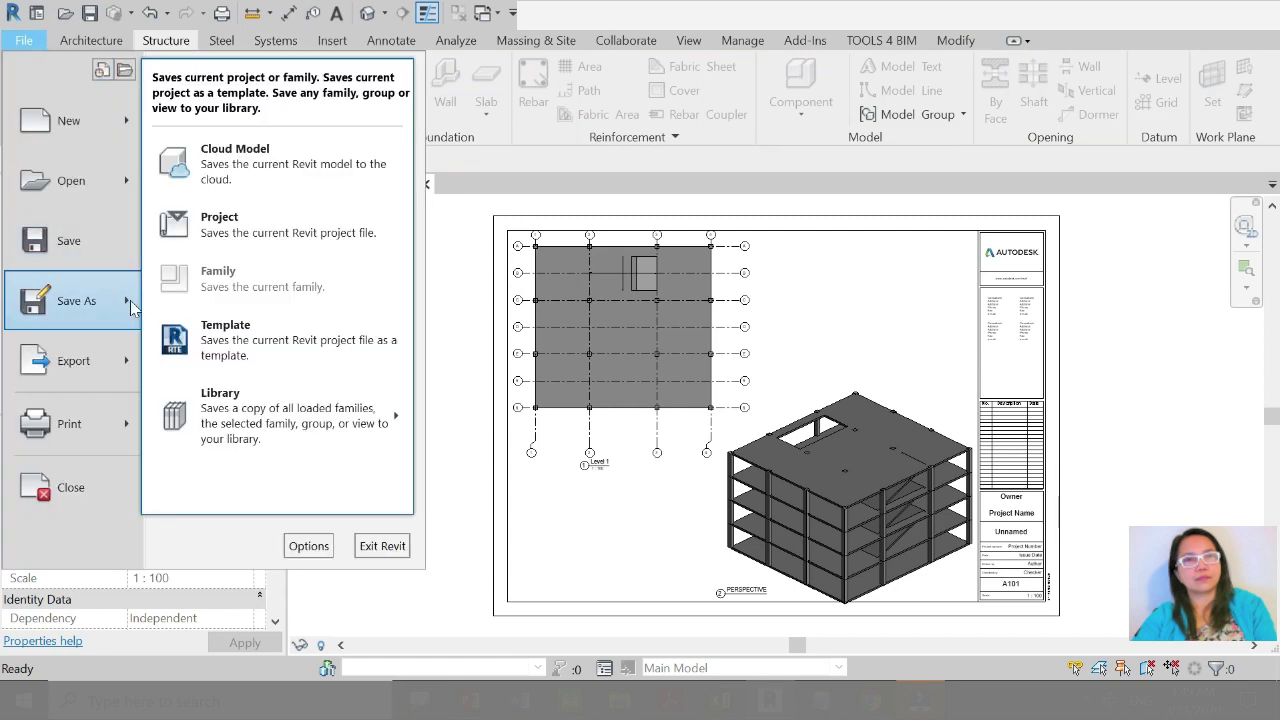
pyautogui.click(727, 350)
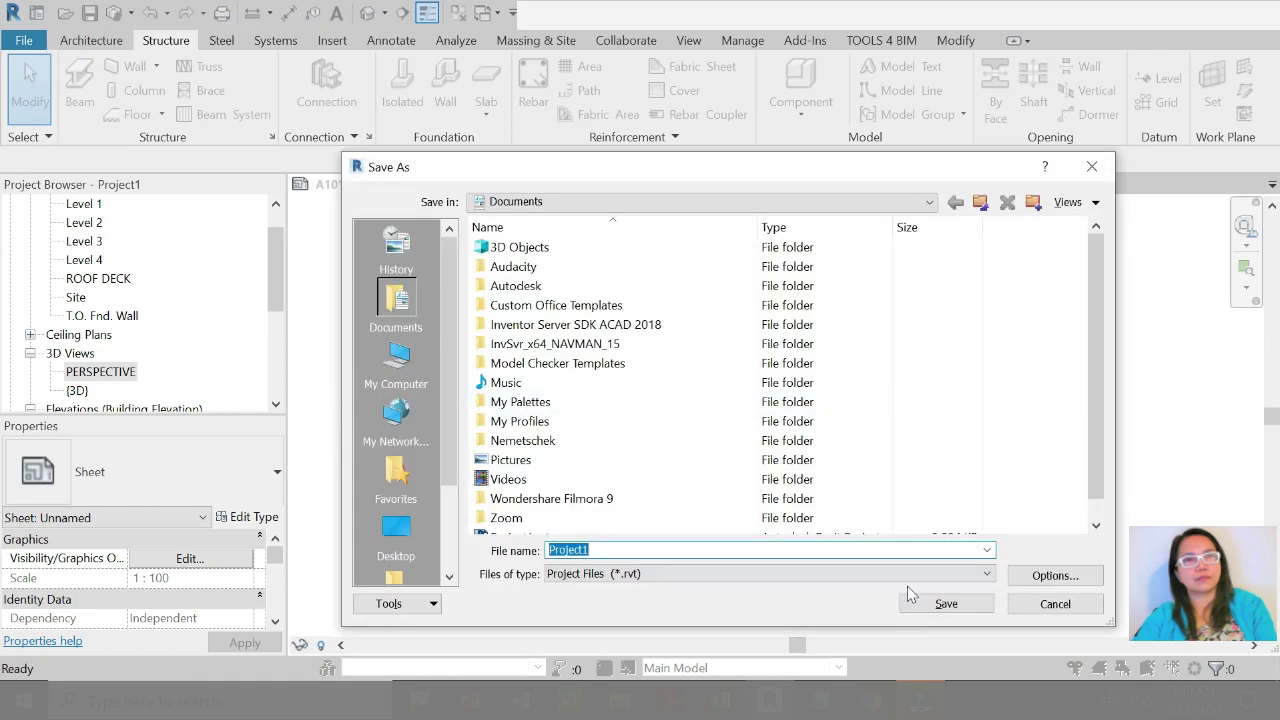
pyautogui.click(1055, 575)
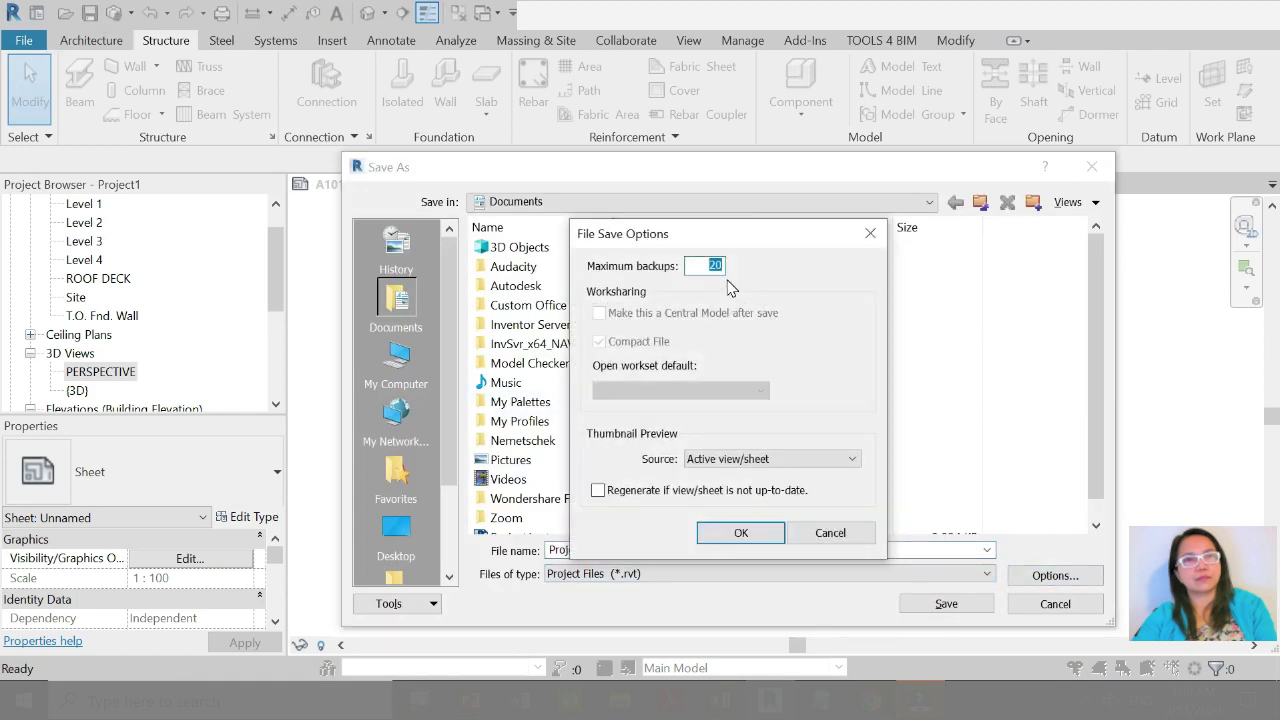
pyautogui.click(738, 533)
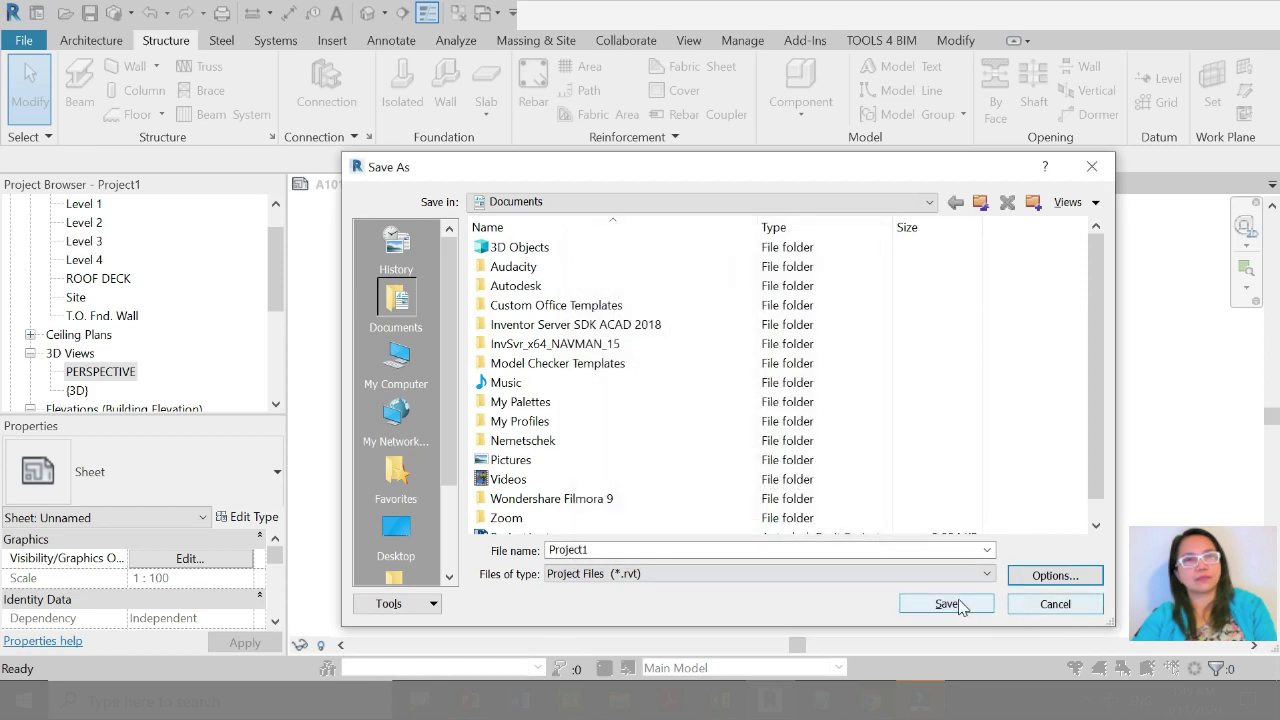
pyautogui.click(397, 540)
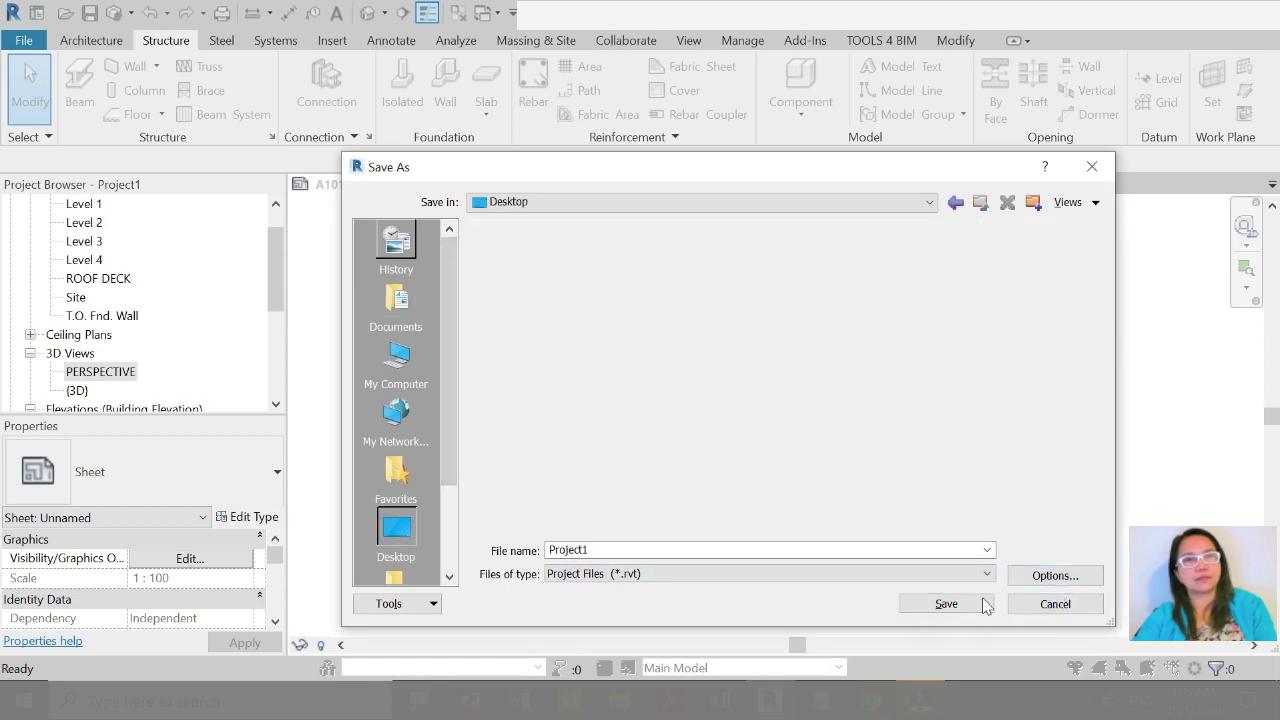
pyautogui.click(946, 604)
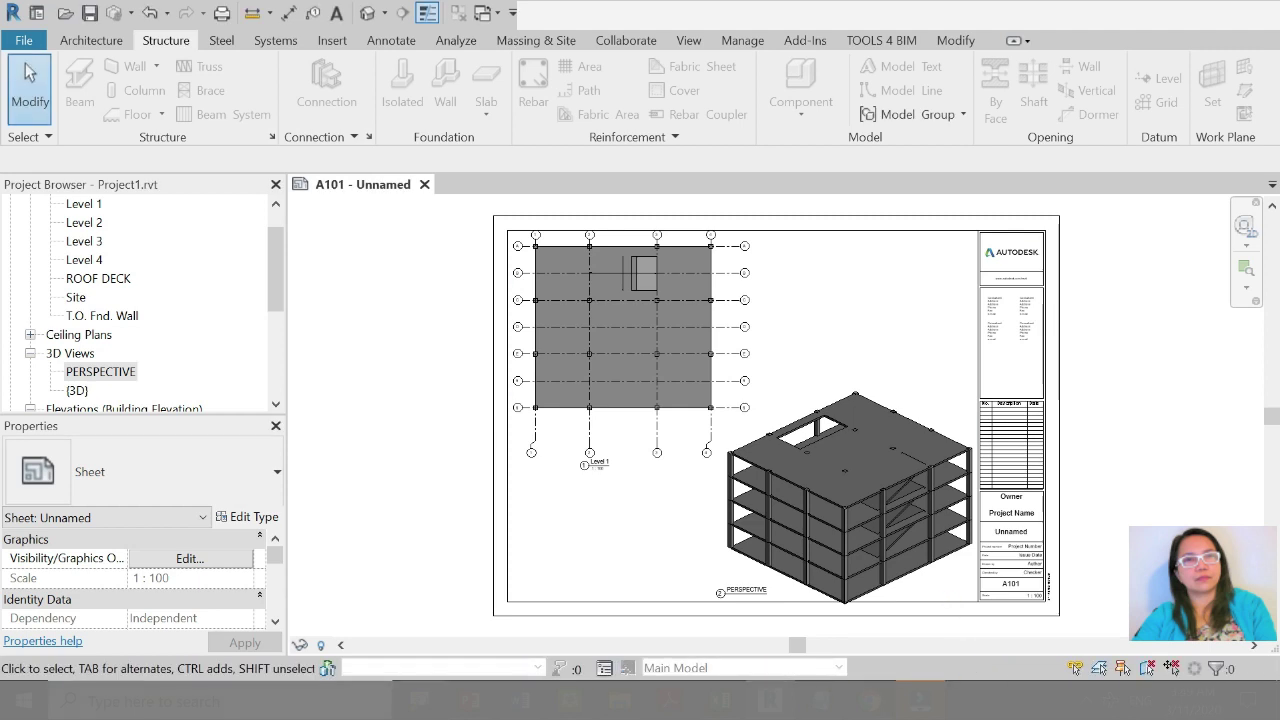
pyautogui.moveTo(519, 700)
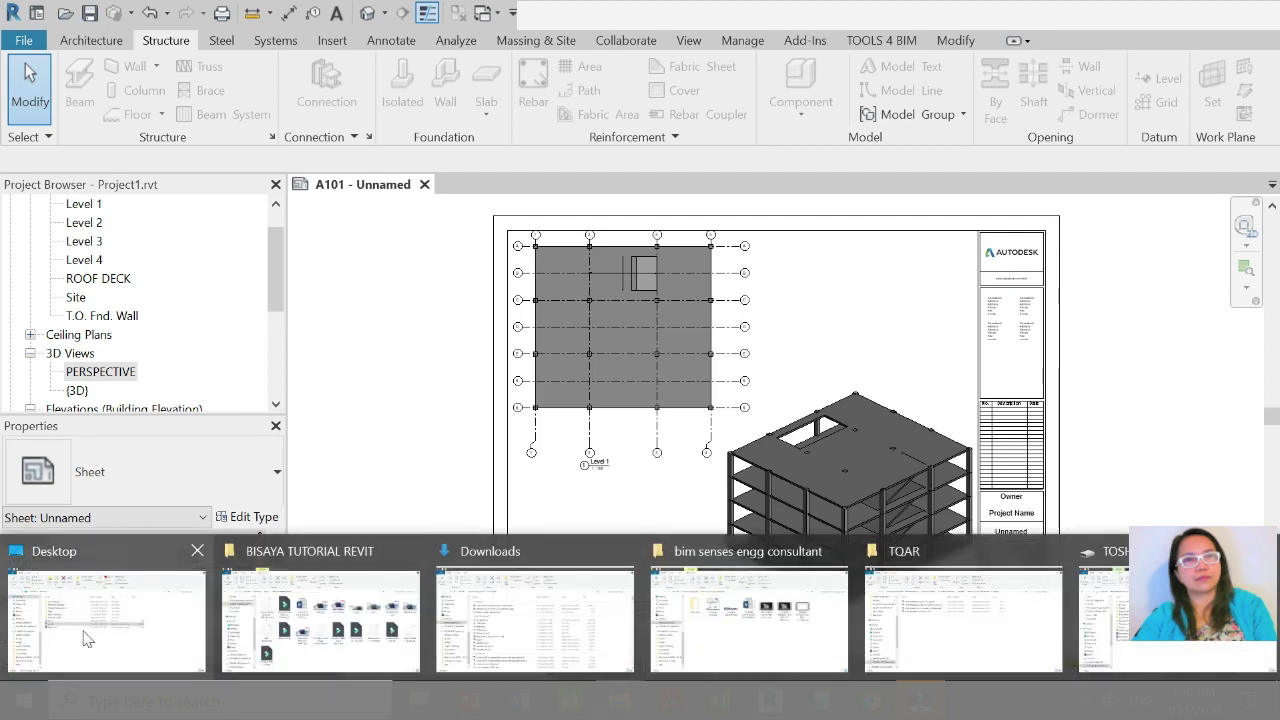
# Step: Confirm Project1.rvt (3,384 KB) sits beside p1.pdf on the Desktop, then switch to Filmora9
pyautogui.click(80, 638)
pyautogui.click(316, 460)
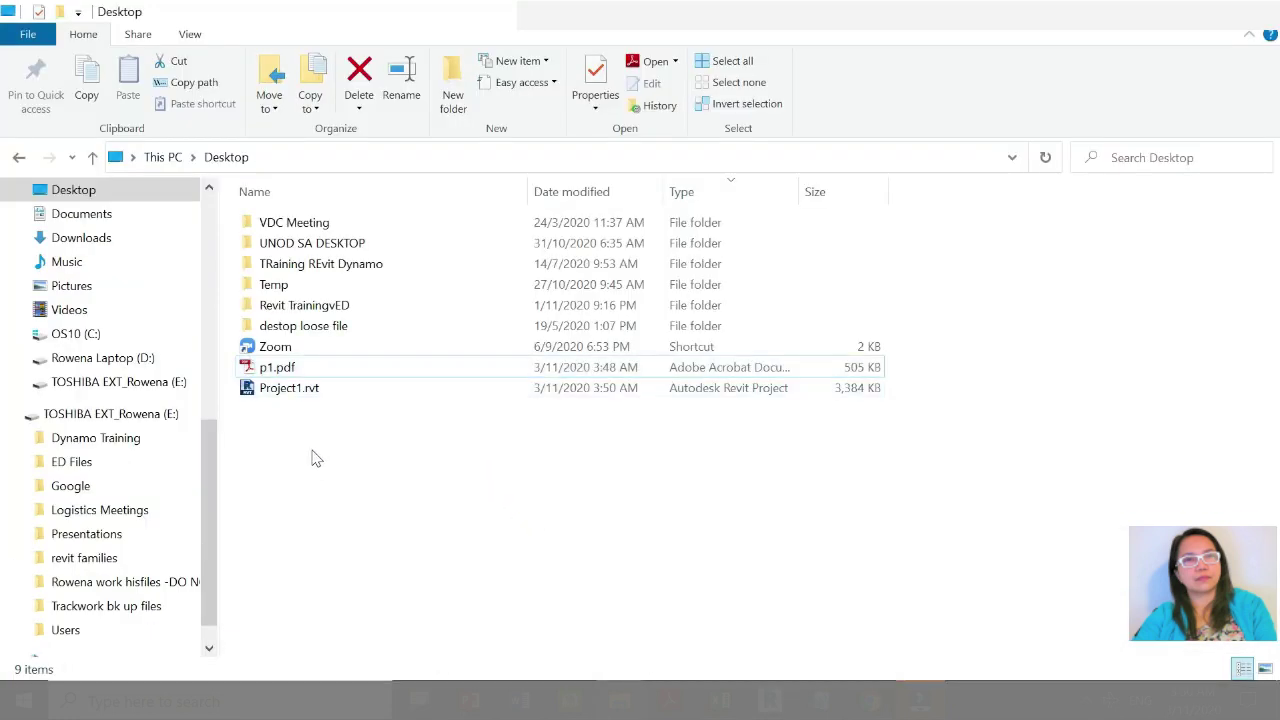
pyautogui.click(289, 394)
pyautogui.click(360, 468)
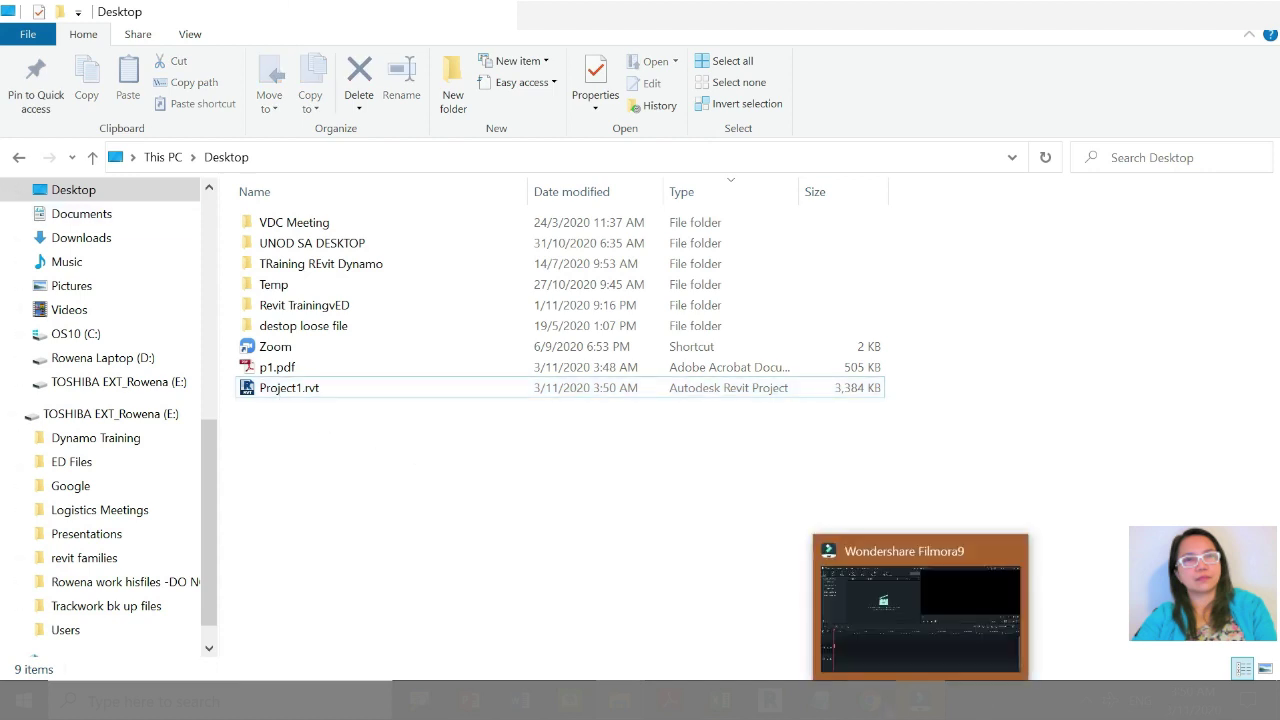
pyautogui.click(920, 700)
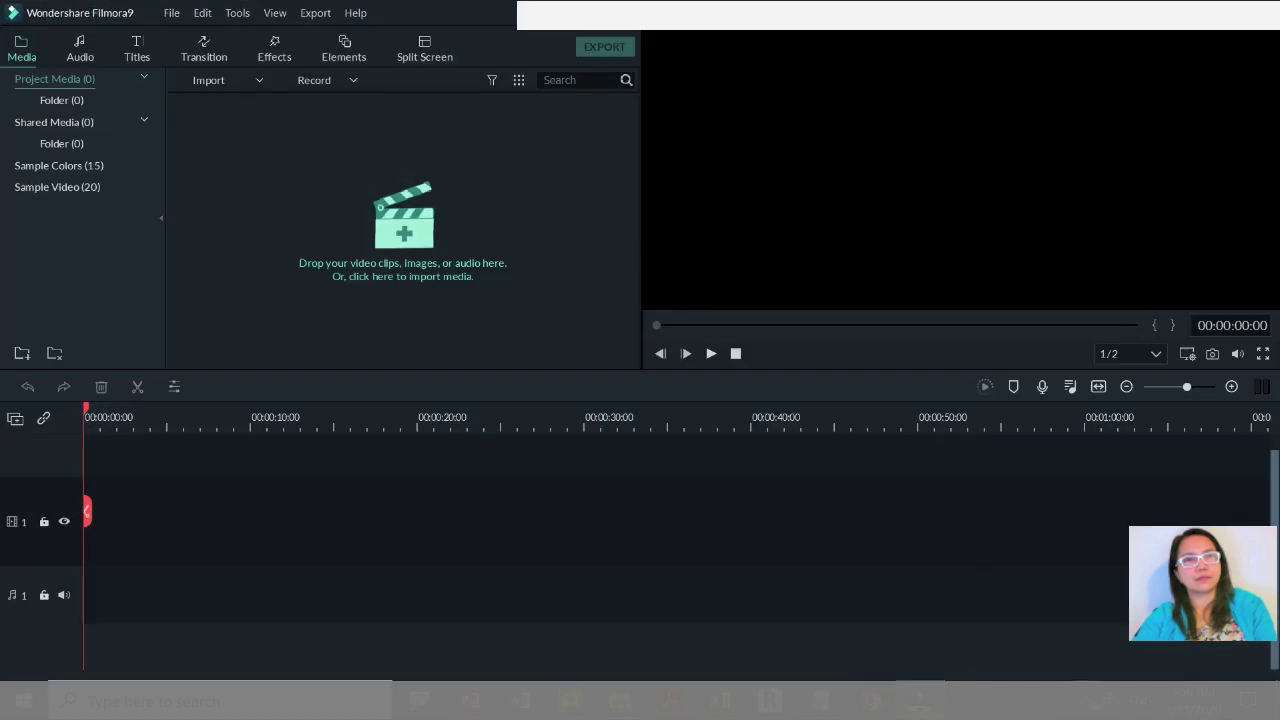
# Step: Stop the screen recording from the recorder's system tray icon
pyautogui.click(1087, 700)
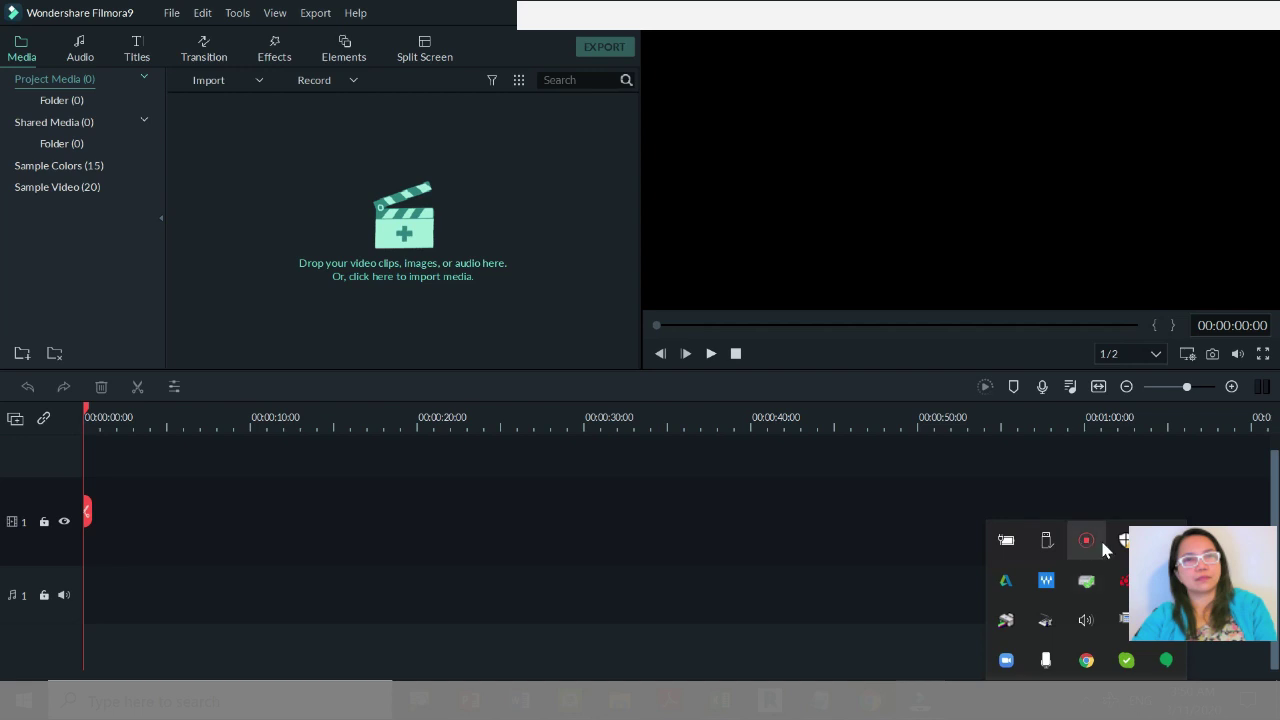
pyautogui.rightClick(1100, 541)
pyautogui.click(1108, 553)
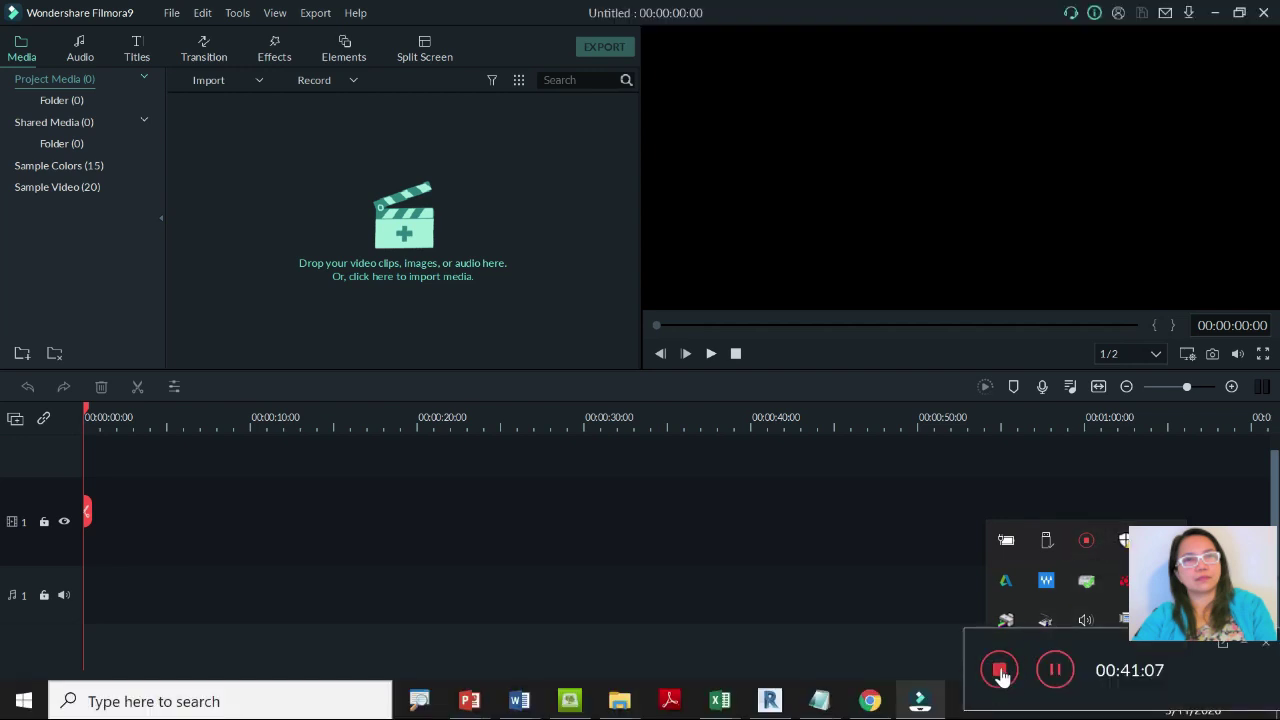